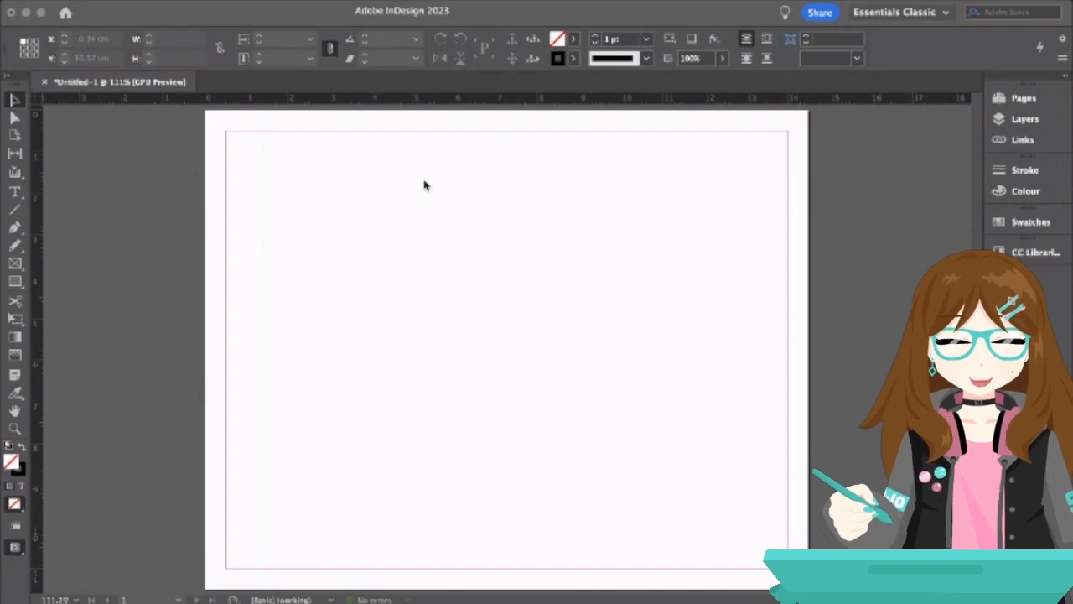
{"action": "scroll", "coordinate": [443, 263], "scroll_direction": "down", "scroll_amount": 3}
{"action": "scroll", "coordinate": [443, 264], "scroll_direction": "up", "scroll_amount": 2}
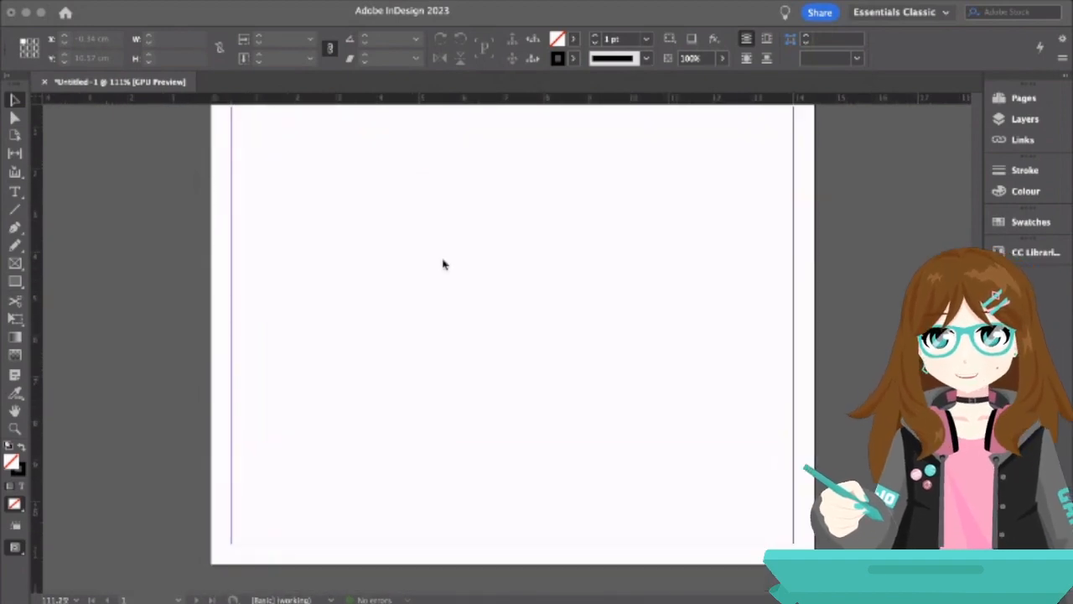
{"action": "scroll", "coordinate": [444, 264], "scroll_direction": "up", "scroll_amount": 1}
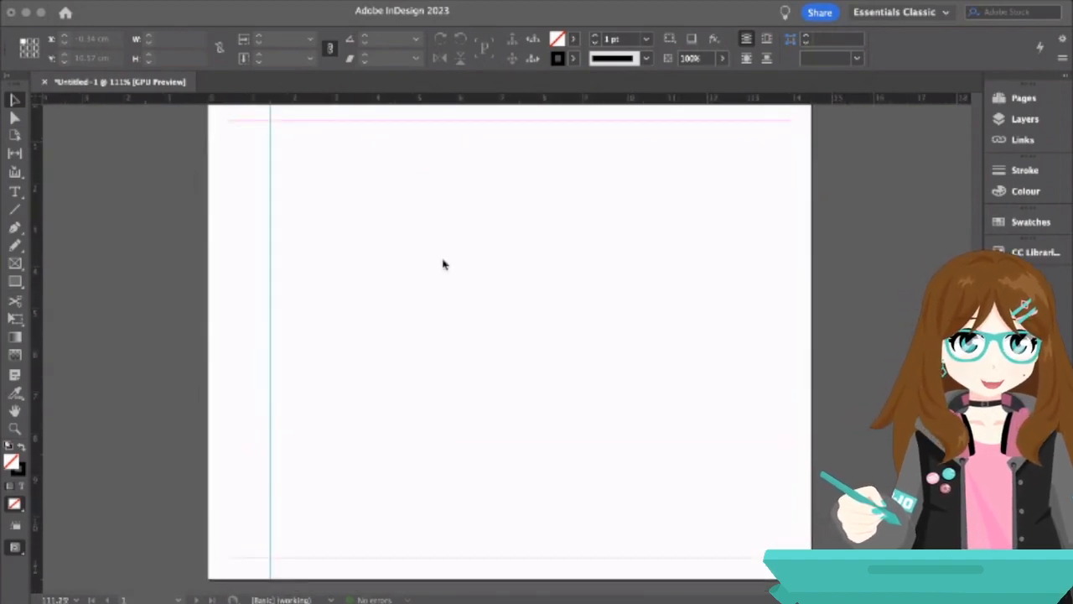
{"action": "left_click", "coordinate": [945, 14]}
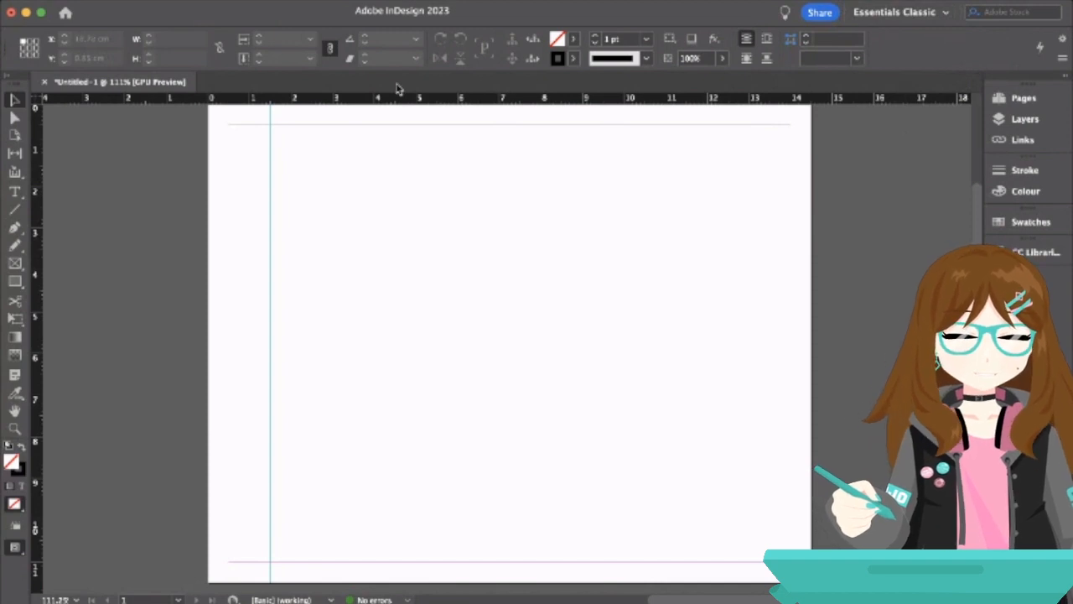
{"action": "scroll", "coordinate": [327, 222], "scroll_direction": "up", "scroll_amount": 3}
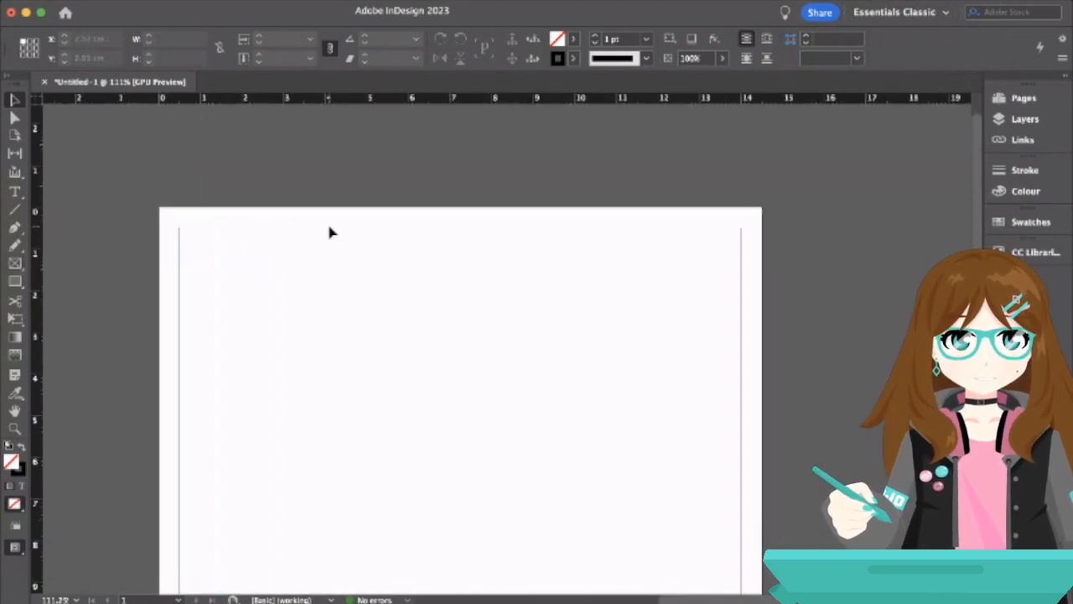
{"action": "scroll", "coordinate": [327, 221], "scroll_direction": "down", "scroll_amount": 5}
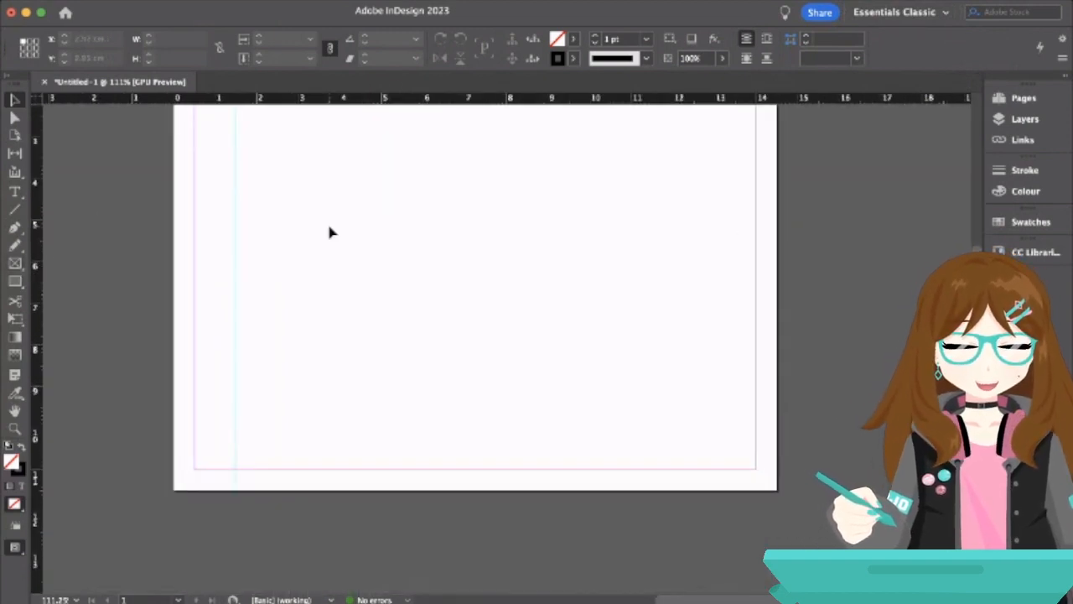
{"action": "scroll", "coordinate": [329, 226], "scroll_direction": "up", "scroll_amount": 5}
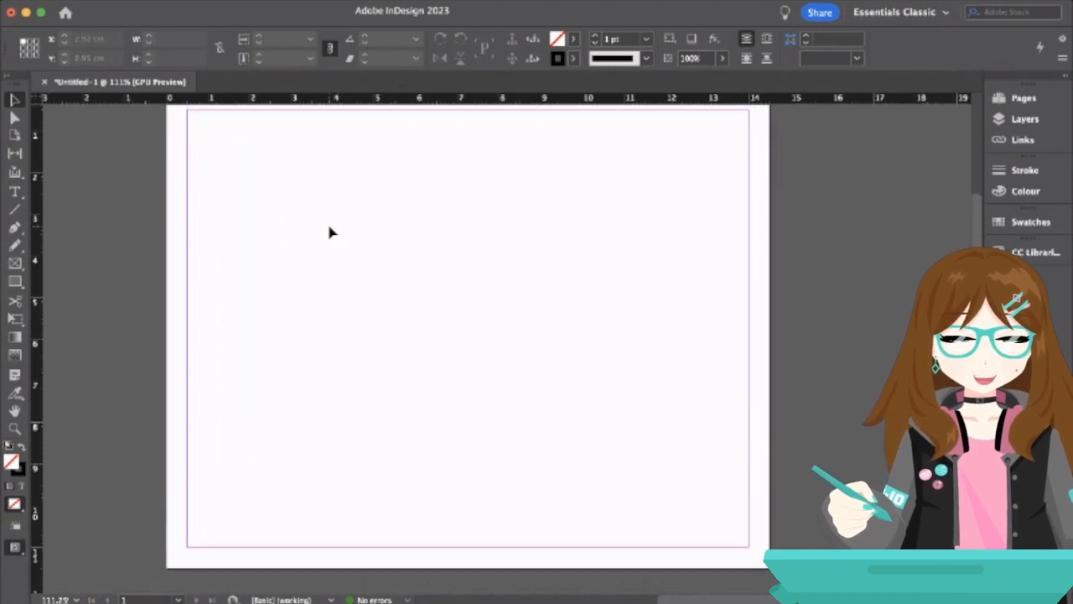
{"action": "scroll", "coordinate": [329, 232], "scroll_direction": "down", "scroll_amount": 2}
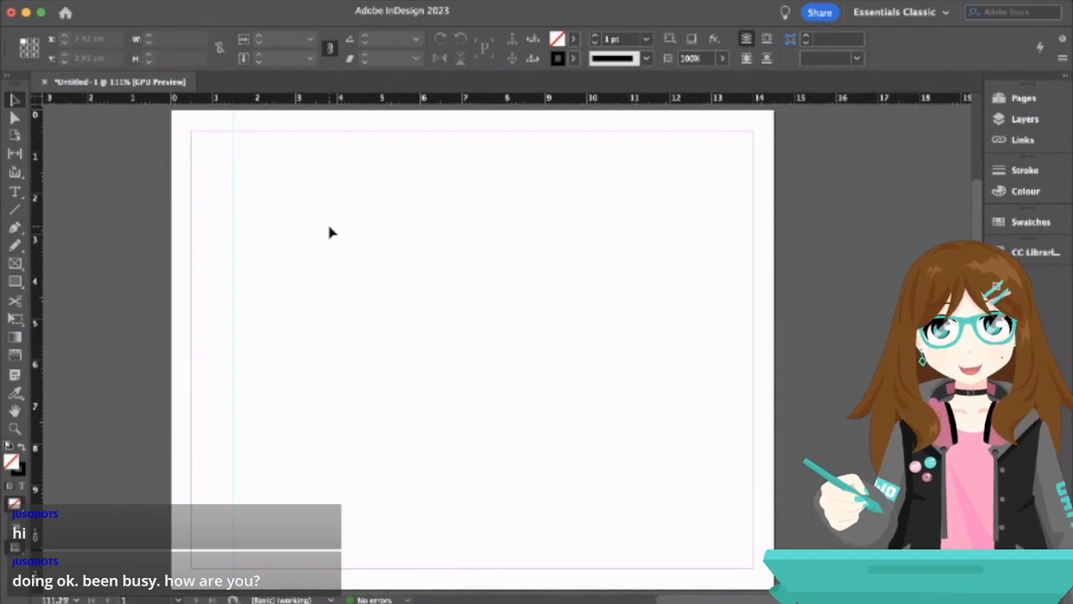
- Draw a 13 by 11.5 cm graphic frame from the vertical guide to the page's right edge and place the storm-cloud image inside
{"action": "left_click", "coordinate": [16, 263]}
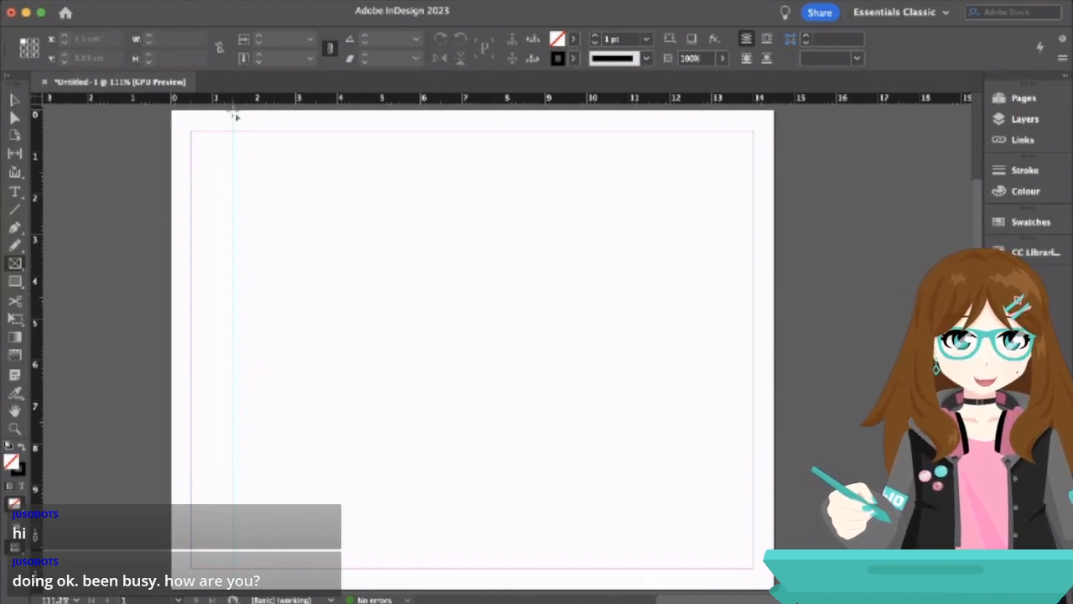
{"action": "left_click_drag", "start_coordinate": [233, 110], "coordinate": [775, 580]}
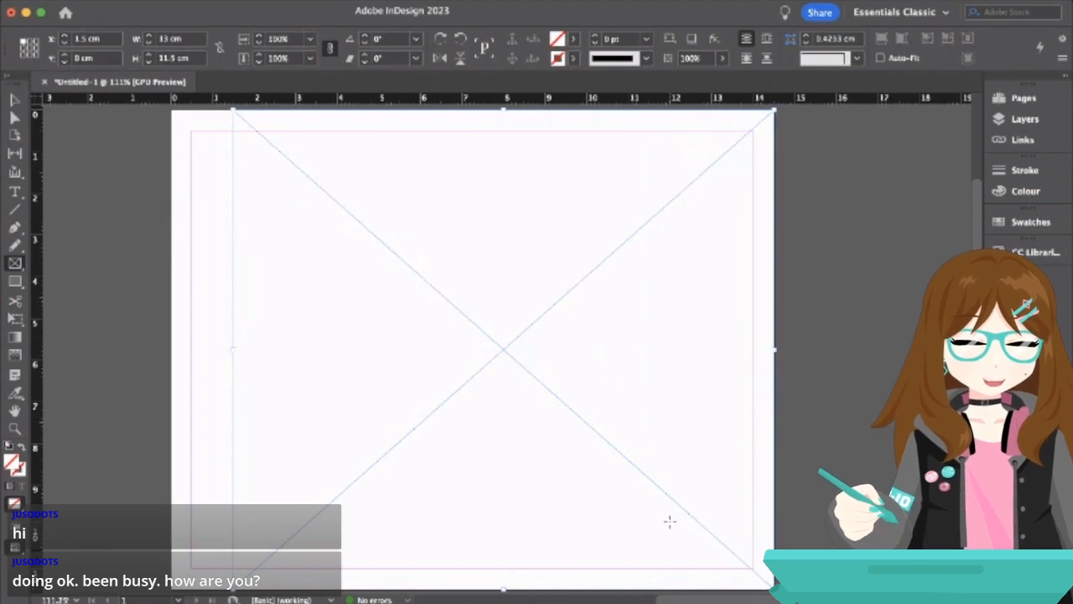
{"action": "key", "text": "alt+Page_Down"}
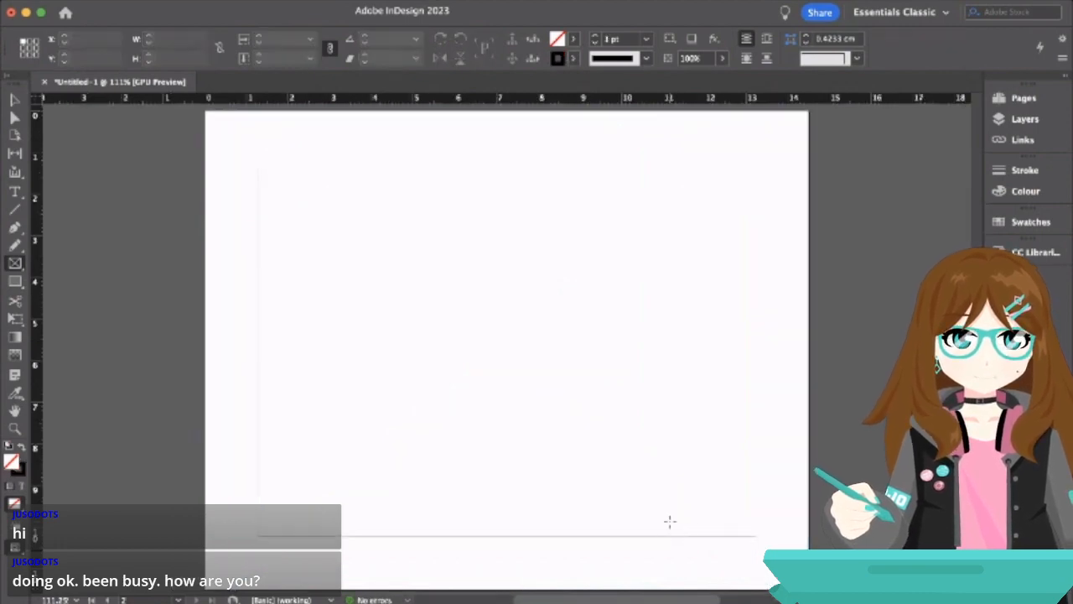
{"action": "key", "text": "alt+Page_Up"}
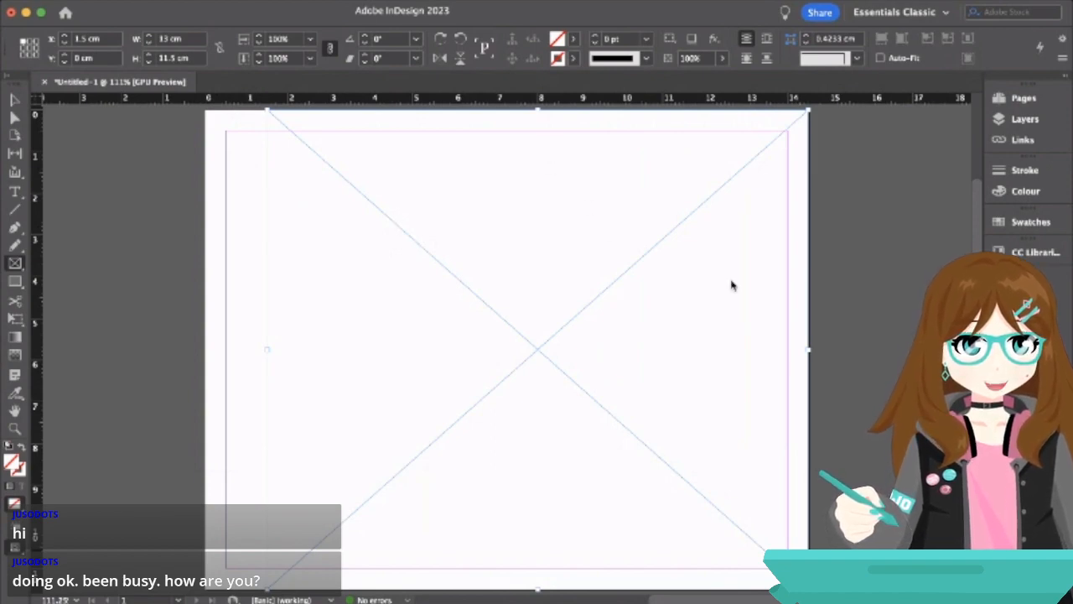
{"action": "left_click", "coordinate": [811, 382]}
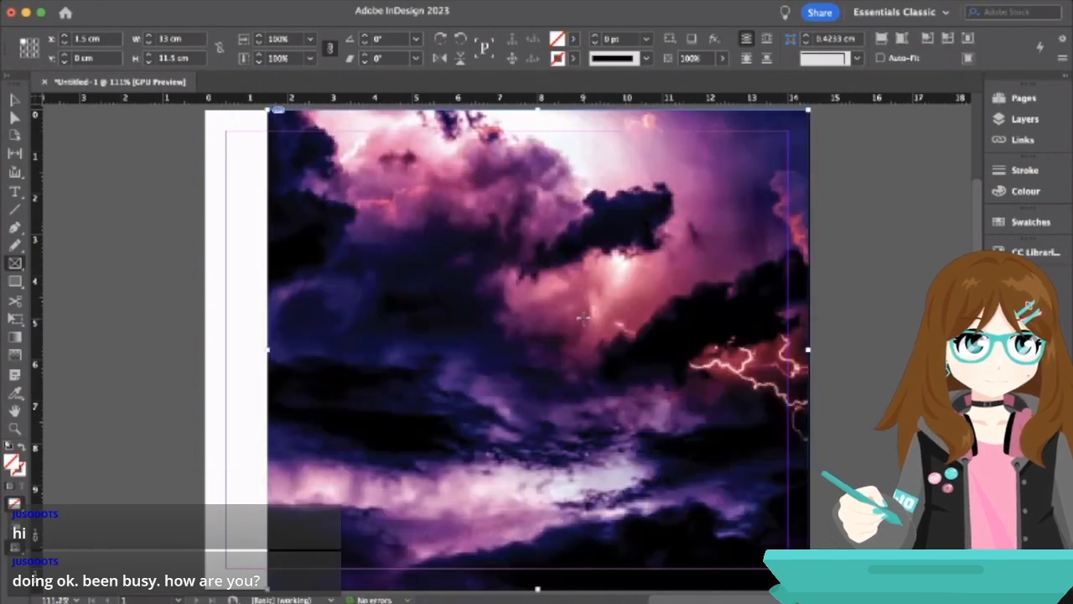
- Select the storm image inside its frame and scale the content down to about 39.6%
{"action": "scroll", "coordinate": [679, 448], "scroll_direction": "down", "scroll_amount": 1}
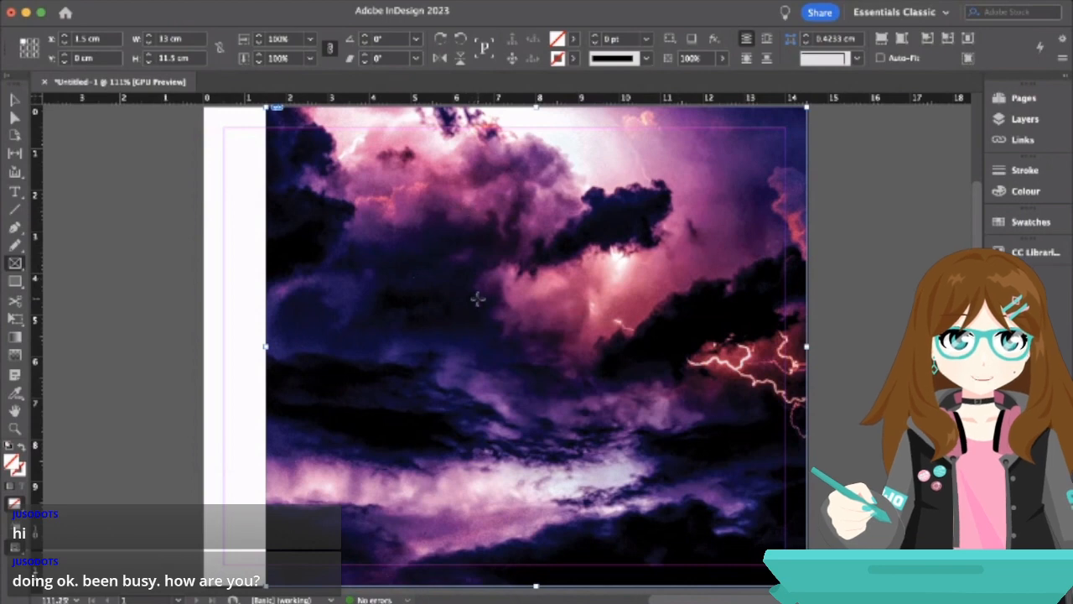
{"action": "scroll", "coordinate": [477, 300], "scroll_direction": "down", "scroll_amount": 4}
{"action": "scroll", "coordinate": [479, 323], "scroll_direction": "down", "scroll_amount": 5}
{"action": "left_click", "coordinate": [14, 99]}
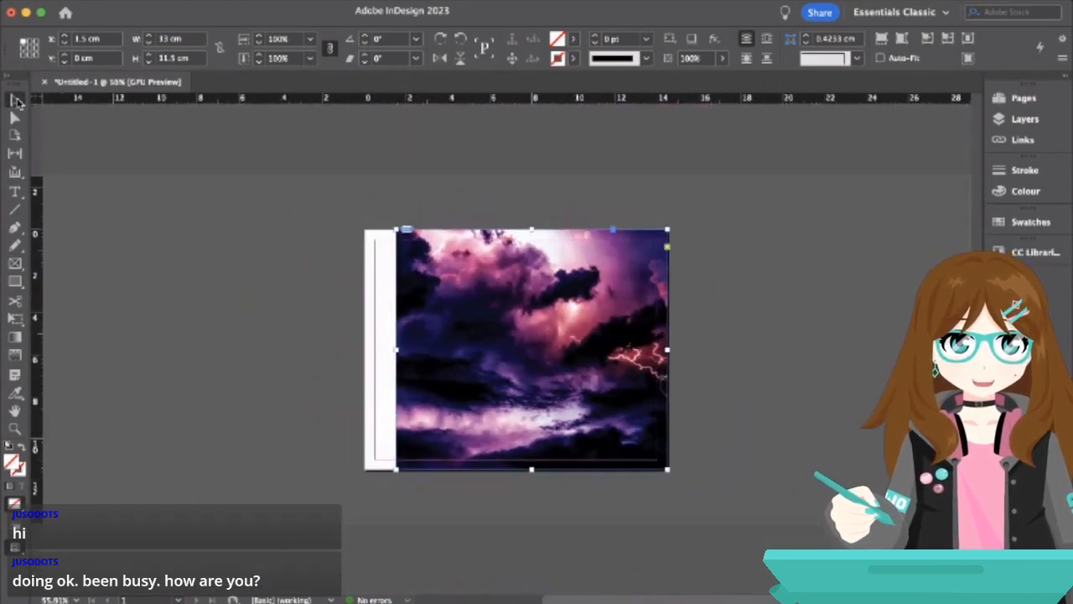
{"action": "left_click", "coordinate": [528, 346]}
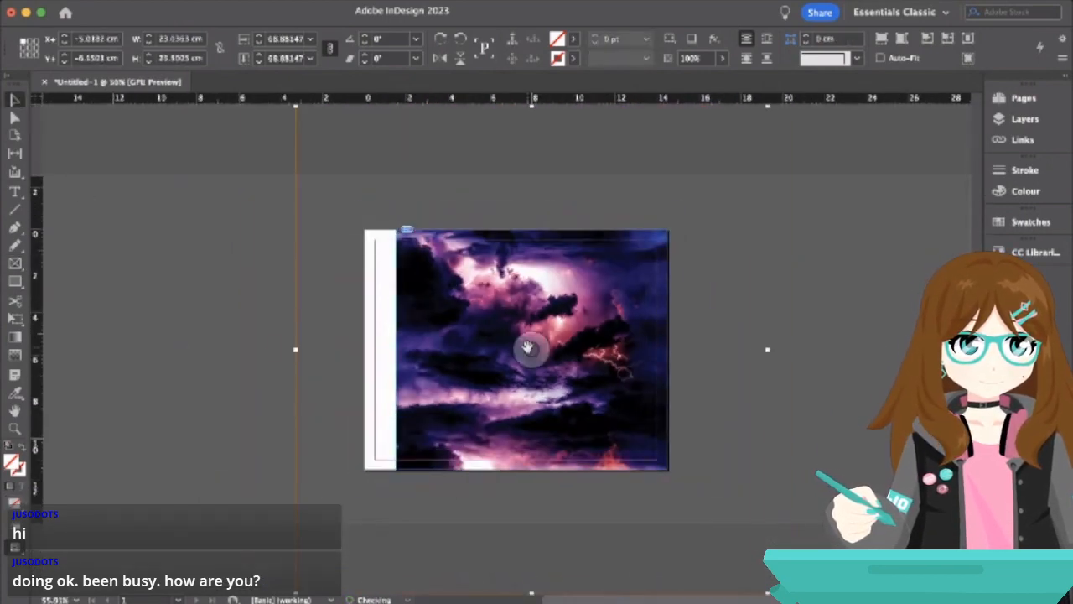
{"action": "key", "text": "super+comma"}
{"action": "key", "text": "super+comma"}
{"action": "key", "text": "super+comma"}
{"action": "key", "text": "super+comma"}
{"action": "key", "text": "super+comma"}
{"action": "key", "text": "super+comma"}
{"action": "key", "text": "super+comma"}
{"action": "key", "text": "super+comma"}
{"action": "key", "text": "super+comma"}
{"action": "key", "text": "super+comma"}
{"action": "key", "text": "super+comma"}
{"action": "key", "text": "super+comma"}
{"action": "key", "text": "super+comma"}
{"action": "key", "text": "super+comma"}
{"action": "key", "text": "super+comma"}
{"action": "key", "text": "super+comma"}
{"action": "key", "text": "super+comma"}
{"action": "key", "text": "super+comma"}
{"action": "key", "text": "super+comma"}
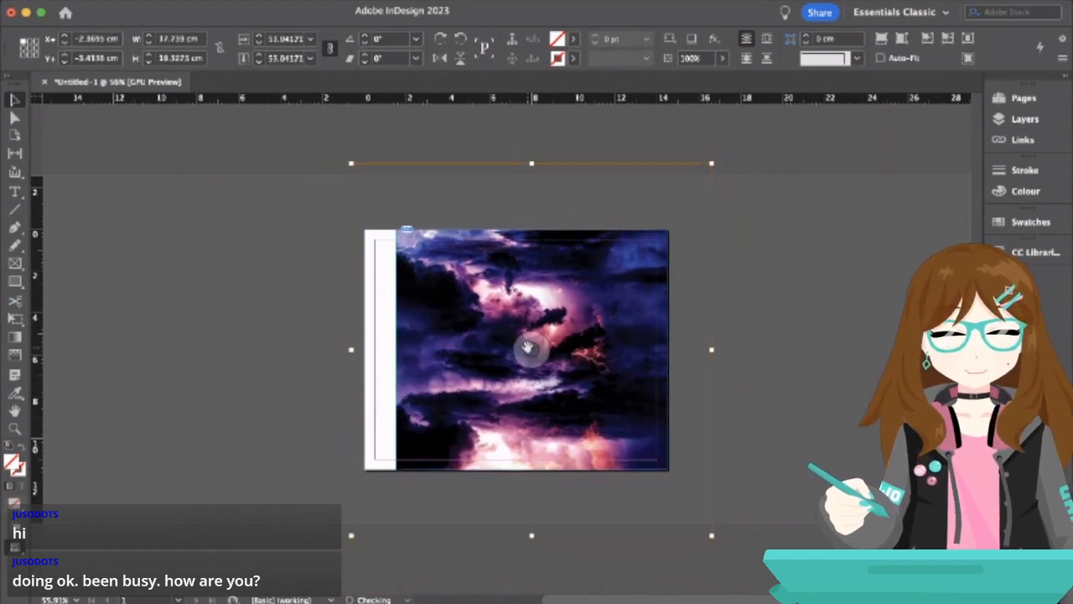
{"action": "key", "text": "super+comma"}
{"action": "key", "text": "super+comma"}
{"action": "key", "text": "super+comma"}
{"action": "key", "text": "super+comma"}
{"action": "key", "text": "super+comma"}
{"action": "key", "text": "super+comma"}
{"action": "key", "text": "super+comma"}
{"action": "key", "text": "super+comma"}
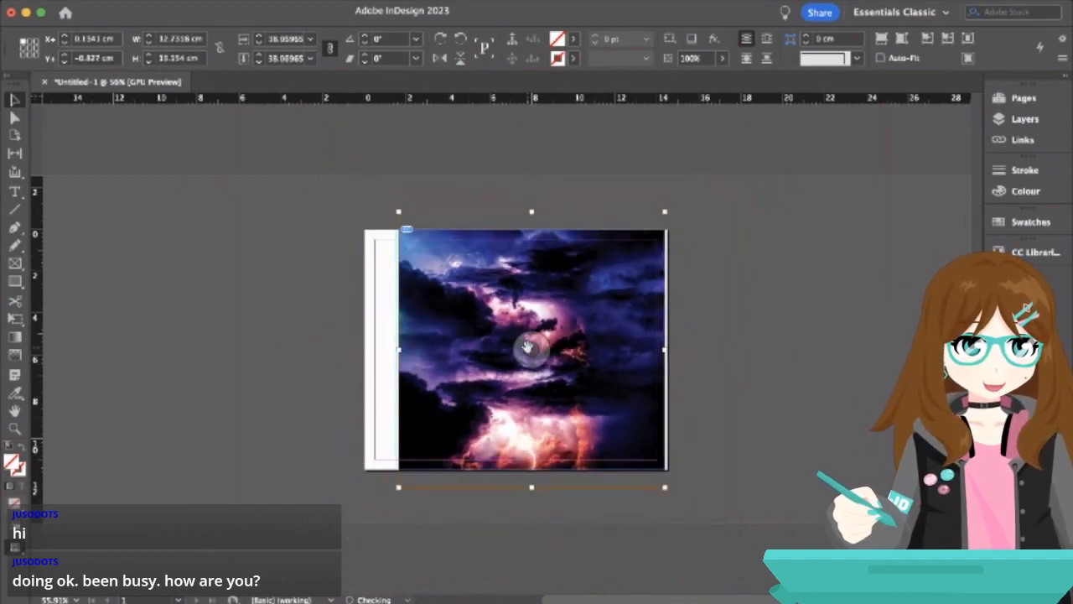
{"action": "key", "text": "super+period"}
{"action": "key", "text": "super+period"}
{"action": "key", "text": "super+period"}
{"action": "key", "text": "super+period"}
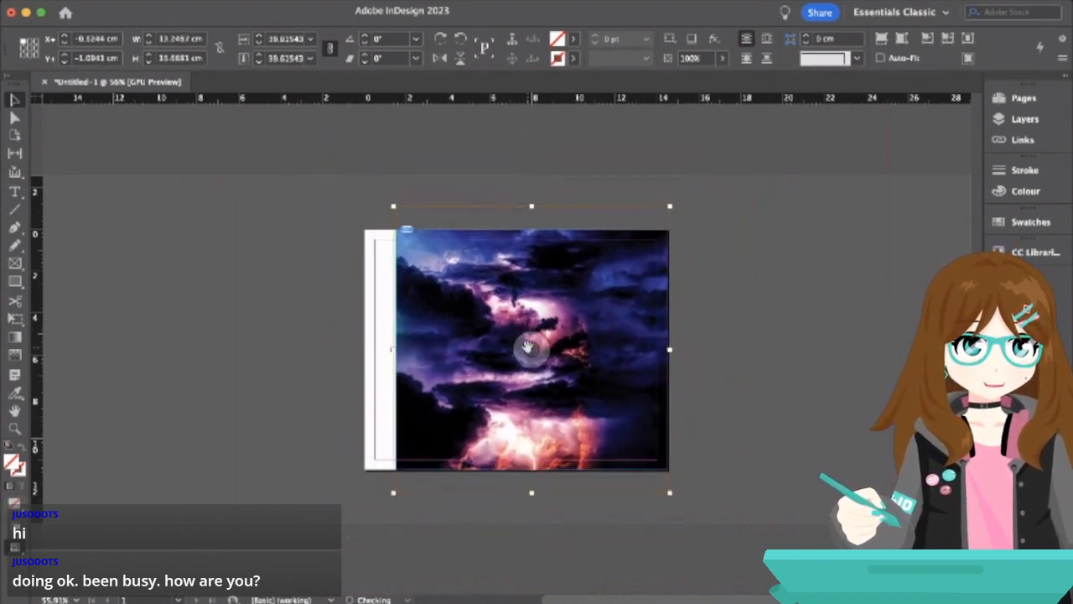
- Nudge the storm image up within its frame and enlarge it to about 40.8%, filling the frame, and deselect it
{"action": "key", "text": "Up"}
{"action": "key", "text": "Up"}
{"action": "key", "text": "Up"}
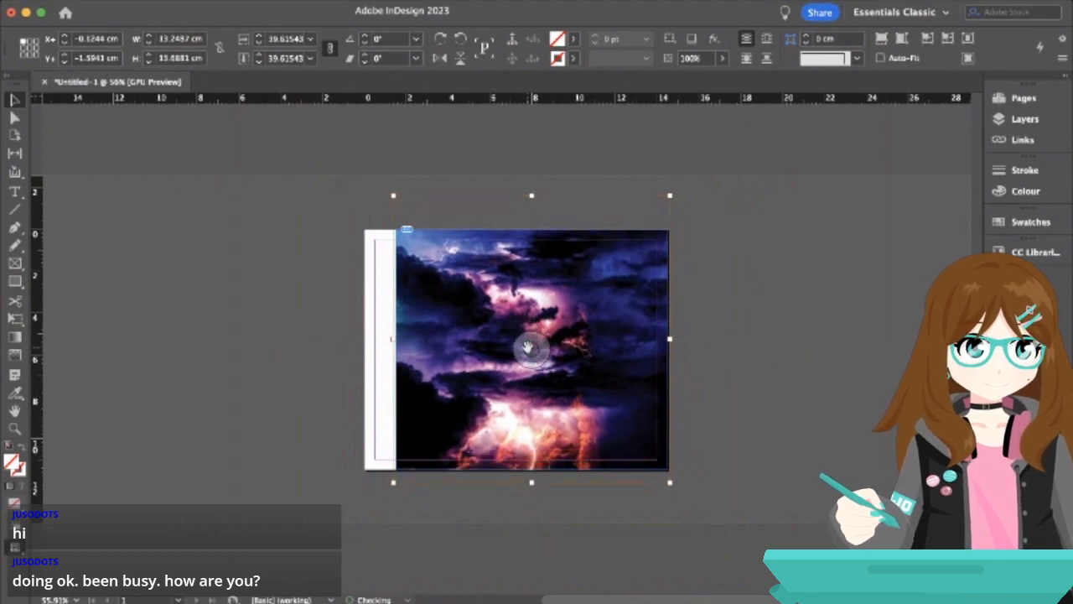
{"action": "key", "text": "Up"}
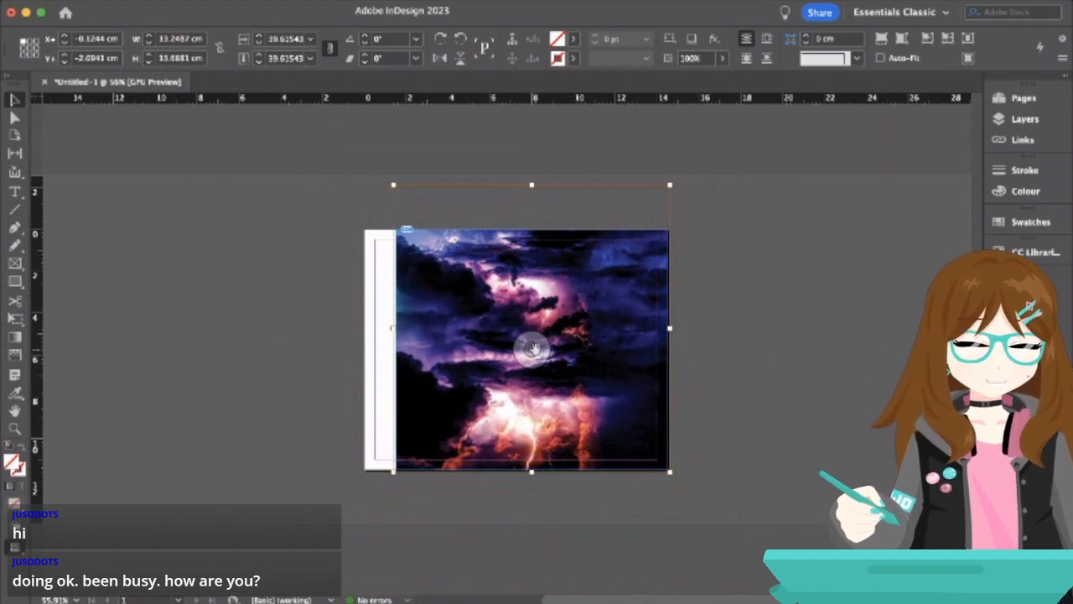
{"action": "key", "text": "super+period"}
{"action": "key", "text": "super+period"}
{"action": "key", "text": "super+period"}
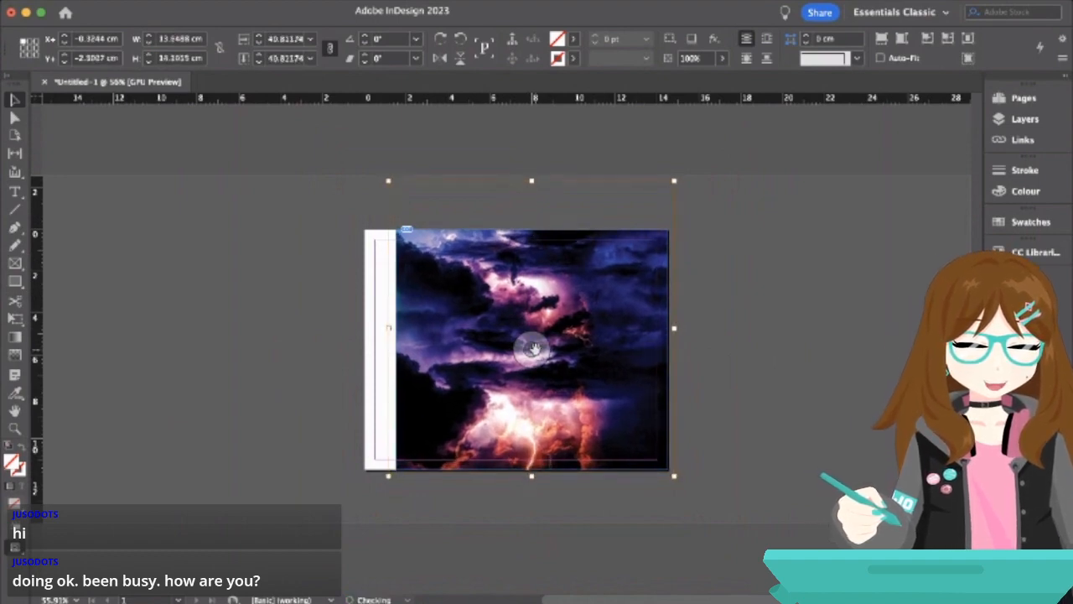
{"action": "left_click", "coordinate": [736, 374]}
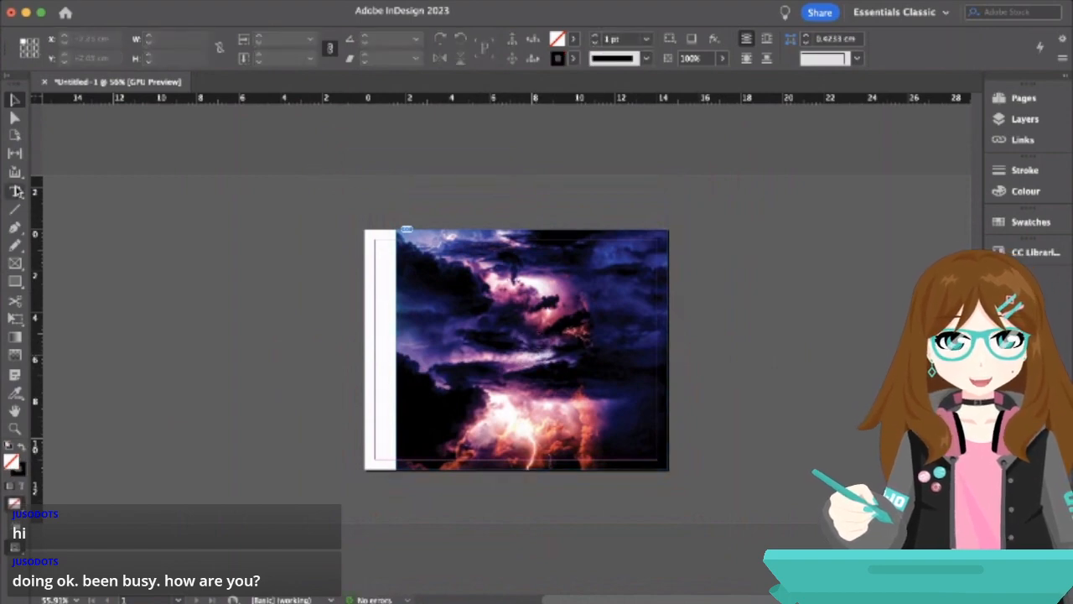
- Draw a second graphic frame of about 13 by 12.1 cm over the storm image and place the dragon illustration in it
{"action": "left_click", "coordinate": [15, 262]}
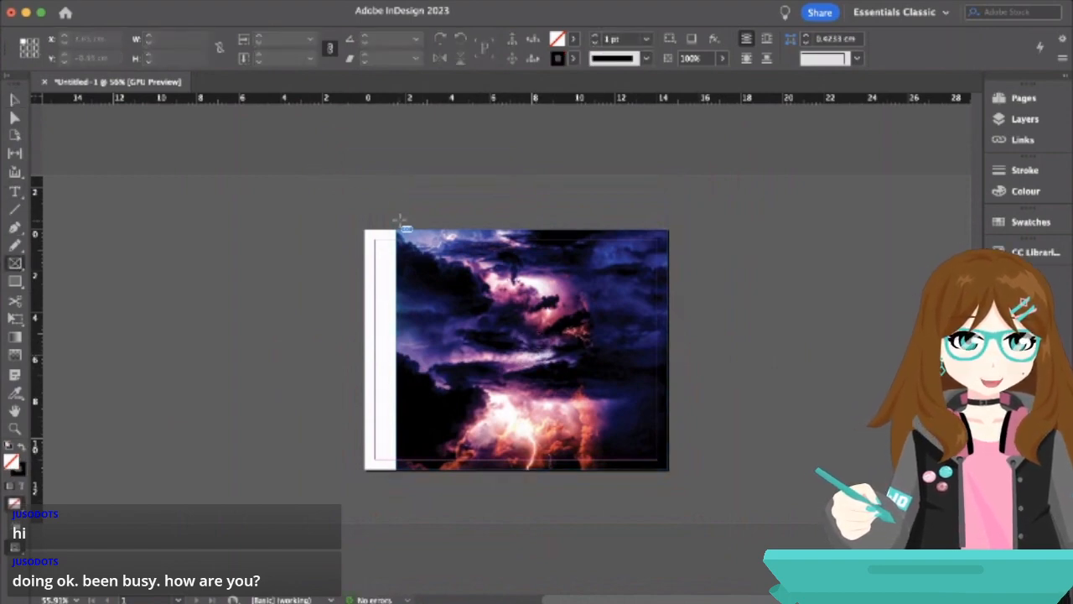
{"action": "left_click_drag", "start_coordinate": [401, 224], "coordinate": [671, 473]}
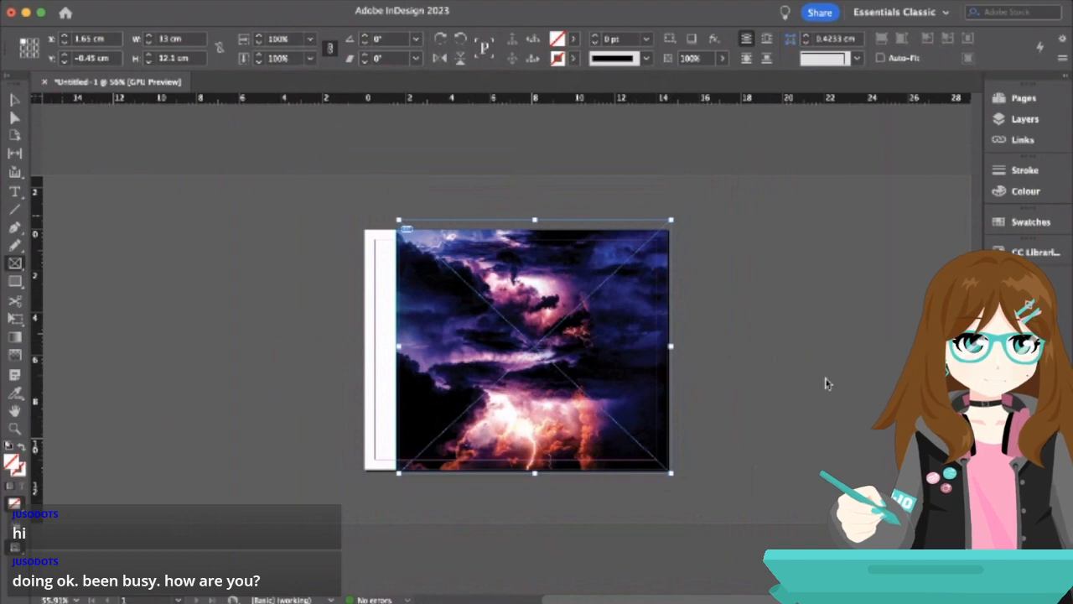
{"action": "left_click", "coordinate": [826, 380]}
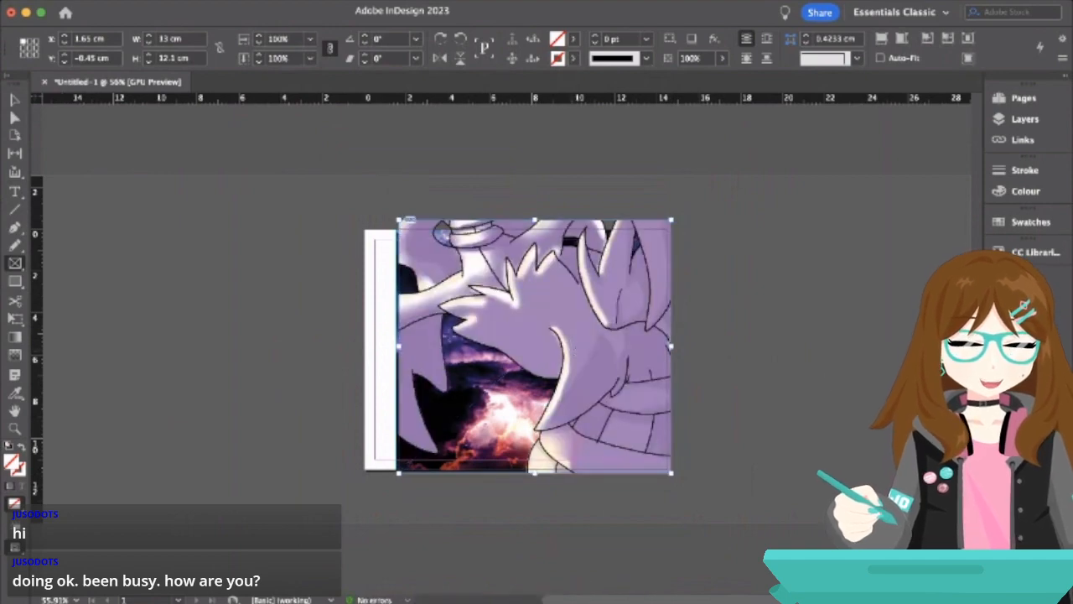
- Scale the dragon illustration down to about 53.3% inside its frame and move it slightly lower on the page
{"action": "key", "text": "v"}
{"action": "left_click", "coordinate": [534, 333]}
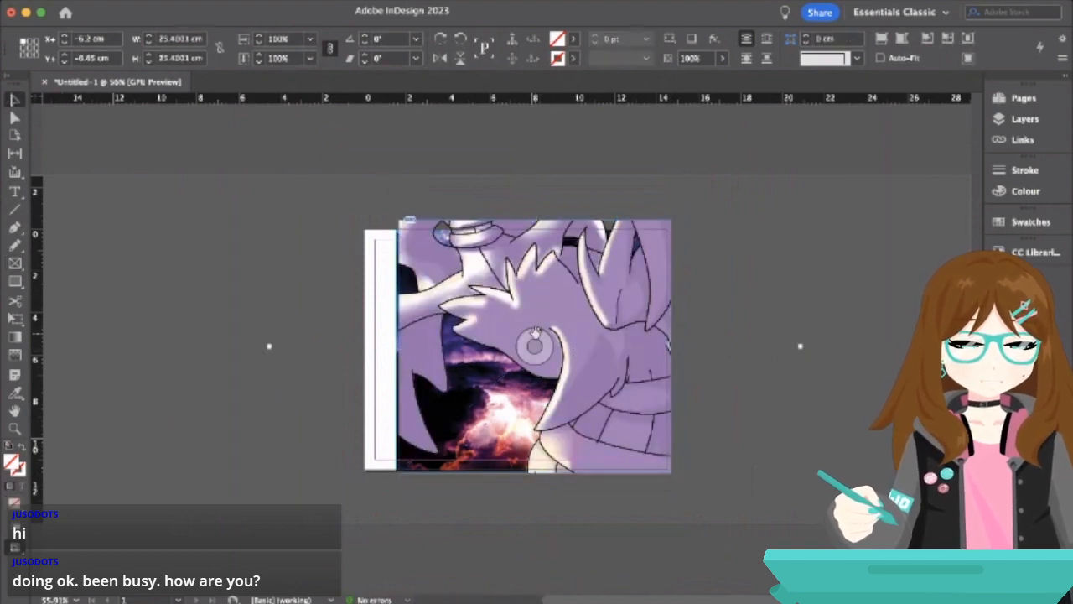
{"action": "key", "text": "alt+super+comma"}
{"action": "key", "text": "alt+super+comma"}
{"action": "key", "text": "alt+super+comma"}
{"action": "key", "text": "alt+super+comma"}
{"action": "key", "text": "alt+super+comma"}
{"action": "key", "text": "alt+super+comma"}
{"action": "key", "text": "alt+super+comma"}
{"action": "key", "text": "alt+super+comma"}
{"action": "key", "text": "alt+super+comma"}
{"action": "key", "text": "alt+super+comma"}
{"action": "key", "text": "alt+super+comma"}
{"action": "key", "text": "alt+super+comma"}
{"action": "key", "text": "alt+super+comma"}
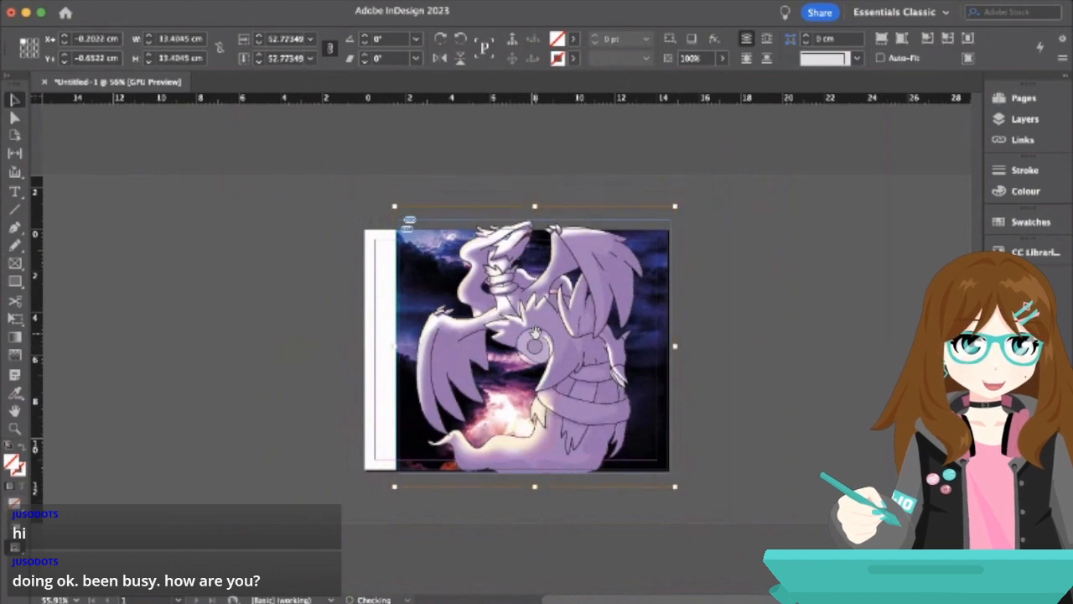
{"action": "key", "text": "super+period"}
{"action": "key", "text": "super+period"}
{"action": "key", "text": "super+comma"}
{"action": "left_click_drag", "start_coordinate": [538, 336], "coordinate": [537, 349]}
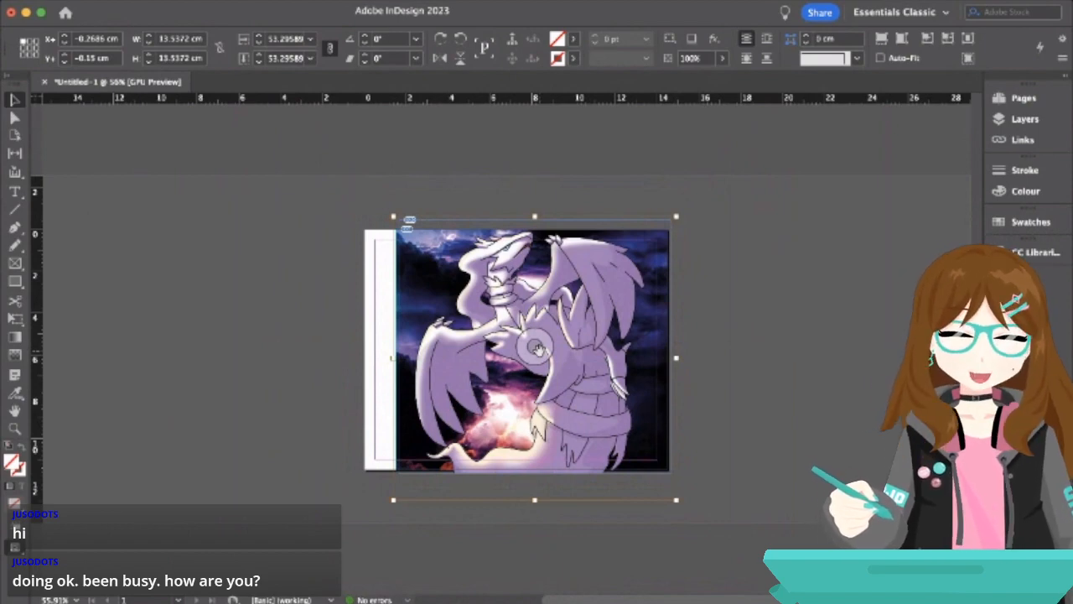
- Enlarge the dragon illustration to about 61.2%, shift it so its head sits inside the page's upper edge, and deselect it
{"action": "key", "text": "super+period"}
{"action": "key", "text": "super+period"}
{"action": "key", "text": "super+period"}
{"action": "key", "text": "super+period"}
{"action": "key", "text": "super+period"}
{"action": "key", "text": "super+period"}
{"action": "key", "text": "super+period"}
{"action": "key", "text": "super+period"}
{"action": "key", "text": "super+period"}
{"action": "key", "text": "super+period"}
{"action": "key", "text": "super+period"}
{"action": "key", "text": "super+period"}
{"action": "key", "text": "super+period"}
{"action": "key", "text": "super+period"}
{"action": "key", "text": "super+period"}
{"action": "key", "text": "super+period"}
{"action": "key", "text": "super+period"}
{"action": "key", "text": "super+period"}
{"action": "key", "text": "super+period"}
{"action": "key", "text": "super+period"}
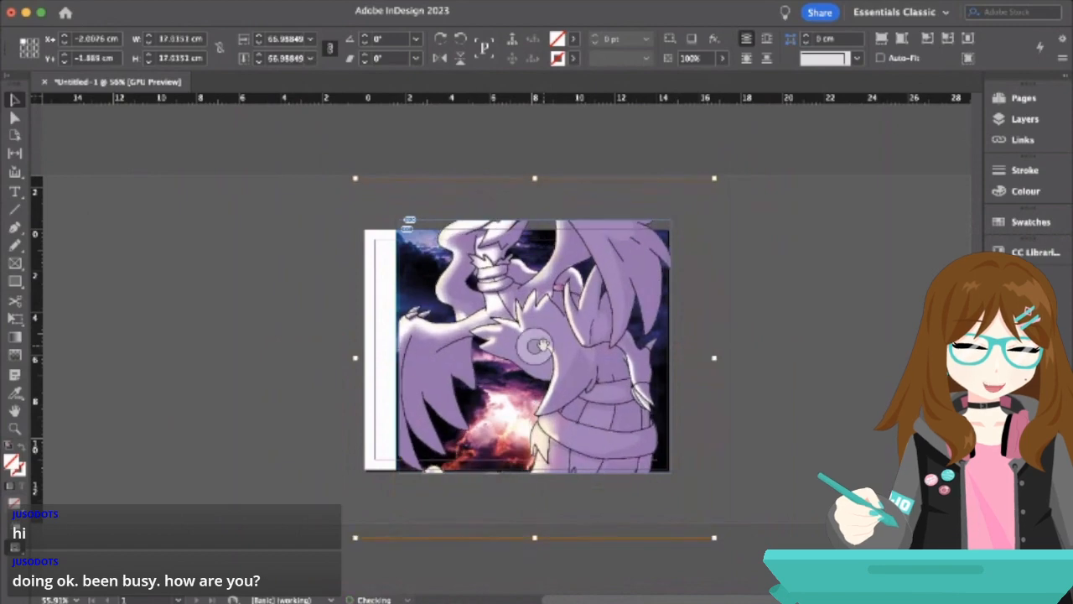
{"action": "key", "text": "super+comma"}
{"action": "key", "text": "super+comma"}
{"action": "key", "text": "super+comma"}
{"action": "key", "text": "super+comma"}
{"action": "key", "text": "super+comma"}
{"action": "key", "text": "super+comma"}
{"action": "key", "text": "super+comma"}
{"action": "key", "text": "super+comma"}
{"action": "key", "text": "super+comma"}
{"action": "left_click_drag", "start_coordinate": [541, 344], "coordinate": [537, 367]}
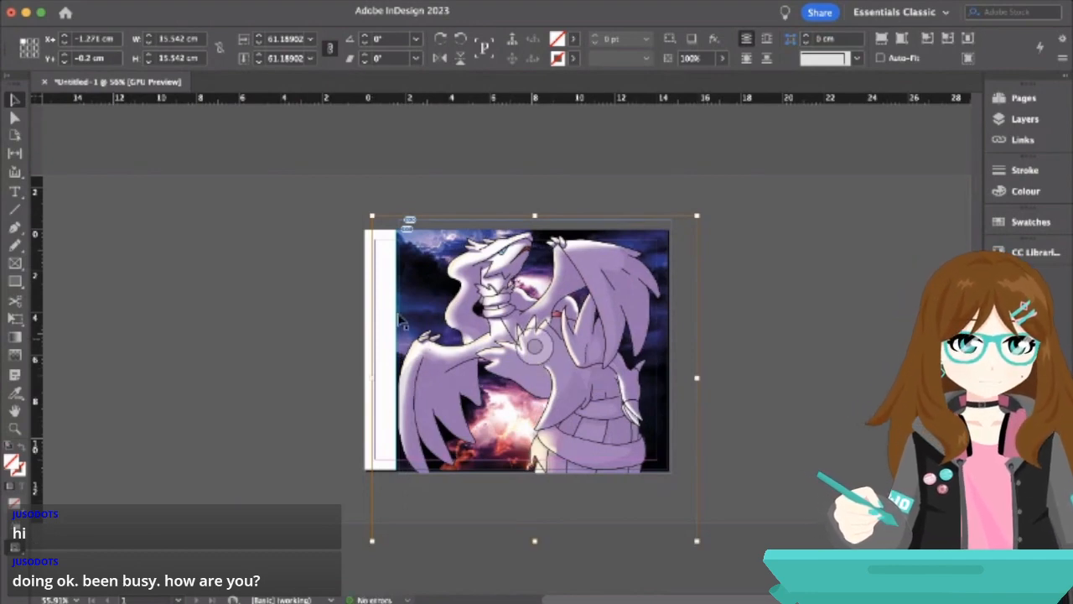
{"action": "left_click", "coordinate": [177, 196]}
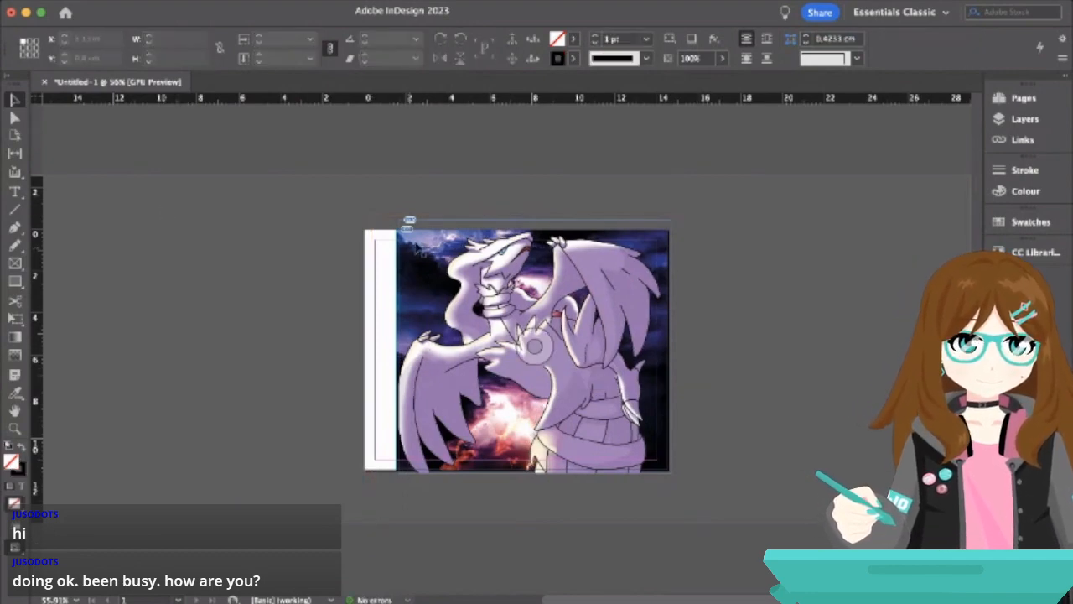
- Resize the dragon's frame to start at X 1.3 cm and Y 0 cm with a width of 13.2 cm
{"action": "left_click", "coordinate": [443, 230]}
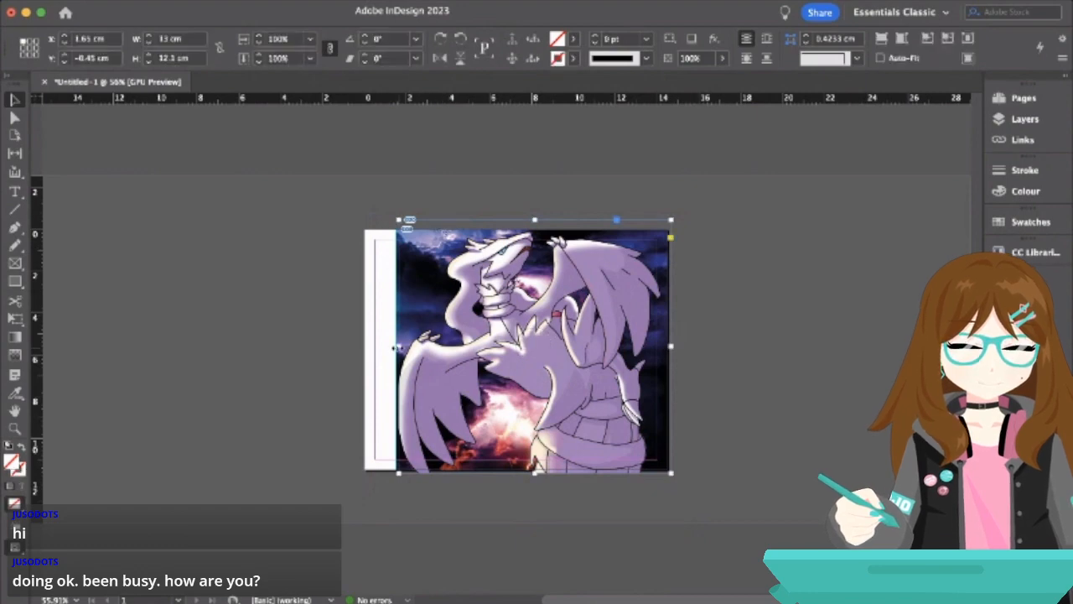
{"action": "left_click_drag", "start_coordinate": [397, 347], "coordinate": [390, 347]}
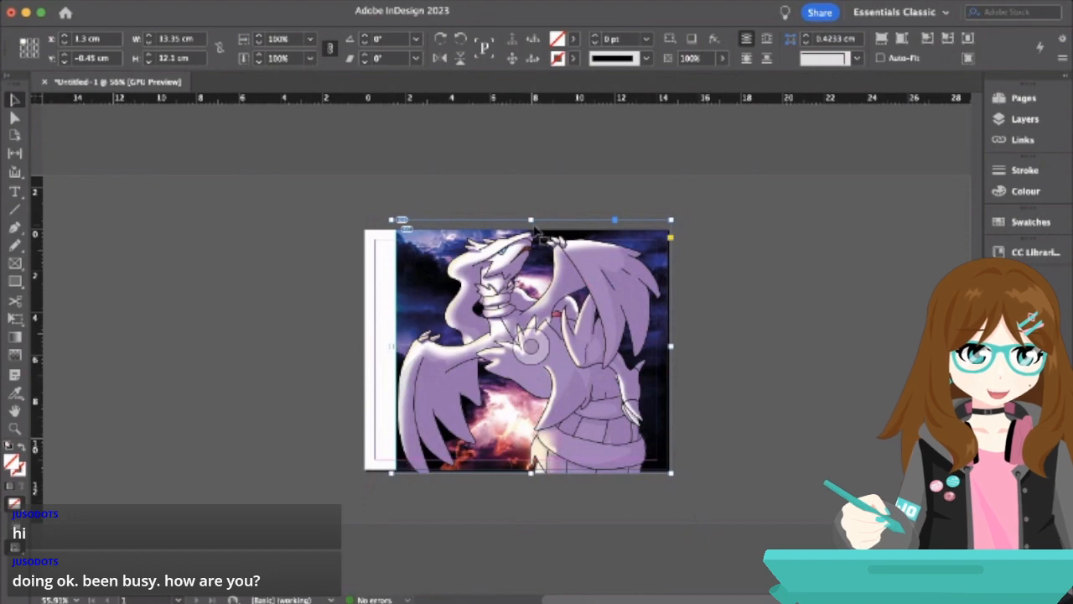
{"action": "left_click_drag", "start_coordinate": [535, 221], "coordinate": [535, 230]}
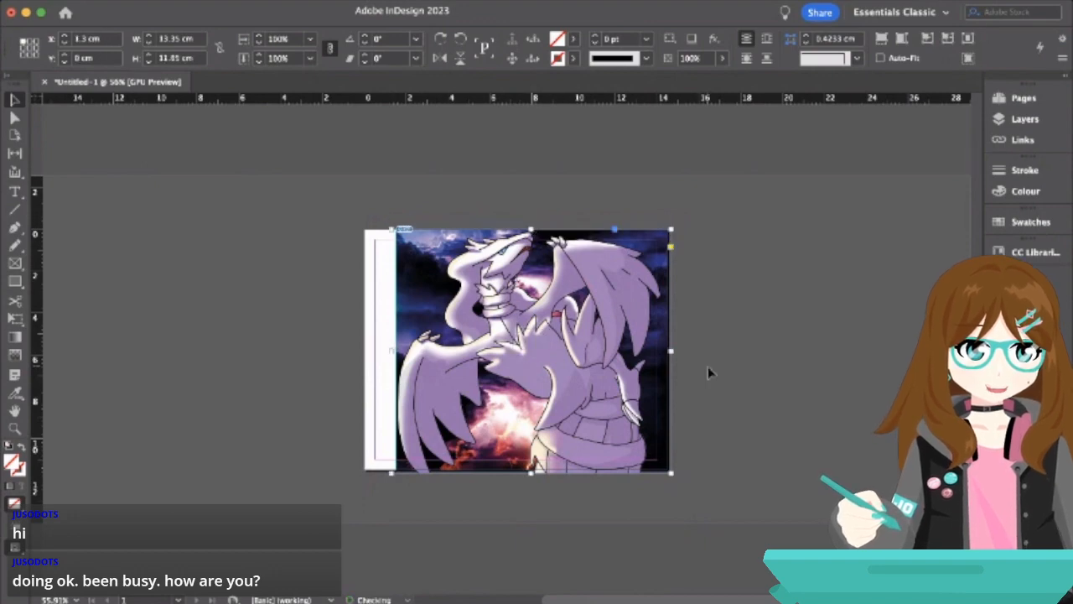
{"action": "left_click_drag", "start_coordinate": [671, 352], "coordinate": [667, 353]}
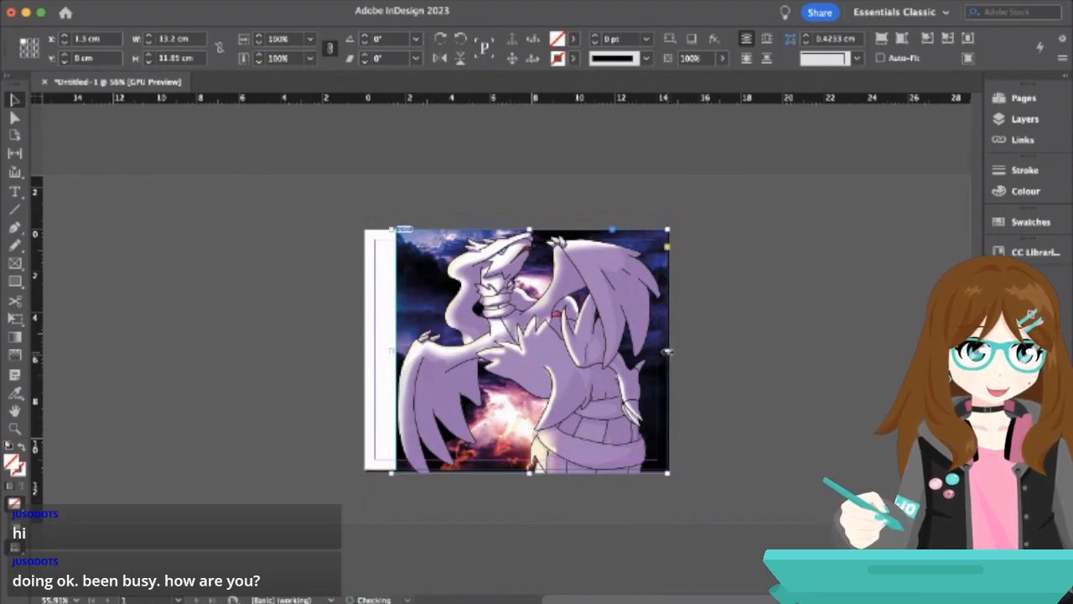
- Reduce the dragon frame's height to 11.5 cm and rescale the dragon illustration inside it to about 60.5%
{"action": "left_click_drag", "start_coordinate": [530, 472], "coordinate": [532, 467]}
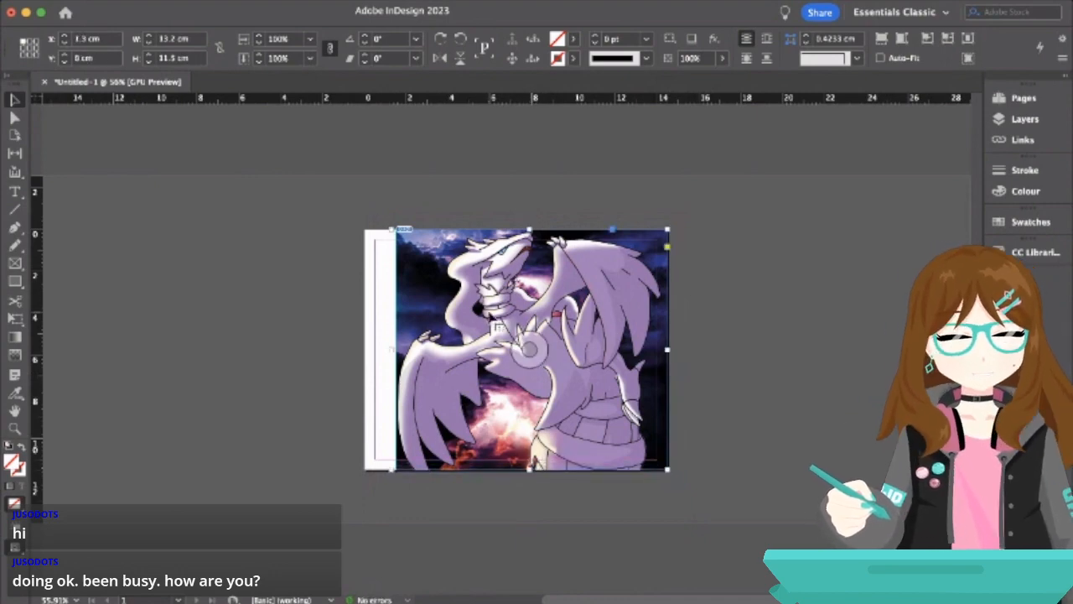
{"action": "left_click", "coordinate": [533, 348]}
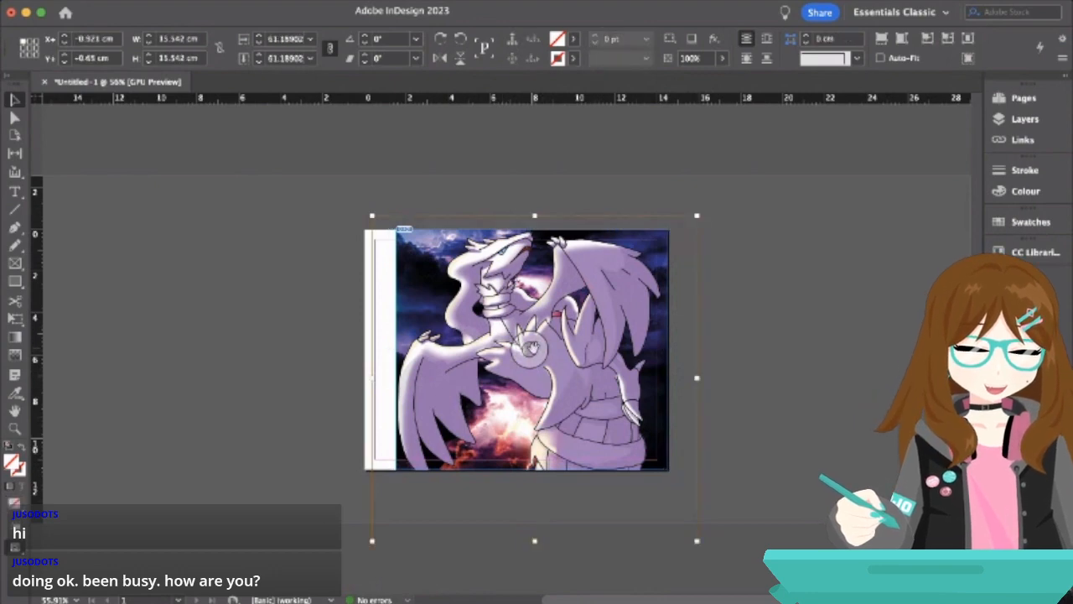
{"action": "key", "text": "super+comma"}
{"action": "key", "text": "super+comma"}
{"action": "key", "text": "super+comma"}
{"action": "key", "text": "super+comma"}
{"action": "key", "text": "super+comma"}
{"action": "key", "text": "super+comma"}
{"action": "key", "text": "super+comma"}
{"action": "key", "text": "super+comma"}
{"action": "key", "text": "super+comma"}
{"action": "key", "text": "super+comma"}
{"action": "key", "text": "super+comma"}
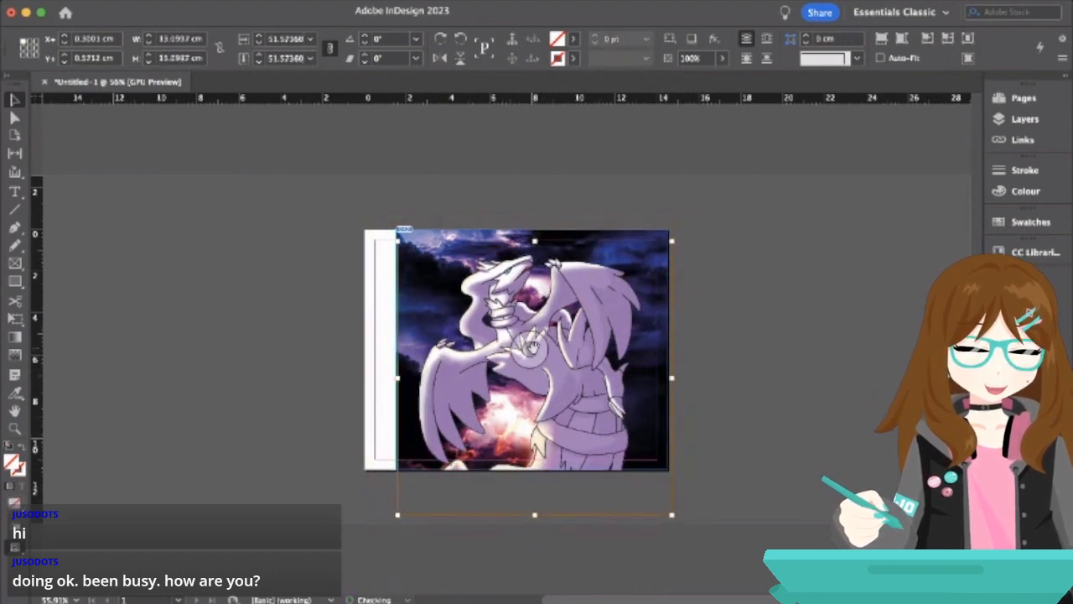
{"action": "key", "text": "super+period"}
{"action": "key", "text": "super+period"}
{"action": "key", "text": "super+period"}
{"action": "key", "text": "super+period"}
{"action": "key", "text": "super+period"}
{"action": "key", "text": "super+period"}
{"action": "key", "text": "super+period"}
{"action": "key", "text": "super+period"}
{"action": "key", "text": "super+period"}
{"action": "key", "text": "super+period"}
{"action": "key", "text": "super+period"}
{"action": "key", "text": "super+period"}
{"action": "key", "text": "super+period"}
{"action": "key", "text": "super+period"}
{"action": "key", "text": "super+period"}
{"action": "key", "text": "super+period"}
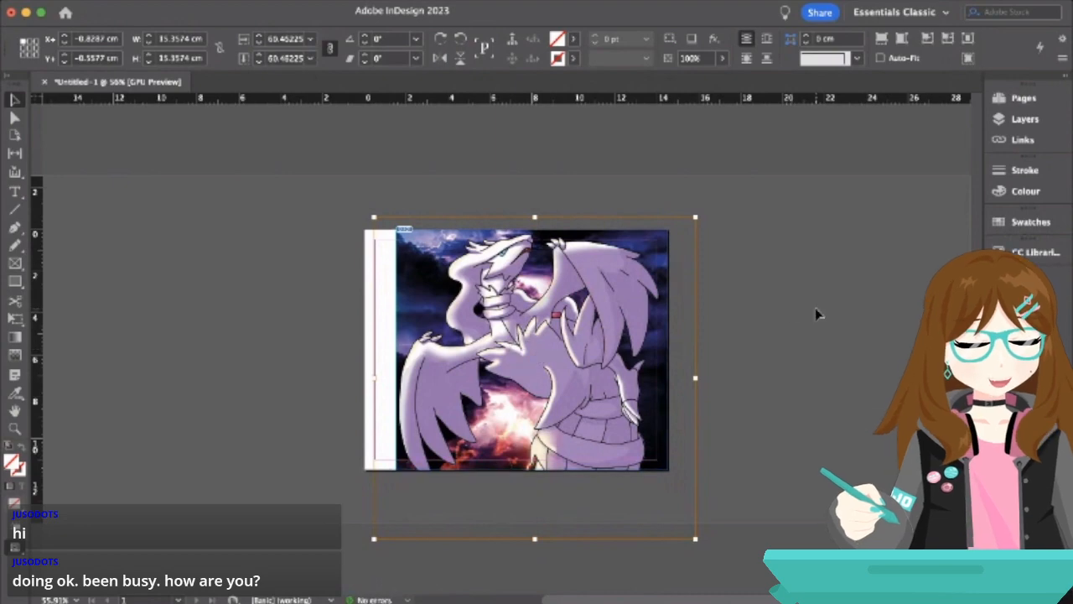
{"action": "left_click", "coordinate": [817, 315]}
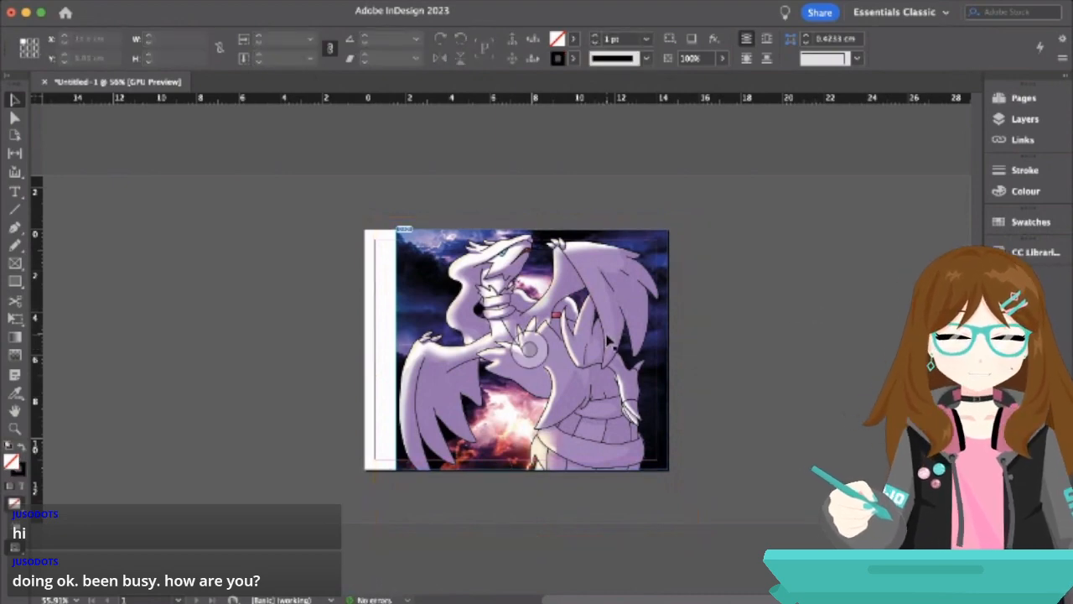
- Nudge the dragon illustration about 1 cm to the right inside its frame
{"action": "left_click", "coordinate": [528, 351]}
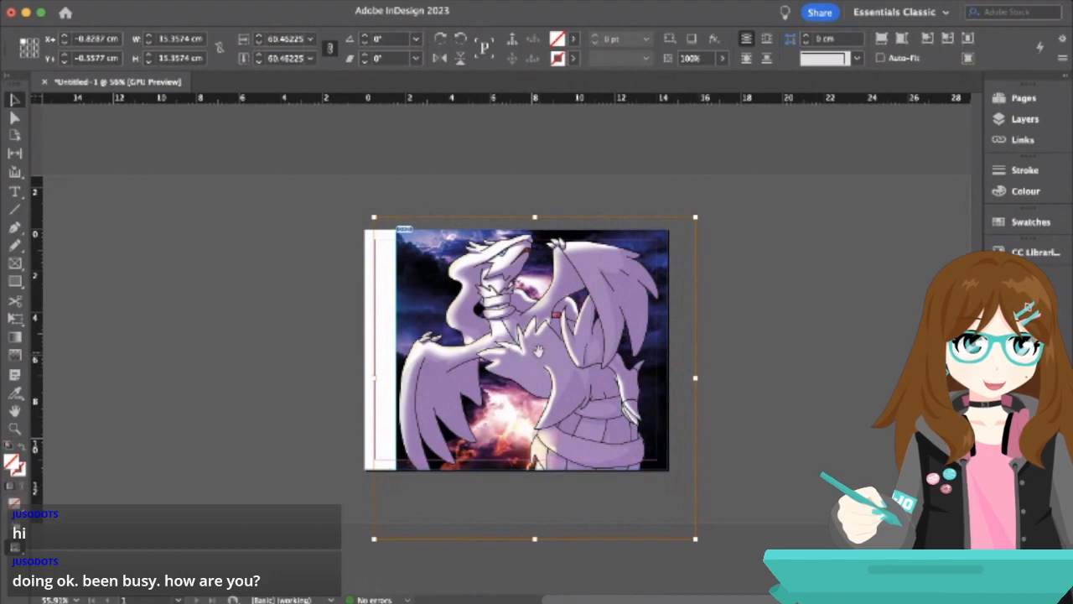
{"action": "left_click", "coordinate": [757, 270]}
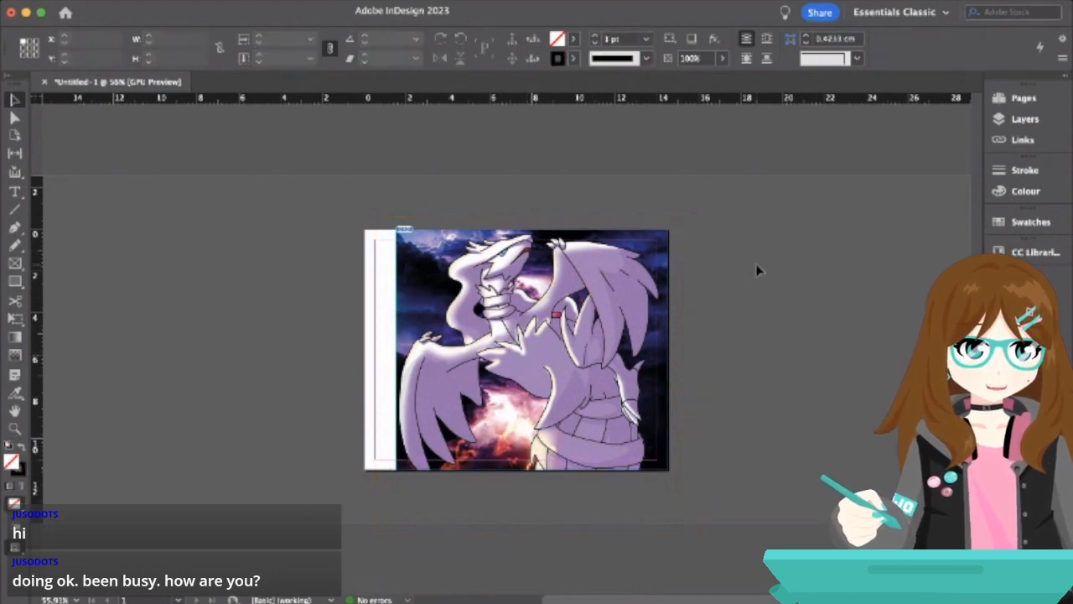
{"action": "left_click", "coordinate": [524, 351]}
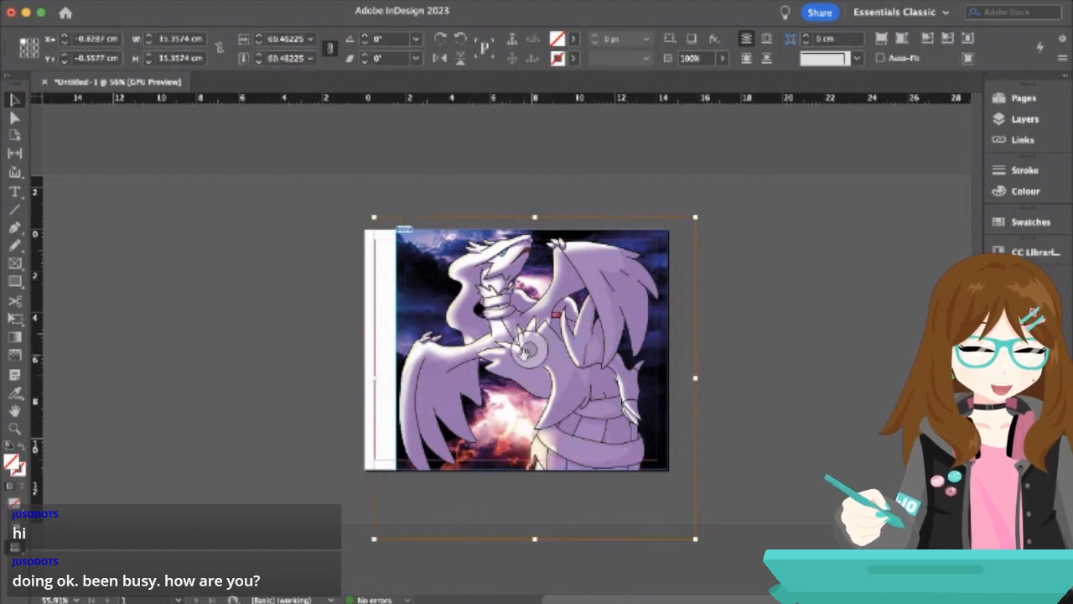
{"action": "key", "text": "shift+Right"}
{"action": "key", "text": "shift+Right"}
{"action": "key", "text": "shift+Right"}
{"action": "key", "text": "shift+Right"}
{"action": "key", "text": "shift+Right"}
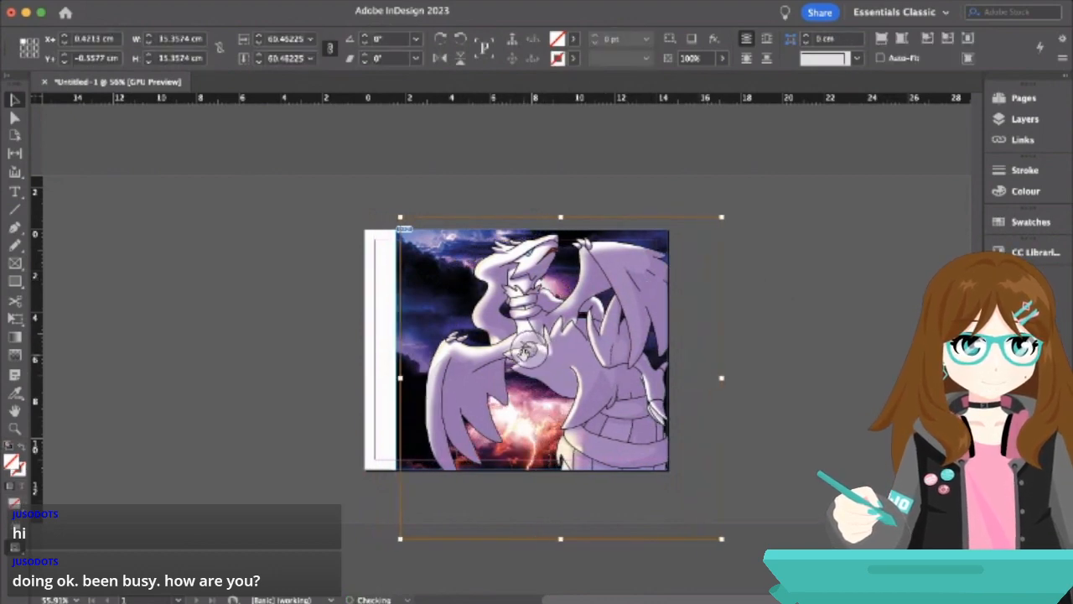
{"action": "key", "text": "shift+Left"}
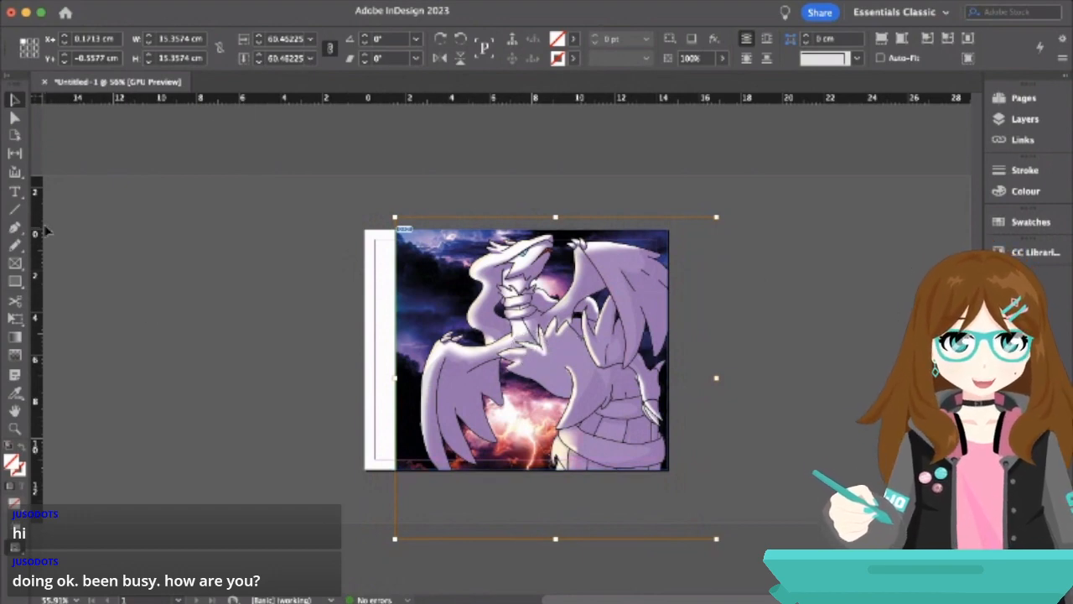
- Draw a graphic frame of about 6.2 by 11.7 cm left of the page and place the white curved-edge panel in it at about 33.5%
{"action": "left_click", "coordinate": [15, 262]}
{"action": "left_click_drag", "start_coordinate": [100, 207], "coordinate": [230, 450]}
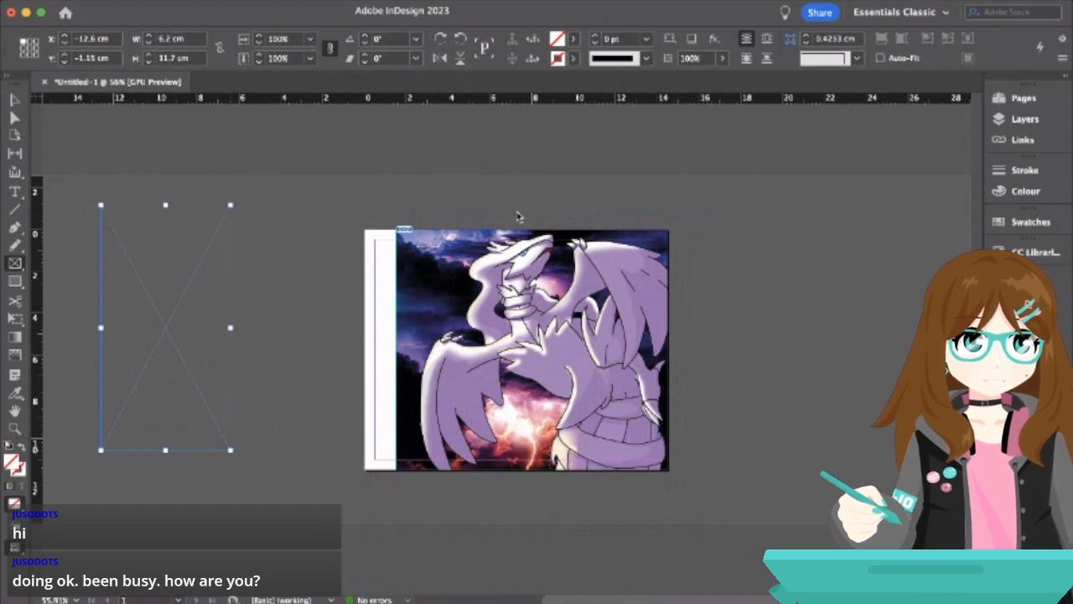
{"action": "left_click", "coordinate": [813, 382]}
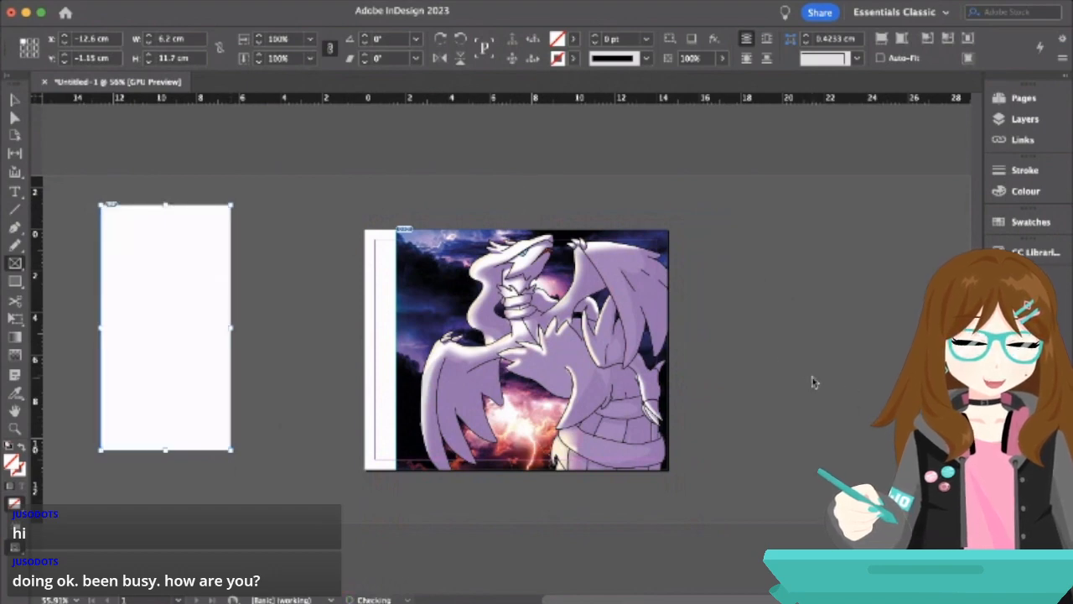
{"action": "left_click", "coordinate": [14, 101]}
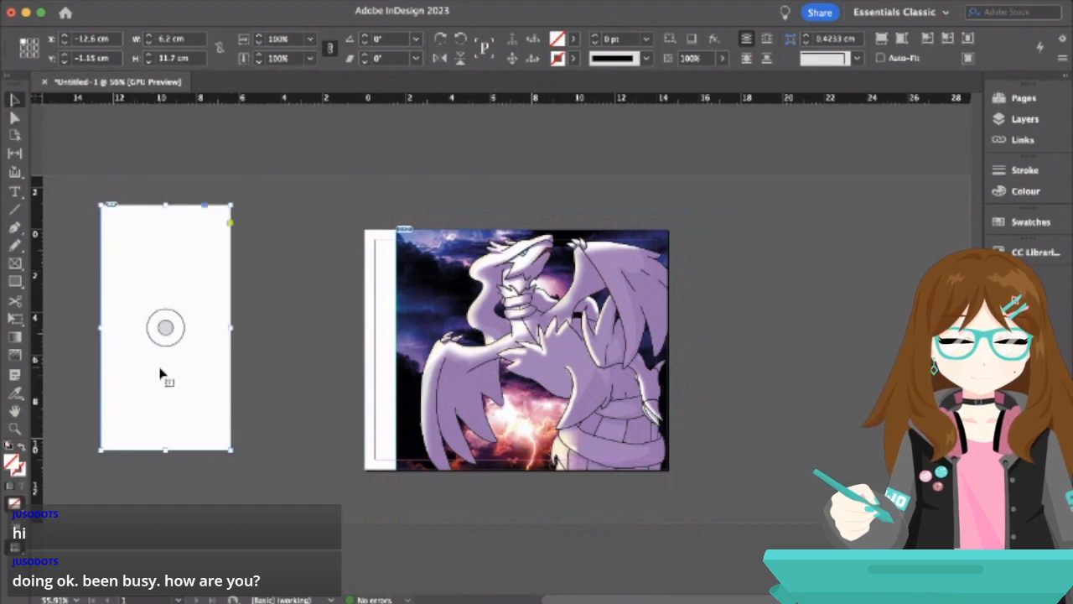
{"action": "left_click", "coordinate": [161, 330]}
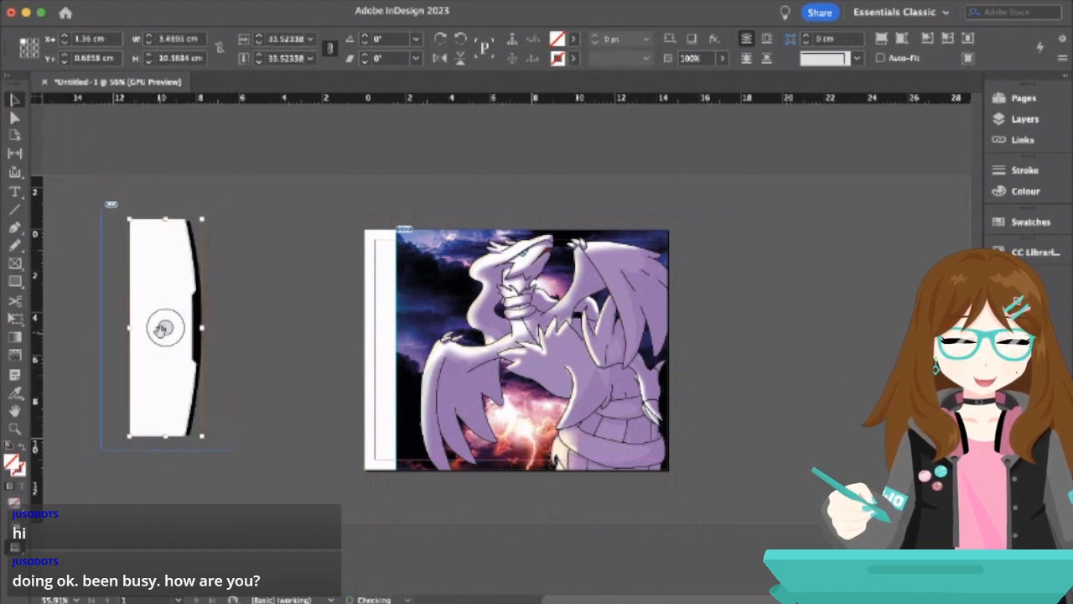
{"action": "left_click", "coordinate": [243, 323]}
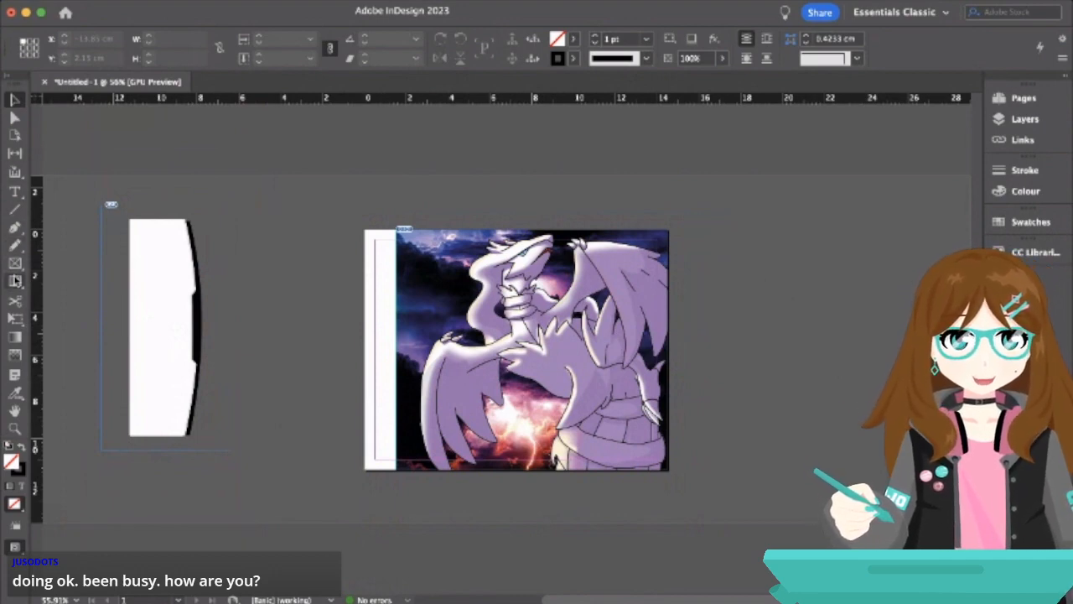
- Draw a graphic frame of about 3 by 3.8 cm between the white panel and the page and place the ESRB rating label in it
{"action": "left_click", "coordinate": [15, 262]}
{"action": "left_click_drag", "start_coordinate": [252, 203], "coordinate": [312, 282]}
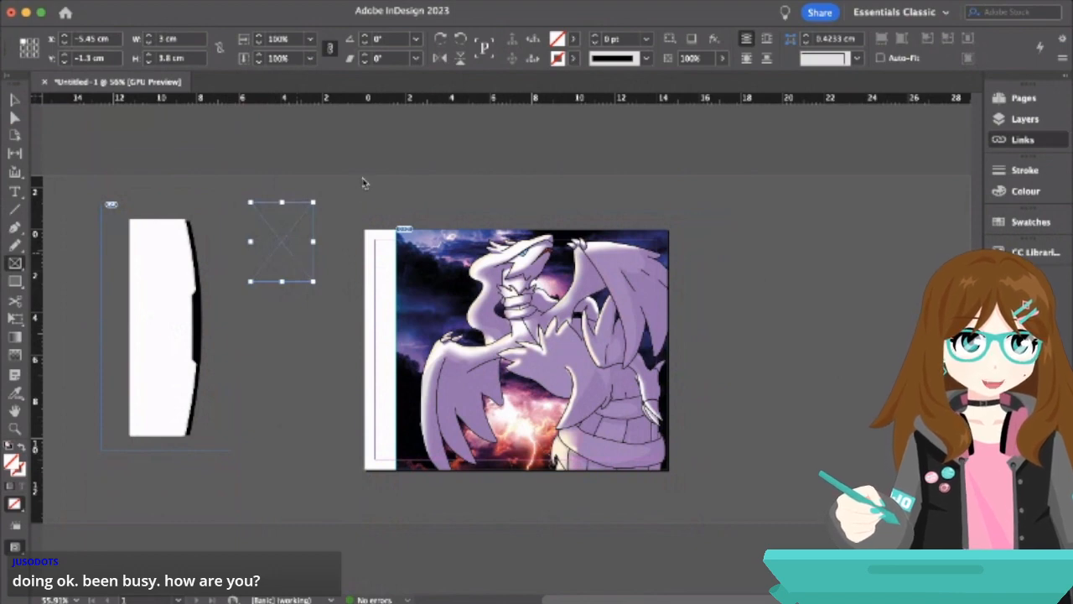
{"action": "left_click", "coordinate": [817, 383]}
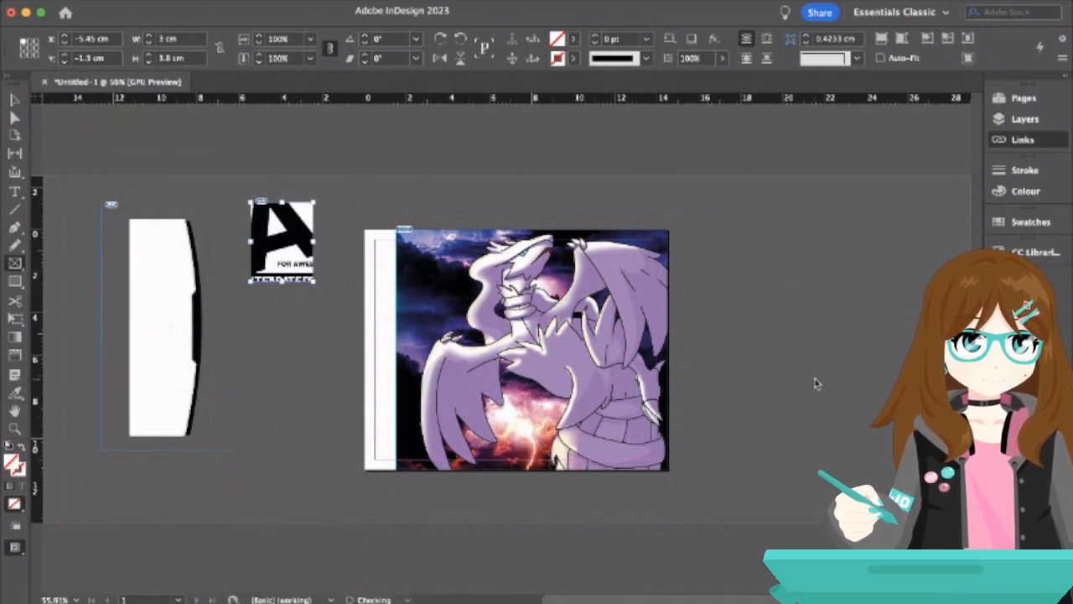
- Scale the ESRB rating label down to about 38.8% so it fits completely inside its frame, and deselect it
{"action": "left_click", "coordinate": [14, 100]}
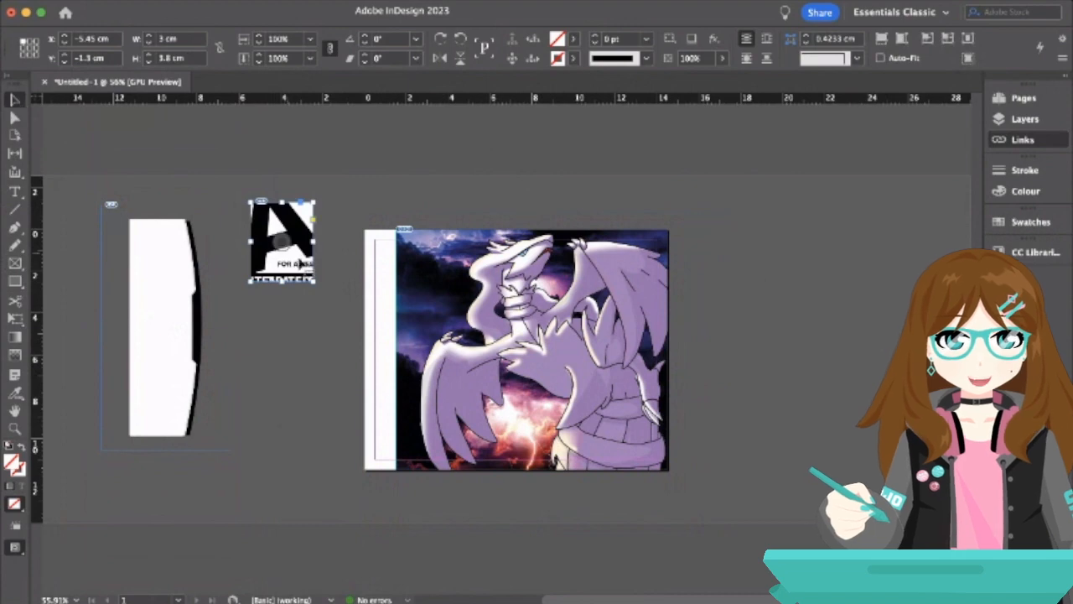
{"action": "left_click", "coordinate": [281, 241]}
{"action": "key", "text": "super+alt+comma"}
{"action": "key", "text": "super+alt+comma"}
{"action": "key", "text": "super+alt+comma"}
{"action": "key", "text": "super+alt+comma"}
{"action": "key", "text": "super+alt+comma"}
{"action": "key", "text": "super+alt+comma"}
{"action": "key", "text": "super+alt+comma"}
{"action": "key", "text": "super+alt+comma"}
{"action": "key", "text": "super+alt+comma"}
{"action": "key", "text": "super+alt+comma"}
{"action": "key", "text": "super+alt+comma"}
{"action": "key", "text": "super+alt+comma"}
{"action": "key", "text": "super+alt+comma"}
{"action": "key", "text": "super+alt+comma"}
{"action": "key", "text": "super+alt+comma"}
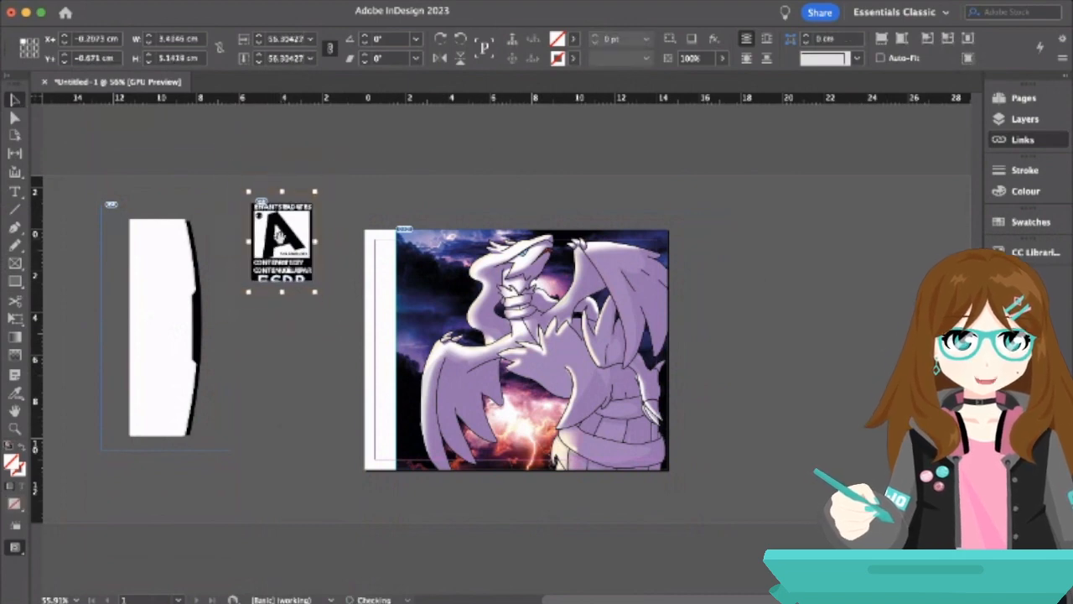
{"action": "key", "text": "super+alt+comma"}
{"action": "key", "text": "super+alt+comma"}
{"action": "key", "text": "super+alt+comma"}
{"action": "key", "text": "super+alt+comma"}
{"action": "key", "text": "super+alt+comma"}
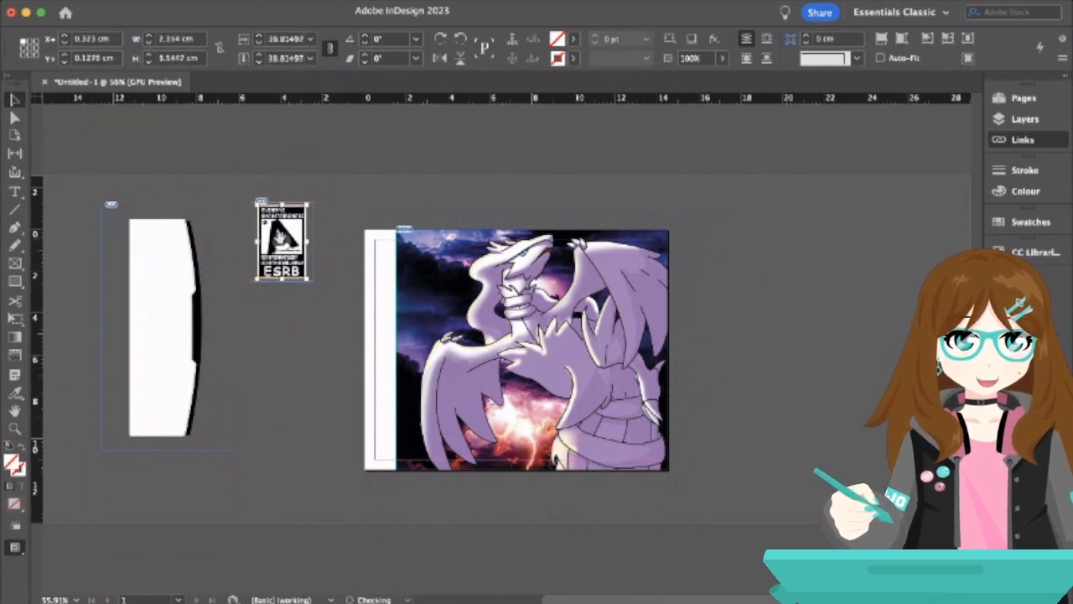
{"action": "left_click", "coordinate": [354, 221]}
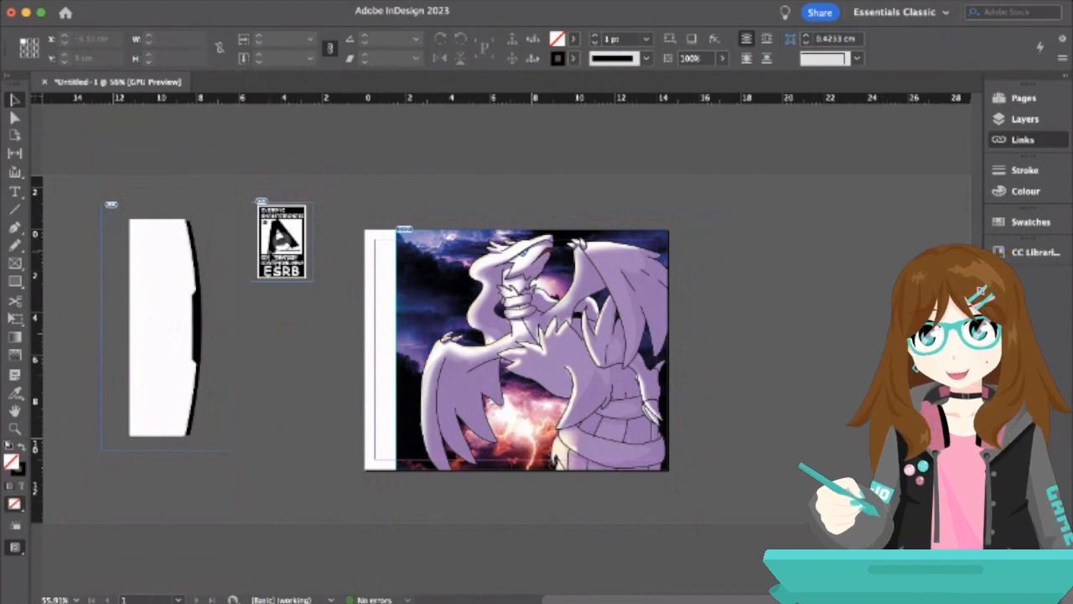
- Examine the ESRB rating label's lettering and edges up close
{"action": "scroll", "coordinate": [270, 257], "scroll_direction": "up", "scroll_amount": 3}
{"action": "scroll", "coordinate": [270, 260], "scroll_direction": "up", "scroll_amount": 5}
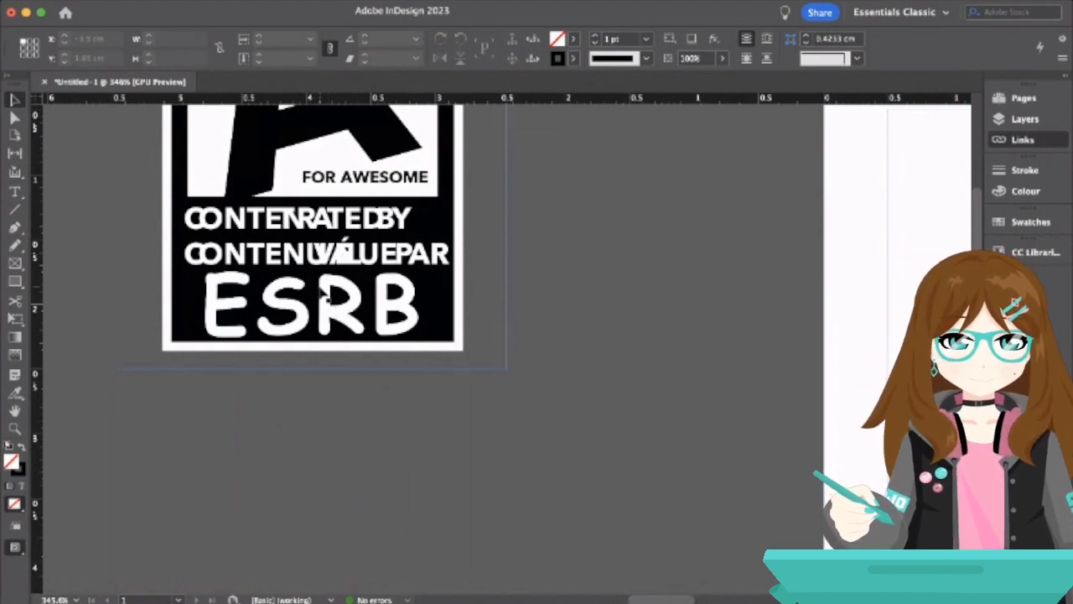
{"action": "scroll", "coordinate": [327, 302], "scroll_direction": "up", "scroll_amount": 10}
{"action": "scroll", "coordinate": [327, 302], "scroll_direction": "right", "scroll_amount": 2}
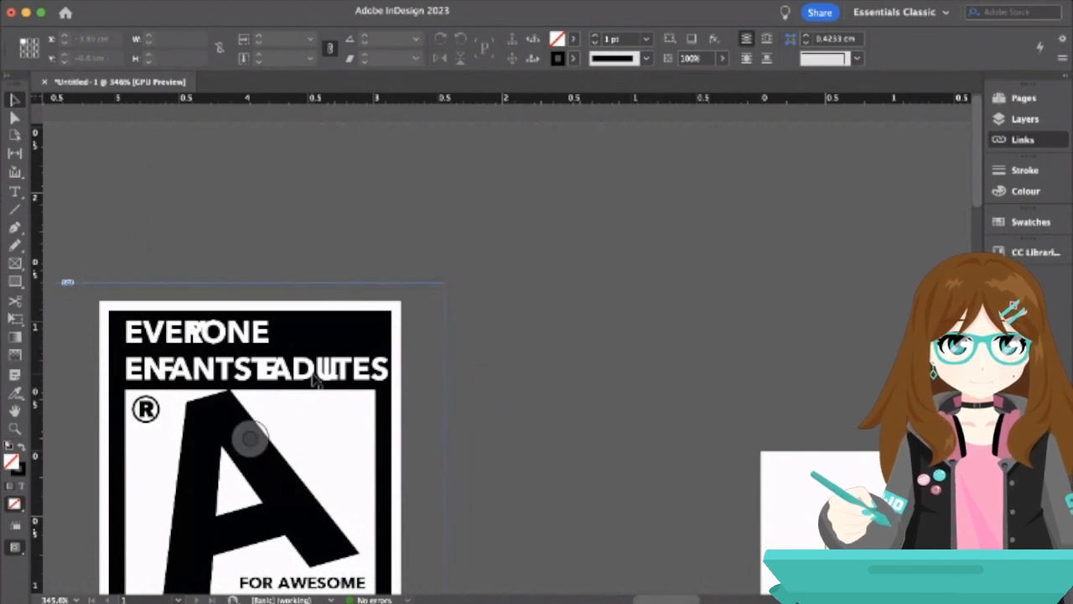
{"action": "scroll", "coordinate": [259, 439], "scroll_direction": "down", "scroll_amount": 10}
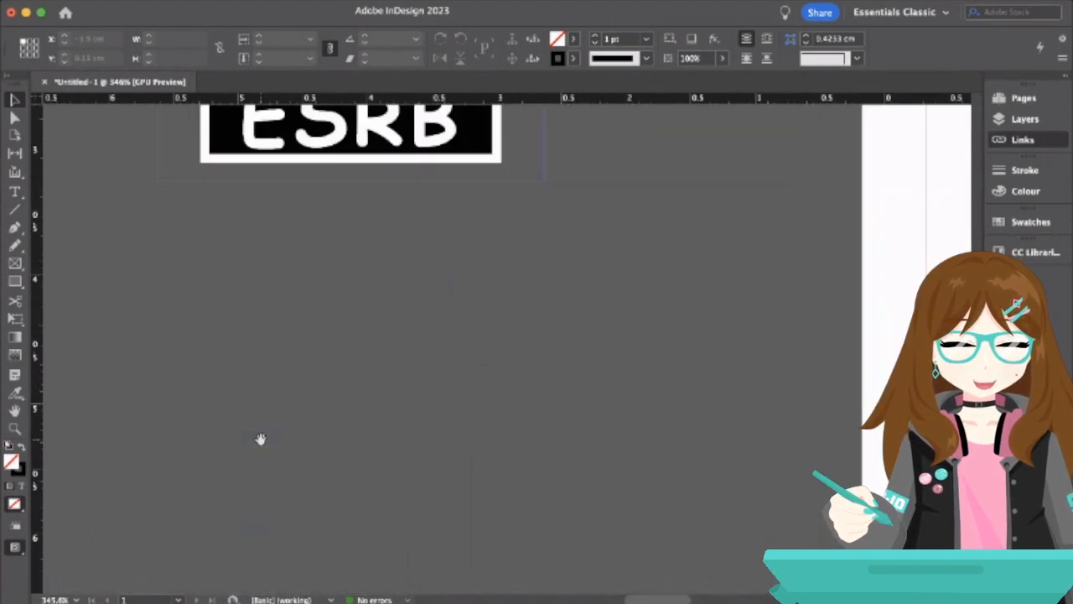
{"action": "scroll", "coordinate": [259, 439], "scroll_direction": "left", "scroll_amount": 2}
{"action": "scroll", "coordinate": [259, 438], "scroll_direction": "up", "scroll_amount": 8}
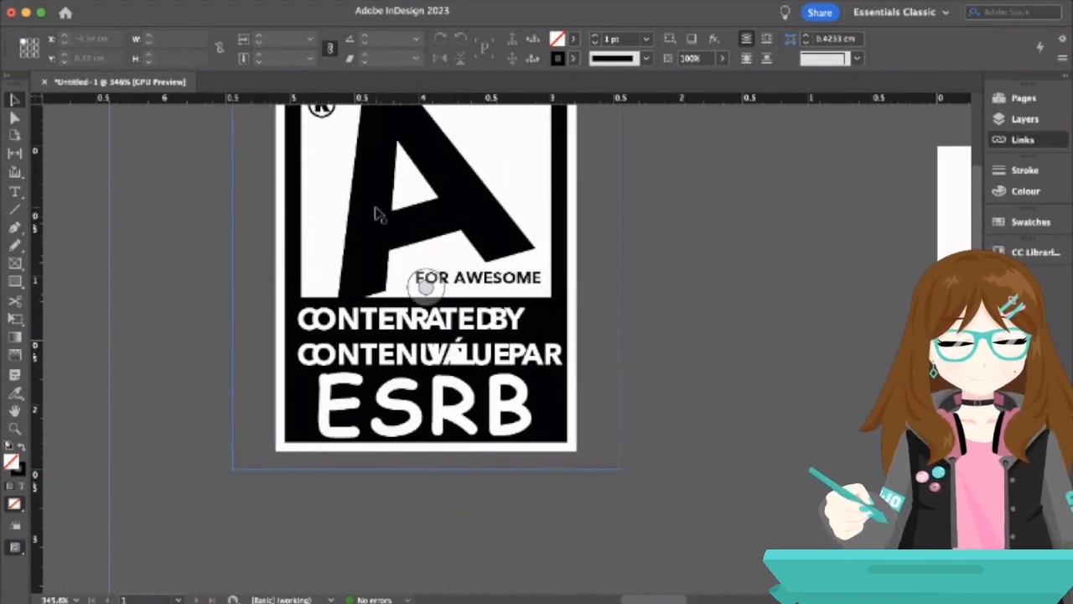
{"action": "scroll", "coordinate": [391, 211], "scroll_direction": "up", "scroll_amount": 5}
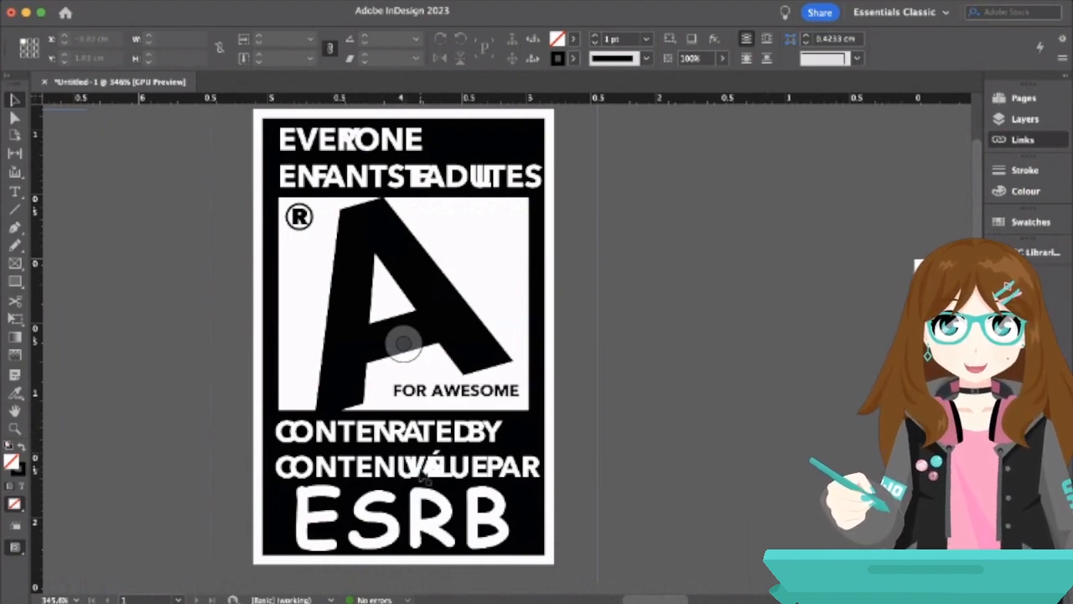
{"action": "scroll", "coordinate": [646, 323], "scroll_direction": "down", "scroll_amount": 3}
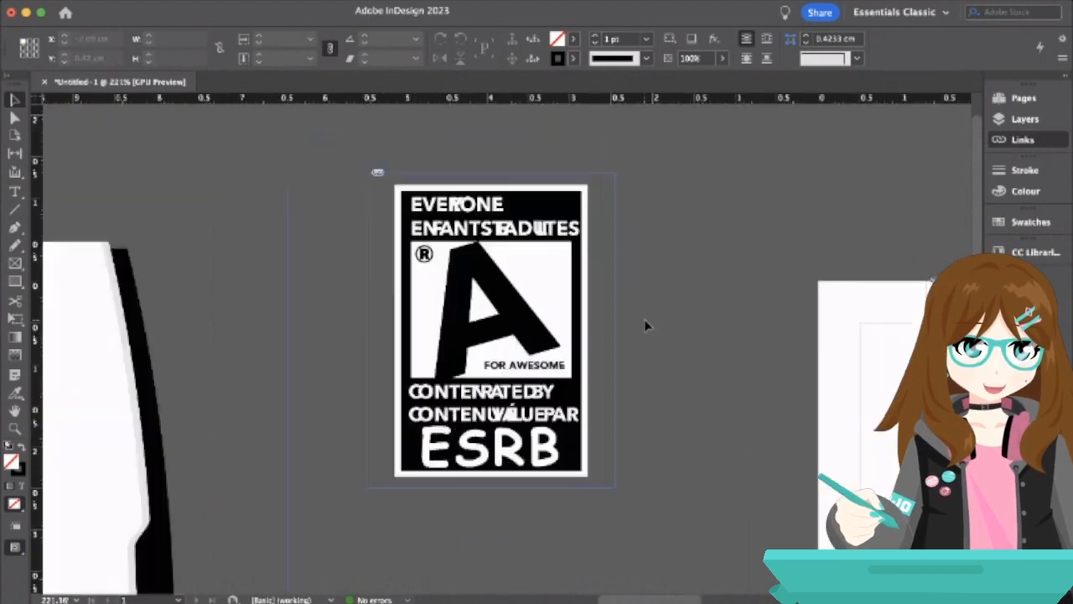
- Draw a graphic frame of about 10 by 5.4 cm below the rating label, overlapping the page's left edge, and place the BLACK logo in it
{"action": "left_click", "coordinate": [18, 263]}
{"action": "scroll", "coordinate": [410, 361], "scroll_direction": "down", "scroll_amount": 5}
{"action": "scroll", "coordinate": [410, 361], "scroll_direction": "down", "scroll_amount": 4}
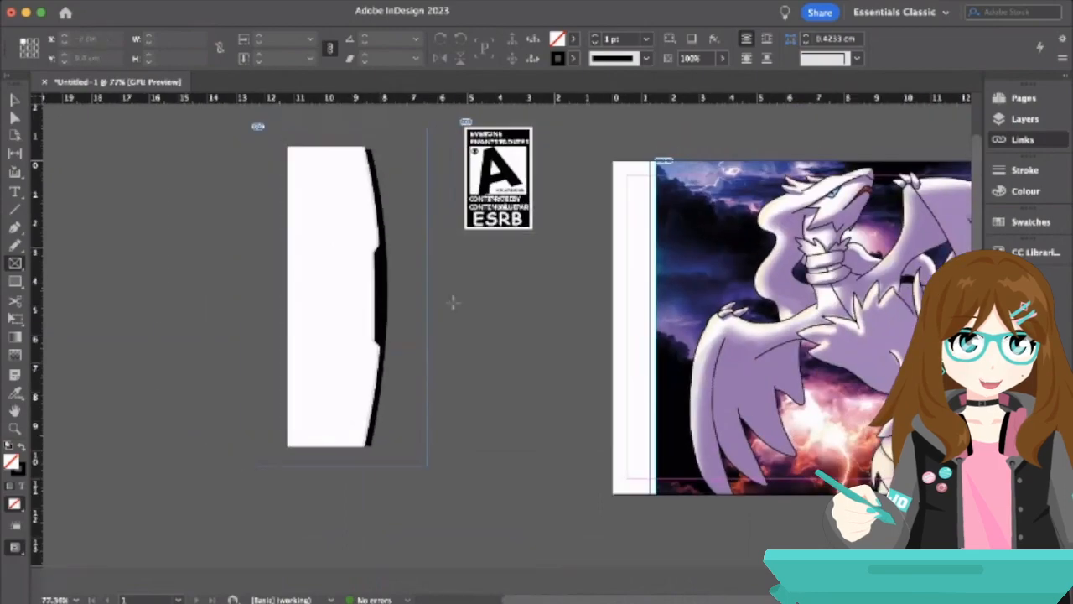
{"action": "left_click_drag", "start_coordinate": [445, 292], "coordinate": [735, 449]}
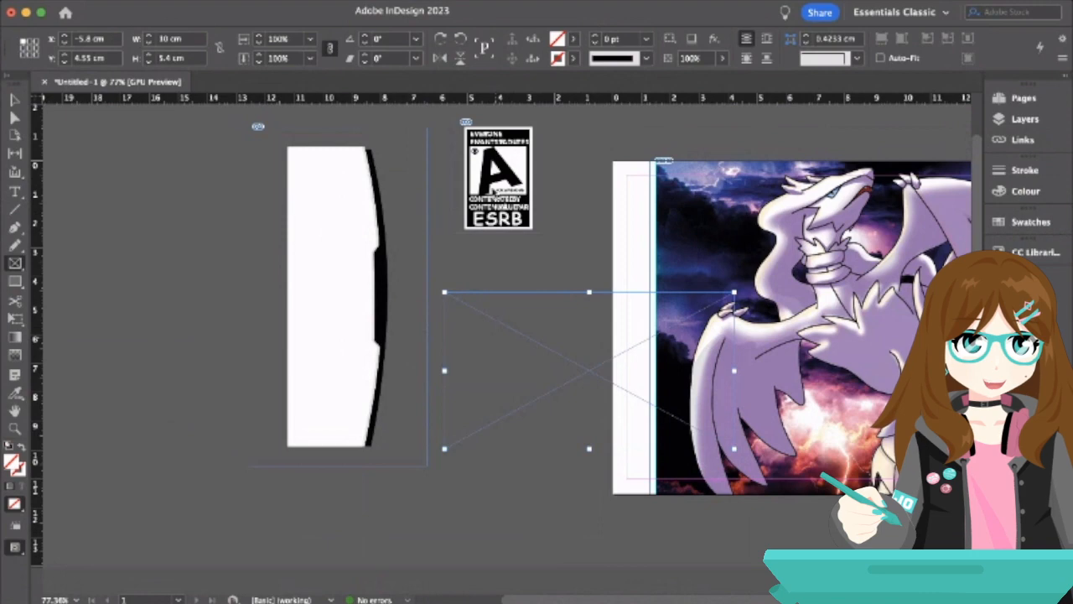
{"action": "left_click", "coordinate": [811, 379]}
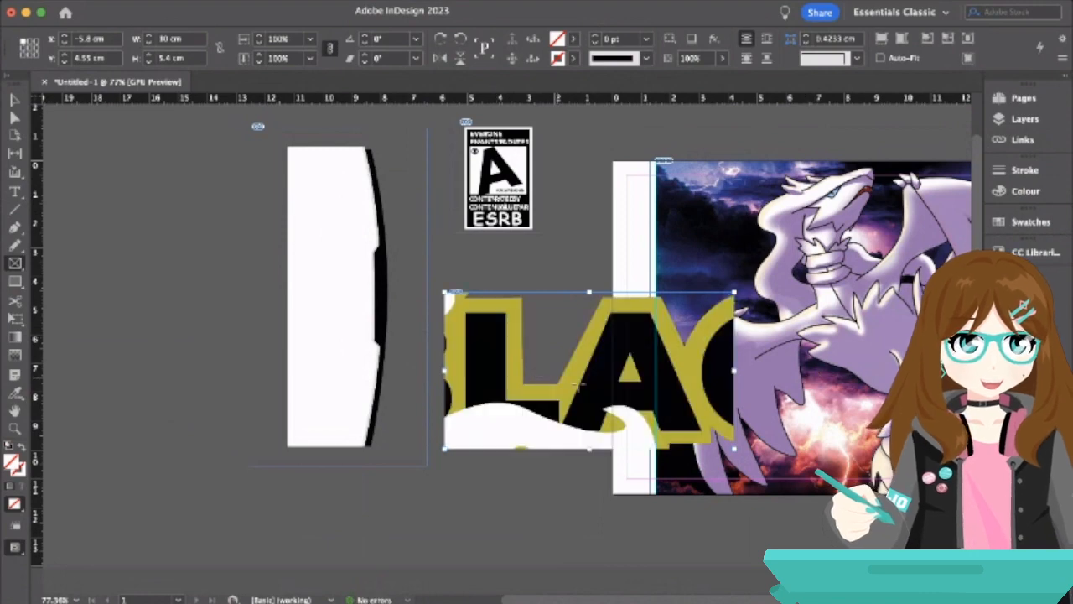
- Scale the BLACK logo down inside its frame until the whole logo fits across the frame's width
{"action": "scroll", "coordinate": [590, 386], "scroll_direction": "down", "scroll_amount": 5}
{"action": "left_click", "coordinate": [14, 99]}
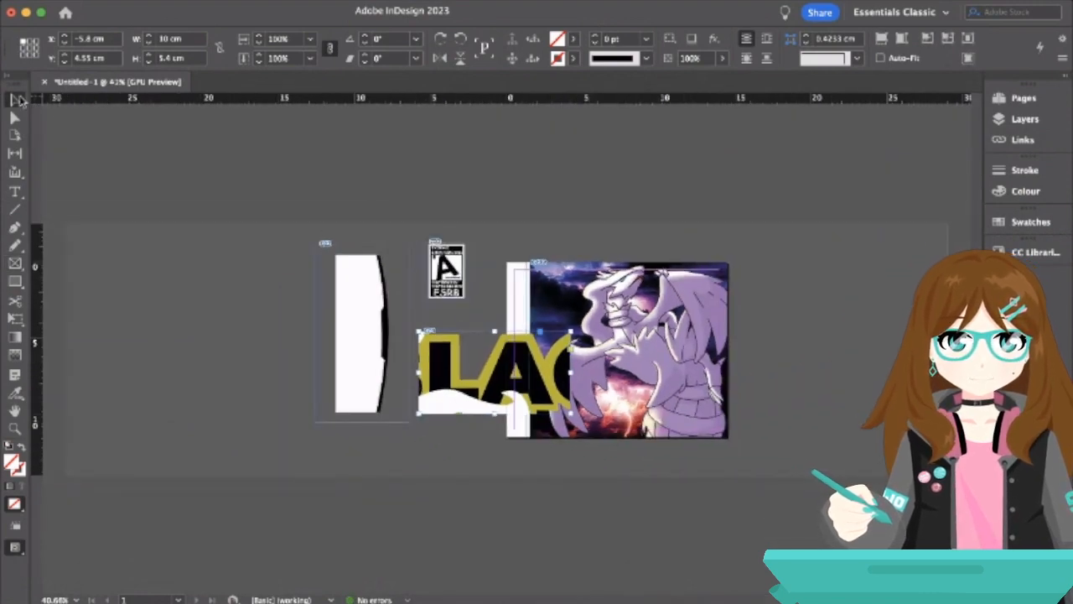
{"action": "left_click", "coordinate": [487, 371]}
{"action": "key", "text": "super+alt+comma"}
{"action": "key", "text": "super+alt+comma"}
{"action": "key", "text": "super+alt+comma"}
{"action": "key", "text": "super+alt+comma"}
{"action": "key", "text": "super+alt+comma"}
{"action": "key", "text": "super+alt+comma"}
{"action": "key", "text": "super+alt+comma"}
{"action": "key", "text": "super+alt+comma"}
{"action": "key", "text": "super+alt+comma"}
{"action": "key", "text": "super+alt+comma"}
{"action": "key", "text": "super+alt+comma"}
{"action": "key", "text": "super+alt+comma"}
{"action": "key", "text": "super+alt+comma"}
{"action": "key", "text": "super+alt+comma"}
{"action": "key", "text": "super+alt+comma"}
{"action": "key", "text": "super+alt+comma"}
{"action": "key", "text": "super+alt+comma"}
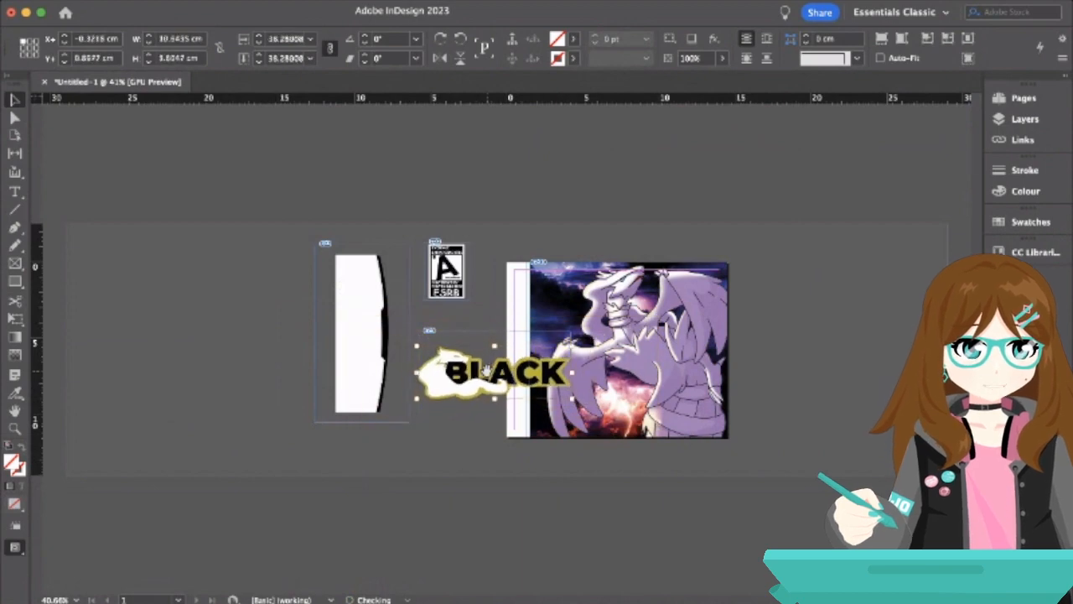
{"action": "left_click", "coordinate": [491, 302]}
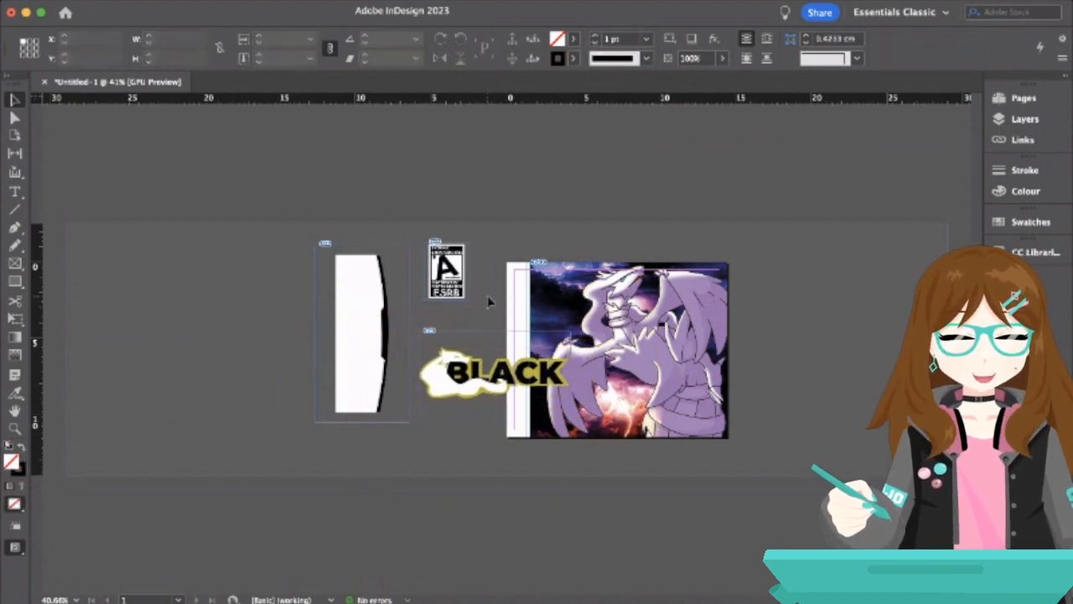
{"action": "left_click", "coordinate": [484, 379]}
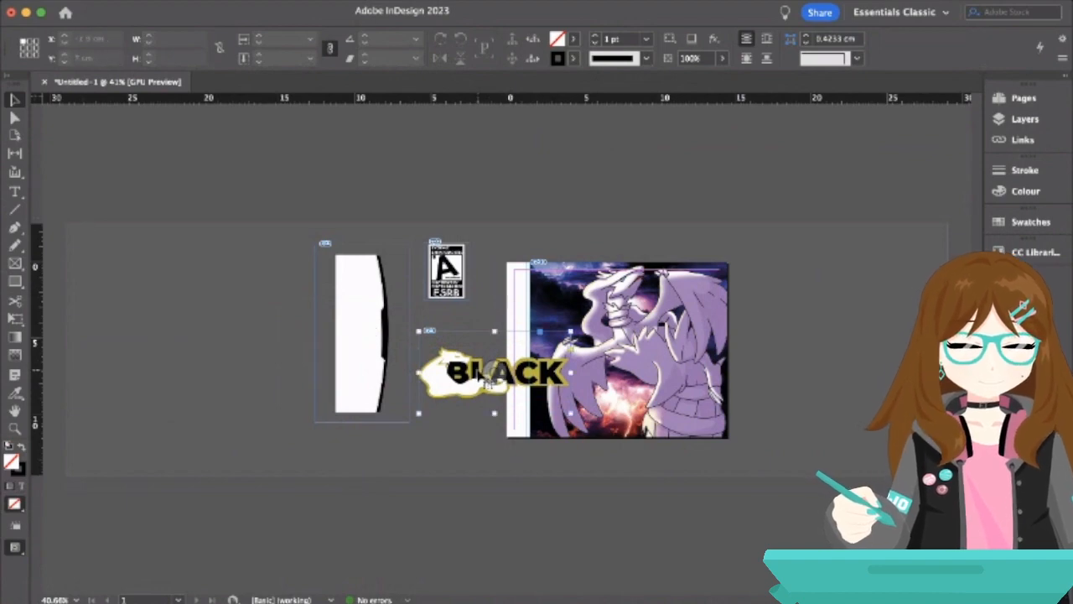
- Draw a graphic frame of about 10 by 3.3 cm beside the white side panel artwork and place the NINTENDO DS logo in it
{"action": "left_click", "coordinate": [17, 263]}
{"action": "left_click_drag", "start_coordinate": [125, 244], "coordinate": [278, 293]}
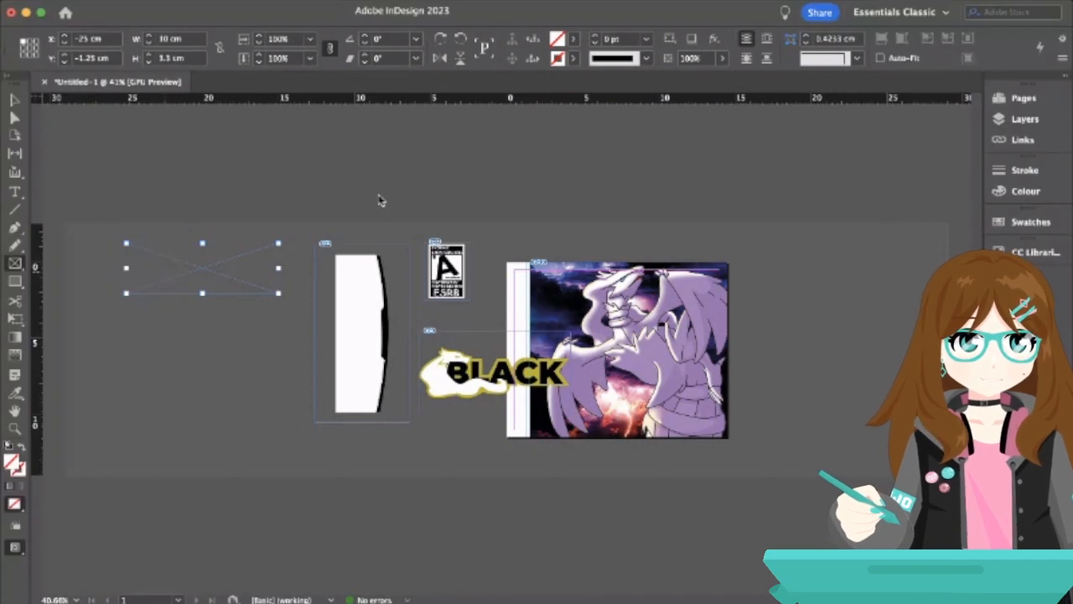
{"action": "left_click", "coordinate": [805, 384]}
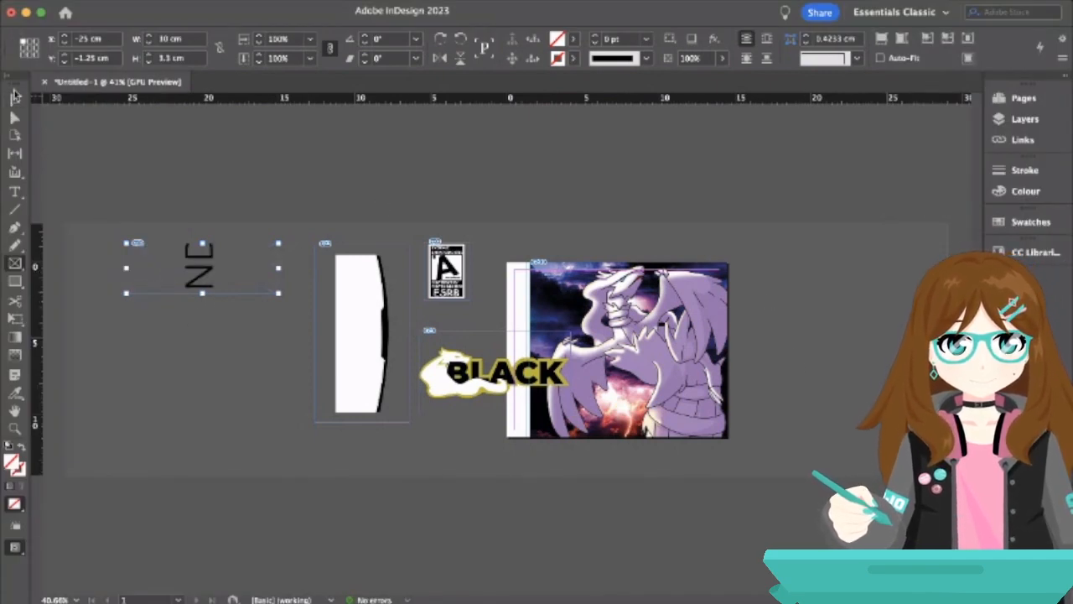
- Extend the NINTENDO DS logo's frame downward to a height of about 15.1 cm and shift the logo so it shows completely inside
{"action": "left_click", "coordinate": [16, 98]}
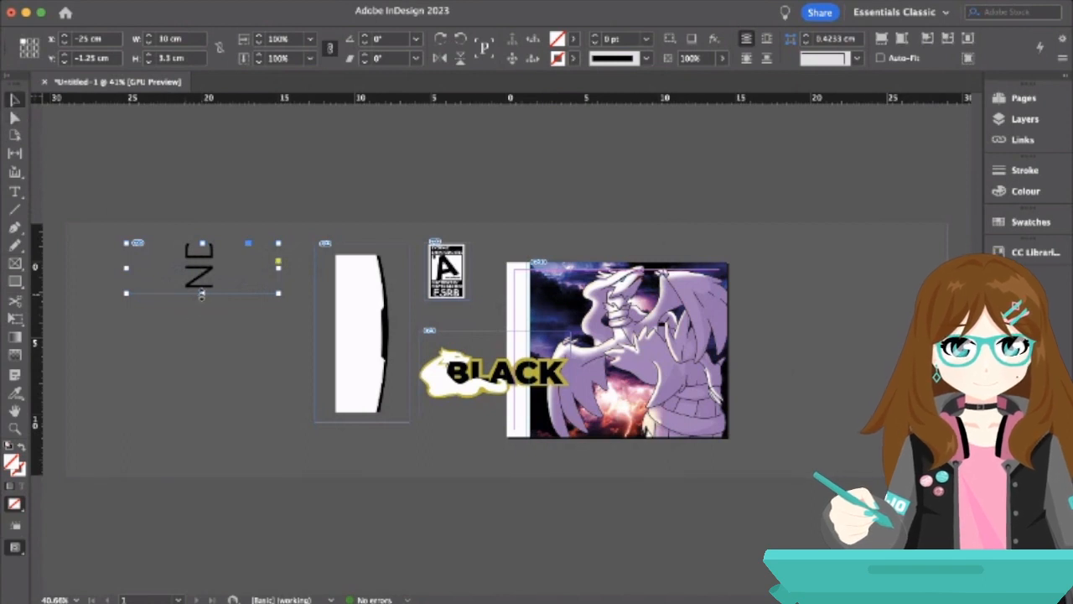
{"action": "left_click_drag", "start_coordinate": [202, 294], "coordinate": [201, 472]}
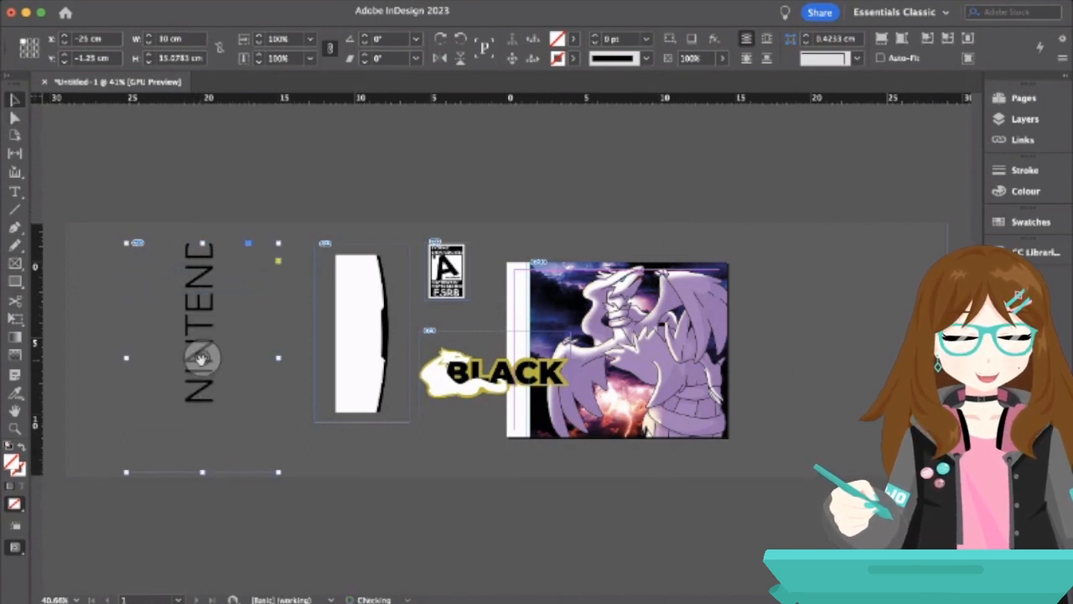
{"action": "left_click_drag", "start_coordinate": [202, 358], "coordinate": [208, 392]}
{"action": "left_click", "coordinate": [112, 332]}
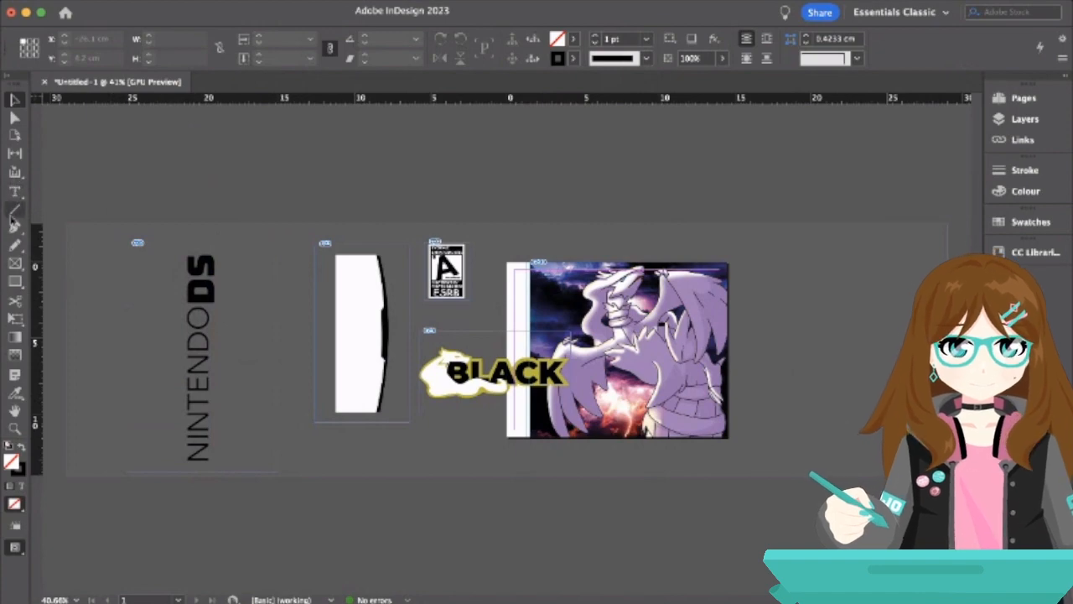
- Draw a graphic frame of about 7.65 by 8.15 cm on the pasteboard beyond the dragon artwork and place the POKÉMON logo in it
{"action": "left_click", "coordinate": [15, 263]}
{"action": "left_click_drag", "start_coordinate": [767, 254], "coordinate": [882, 379]}
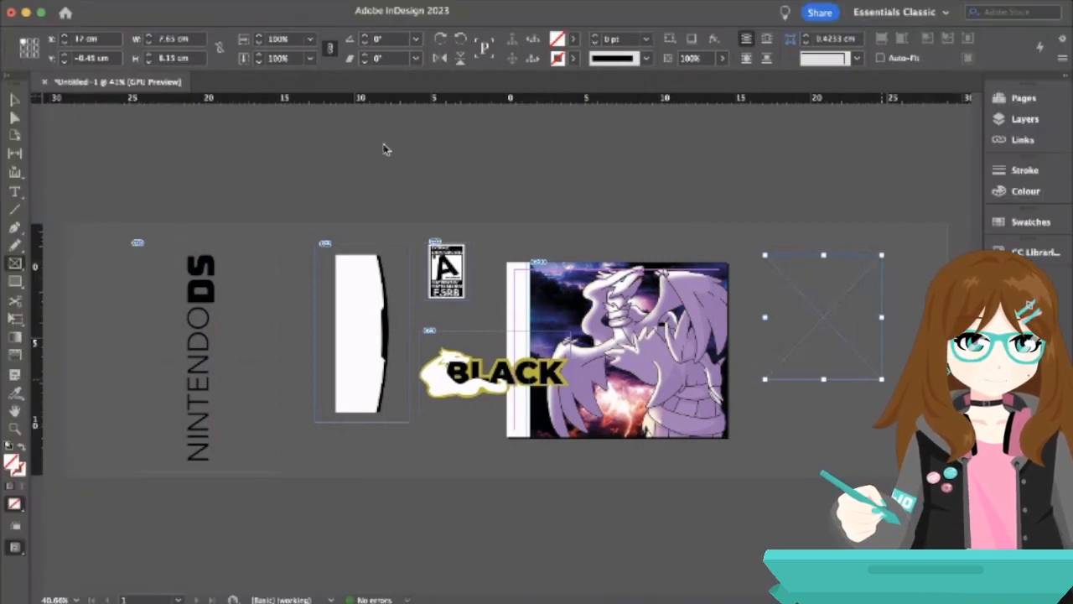
{"action": "left_click", "coordinate": [806, 369]}
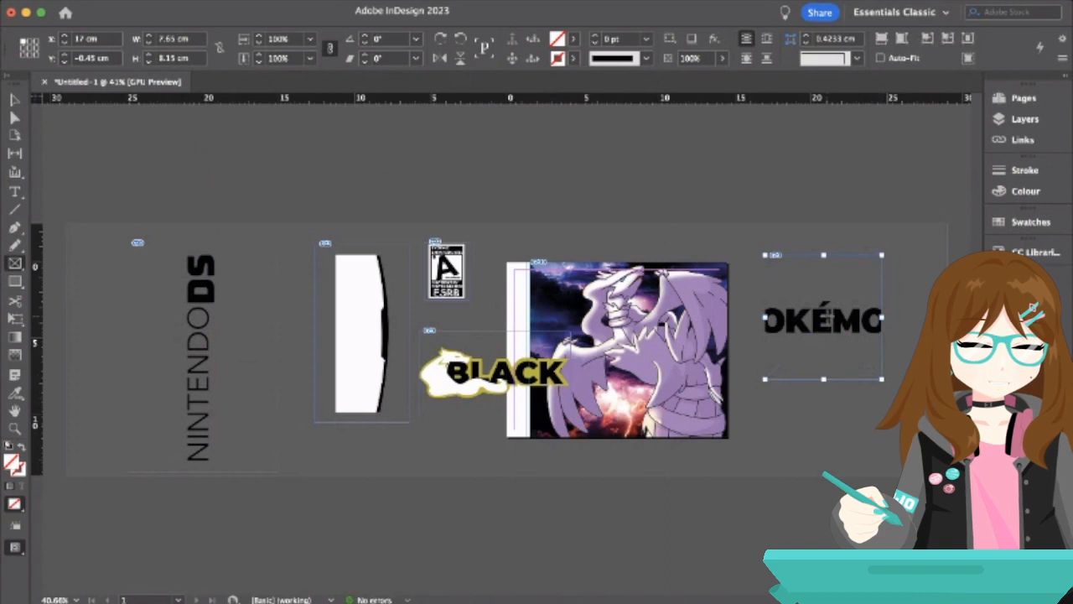
- Scale the POKÉMON logo down to about 52% so the whole word fits inside its frame
{"action": "key", "text": "v"}
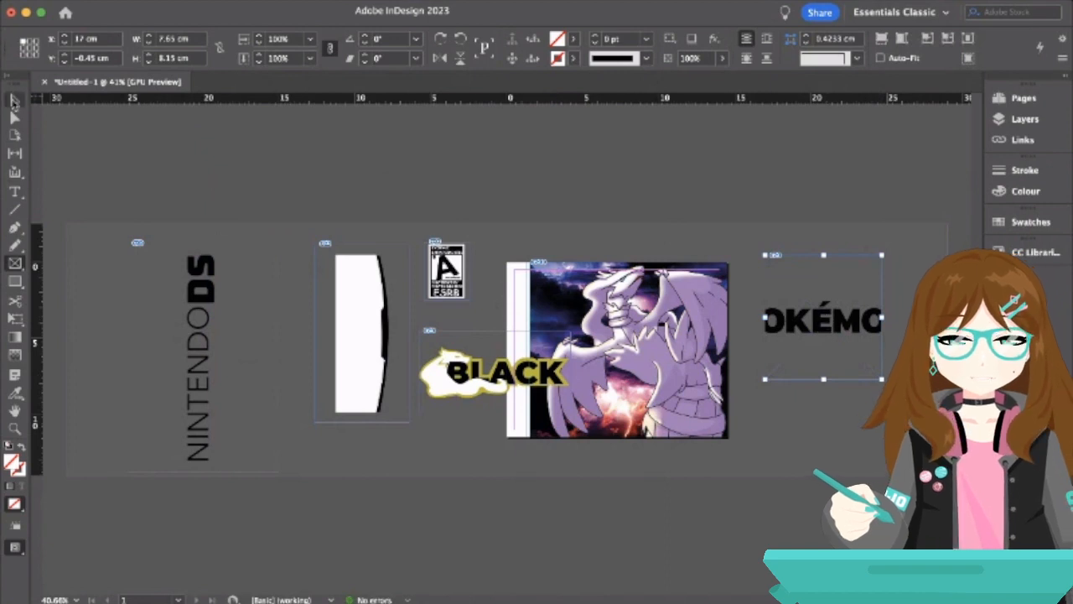
{"action": "left_click", "coordinate": [835, 311]}
{"action": "key", "text": "super+alt+comma"}
{"action": "key", "text": "super+alt+comma"}
{"action": "key", "text": "super+alt+comma"}
{"action": "key", "text": "super+alt+comma"}
{"action": "key", "text": "super+alt+comma"}
{"action": "key", "text": "super+alt+comma"}
{"action": "key", "text": "super+alt+comma"}
{"action": "key", "text": "super+alt+comma"}
{"action": "key", "text": "super+alt+comma"}
{"action": "key", "text": "super+alt+comma"}
{"action": "key", "text": "super+alt+comma"}
{"action": "key", "text": "super+alt+comma"}
{"action": "key", "text": "super+alt+comma"}
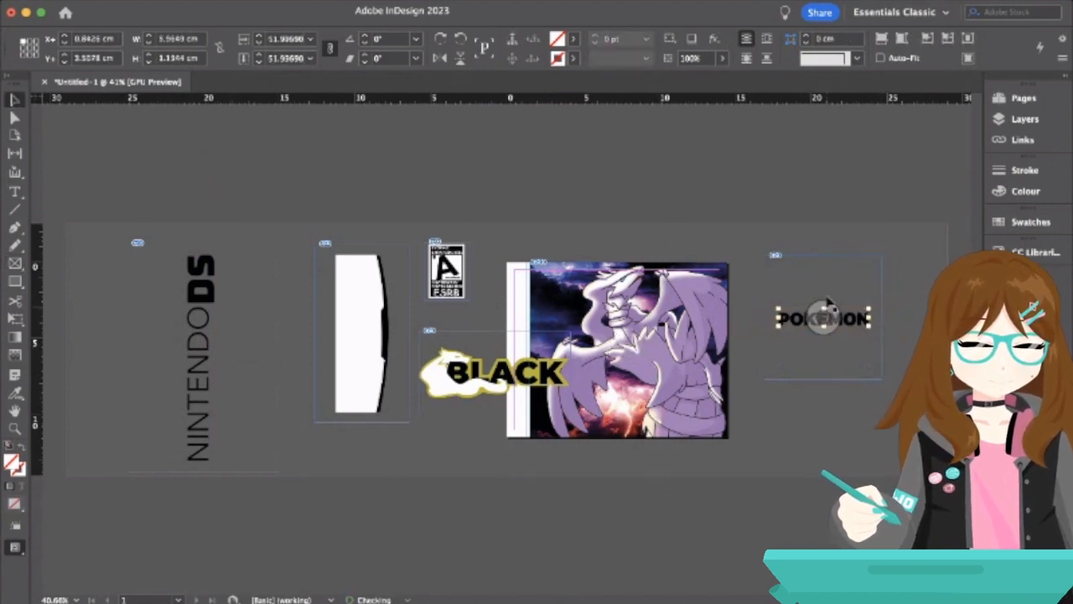
- Trim the POKÉMON frame's upper and lower edges close to the lettering, and deselect it
{"action": "left_click", "coordinate": [828, 289]}
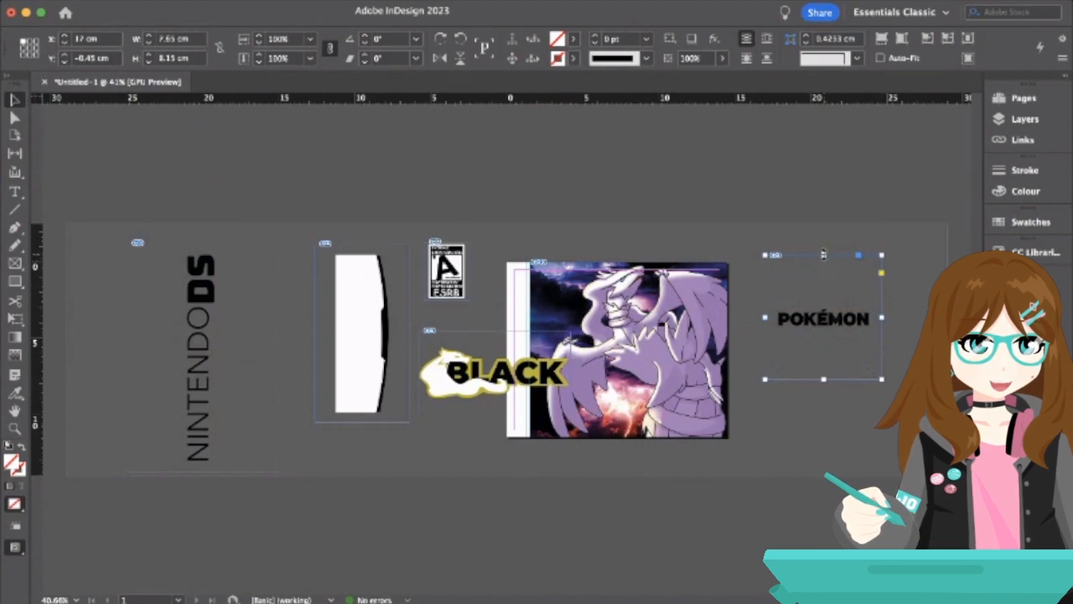
{"action": "left_click_drag", "start_coordinate": [824, 258], "coordinate": [824, 298]}
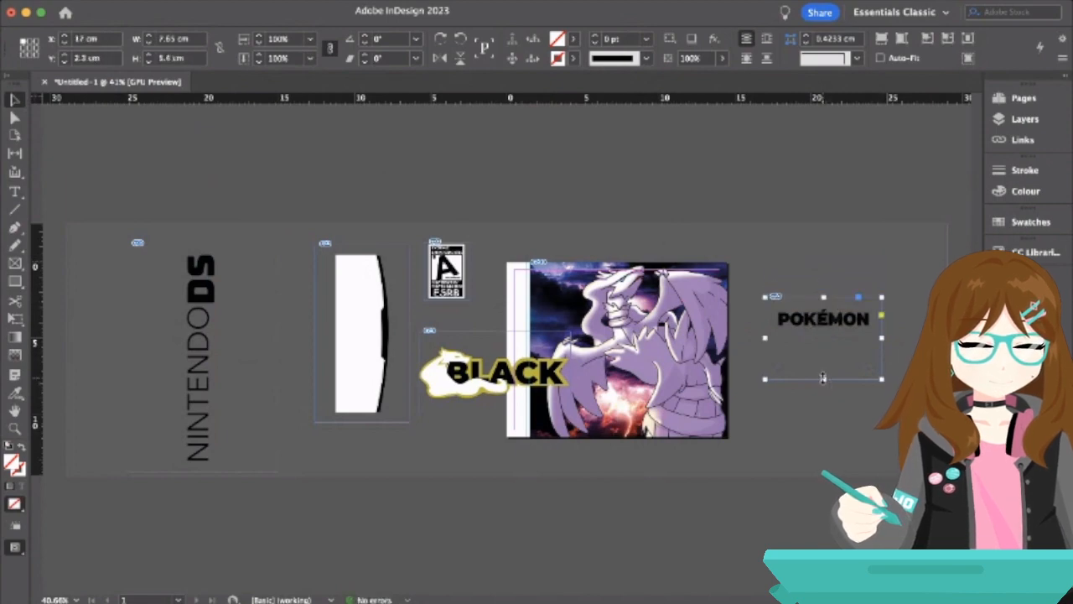
{"action": "left_click_drag", "start_coordinate": [822, 378], "coordinate": [823, 332]}
{"action": "left_click", "coordinate": [839, 260]}
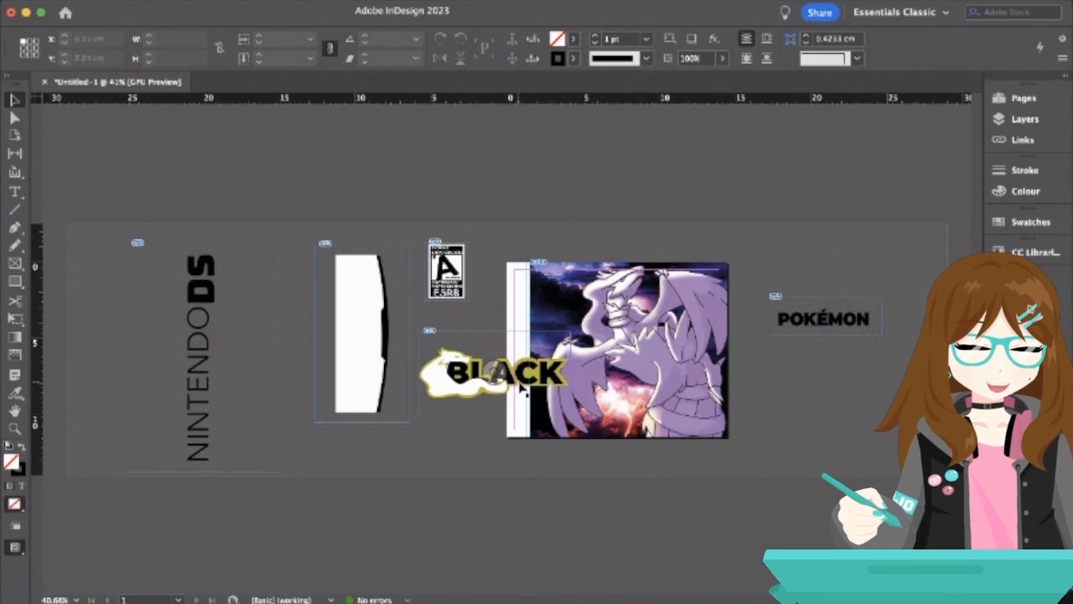
- Move the BLACK logo frame off the page to about X 16.45 cm, Y 6.45 cm, beneath the POKÉMON logo
{"action": "left_click_drag", "start_coordinate": [530, 379], "coordinate": [868, 406]}
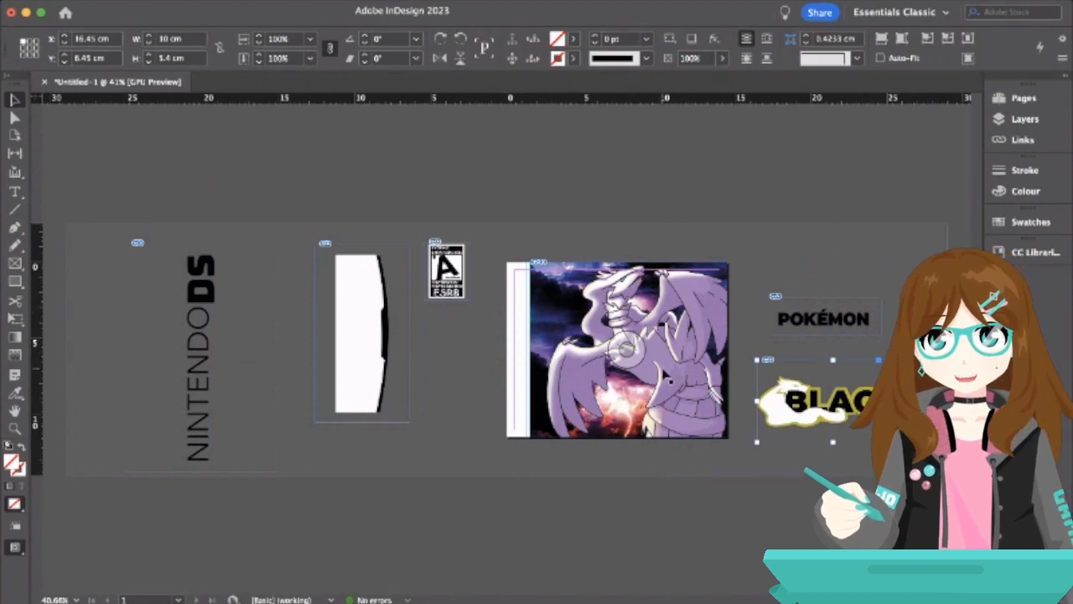
{"action": "left_click", "coordinate": [361, 403]}
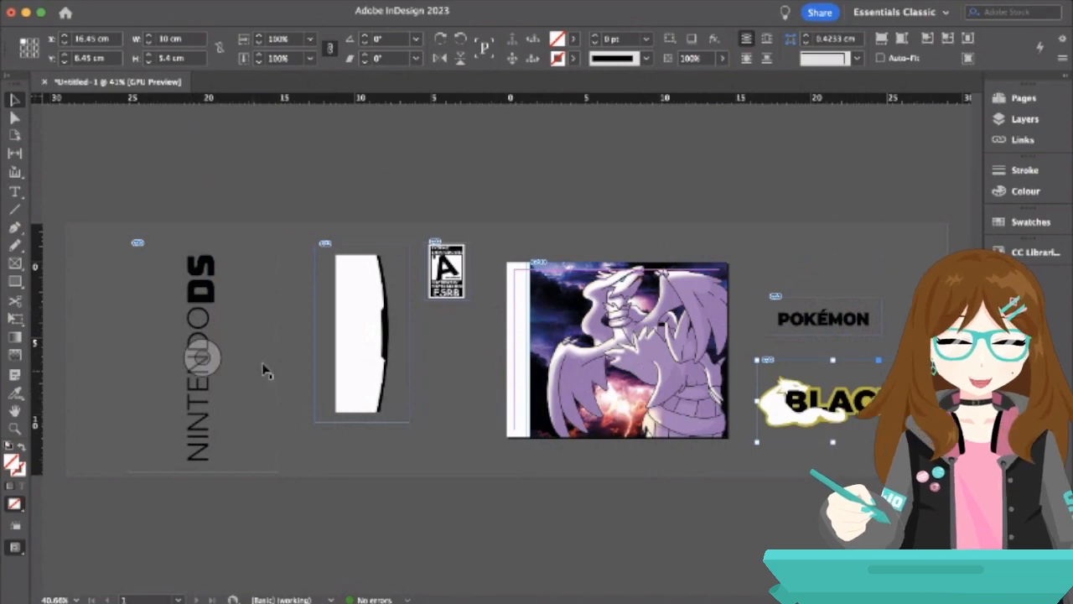
- Examine the ESRB rating label up close, and look over the cover artwork and the two logos beside it
{"action": "scroll", "coordinate": [465, 290], "scroll_direction": "up", "scroll_amount": 5}
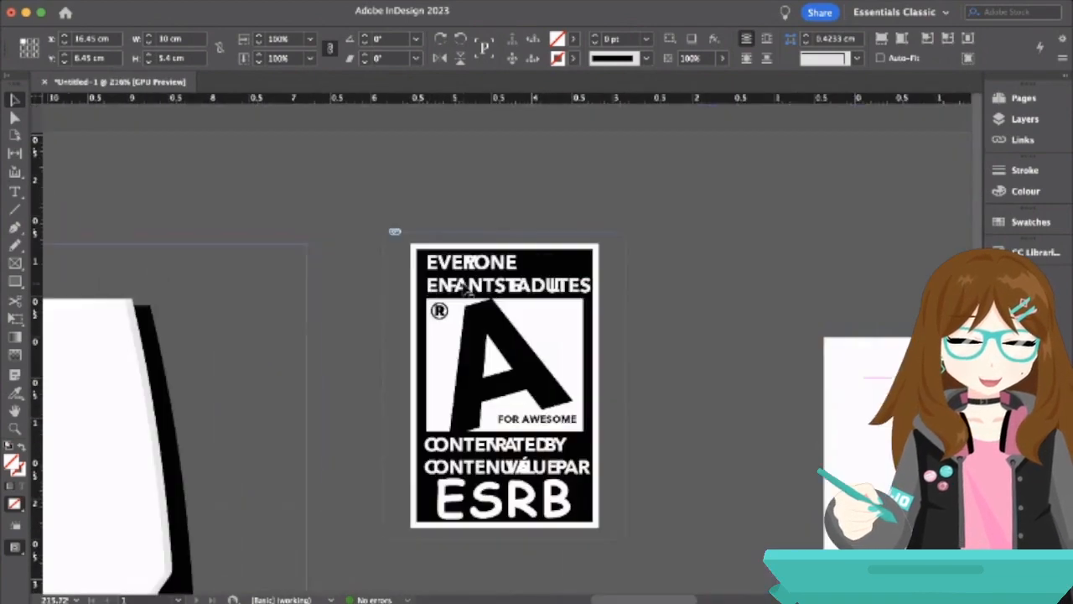
{"action": "scroll", "coordinate": [465, 290], "scroll_direction": "left", "scroll_amount": 3}
{"action": "scroll", "coordinate": [466, 291], "scroll_direction": "down", "scroll_amount": 3}
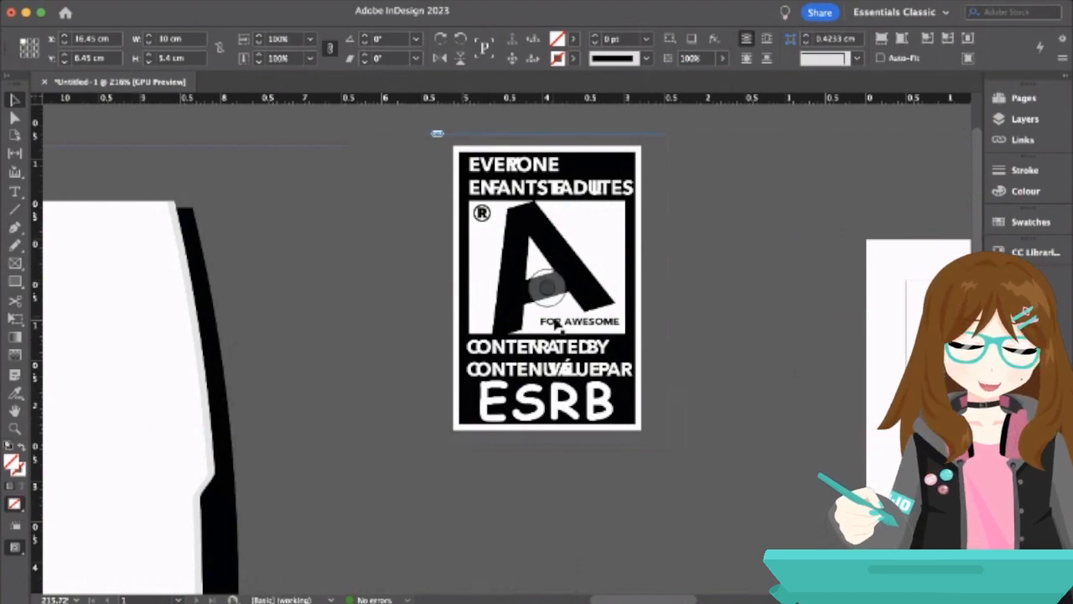
{"action": "scroll", "coordinate": [556, 324], "scroll_direction": "right", "scroll_amount": 8}
{"action": "scroll", "coordinate": [556, 324], "scroll_direction": "down", "scroll_amount": 8}
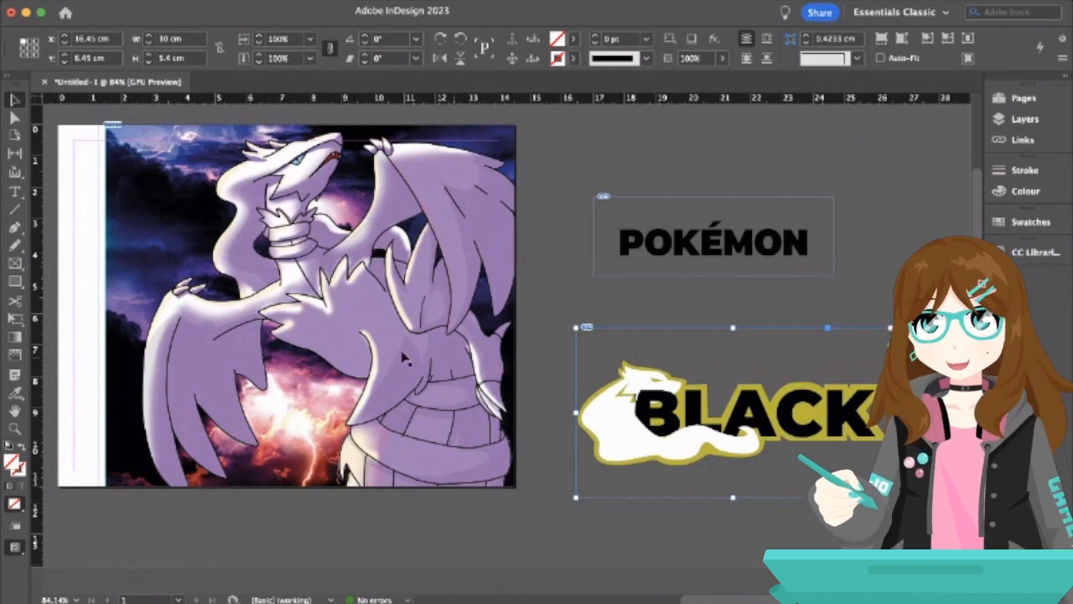
- Move the white side panel frame closer to the page and trim its left and upper edges to about 4.9 by 11.5 cm
{"action": "scroll", "coordinate": [369, 423], "scroll_direction": "left", "scroll_amount": 5}
{"action": "scroll", "coordinate": [369, 423], "scroll_direction": "left", "scroll_amount": 15}
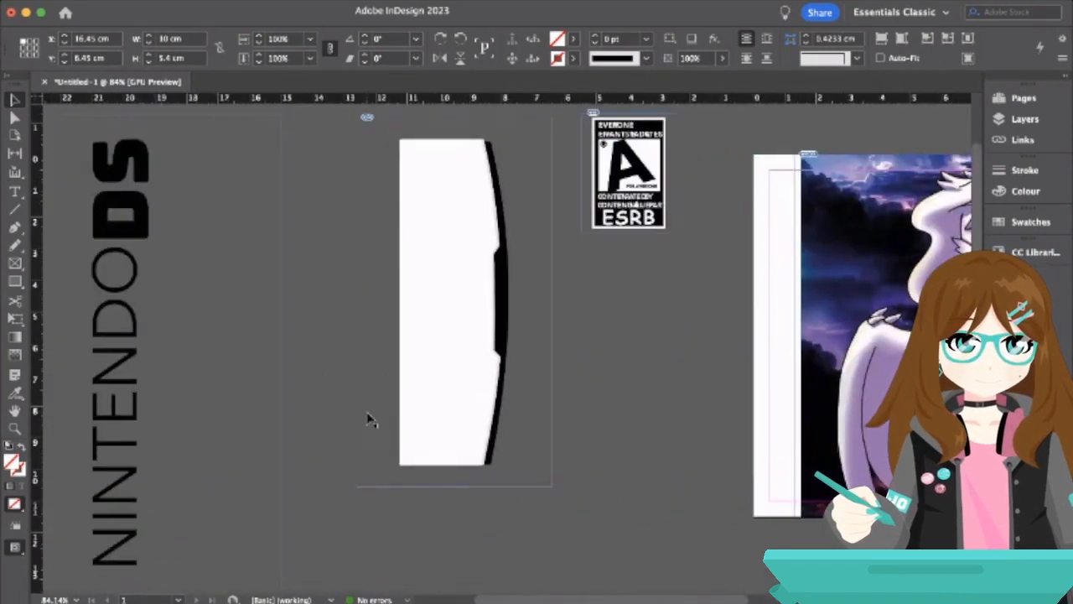
{"action": "left_click", "coordinate": [426, 347]}
{"action": "left_click_drag", "start_coordinate": [462, 352], "coordinate": [501, 376]}
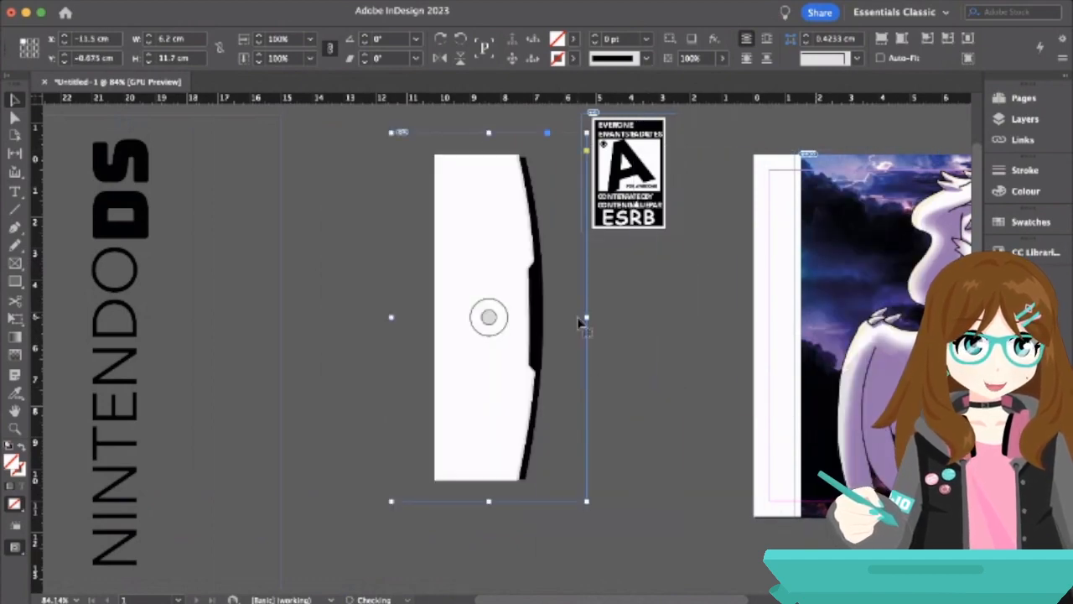
{"action": "left_click_drag", "start_coordinate": [394, 318], "coordinate": [433, 317]}
{"action": "left_click_drag", "start_coordinate": [509, 132], "coordinate": [510, 140]}
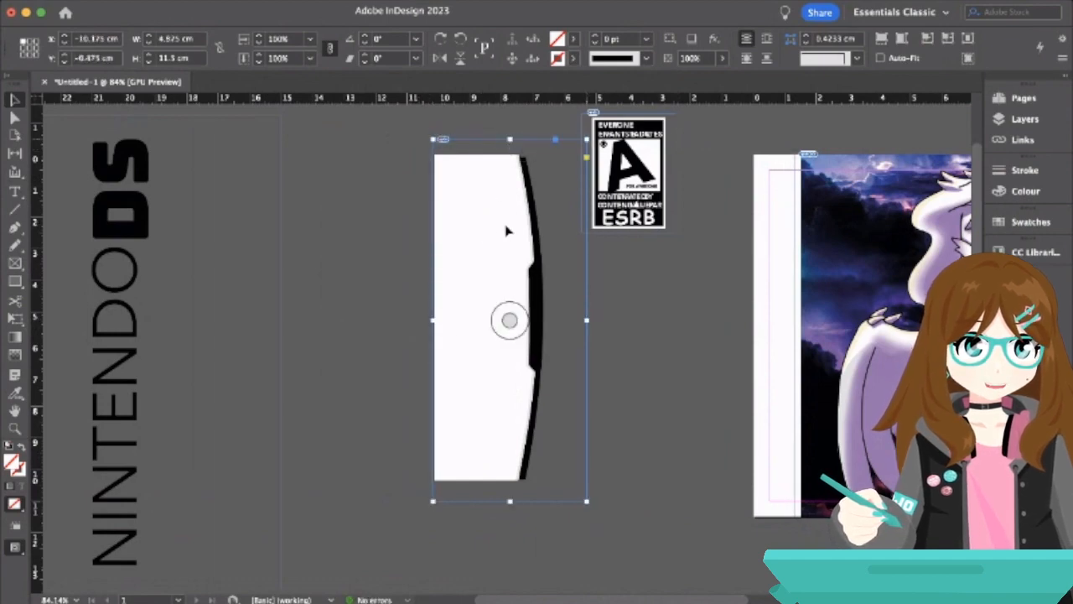
- Place the side panel frame on the page at X 1.5 cm, Y 0 cm, and fit its artwork to the page height at about 38.9%
{"action": "left_click_drag", "start_coordinate": [504, 227], "coordinate": [843, 271]}
{"action": "scroll", "coordinate": [631, 288], "scroll_direction": "right", "scroll_amount": 10}
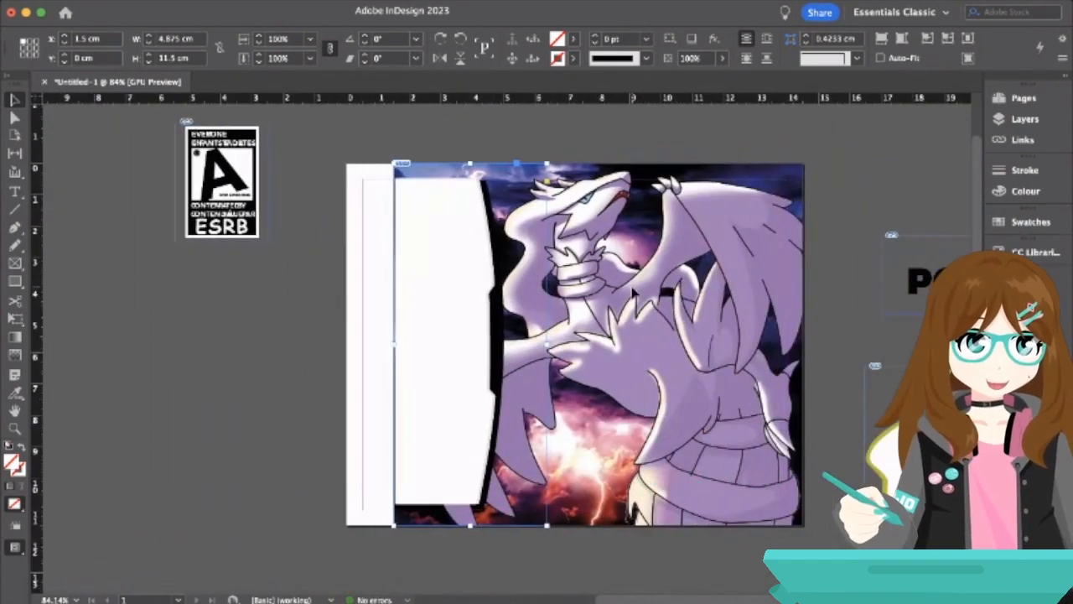
{"action": "left_click_drag", "start_coordinate": [457, 332], "coordinate": [406, 337]}
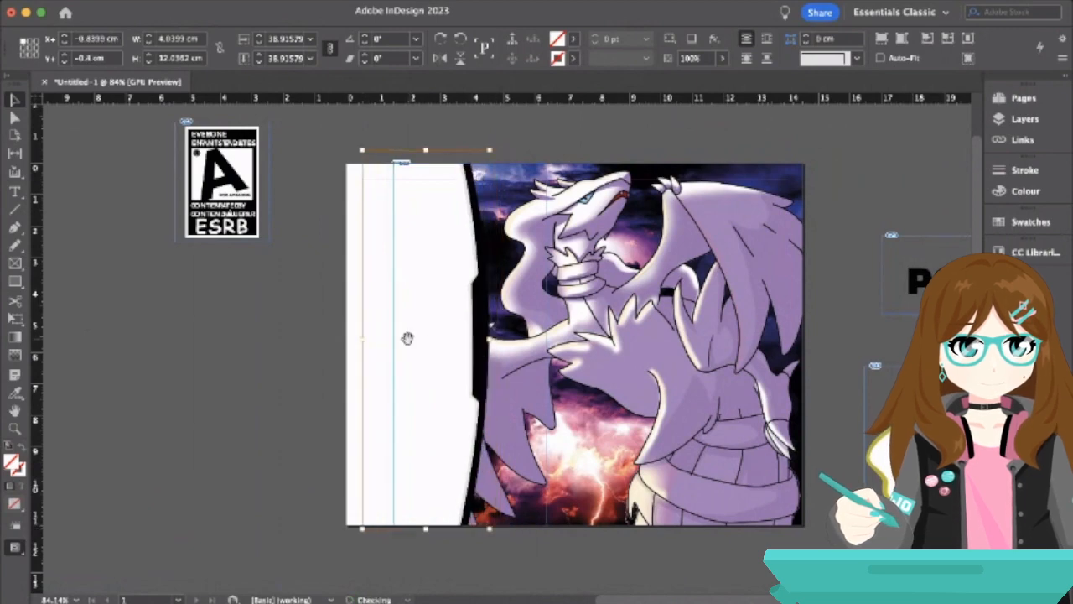
{"action": "left_click", "coordinate": [297, 350]}
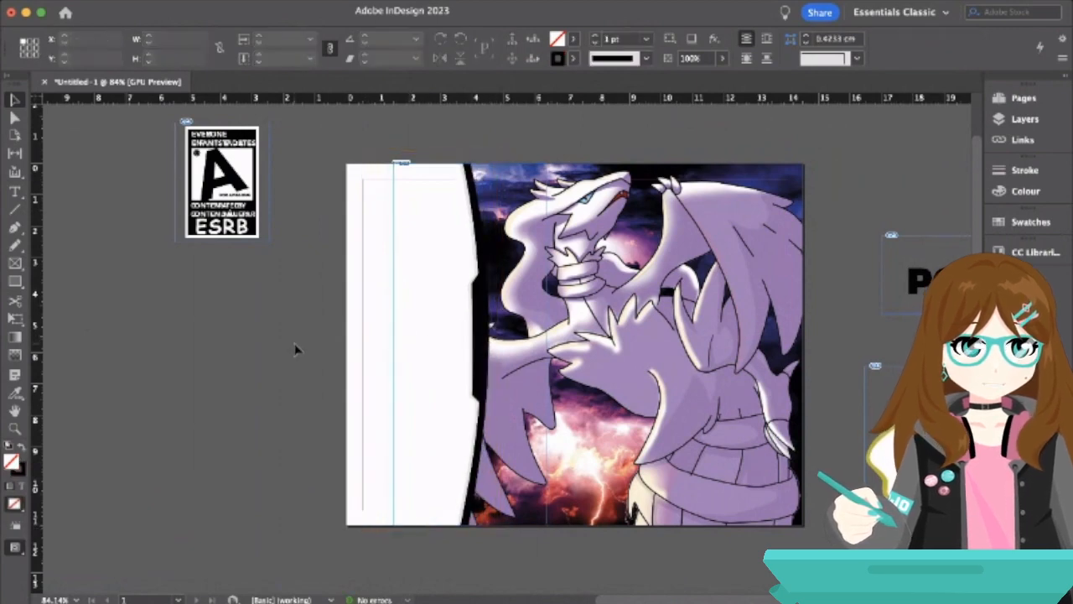
- Shift the dragon illustration slightly left and down inside its frame, to an offset of -0.3 and -0.45 cm, and deselect it
{"action": "left_click", "coordinate": [602, 349]}
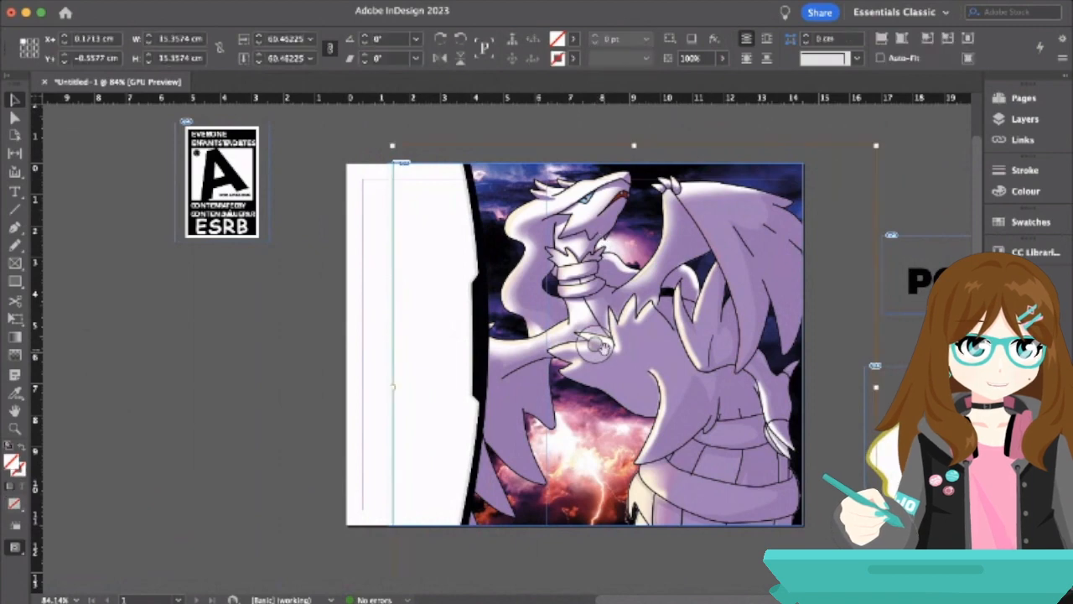
{"action": "mouse_move", "coordinate": [675, 367]}
{"action": "left_mouse_down"}
{"action": "mouse_move", "coordinate": [695, 371]}
{"action": "mouse_move", "coordinate": [662, 371]}
{"action": "left_mouse_up"}
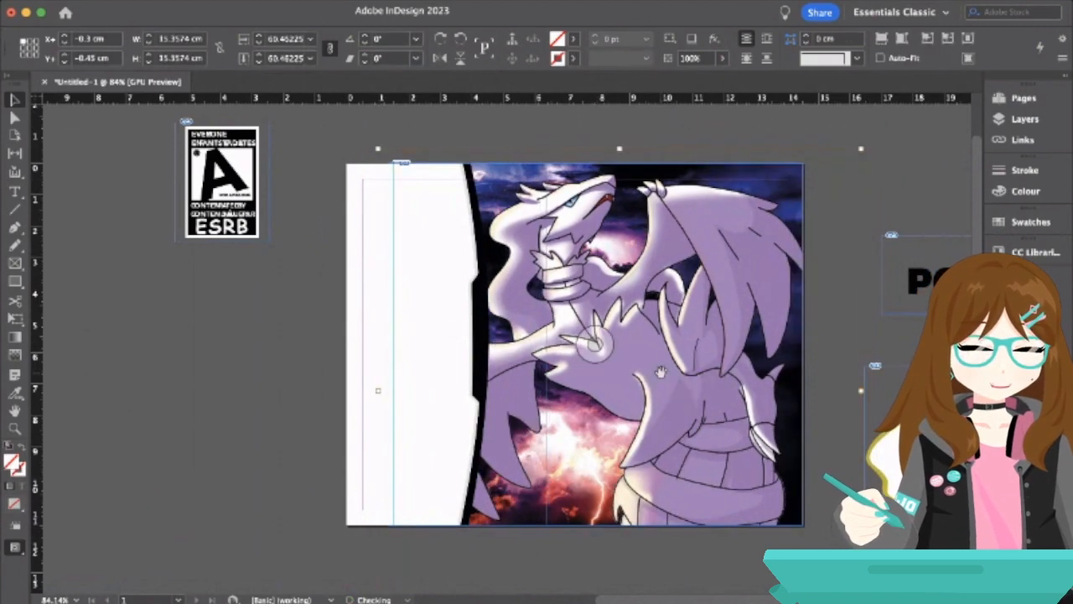
{"action": "left_click", "coordinate": [267, 361]}
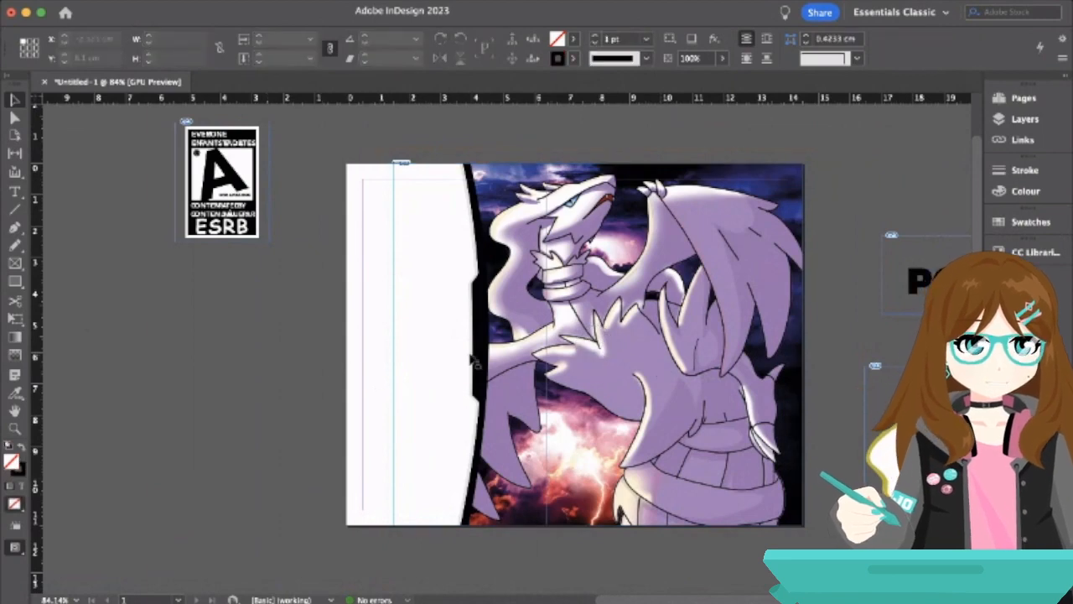
{"action": "left_click", "coordinate": [422, 416]}
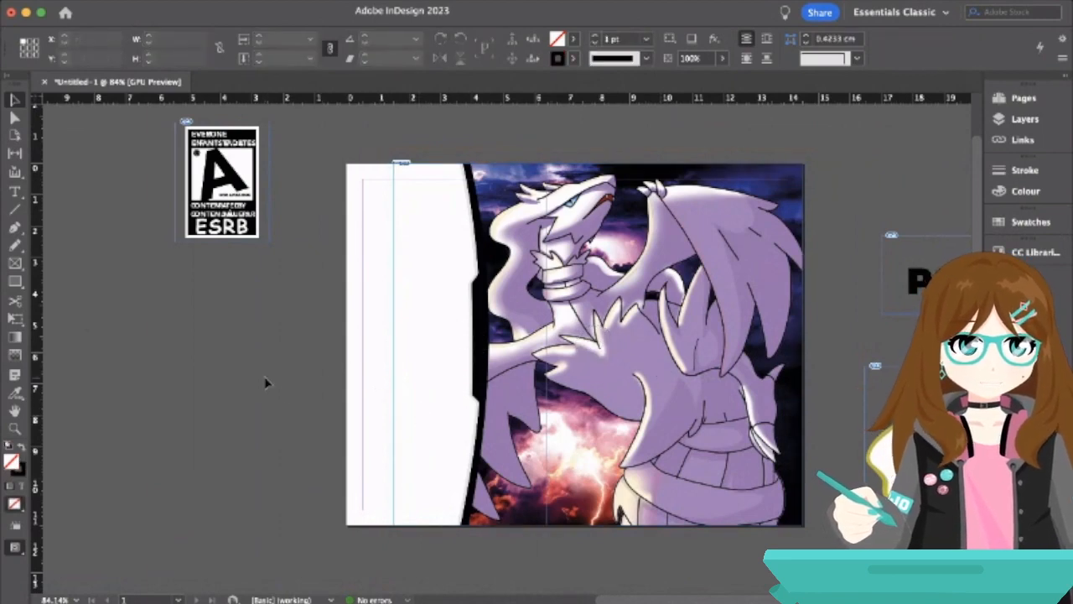
- Move the BLACK logo frame onto the lower part of the dragon artwork, and undo the resizing of the frame
{"action": "scroll", "coordinate": [267, 383], "scroll_direction": "down", "scroll_amount": 5}
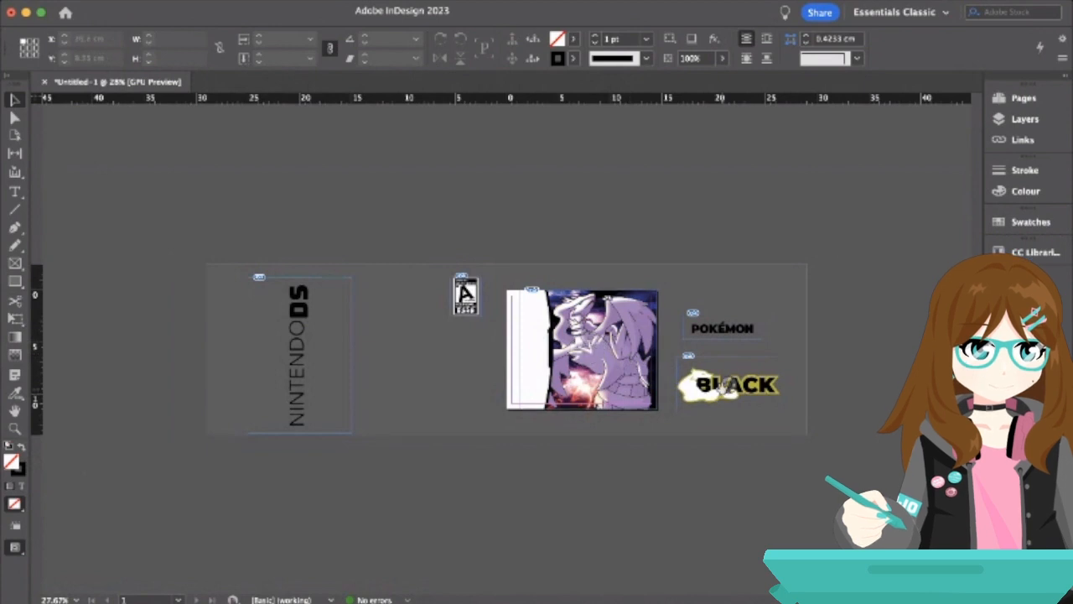
{"action": "left_click", "coordinate": [745, 390]}
{"action": "left_click", "coordinate": [731, 434]}
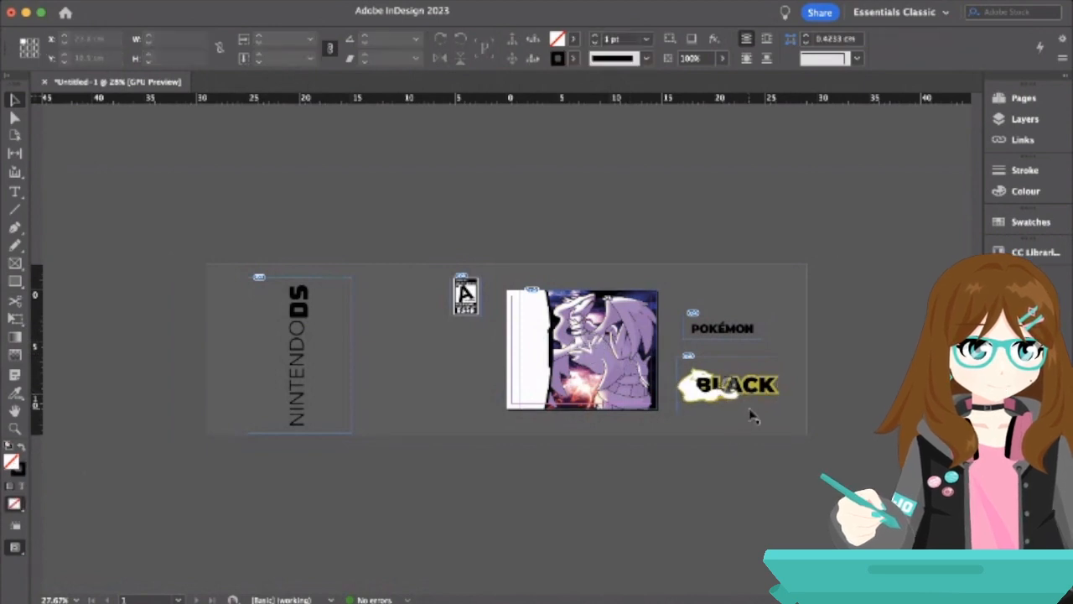
{"action": "left_click_drag", "start_coordinate": [753, 417], "coordinate": [642, 353]}
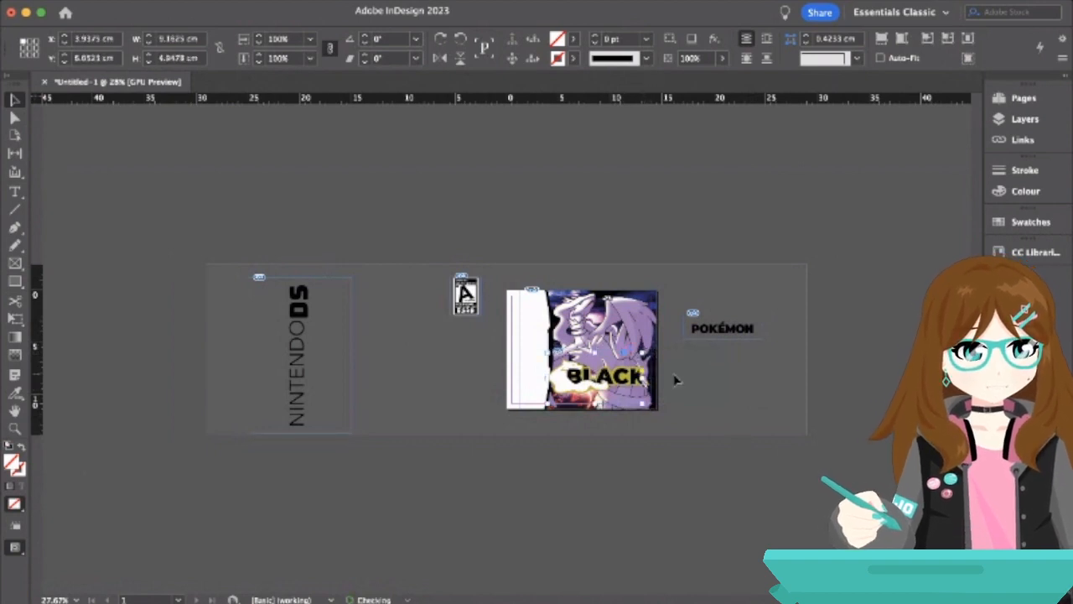
{"action": "key", "text": "super+z"}
- Scale the BLACK logo down inside its frame to about 31.9%, roughly 8.9 by 3 cm, and deselect it
{"action": "key", "text": "super+equal"}
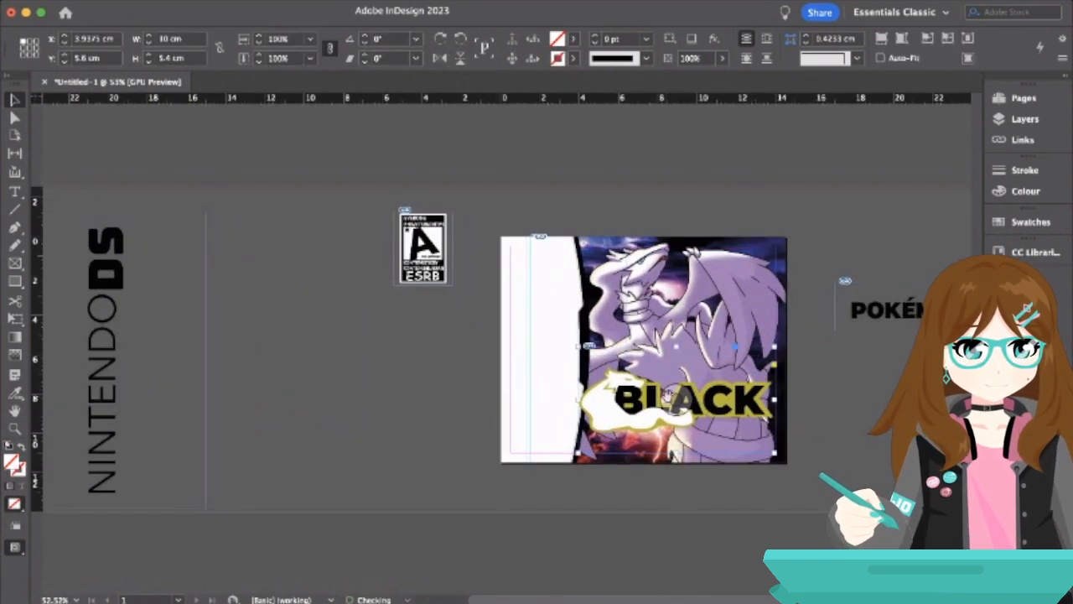
{"action": "left_click", "coordinate": [669, 394]}
{"action": "left_click_drag", "start_coordinate": [775, 366], "coordinate": [764, 370]}
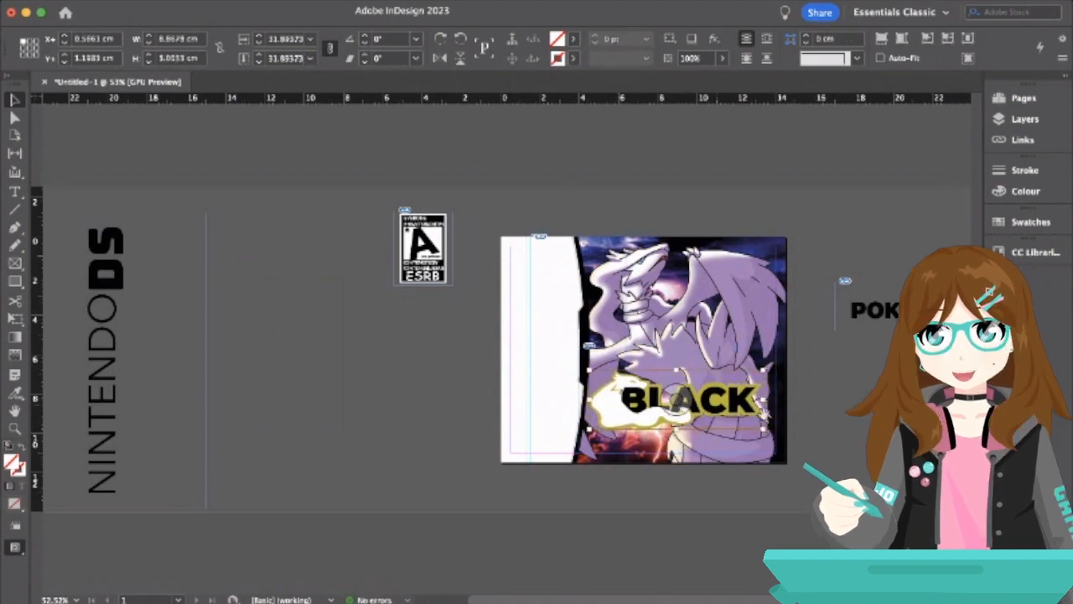
{"action": "left_click", "coordinate": [821, 435]}
- Trim the BLACK logo frame's upper, lower and left edges around the logo to about 9.56 by 3.38 cm
{"action": "scroll", "coordinate": [608, 361], "scroll_direction": "up", "scroll_amount": 5}
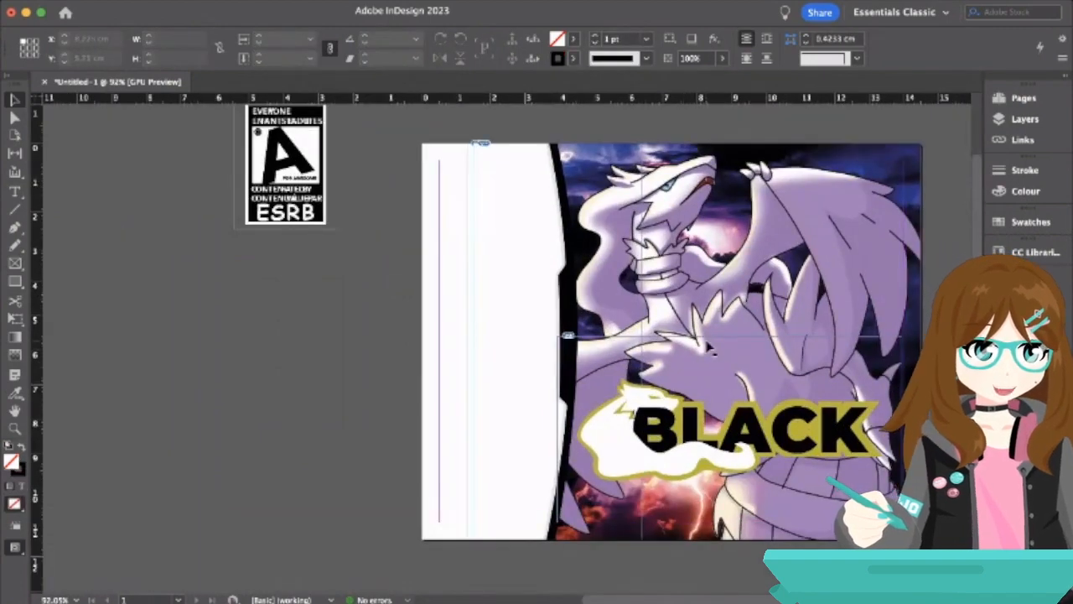
{"action": "left_click", "coordinate": [711, 352]}
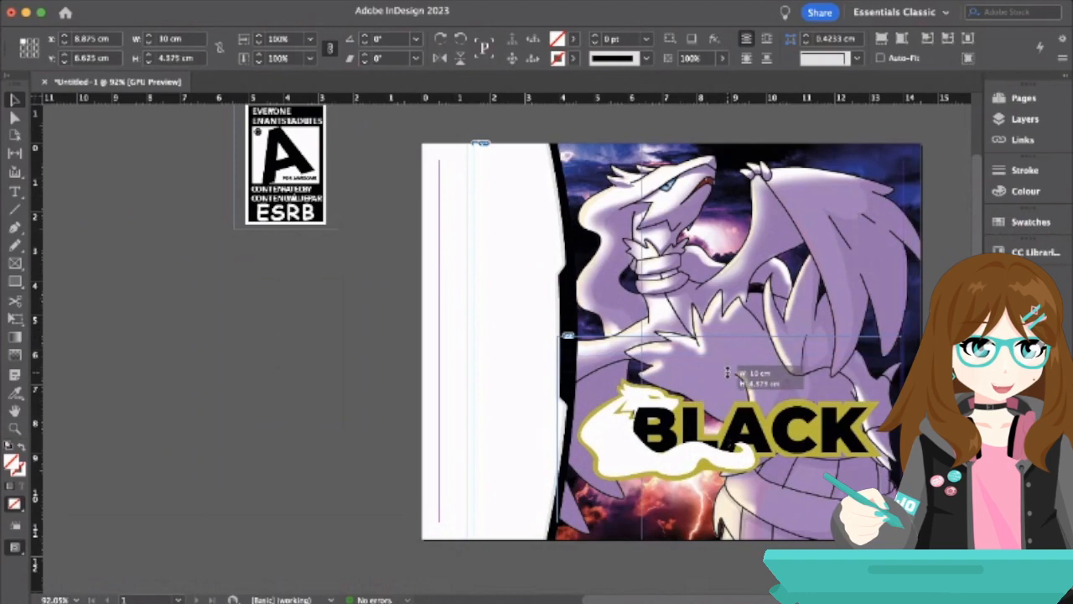
{"action": "left_click_drag", "start_coordinate": [727, 372], "coordinate": [727, 373]}
{"action": "left_click_drag", "start_coordinate": [731, 521], "coordinate": [731, 487]}
{"action": "left_click_drag", "start_coordinate": [559, 431], "coordinate": [573, 431]}
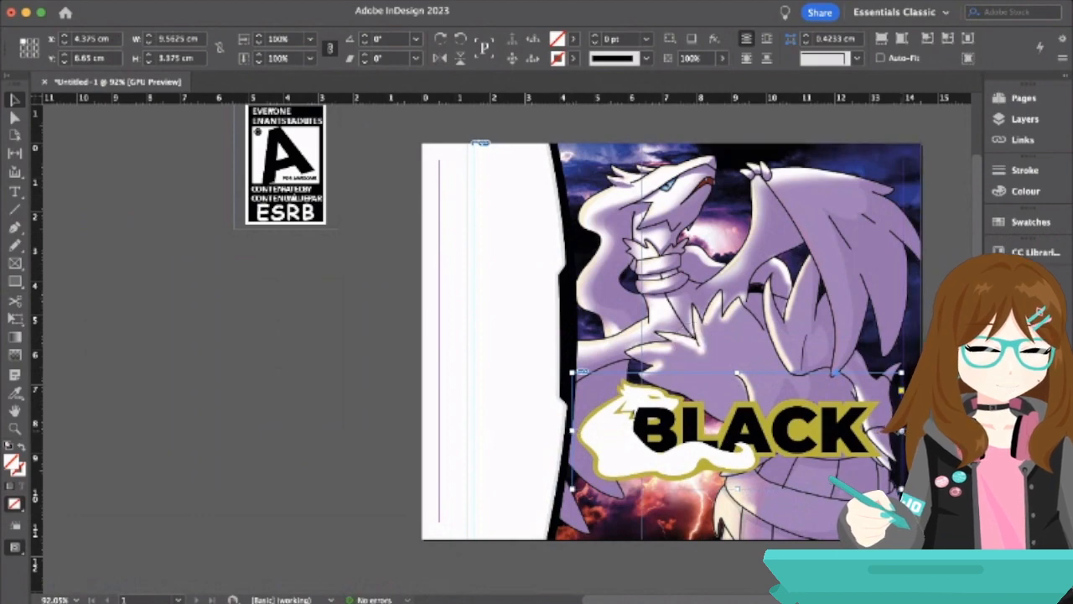
- Trim the BLACK logo frame to a width of 9.4 cm, lower it to about Y 7.15 cm, and deselect it
{"action": "left_click_drag", "start_coordinate": [902, 431], "coordinate": [896, 431]}
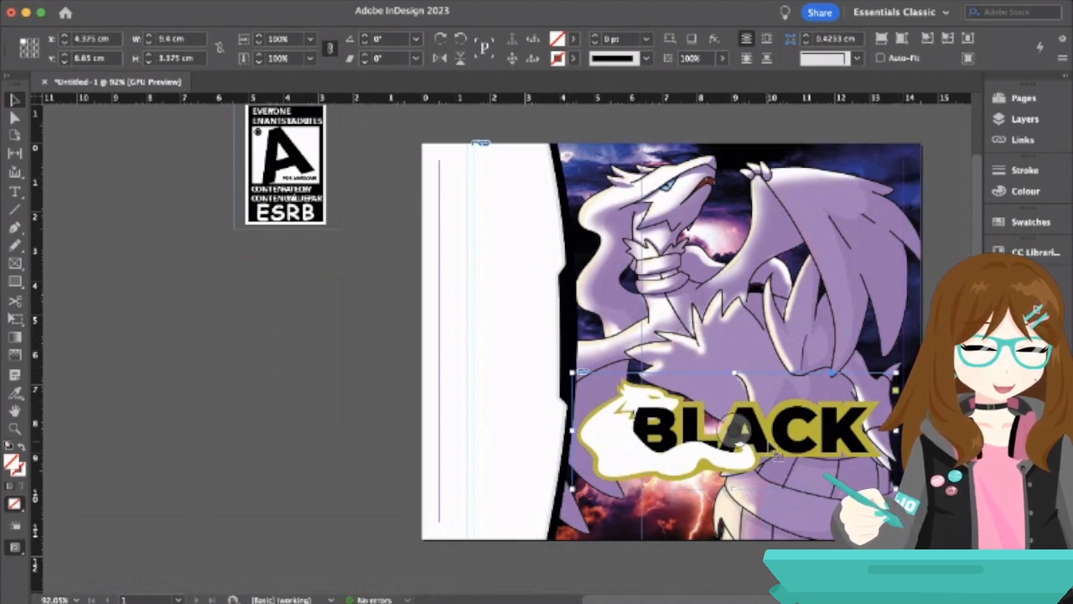
{"action": "left_click_drag", "start_coordinate": [777, 453], "coordinate": [782, 472]}
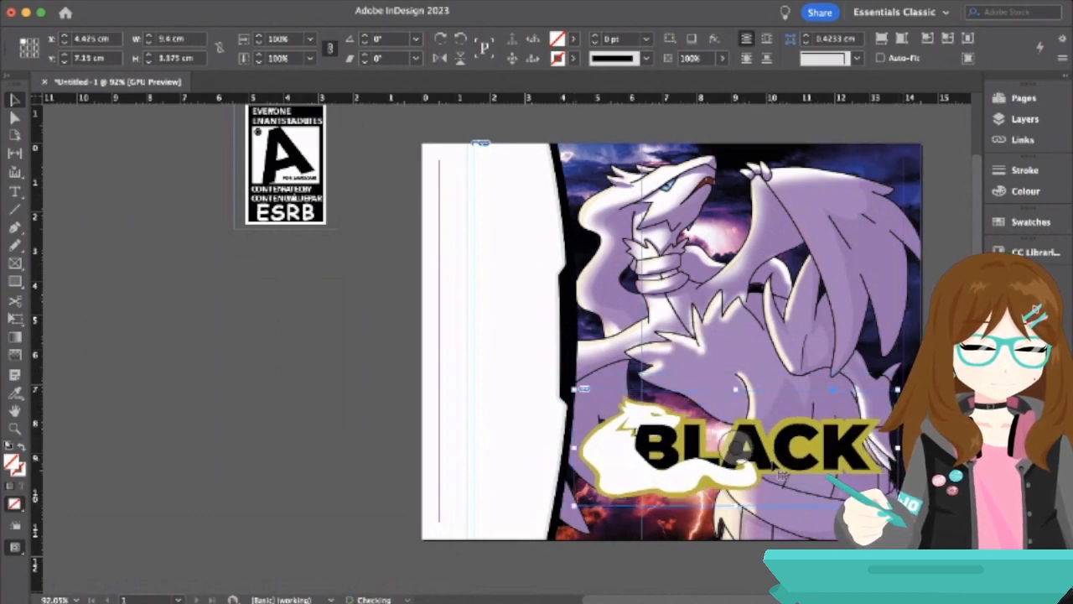
{"action": "left_click", "coordinate": [355, 378]}
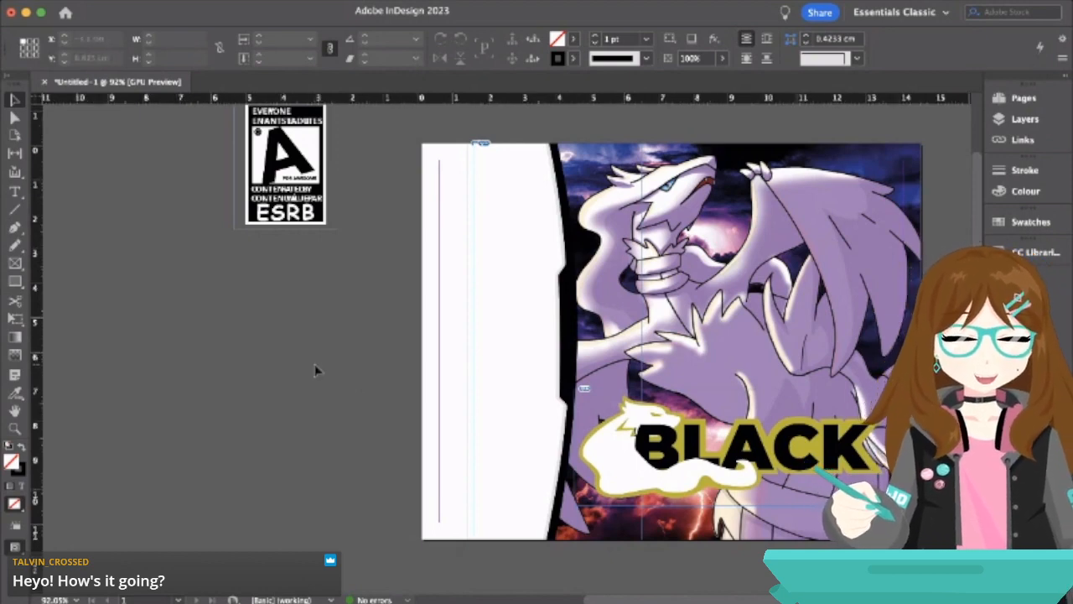
- Raise the BLACK logo on the dragon artwork to X 4.4 cm, Y 6.225 cm
{"action": "scroll", "coordinate": [314, 364], "scroll_direction": "right", "scroll_amount": 6}
{"action": "scroll", "coordinate": [315, 364], "scroll_direction": "up", "scroll_amount": 2}
{"action": "scroll", "coordinate": [318, 369], "scroll_direction": "down", "scroll_amount": 3}
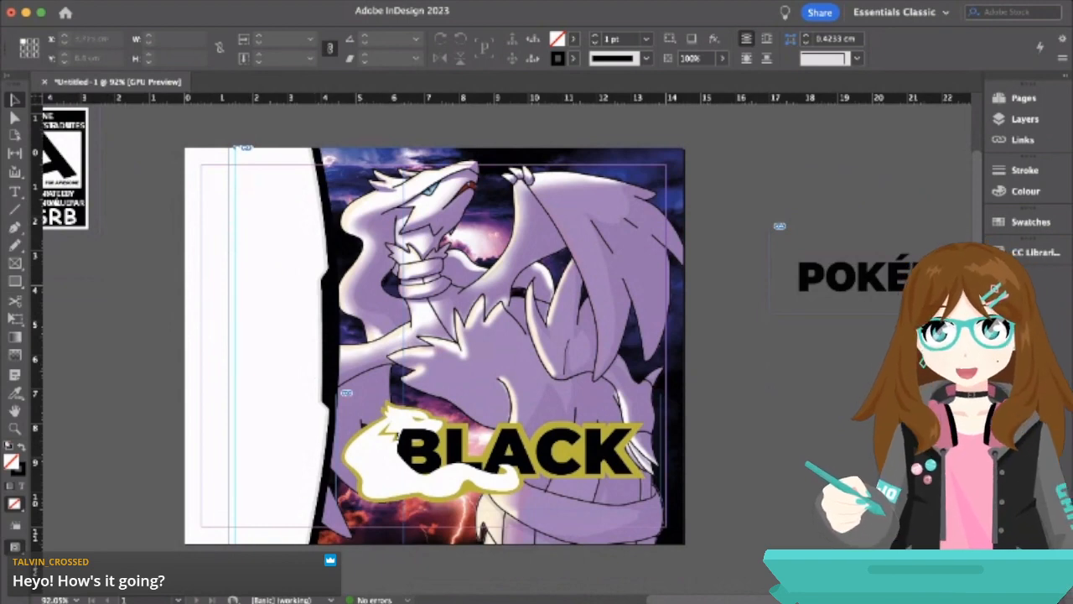
{"action": "scroll", "coordinate": [277, 339], "scroll_direction": "left", "scroll_amount": 10}
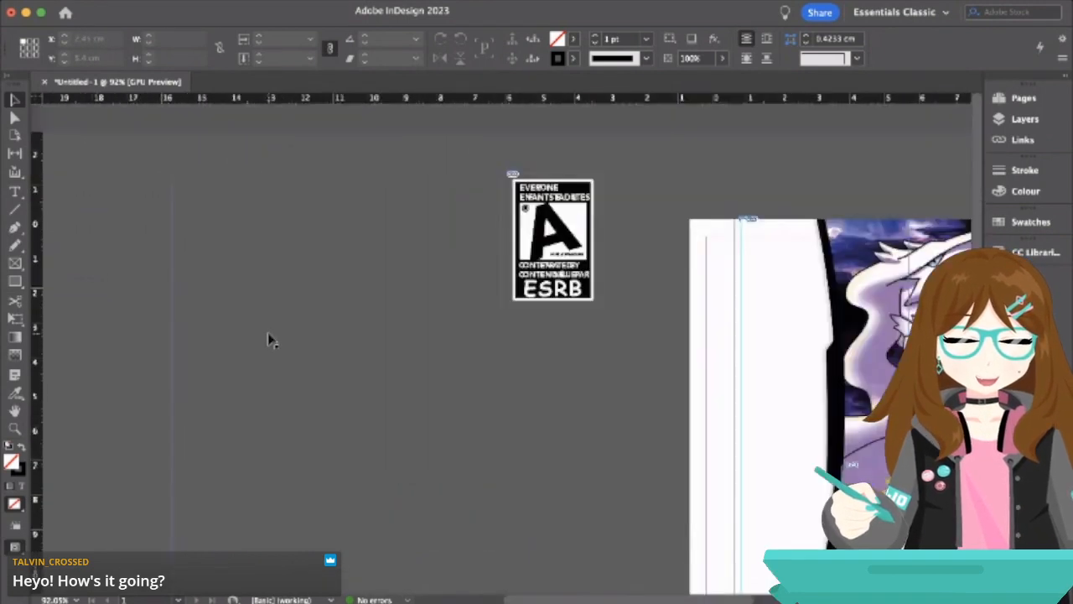
{"action": "scroll", "coordinate": [268, 338], "scroll_direction": "right", "scroll_amount": 10}
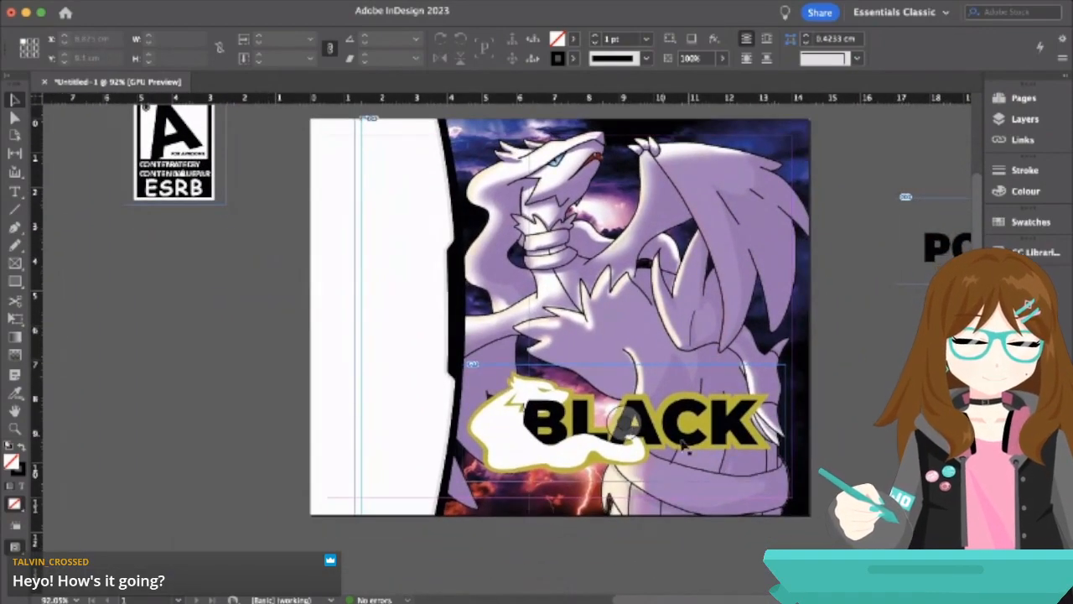
{"action": "left_click", "coordinate": [691, 447]}
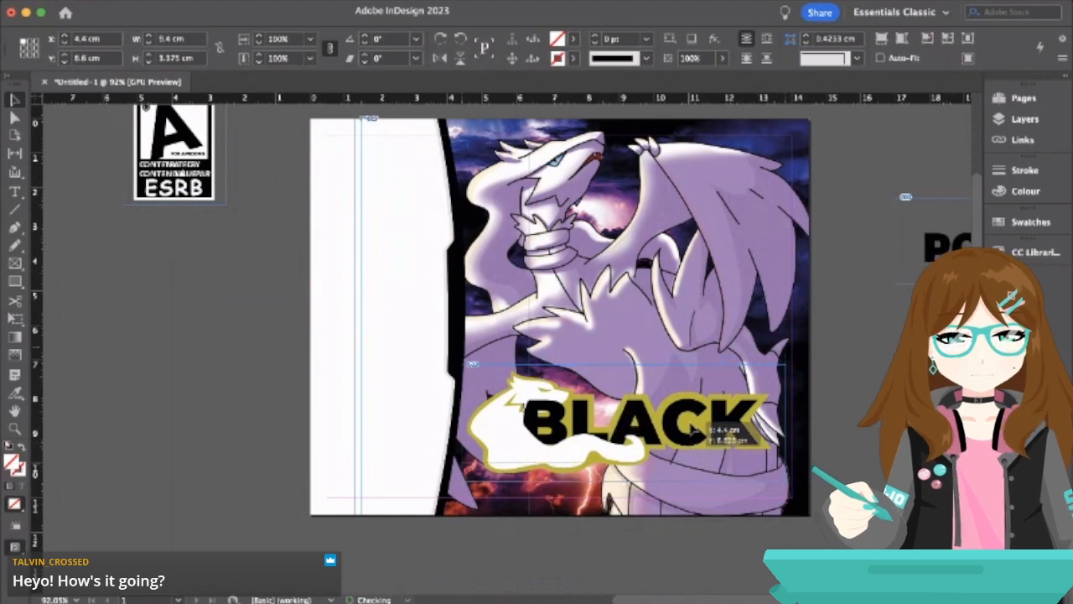
{"action": "left_click_drag", "start_coordinate": [690, 441], "coordinate": [691, 411]}
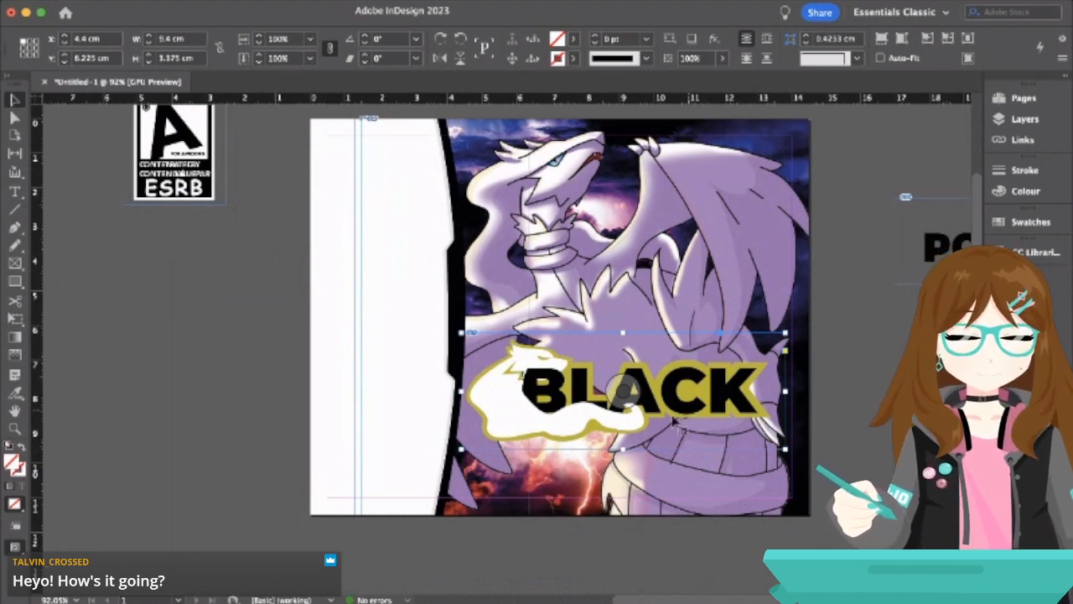
- Shift the white side panel slightly left to X 1.25 cm and deselect it
{"action": "left_click", "coordinate": [436, 316]}
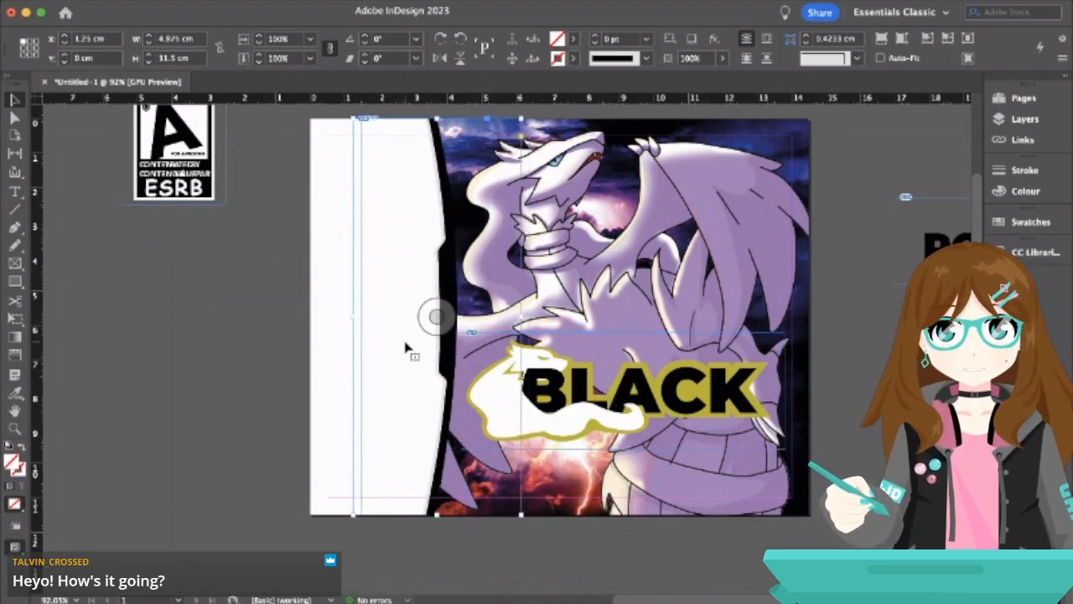
{"action": "left_click", "coordinate": [211, 333]}
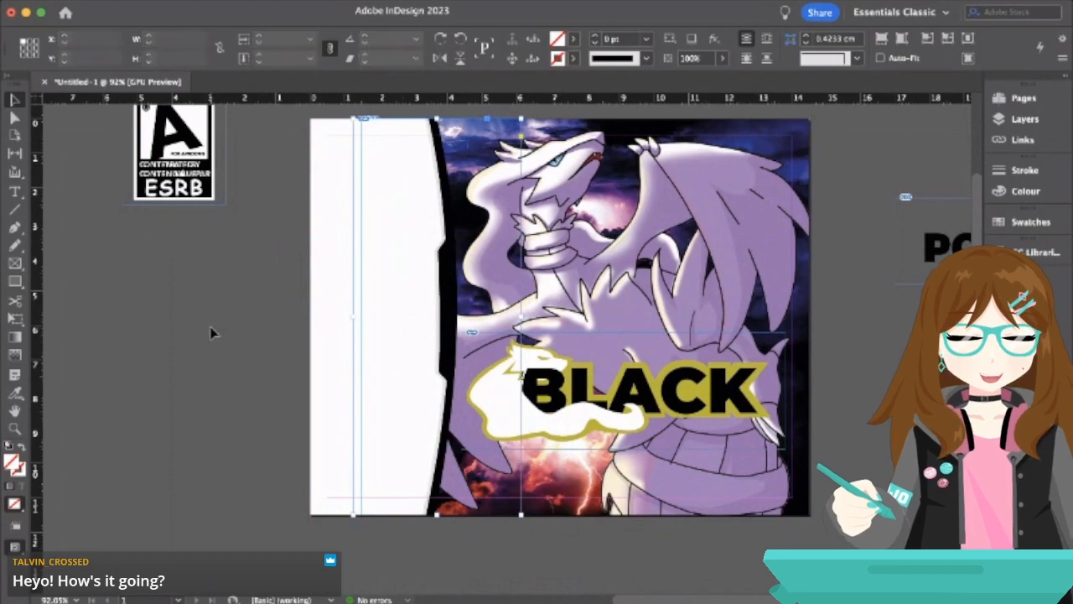
- Scale the NINTENDO DS logo down inside its frame on the pasteboard and deselect it
{"action": "scroll", "coordinate": [211, 333], "scroll_direction": "up", "scroll_amount": 3}
{"action": "scroll", "coordinate": [210, 333], "scroll_direction": "left", "scroll_amount": 5}
{"action": "scroll", "coordinate": [210, 333], "scroll_direction": "left", "scroll_amount": 1}
{"action": "scroll", "coordinate": [211, 333], "scroll_direction": "down", "scroll_amount": 1}
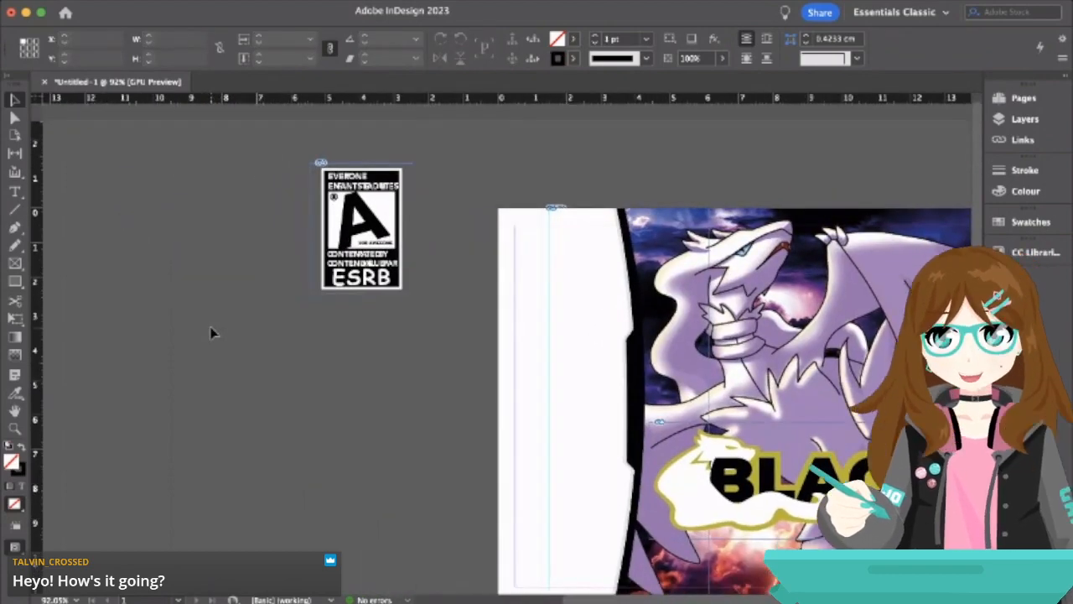
{"action": "scroll", "coordinate": [211, 333], "scroll_direction": "left", "scroll_amount": 4}
{"action": "scroll", "coordinate": [211, 333], "scroll_direction": "down", "scroll_amount": 2}
{"action": "scroll", "coordinate": [210, 333], "scroll_direction": "down", "scroll_amount": 5, "text": "alt"}
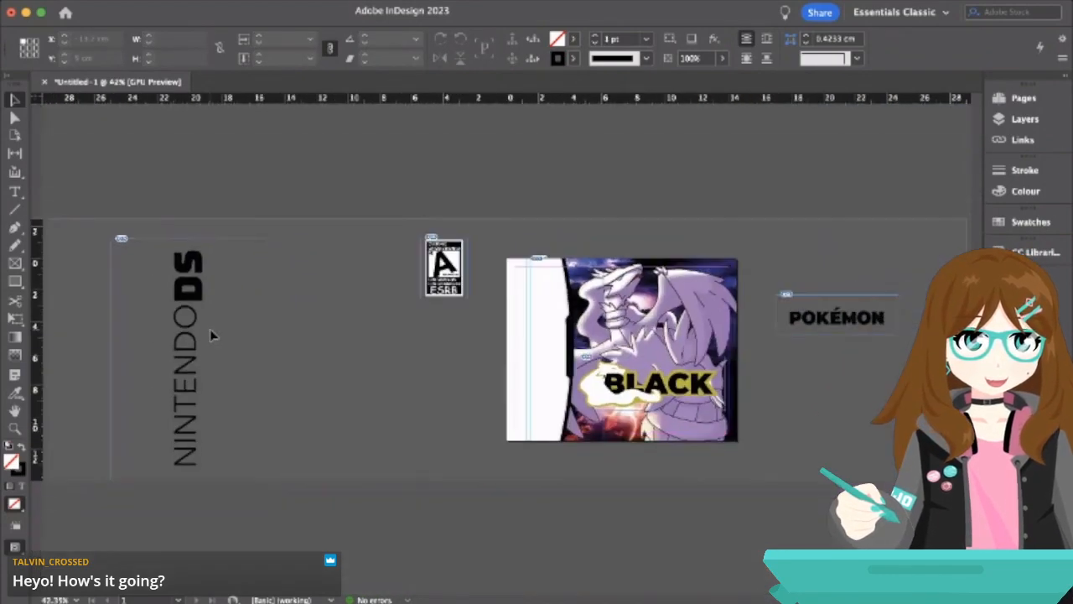
{"action": "left_click", "coordinate": [189, 348]}
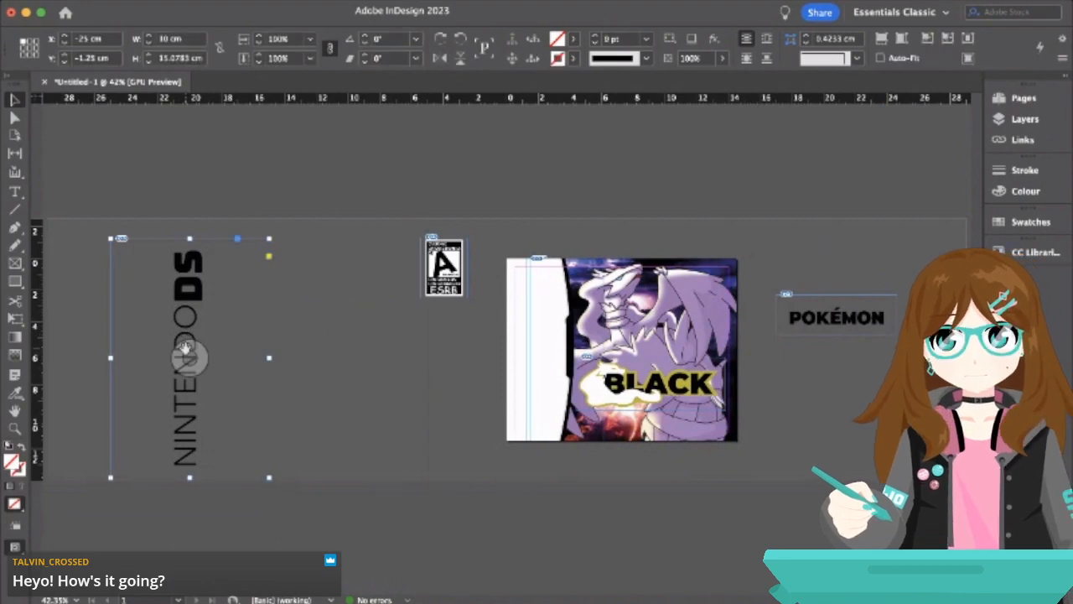
{"action": "key", "text": "super+minus"}
{"action": "left_click", "coordinate": [252, 356]}
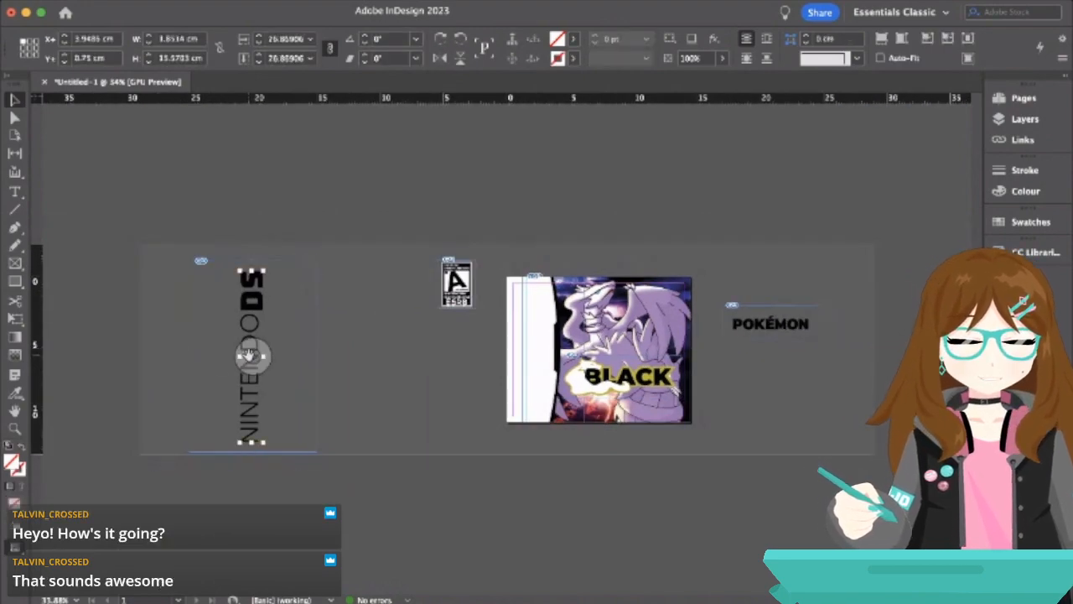
{"action": "key", "text": "alt+super+comma"}
{"action": "key", "text": "alt+super+comma"}
{"action": "key", "text": "alt+super+comma"}
{"action": "key", "text": "alt+super+comma"}
{"action": "key", "text": "alt+super+comma"}
{"action": "key", "text": "alt+super+comma"}
{"action": "left_click", "coordinate": [359, 352]}
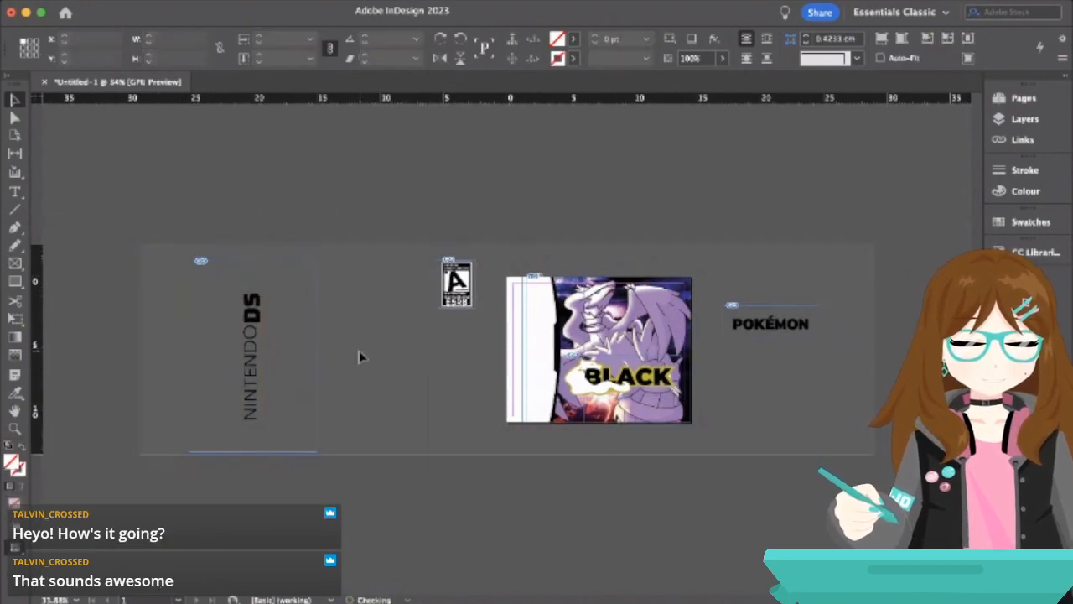
- Trim all four edges of the NINTENDO DS logo frame around the logo to about 3 by 11.15 cm
{"action": "left_click", "coordinate": [309, 363]}
{"action": "left_click_drag", "start_coordinate": [319, 354], "coordinate": [271, 356]}
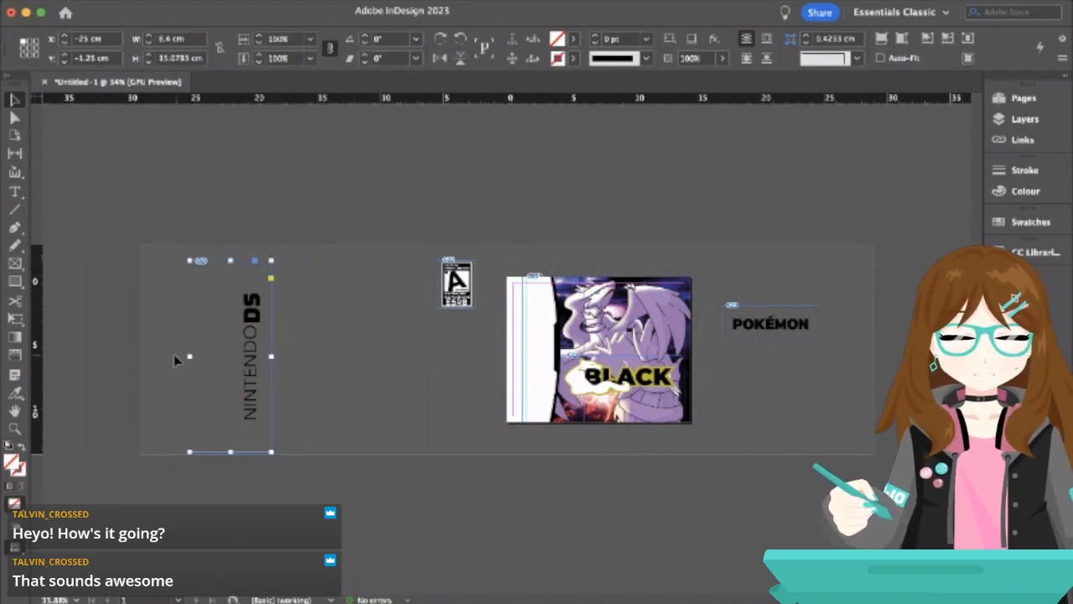
{"action": "left_click_drag", "start_coordinate": [192, 355], "coordinate": [232, 356]}
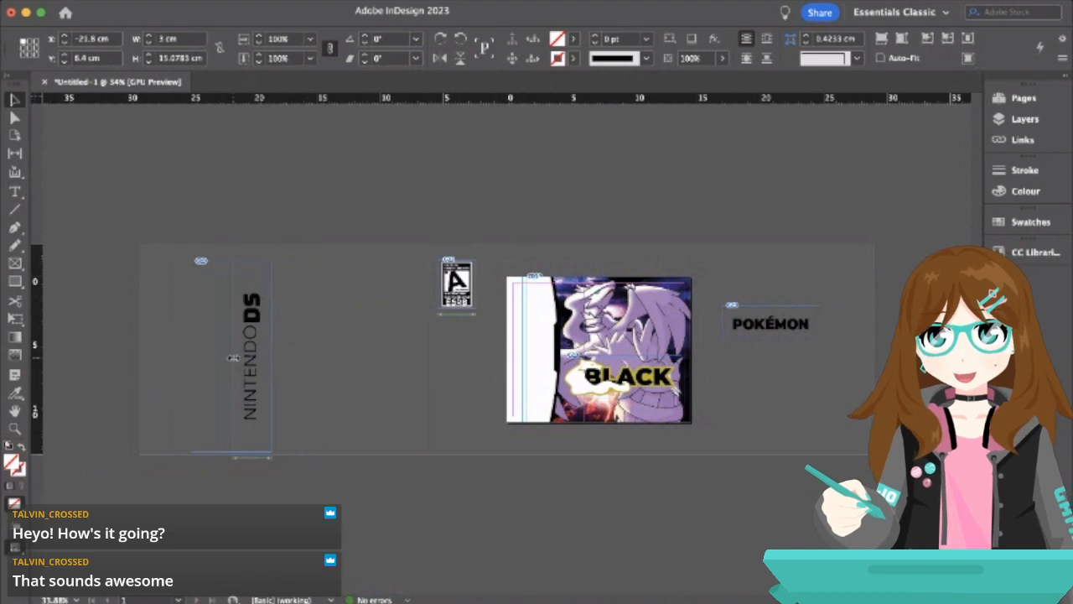
{"action": "left_click_drag", "start_coordinate": [252, 451], "coordinate": [252, 426]}
{"action": "left_click_drag", "start_coordinate": [252, 260], "coordinate": [252, 285]}
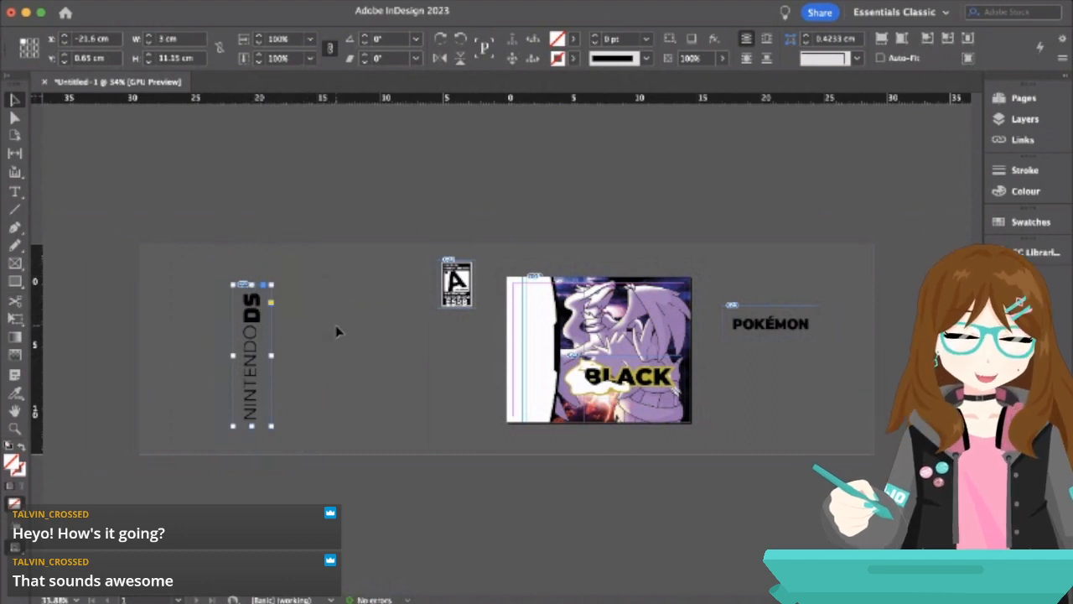
- Move the NINTENDO DS logo frame onto the cover's white side panel at X 1.5 cm, Y 0.5 cm
{"action": "left_click", "coordinate": [252, 357]}
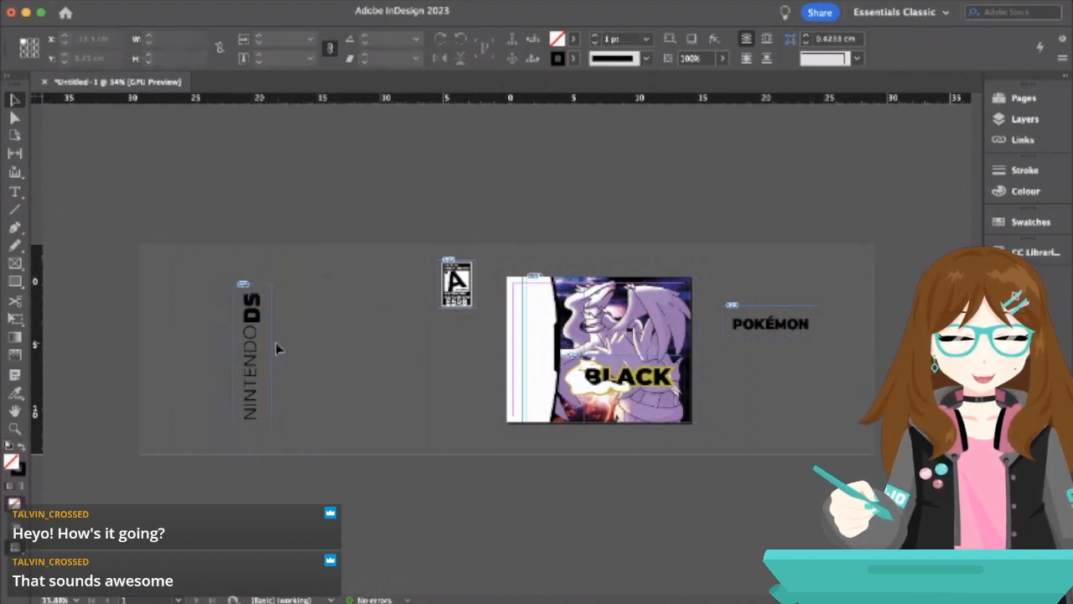
{"action": "left_click", "coordinate": [271, 346]}
{"action": "left_click_drag", "start_coordinate": [271, 346], "coordinate": [565, 345]}
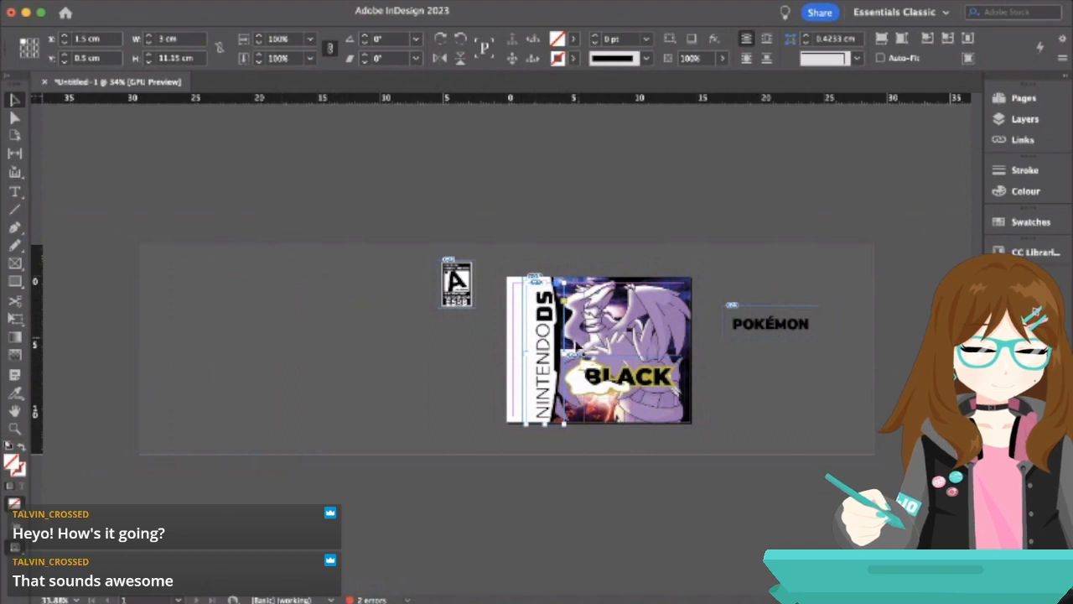
- Scale the NINTENDO DS logo down inside its frame to about 47.9% and deselect it
{"action": "left_click", "coordinate": [542, 351]}
{"action": "key", "text": "super+comma"}
{"action": "key", "text": "super+comma"}
{"action": "key", "text": "super+comma"}
{"action": "key", "text": "super+comma"}
{"action": "key", "text": "super+comma"}
{"action": "key", "text": "super+comma"}
{"action": "key", "text": "super+comma"}
{"action": "key", "text": "super+comma"}
{"action": "key", "text": "super+comma"}
{"action": "key", "text": "super+comma"}
{"action": "key", "text": "super+comma"}
{"action": "key", "text": "super+comma"}
{"action": "key", "text": "super+comma"}
{"action": "key", "text": "super+comma"}
{"action": "key", "text": "super+comma"}
{"action": "key", "text": "super+comma"}
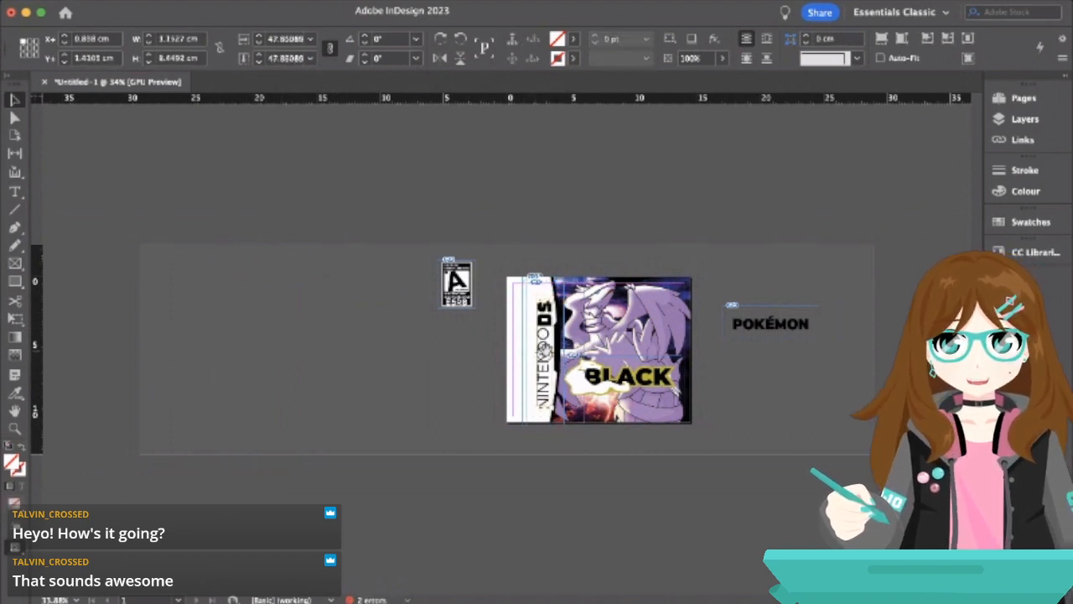
{"action": "left_click", "coordinate": [438, 334]}
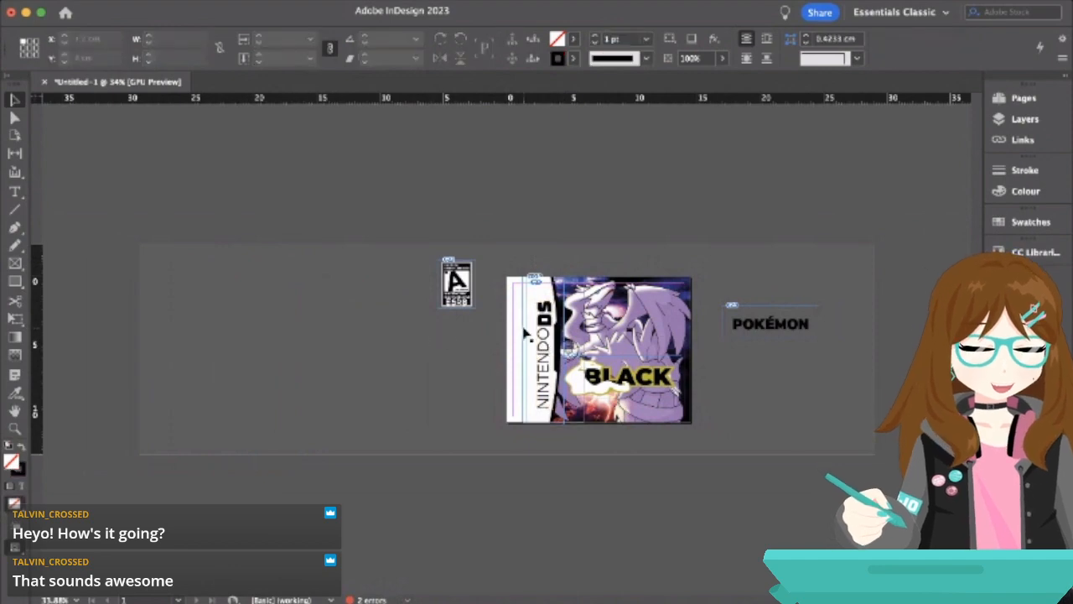
- Move the vertical guide on the side panel to 1.125 cm and align the NINTENDO DS frame's left edge with it
{"action": "scroll", "coordinate": [528, 340], "scroll_direction": "up", "scroll_amount": 5}
{"action": "left_click_drag", "start_coordinate": [545, 325], "coordinate": [531, 323]}
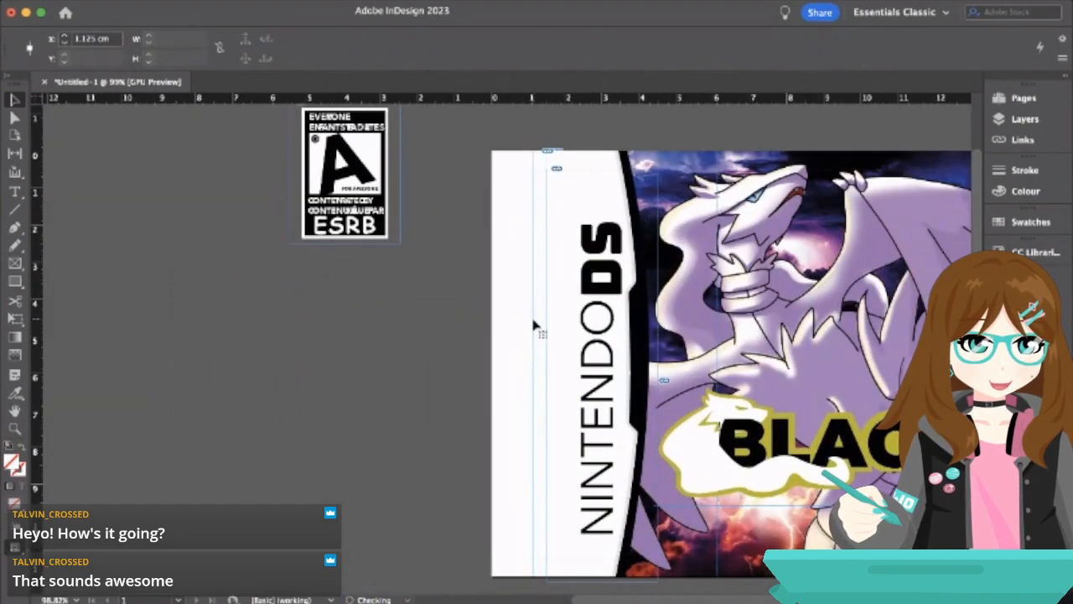
{"action": "left_click", "coordinate": [597, 352]}
{"action": "left_click_drag", "start_coordinate": [597, 352], "coordinate": [582, 352]}
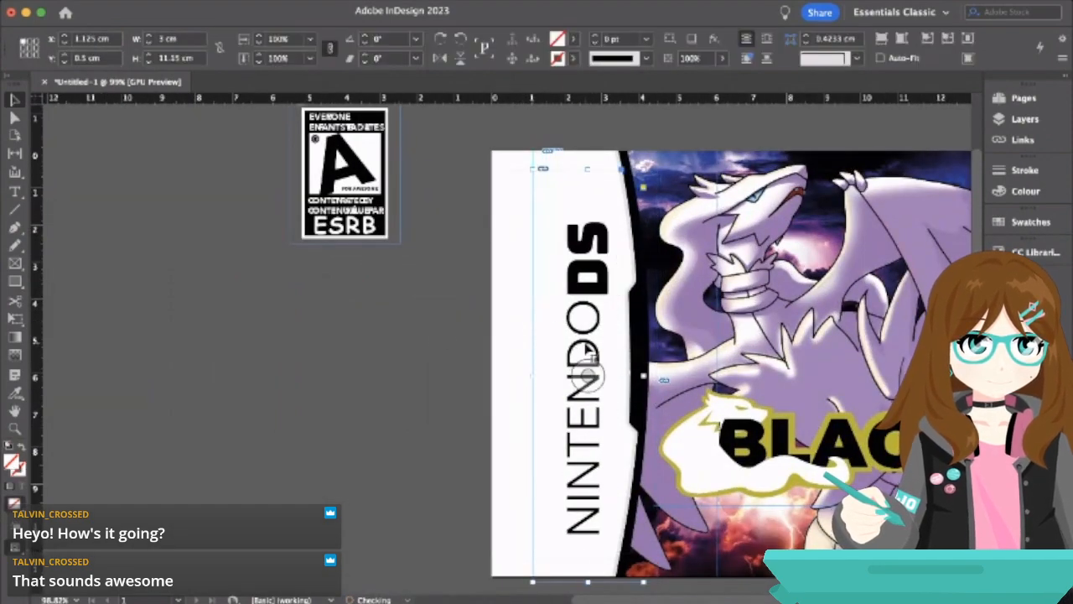
{"action": "left_click", "coordinate": [351, 340]}
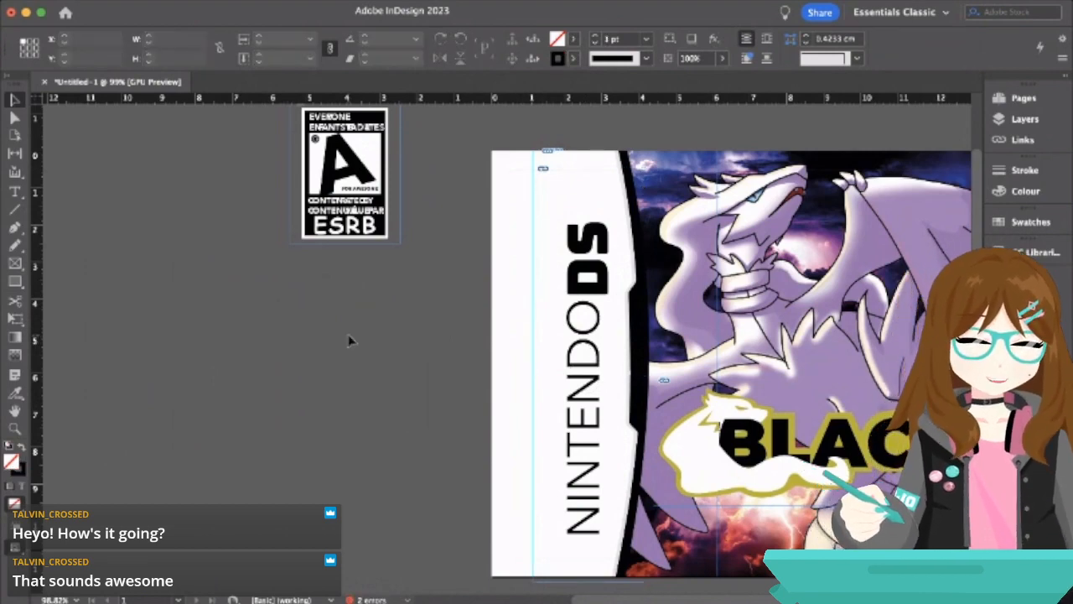
- Fine-tune the NINTENDO DS logo's size inside its frame to about 38.6%, and deselect it
{"action": "left_click", "coordinate": [590, 369]}
{"action": "key", "text": "super+comma"}
{"action": "key", "text": "super+comma"}
{"action": "key", "text": "super+comma"}
{"action": "key", "text": "super+comma"}
{"action": "key", "text": "super+comma"}
{"action": "key", "text": "super+comma"}
{"action": "key", "text": "super+comma"}
{"action": "key", "text": "super+comma"}
{"action": "key", "text": "super+comma"}
{"action": "key", "text": "super+comma"}
{"action": "key", "text": "super+comma"}
{"action": "key", "text": "super+comma"}
{"action": "key", "text": "super+comma"}
{"action": "key", "text": "super+comma"}
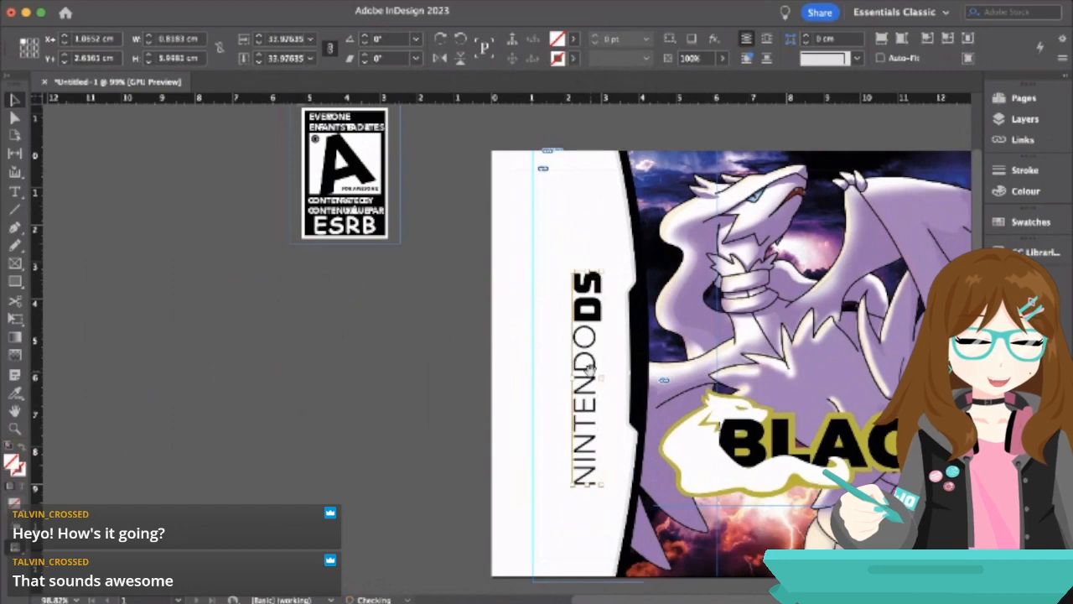
{"action": "key", "text": "super+comma"}
{"action": "key", "text": "super+comma"}
{"action": "key", "text": "super+comma"}
{"action": "key", "text": "super+comma"}
{"action": "key", "text": "super+comma"}
{"action": "key", "text": "super+period"}
{"action": "key", "text": "super+period"}
{"action": "key", "text": "super+period"}
{"action": "key", "text": "super+period"}
{"action": "key", "text": "super+period"}
{"action": "key", "text": "super+period"}
{"action": "key", "text": "super+period"}
{"action": "key", "text": "super+period"}
{"action": "key", "text": "super+period"}
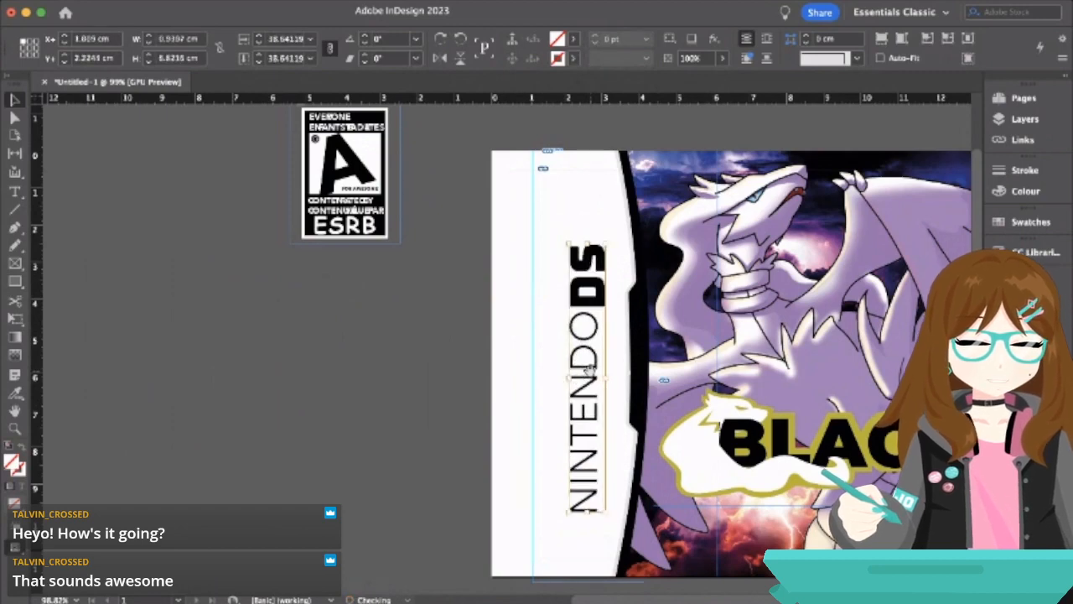
{"action": "left_click", "coordinate": [382, 377]}
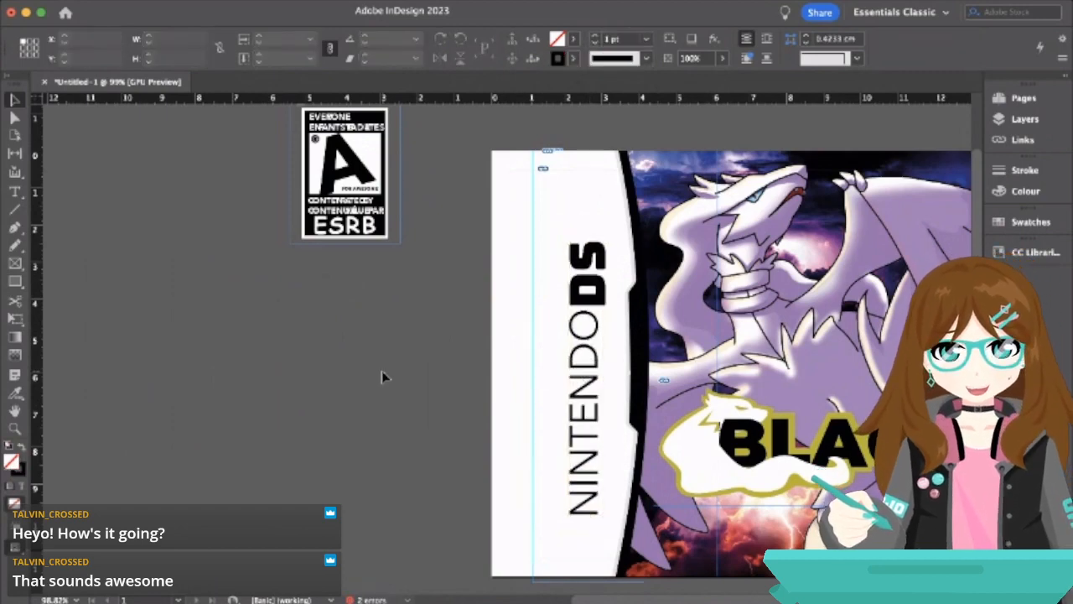
- Check the whole cover layout without guides and frame edges in preview, and return to the normal view
{"action": "scroll", "coordinate": [362, 435], "scroll_direction": "right", "scroll_amount": 10}
{"action": "scroll", "coordinate": [362, 435], "scroll_direction": "down", "scroll_amount": 4}
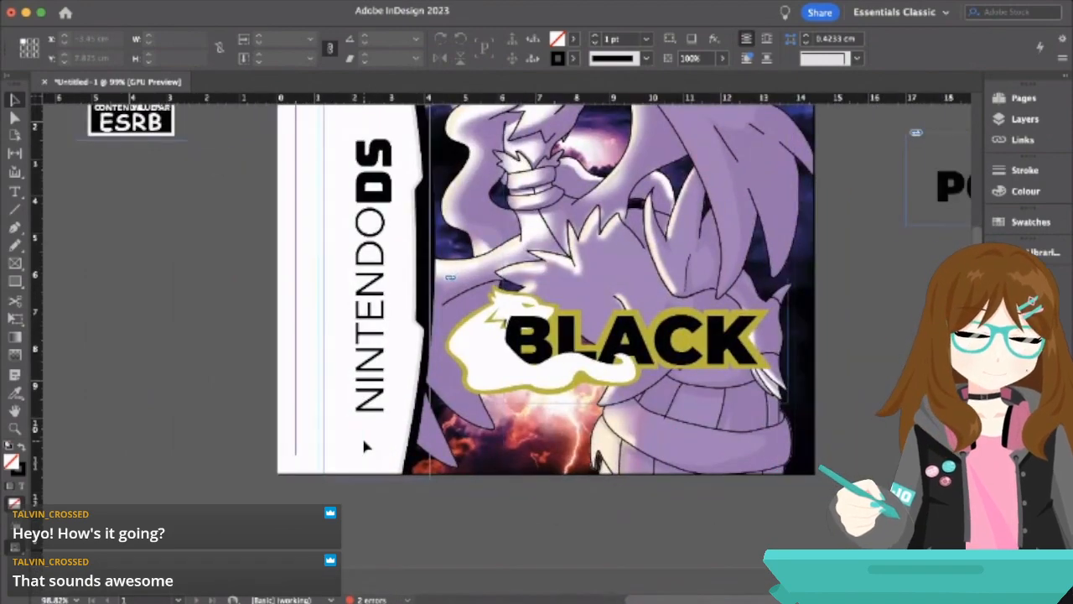
{"action": "scroll", "coordinate": [364, 444], "scroll_direction": "down", "scroll_amount": 6}
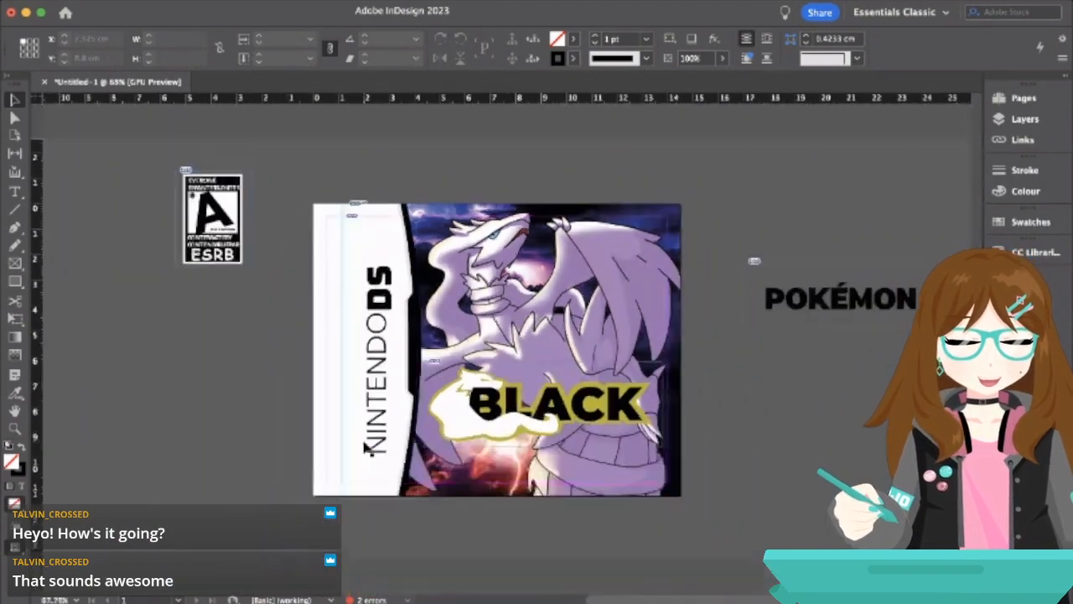
{"action": "key", "text": "w"}
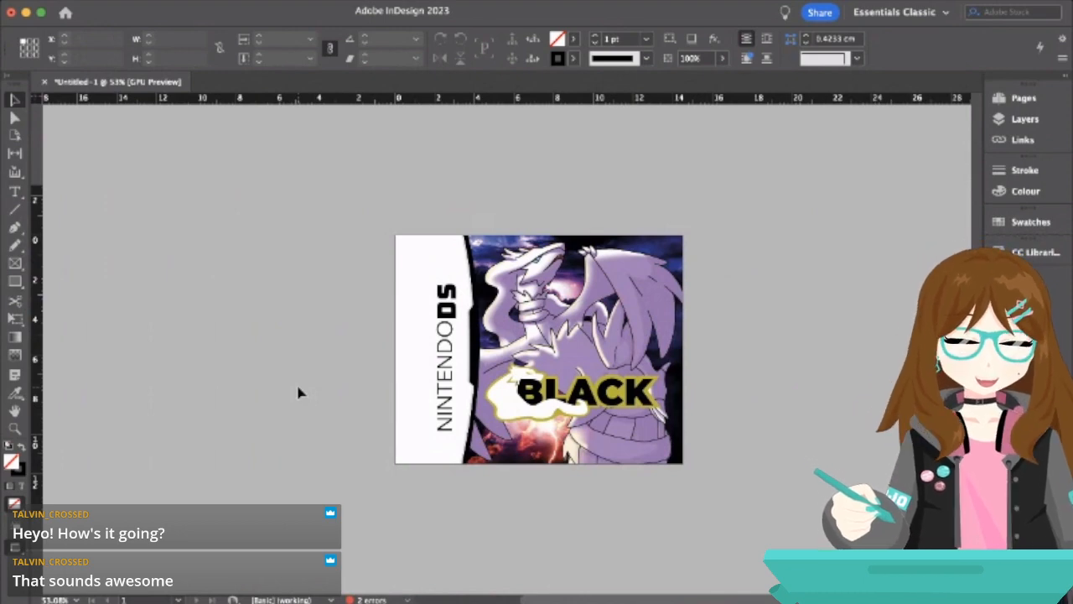
{"action": "key", "text": "w"}
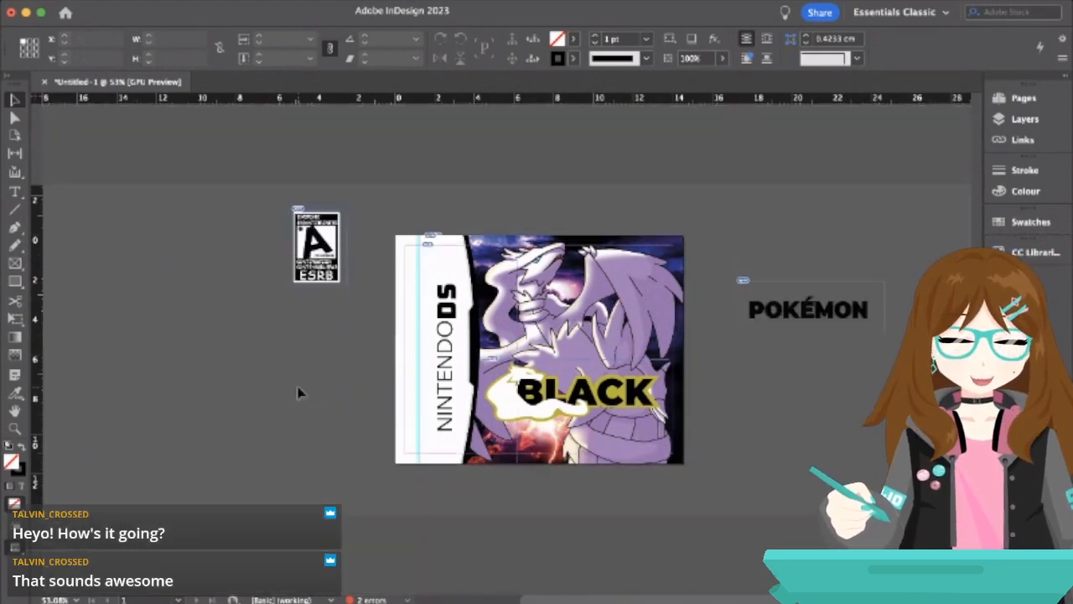
{"action": "key", "text": "w"}
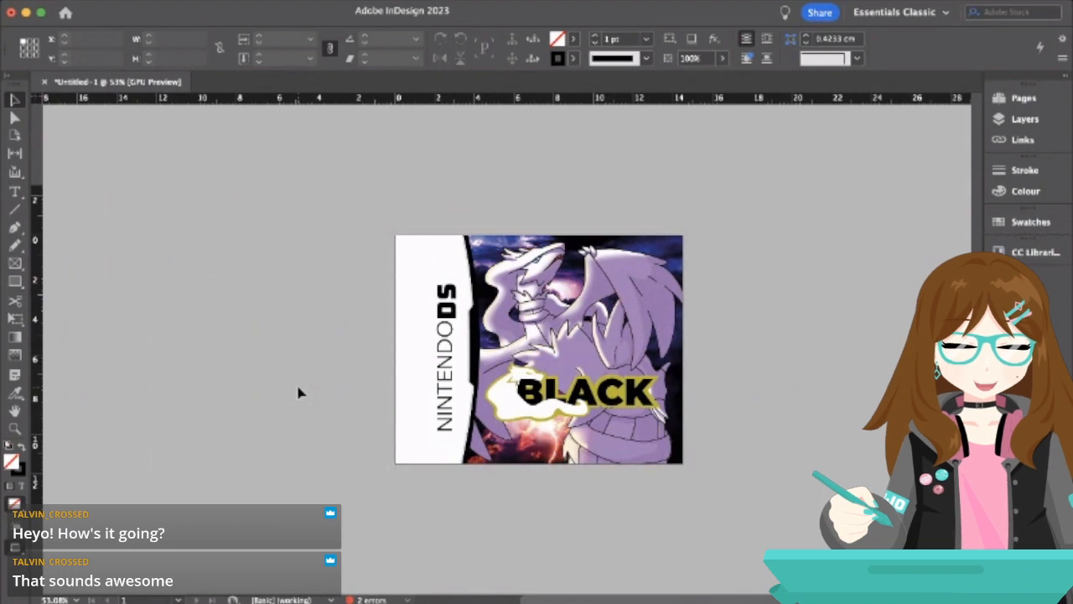
{"action": "key", "text": "w"}
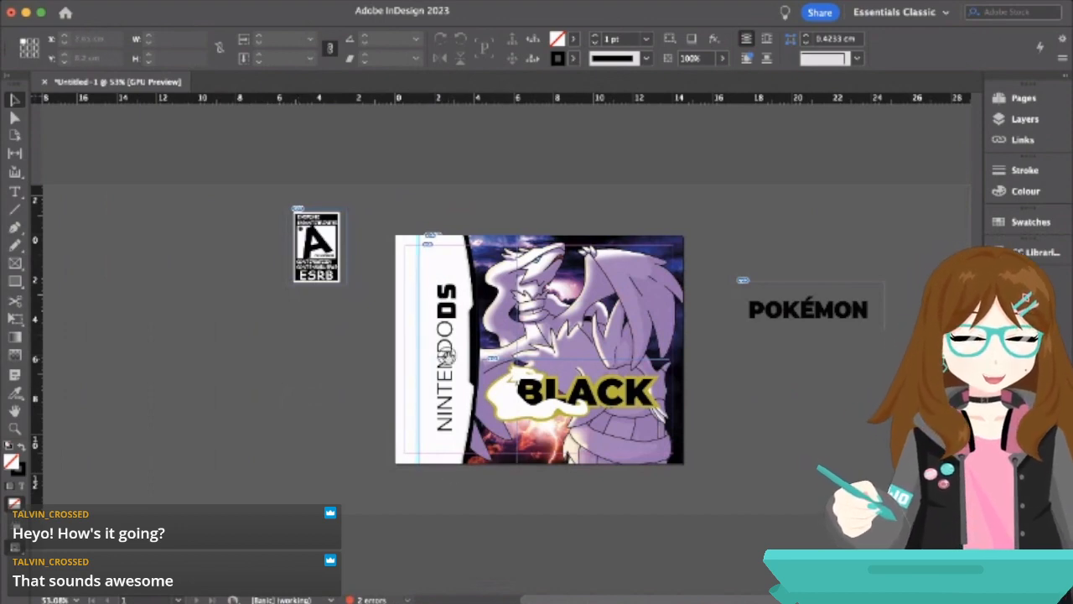
- Scale the NINTENDO DS logo down further inside its frame to about 33.2%
{"action": "left_click", "coordinate": [446, 355]}
{"action": "key", "text": "super+comma"}
{"action": "key", "text": "super+comma"}
{"action": "key", "text": "super+comma"}
{"action": "key", "text": "super+comma"}
{"action": "key", "text": "super+comma"}
{"action": "key", "text": "super+comma"}
{"action": "key", "text": "super+comma"}
{"action": "key", "text": "super+comma"}
{"action": "key", "text": "super+comma"}
{"action": "key", "text": "super+comma"}
{"action": "key", "text": "super+comma"}
{"action": "key", "text": "super+comma"}
{"action": "key", "text": "super+comma"}
{"action": "key", "text": "super+comma"}
{"action": "key", "text": "super+comma"}
{"action": "key", "text": "super+comma"}
{"action": "key", "text": "super+comma"}
{"action": "key", "text": "super+comma"}
{"action": "key", "text": "super+comma"}
{"action": "key", "text": "super+comma"}
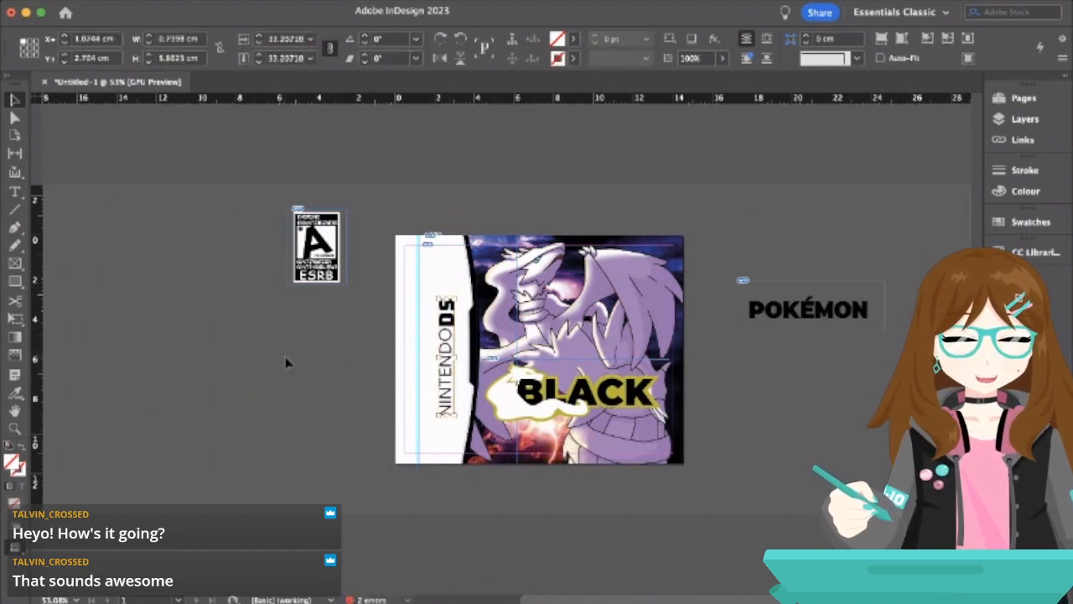
- Shift the NINTENDO DS logo slightly left inside its frame to about X 0.875 cm, Y 2.64 cm, and deselect it
{"action": "left_click", "coordinate": [336, 361]}
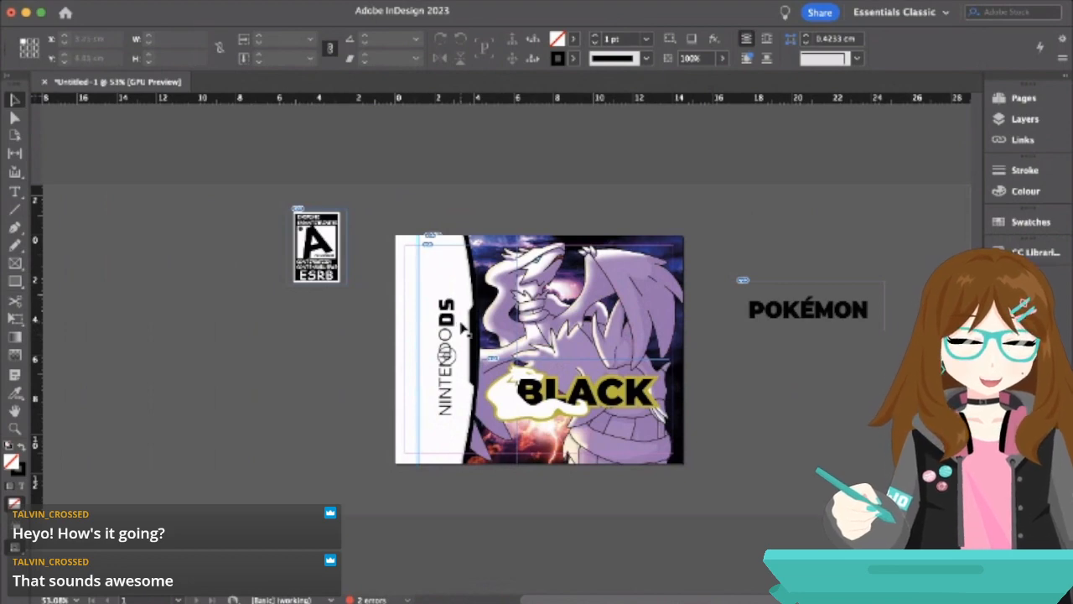
{"action": "scroll", "coordinate": [464, 331], "scroll_direction": "up", "scroll_amount": 4}
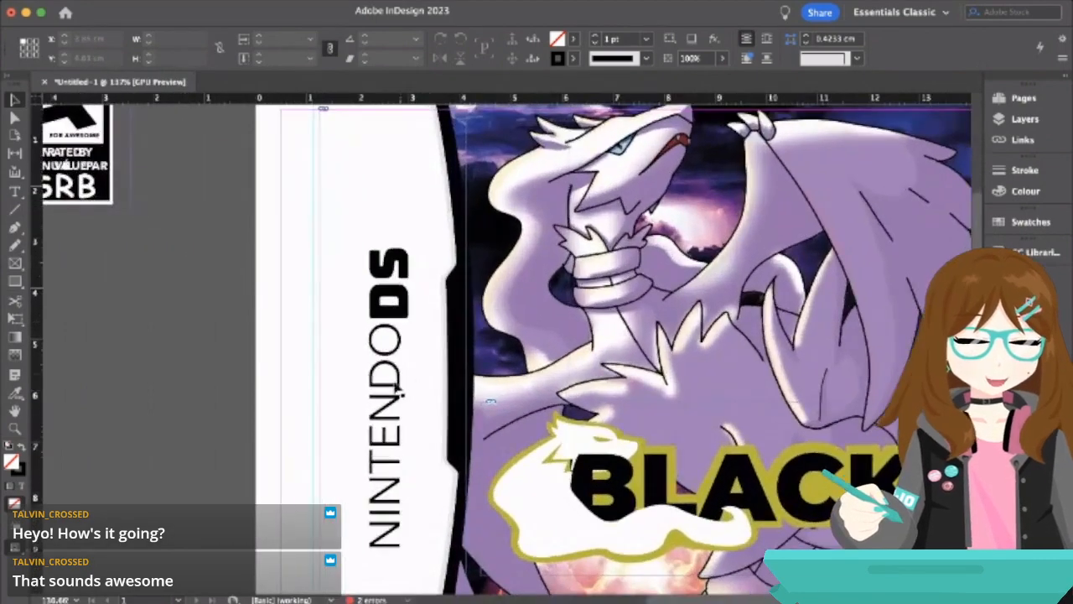
{"action": "left_click", "coordinate": [388, 351]}
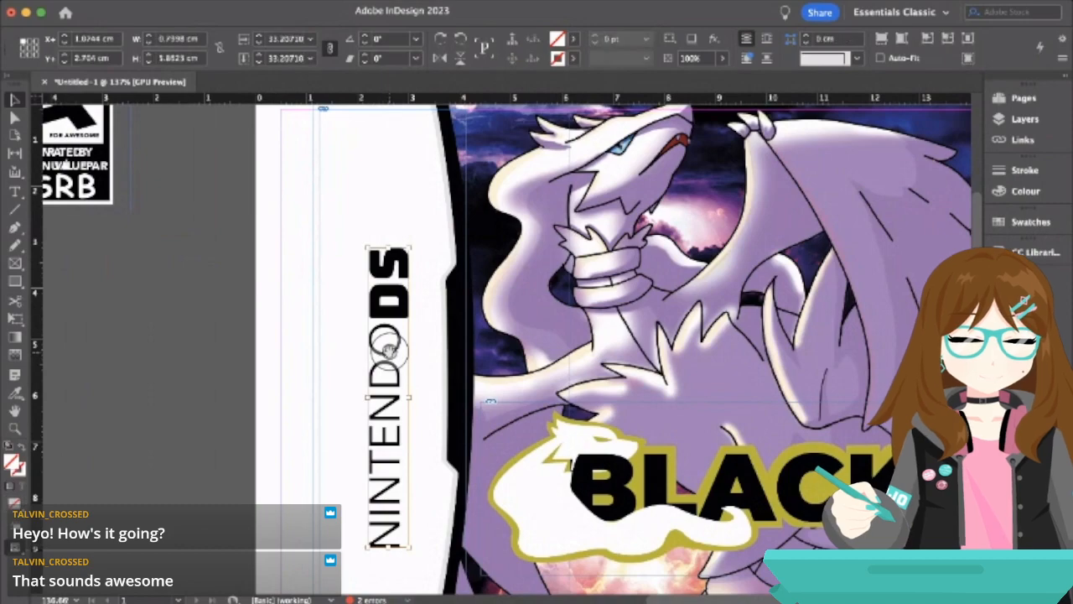
{"action": "left_click_drag", "start_coordinate": [390, 351], "coordinate": [380, 346]}
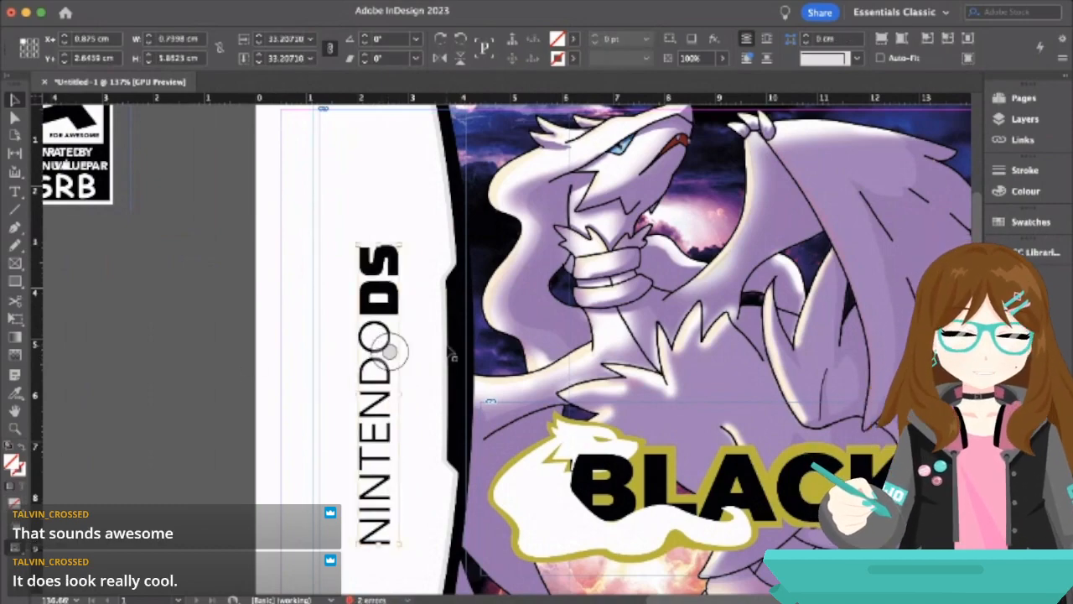
{"action": "scroll", "coordinate": [451, 355], "scroll_direction": "right", "scroll_amount": 5}
{"action": "scroll", "coordinate": [451, 355], "scroll_direction": "down", "scroll_amount": 2}
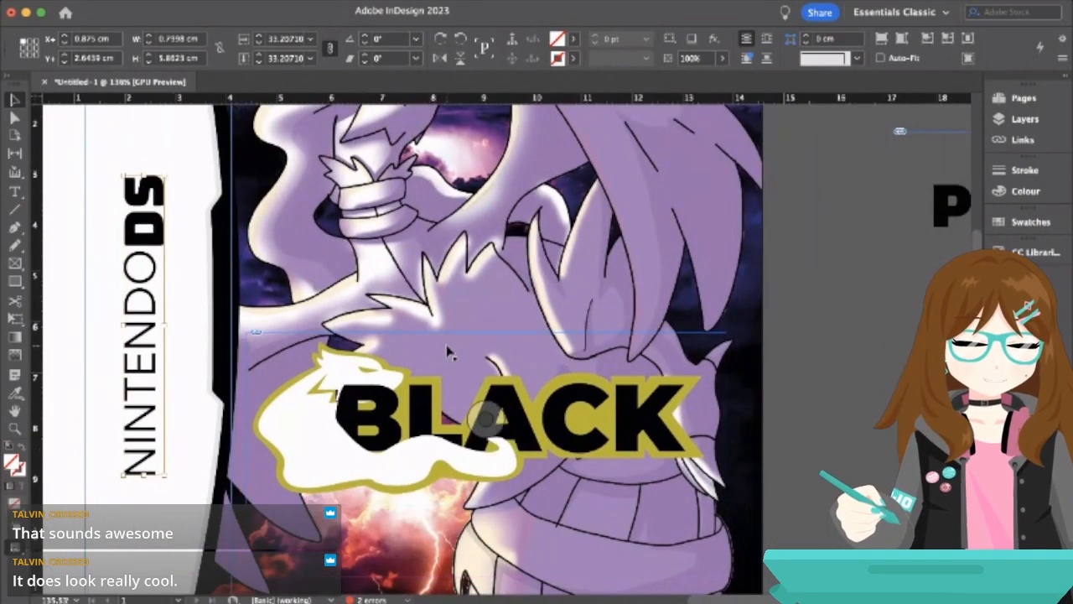
{"action": "scroll", "coordinate": [449, 353], "scroll_direction": "down", "scroll_amount": 5}
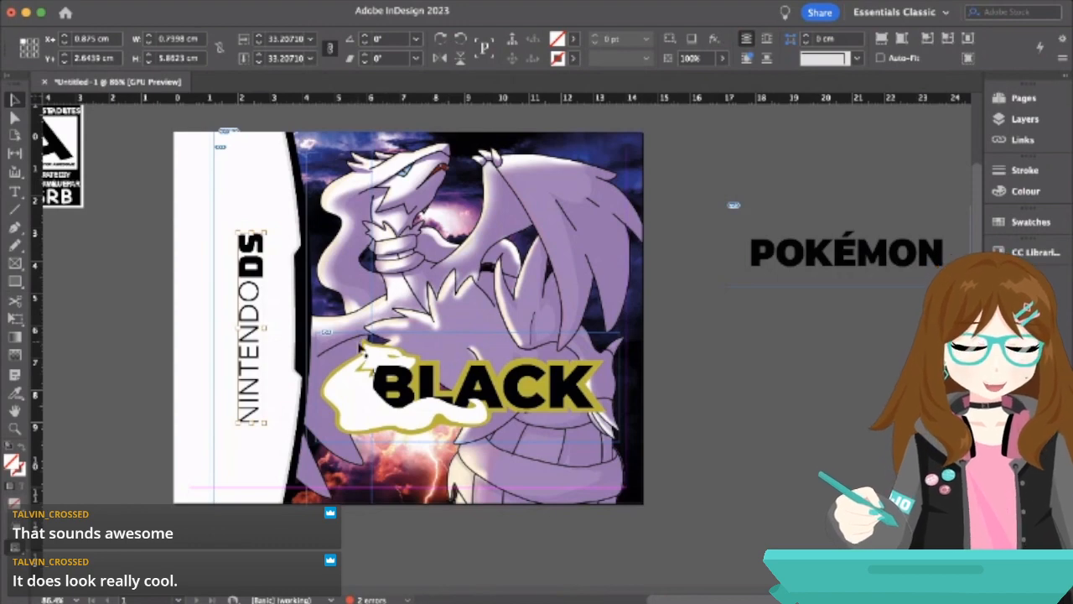
{"action": "left_click", "coordinate": [104, 278]}
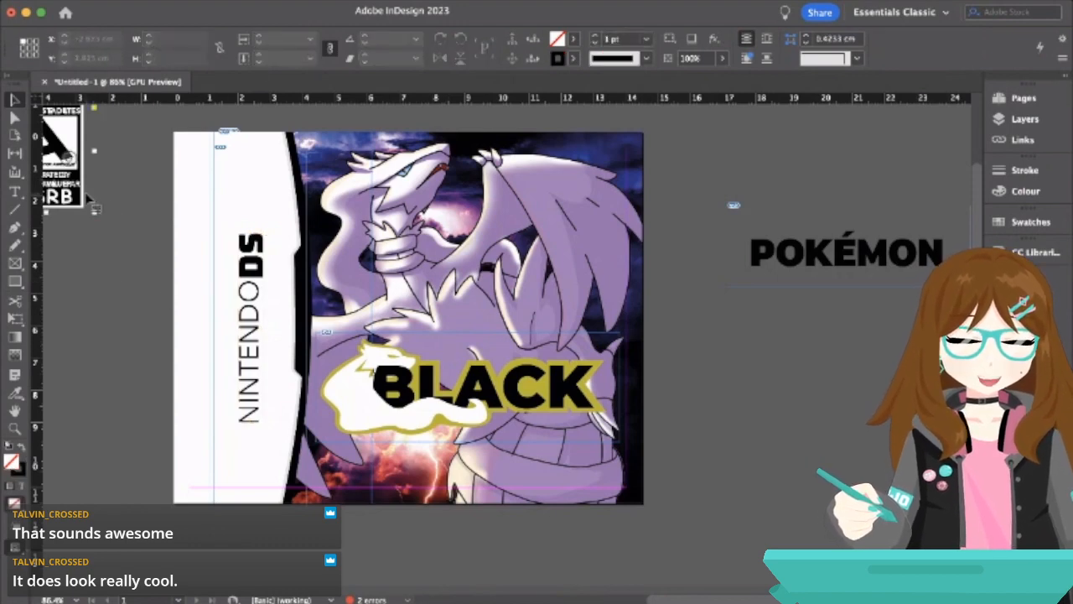
- Scale the ESRB rating label down inside its frame to about 21%
{"action": "left_click", "coordinate": [69, 160]}
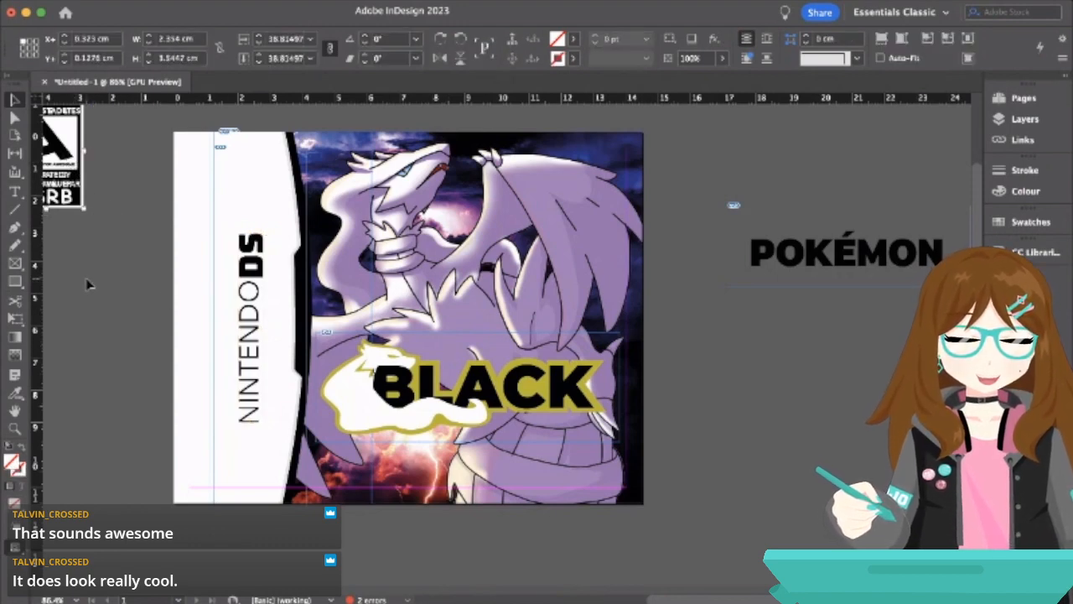
{"action": "scroll", "coordinate": [90, 282], "scroll_direction": "left", "scroll_amount": 5}
{"action": "scroll", "coordinate": [90, 282], "scroll_direction": "up", "scroll_amount": 2}
{"action": "key", "text": "alt+super+comma"}
{"action": "key", "text": "alt+super+comma"}
{"action": "key", "text": "alt+super+comma"}
{"action": "key", "text": "alt+super+comma"}
{"action": "key", "text": "alt+super+comma"}
{"action": "key", "text": "alt+super+comma"}
{"action": "key", "text": "alt+super+comma"}
{"action": "key", "text": "alt+super+comma"}
{"action": "key", "text": "alt+super+comma"}
{"action": "key", "text": "alt+super+comma"}
{"action": "key", "text": "alt+super+comma"}
{"action": "key", "text": "alt+super+comma"}
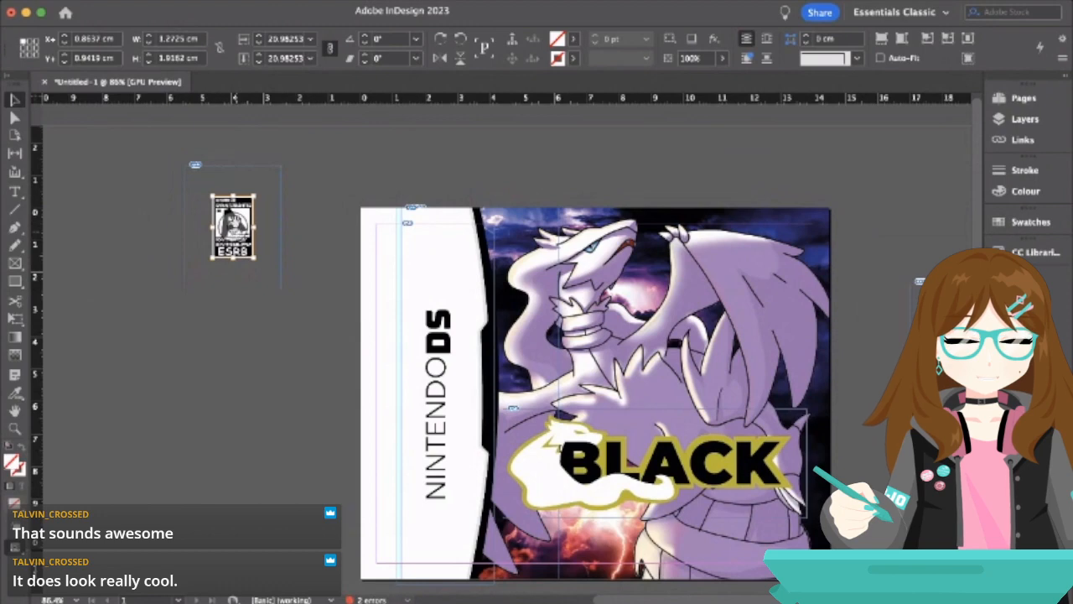
- Crop the rating label's frame closer to the artwork on all sides, to about 1.45 by 2.225 cm
{"action": "left_click", "coordinate": [234, 170]}
{"action": "left_click", "coordinate": [234, 166]}
{"action": "left_click_drag", "start_coordinate": [234, 166], "coordinate": [234, 192]}
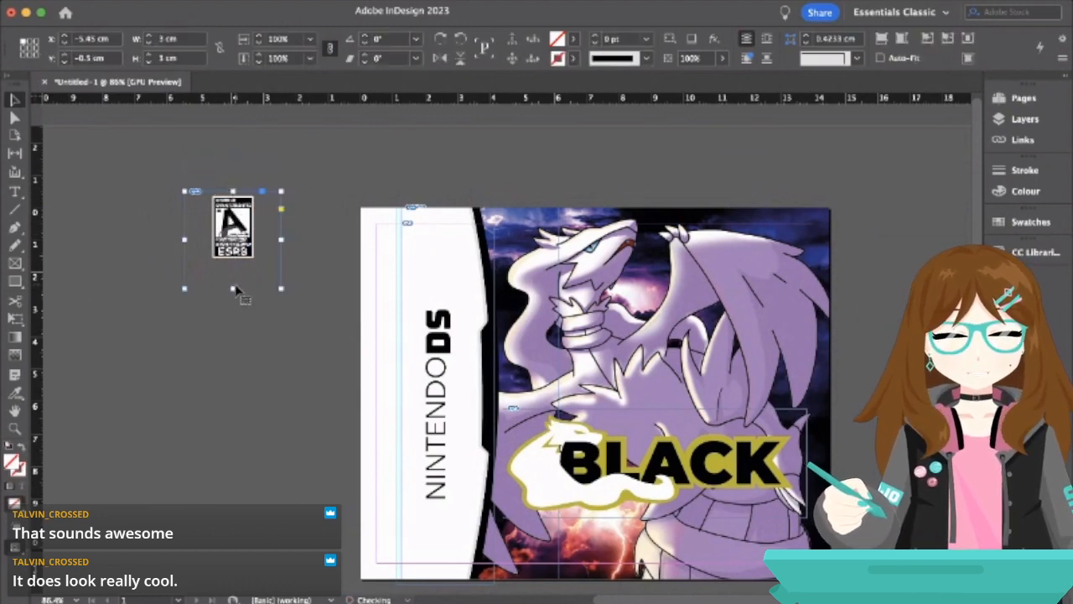
{"action": "left_click_drag", "start_coordinate": [236, 289], "coordinate": [236, 263]}
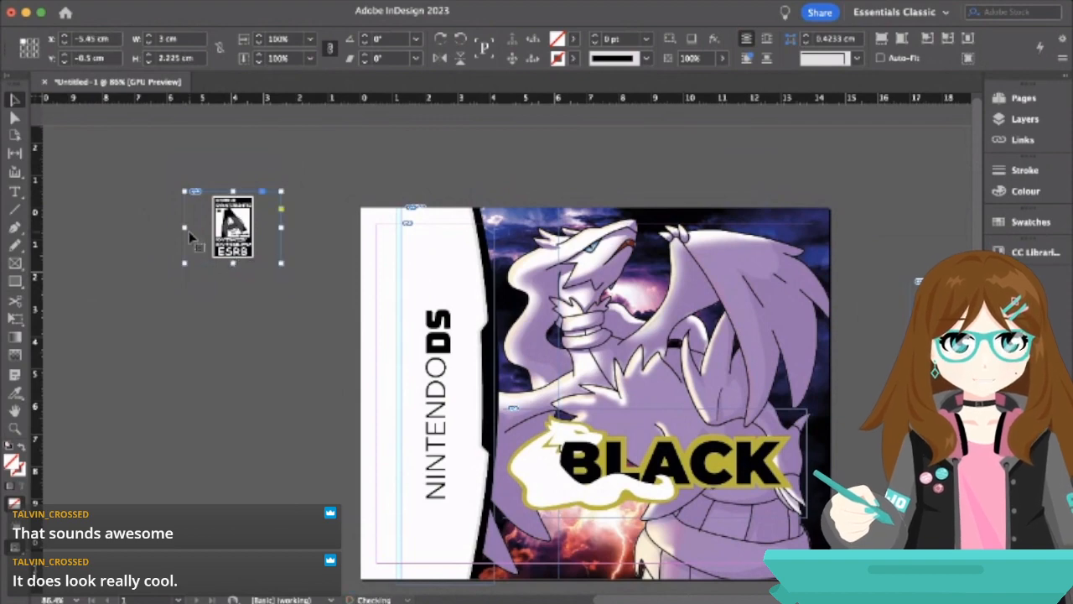
{"action": "left_click_drag", "start_coordinate": [185, 238], "coordinate": [209, 238]}
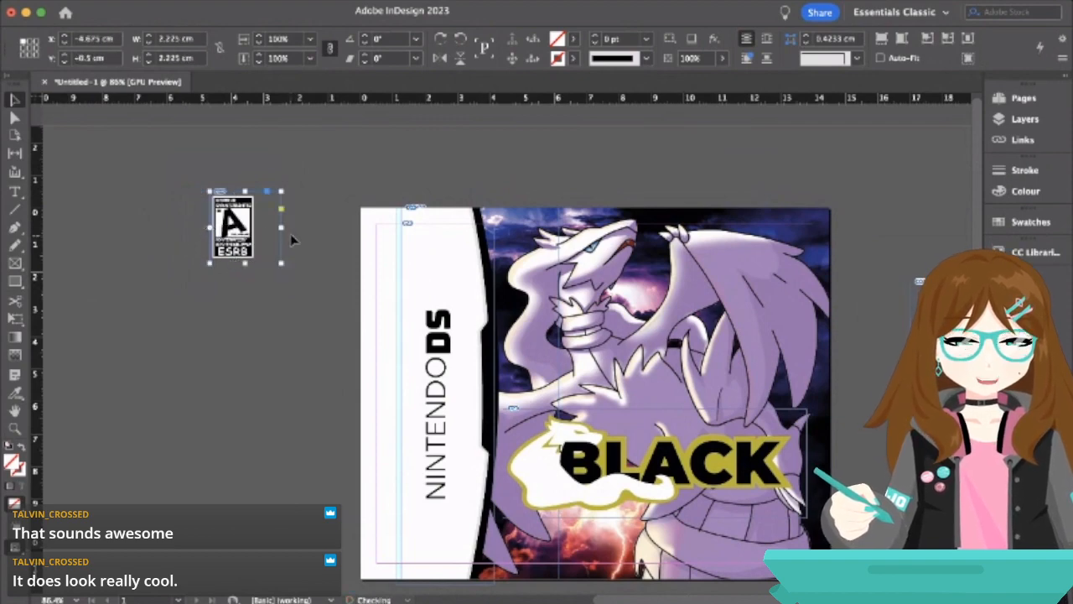
{"action": "left_click_drag", "start_coordinate": [281, 227], "coordinate": [254, 227]}
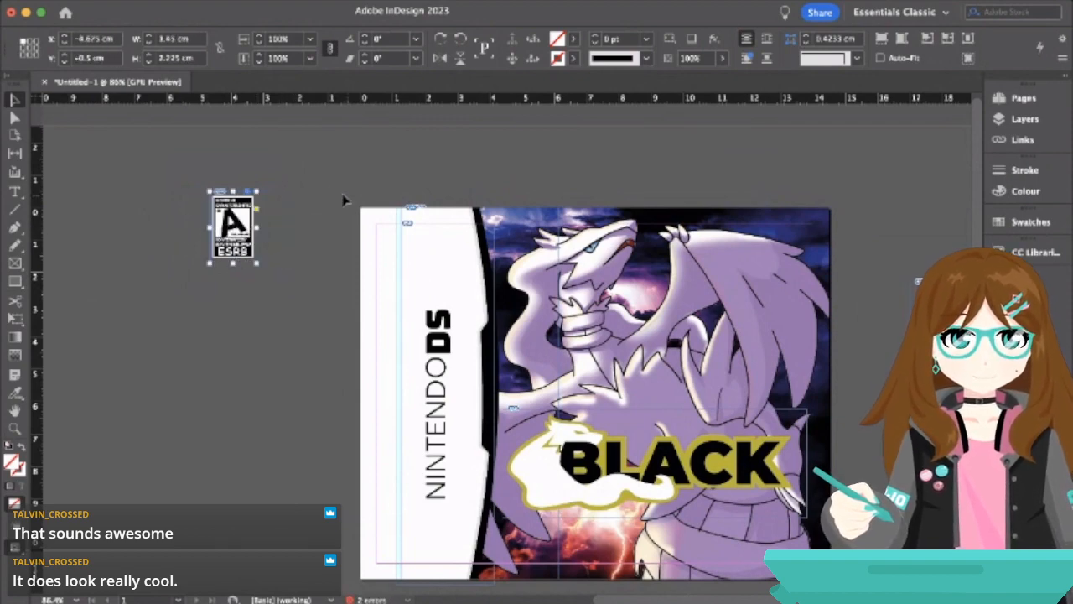
{"action": "left_click", "coordinate": [342, 202]}
- Move the rating label onto the cover's lower-left artwork beside the side panel, at X 4.125 cm, Y 8.6 cm
{"action": "left_click", "coordinate": [246, 233]}
{"action": "scroll", "coordinate": [245, 234], "scroll_direction": "down", "scroll_amount": 3}
{"action": "scroll", "coordinate": [246, 234], "scroll_direction": "right", "scroll_amount": 3}
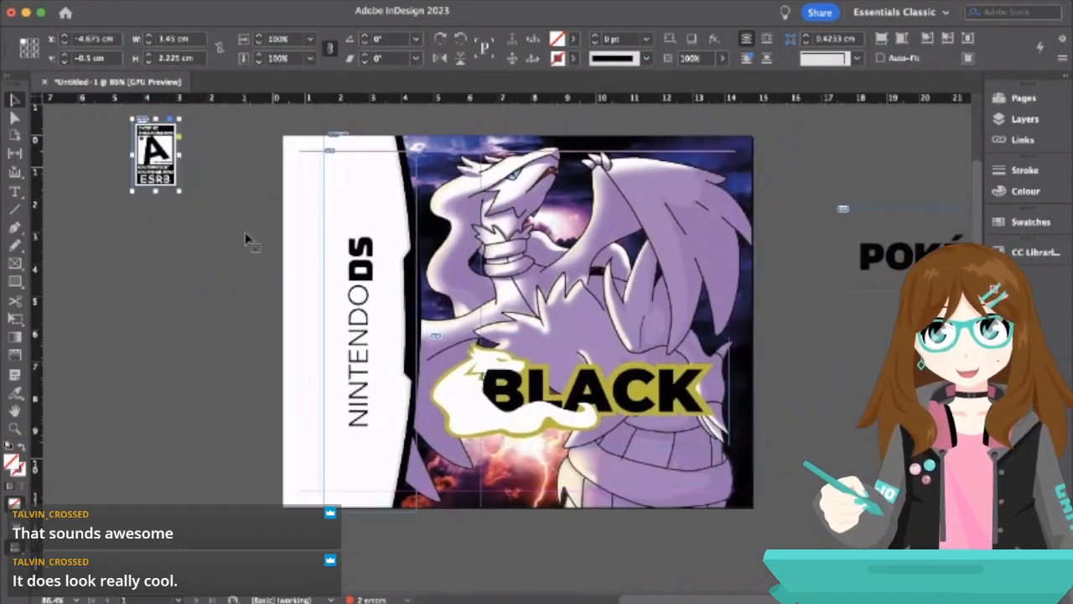
{"action": "left_click_drag", "start_coordinate": [140, 167], "coordinate": [424, 459]}
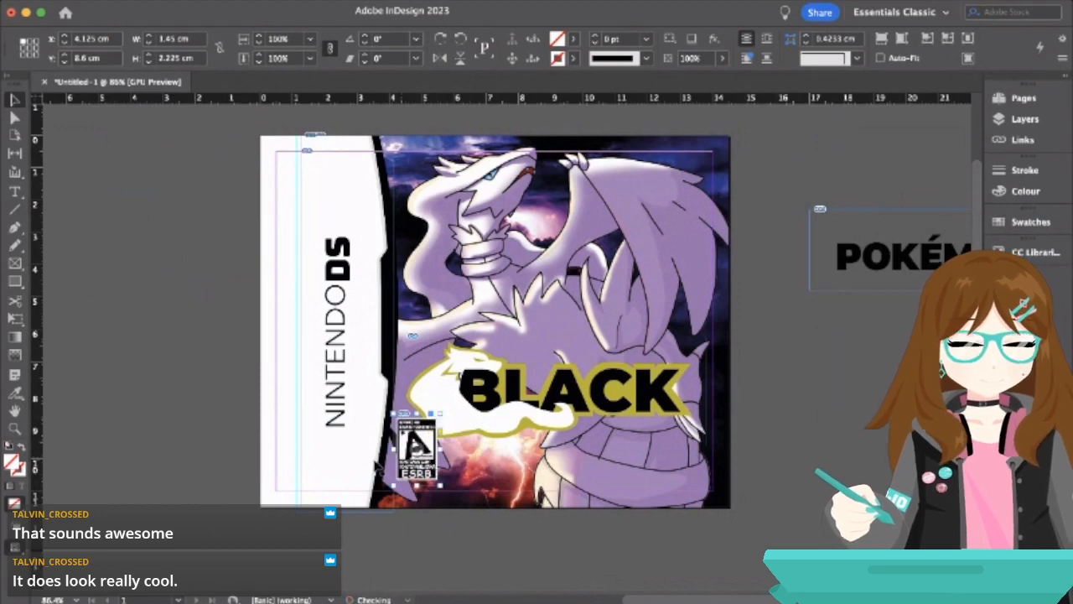
{"action": "left_click", "coordinate": [192, 383]}
- Resize the rating label inside its frame to about 18.1% and shift it to the frame's lower-left corner
{"action": "left_click", "coordinate": [419, 460]}
{"action": "scroll", "coordinate": [407, 457], "scroll_direction": "up", "scroll_amount": 5}
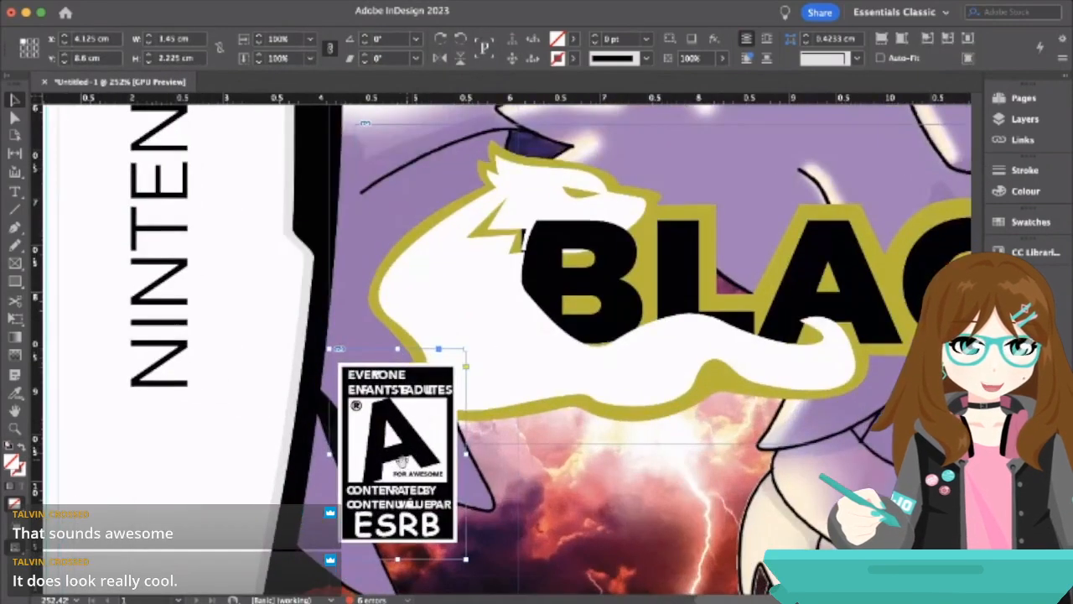
{"action": "key", "text": "alt+super+comma"}
{"action": "key", "text": "alt+super+comma"}
{"action": "key", "text": "alt+super+comma"}
{"action": "key", "text": "alt+super+comma"}
{"action": "key", "text": "alt+super+comma"}
{"action": "key", "text": "alt+super+comma"}
{"action": "key", "text": "alt+super+comma"}
{"action": "key", "text": "alt+super+comma"}
{"action": "key", "text": "alt+super+comma"}
{"action": "key", "text": "alt+super+comma"}
{"action": "key", "text": "alt+super+comma"}
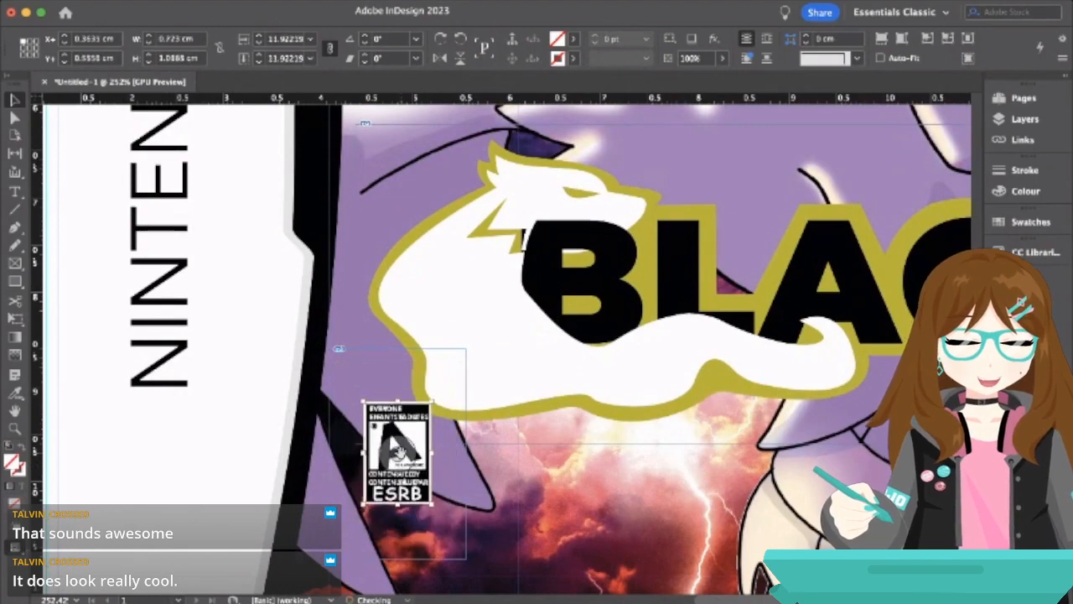
{"action": "key", "text": "alt+super+period"}
{"action": "key", "text": "alt+super+period"}
{"action": "key", "text": "alt+super+period"}
{"action": "key", "text": "alt+super+period"}
{"action": "key", "text": "alt+super+period"}
{"action": "key", "text": "alt+super+period"}
{"action": "key", "text": "alt+super+period"}
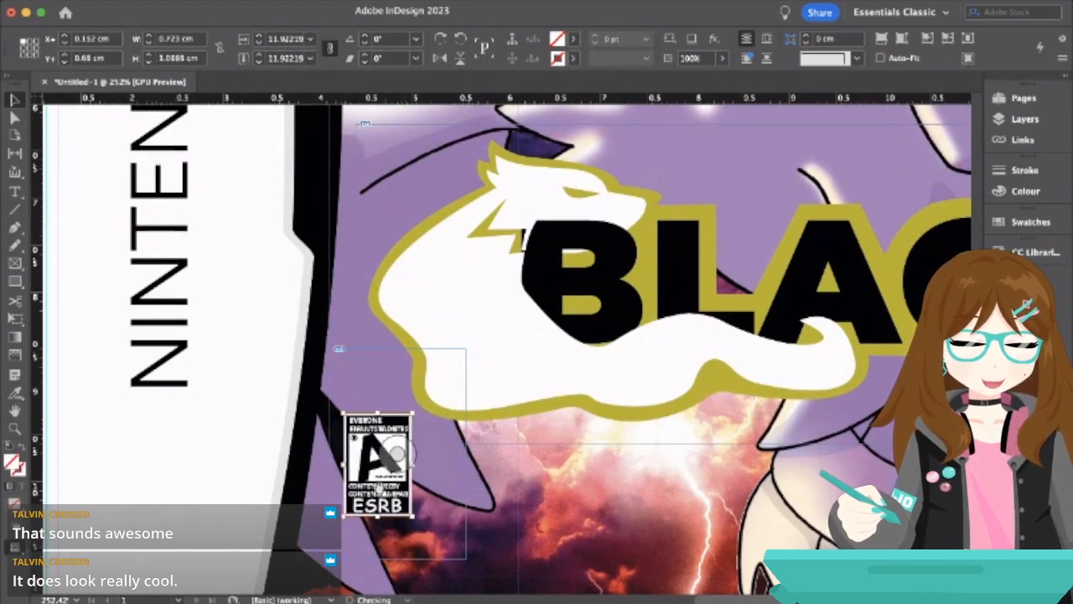
{"action": "key", "text": "alt+super+period"}
{"action": "key", "text": "alt+super+period"}
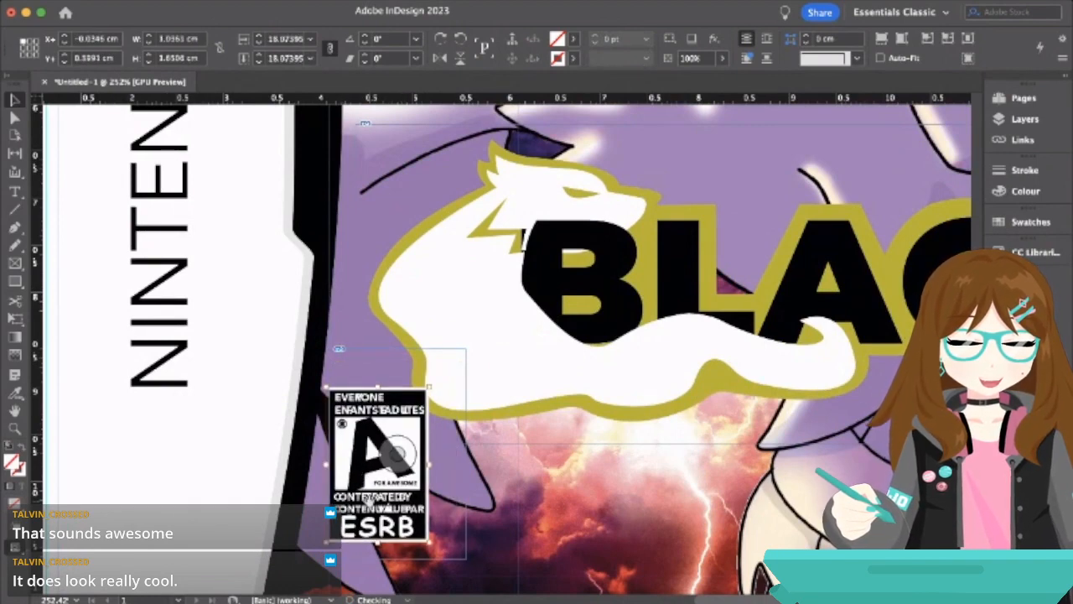
{"action": "mouse_move", "coordinate": [369, 500]}
{"action": "left_mouse_down"}
{"action": "mouse_move", "coordinate": [384, 507]}
{"action": "mouse_move", "coordinate": [377, 513]}
{"action": "left_mouse_up"}
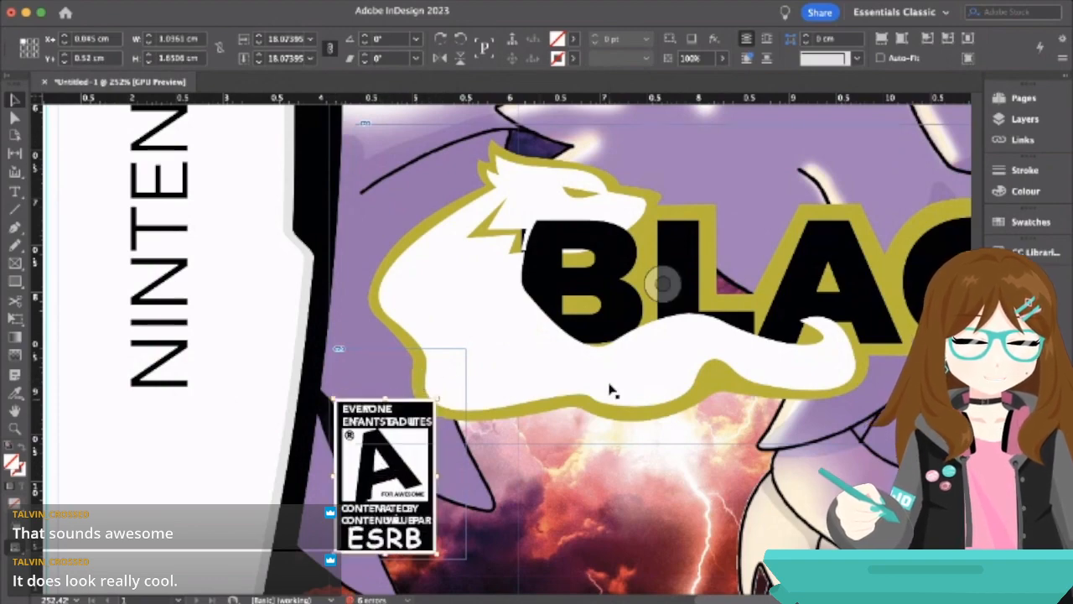
- Tighten the top and right edges of the rating label's frame around the label, with a height of 1.815 cm
{"action": "scroll", "coordinate": [611, 360], "scroll_direction": "down", "scroll_amount": 4}
{"action": "scroll", "coordinate": [611, 360], "scroll_direction": "right", "scroll_amount": 5}
{"action": "scroll", "coordinate": [611, 360], "scroll_direction": "up", "scroll_amount": 3}
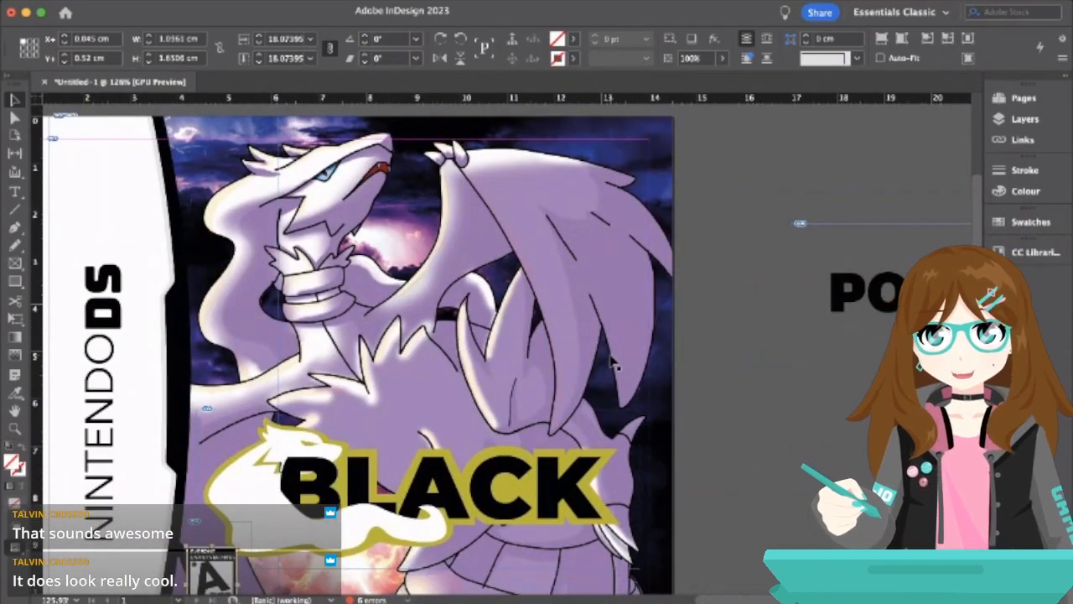
{"action": "scroll", "coordinate": [611, 360], "scroll_direction": "down", "scroll_amount": 5}
{"action": "scroll", "coordinate": [611, 360], "scroll_direction": "left", "scroll_amount": 2}
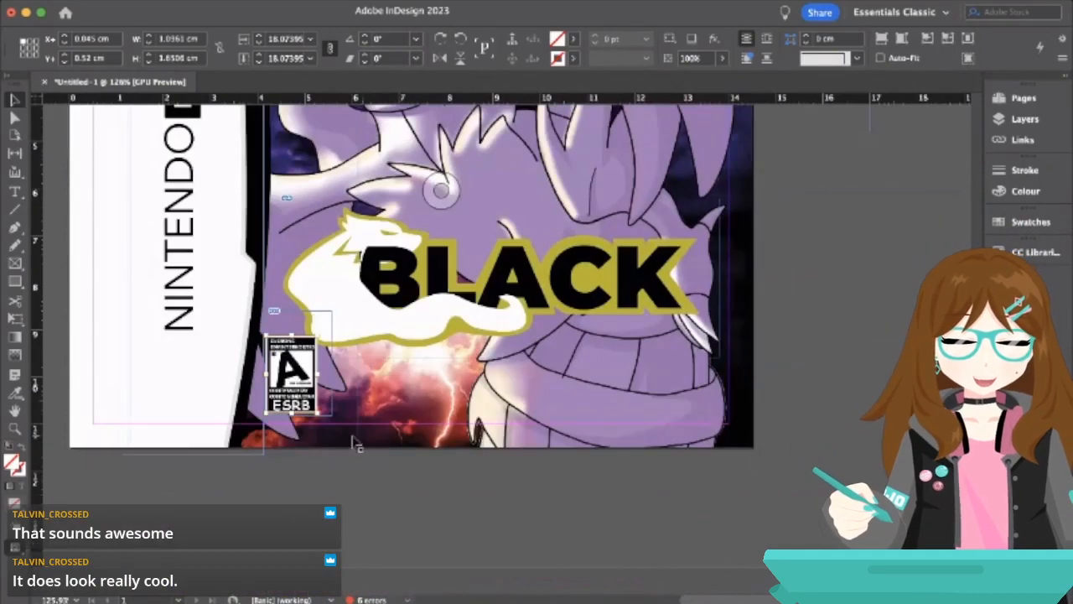
{"action": "left_click", "coordinate": [312, 324]}
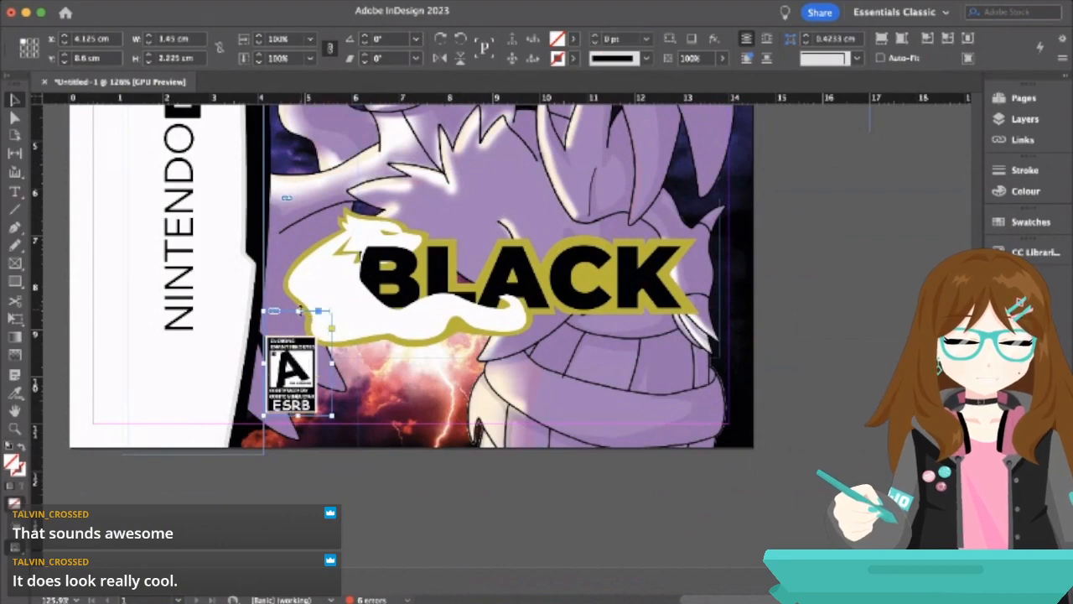
{"action": "left_click_drag", "start_coordinate": [299, 311], "coordinate": [300, 329]}
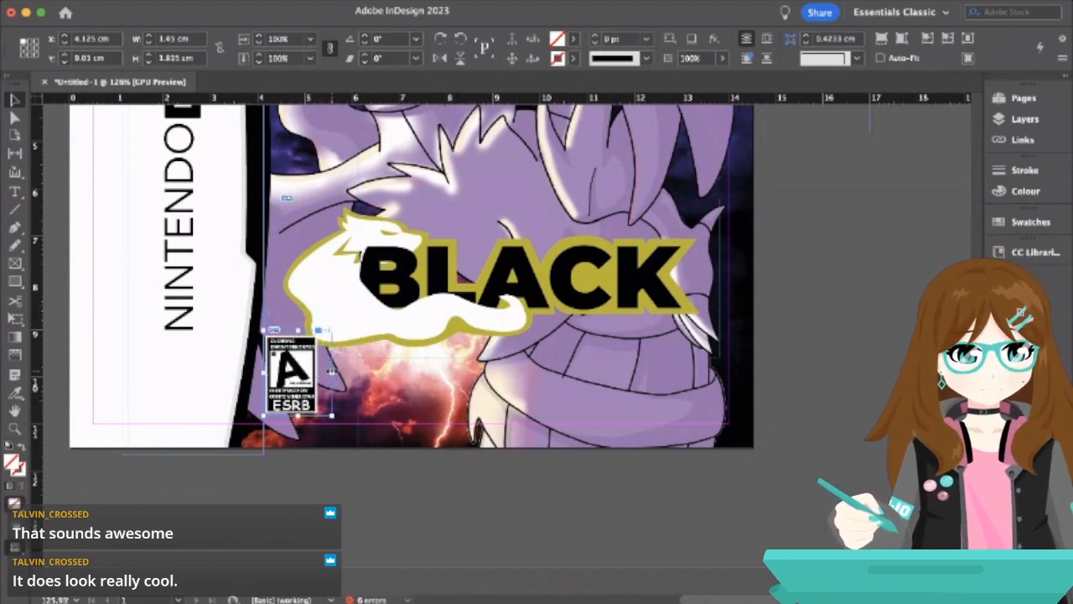
{"action": "left_click_drag", "start_coordinate": [332, 371], "coordinate": [321, 371]}
{"action": "left_click", "coordinate": [847, 378]}
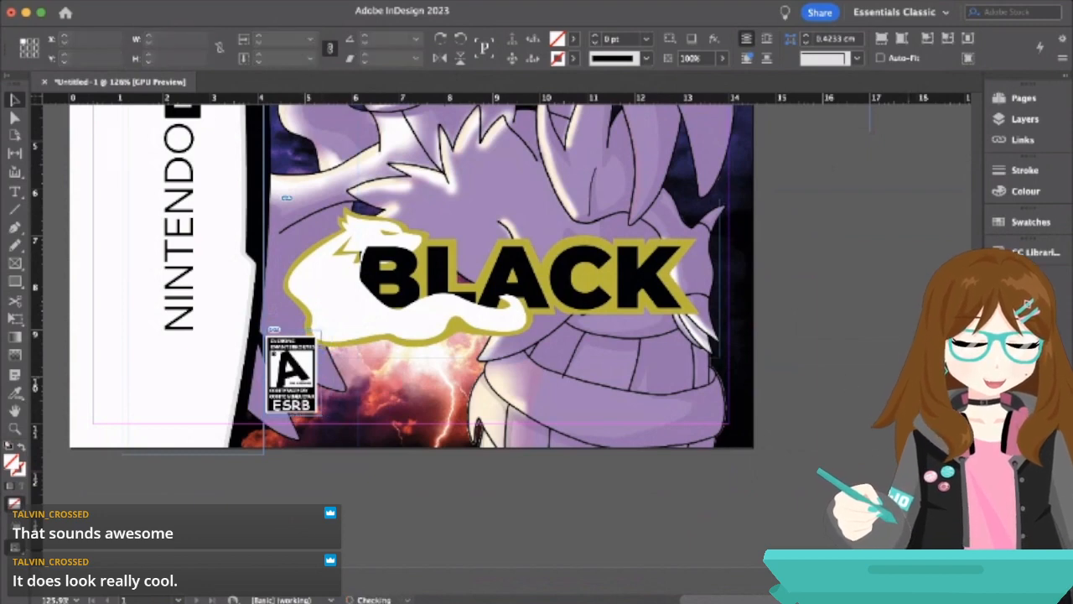
- Try enlarging the rating label inside its frame, undo the scaling, and deselect the label
{"action": "left_click", "coordinate": [293, 369]}
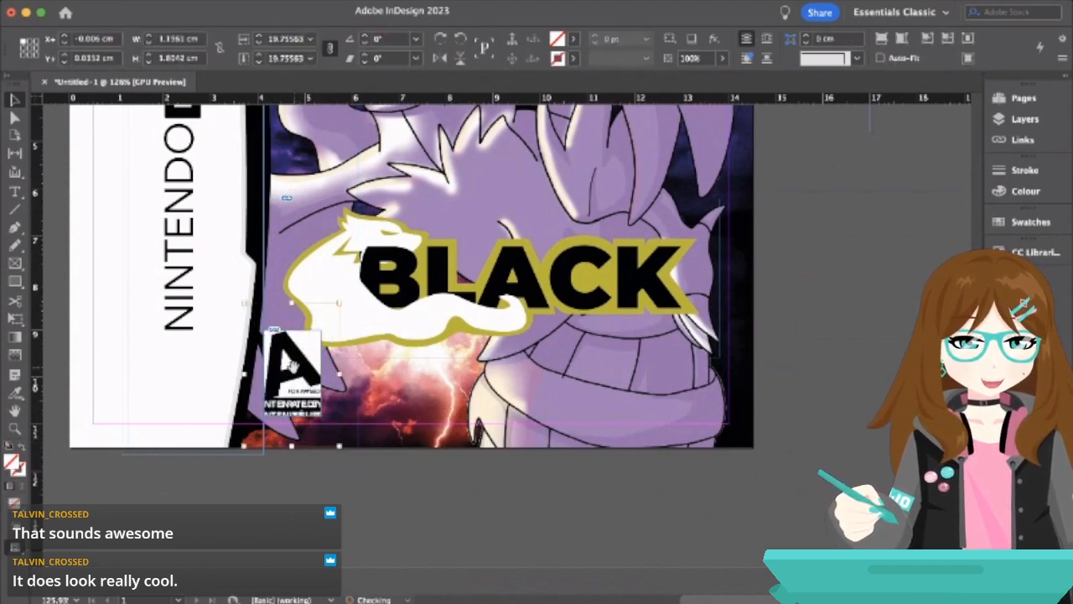
{"action": "key", "text": "super+z"}
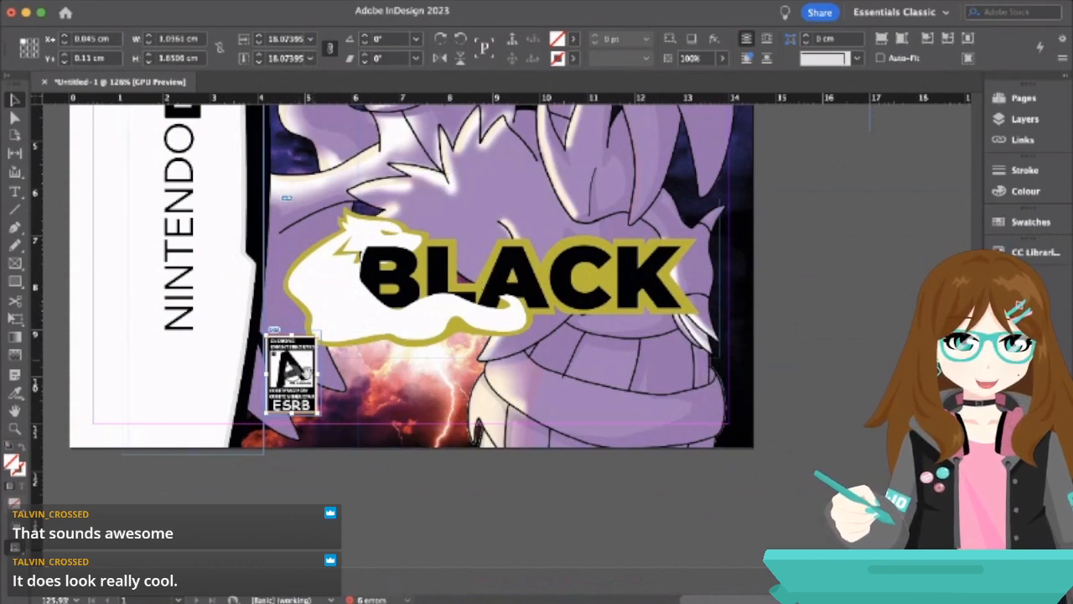
{"action": "key", "text": "super+z"}
{"action": "key", "text": "super+z"}
{"action": "key", "text": "super+z"}
{"action": "key", "text": "super+z"}
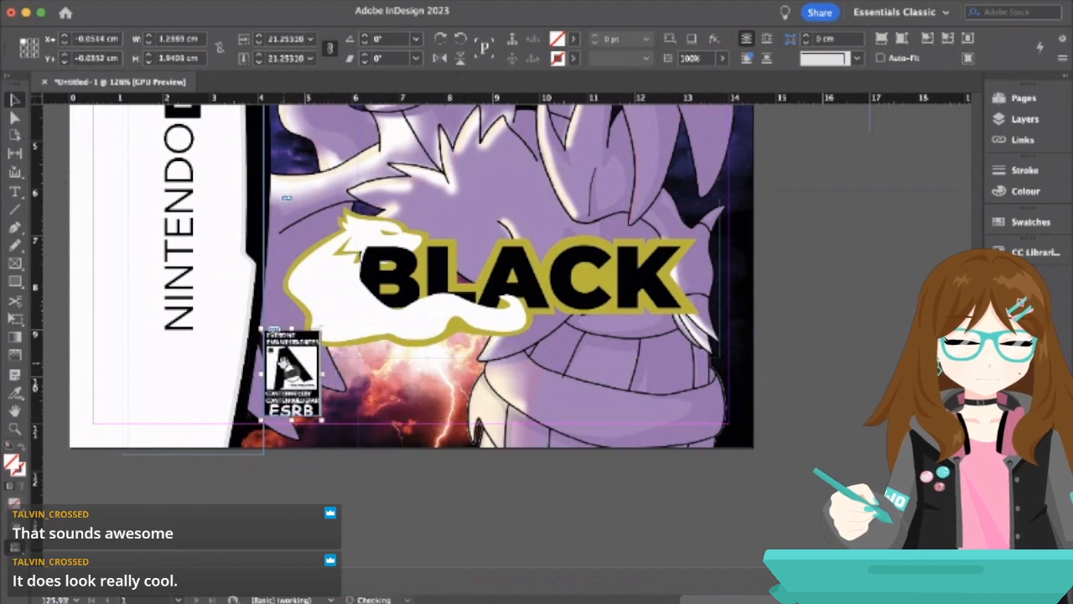
{"action": "key", "text": "super+z"}
{"action": "left_click", "coordinate": [886, 347]}
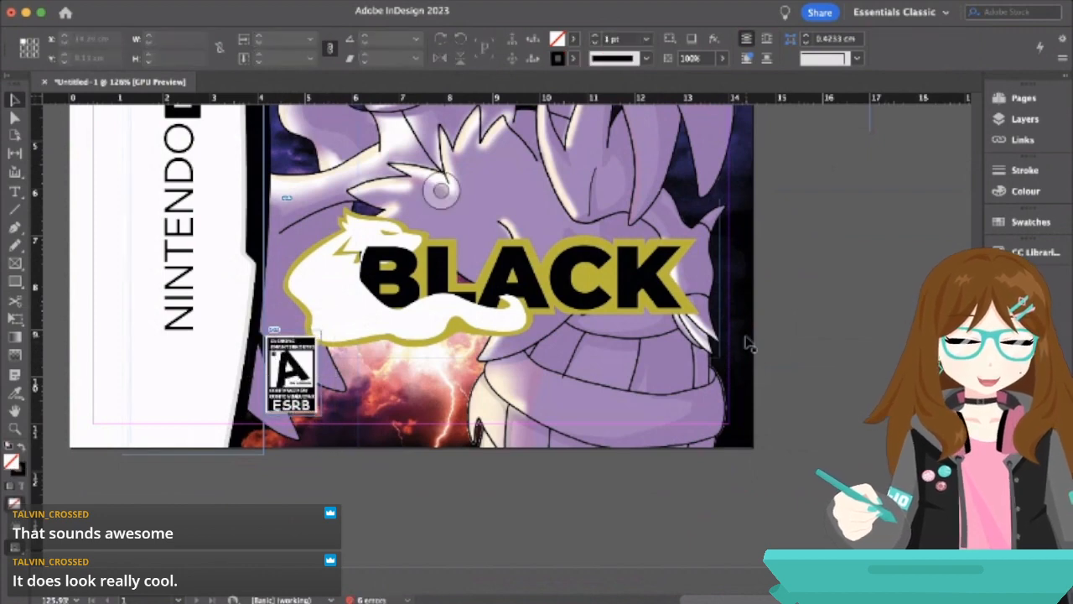
- Move the BLACK logo slightly upward on the cover, away from the rating label
{"action": "scroll", "coordinate": [748, 343], "scroll_direction": "up", "scroll_amount": 5}
{"action": "scroll", "coordinate": [748, 343], "scroll_direction": "down", "scroll_amount": 1}
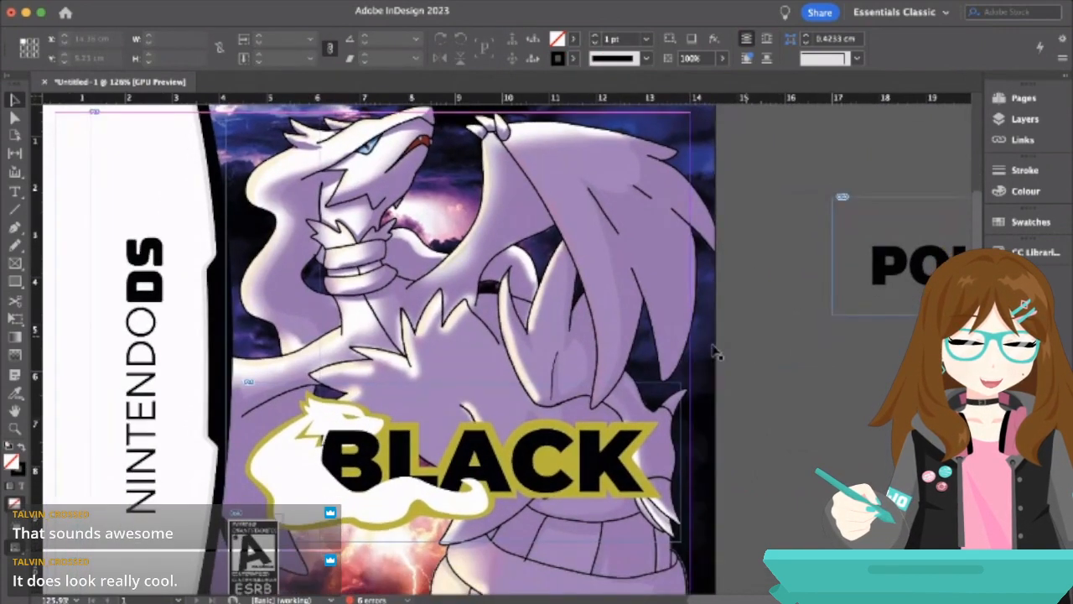
{"action": "left_click", "coordinate": [542, 457]}
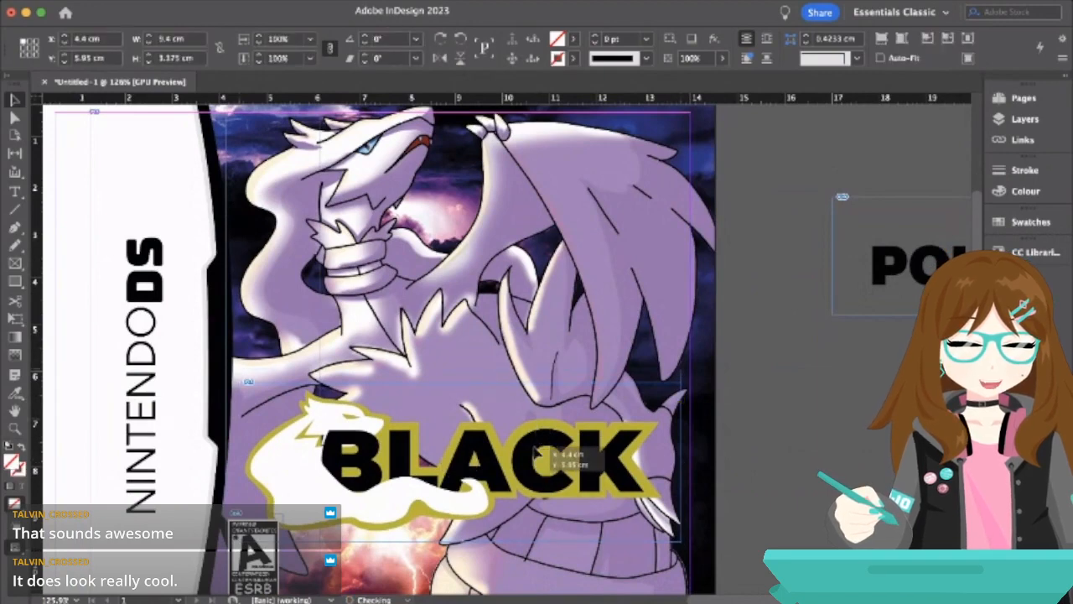
{"action": "left_click_drag", "start_coordinate": [539, 466], "coordinate": [539, 453]}
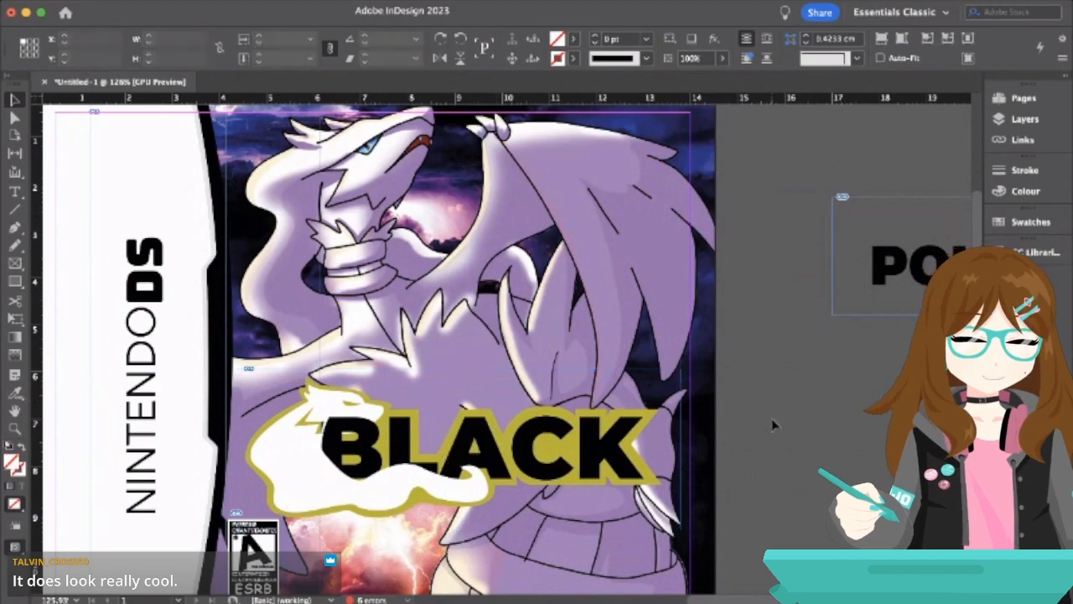
- Shrink the POKÉMON logo inside its frame and tighten the frame around it to 4.6 × 1.09 cm
{"action": "left_click", "coordinate": [881, 270]}
{"action": "scroll", "coordinate": [878, 286], "scroll_direction": "right", "scroll_amount": 5}
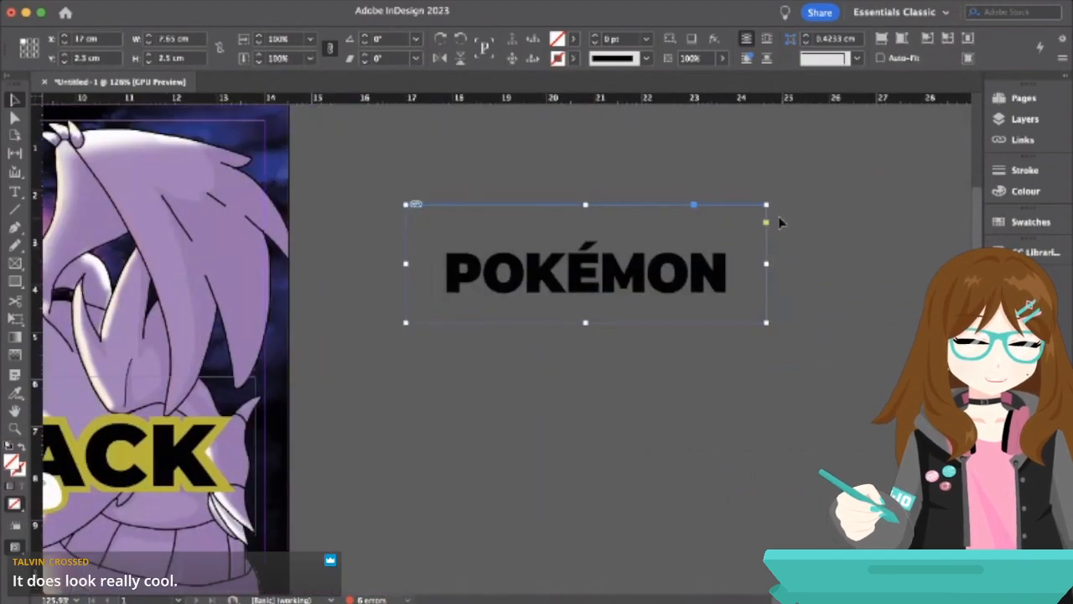
{"action": "left_click_drag", "start_coordinate": [766, 263], "coordinate": [665, 274]}
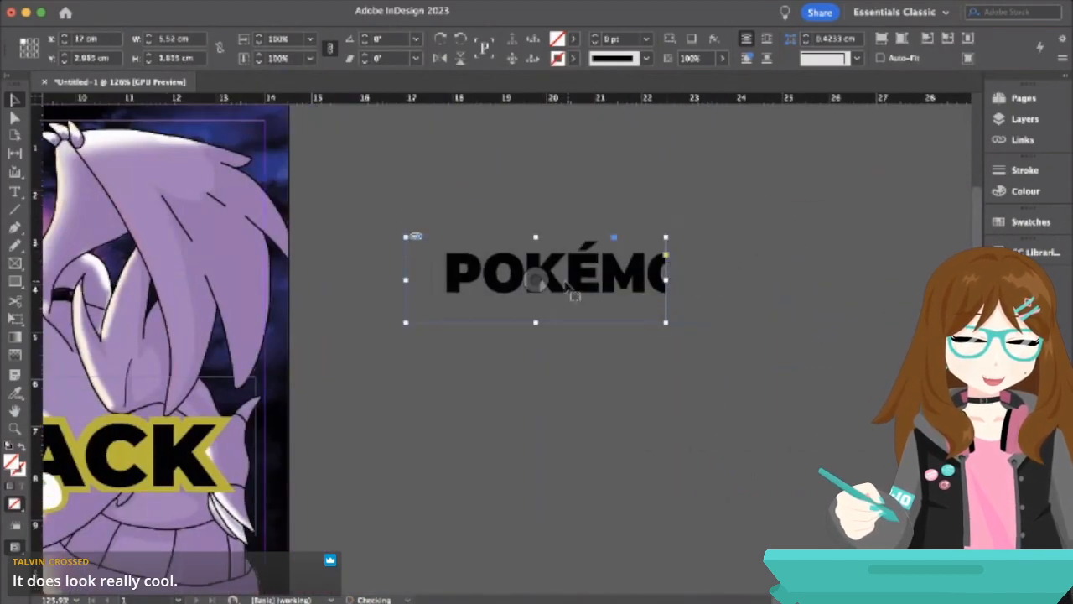
{"action": "left_click_drag", "start_coordinate": [533, 282], "coordinate": [537, 311]}
{"action": "left_click", "coordinate": [665, 241]}
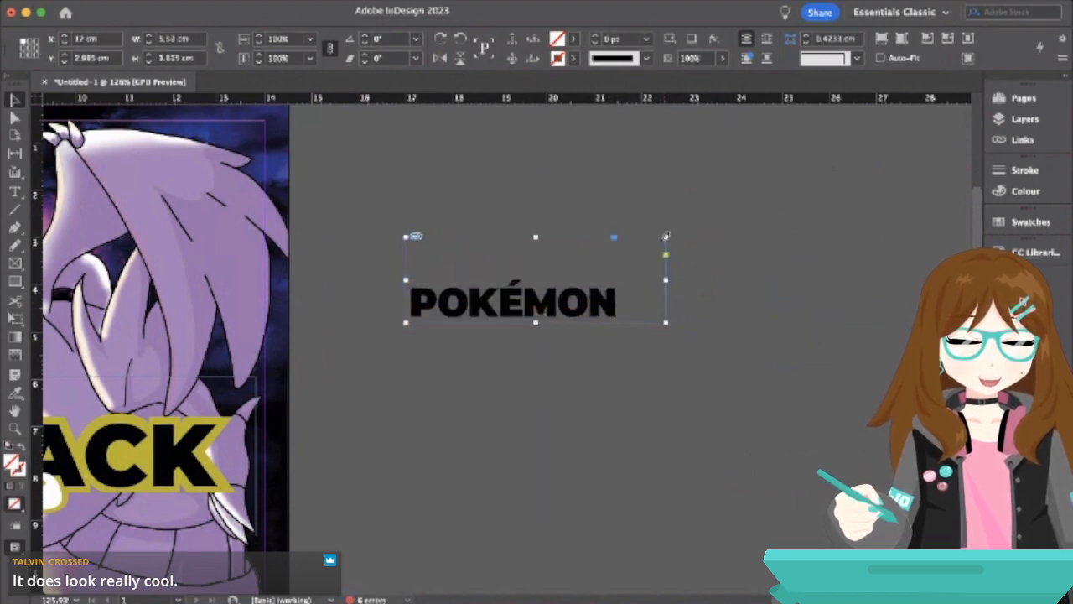
{"action": "left_click_drag", "start_coordinate": [666, 238], "coordinate": [621, 275]}
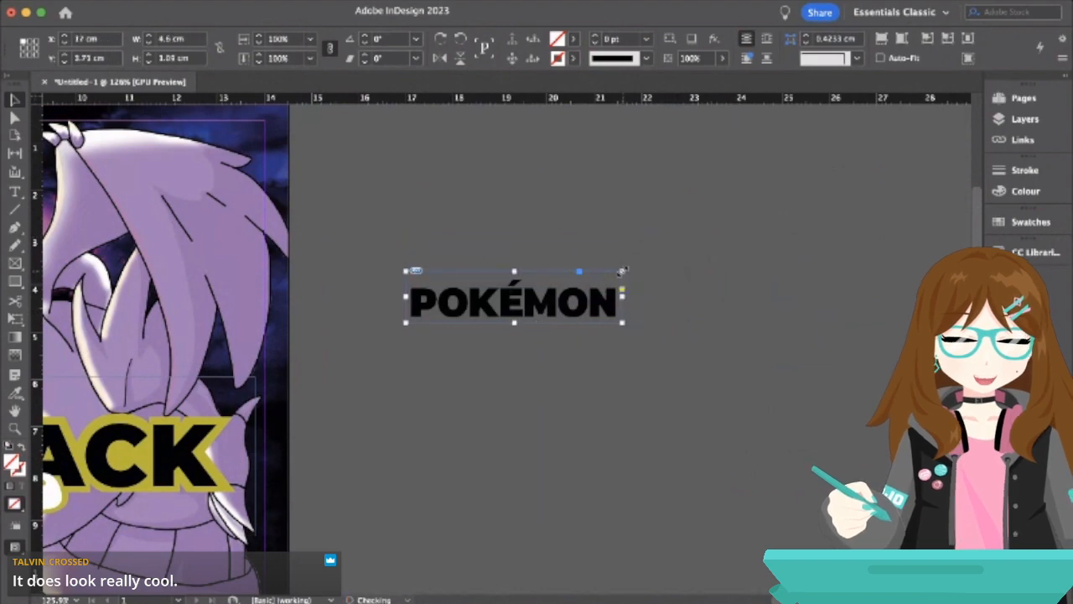
{"action": "left_click", "coordinate": [781, 273]}
- Move the POKÉMON logo from the pasteboard onto the cover, just above the right half of the BLACK logo
{"action": "scroll", "coordinate": [782, 273], "scroll_direction": "down", "scroll_amount": 5}
{"action": "scroll", "coordinate": [781, 273], "scroll_direction": "left", "scroll_amount": 4}
{"action": "scroll", "coordinate": [781, 273], "scroll_direction": "up", "scroll_amount": 5}
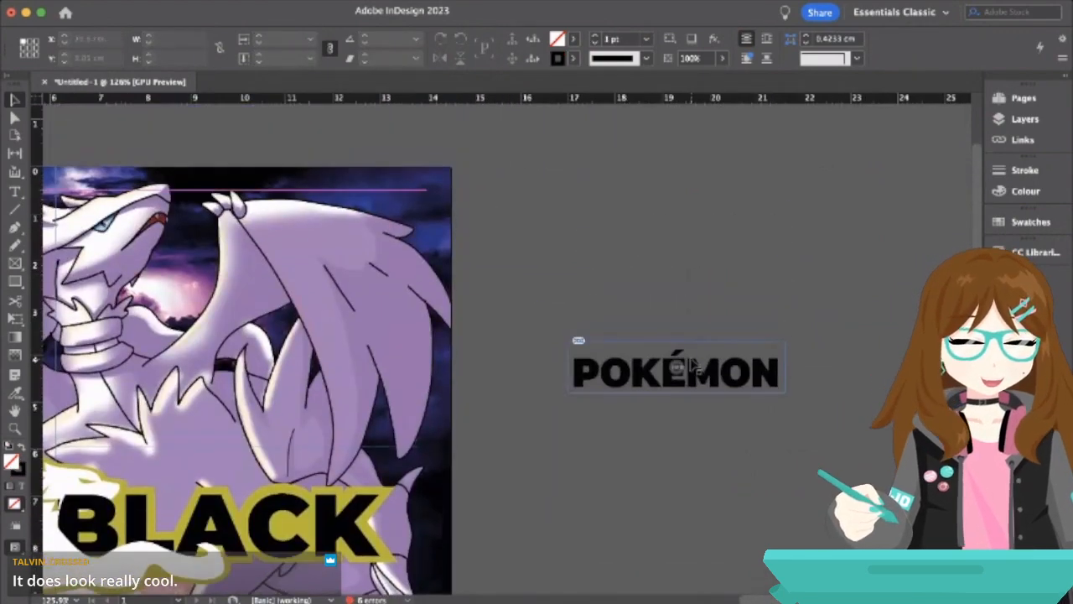
{"action": "left_click", "coordinate": [689, 367]}
{"action": "scroll", "coordinate": [759, 259], "scroll_direction": "down", "scroll_amount": 5}
{"action": "scroll", "coordinate": [759, 259], "scroll_direction": "left", "scroll_amount": 3}
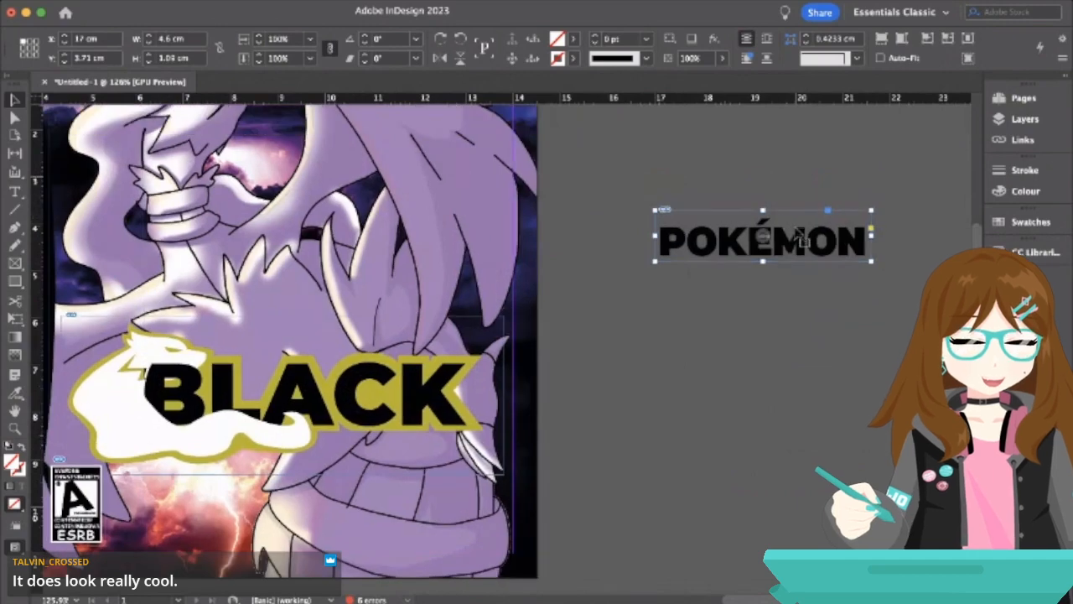
{"action": "left_click_drag", "start_coordinate": [785, 220], "coordinate": [422, 337]}
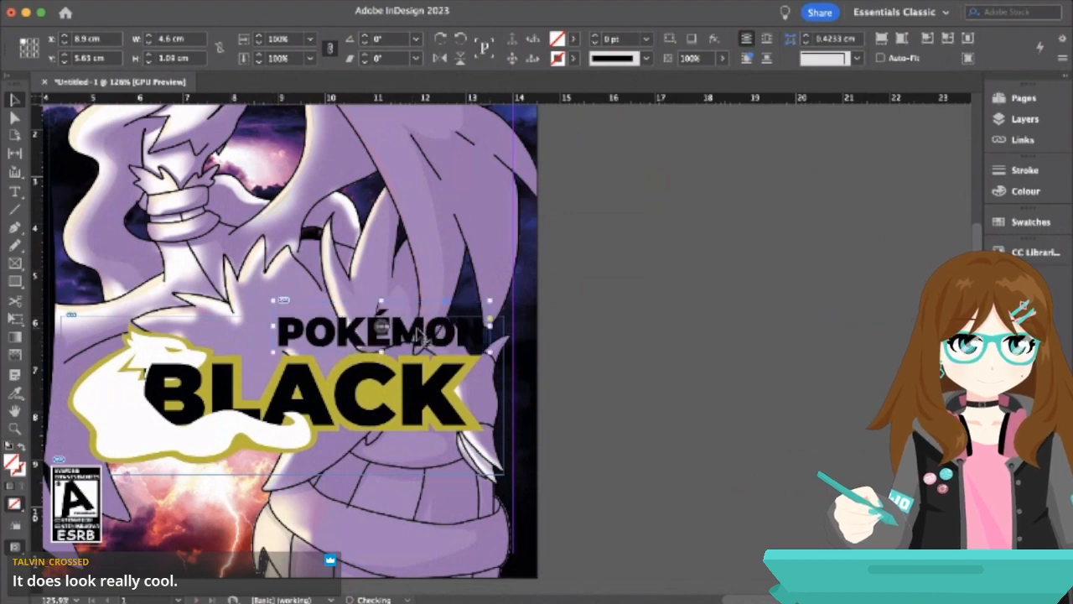
- Nudge the POKÉMON logo slightly left to X 8.85 cm for closer alignment with the BLACK logo's end
{"action": "left_click", "coordinate": [629, 332]}
{"action": "scroll", "coordinate": [438, 329], "scroll_direction": "up", "scroll_amount": 5}
{"action": "scroll", "coordinate": [438, 331], "scroll_direction": "up", "scroll_amount": 2}
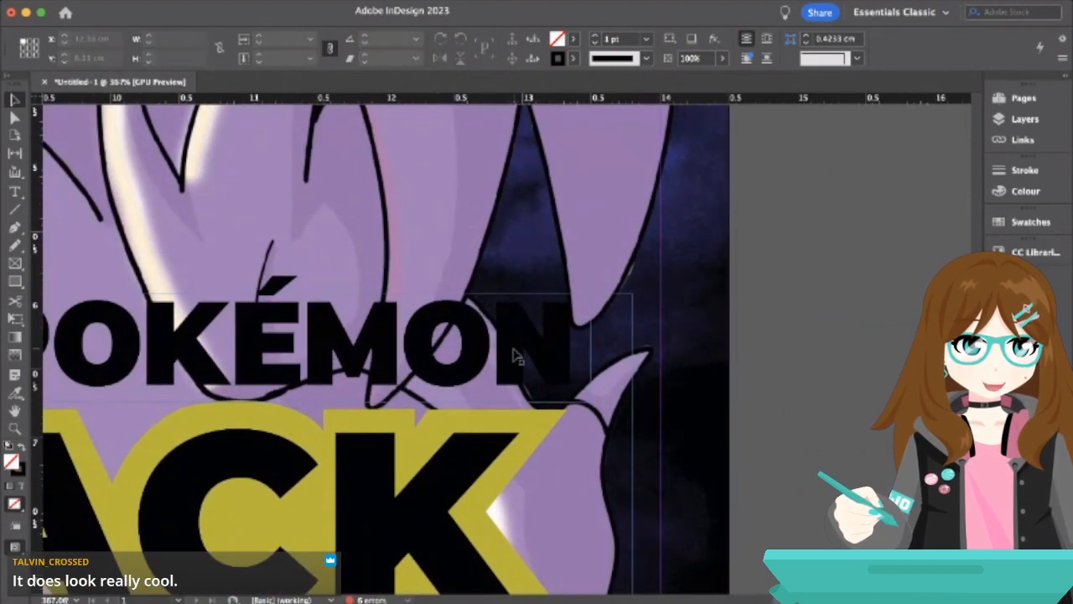
{"action": "left_click", "coordinate": [530, 356]}
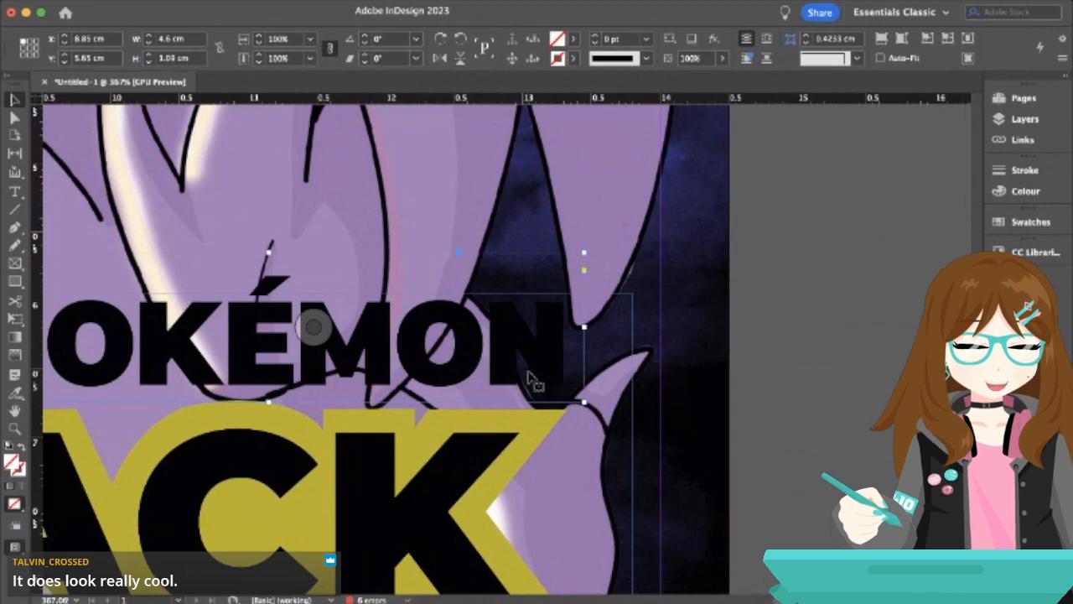
{"action": "scroll", "coordinate": [543, 409], "scroll_direction": "down", "scroll_amount": 2}
{"action": "scroll", "coordinate": [544, 409], "scroll_direction": "down", "scroll_amount": 2}
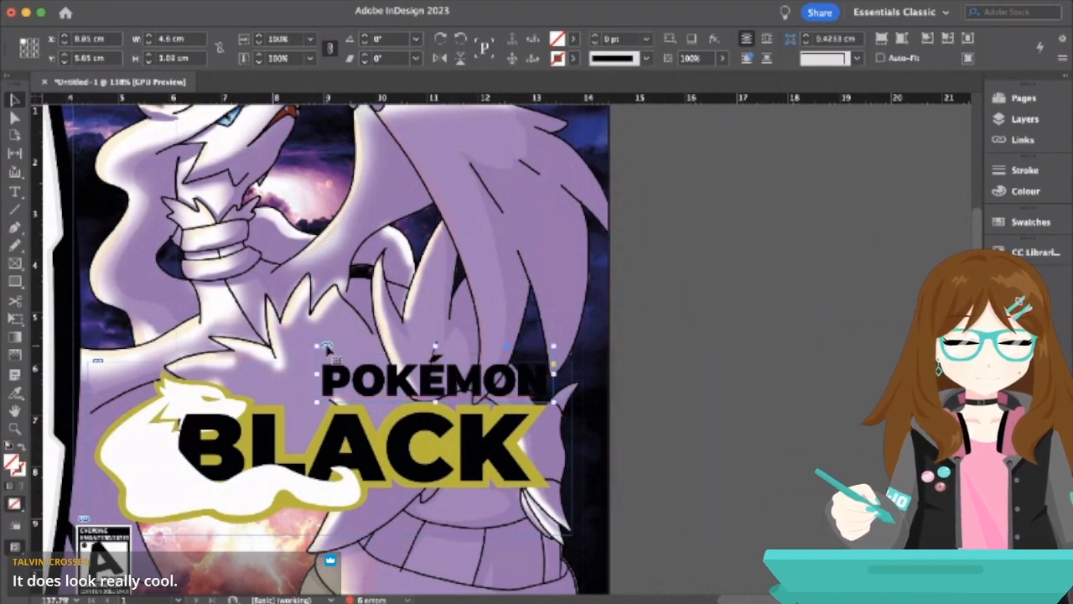
- Duplicate the BLACK logo onto the pasteboard to the left of the cover
{"action": "scroll", "coordinate": [328, 425], "scroll_direction": "left", "scroll_amount": 3}
{"action": "scroll", "coordinate": [329, 425], "scroll_direction": "down", "scroll_amount": 2}
{"action": "scroll", "coordinate": [329, 425], "scroll_direction": "up", "scroll_amount": 5}
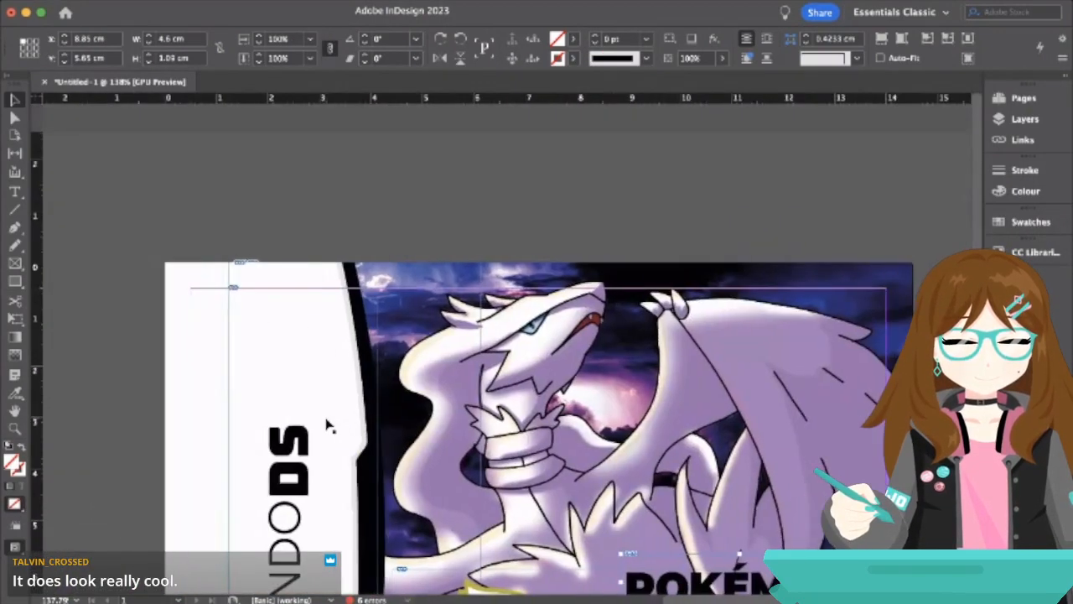
{"action": "scroll", "coordinate": [329, 425], "scroll_direction": "down", "scroll_amount": 5}
{"action": "scroll", "coordinate": [328, 425], "scroll_direction": "left", "scroll_amount": 3}
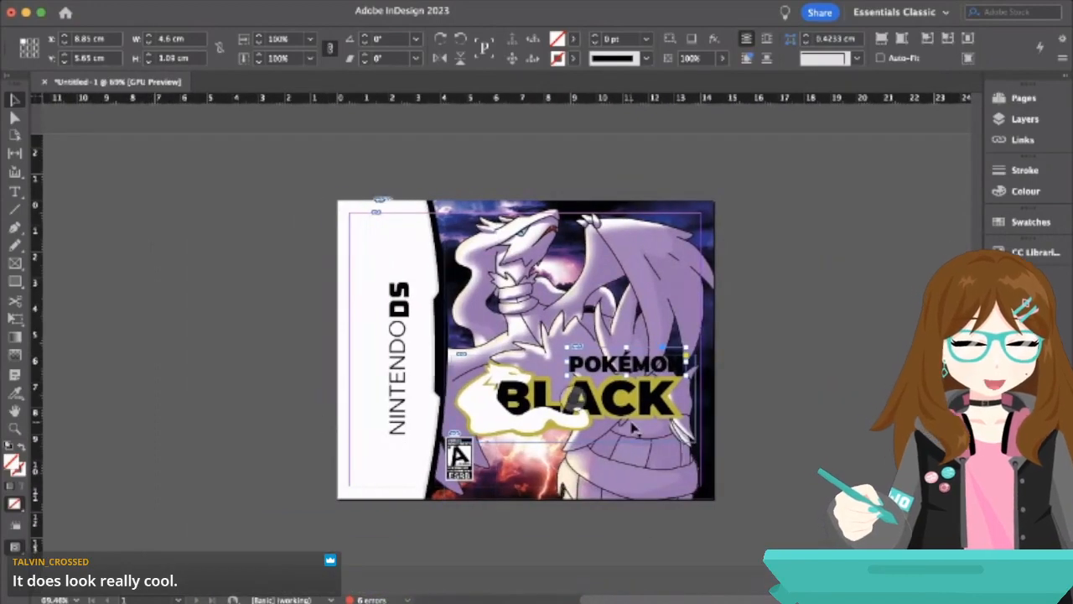
{"action": "left_click", "coordinate": [630, 423]}
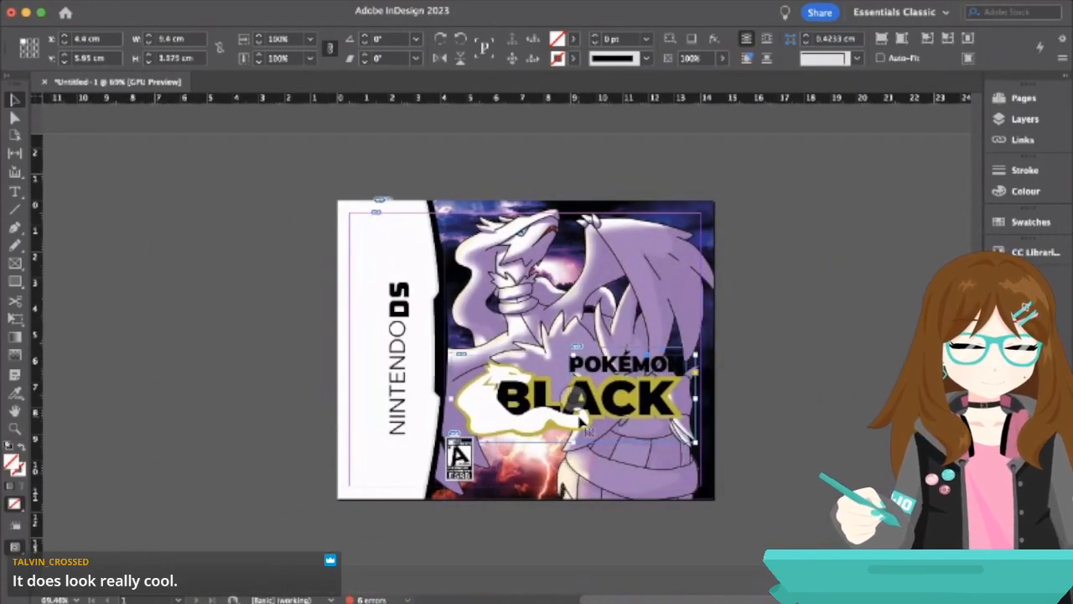
{"action": "left_click_drag", "start_coordinate": [584, 423], "coordinate": [143, 317]}
- Scale the copied BLACK logo inside its frame to about 15.13% and reduce the frame to 6.95 × 2.675 cm
{"action": "double_click", "coordinate": [180, 303]}
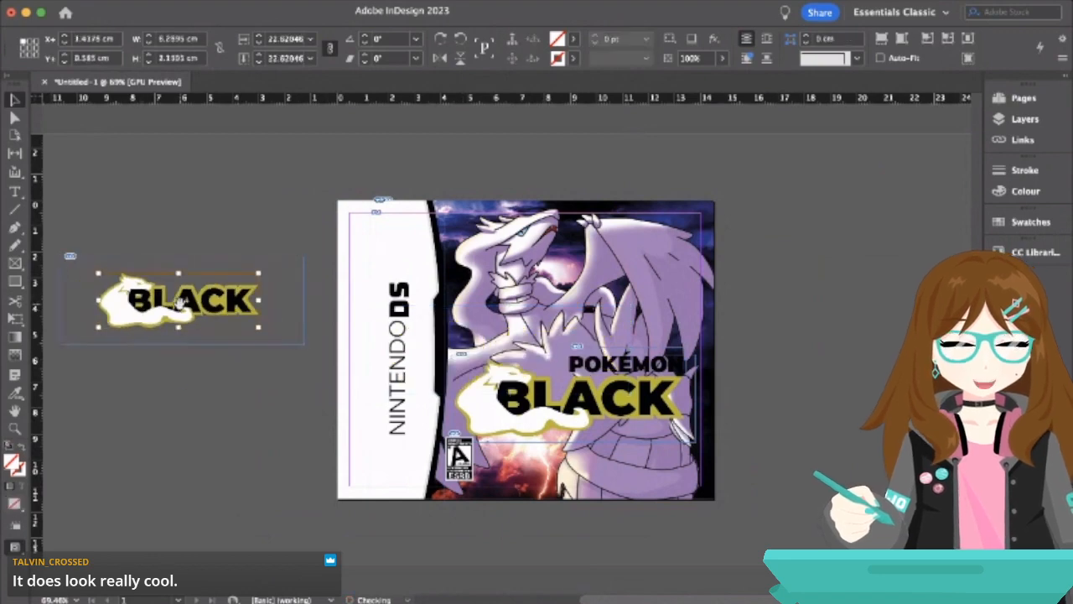
{"action": "key", "text": "alt+super+comma"}
{"action": "key", "text": "alt+super+comma"}
{"action": "key", "text": "alt+super+comma"}
{"action": "key", "text": "alt+super+comma"}
{"action": "key", "text": "alt+super+comma"}
{"action": "key", "text": "alt+super+comma"}
{"action": "key", "text": "alt+super+comma"}
{"action": "key", "text": "alt+super+comma"}
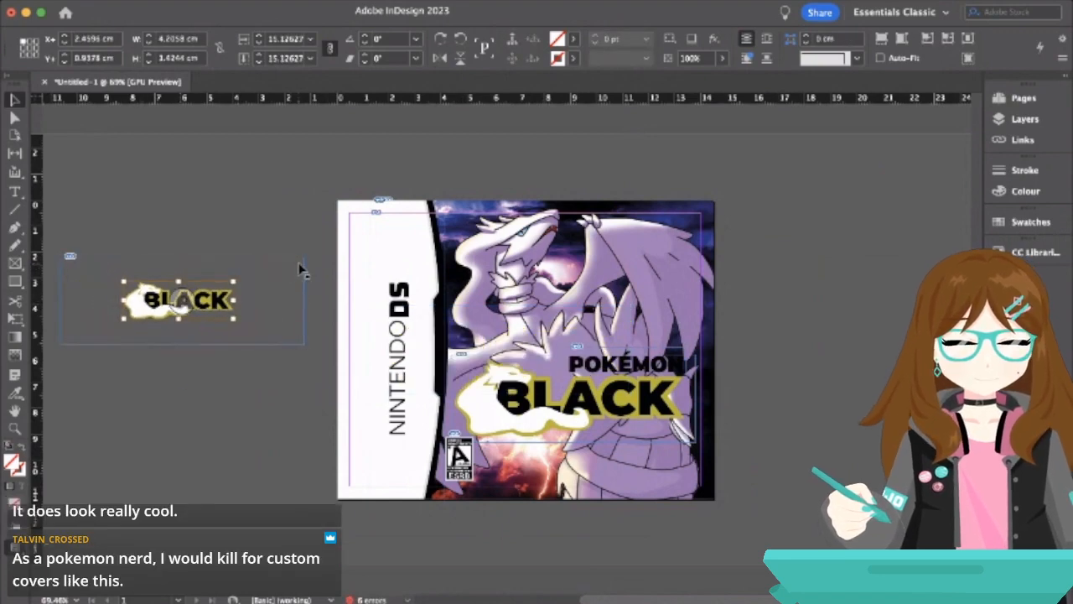
{"action": "left_click", "coordinate": [302, 260]}
{"action": "left_click_drag", "start_coordinate": [303, 258], "coordinate": [241, 275]}
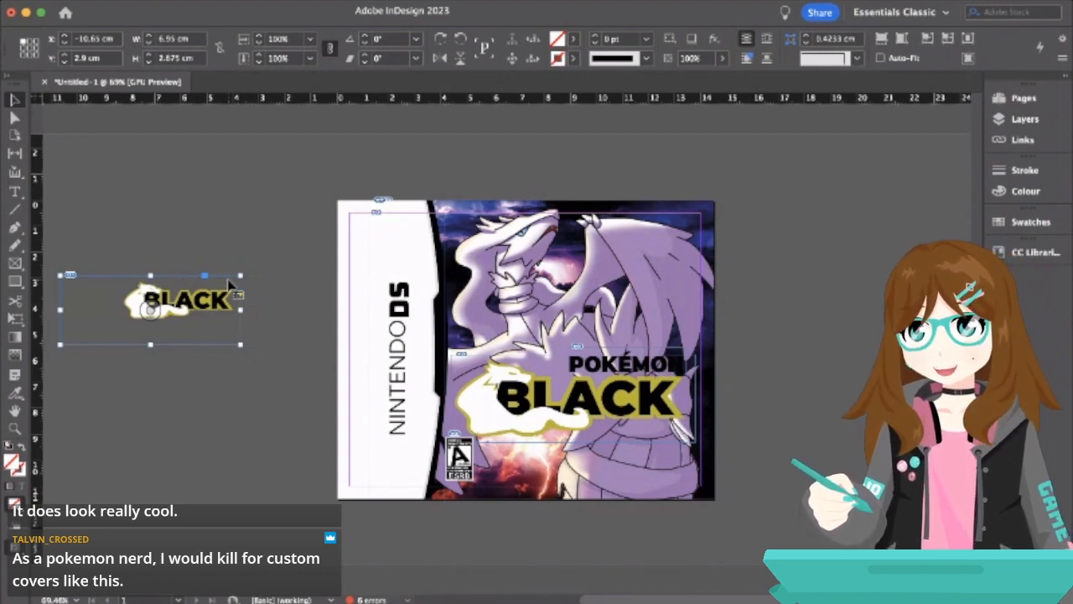
- Extend the background picture's frame to the page's left edge, at X 0 cm and 14.5 cm wide
{"action": "left_click", "coordinate": [649, 212]}
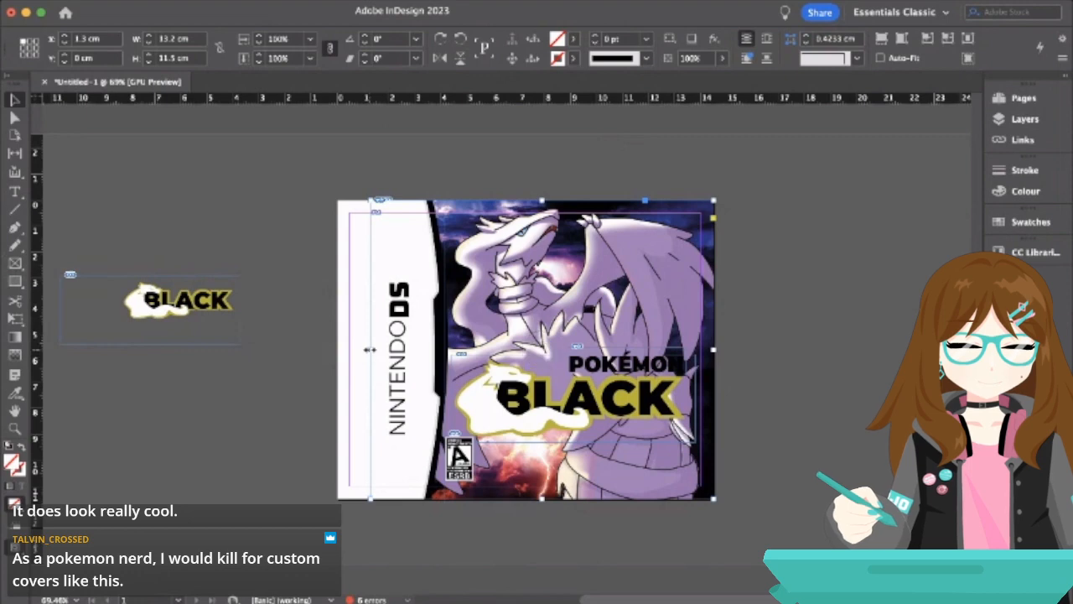
{"action": "left_click_drag", "start_coordinate": [370, 349], "coordinate": [336, 349]}
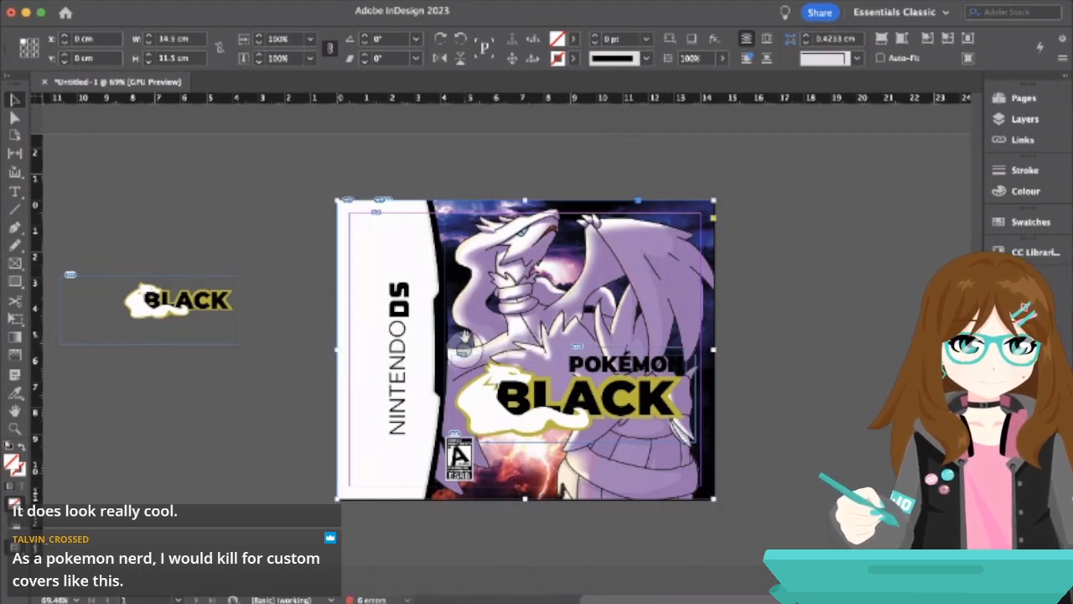
{"action": "left_click", "coordinate": [508, 179]}
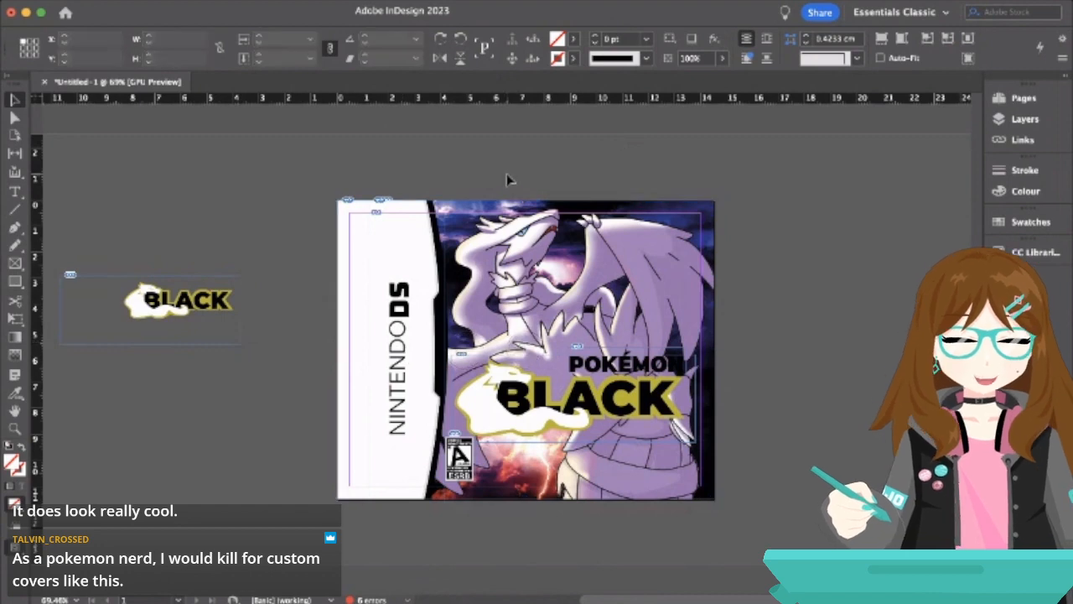
{"action": "left_click", "coordinate": [680, 214]}
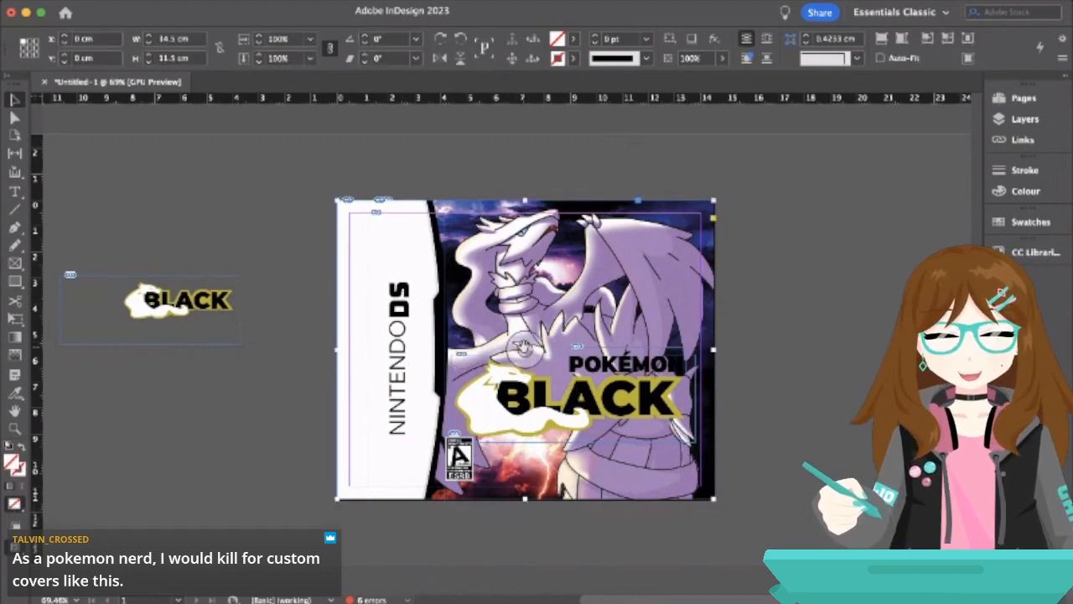
{"action": "scroll", "coordinate": [521, 346], "scroll_direction": "up", "scroll_amount": 3}
{"action": "scroll", "coordinate": [522, 346], "scroll_direction": "down", "scroll_amount": 1}
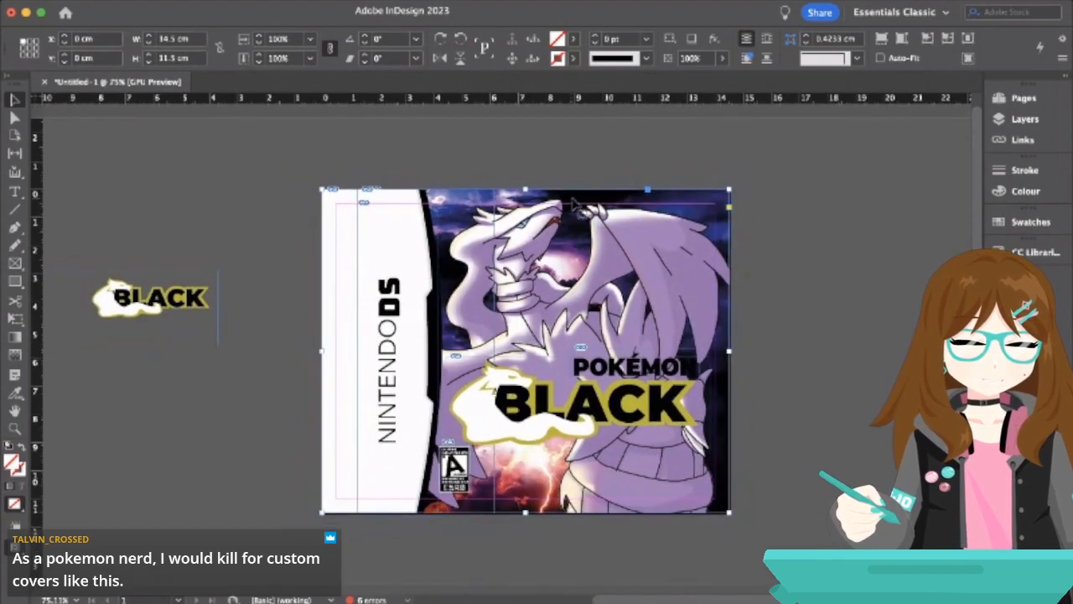
{"action": "left_click", "coordinate": [545, 409]}
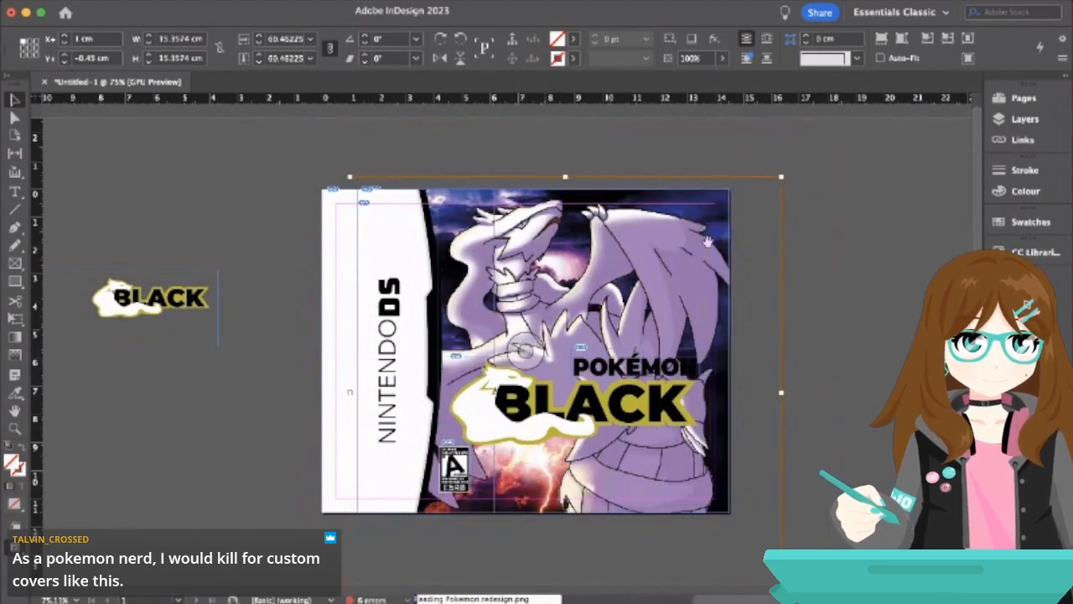
{"action": "left_click", "coordinate": [831, 196]}
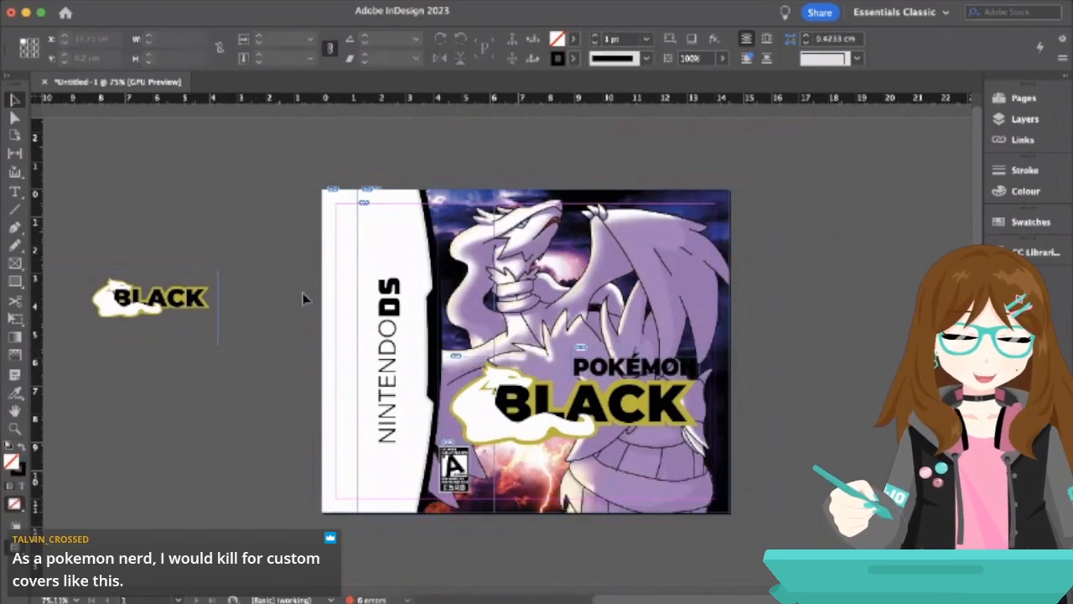
{"action": "left_click", "coordinate": [134, 305]}
{"action": "left_click", "coordinate": [261, 237]}
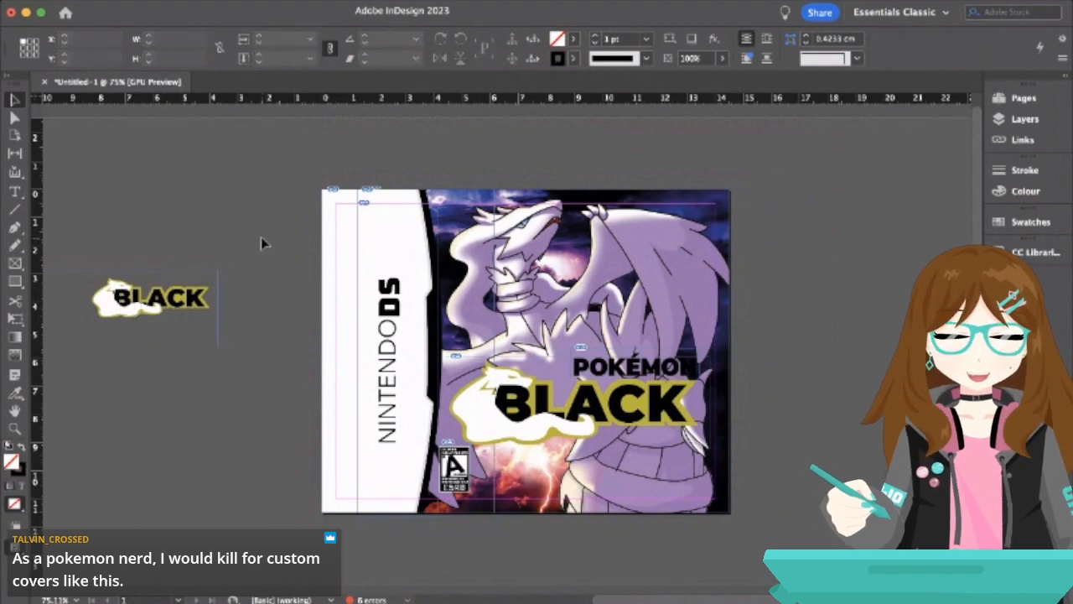
- Draw a full-height rectangle about 1.2 cm wide along the page's left edge, with black fill and no stroke
{"action": "left_click", "coordinate": [14, 283]}
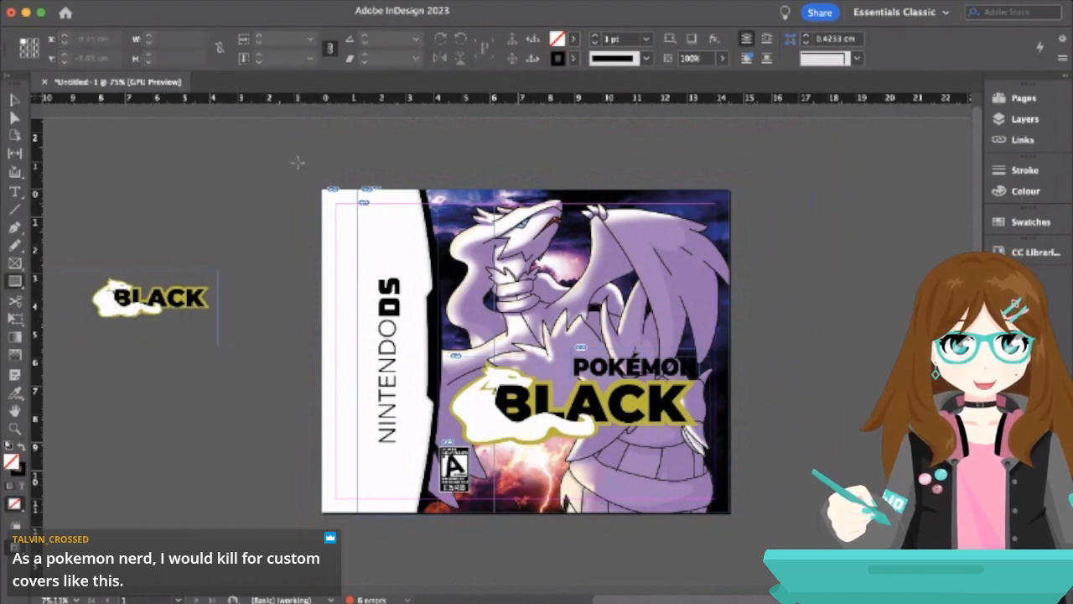
{"action": "left_click_drag", "start_coordinate": [320, 185], "coordinate": [360, 513]}
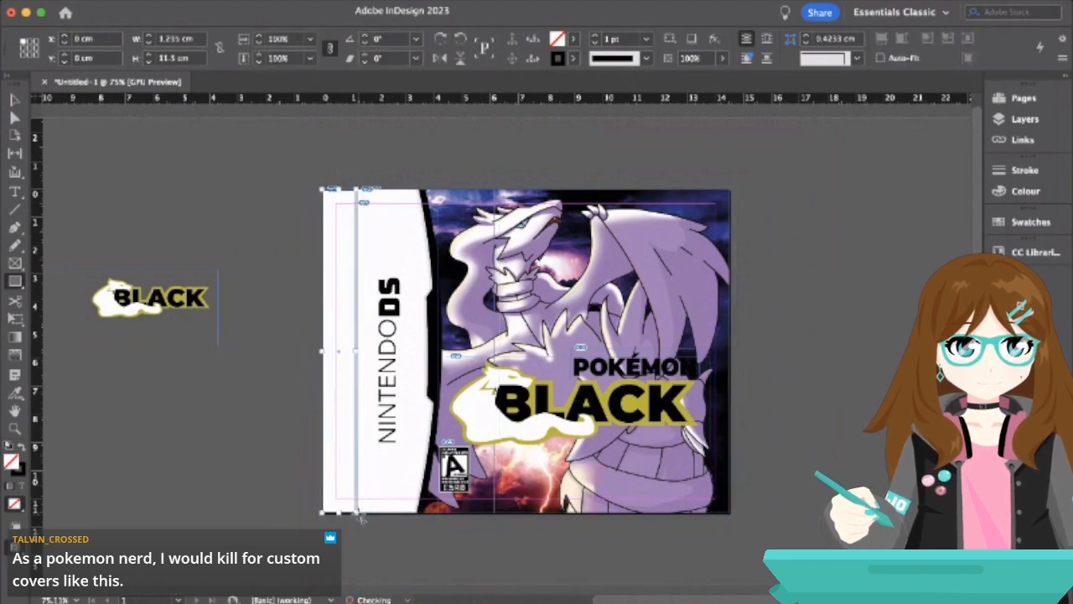
{"action": "left_click", "coordinate": [22, 451]}
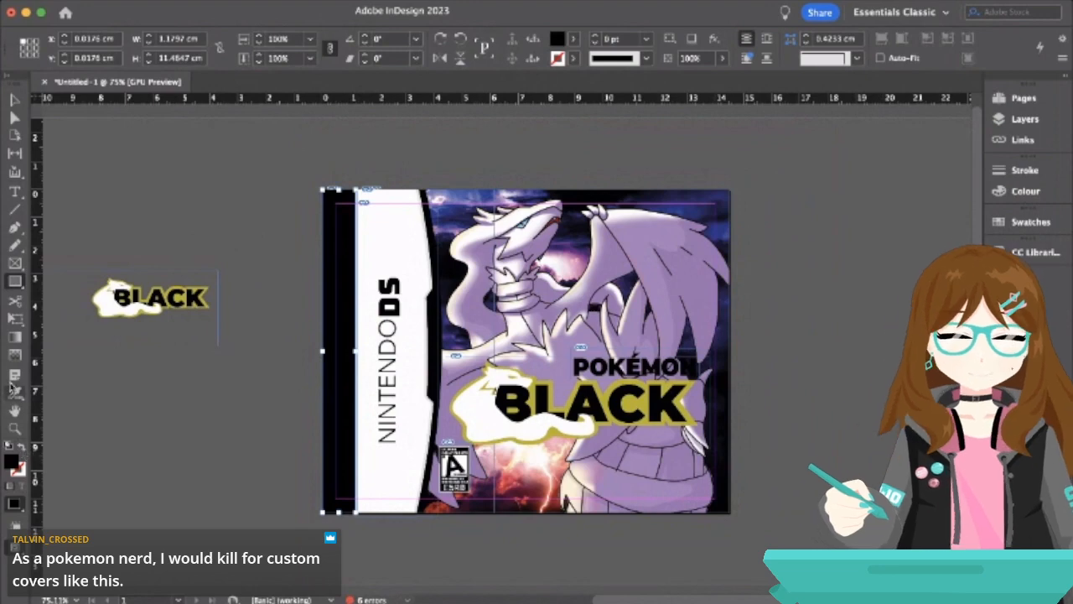
{"action": "left_click", "coordinate": [15, 99]}
{"action": "left_click", "coordinate": [210, 219]}
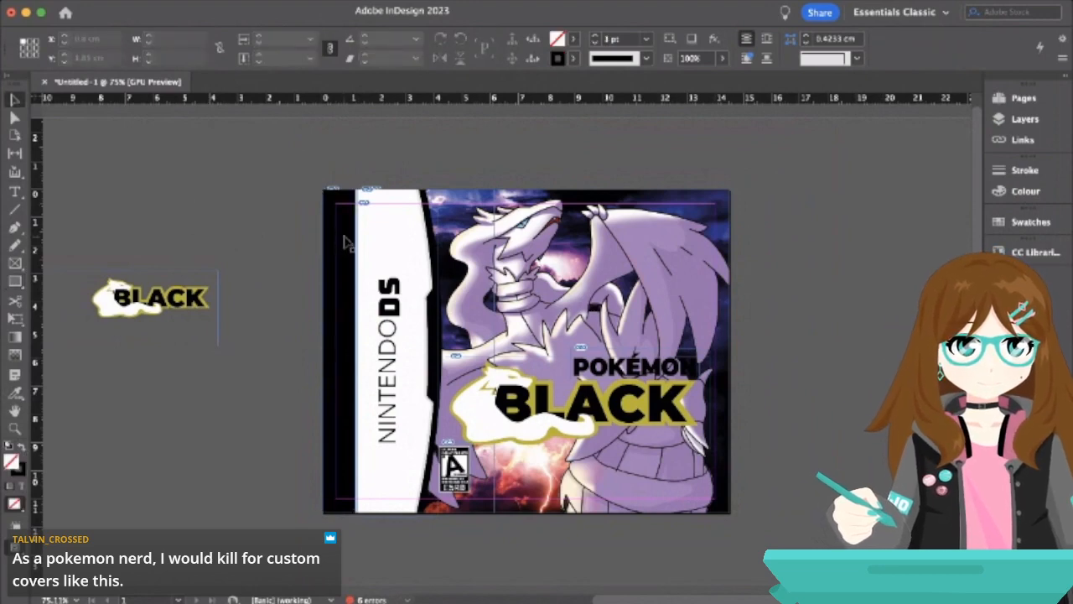
- Widen the black strip slightly under the white side panel and shift the panel left to X 1.125 cm
{"action": "left_click", "coordinate": [347, 251]}
{"action": "left_click_drag", "start_coordinate": [357, 353], "coordinate": [368, 353]}
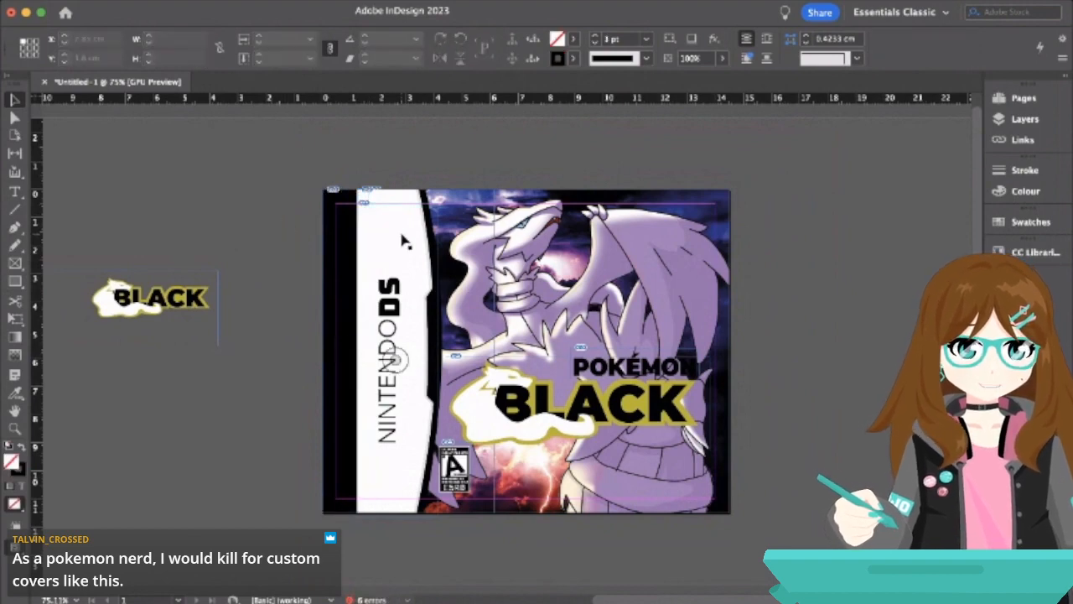
{"action": "left_click", "coordinate": [399, 241]}
{"action": "scroll", "coordinate": [391, 198], "scroll_direction": "up", "scroll_amount": 3}
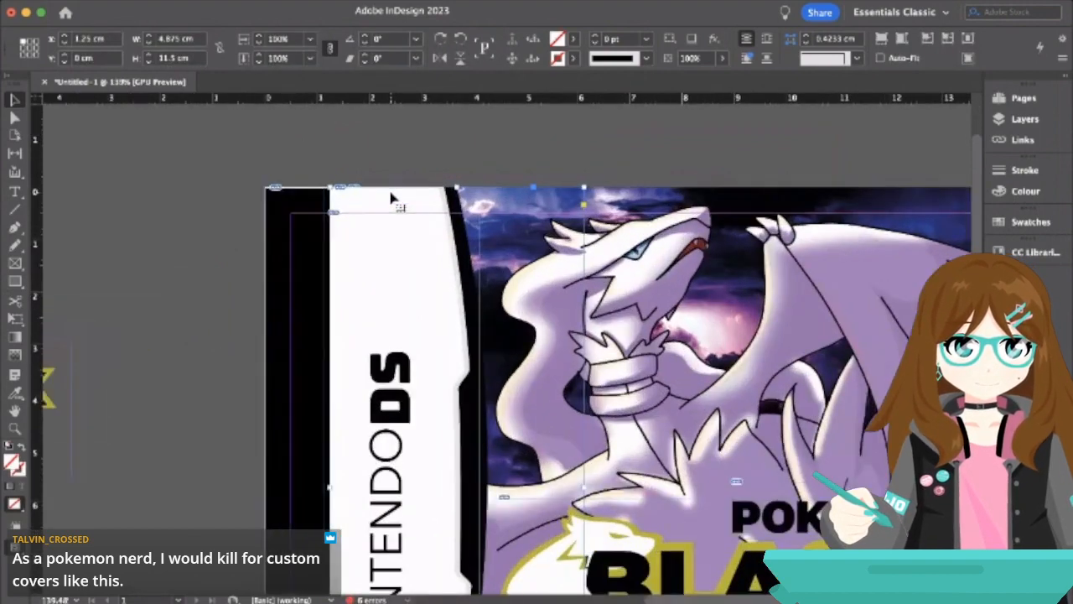
{"action": "left_click_drag", "start_coordinate": [393, 198], "coordinate": [389, 201]}
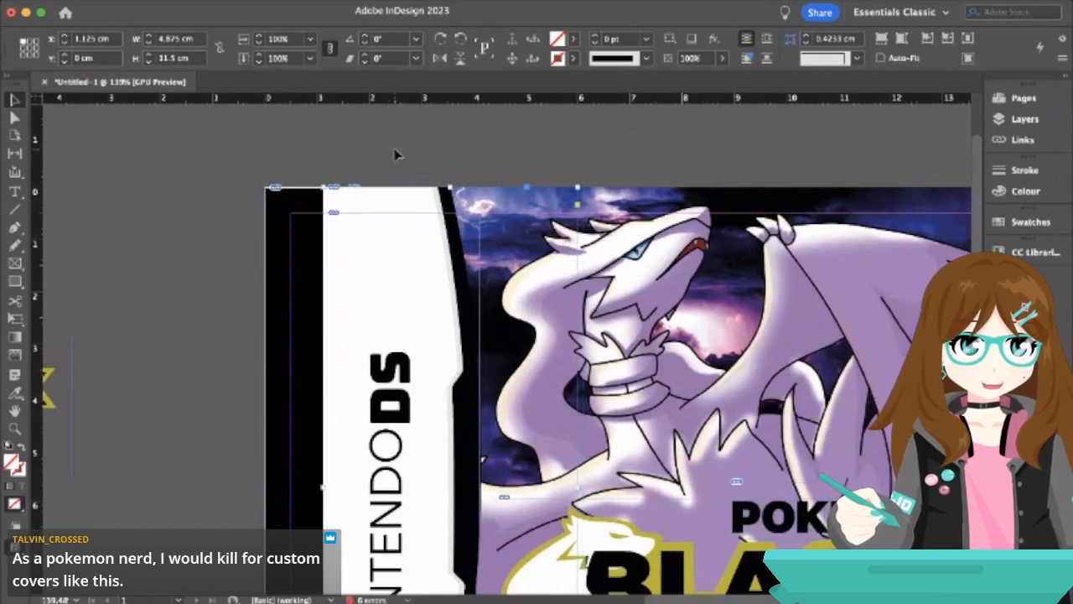
{"action": "left_click", "coordinate": [395, 156]}
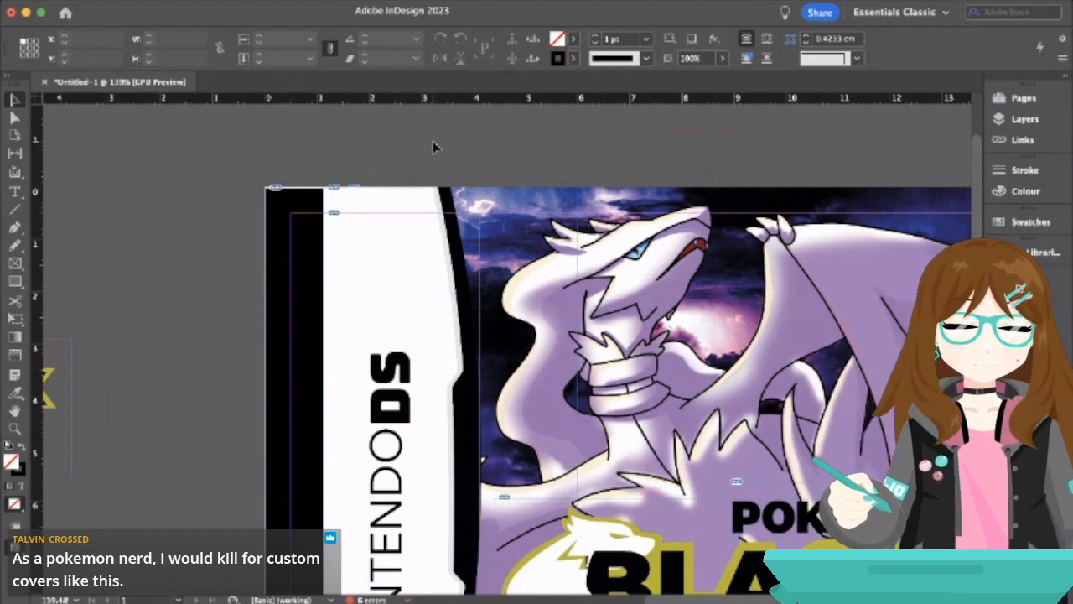
- Extend the background picture frame's left edge past the page to X -0.16 cm
{"action": "scroll", "coordinate": [388, 160], "scroll_direction": "down", "scroll_amount": 5}
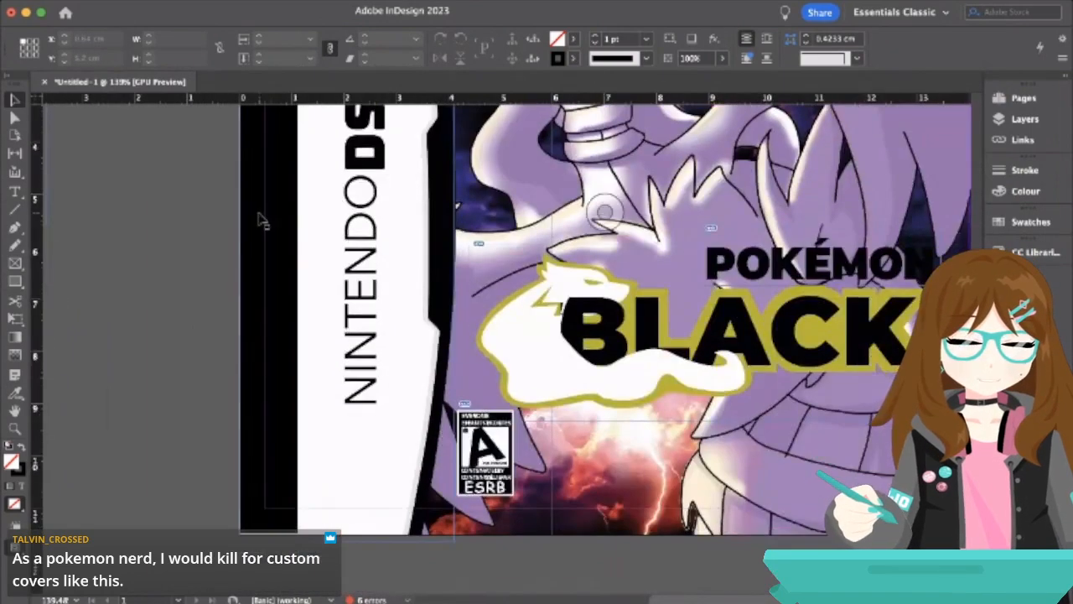
{"action": "left_click", "coordinate": [250, 225]}
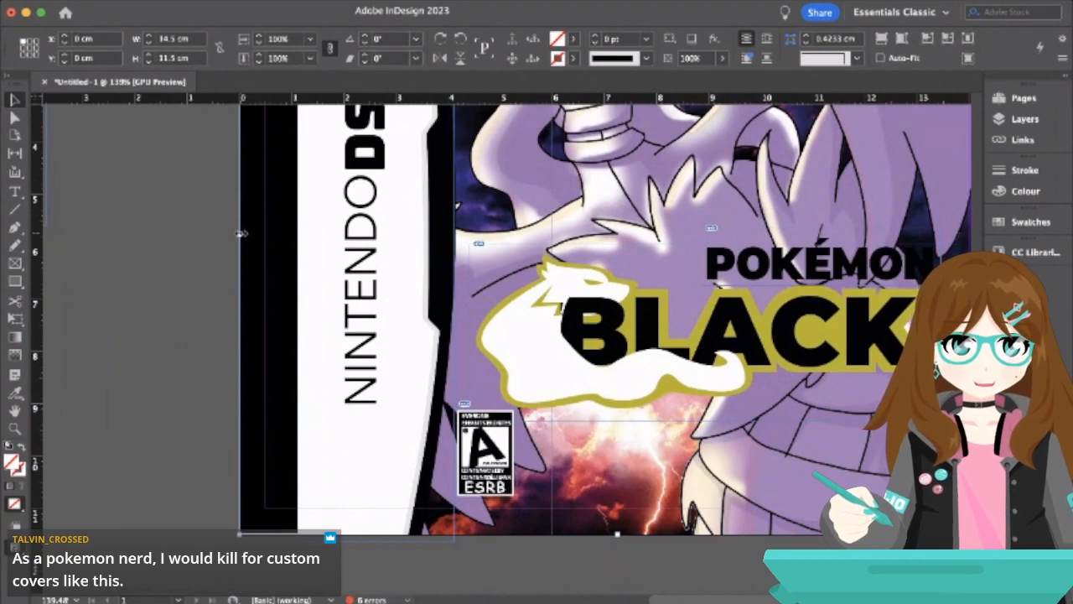
{"action": "left_click_drag", "start_coordinate": [241, 234], "coordinate": [231, 234]}
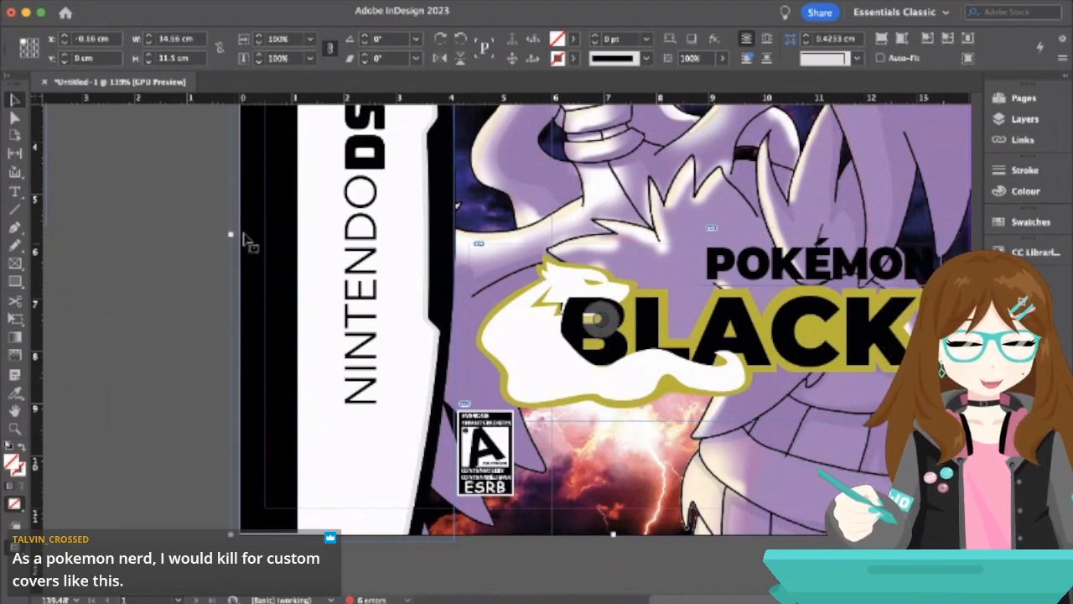
- Pull the background picture frame's left edge back to X 0.08 cm, making the frame 14.42 cm wide
{"action": "left_click_drag", "start_coordinate": [230, 234], "coordinate": [243, 236]}
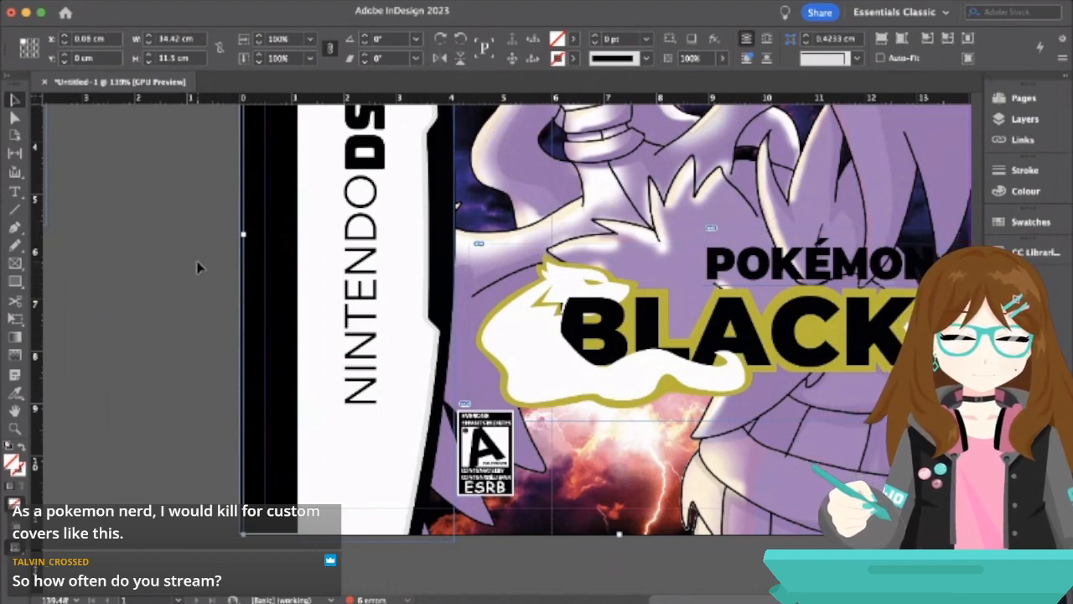
{"action": "left_click", "coordinate": [198, 266]}
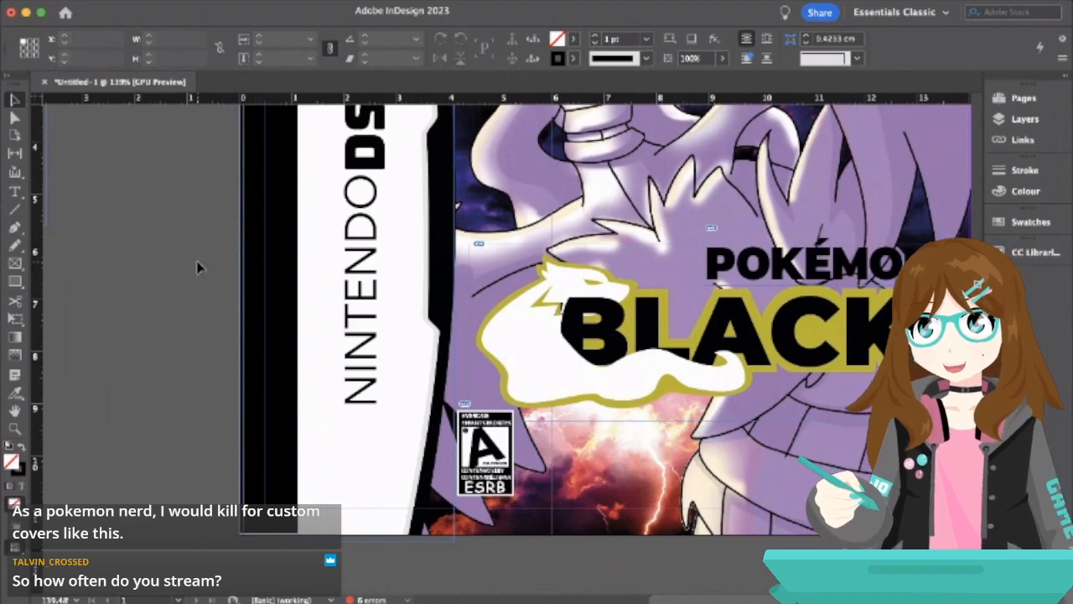
- Crop the frame of the spare BLACK logo on the pasteboard closely around its artwork, to 4.6 cm by 1.815 cm
{"action": "scroll", "coordinate": [366, 285], "scroll_direction": "up", "scroll_amount": 5}
{"action": "scroll", "coordinate": [365, 285], "scroll_direction": "down", "scroll_amount": 6}
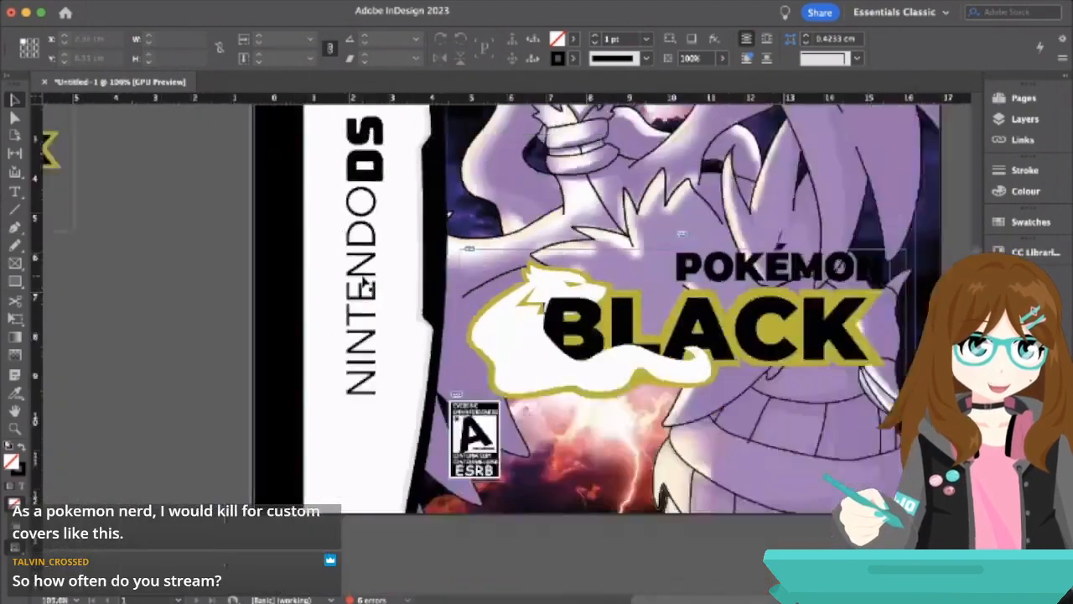
{"action": "scroll", "coordinate": [366, 285], "scroll_direction": "down", "scroll_amount": 2}
{"action": "left_click", "coordinate": [135, 281]}
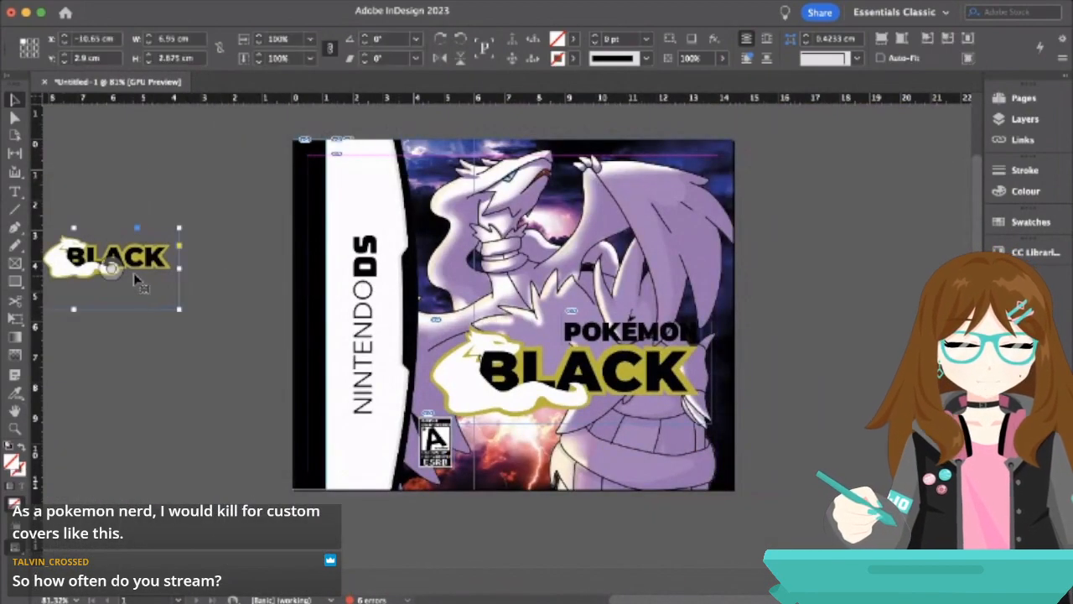
{"action": "left_click_drag", "start_coordinate": [179, 310], "coordinate": [179, 276]}
{"action": "left_click", "coordinate": [134, 292]}
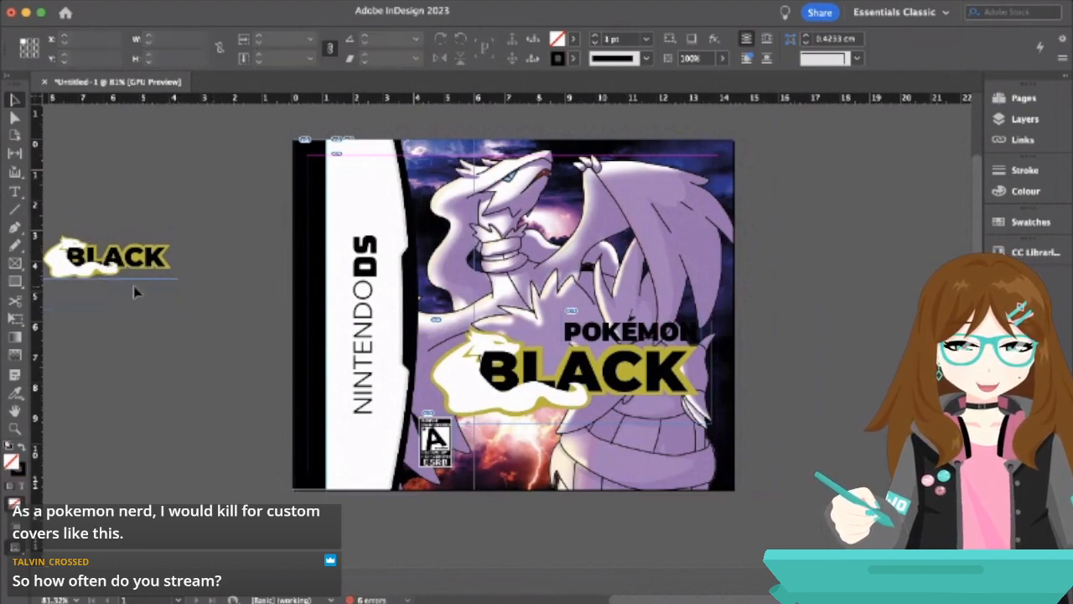
{"action": "left_click", "coordinate": [172, 283]}
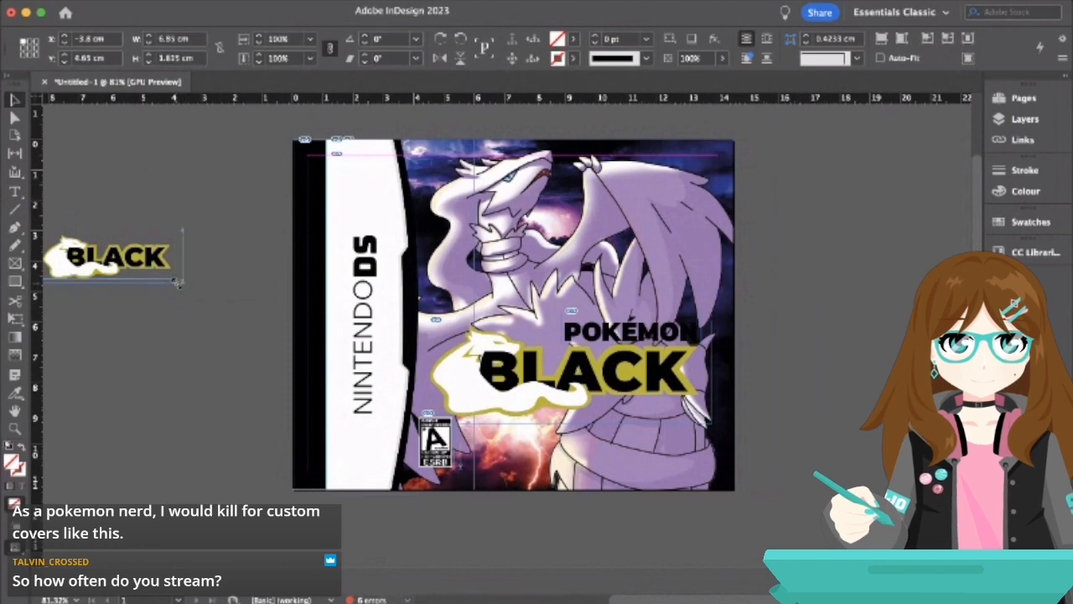
{"action": "scroll", "coordinate": [213, 290], "scroll_direction": "left", "scroll_amount": 10}
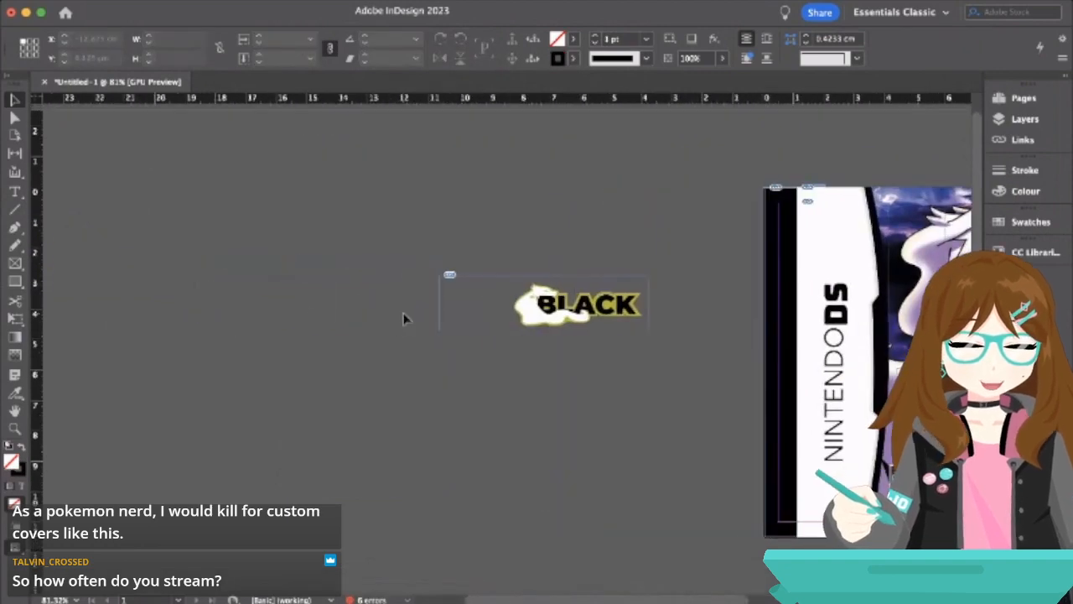
{"action": "left_click", "coordinate": [441, 305]}
{"action": "left_click_drag", "start_coordinate": [441, 305], "coordinate": [508, 304]}
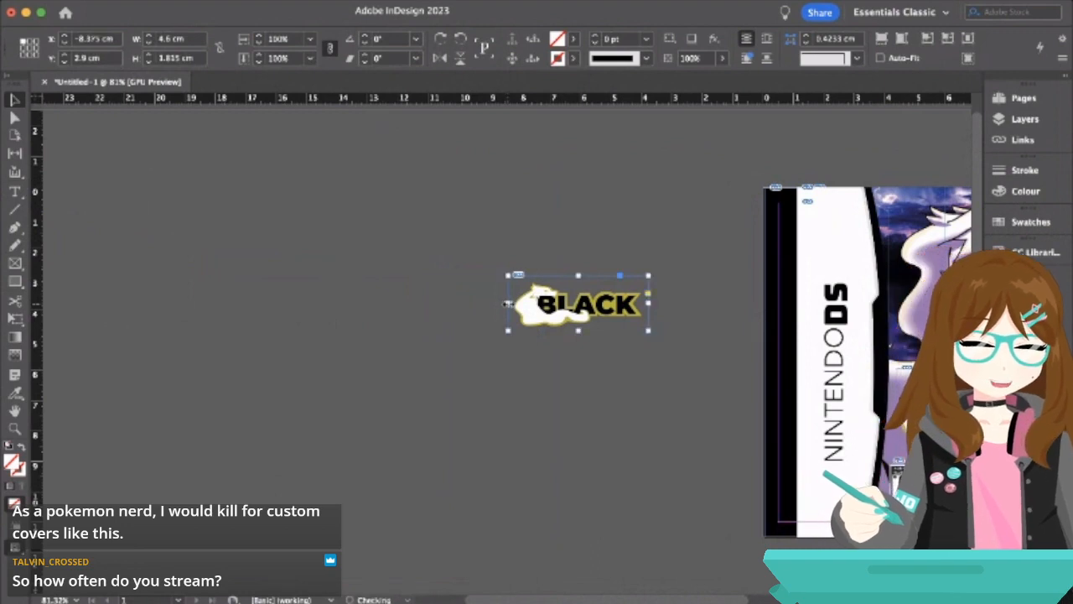
{"action": "left_click", "coordinate": [534, 259]}
{"action": "left_click", "coordinate": [573, 313]}
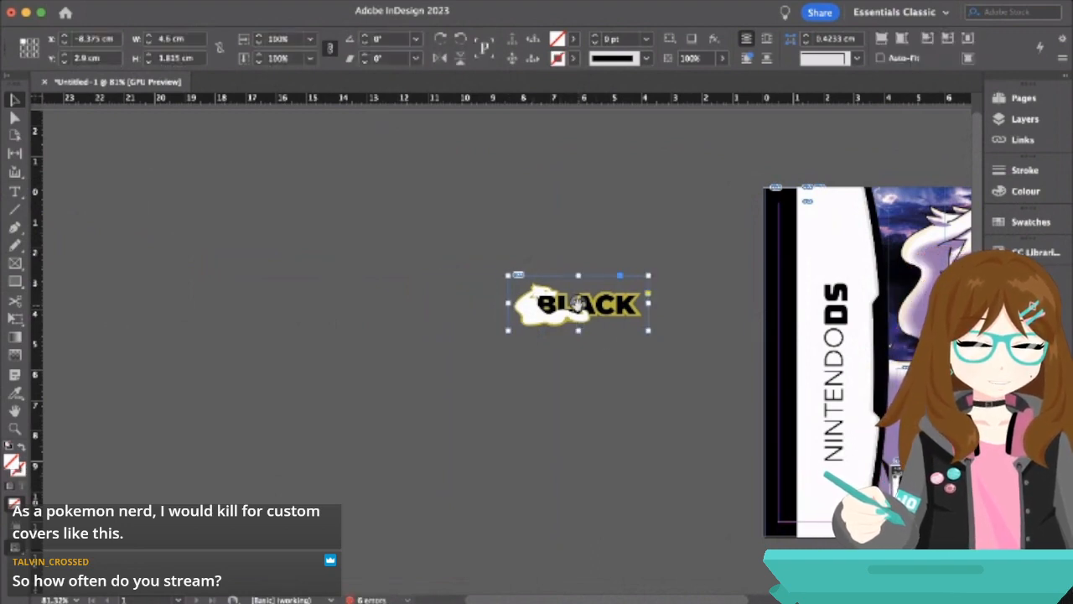
- Shrink the artwork inside the spare BLACK logo's frame to about 12% scale, roughly 3.34 cm wide
{"action": "left_click", "coordinate": [578, 304]}
{"action": "key", "text": "super+comma"}
{"action": "key", "text": "super+comma"}
{"action": "key", "text": "super+comma"}
{"action": "key", "text": "super+comma"}
{"action": "key", "text": "super+comma"}
{"action": "key", "text": "super+comma"}
{"action": "key", "text": "super+comma"}
{"action": "key", "text": "super+comma"}
{"action": "key", "text": "super+comma"}
{"action": "key", "text": "super+comma"}
{"action": "key", "text": "super+comma"}
{"action": "key", "text": "super+comma"}
{"action": "key", "text": "super+comma"}
{"action": "key", "text": "super+comma"}
{"action": "key", "text": "super+comma"}
{"action": "key", "text": "super+comma"}
{"action": "key", "text": "super+comma"}
{"action": "key", "text": "super+comma"}
{"action": "key", "text": "super+comma"}
{"action": "key", "text": "super+comma"}
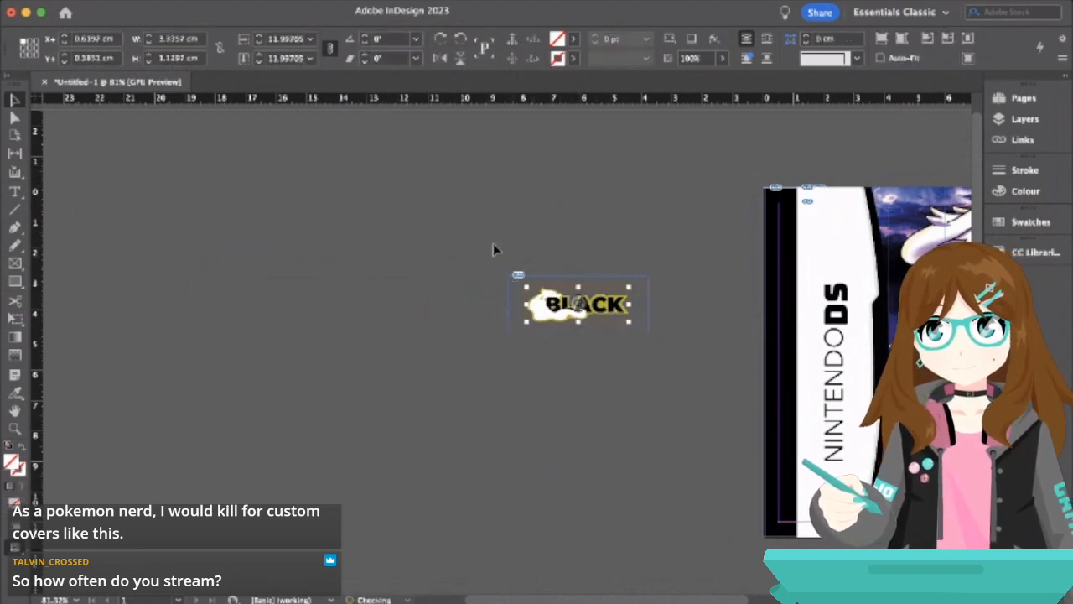
{"action": "key", "text": "Escape"}
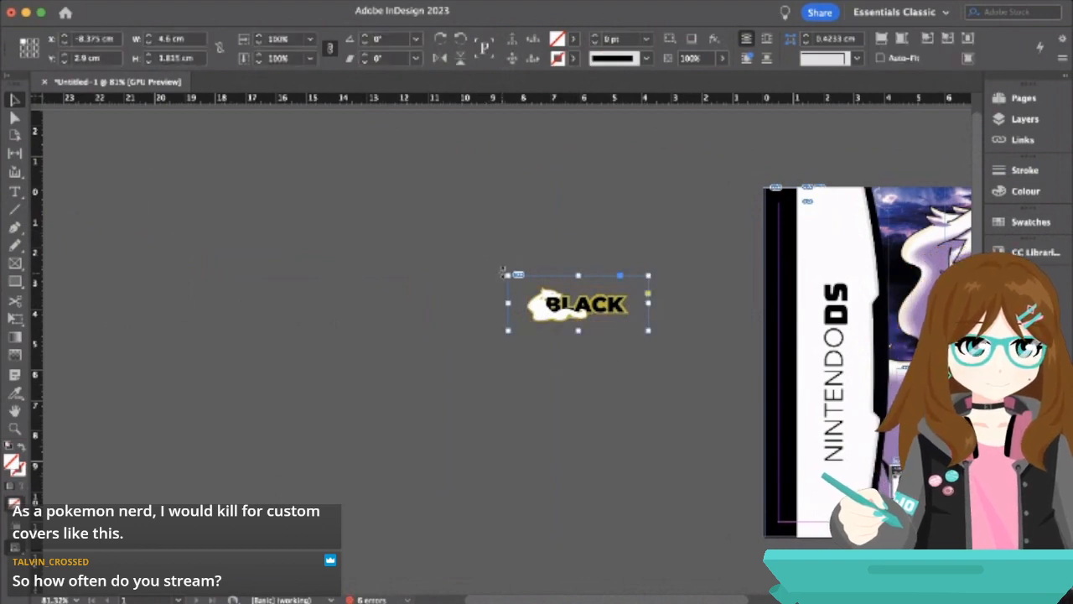
- Rotate the spare BLACK logo to -90° and place it over the black edge strip at X 1.125 cm, Y 5.75 cm
{"action": "left_click_drag", "start_coordinate": [503, 269], "coordinate": [616, 234]}
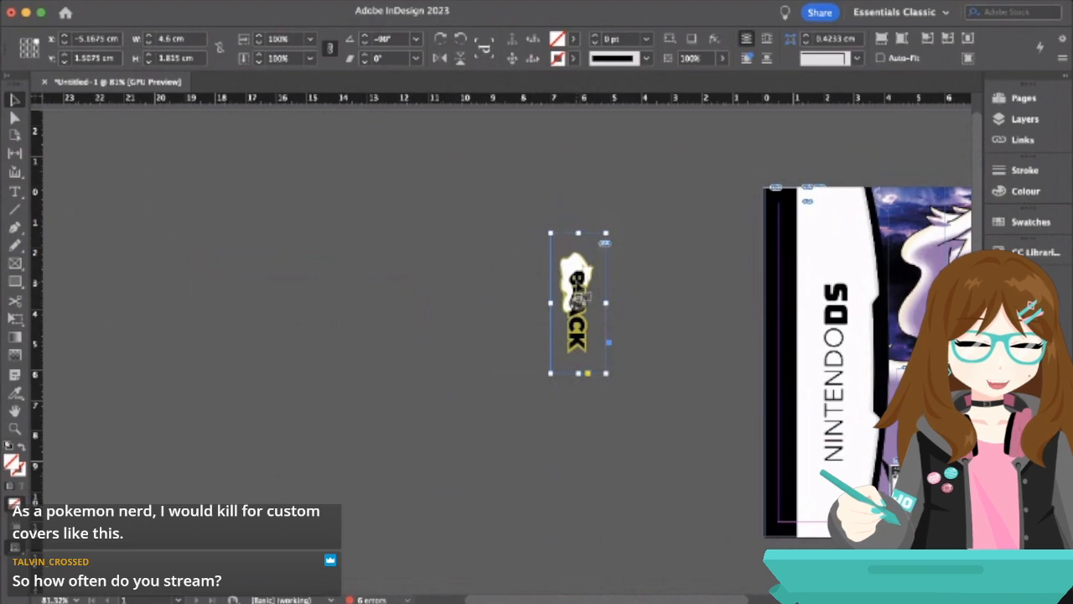
{"action": "left_click_drag", "start_coordinate": [580, 293], "coordinate": [769, 423]}
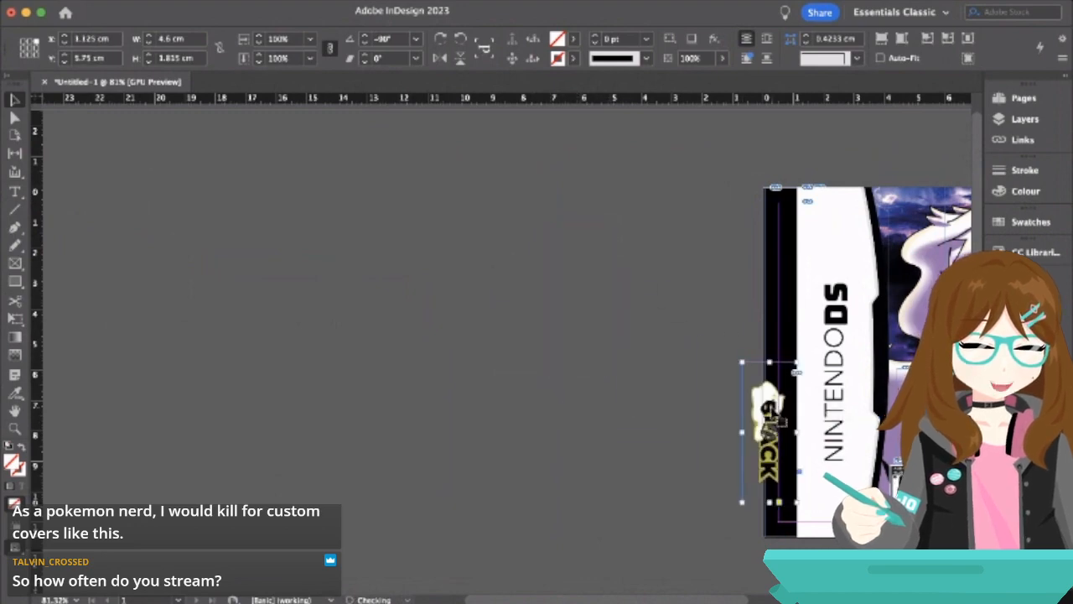
- Shrink the rotated BLACK logo's artwork to about 10.1% scale, roughly 2.83 cm long
{"action": "left_click", "coordinate": [768, 430]}
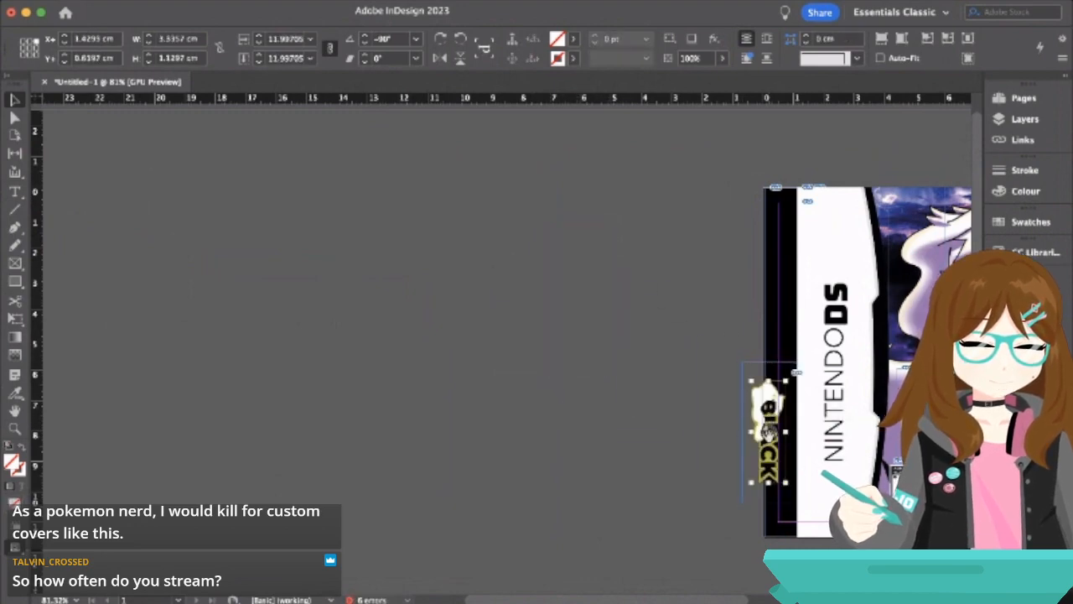
{"action": "key", "text": "alt+super+comma"}
{"action": "key", "text": "alt+super+comma"}
{"action": "left_click", "coordinate": [668, 380]}
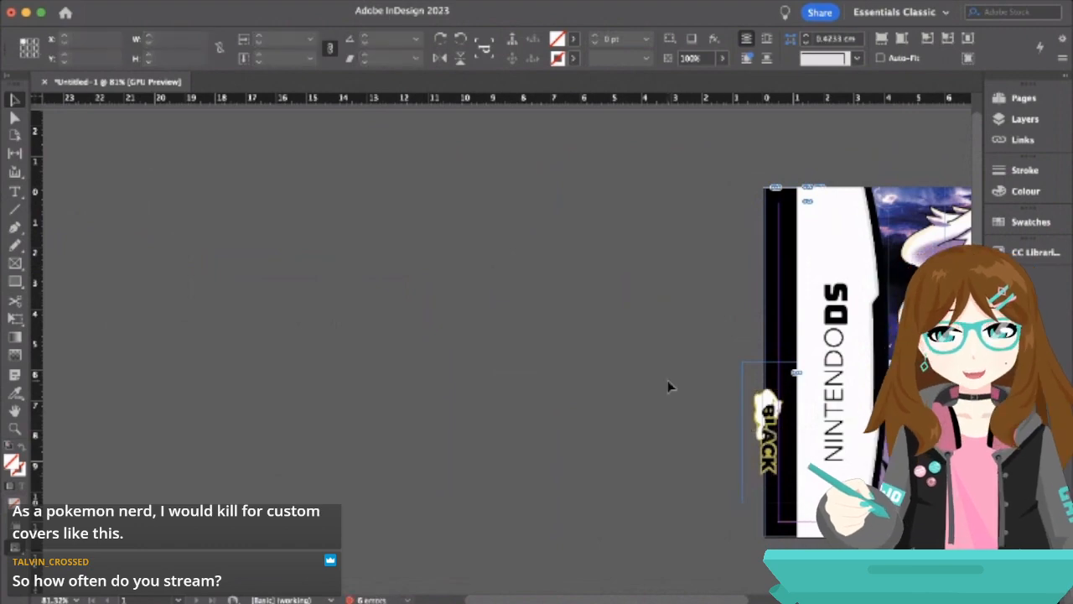
- Centre the rotated BLACK logo on the black strip and narrow its frame to about 1.24 cm across, starting at the page edge
{"action": "scroll", "coordinate": [667, 380], "scroll_direction": "right", "scroll_amount": 5}
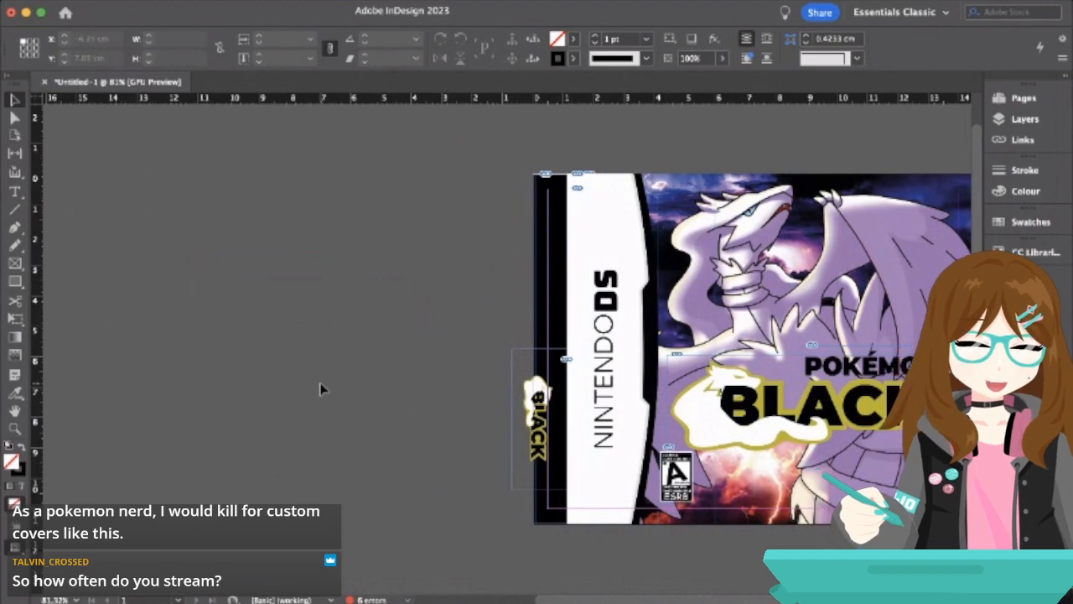
{"action": "scroll", "coordinate": [411, 468], "scroll_direction": "up", "scroll_amount": 3}
{"action": "scroll", "coordinate": [411, 468], "scroll_direction": "up", "scroll_amount": 3}
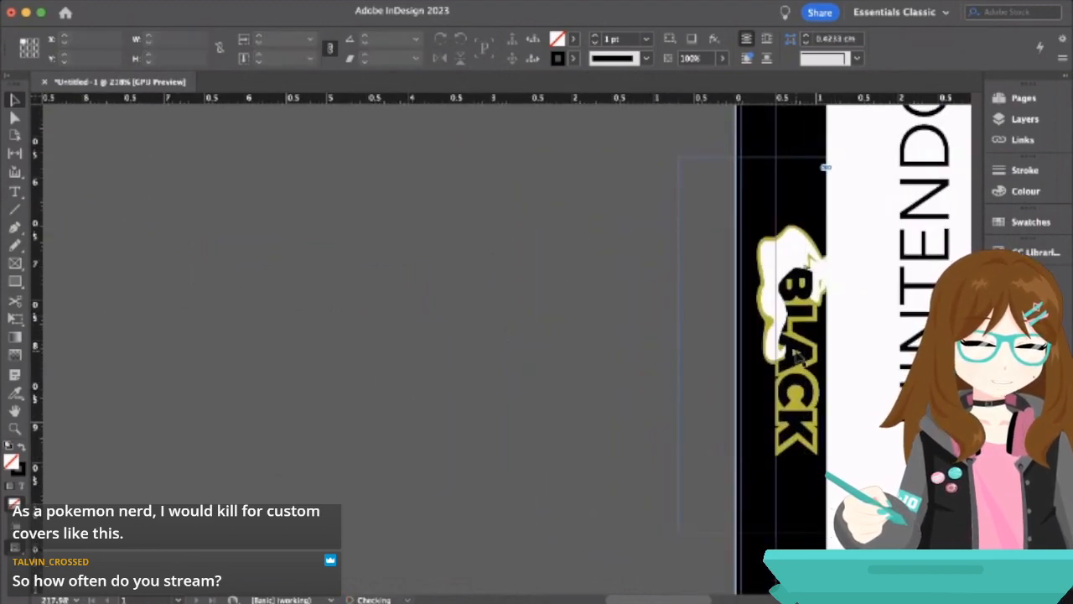
{"action": "left_click_drag", "start_coordinate": [801, 361], "coordinate": [790, 359]}
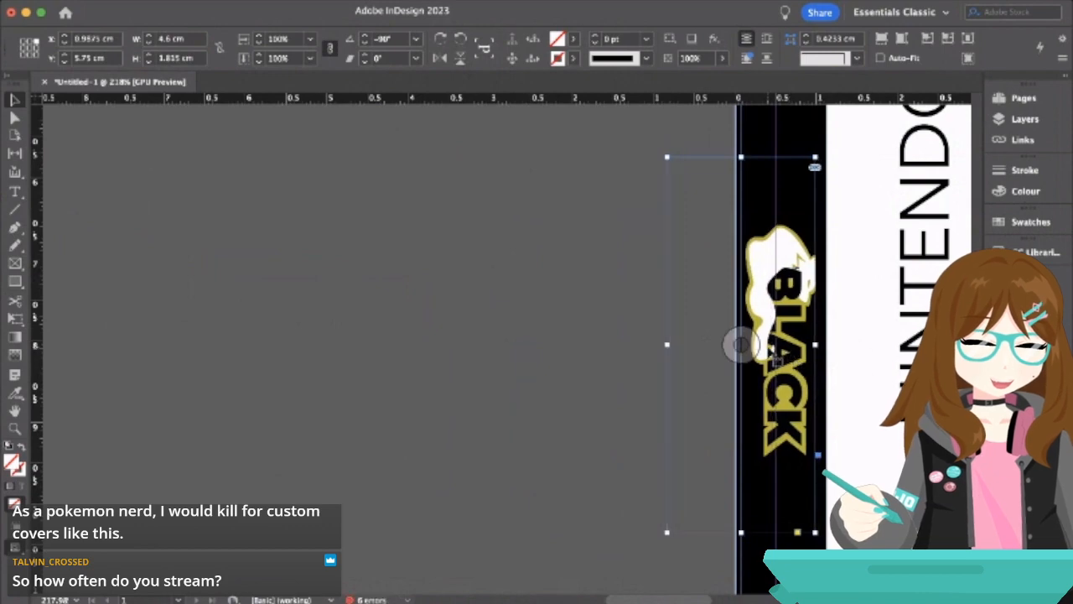
{"action": "left_click_drag", "start_coordinate": [667, 344], "coordinate": [736, 346]}
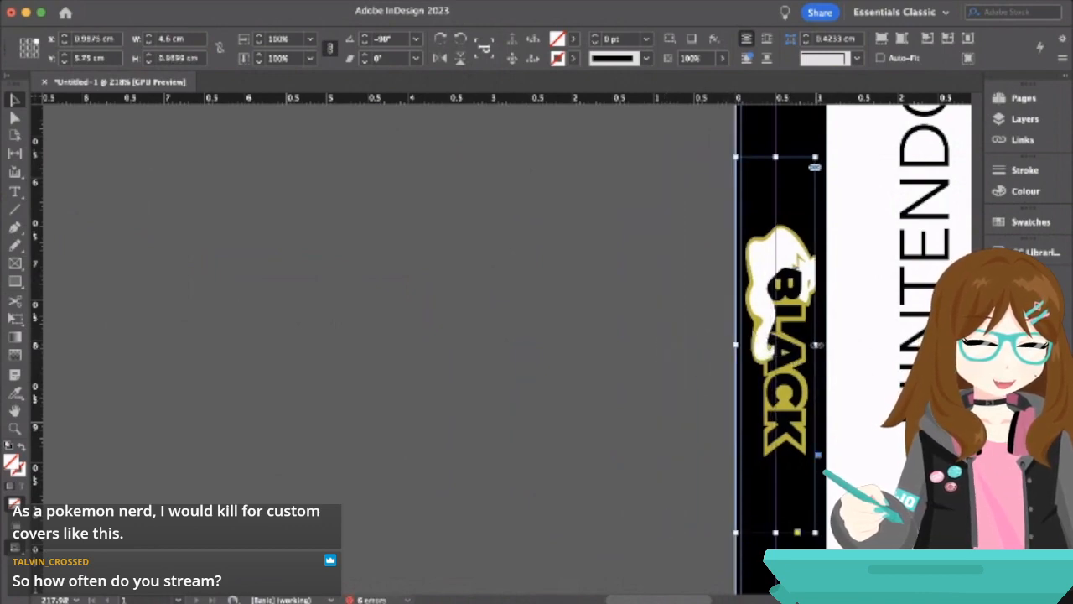
{"action": "left_click_drag", "start_coordinate": [815, 344], "coordinate": [837, 345]}
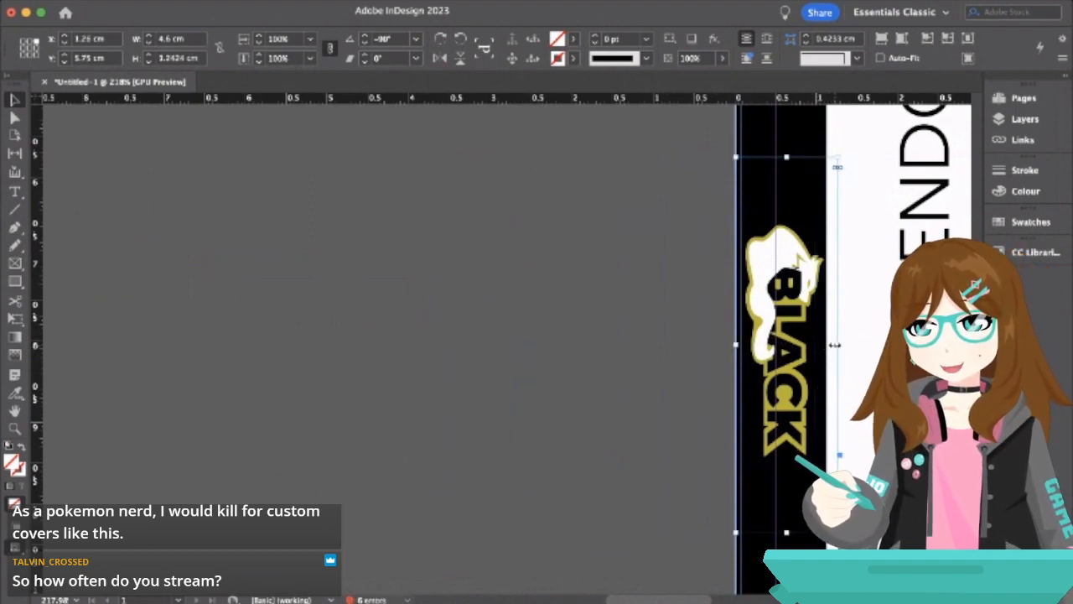
- Reduce the rotated BLACK logo's artwork to about 7.5% scale, roughly 2.1 cm by 0.71 cm, so it fits within the strip
{"action": "left_click", "coordinate": [788, 343]}
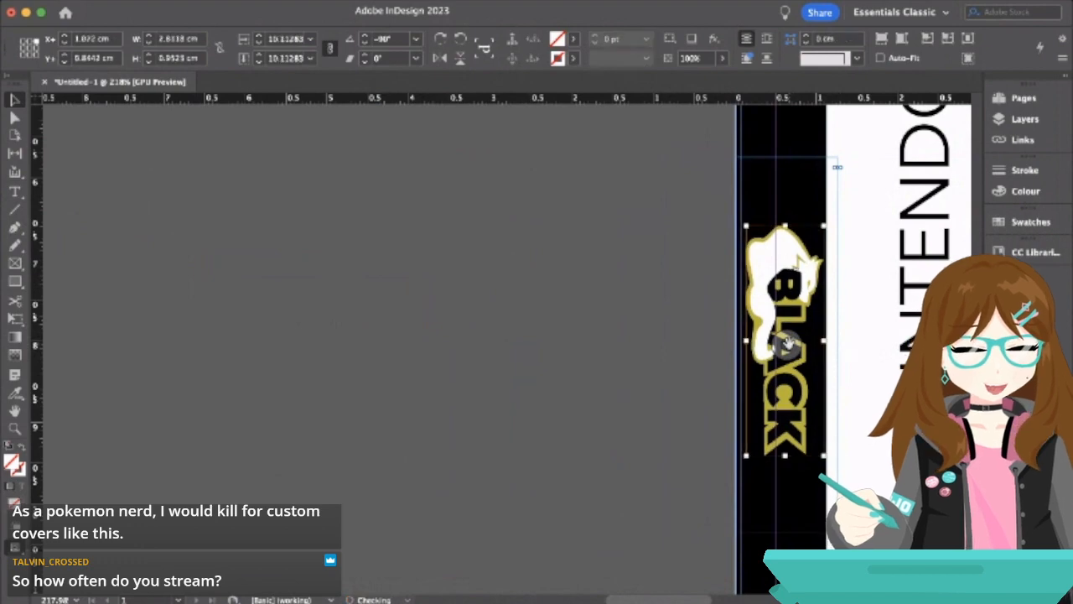
{"action": "key", "text": "alt+super+comma"}
{"action": "key", "text": "alt+super+comma"}
{"action": "key", "text": "alt+super+comma"}
{"action": "key", "text": "alt+super+comma"}
{"action": "key", "text": "alt+super+comma"}
{"action": "key", "text": "alt+super+comma"}
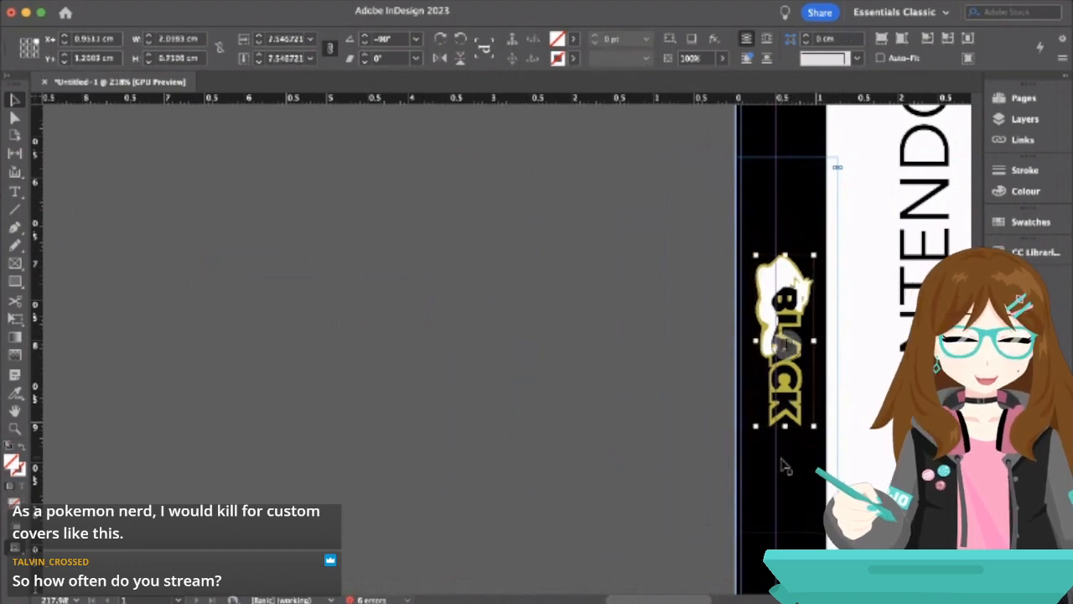
- Crop the rotated BLACK logo's frame to 2.26 cm by 1.09 cm, matching the black strip's visible width
{"action": "left_click", "coordinate": [783, 532]}
{"action": "left_click_drag", "start_coordinate": [786, 532], "coordinate": [785, 430]}
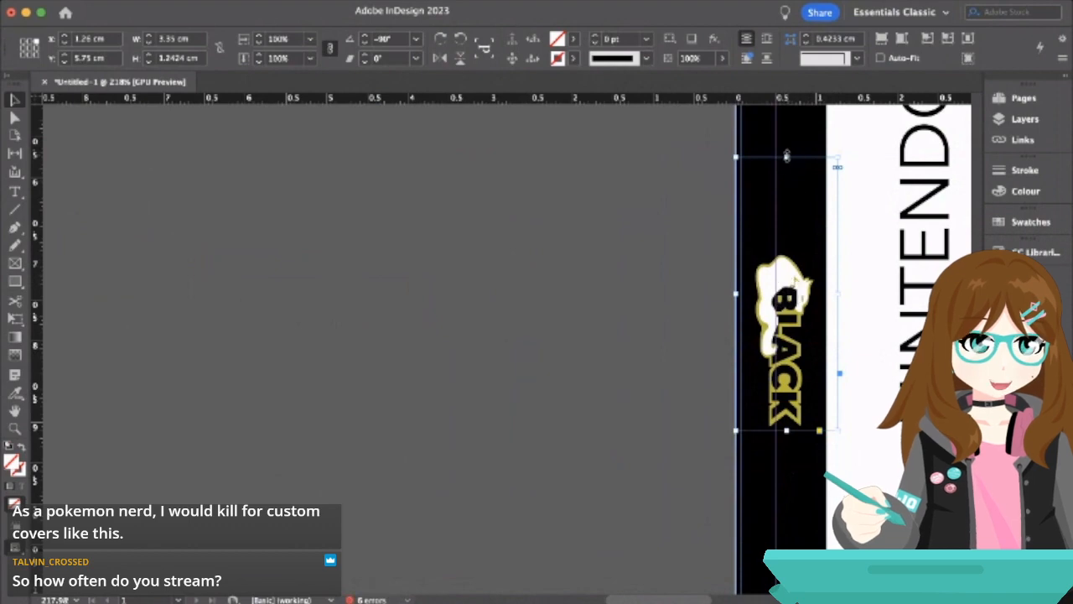
{"action": "left_click_drag", "start_coordinate": [787, 158], "coordinate": [786, 247]}
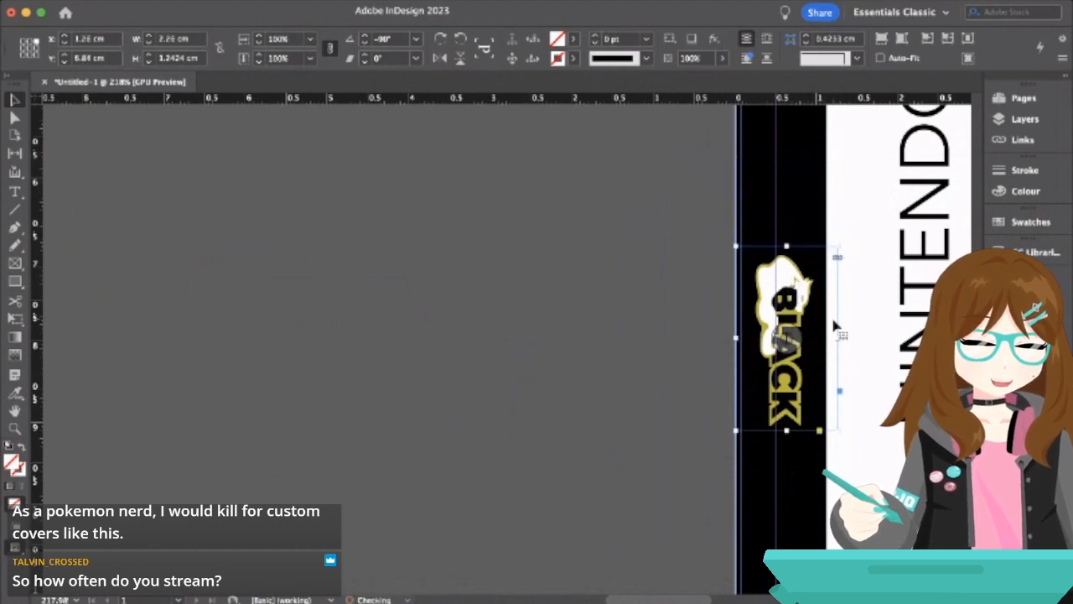
{"action": "left_click_drag", "start_coordinate": [836, 337], "coordinate": [826, 337]}
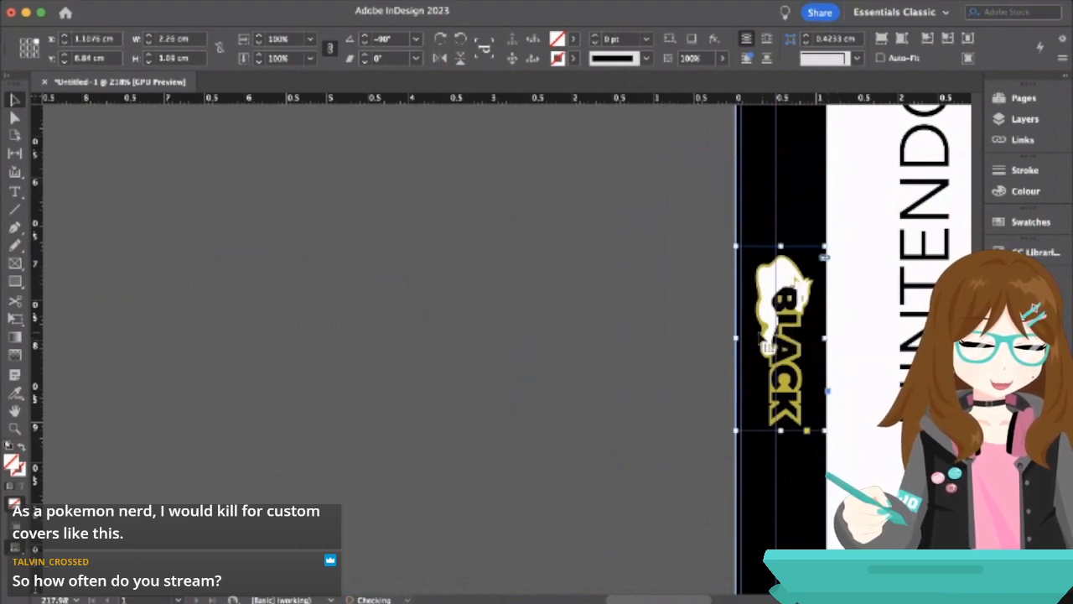
{"action": "left_click", "coordinate": [627, 323]}
{"action": "left_click", "coordinate": [781, 337]}
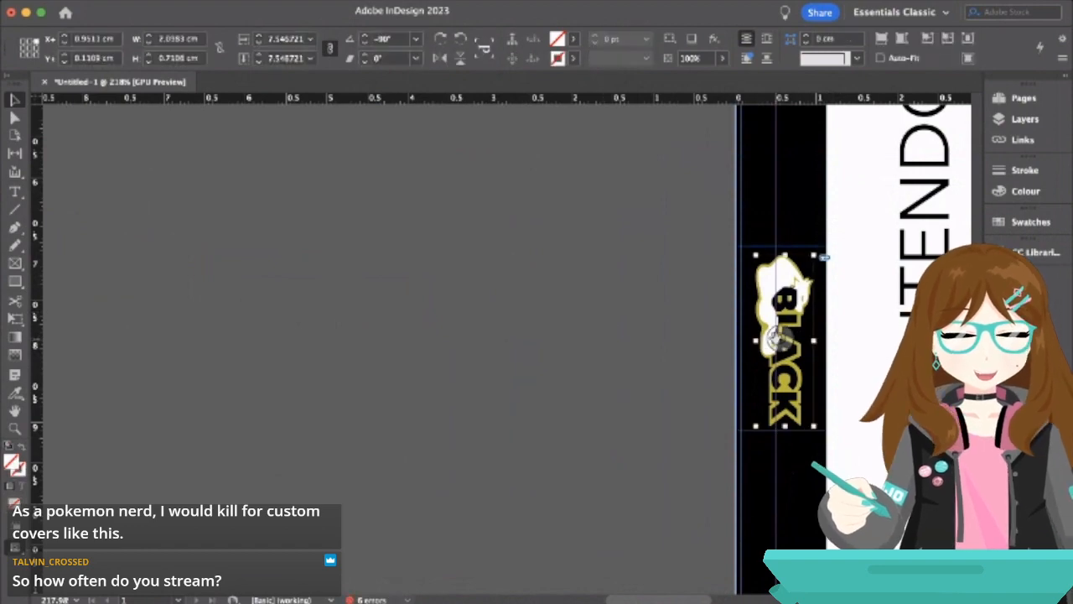
{"action": "left_click", "coordinate": [741, 309]}
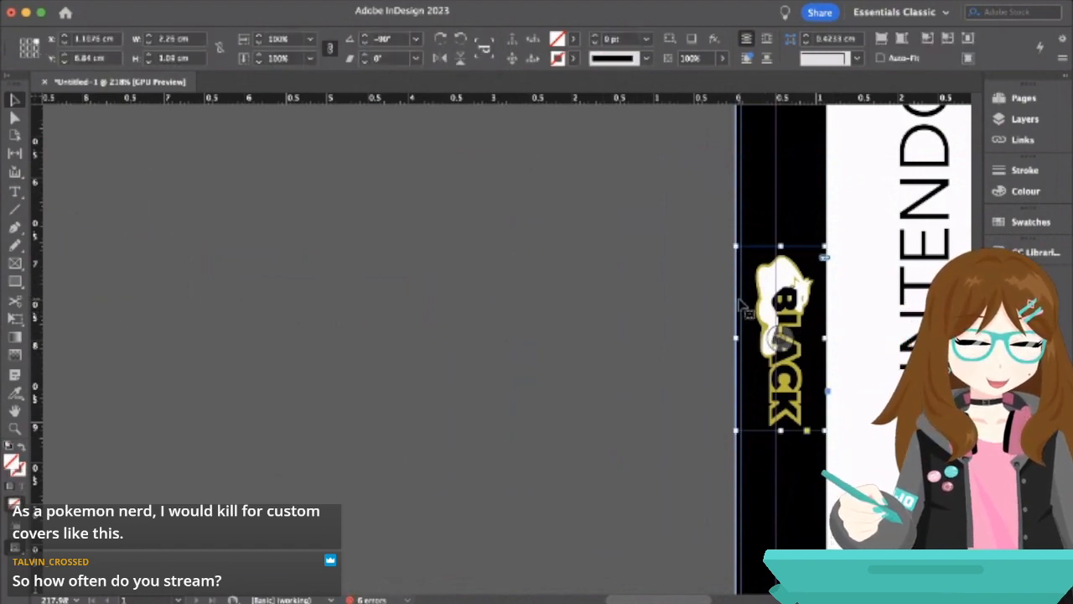
- Move the rotated BLACK logo about 2.5 cm up the black strip
{"action": "key", "text": "shift+Up"}
{"action": "key", "text": "shift+Up"}
{"action": "key", "text": "shift+Up"}
{"action": "key", "text": "shift+Up"}
{"action": "key", "text": "shift+Up"}
{"action": "key", "text": "shift+Up"}
{"action": "key", "text": "shift+Up"}
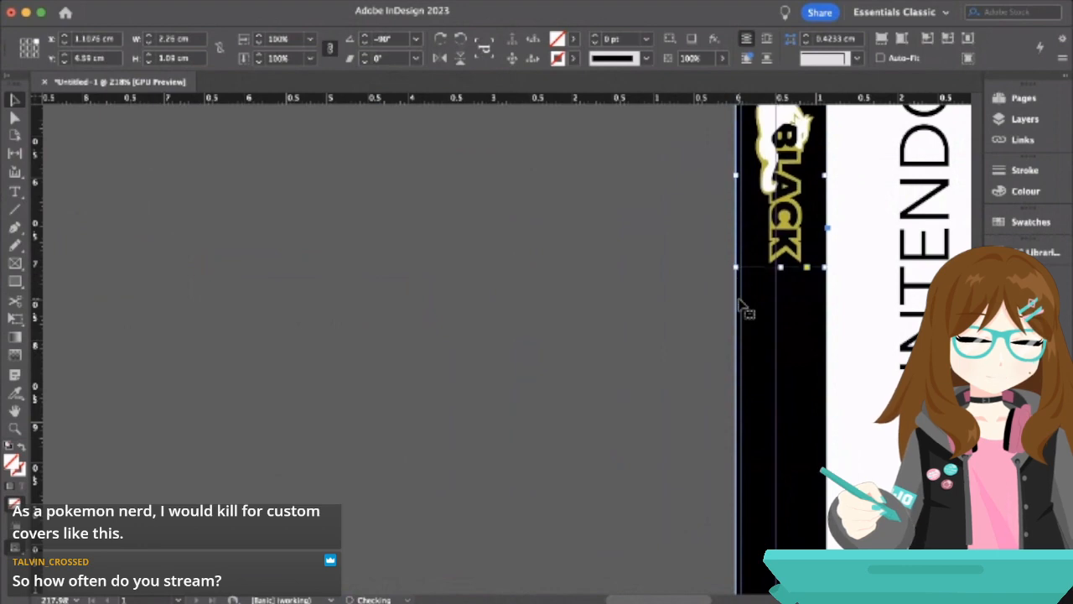
- Lower the black strip's top edge to Y 3.77 cm, just above the BLACK logo, leaving the strip about 7.73 cm high
{"action": "left_click", "coordinate": [633, 318]}
{"action": "scroll", "coordinate": [633, 318], "scroll_direction": "up", "scroll_amount": 5}
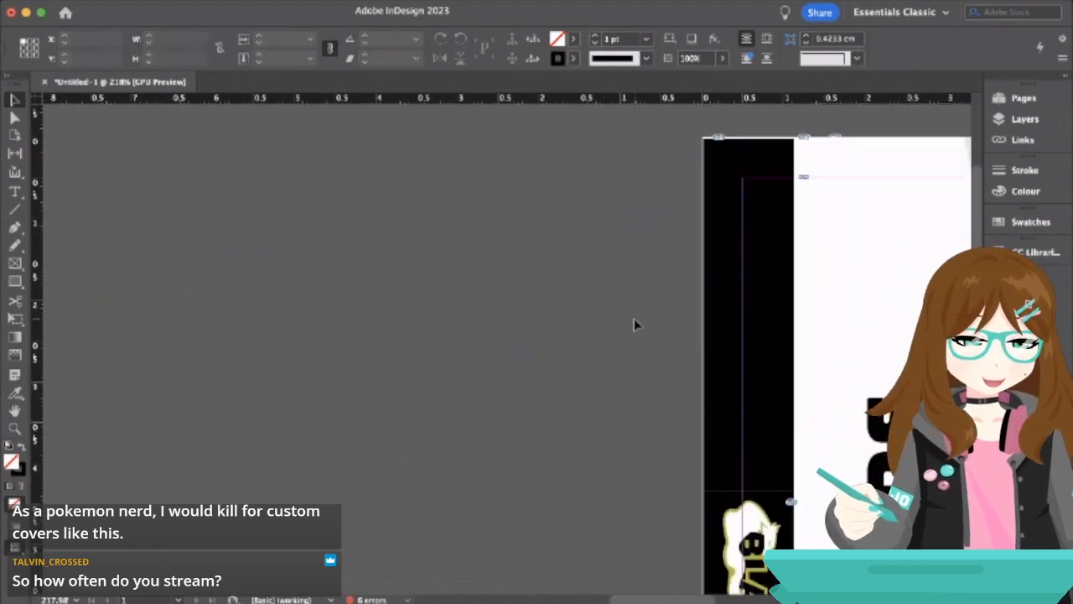
{"action": "scroll", "coordinate": [634, 317], "scroll_direction": "down", "scroll_amount": 4}
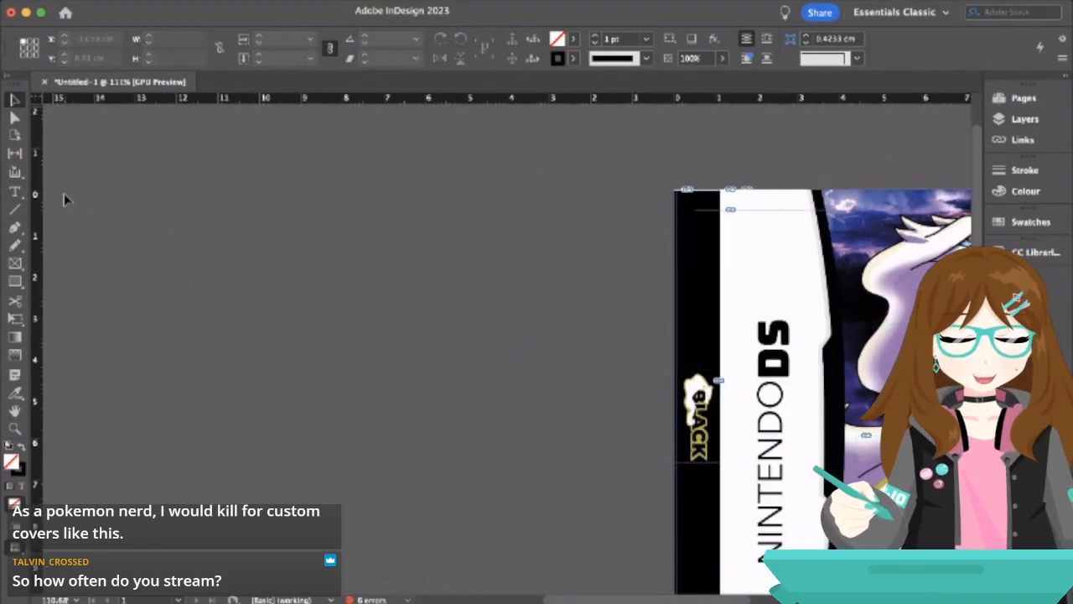
{"action": "left_click", "coordinate": [704, 228]}
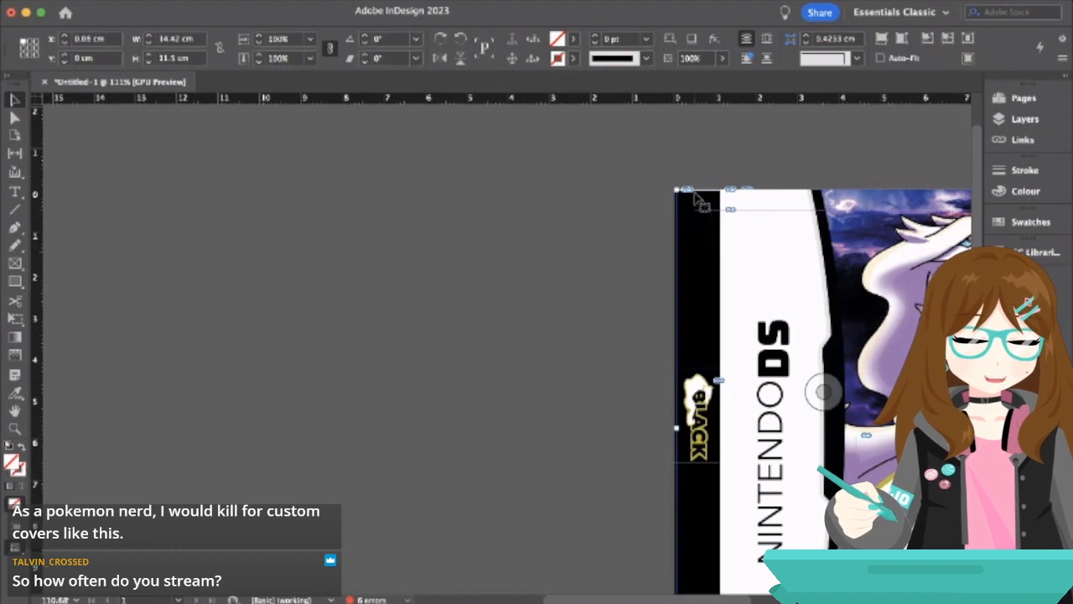
{"action": "left_click", "coordinate": [673, 234]}
{"action": "left_click", "coordinate": [681, 244]}
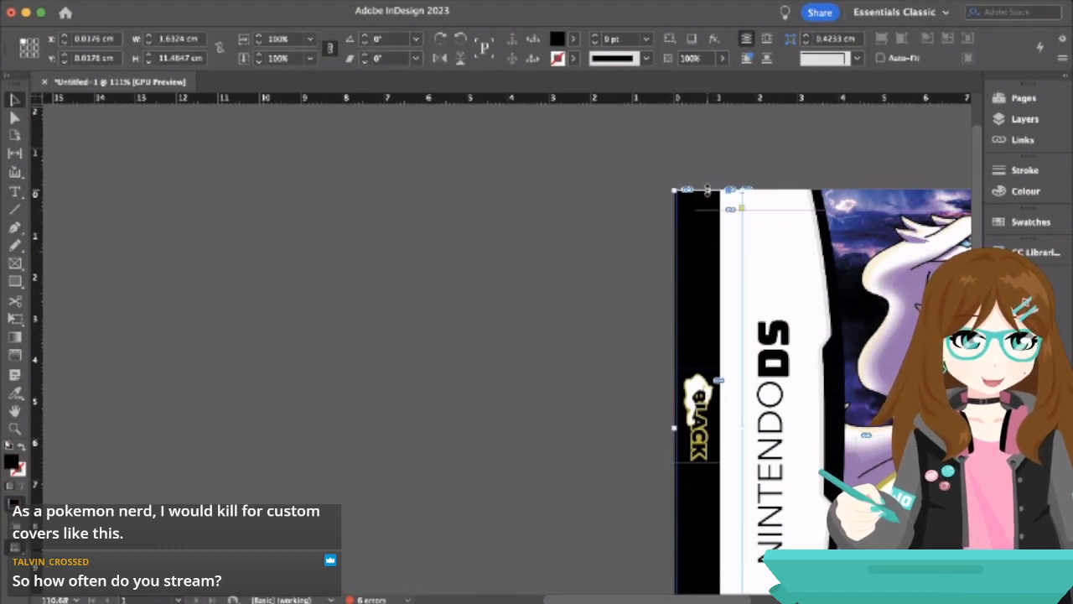
{"action": "left_click_drag", "start_coordinate": [706, 249], "coordinate": [708, 345]}
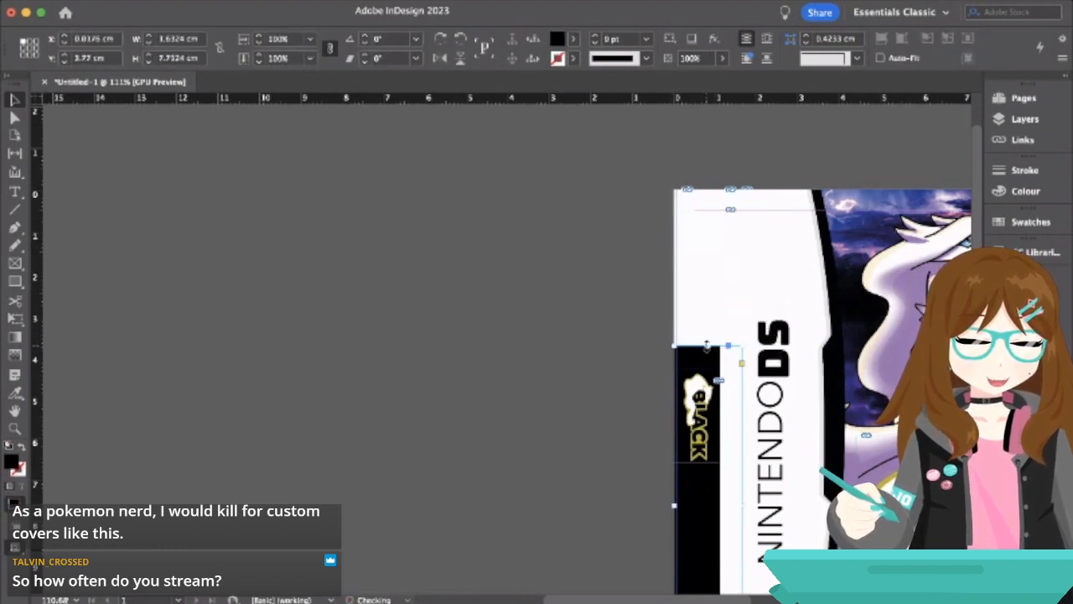
{"action": "left_click", "coordinate": [616, 315]}
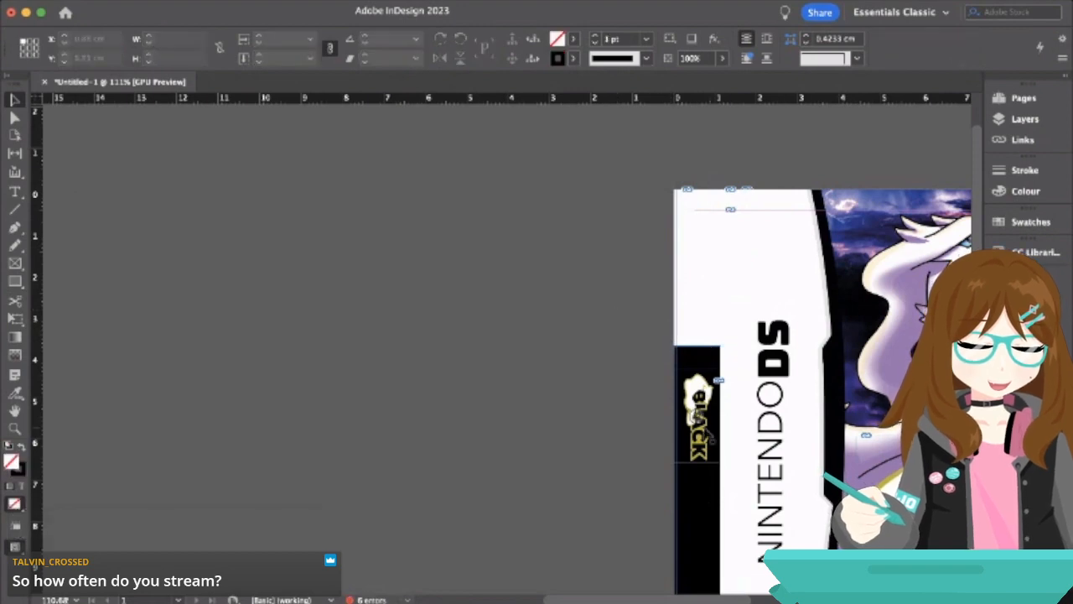
{"action": "scroll", "coordinate": [539, 338], "scroll_direction": "down", "scroll_amount": 5}
{"action": "scroll", "coordinate": [539, 338], "scroll_direction": "right", "scroll_amount": 5}
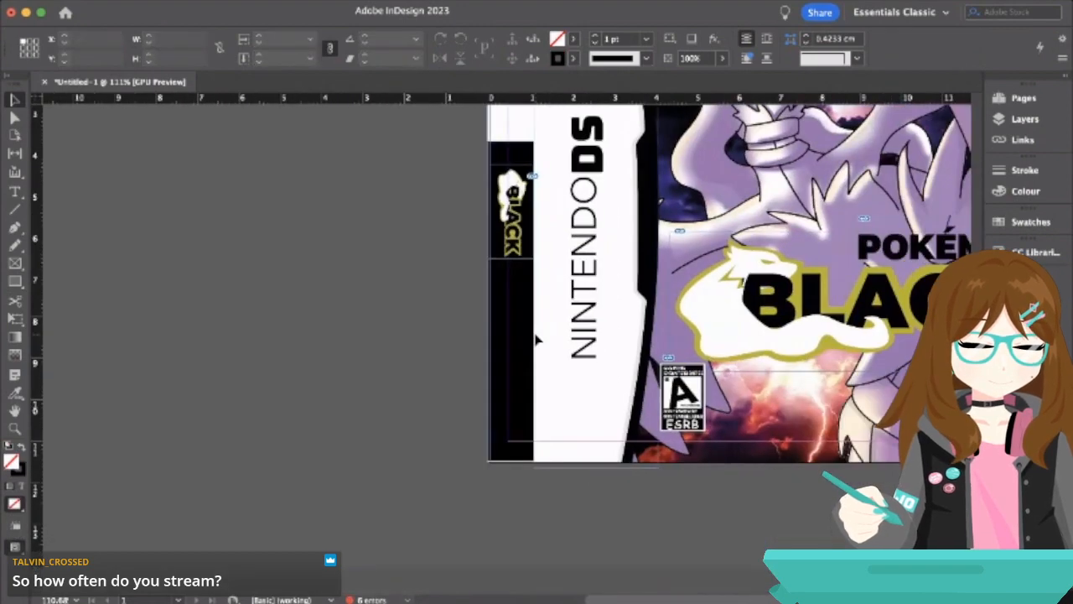
{"action": "left_click", "coordinate": [595, 284]}
{"action": "left_click", "coordinate": [512, 219]}
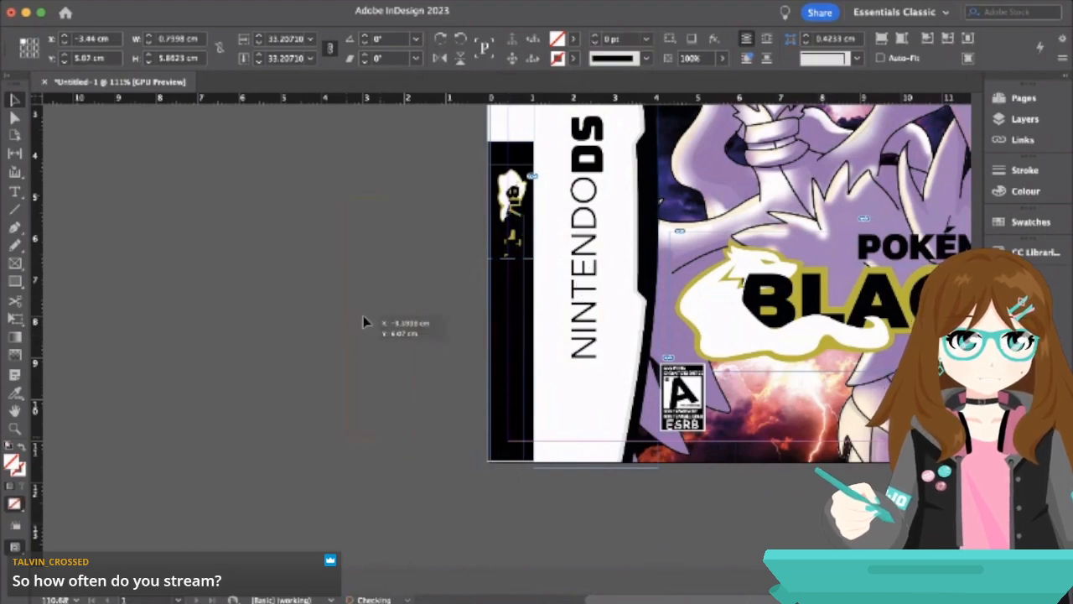
{"action": "key", "text": "super+z"}
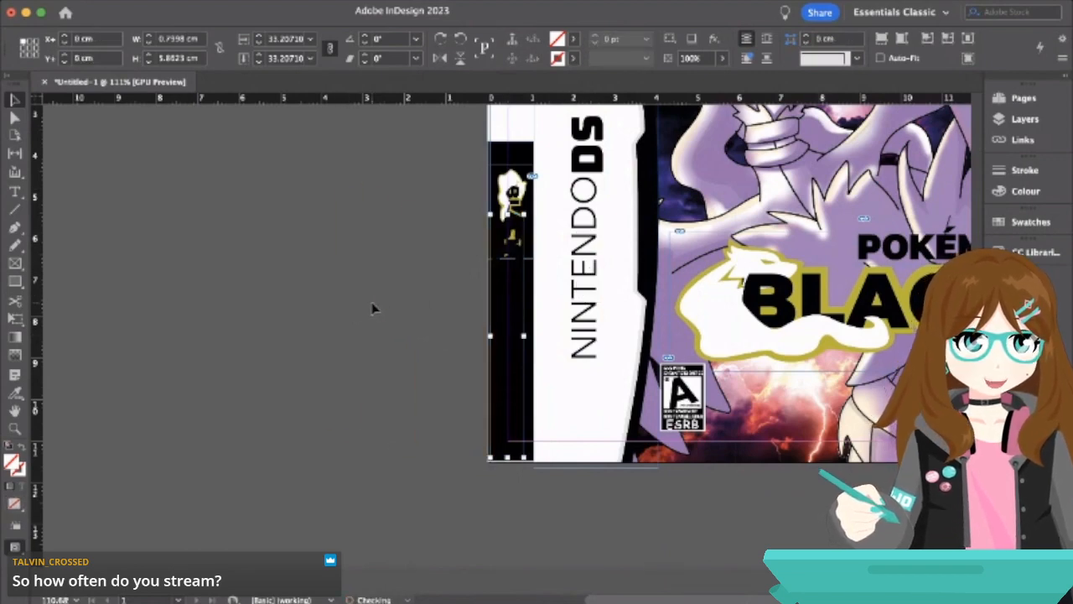
{"action": "key", "text": "super+z"}
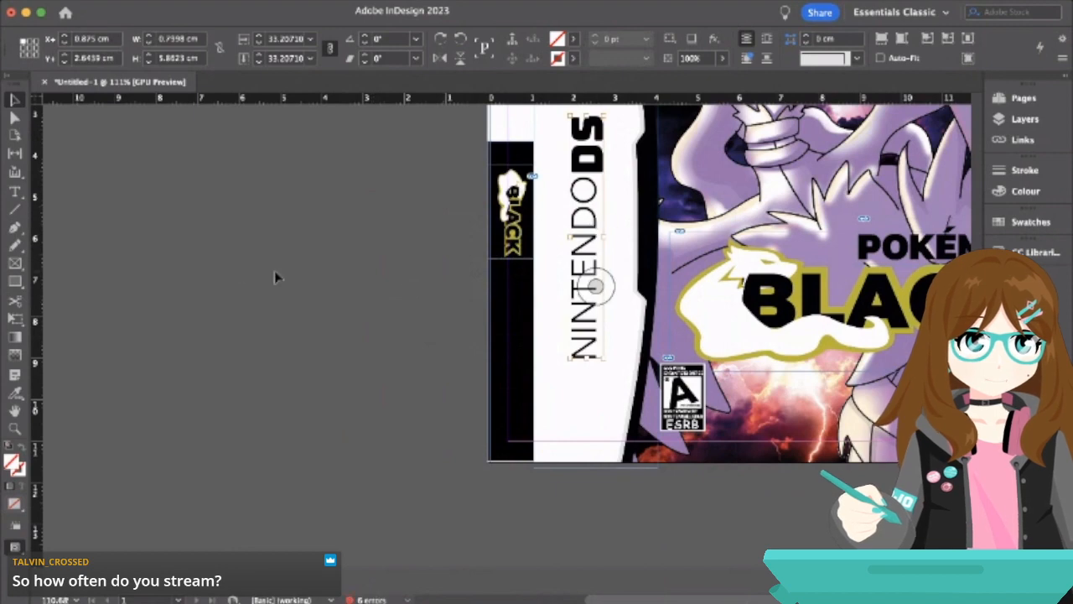
- Duplicate the rotated NINTENDO DS logo from the white side panel onto the empty pasteboard beside the page
{"action": "left_click", "coordinate": [275, 272]}
{"action": "left_click", "coordinate": [563, 310]}
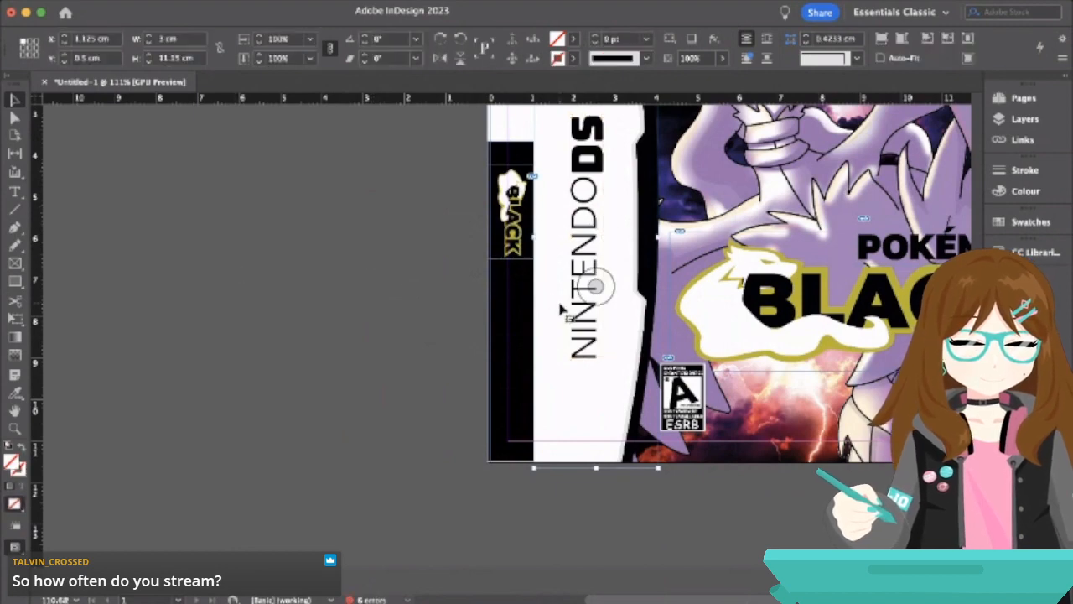
{"action": "left_click_drag", "start_coordinate": [562, 310], "coordinate": [235, 291]}
{"action": "scroll", "coordinate": [233, 290], "scroll_direction": "up", "scroll_amount": 6}
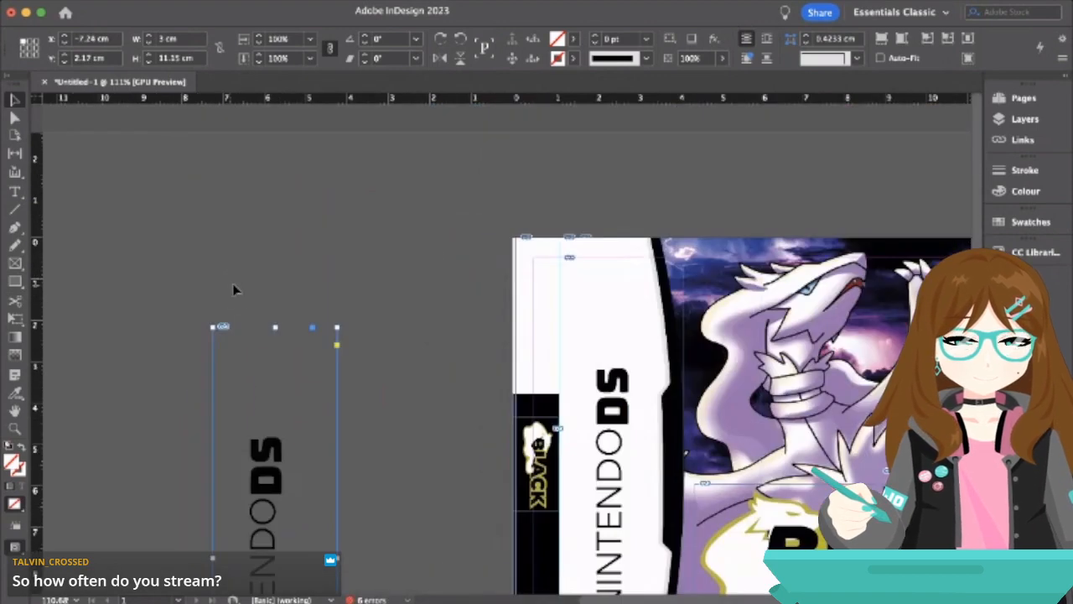
- Crop the side panel's NINTENDO DS logo frame close around the lettering, about 1.5 cm wide and 6.24 cm high
{"action": "left_click", "coordinate": [650, 273]}
{"action": "left_click_drag", "start_coordinate": [622, 257], "coordinate": [621, 359]}
{"action": "scroll", "coordinate": [621, 358], "scroll_direction": "down", "scroll_amount": 5}
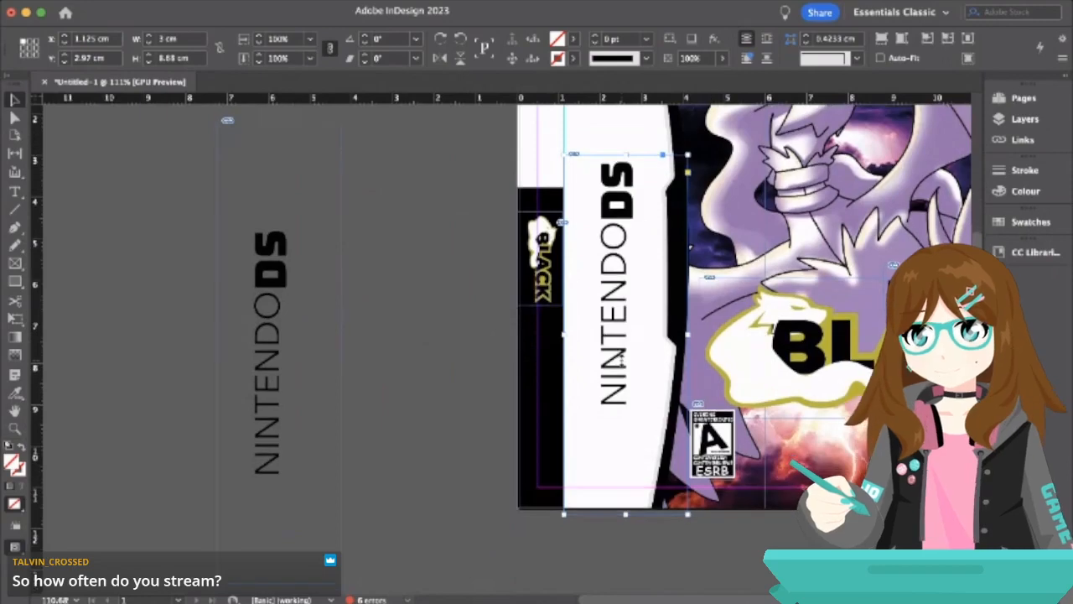
{"action": "left_click_drag", "start_coordinate": [626, 515], "coordinate": [626, 417]}
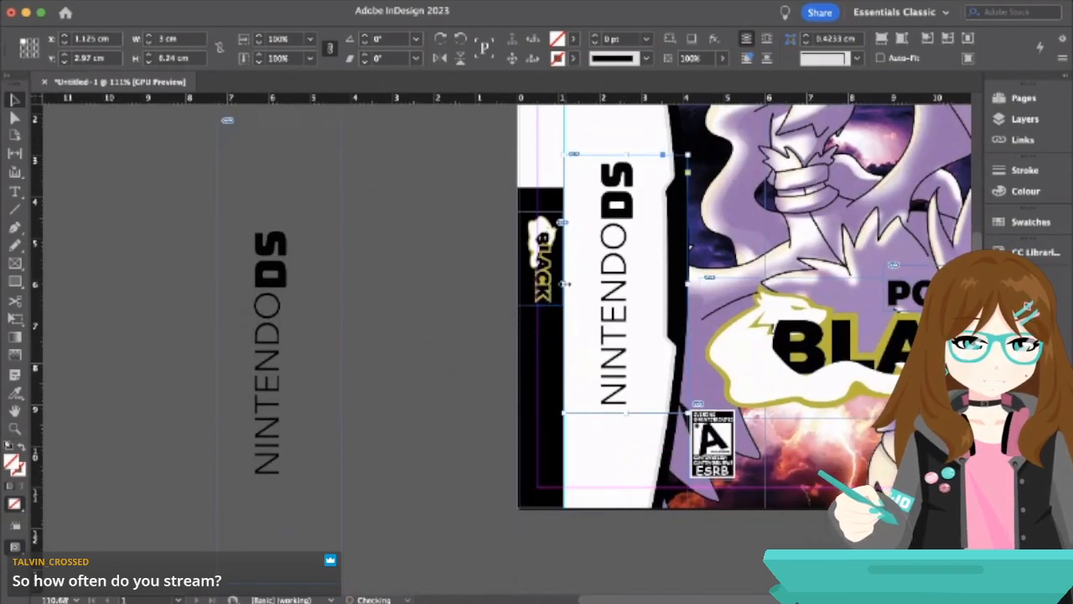
{"action": "left_click_drag", "start_coordinate": [561, 285], "coordinate": [587, 285]}
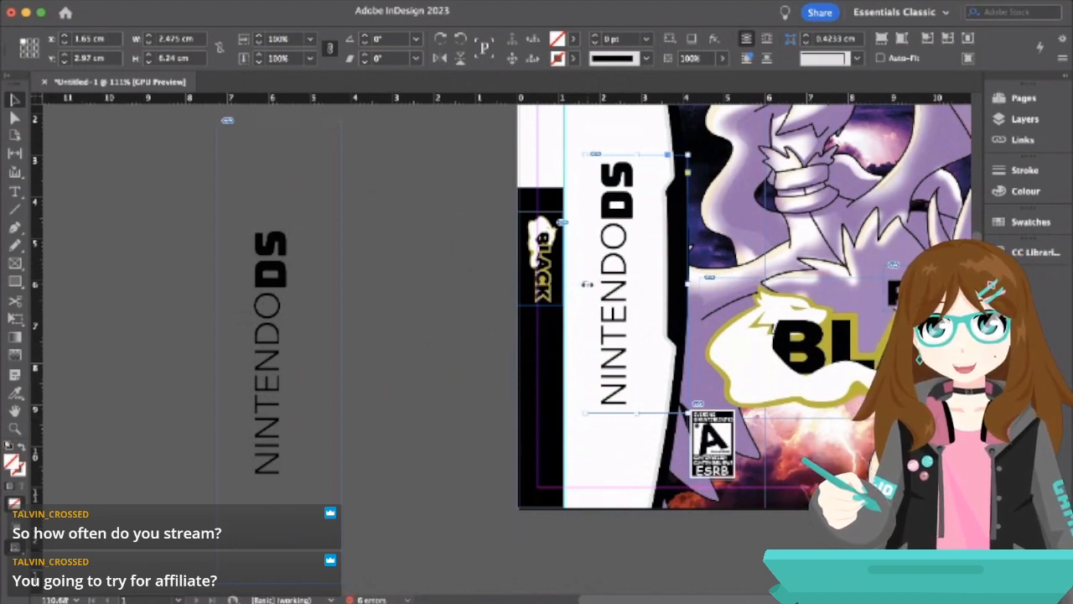
{"action": "left_click_drag", "start_coordinate": [587, 285], "coordinate": [646, 285]}
- Crop the pasteboard NINTENDO DS copy's frame to 1.45 cm by 6.24 cm around its lettering
{"action": "left_click", "coordinate": [289, 311]}
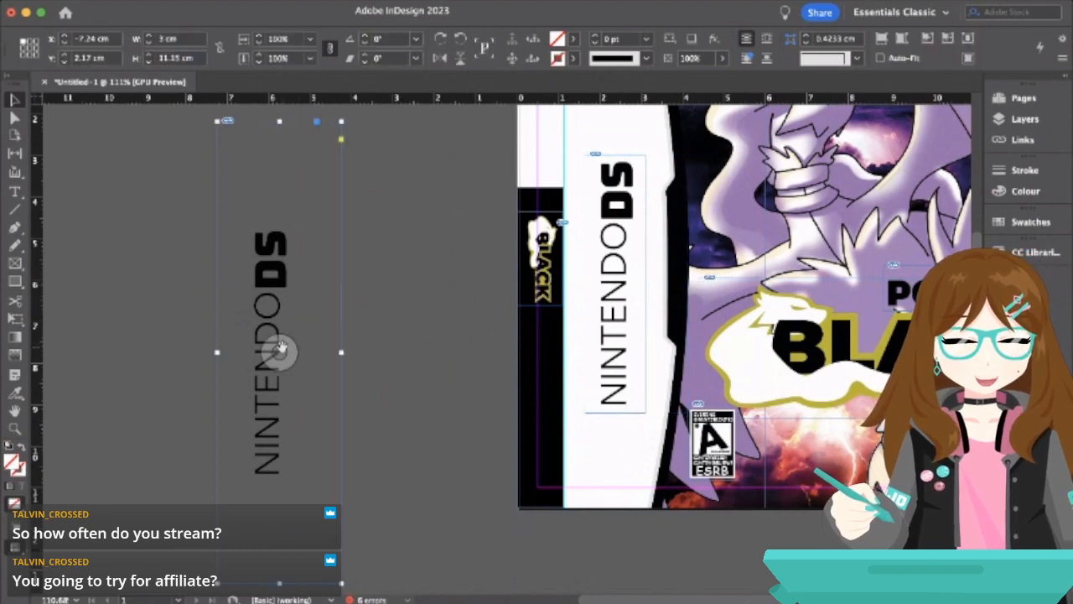
{"action": "left_click", "coordinate": [281, 126]}
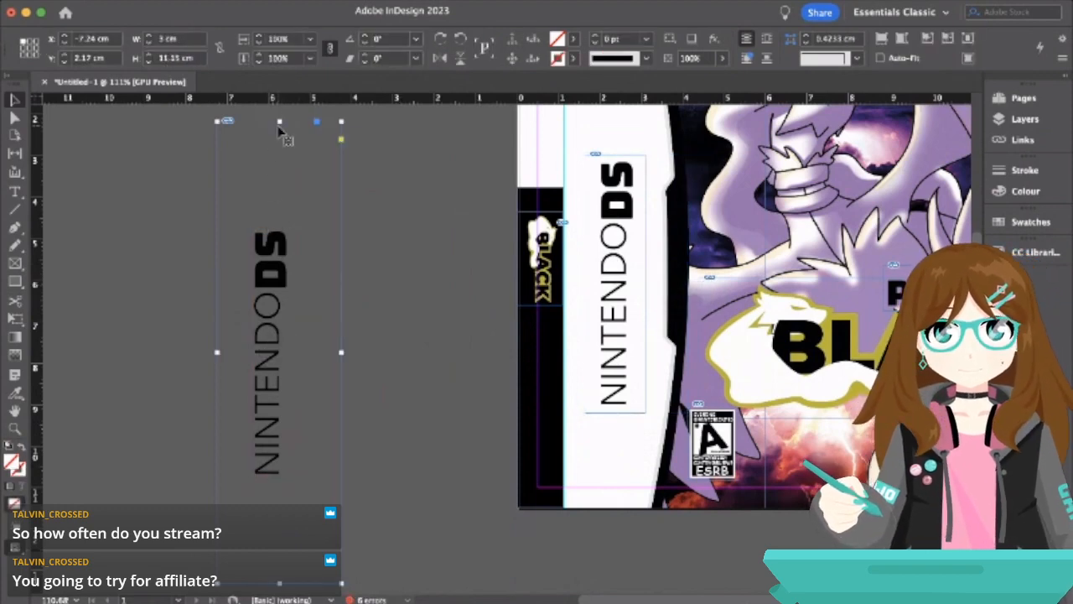
{"action": "left_click_drag", "start_coordinate": [279, 122], "coordinate": [279, 220]}
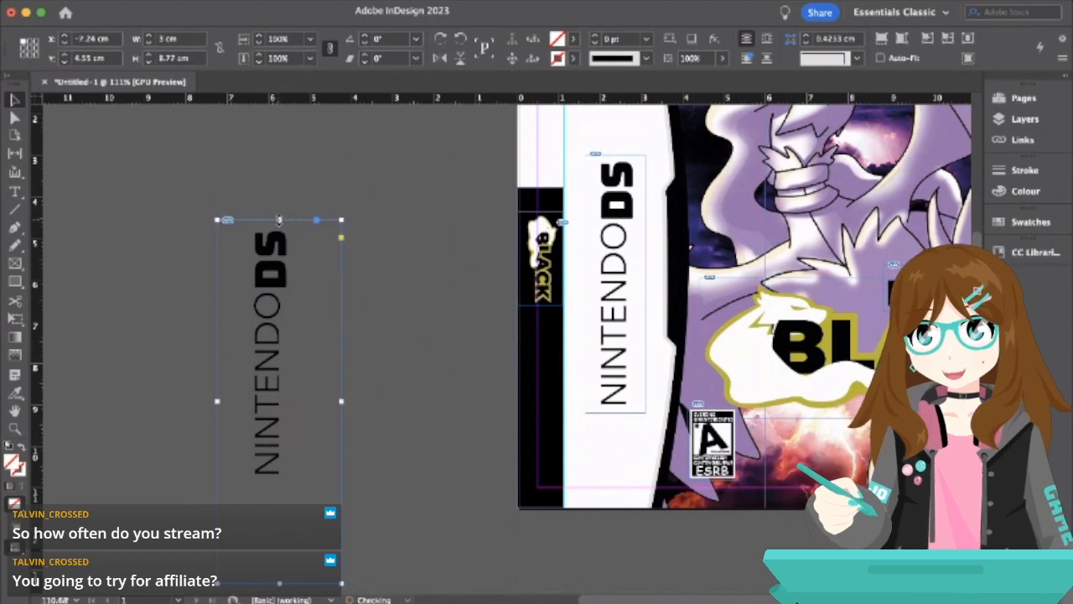
{"action": "scroll", "coordinate": [281, 264], "scroll_direction": "down", "scroll_amount": 3}
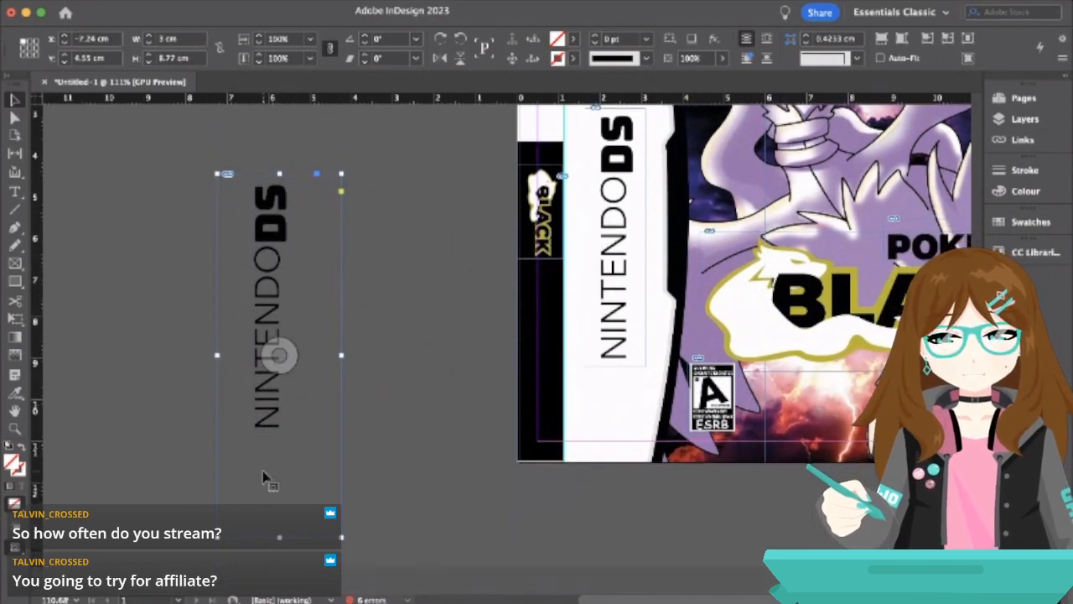
{"action": "left_click_drag", "start_coordinate": [282, 537], "coordinate": [284, 433]}
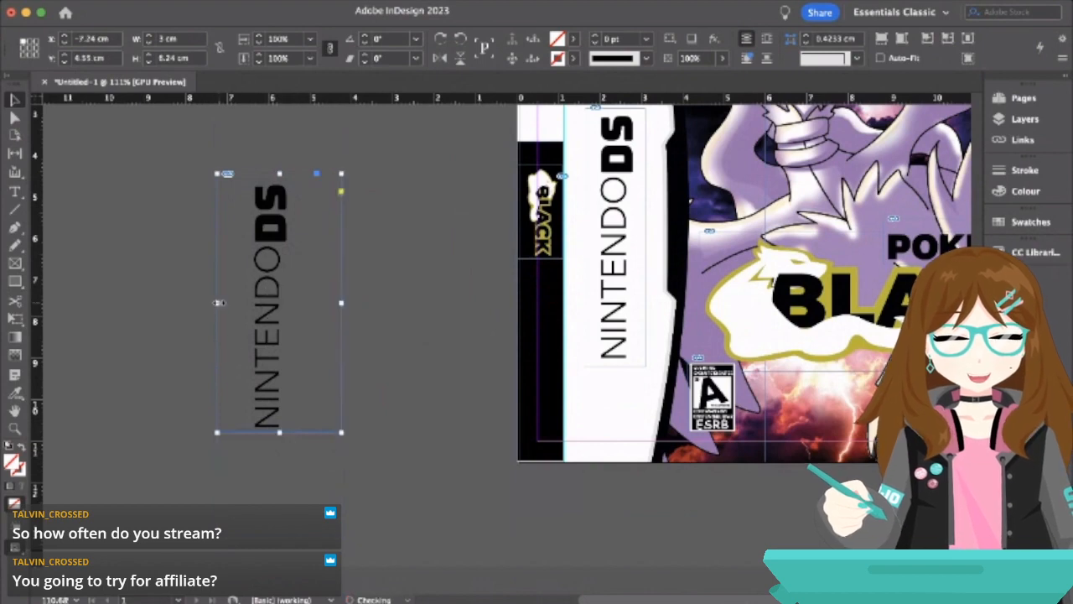
{"action": "left_click_drag", "start_coordinate": [218, 303], "coordinate": [243, 302]}
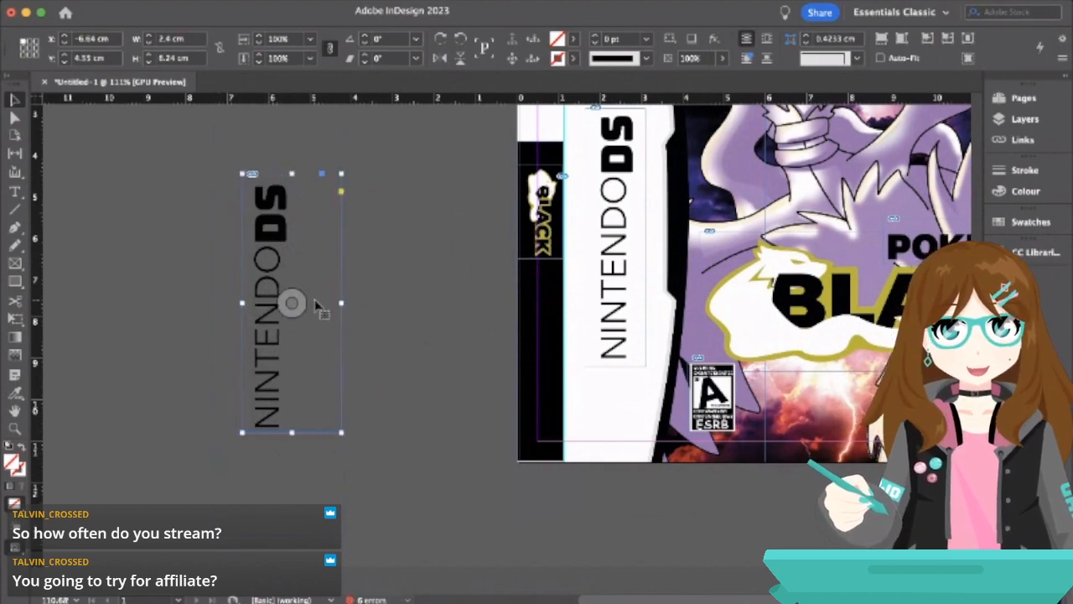
{"action": "left_click_drag", "start_coordinate": [342, 302], "coordinate": [303, 303]}
{"action": "left_click", "coordinate": [351, 288]}
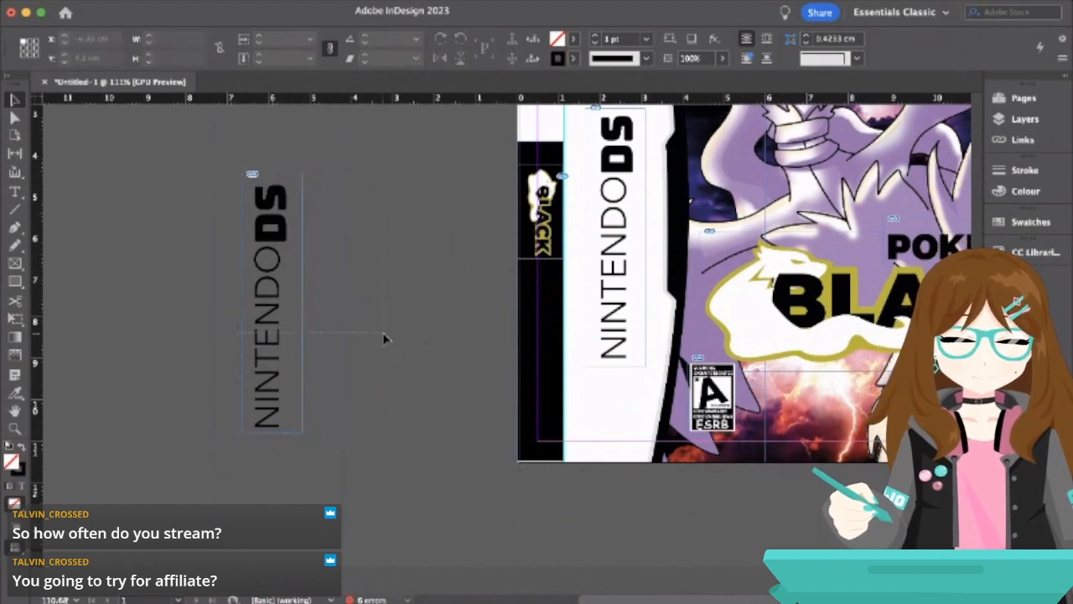
- Try rotating the pasteboard NINTENDO DS copy by 180° and undo the rotation
{"action": "left_click", "coordinate": [273, 302]}
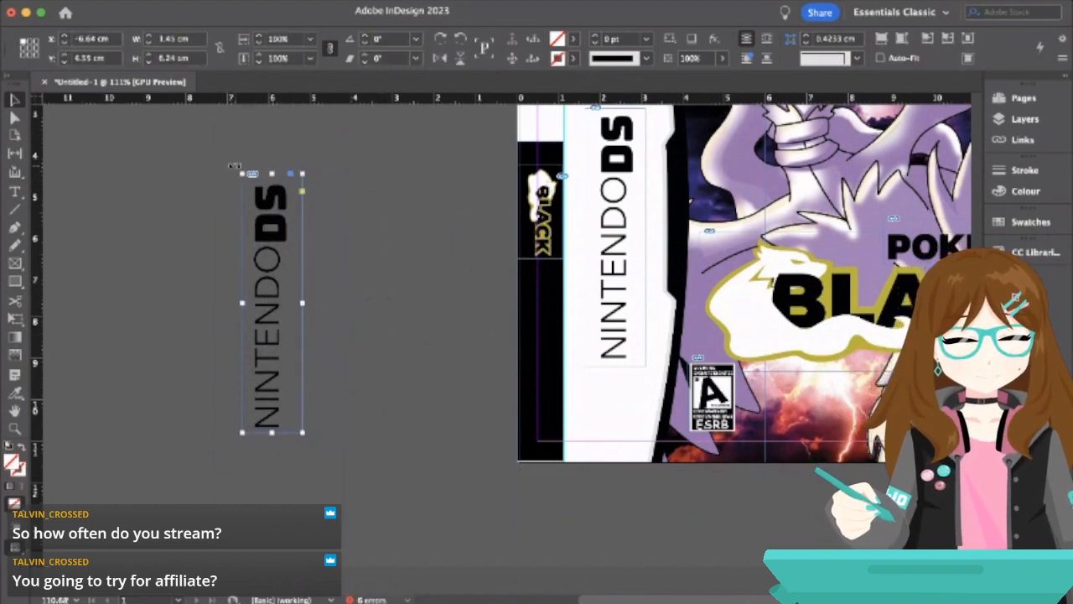
{"action": "left_click_drag", "start_coordinate": [235, 165], "coordinate": [289, 384]}
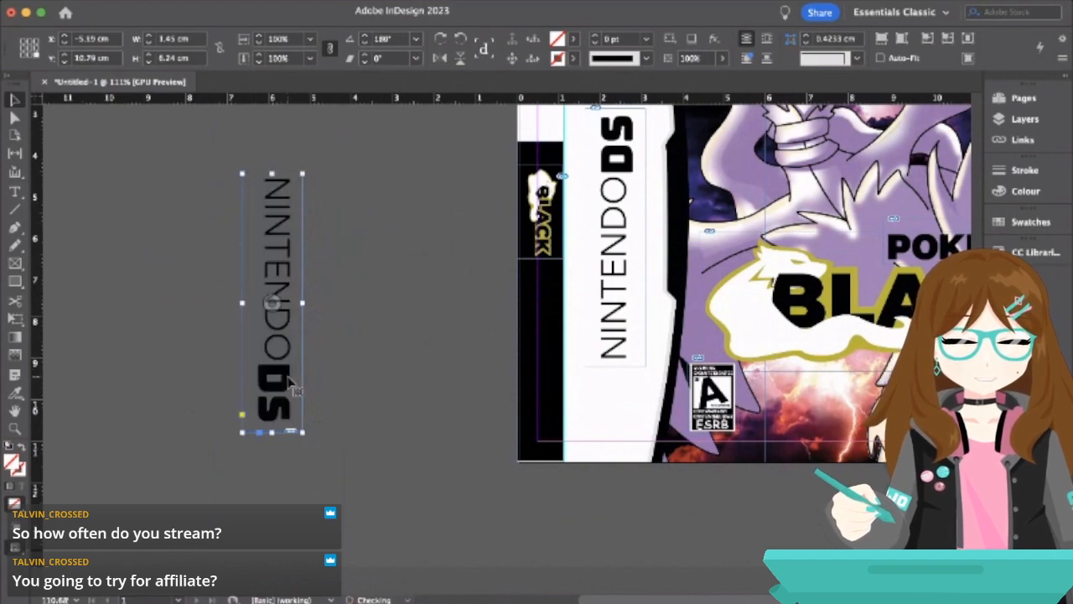
{"action": "key", "text": "super+z"}
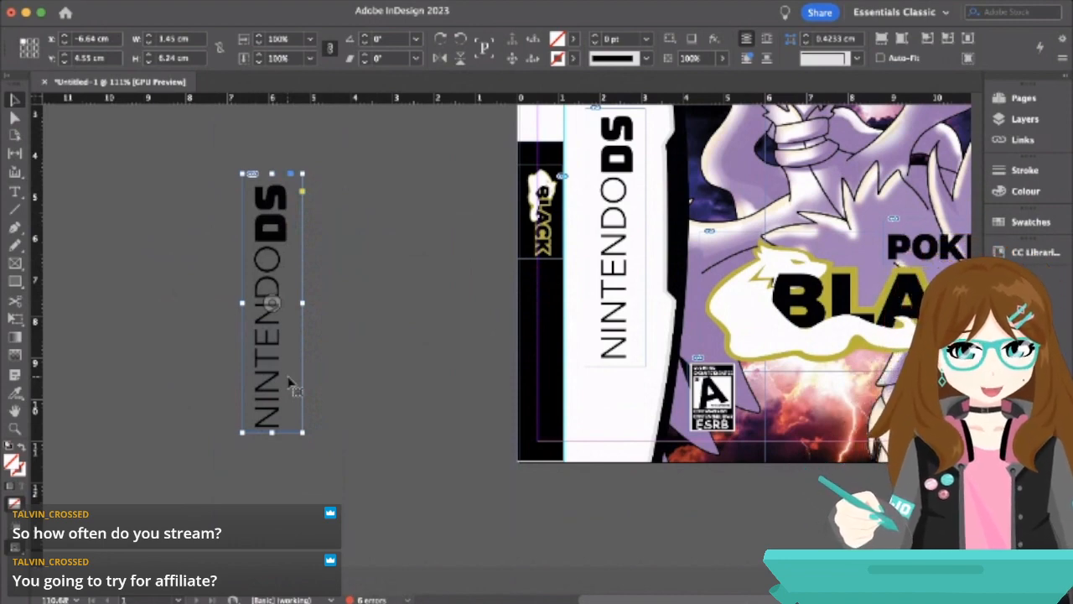
- Reduce the artwork inside the pasteboard NINTENDO DS copy to about 20% scale, keeping its proportions
{"action": "left_click", "coordinate": [269, 305]}
{"action": "key", "text": "super+alt+comma"}
{"action": "key", "text": "super+alt+comma"}
{"action": "key", "text": "super+alt+comma"}
{"action": "key", "text": "super+alt+comma"}
{"action": "key", "text": "super+alt+comma"}
{"action": "key", "text": "super+alt+comma"}
{"action": "key", "text": "super+alt+comma"}
{"action": "key", "text": "super+alt+comma"}
{"action": "key", "text": "super+alt+comma"}
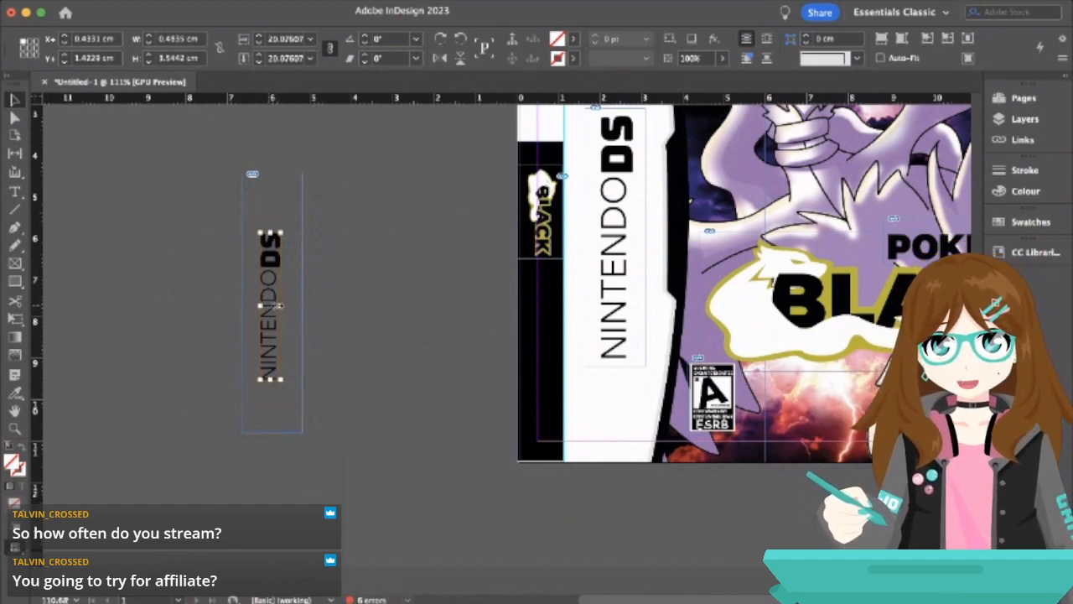
- Crop the reduced NINTENDO DS copy's frame to about 0.905 cm by 4.03 cm
{"action": "left_click", "coordinate": [273, 183]}
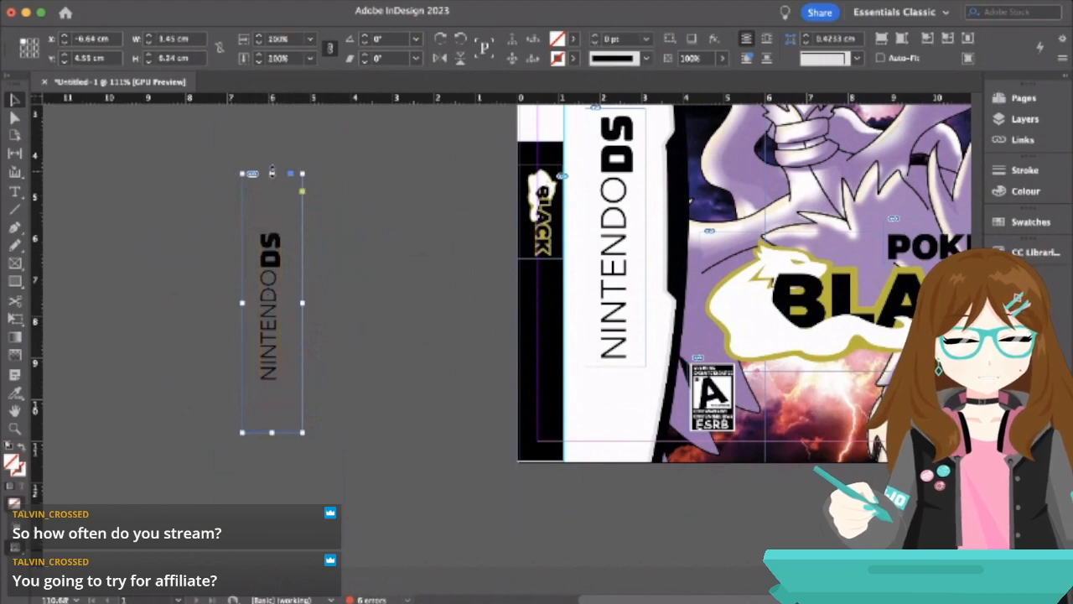
{"action": "left_click_drag", "start_coordinate": [272, 173], "coordinate": [272, 220]}
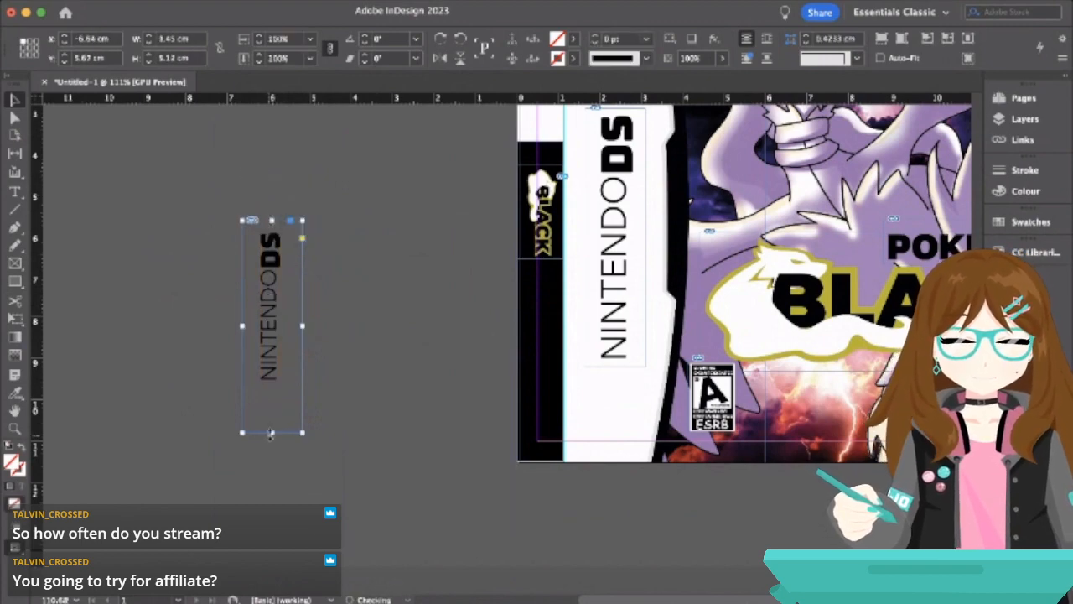
{"action": "left_click_drag", "start_coordinate": [270, 432], "coordinate": [270, 387]}
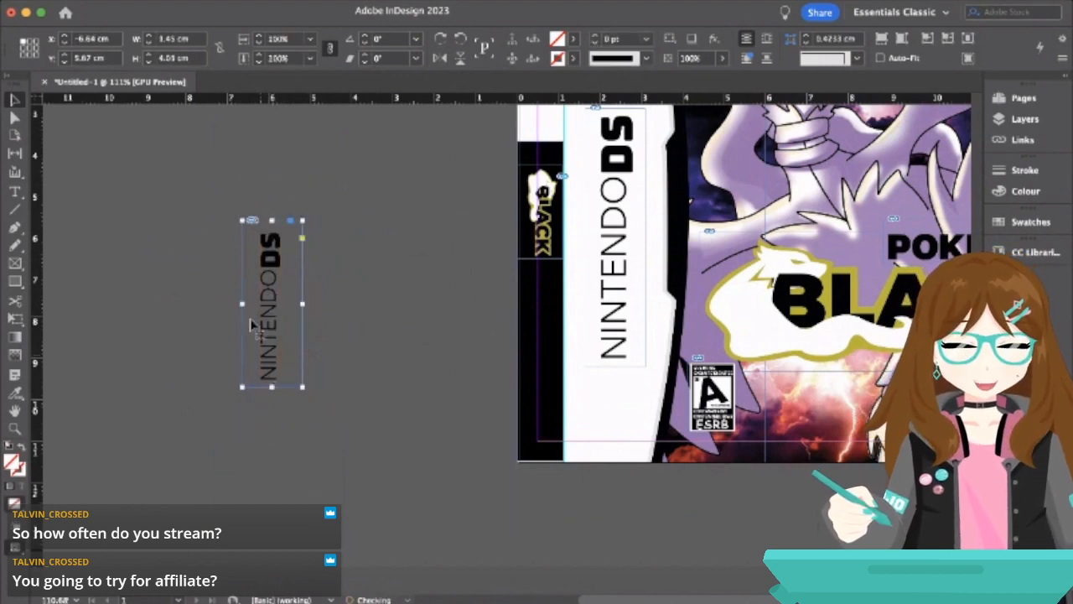
{"action": "left_click_drag", "start_coordinate": [241, 304], "coordinate": [288, 303]}
- Reduce the NINTENDO DS copy's artwork further to about 16.4% scale, roughly 0.4 cm by 2.9 cm
{"action": "left_click", "coordinate": [268, 305]}
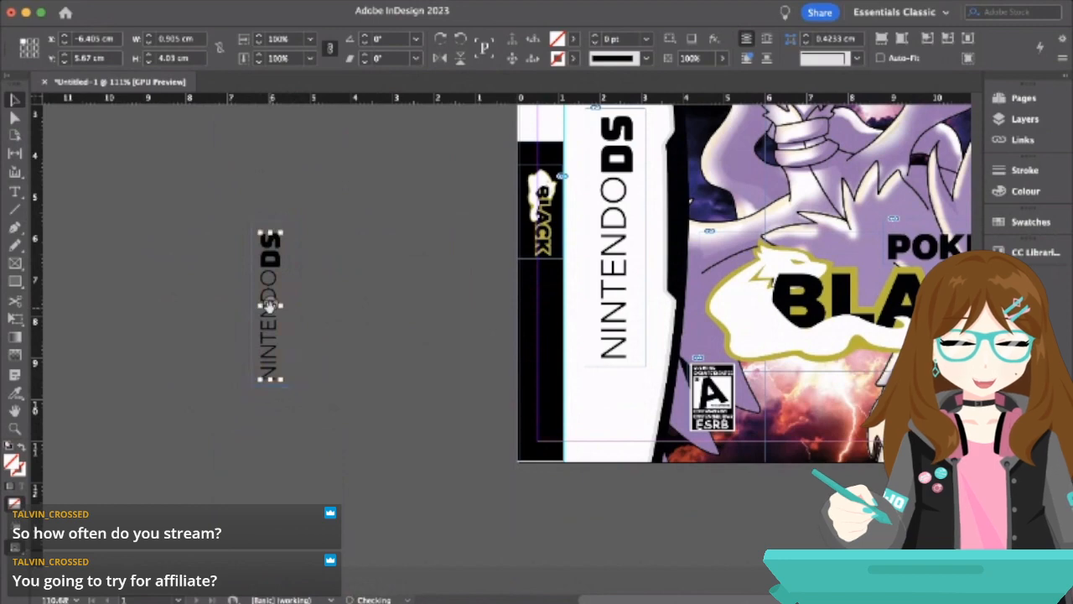
{"action": "key", "text": "super+comma"}
{"action": "key", "text": "super+comma"}
{"action": "key", "text": "super+comma"}
{"action": "key", "text": "super+comma"}
{"action": "key", "text": "super+comma"}
{"action": "key", "text": "super+comma"}
{"action": "key", "text": "super+comma"}
{"action": "key", "text": "super+comma"}
{"action": "key", "text": "super+comma"}
{"action": "key", "text": "super+comma"}
{"action": "key", "text": "super+comma"}
{"action": "key", "text": "super+comma"}
{"action": "key", "text": "super+comma"}
{"action": "key", "text": "super+comma"}
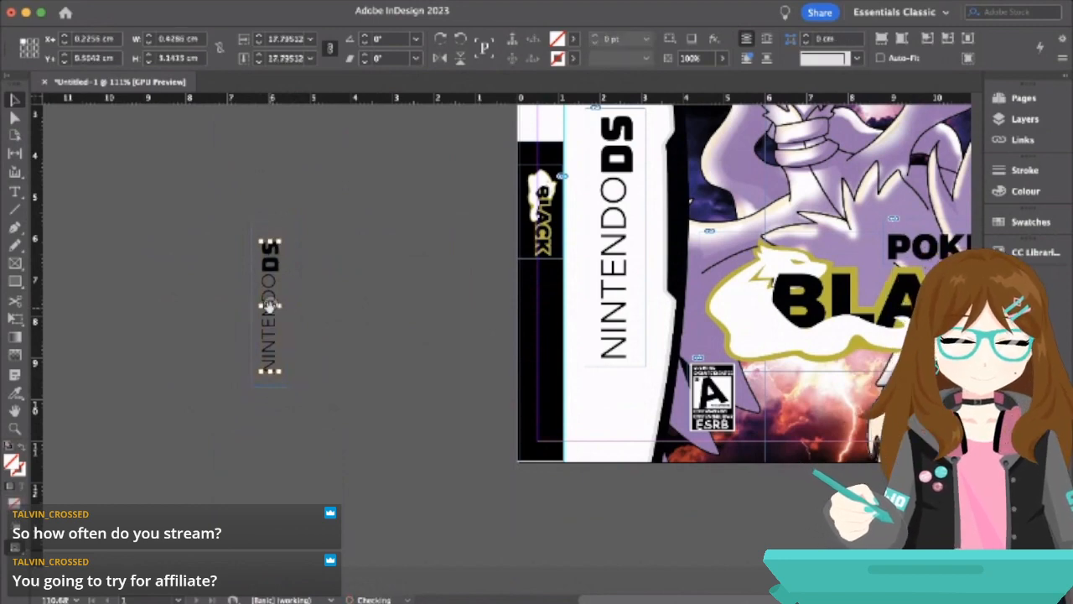
{"action": "key", "text": "super+comma"}
{"action": "key", "text": "super+comma"}
{"action": "key", "text": "super+comma"}
{"action": "key", "text": "super+comma"}
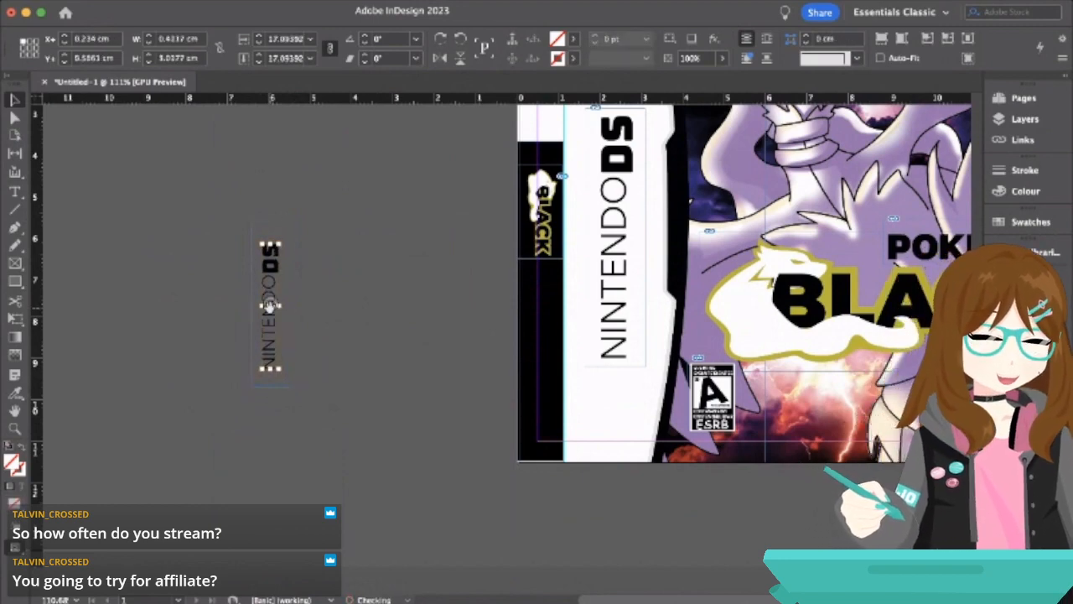
{"action": "key", "text": "super+comma"}
{"action": "key", "text": "super+comma"}
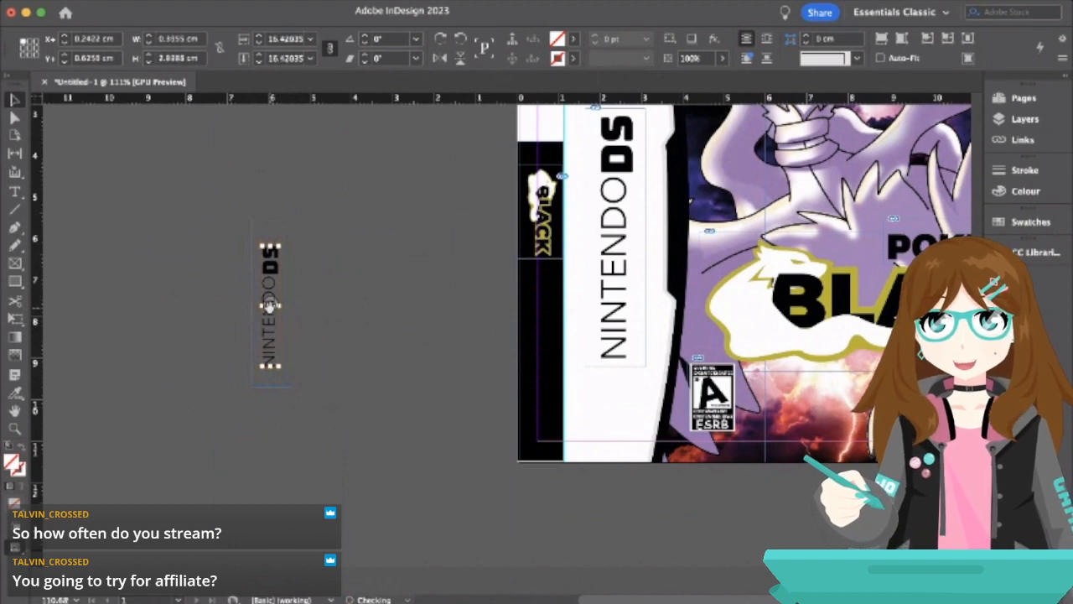
- Tighten the small NINTENDO DS copy's frame to 0.805 cm by 3.375 cm around the lettering
{"action": "left_click", "coordinate": [280, 220]}
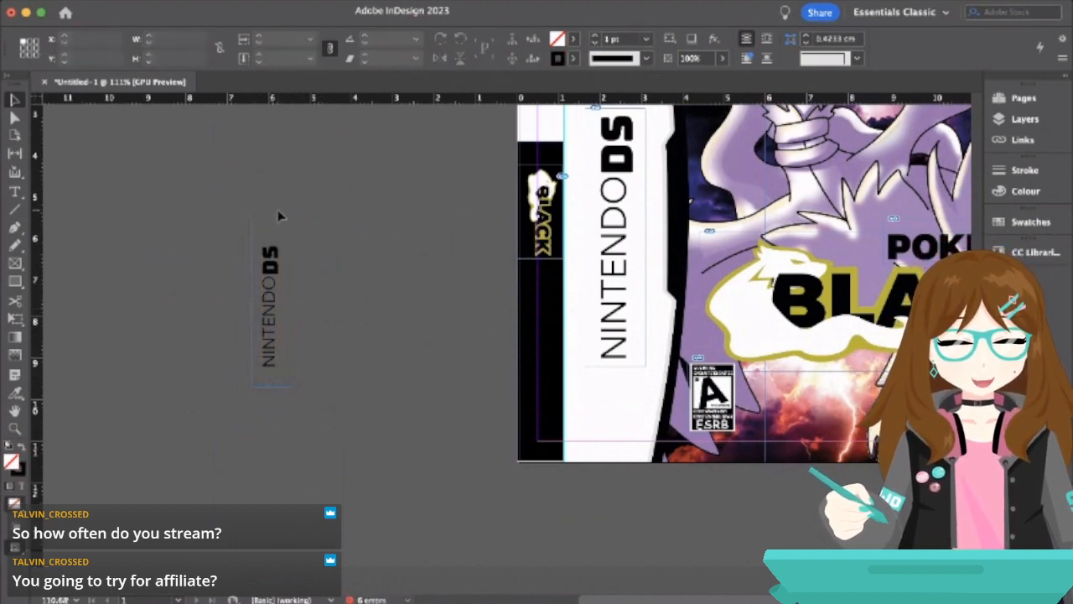
{"action": "left_click", "coordinate": [272, 222]}
{"action": "left_click_drag", "start_coordinate": [272, 222], "coordinate": [272, 235]}
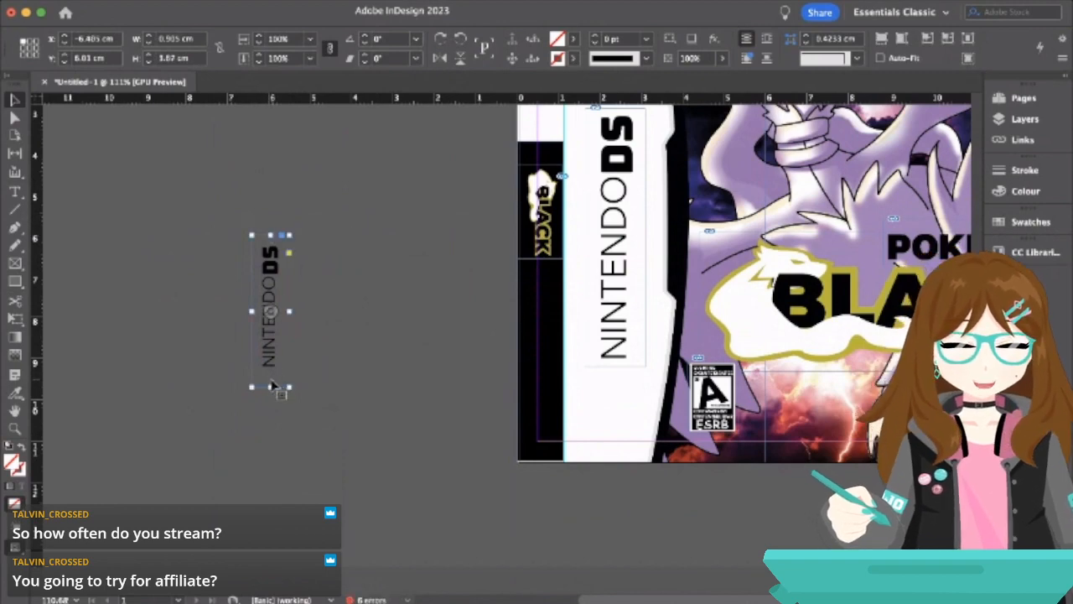
{"action": "left_click_drag", "start_coordinate": [270, 387], "coordinate": [271, 375]}
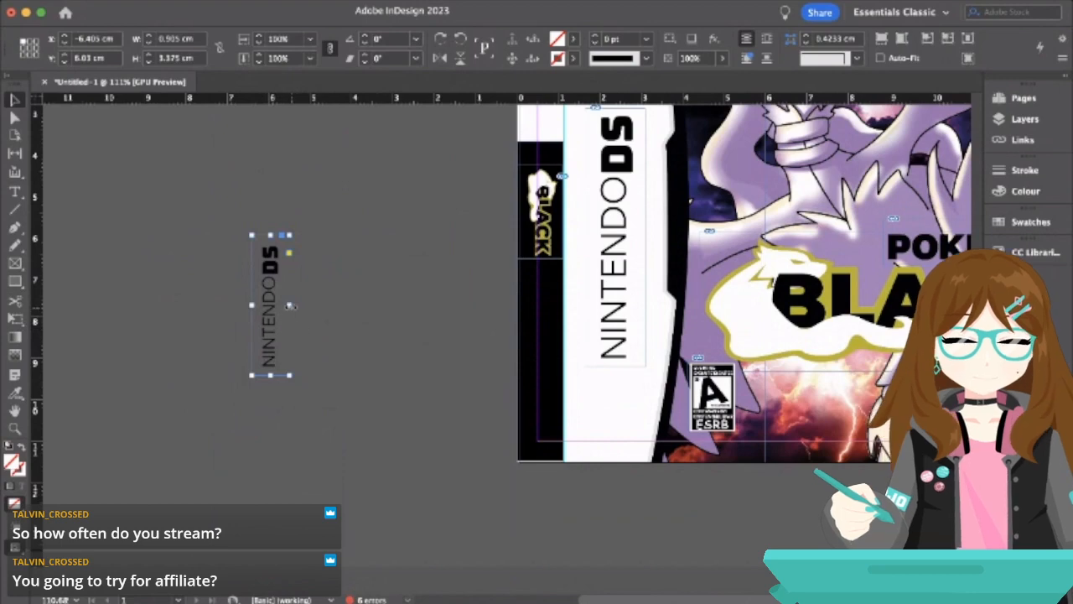
{"action": "left_click_drag", "start_coordinate": [290, 305], "coordinate": [285, 306]}
{"action": "left_click", "coordinate": [331, 311]}
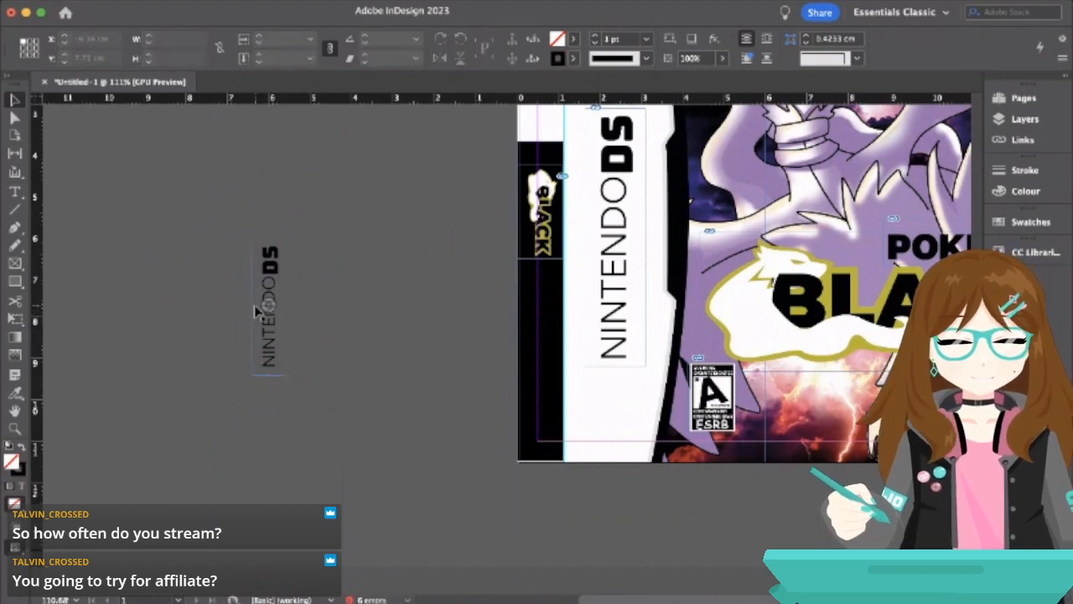
- Place the small NINTENDO DS copy in the white area above the black strip, at X 0.16 cm, Y 0.13 cm
{"action": "scroll", "coordinate": [354, 312], "scroll_direction": "up", "scroll_amount": 5}
{"action": "scroll", "coordinate": [355, 312], "scroll_direction": "right", "scroll_amount": 2}
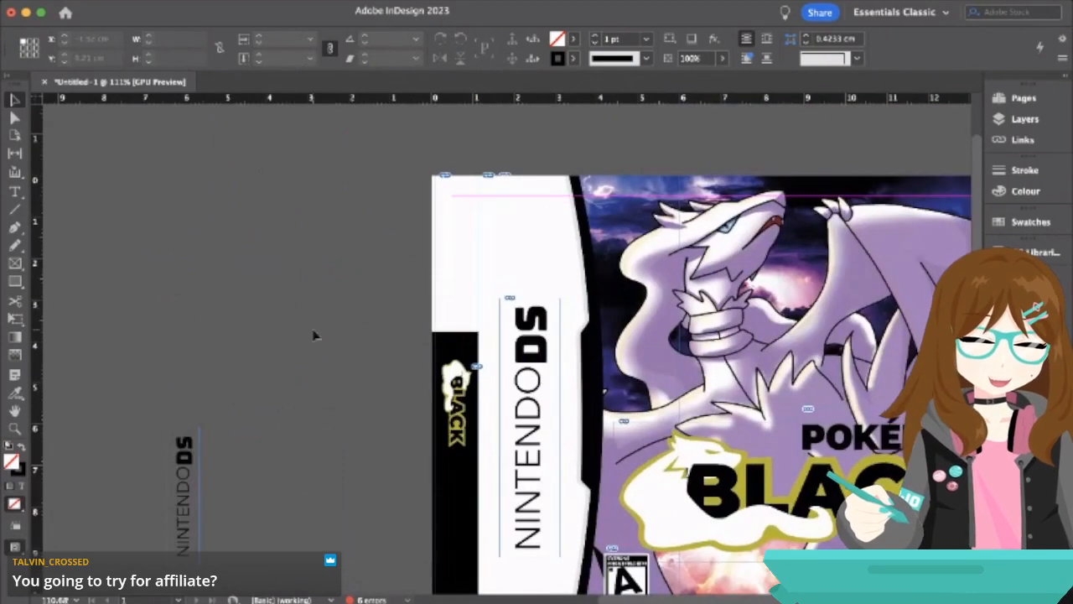
{"action": "left_click_drag", "start_coordinate": [197, 490], "coordinate": [457, 231]}
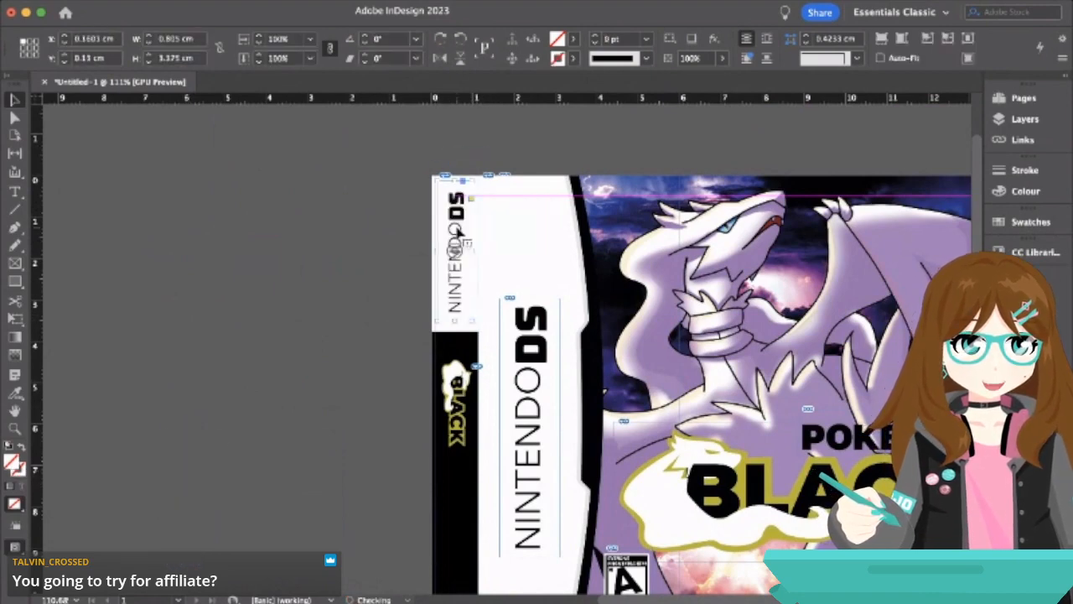
{"action": "left_click", "coordinate": [336, 229]}
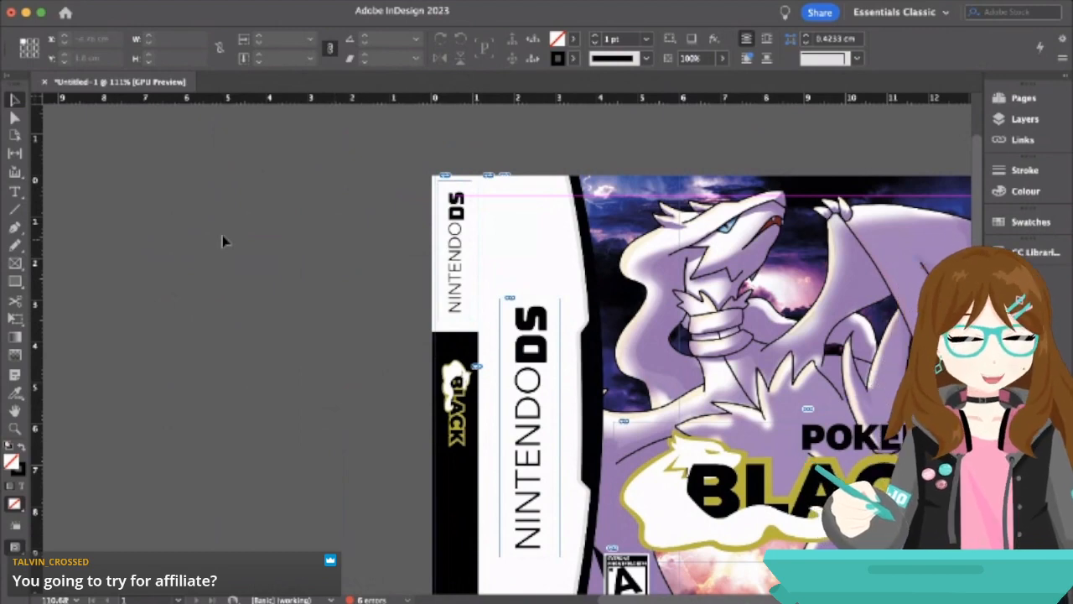
{"action": "scroll", "coordinate": [226, 242], "scroll_direction": "down", "scroll_amount": 5}
{"action": "scroll", "coordinate": [227, 242], "scroll_direction": "right", "scroll_amount": 3}
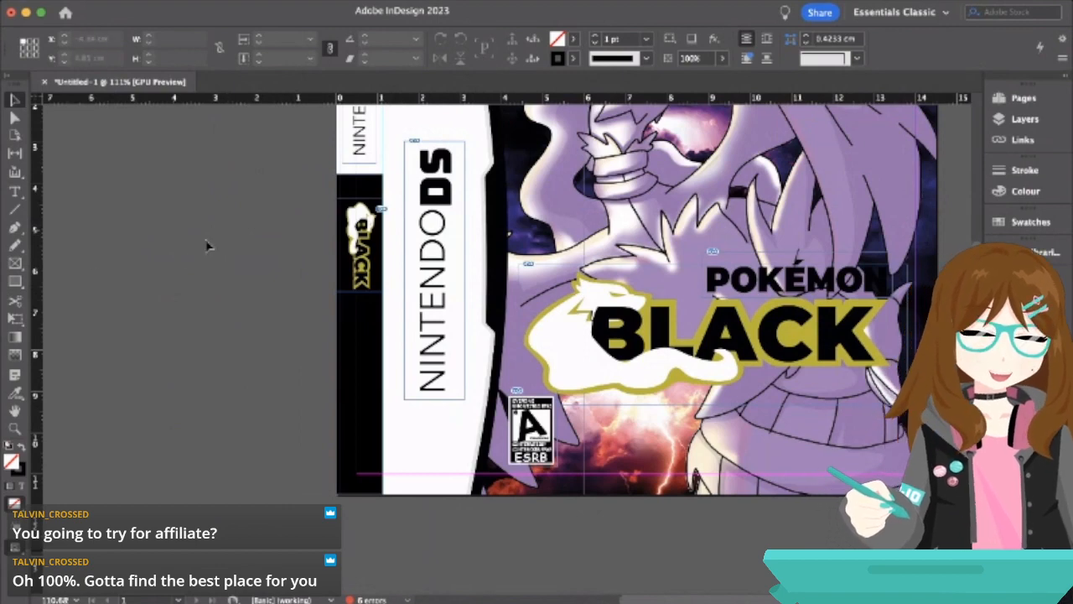
{"action": "scroll", "coordinate": [218, 249], "scroll_direction": "up", "scroll_amount": 3}
{"action": "scroll", "coordinate": [218, 248], "scroll_direction": "up", "scroll_amount": 3}
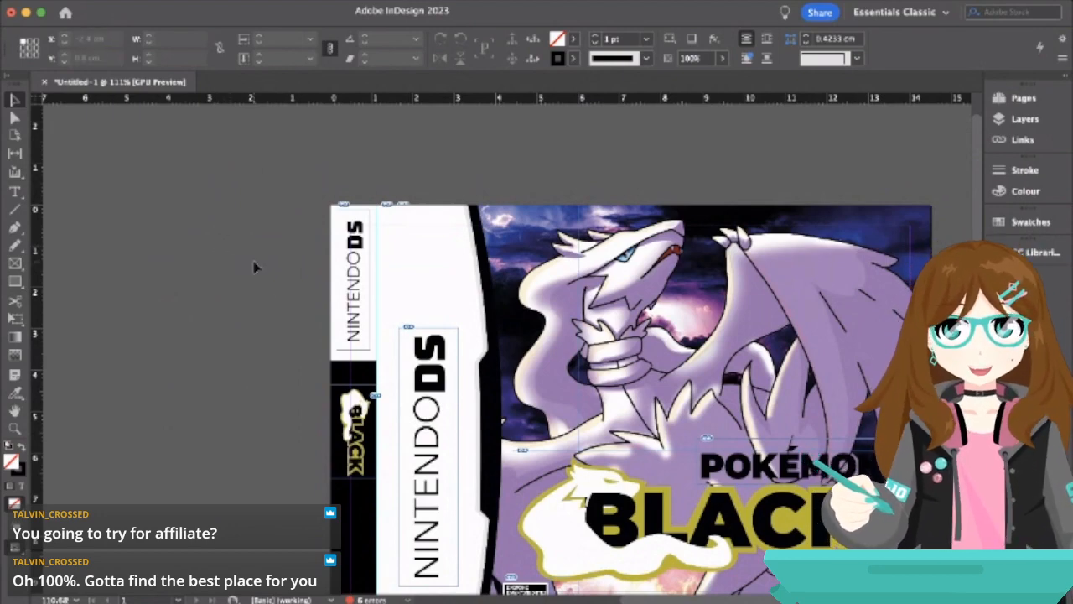
- Create a text frame on the empty pasteboard beside the spine containing "Pokémon Black"
{"action": "scroll", "coordinate": [299, 374], "scroll_direction": "down", "scroll_amount": 5}
{"action": "scroll", "coordinate": [299, 374], "scroll_direction": "left", "scroll_amount": 2}
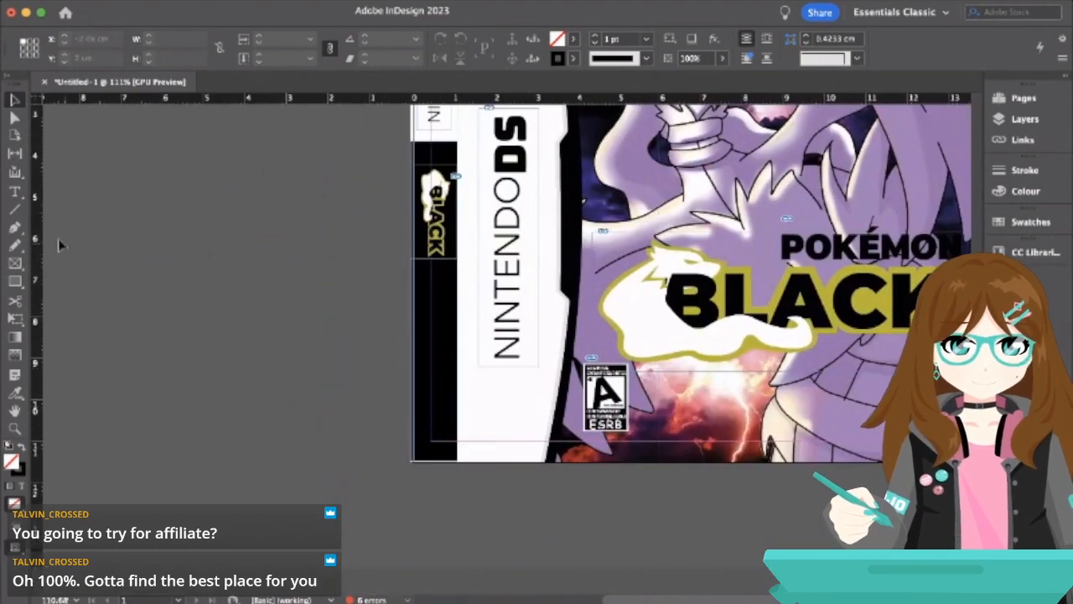
{"action": "left_click", "coordinate": [14, 193]}
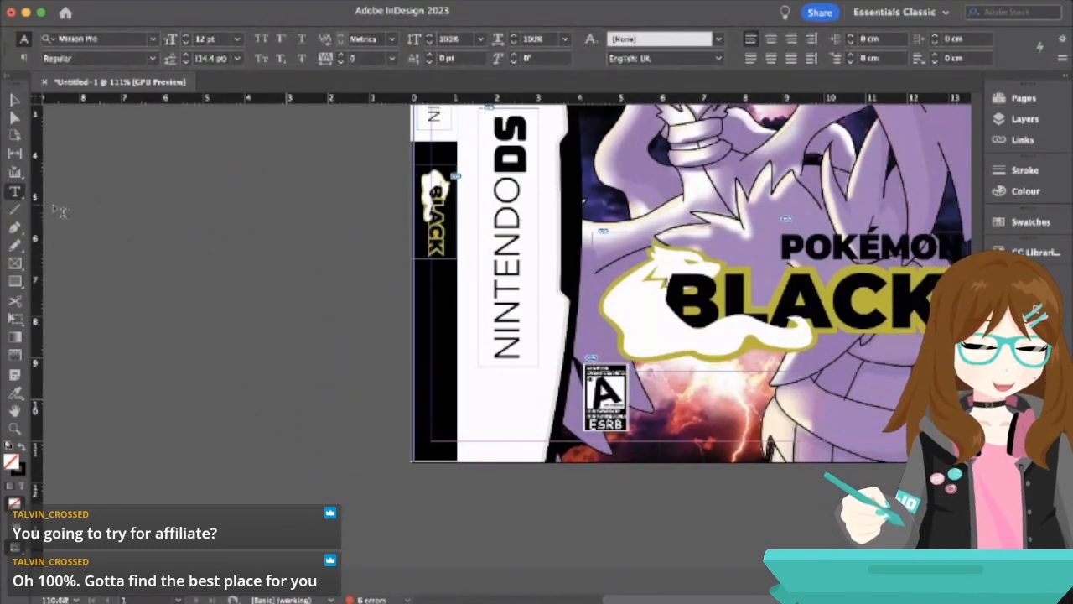
{"action": "left_click_drag", "start_coordinate": [132, 230], "coordinate": [317, 326]}
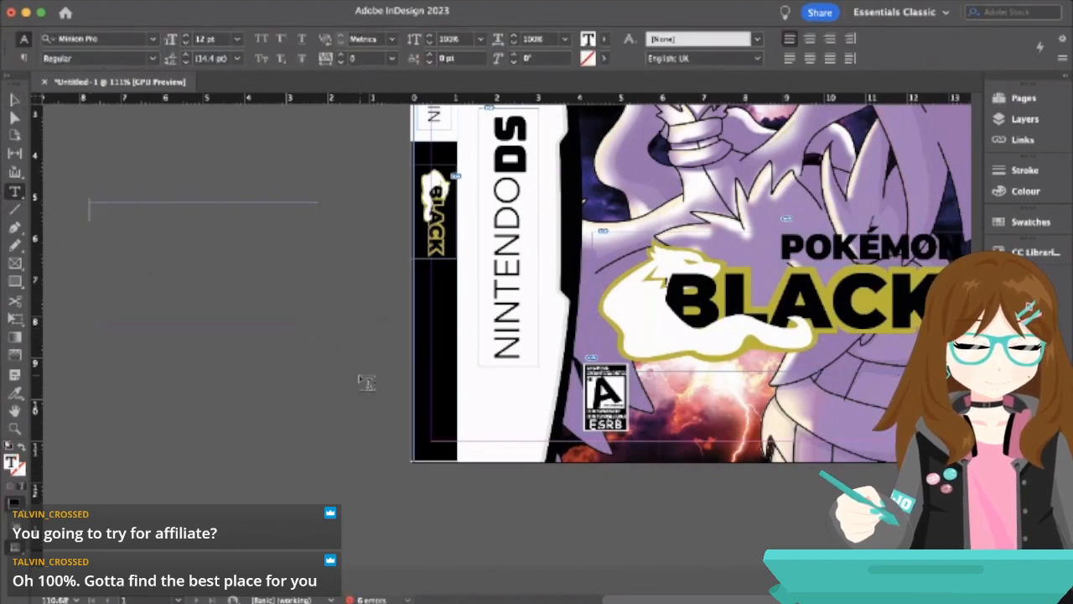
{"action": "type", "text": "Po"}
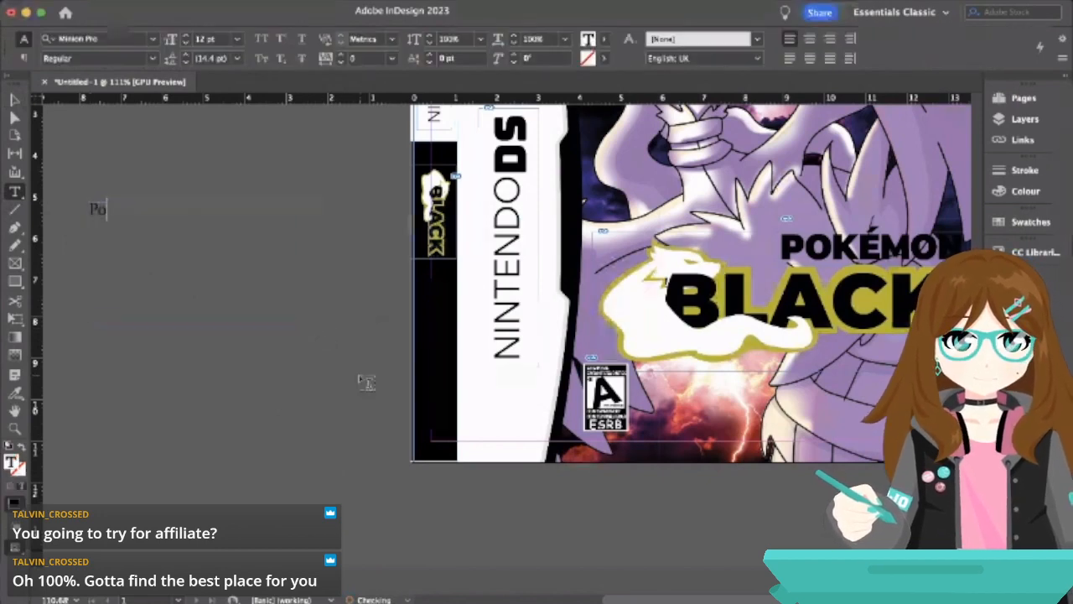
{"action": "type", "text": "k"}
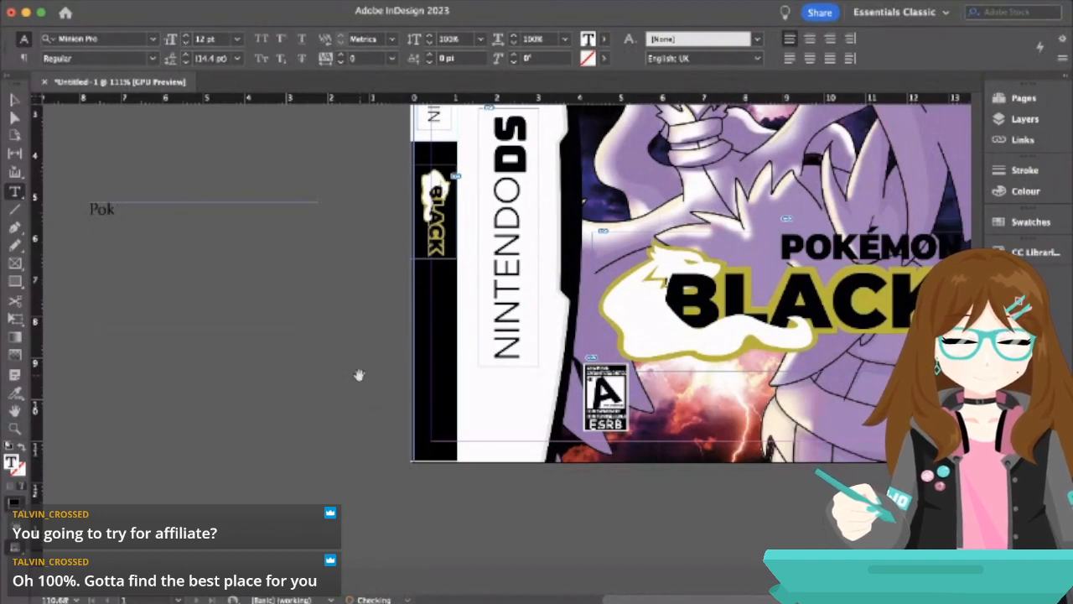
{"action": "type", "text": "é"}
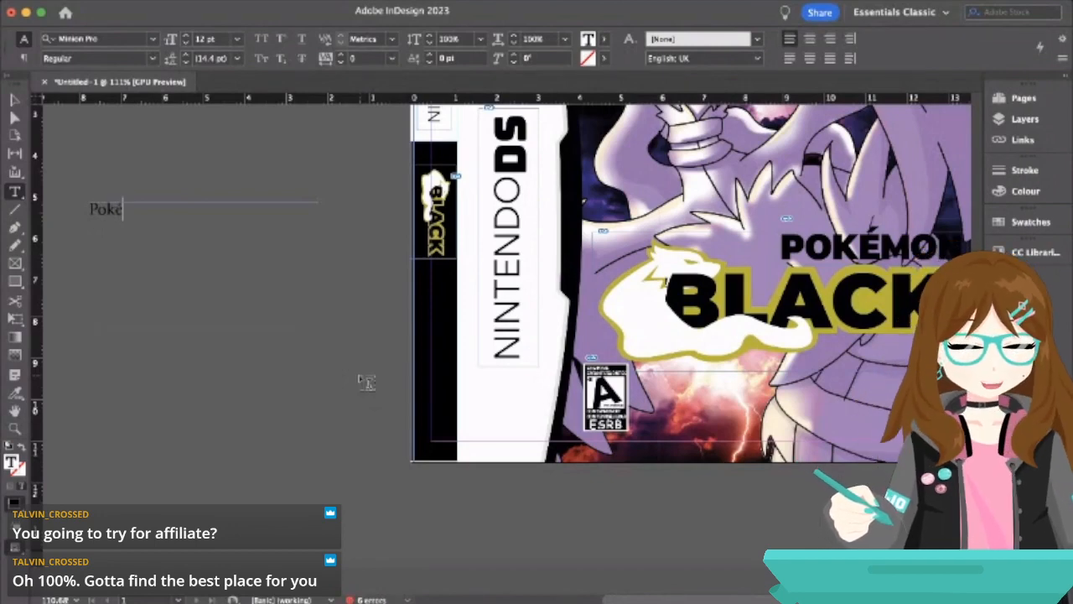
{"action": "type", "text": "mon B"}
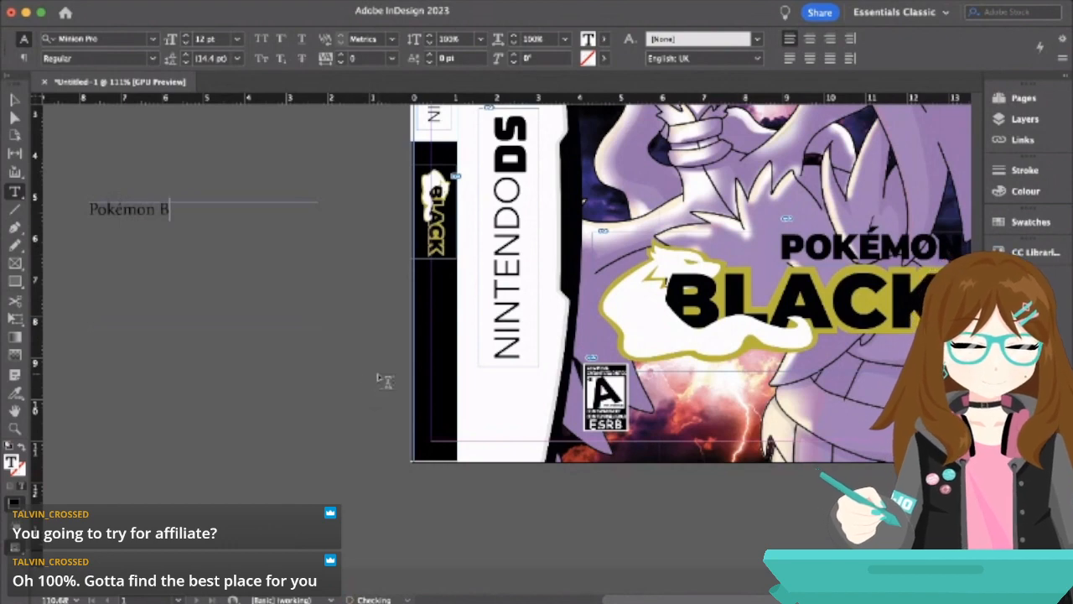
{"action": "type", "text": "lack"}
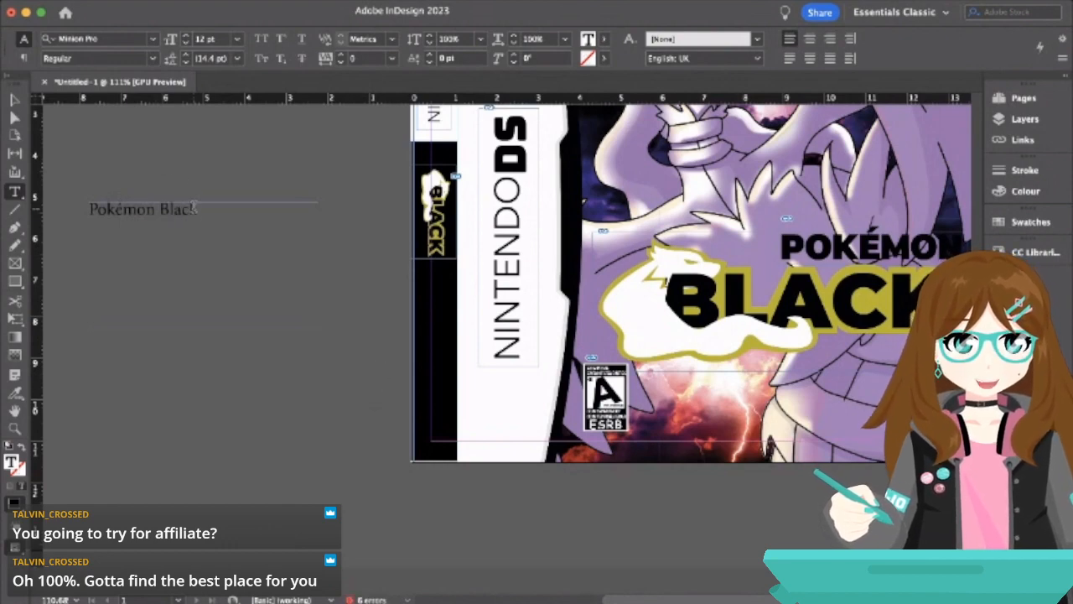
- Format the "Pokémon Black" text in Arial Black with a white fill
{"action": "left_click_drag", "start_coordinate": [196, 209], "coordinate": [84, 209]}
{"action": "left_click", "coordinate": [148, 39]}
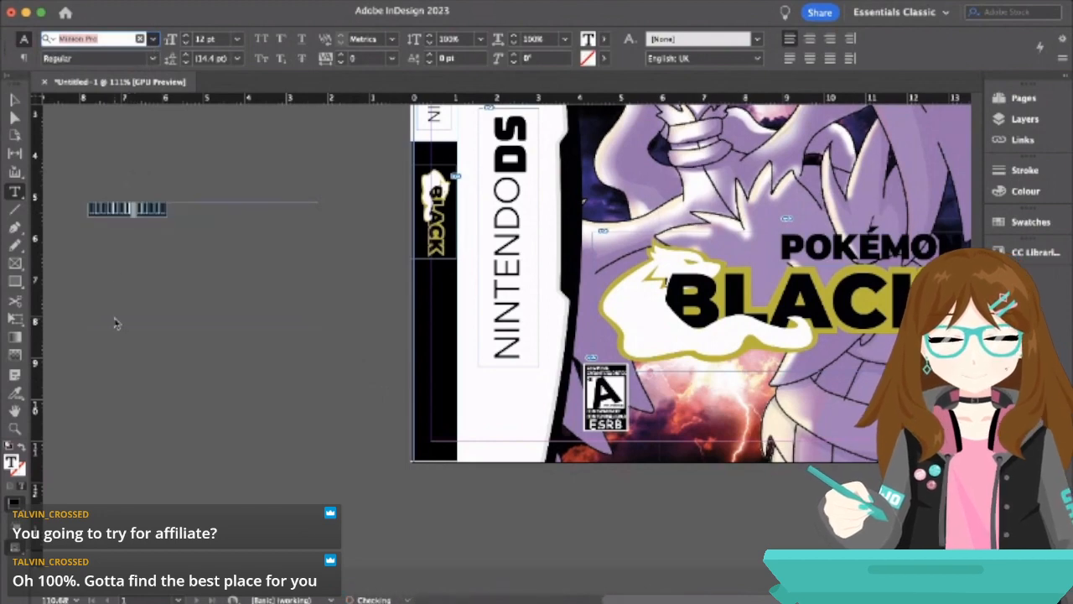
{"action": "left_click", "coordinate": [114, 428]}
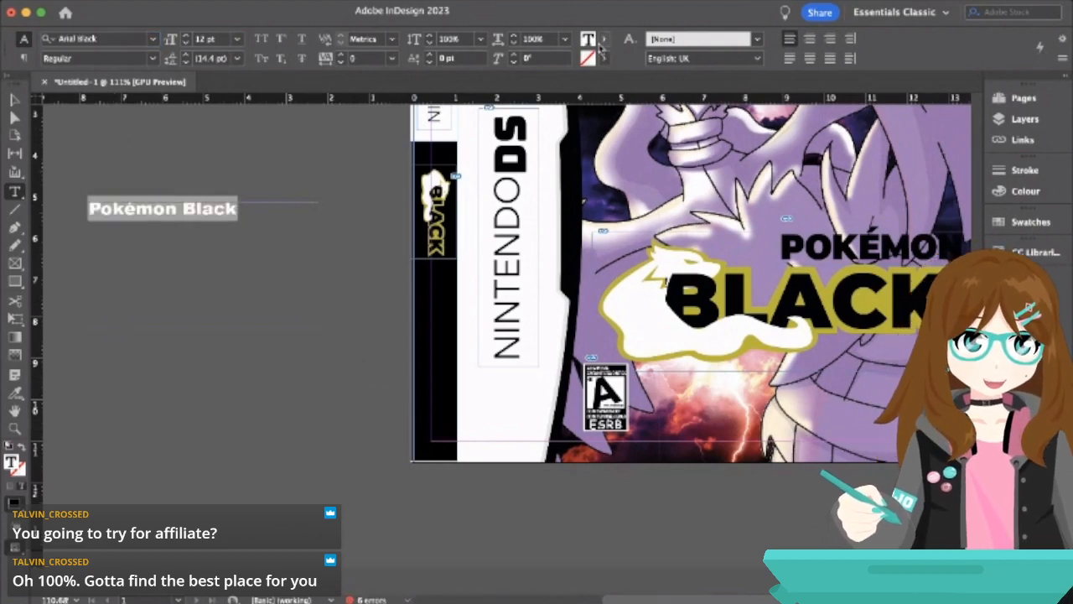
{"action": "left_click", "coordinate": [475, 120]}
{"action": "left_click", "coordinate": [16, 101]}
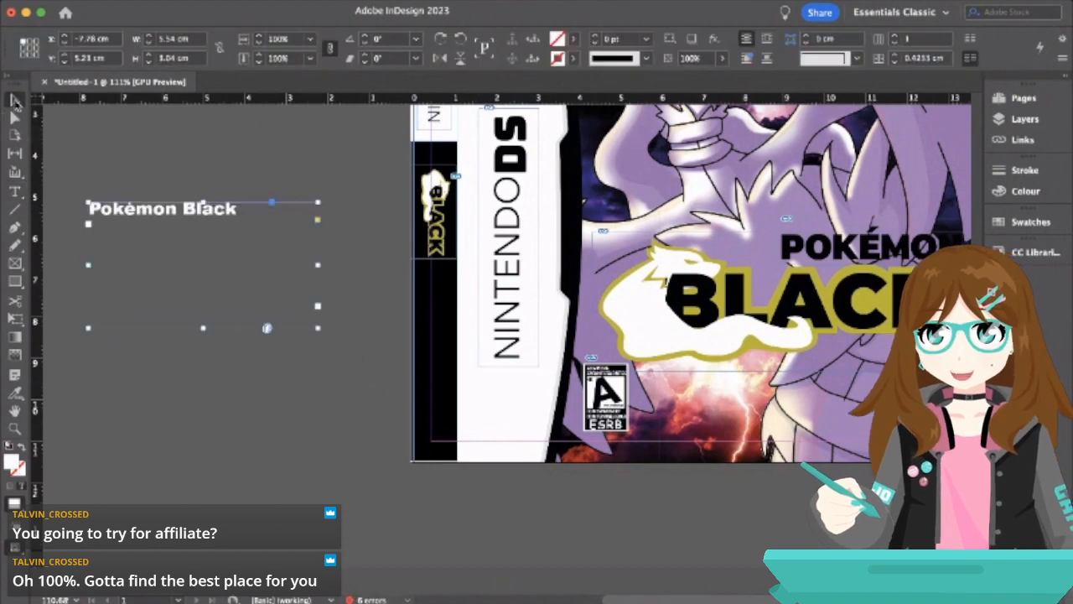
{"action": "left_click", "coordinate": [138, 176]}
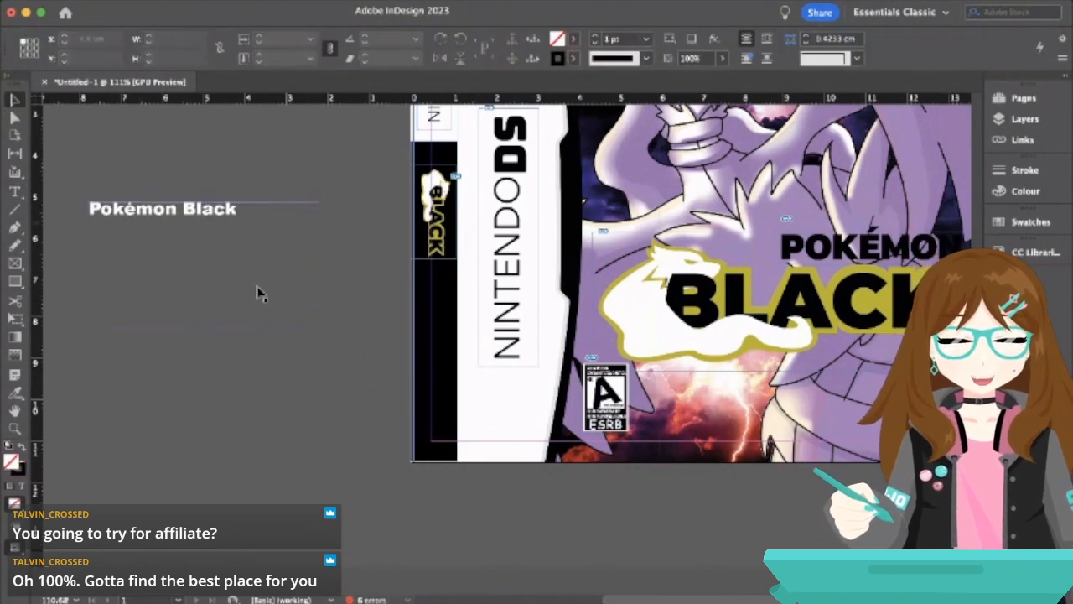
- Shrink the "Pokémon Black" text frame to about 3.74 cm by 0.42 cm and rotate it to -90°
{"action": "left_click_drag", "start_coordinate": [318, 328], "coordinate": [243, 220]}
{"action": "left_click", "coordinate": [270, 180]}
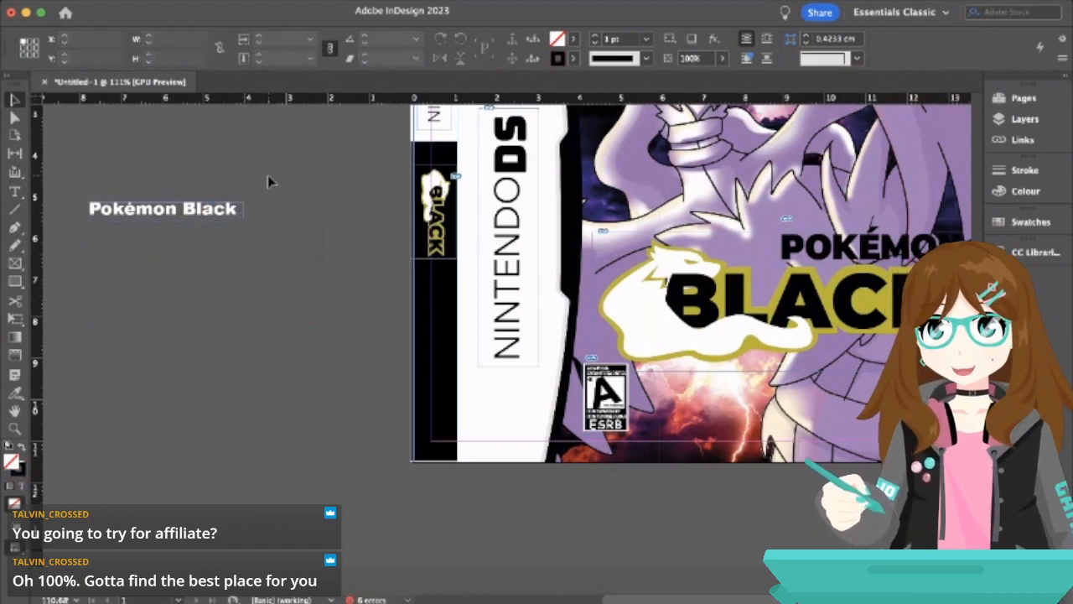
{"action": "left_click", "coordinate": [98, 210]}
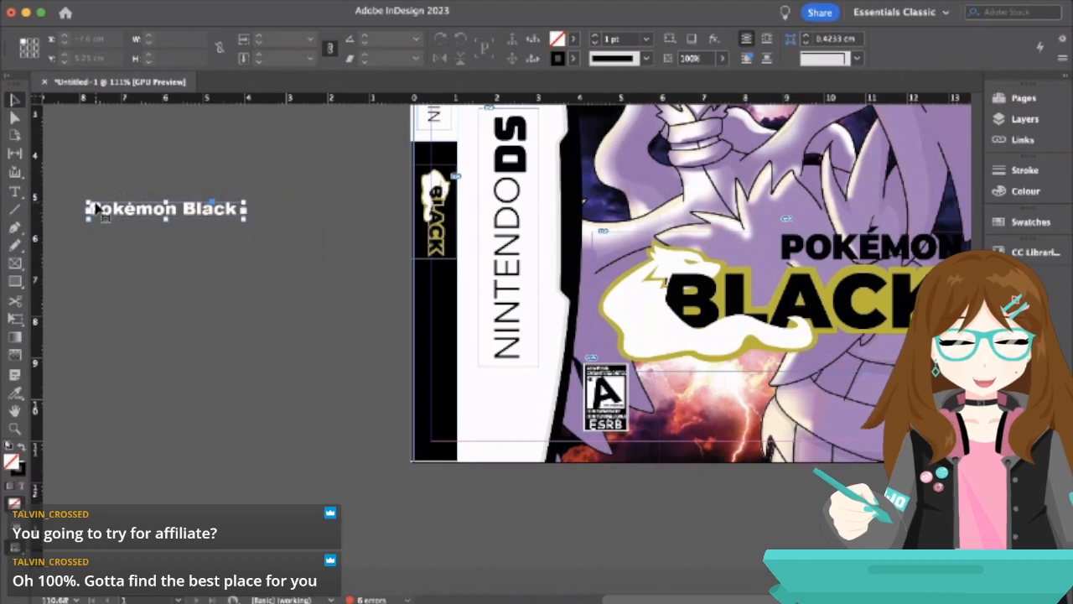
{"action": "left_click_drag", "start_coordinate": [84, 193], "coordinate": [179, 156]}
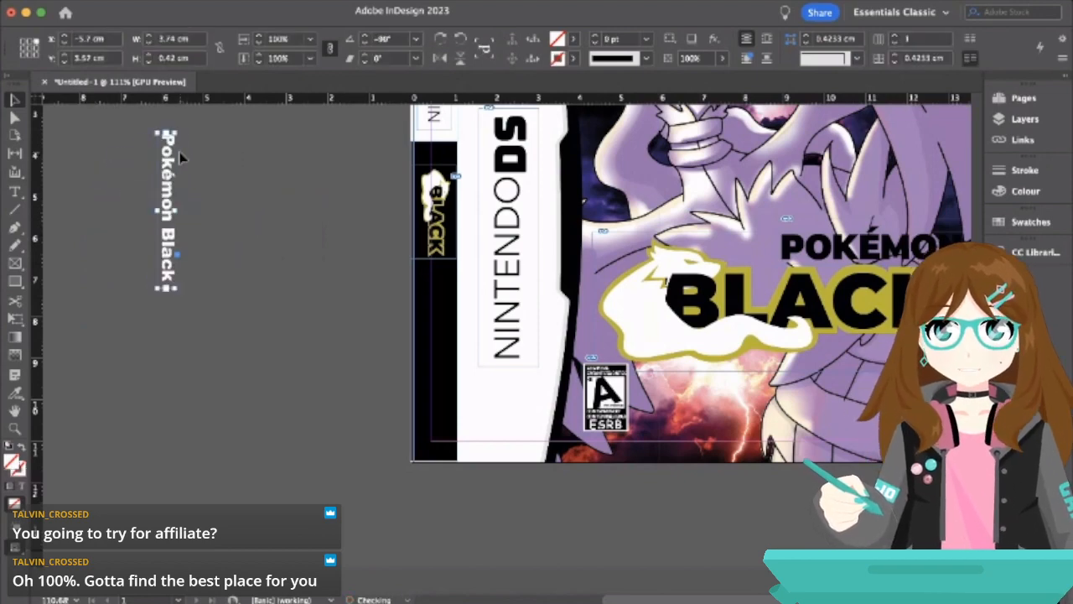
- Place the rotated "Pokémon Black" text on the black spine strip beneath the small BLACK logo, at about X 0.77 cm
{"action": "left_click_drag", "start_coordinate": [176, 220], "coordinate": [440, 335]}
{"action": "left_click", "coordinate": [359, 324]}
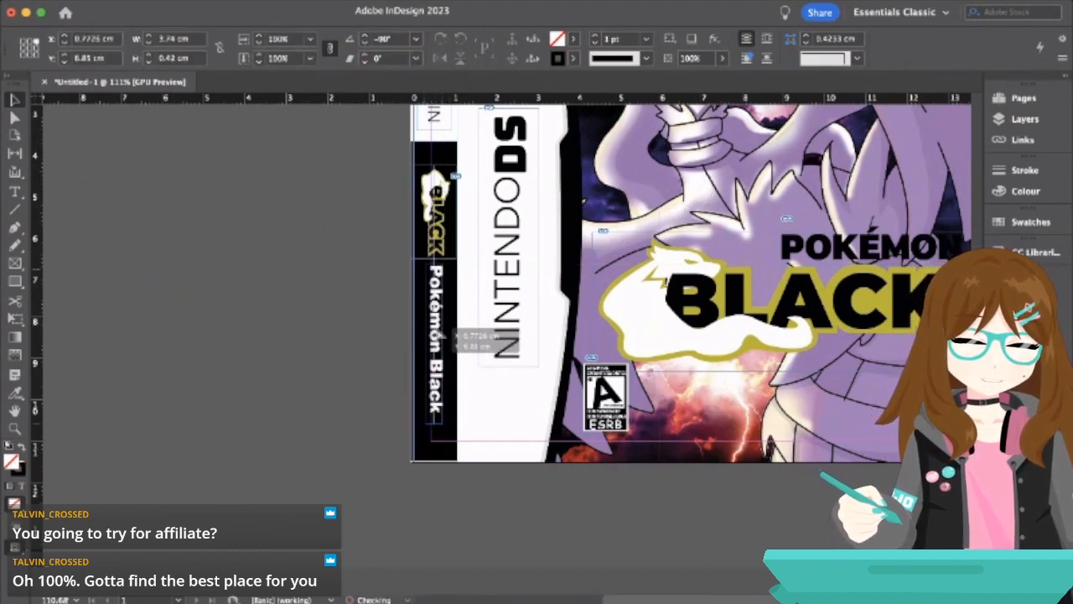
{"action": "left_click", "coordinate": [362, 327]}
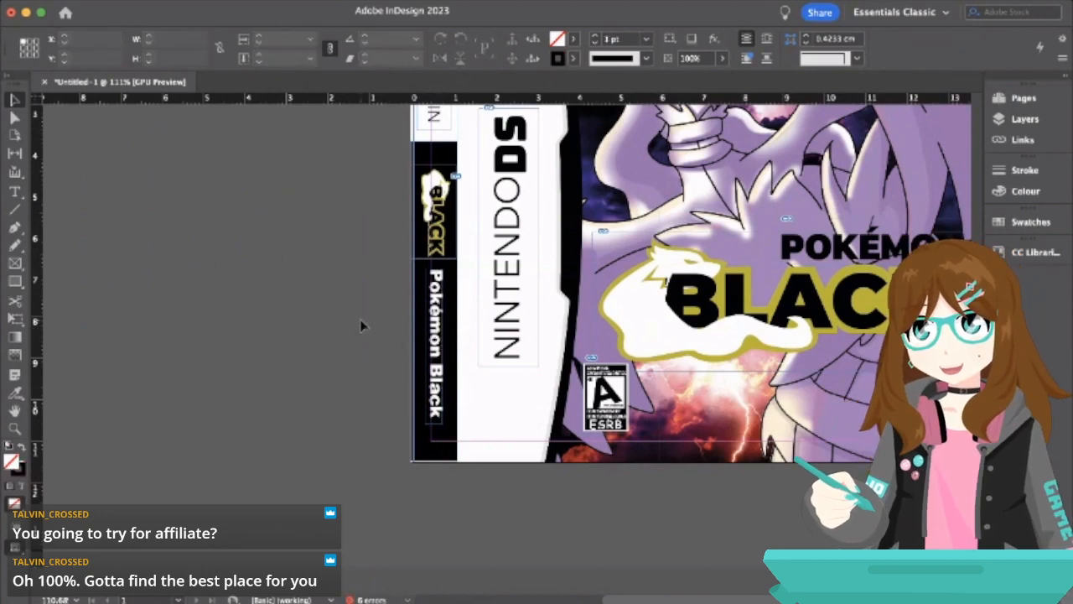
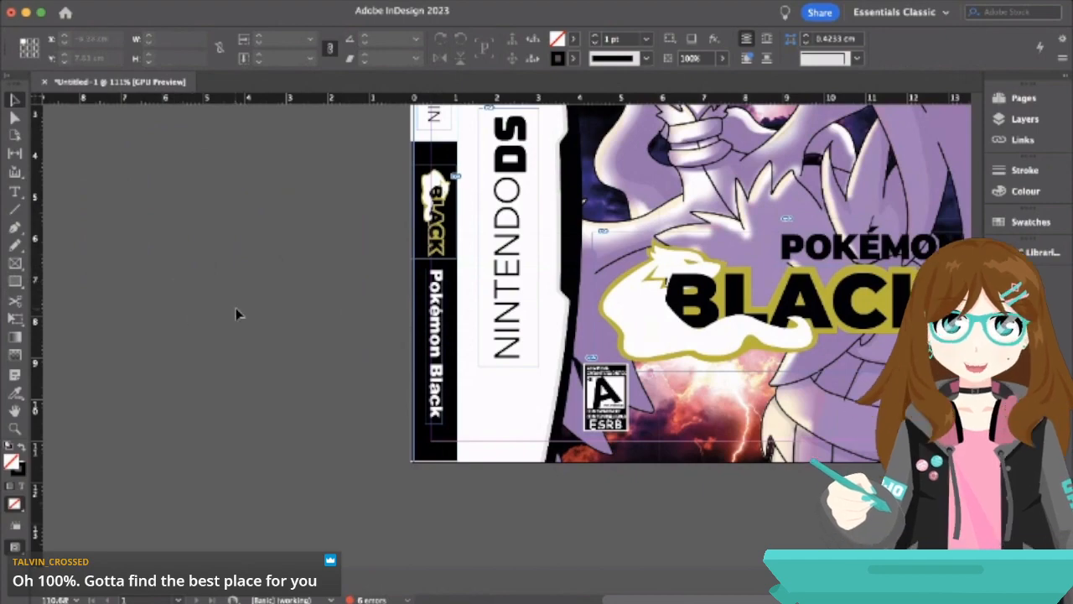
- Scale the dragon artwork inside its frame to about 60.42% and shift it 0.25 cm right, to X+ 1.1754 cm
{"action": "scroll", "coordinate": [236, 308], "scroll_direction": "right", "scroll_amount": 10}
{"action": "scroll", "coordinate": [237, 309], "scroll_direction": "up", "scroll_amount": 3}
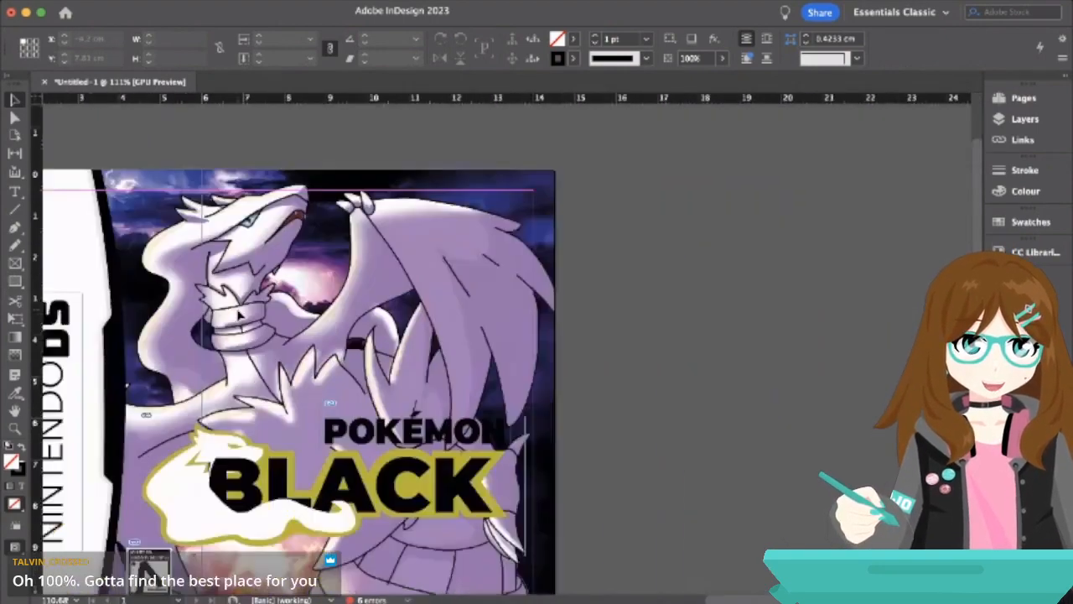
{"action": "scroll", "coordinate": [237, 309], "scroll_direction": "left", "scroll_amount": 6}
{"action": "scroll", "coordinate": [237, 310], "scroll_direction": "down", "scroll_amount": 3}
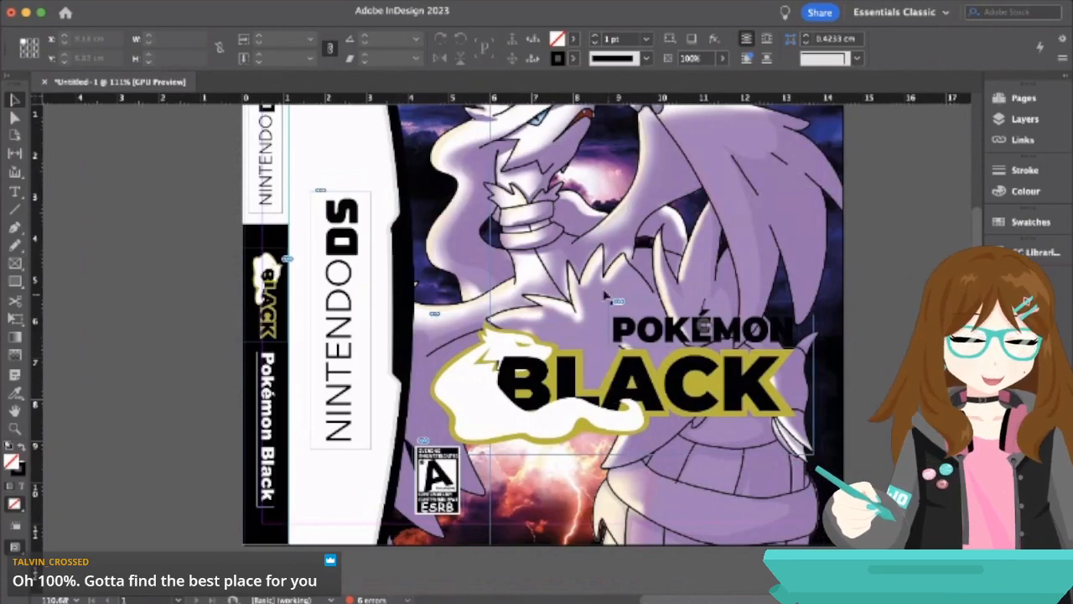
{"action": "left_click", "coordinate": [544, 220]}
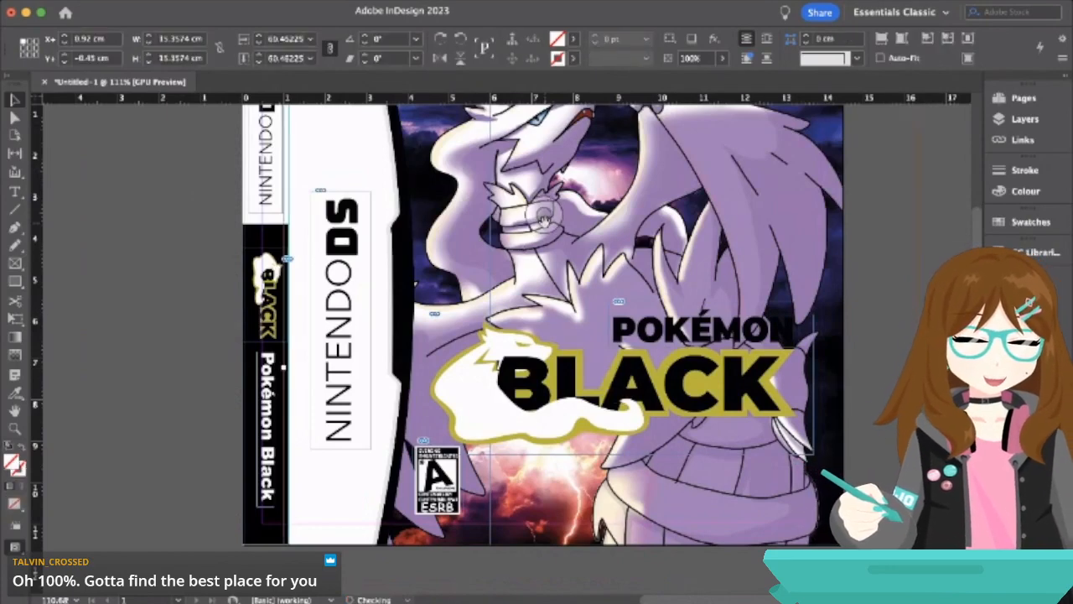
{"action": "key", "text": "super+z"}
{"action": "key", "text": "super+period"}
{"action": "key", "text": "super+period"}
{"action": "key", "text": "super+period"}
{"action": "key", "text": "super+period"}
{"action": "key", "text": "super+period"}
{"action": "key", "text": "super+period"}
{"action": "key", "text": "super+period"}
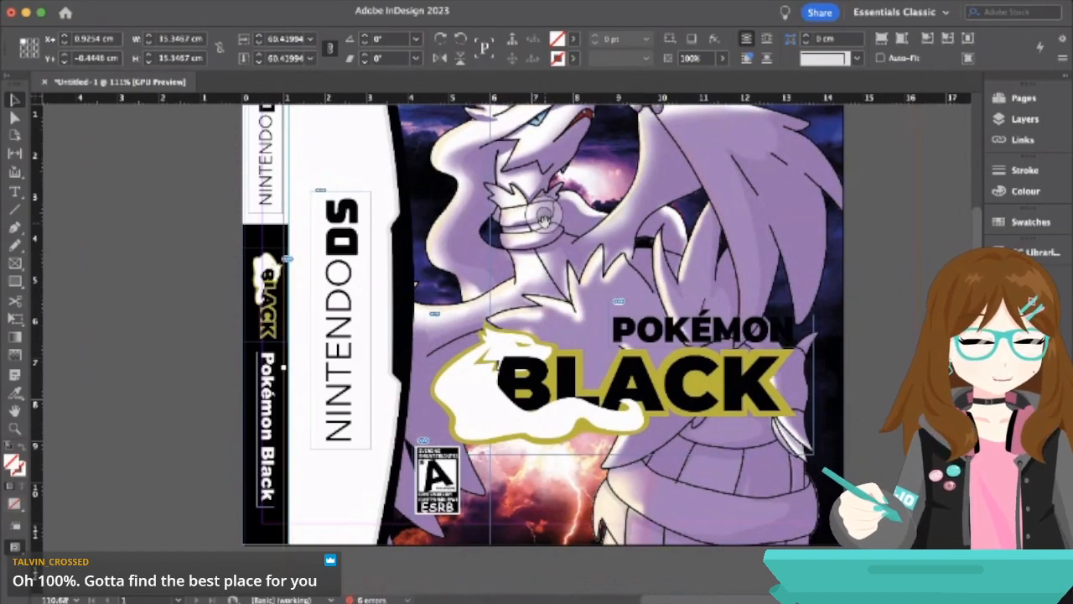
{"action": "key", "text": "shift+Right"}
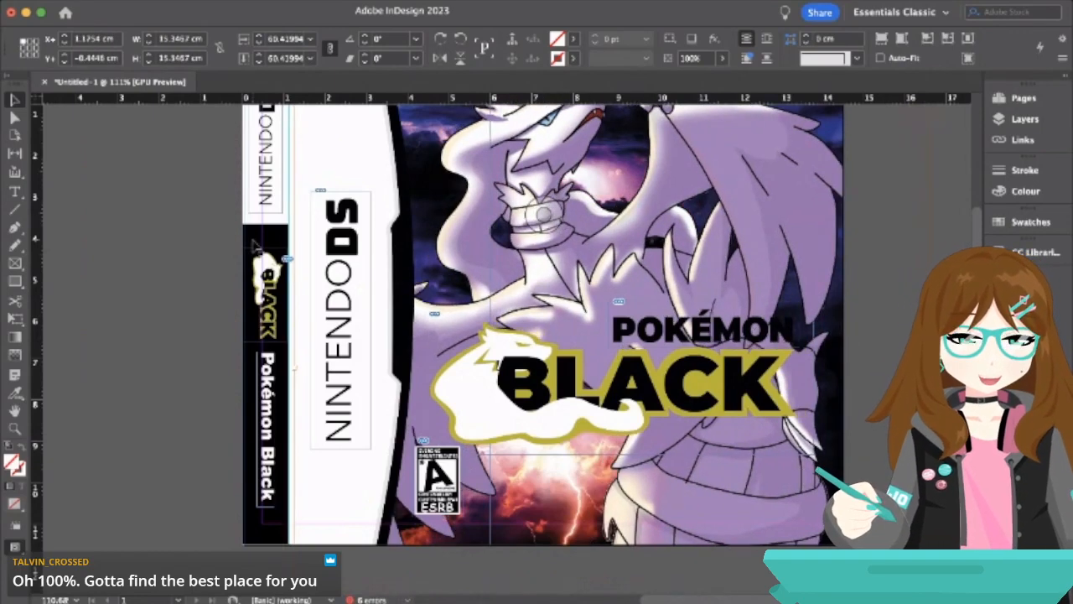
{"action": "left_click", "coordinate": [192, 223]}
- Turn on preview mode and examine the cover as a whole, plus the spine, illustration and title up close
{"action": "scroll", "coordinate": [192, 223], "scroll_direction": "up", "scroll_amount": 4}
{"action": "scroll", "coordinate": [192, 223], "scroll_direction": "right", "scroll_amount": 1}
{"action": "scroll", "coordinate": [192, 223], "scroll_direction": "down", "scroll_amount": 2}
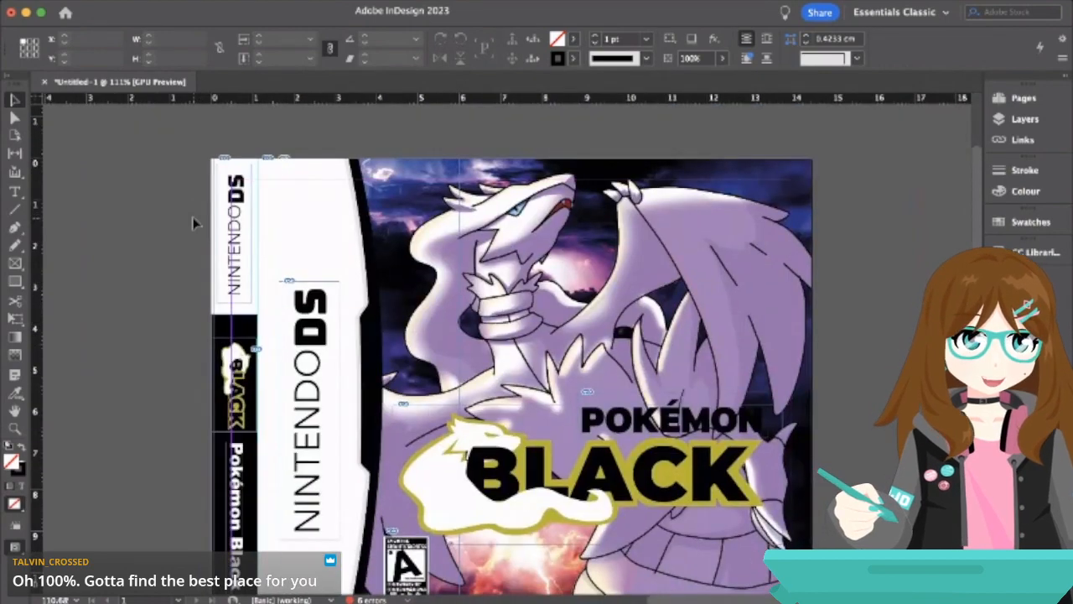
{"action": "scroll", "coordinate": [192, 223], "scroll_direction": "down", "scroll_amount": 5}
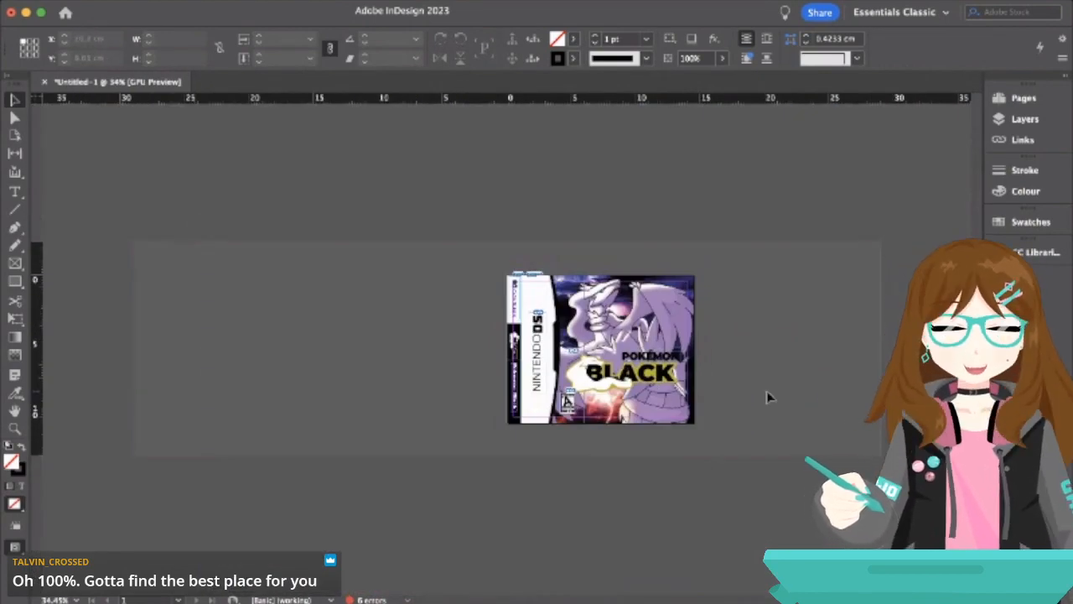
{"action": "key", "text": "w"}
{"action": "scroll", "coordinate": [770, 397], "scroll_direction": "up", "scroll_amount": 5}
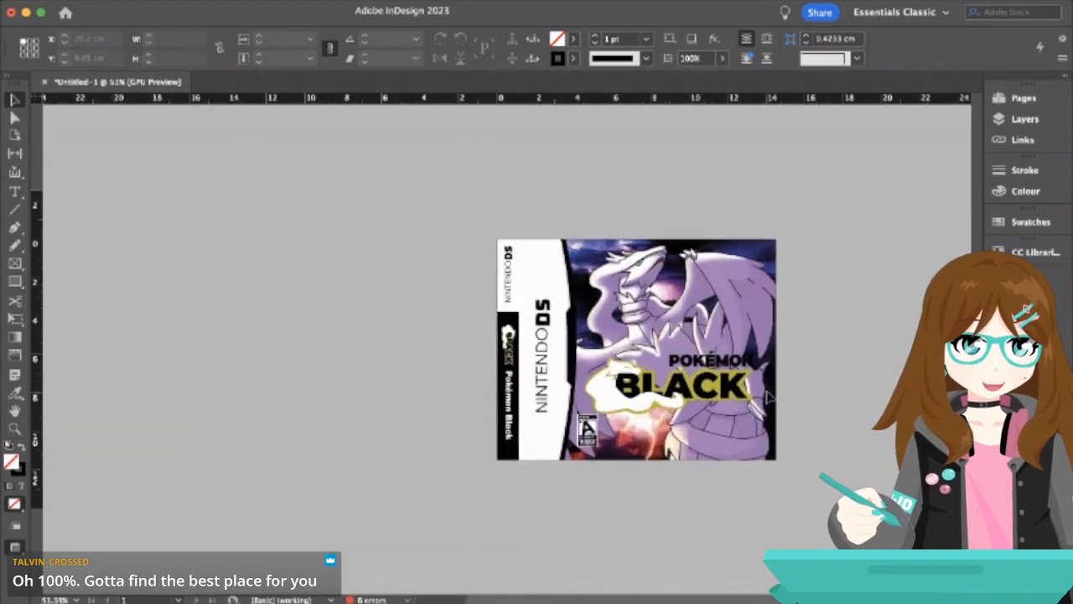
{"action": "scroll", "coordinate": [769, 396], "scroll_direction": "right", "scroll_amount": 2}
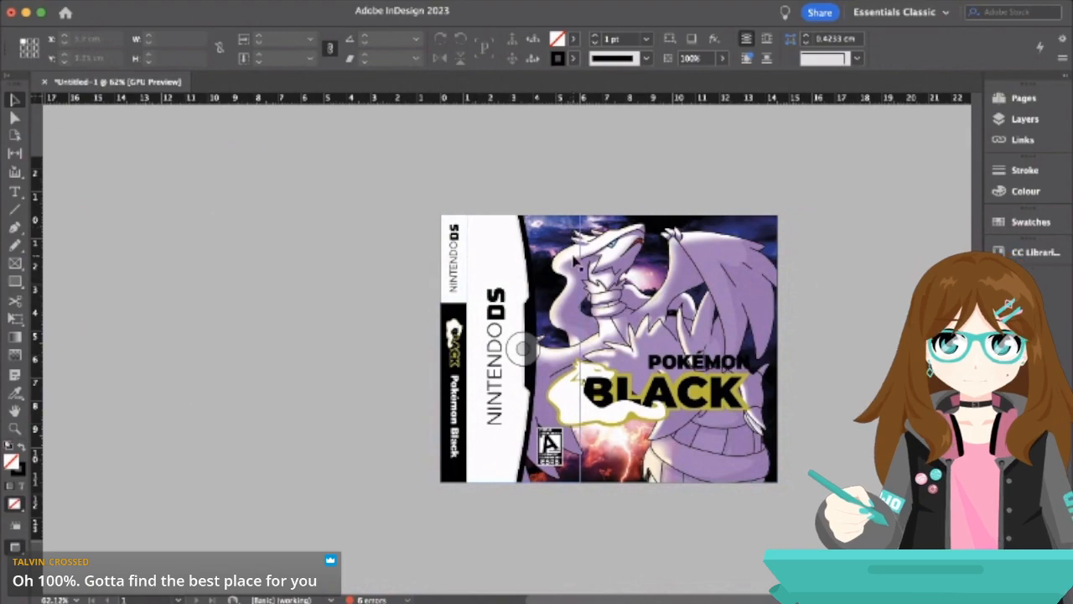
{"action": "scroll", "coordinate": [575, 263], "scroll_direction": "up", "scroll_amount": 5}
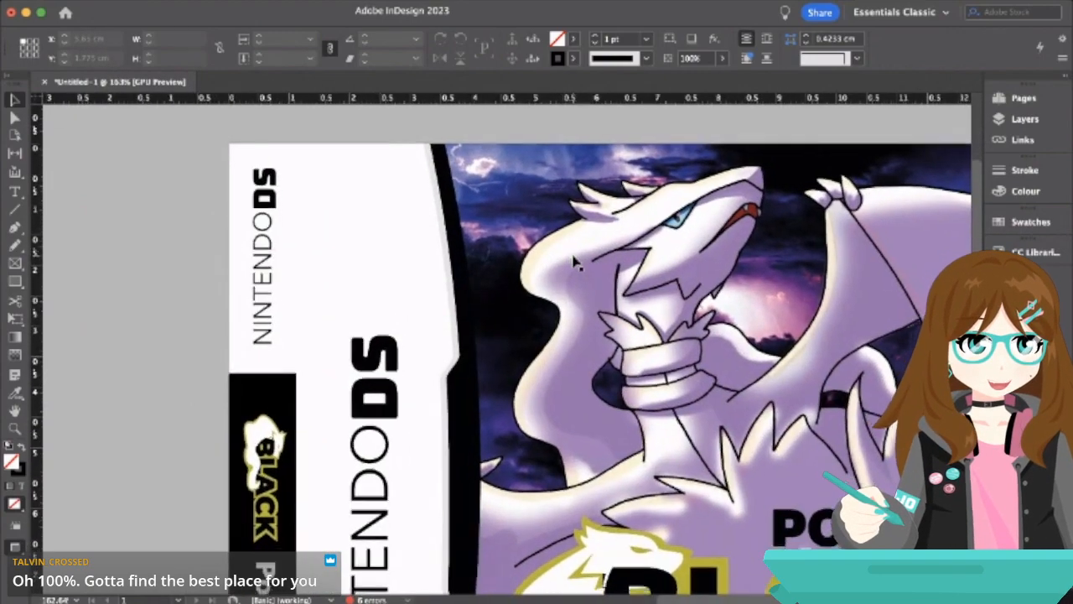
{"action": "scroll", "coordinate": [575, 263], "scroll_direction": "down", "scroll_amount": 5}
{"action": "scroll", "coordinate": [575, 263], "scroll_direction": "right", "scroll_amount": 4}
{"action": "scroll", "coordinate": [576, 262], "scroll_direction": "up", "scroll_amount": 7}
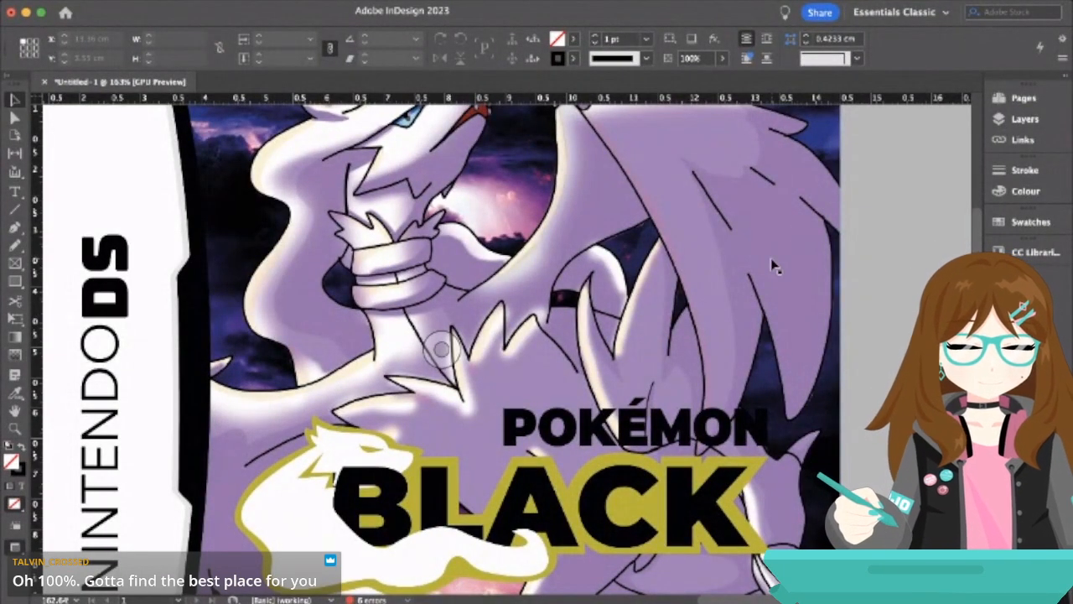
{"action": "scroll", "coordinate": [773, 265], "scroll_direction": "down", "scroll_amount": 5}
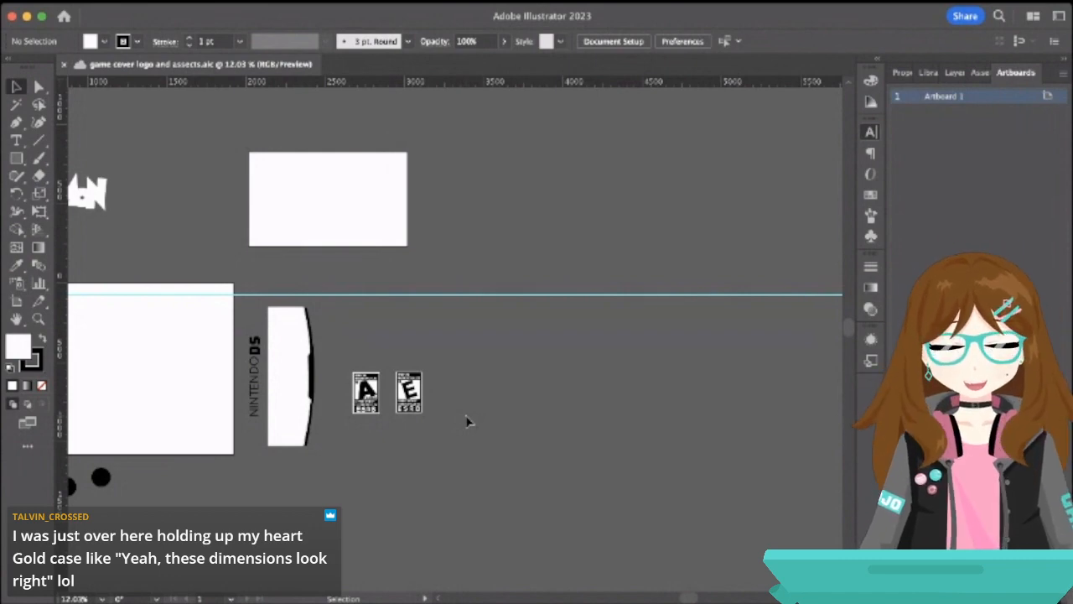
- Examine the A and E rating labels, the side panel and the NINTENDO DS lettering in the Illustrator asset file
{"action": "scroll", "coordinate": [352, 394], "scroll_direction": "up", "scroll_amount": 6}
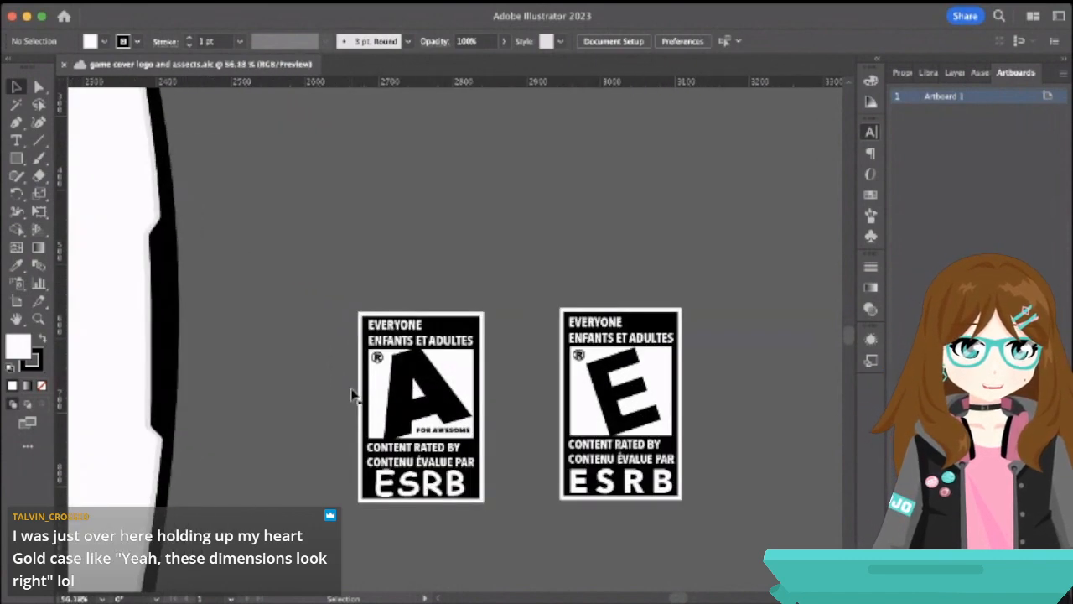
{"action": "scroll", "coordinate": [352, 394], "scroll_direction": "up", "scroll_amount": 2}
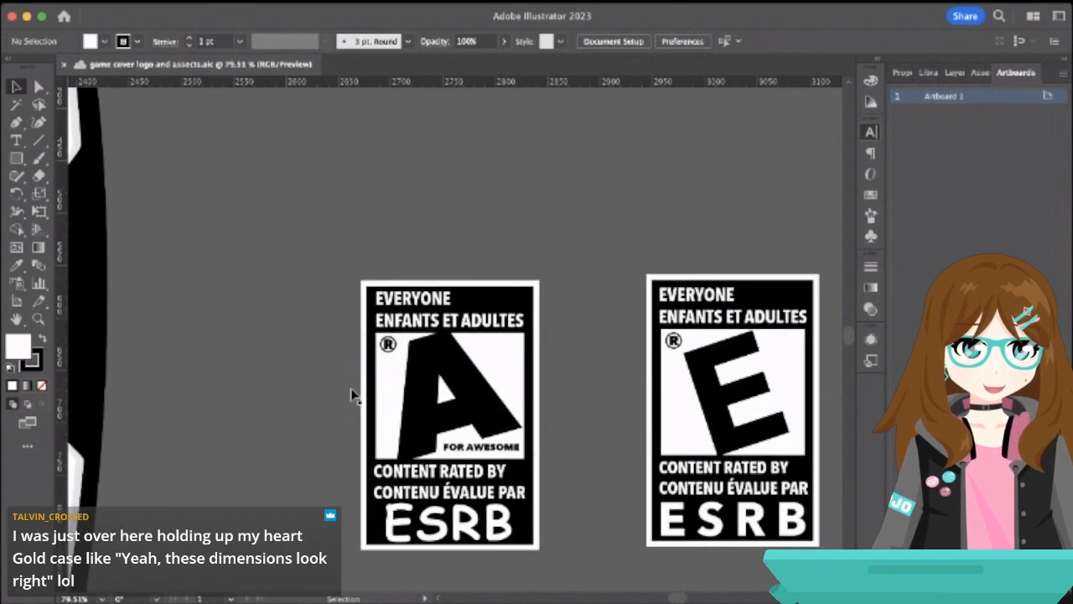
{"action": "left_click", "coordinate": [424, 385]}
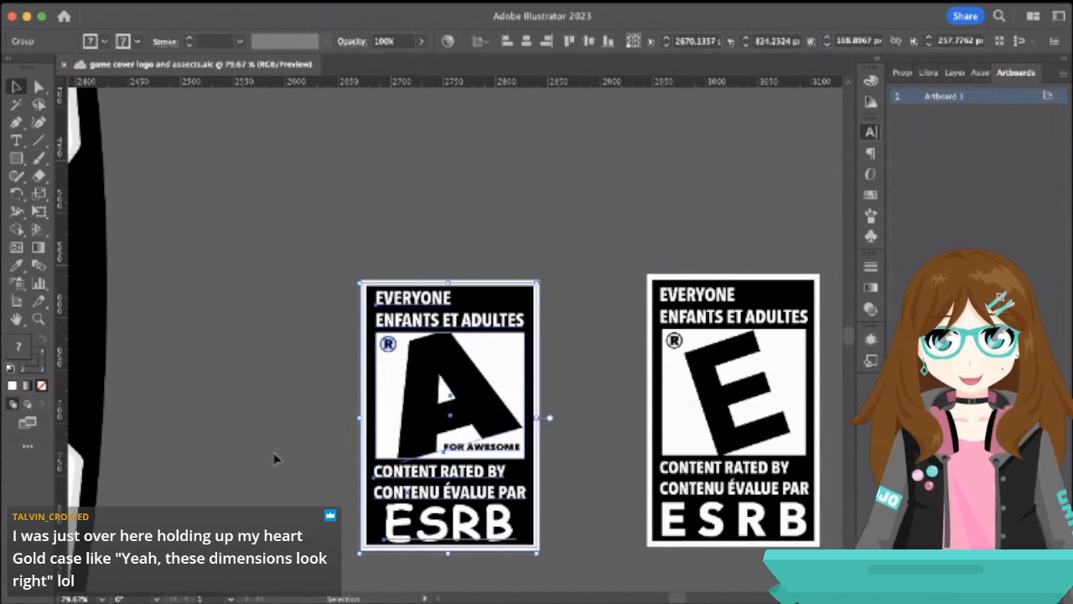
{"action": "left_click", "coordinate": [162, 254]}
{"action": "scroll", "coordinate": [162, 254], "scroll_direction": "left", "scroll_amount": 5}
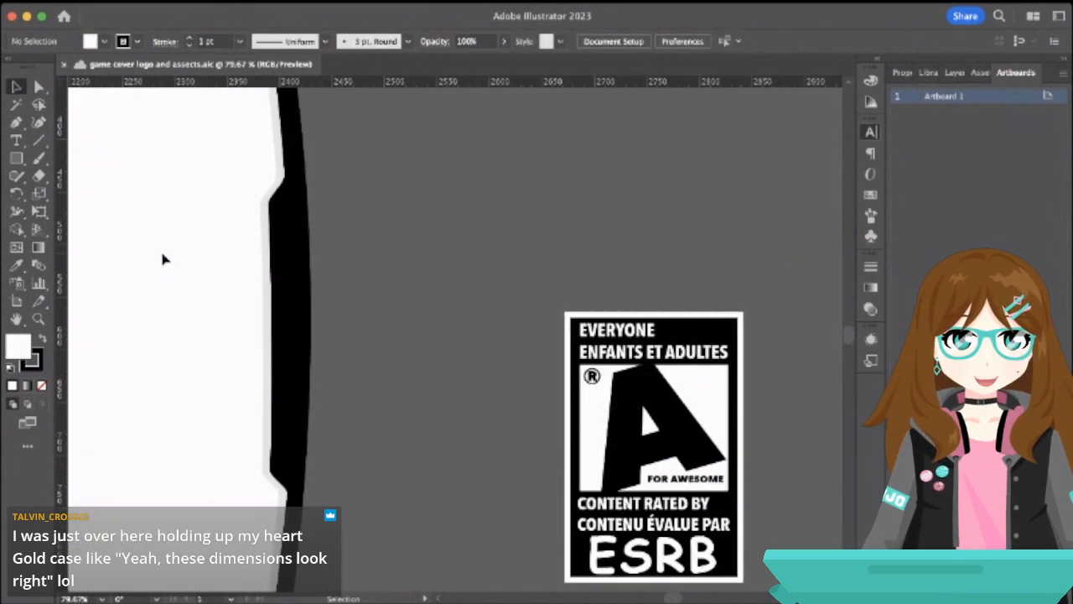
{"action": "scroll", "coordinate": [164, 259], "scroll_direction": "down", "scroll_amount": 3}
{"action": "scroll", "coordinate": [165, 261], "scroll_direction": "down", "scroll_amount": 2}
{"action": "scroll", "coordinate": [165, 262], "scroll_direction": "left", "scroll_amount": 10}
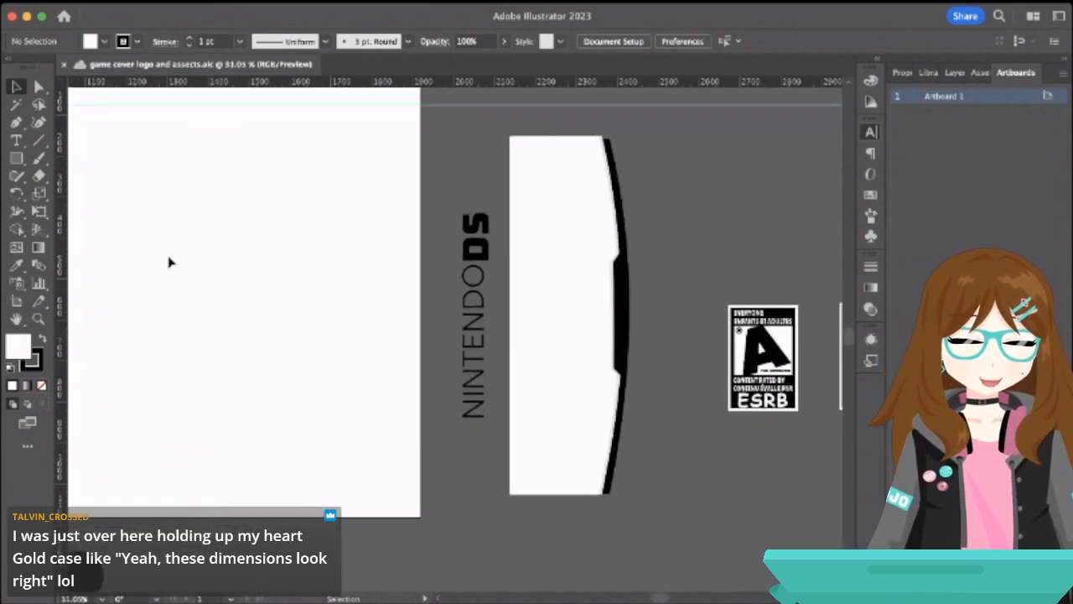
- Move the POKÉMON wordmark above BLACK to the area below the artboard and recolor it white by sampling the white circle
{"action": "scroll", "coordinate": [223, 285], "scroll_direction": "right", "scroll_amount": 3}
{"action": "scroll", "coordinate": [223, 285], "scroll_direction": "left", "scroll_amount": 13}
{"action": "scroll", "coordinate": [223, 285], "scroll_direction": "down", "scroll_amount": 4}
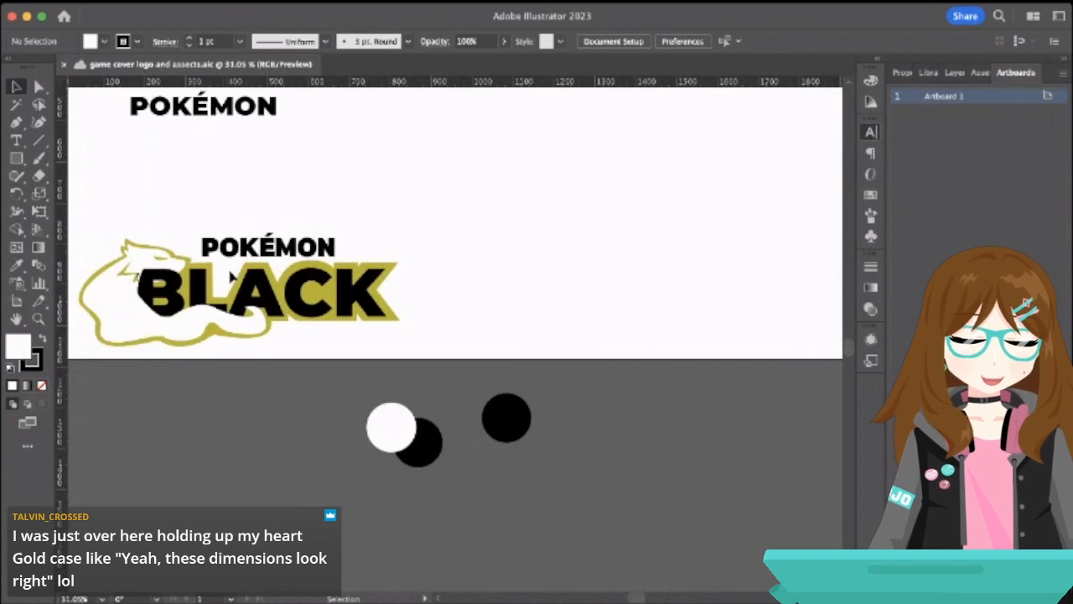
{"action": "left_click", "coordinate": [268, 245]}
{"action": "left_click_drag", "start_coordinate": [286, 254], "coordinate": [231, 472]}
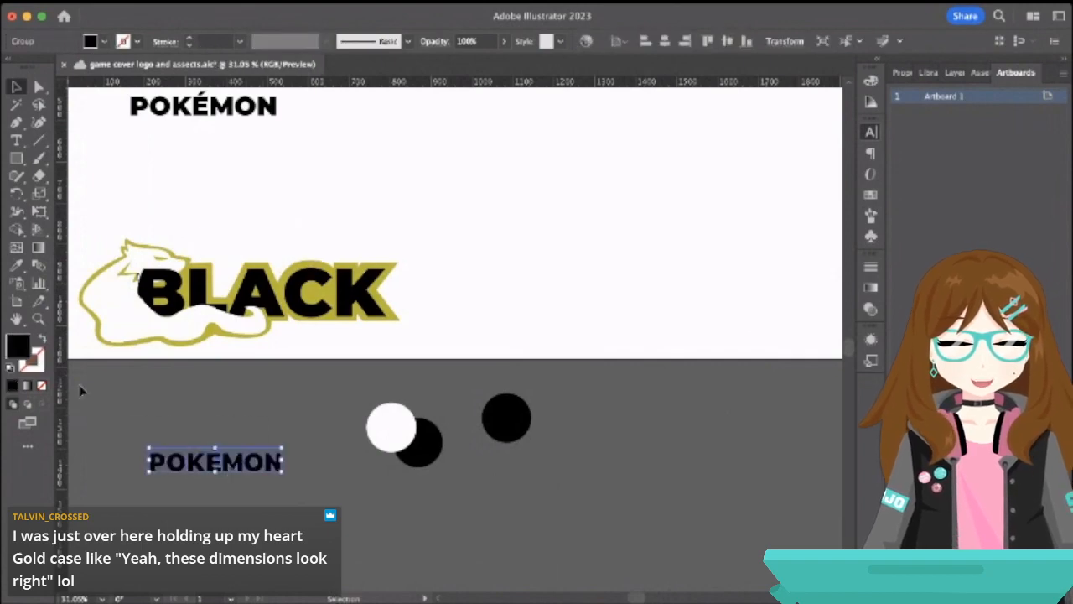
{"action": "key", "text": "i"}
{"action": "left_click", "coordinate": [389, 411]}
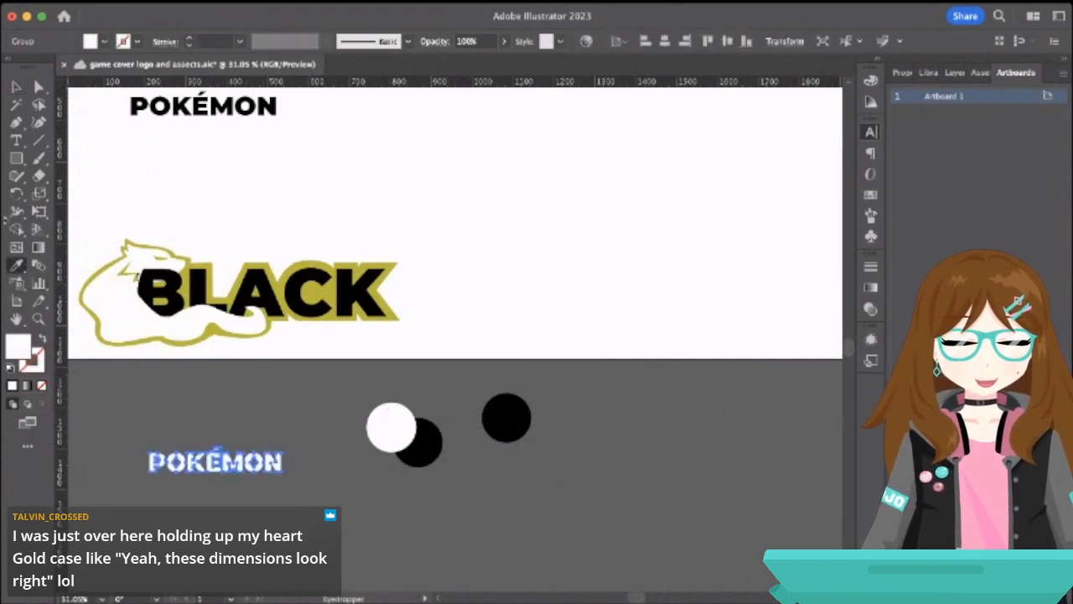
{"action": "key", "text": "v"}
{"action": "left_click", "coordinate": [168, 417]}
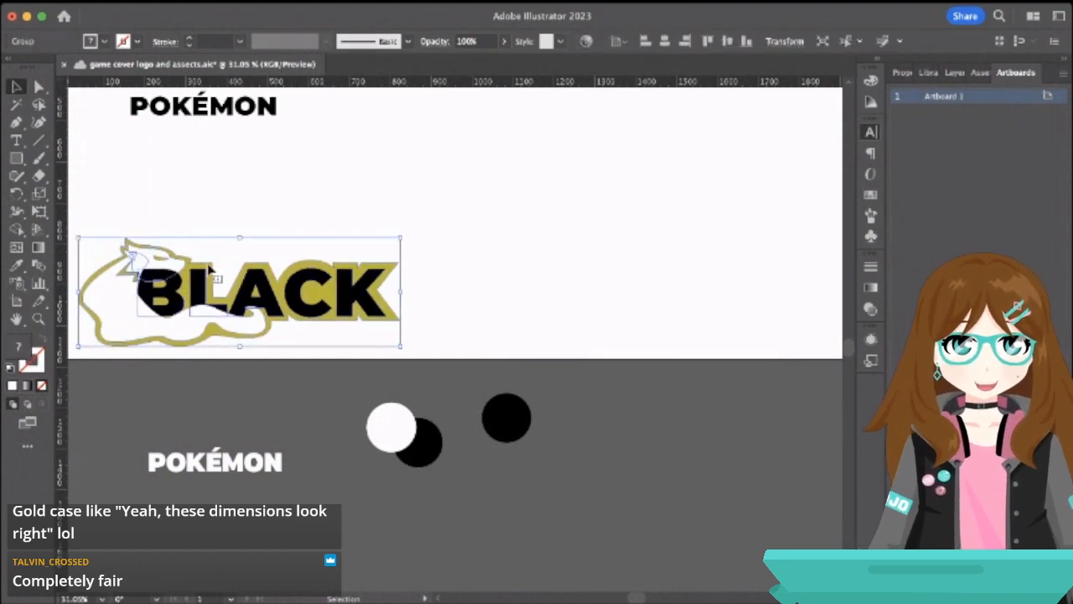
- Isolate the gold outline path inside the BLACK logo group to inspect its shape, and return to the layer level
{"action": "double_click", "coordinate": [210, 268]}
{"action": "left_click", "coordinate": [211, 272]}
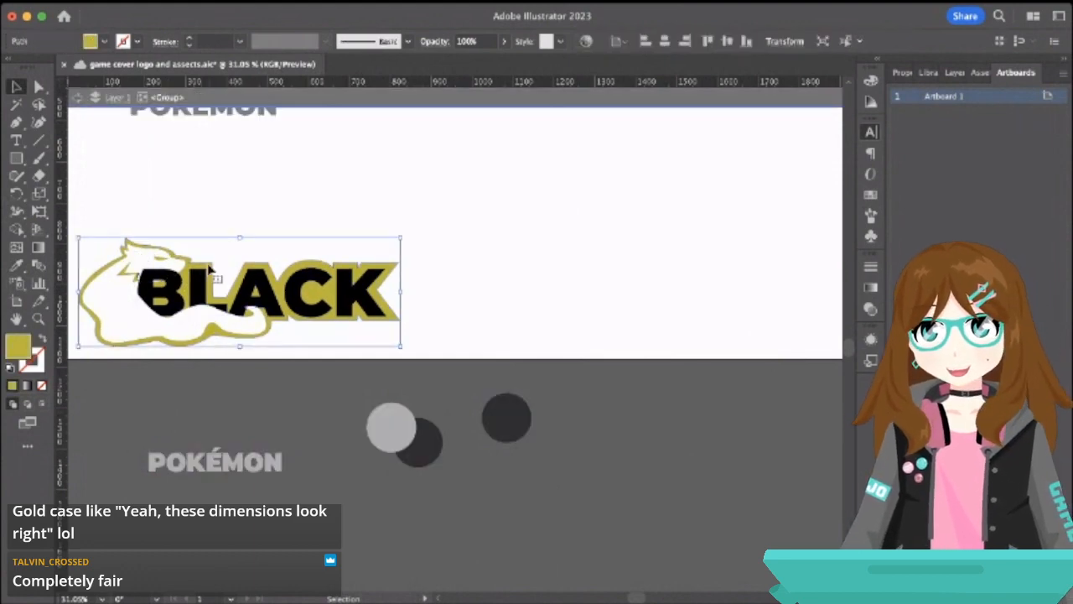
{"action": "double_click", "coordinate": [211, 269]}
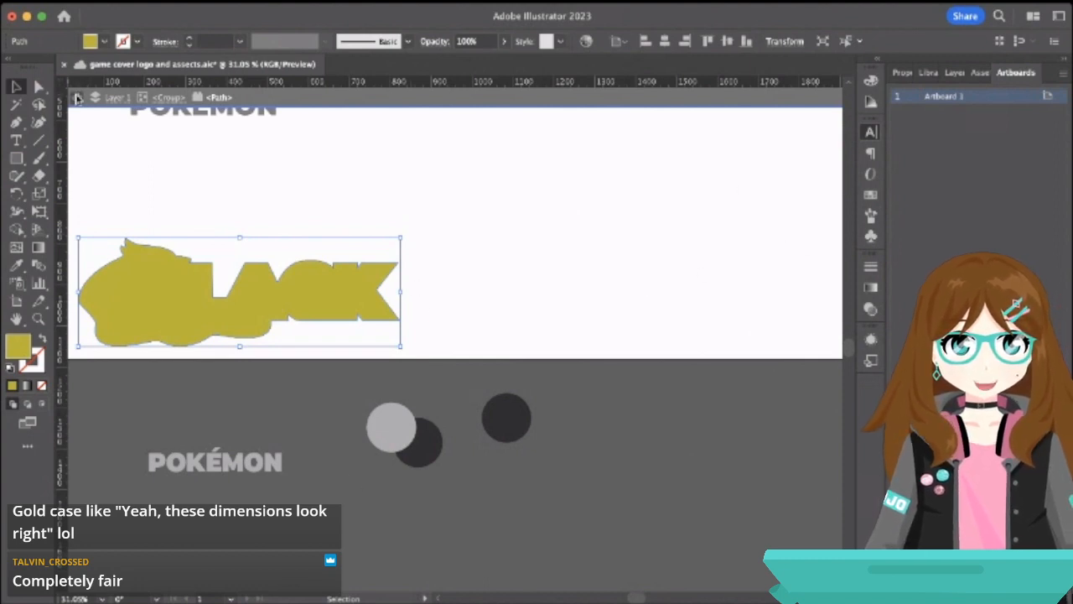
{"action": "left_click", "coordinate": [76, 97]}
{"action": "left_click", "coordinate": [259, 470]}
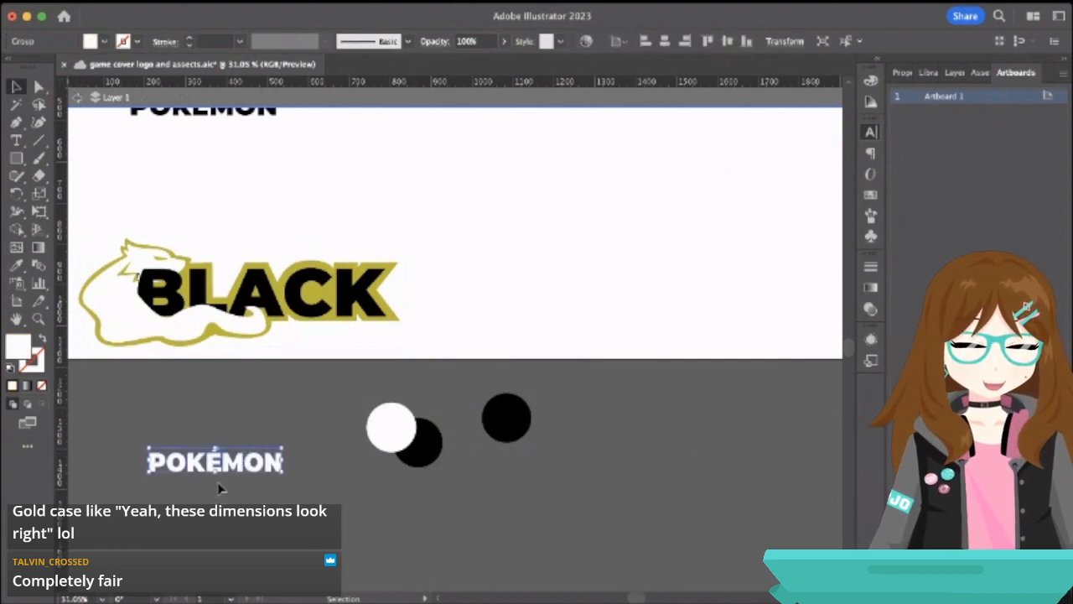
{"action": "left_click", "coordinate": [537, 486]}
- Review the NINTENDO DS lettering, side panel and rating labels beside the artboard, and return to the BLACK logo group
{"action": "scroll", "coordinate": [536, 486], "scroll_direction": "right", "scroll_amount": 2}
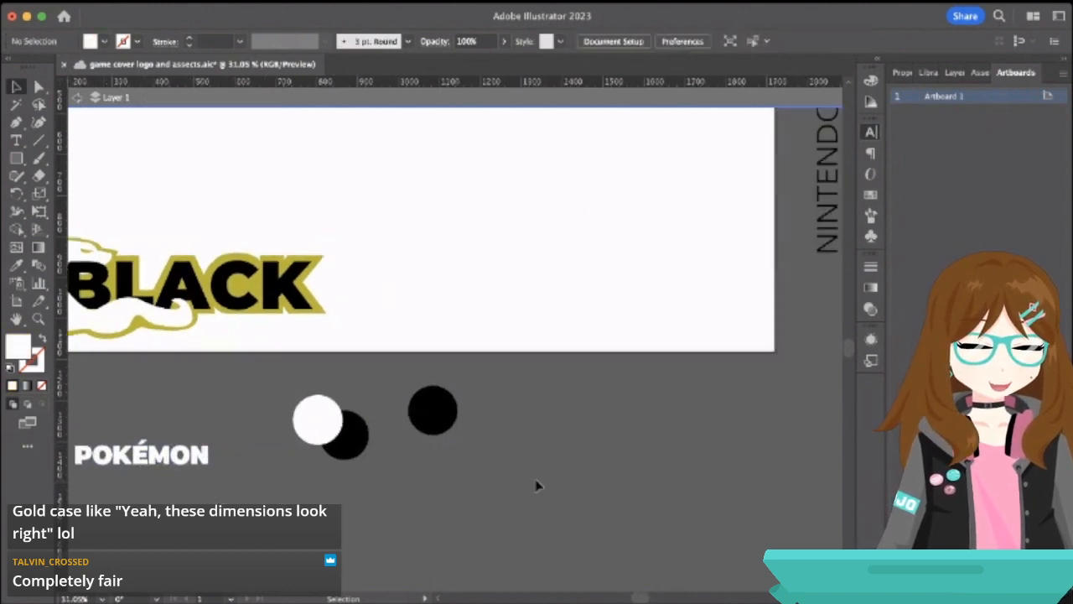
{"action": "scroll", "coordinate": [537, 486], "scroll_direction": "right", "scroll_amount": 10}
{"action": "scroll", "coordinate": [537, 487], "scroll_direction": "up", "scroll_amount": 3}
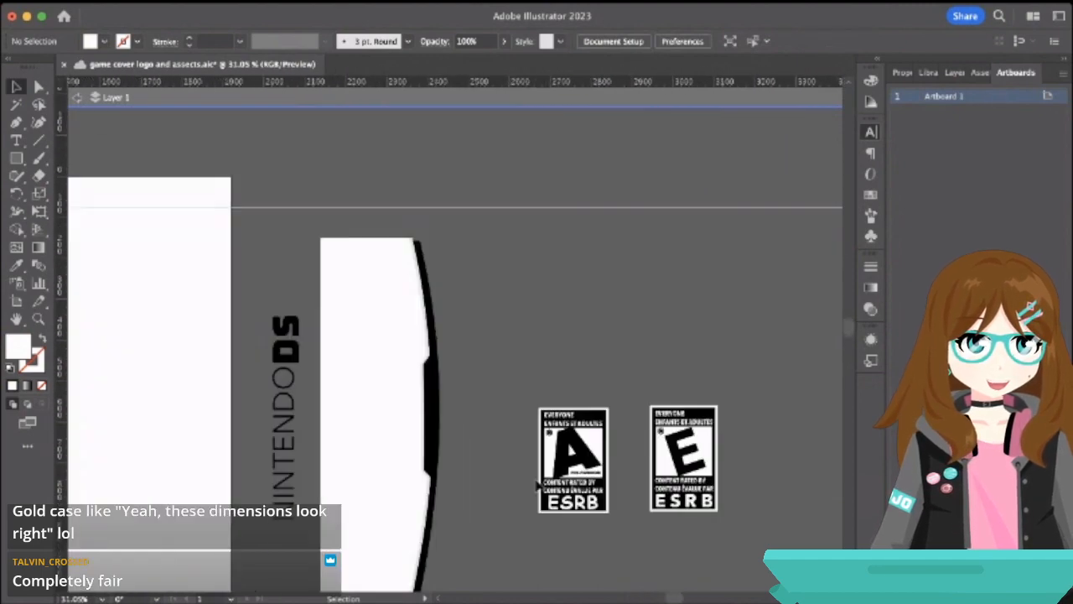
{"action": "scroll", "coordinate": [537, 484], "scroll_direction": "up", "scroll_amount": 5}
{"action": "scroll", "coordinate": [536, 484], "scroll_direction": "left", "scroll_amount": 10}
{"action": "scroll", "coordinate": [537, 485], "scroll_direction": "down", "scroll_amount": 5}
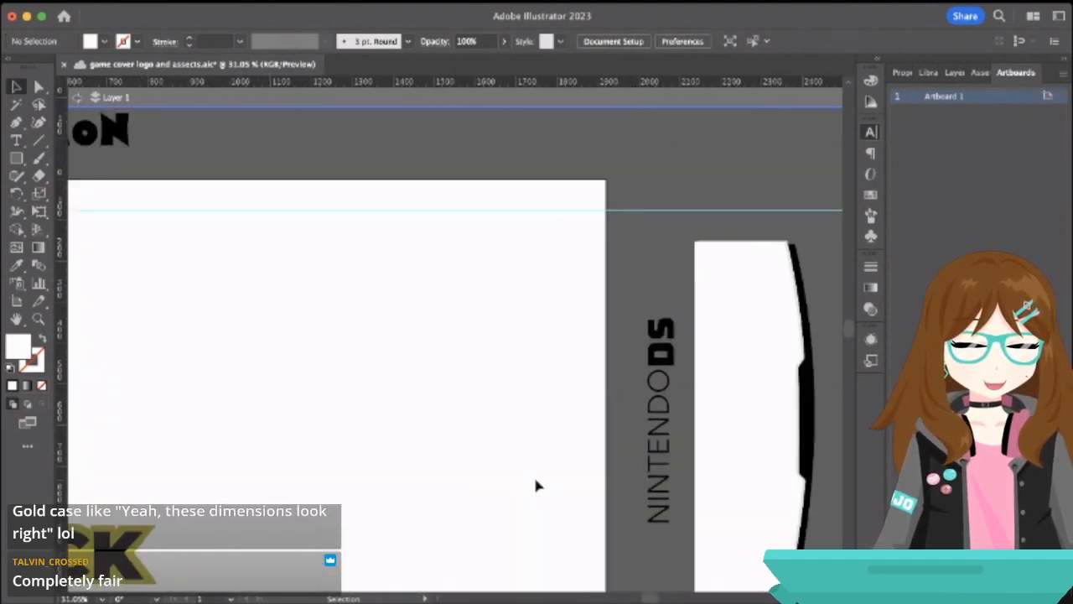
{"action": "scroll", "coordinate": [536, 485], "scroll_direction": "left", "scroll_amount": 7}
{"action": "scroll", "coordinate": [537, 485], "scroll_direction": "down", "scroll_amount": 1}
{"action": "left_click", "coordinate": [285, 404]}
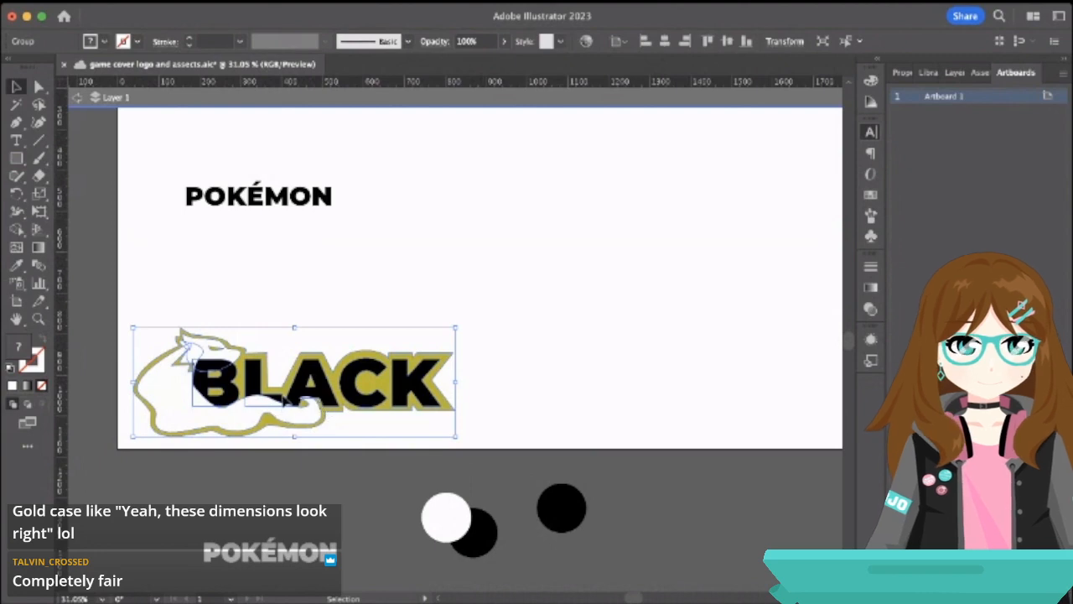
- Isolate the outline shape behind the BLACK lettering and creature, and change its olive fill to bright yellow
{"action": "double_click", "coordinate": [286, 400]}
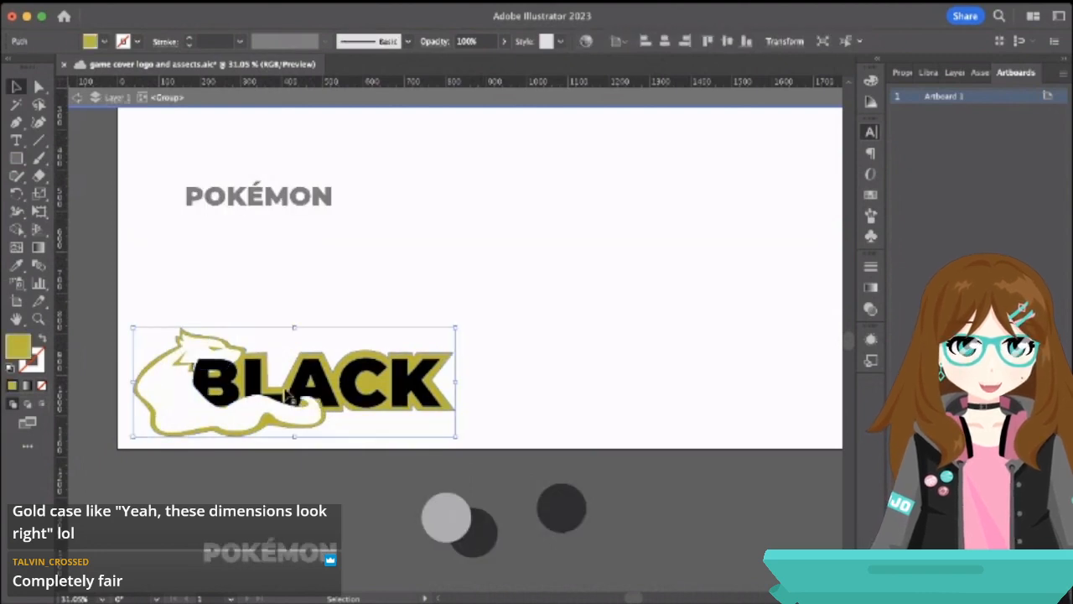
{"action": "double_click", "coordinate": [286, 394]}
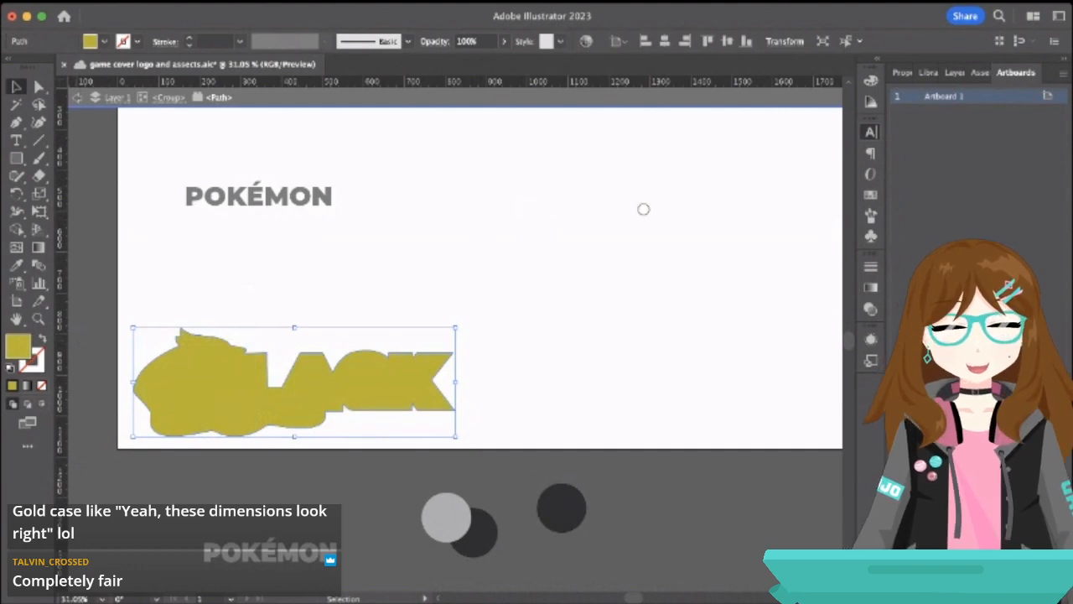
{"action": "left_click_drag", "start_coordinate": [673, 237], "coordinate": [690, 191]}
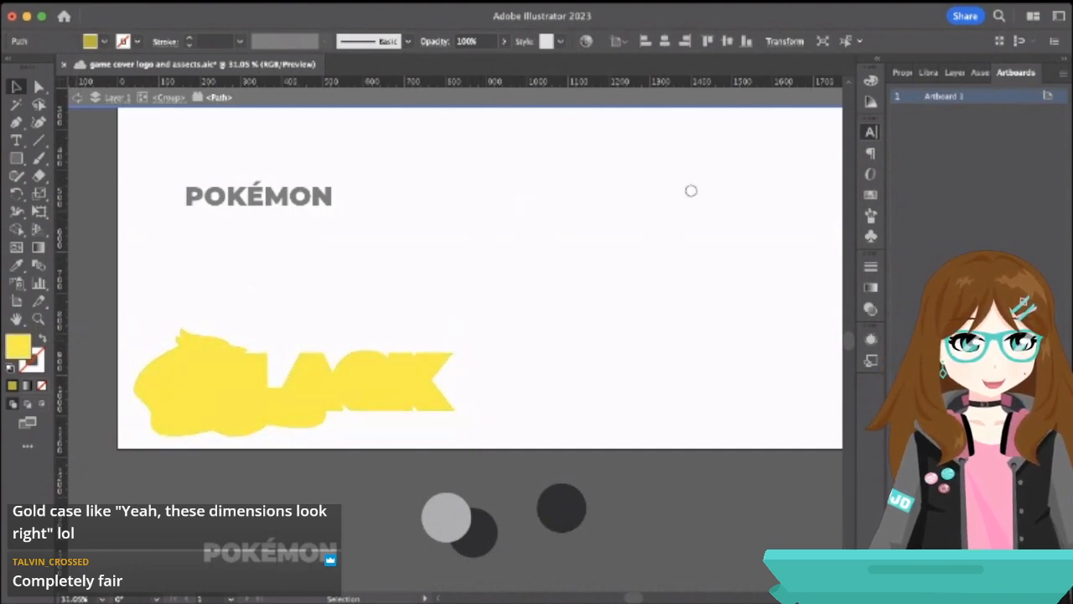
{"action": "left_click", "coordinate": [878, 215]}
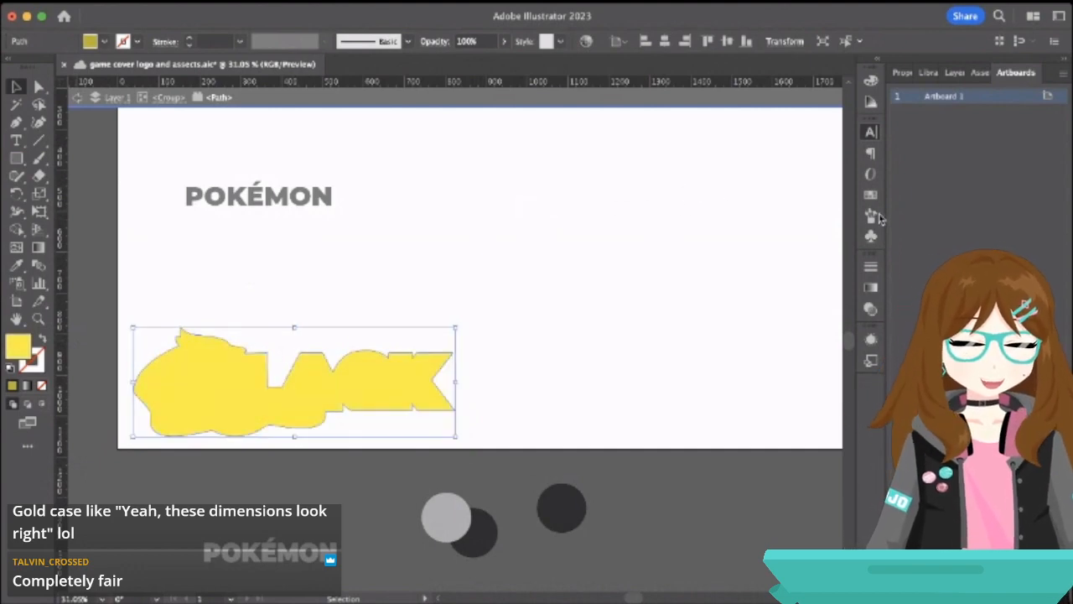
{"action": "left_click", "coordinate": [75, 98]}
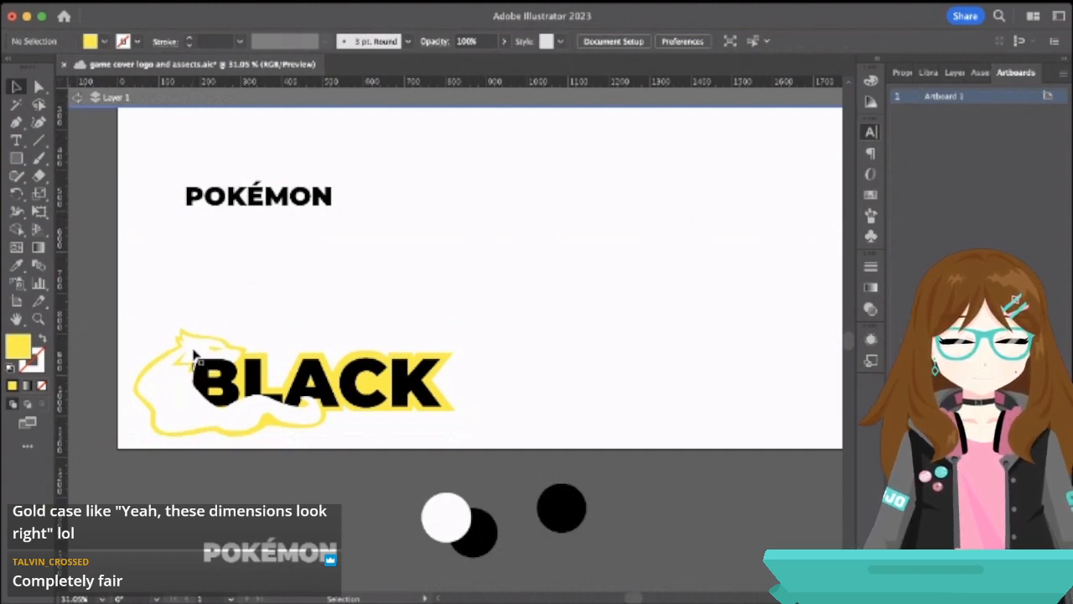
- Try dark olive, blue and mustard fills on the logo's outline shape
{"action": "scroll", "coordinate": [192, 355], "scroll_direction": "up", "scroll_amount": 5}
{"action": "scroll", "coordinate": [158, 438], "scroll_direction": "down", "scroll_amount": 3}
{"action": "scroll", "coordinate": [159, 438], "scroll_direction": "left", "scroll_amount": 2}
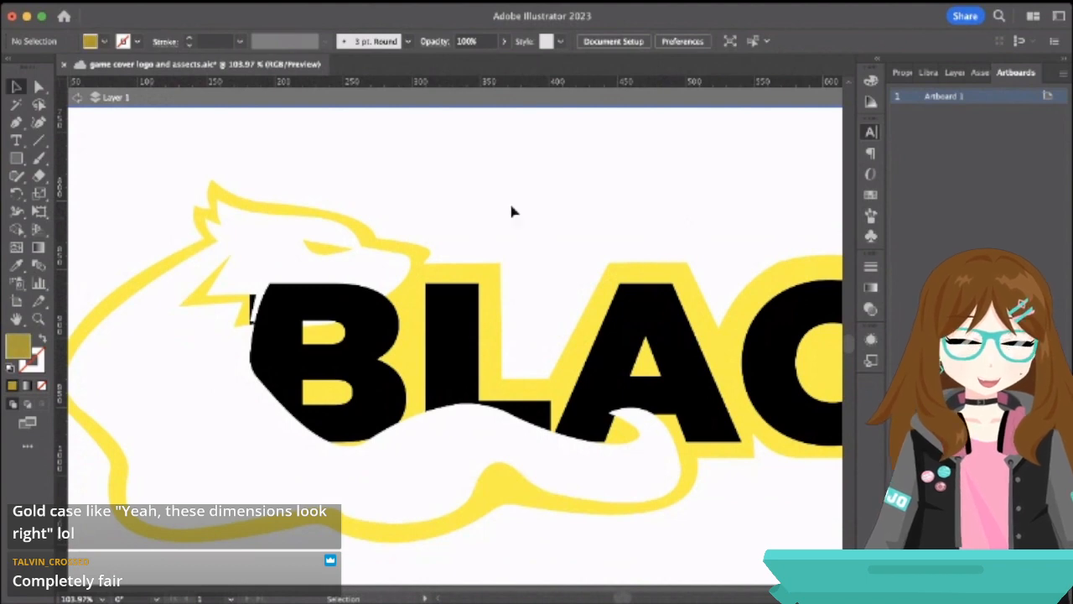
{"action": "double_click", "coordinate": [416, 317]}
{"action": "left_click", "coordinate": [412, 319]}
{"action": "double_click", "coordinate": [411, 318]}
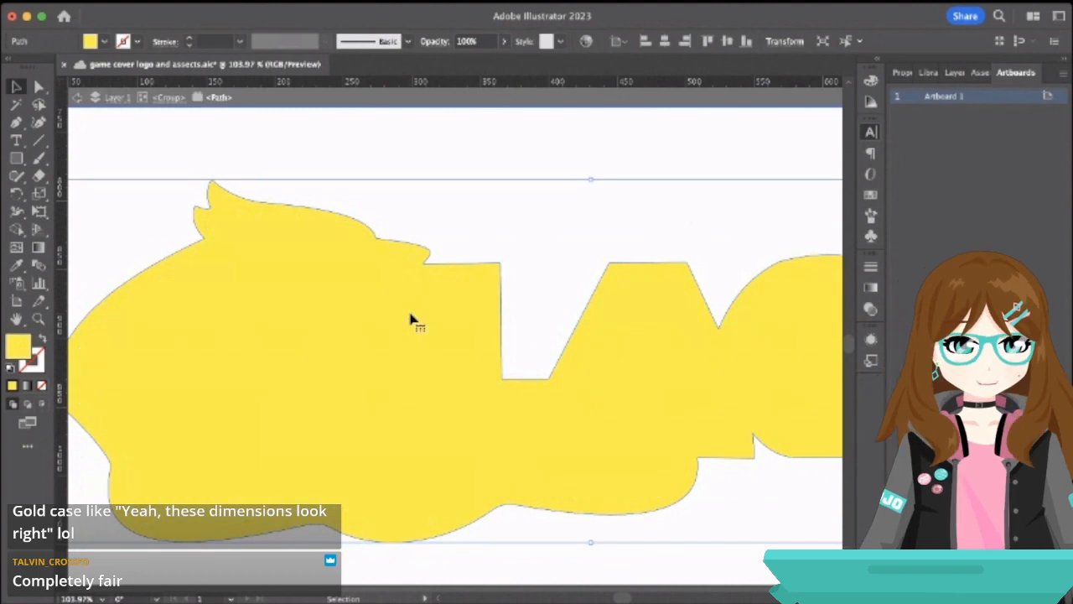
{"action": "left_click", "coordinate": [661, 268]}
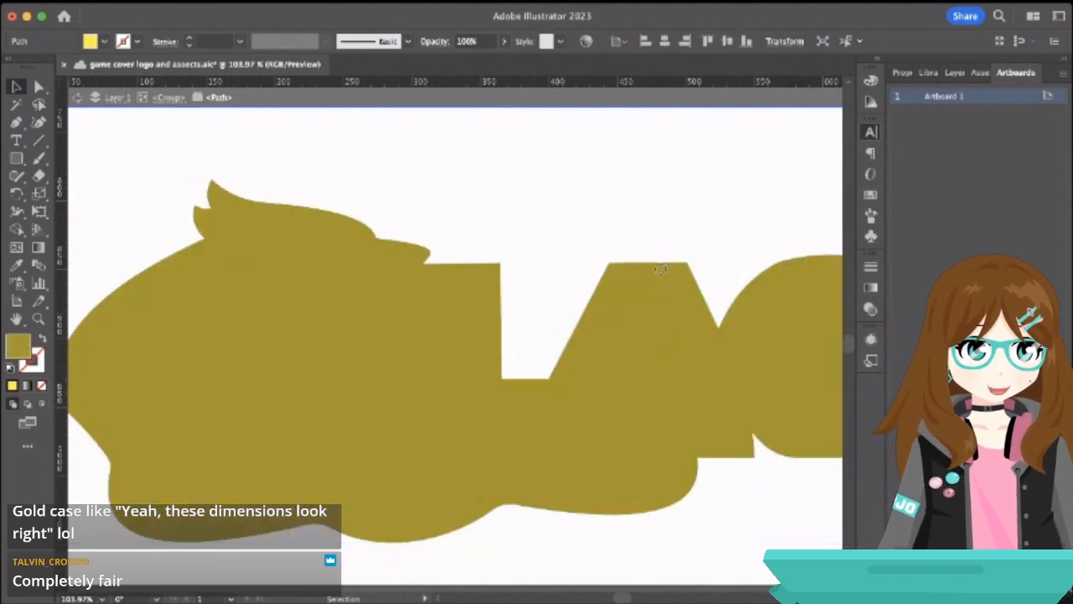
{"action": "left_click", "coordinate": [689, 254]}
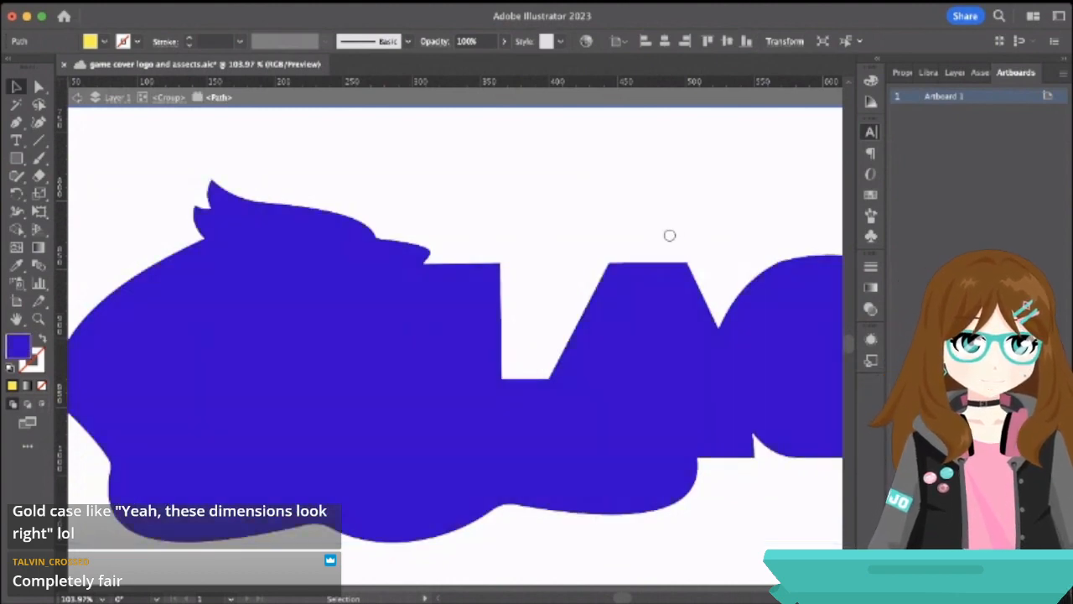
{"action": "left_click", "coordinate": [709, 366]}
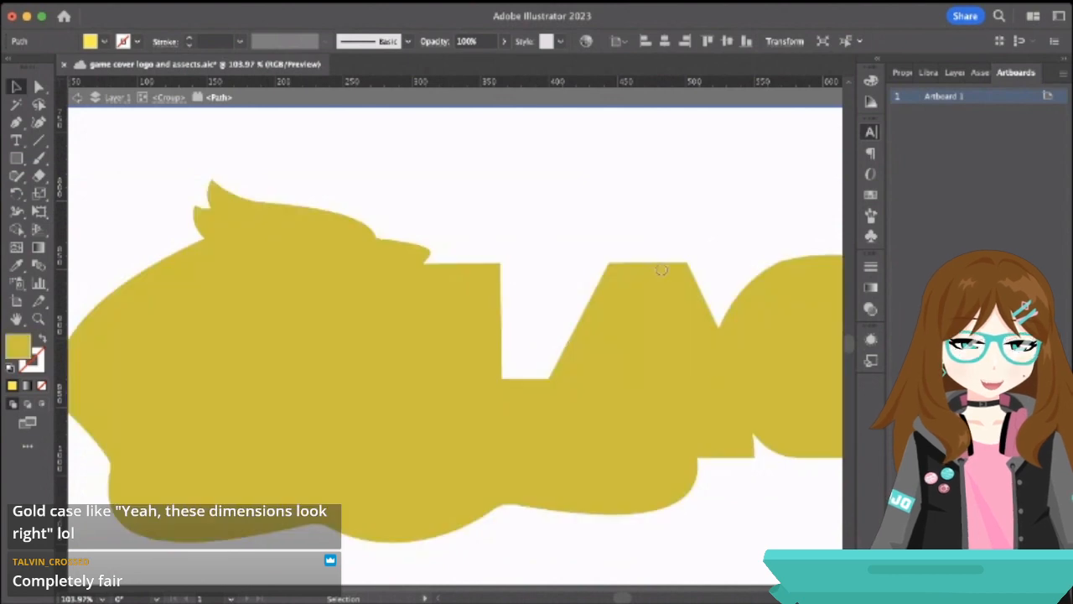
{"action": "left_click", "coordinate": [668, 222]}
{"action": "left_click_drag", "start_coordinate": [675, 217], "coordinate": [651, 270]}
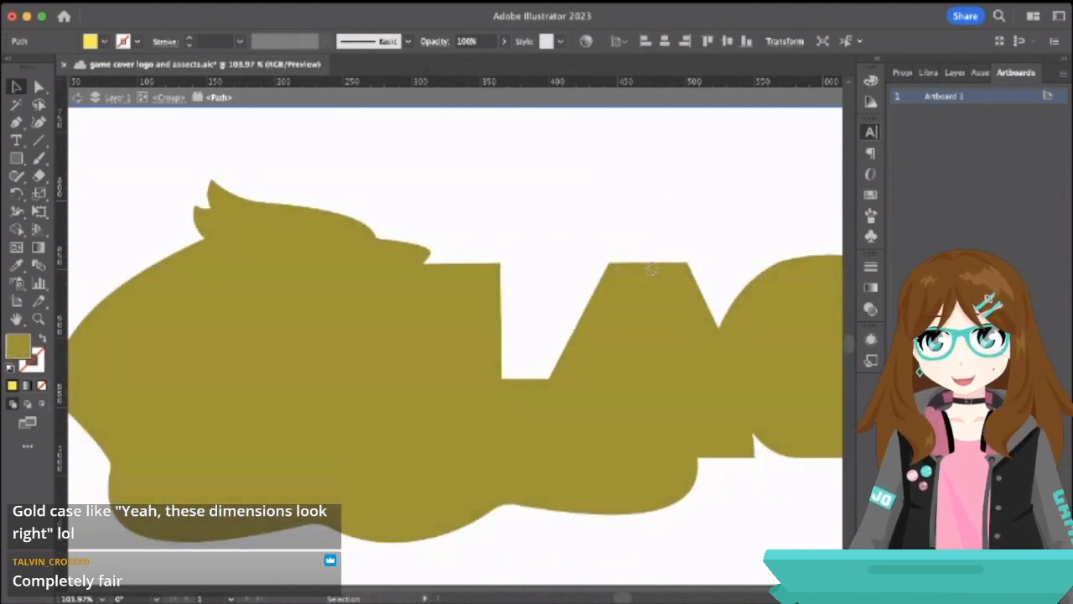
{"action": "left_click", "coordinate": [871, 240]}
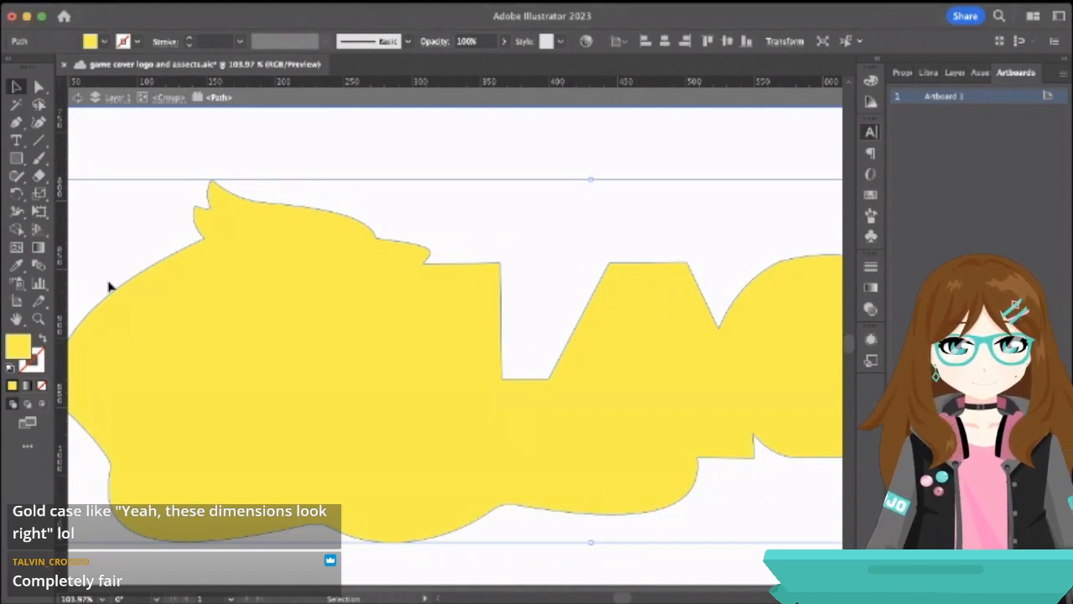
{"action": "left_click", "coordinate": [77, 99]}
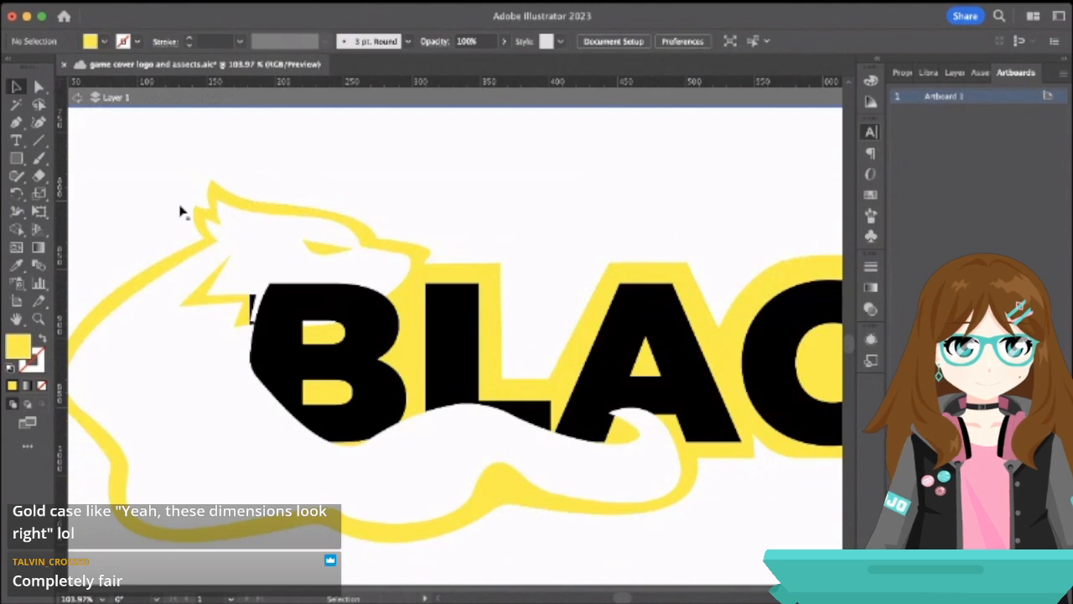
- Isolate the BLACK logo's outline shape again and recolour its fill to a warmer golden yellow
{"action": "scroll", "coordinate": [321, 266], "scroll_direction": "down", "scroll_amount": 3}
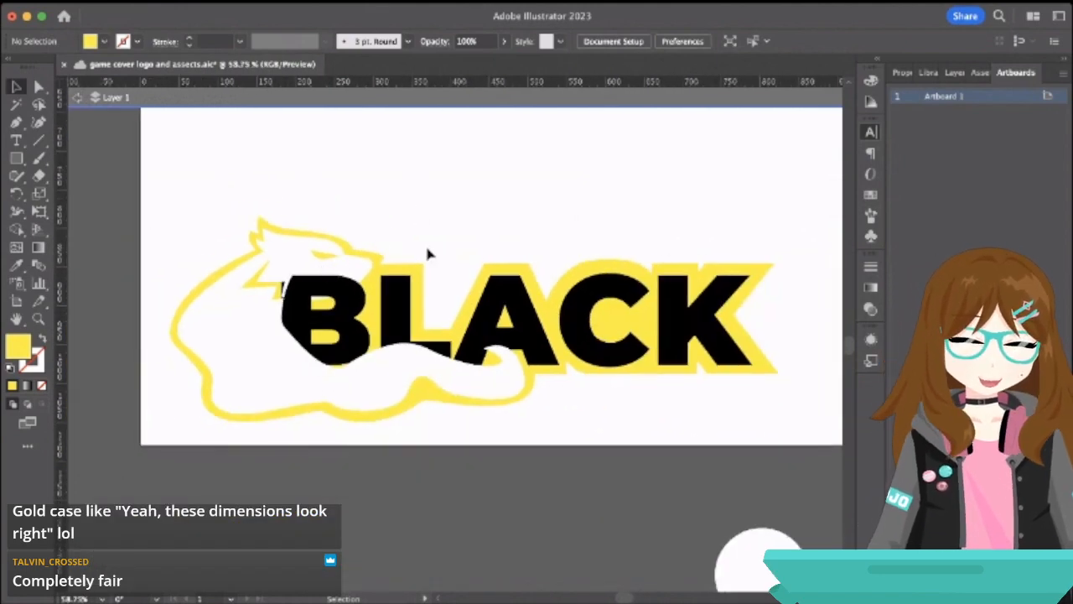
{"action": "left_click", "coordinate": [77, 98]}
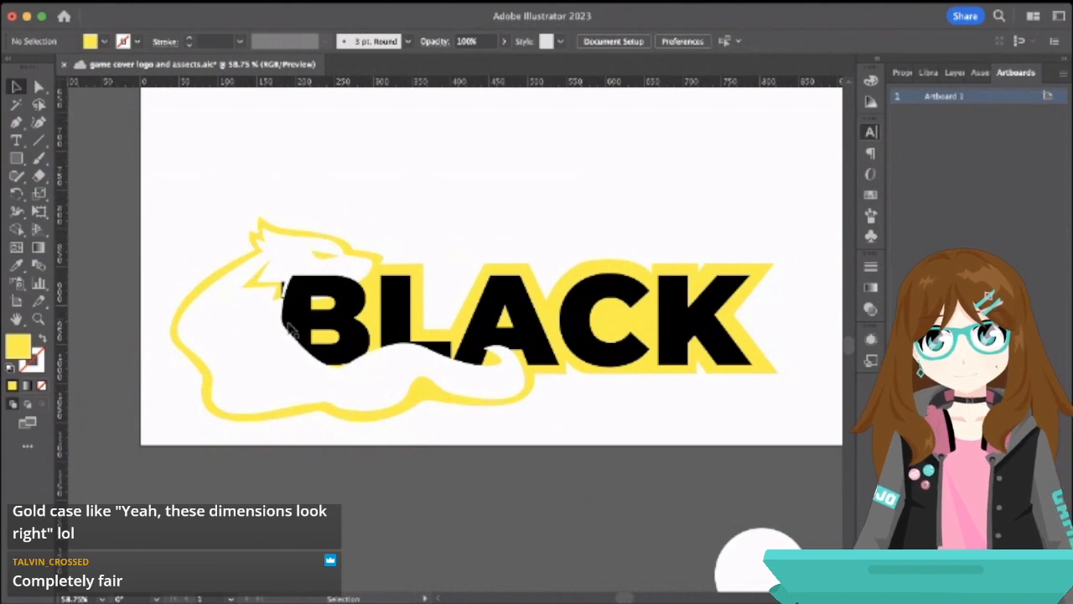
{"action": "scroll", "coordinate": [251, 340], "scroll_direction": "right", "scroll_amount": 1}
{"action": "scroll", "coordinate": [251, 340], "scroll_direction": "up", "scroll_amount": 1}
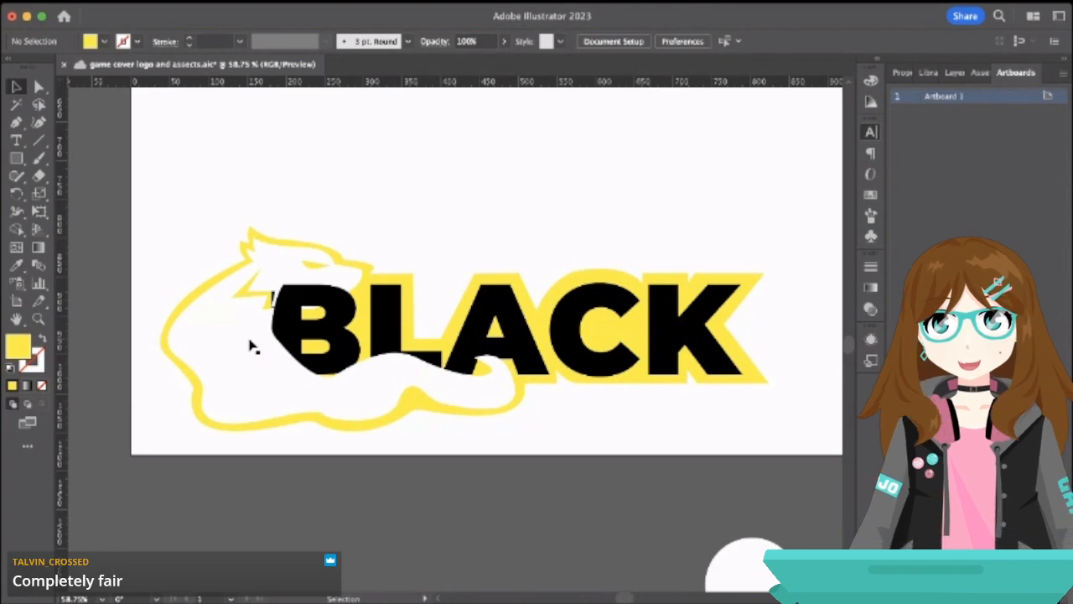
{"action": "double_click", "coordinate": [407, 295]}
{"action": "double_click", "coordinate": [408, 295]}
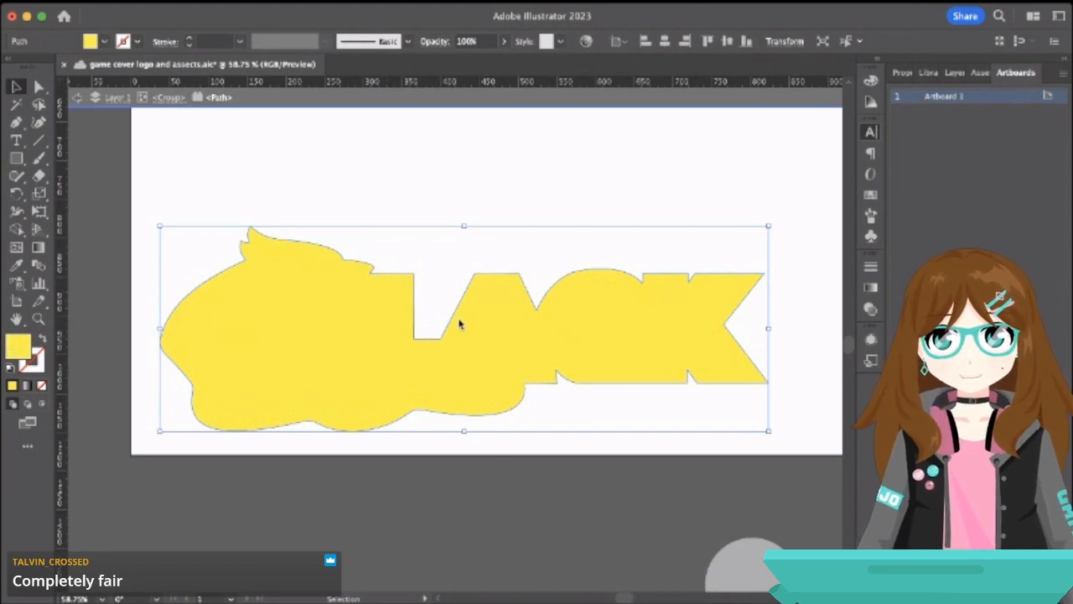
{"action": "left_click", "coordinate": [625, 203]}
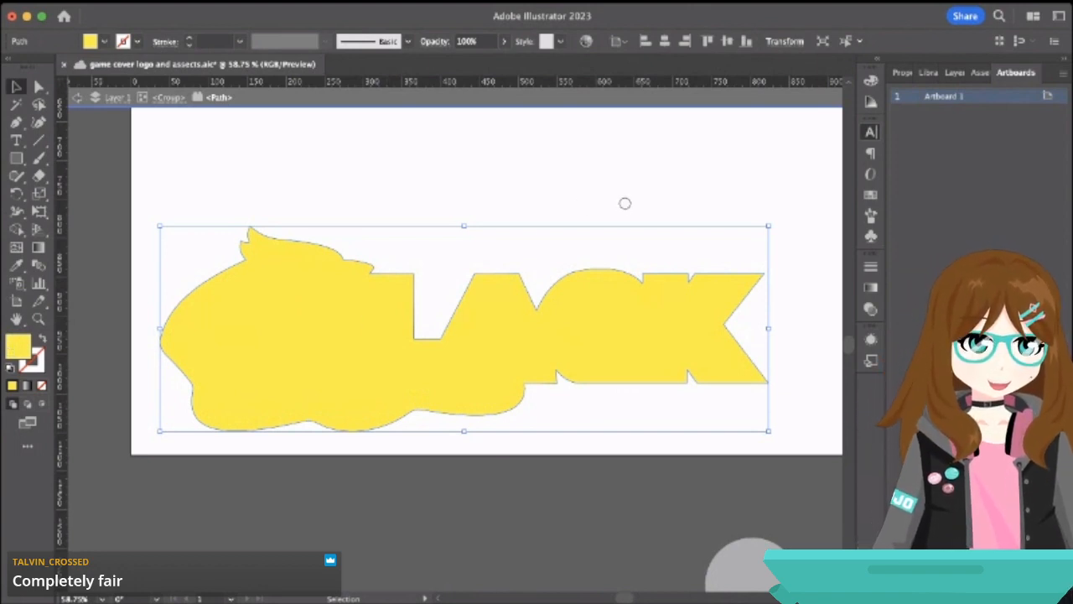
{"action": "left_click_drag", "start_coordinate": [626, 203], "coordinate": [706, 207]}
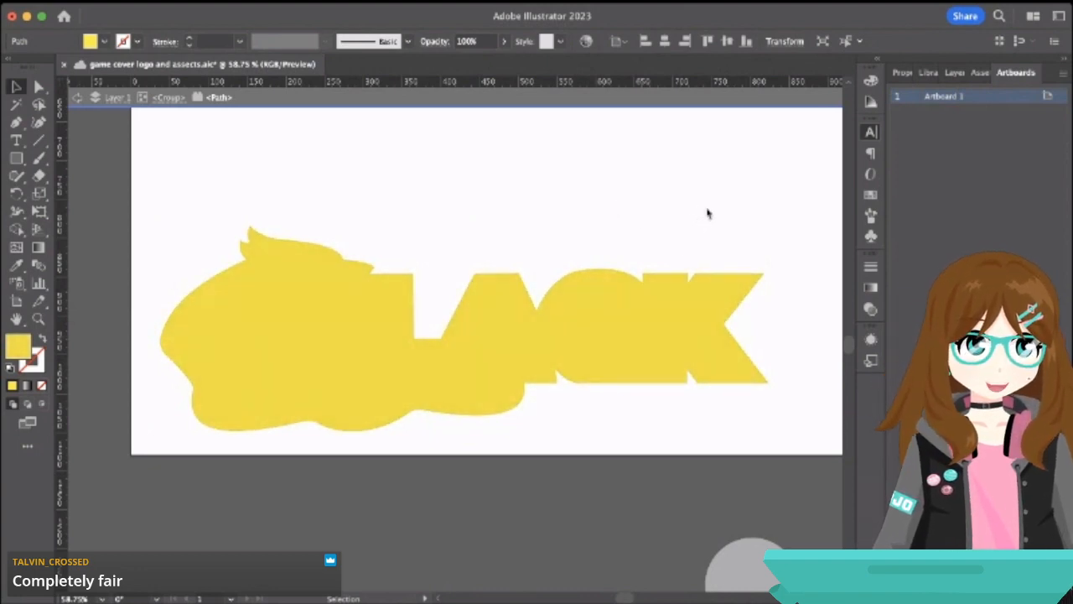
{"action": "left_click", "coordinate": [708, 367]}
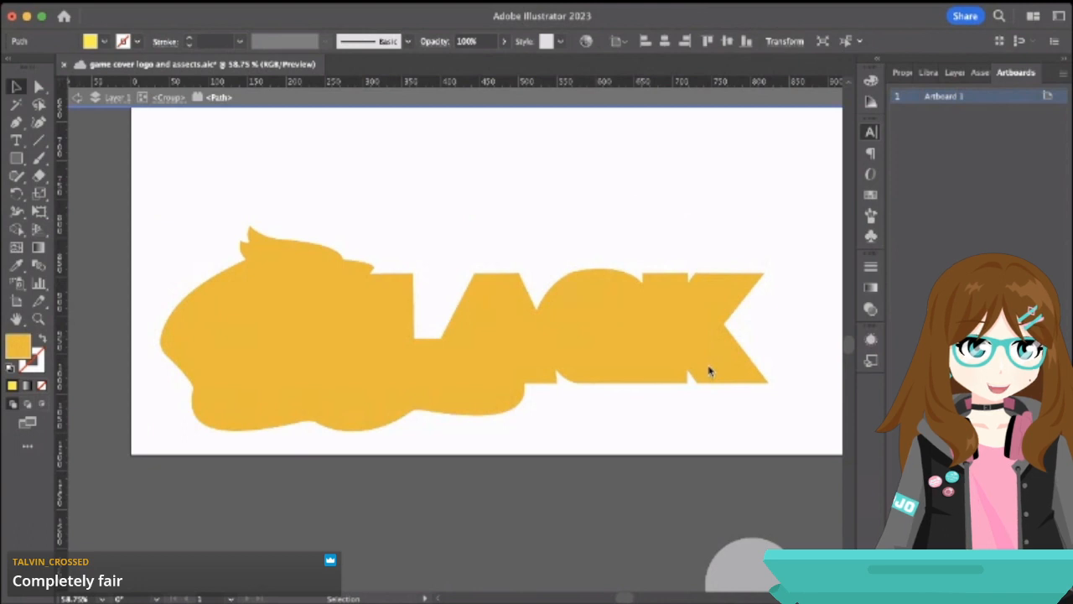
{"action": "left_click_drag", "start_coordinate": [708, 367], "coordinate": [709, 363]}
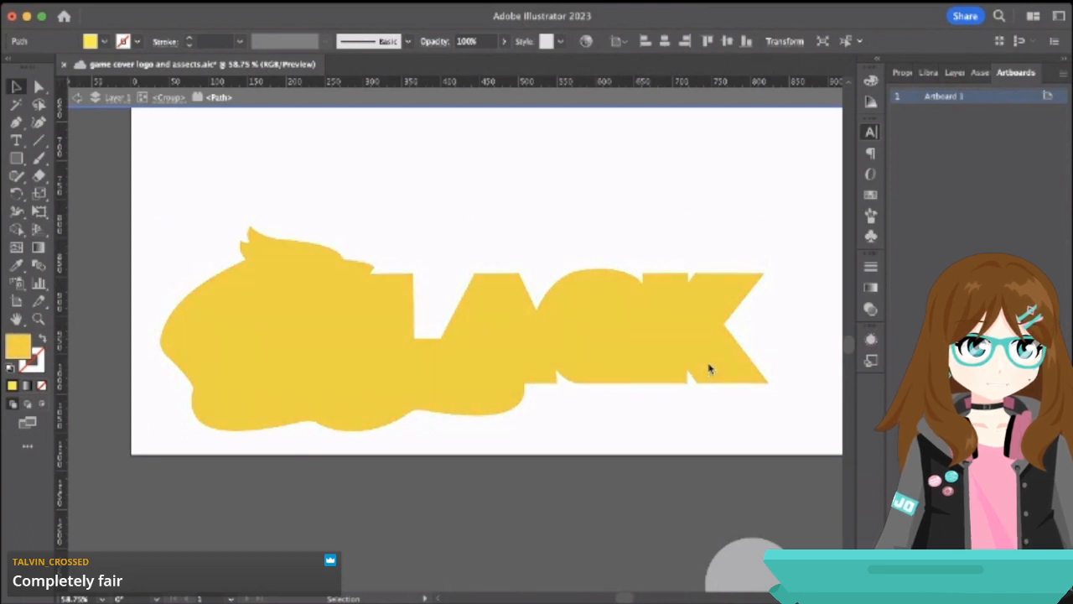
{"action": "left_click", "coordinate": [840, 211]}
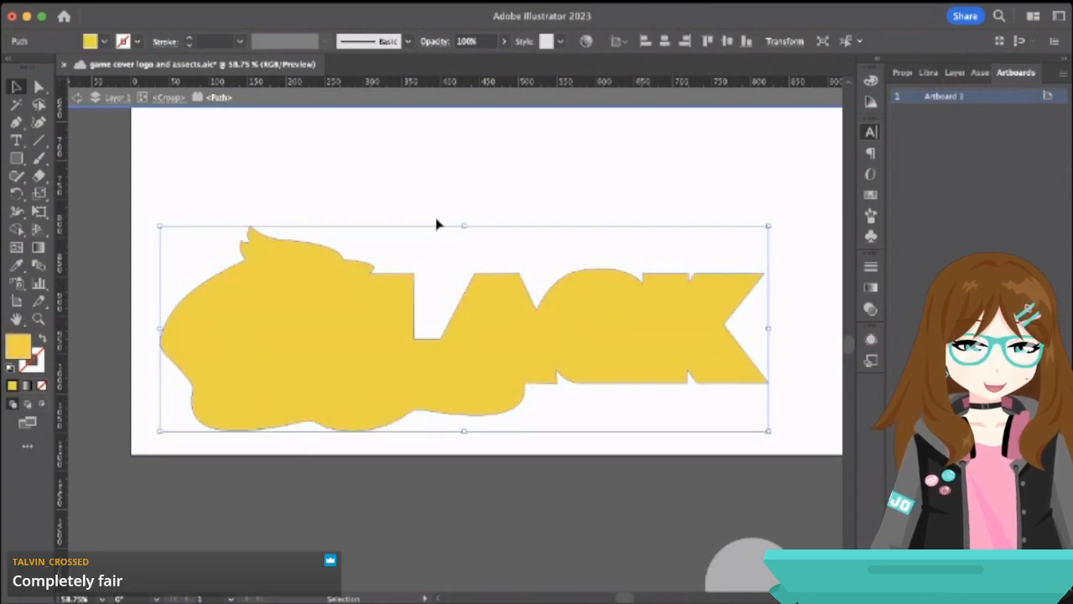
{"action": "left_click", "coordinate": [77, 98]}
{"action": "left_click", "coordinate": [77, 98]}
{"action": "left_click", "coordinate": [78, 100]}
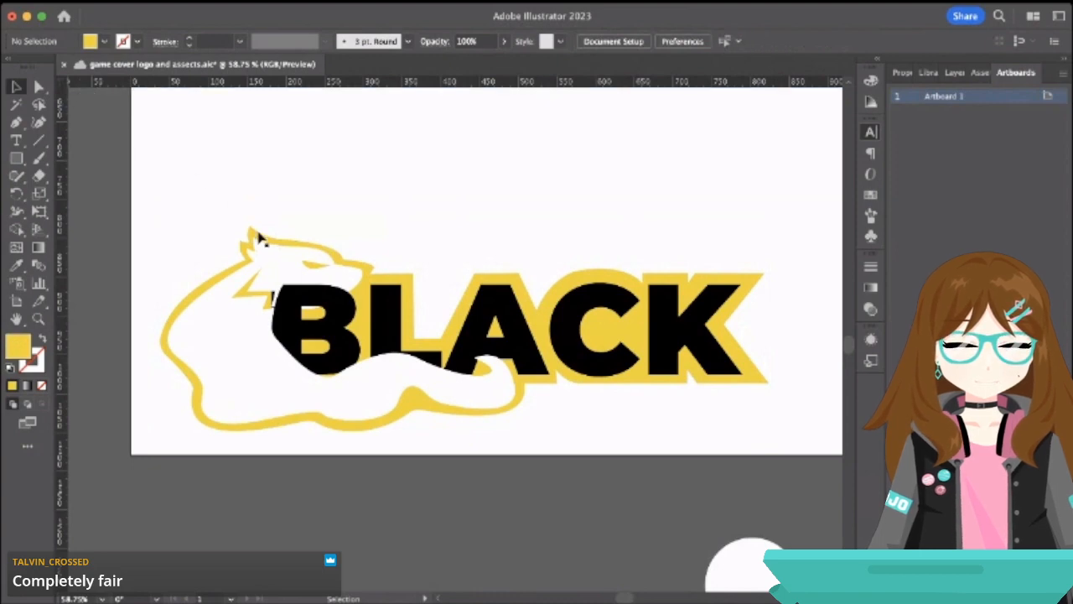
- Select the complete BLACK logo group on the artboard and save the document
{"action": "scroll", "coordinate": [260, 238], "scroll_direction": "right", "scroll_amount": 5}
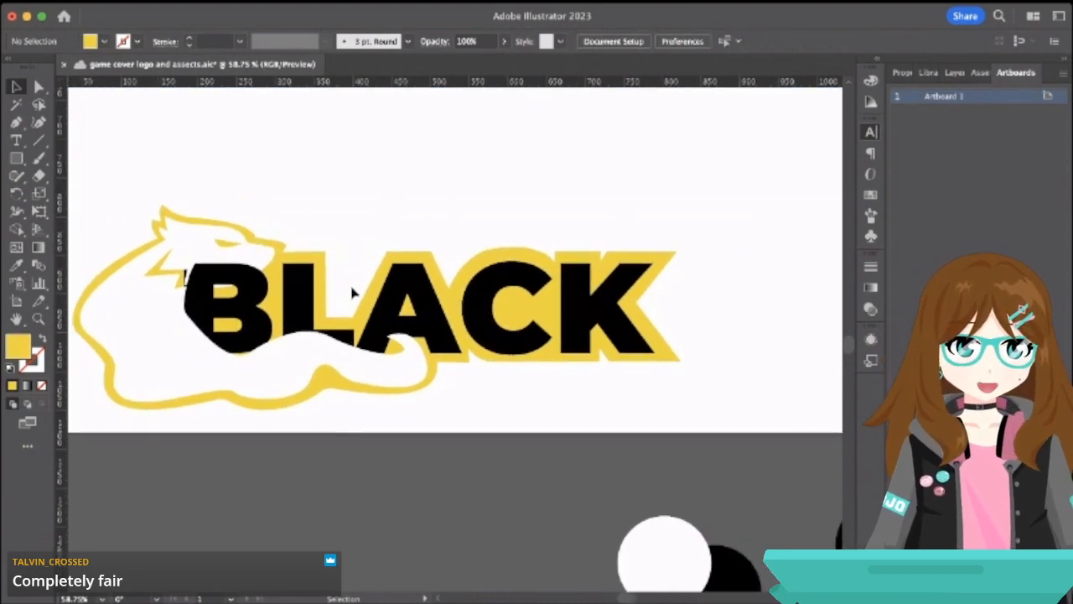
{"action": "left_click", "coordinate": [373, 300]}
{"action": "left_click", "coordinate": [322, 173]}
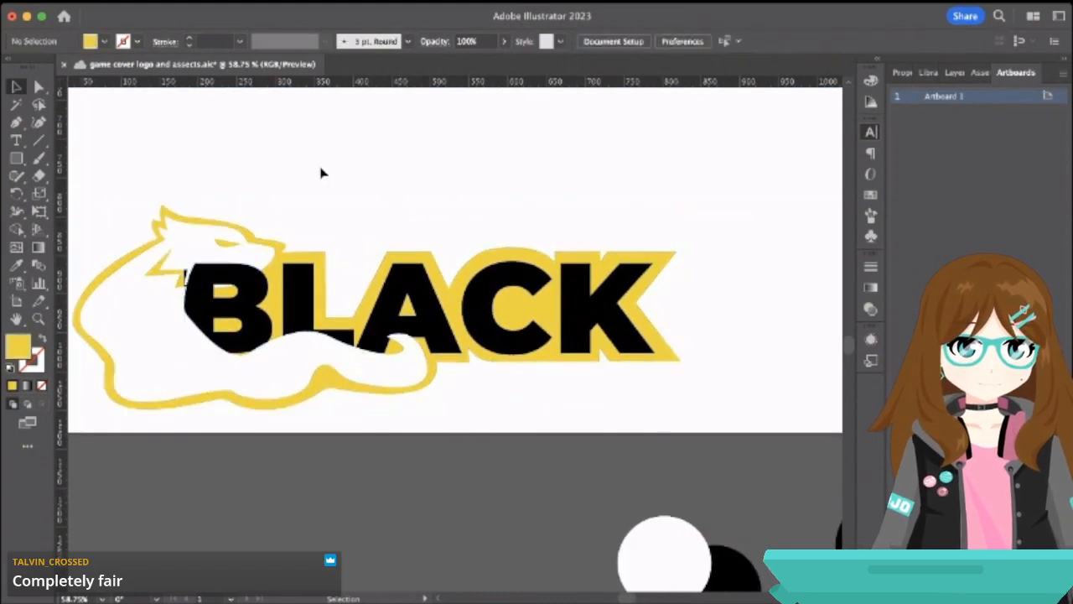
{"action": "scroll", "coordinate": [322, 173], "scroll_direction": "down", "scroll_amount": 3}
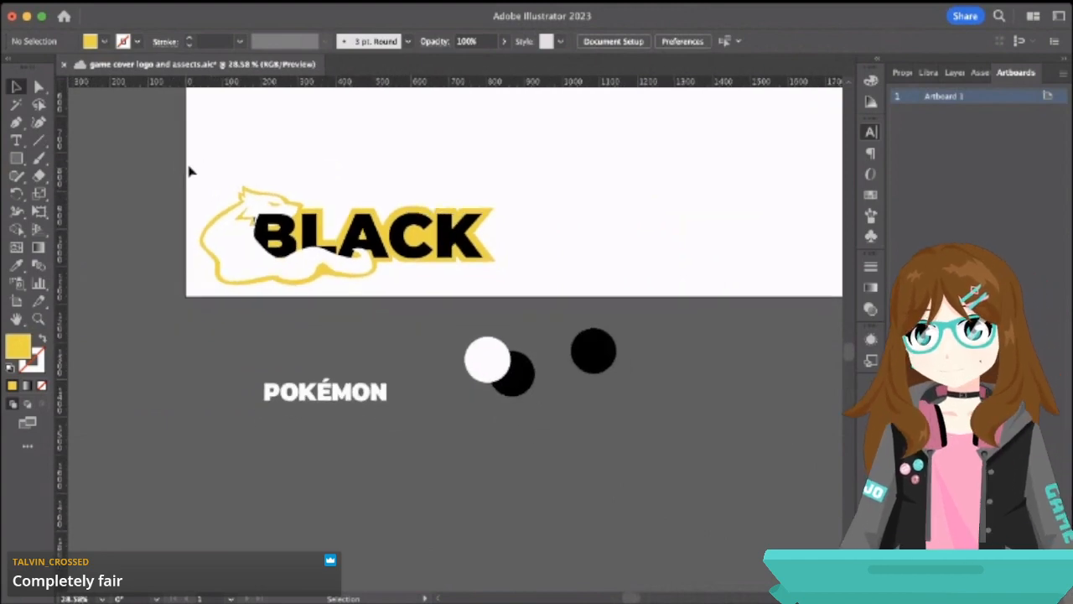
{"action": "left_click_drag", "start_coordinate": [163, 168], "coordinate": [515, 338]}
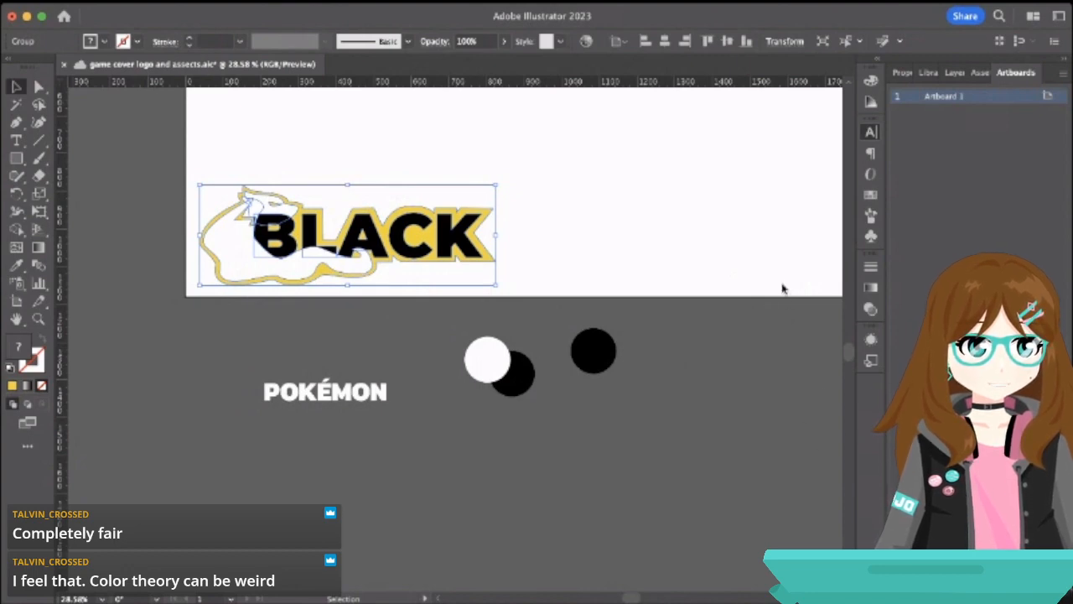
{"action": "key", "text": "super+s"}
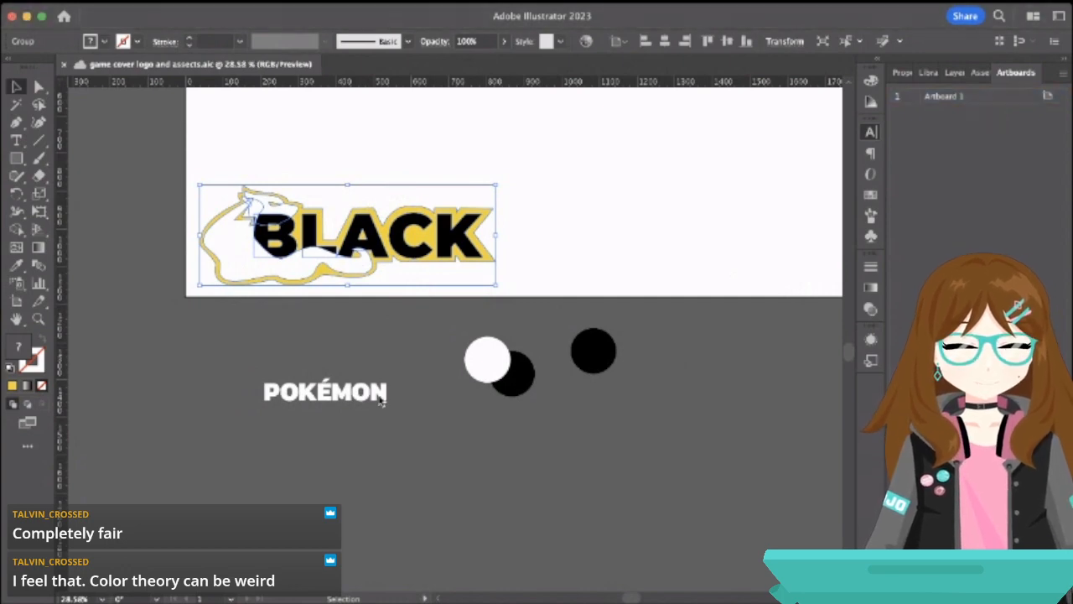
- Inspect the white POKÉMON wordmark below the artboard and the ESRB rating graphics beside it
{"action": "left_click", "coordinate": [342, 400]}
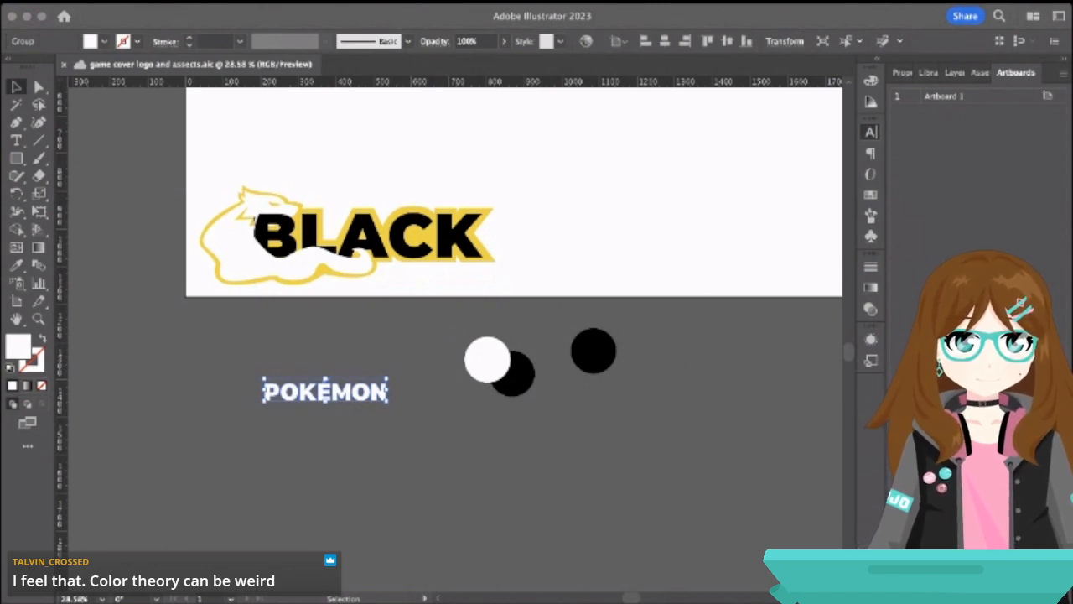
{"action": "left_click", "coordinate": [504, 507]}
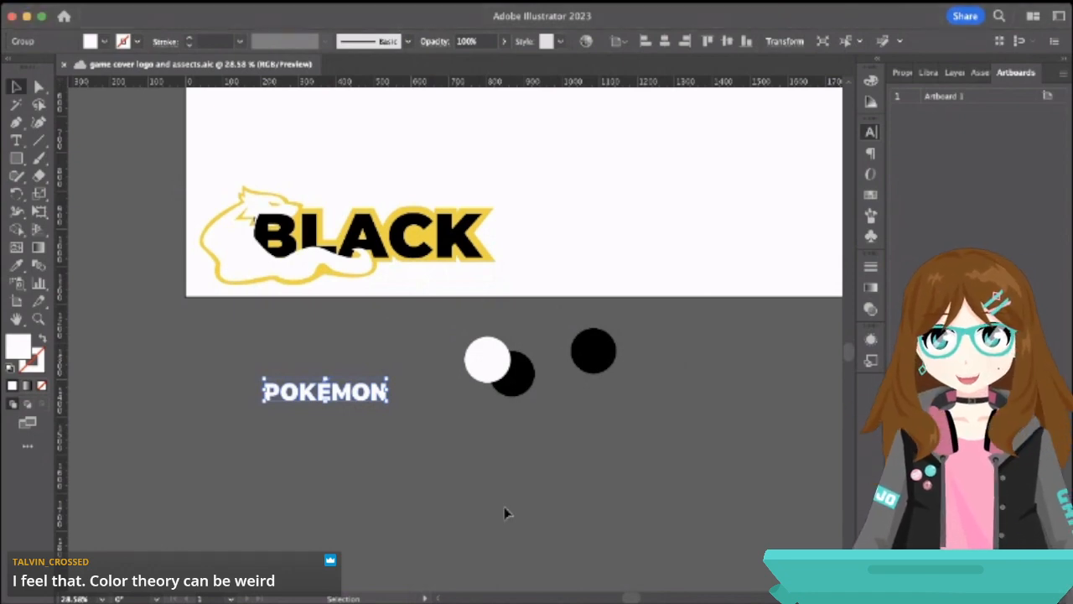
{"action": "left_click", "coordinate": [632, 459]}
{"action": "scroll", "coordinate": [632, 459], "scroll_direction": "right", "scroll_amount": 10}
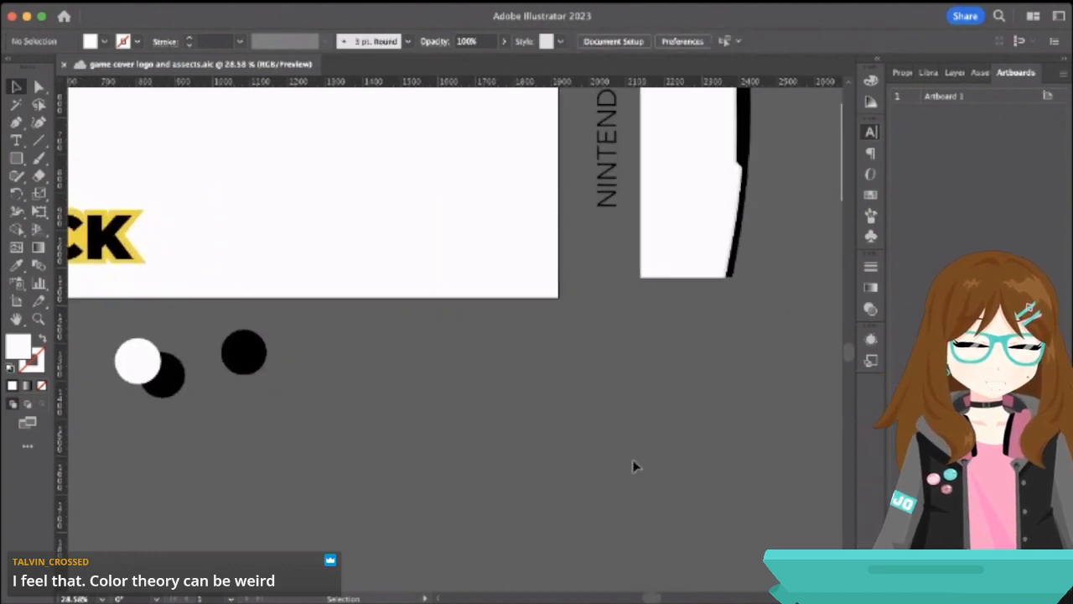
{"action": "scroll", "coordinate": [632, 459], "scroll_direction": "right", "scroll_amount": 3}
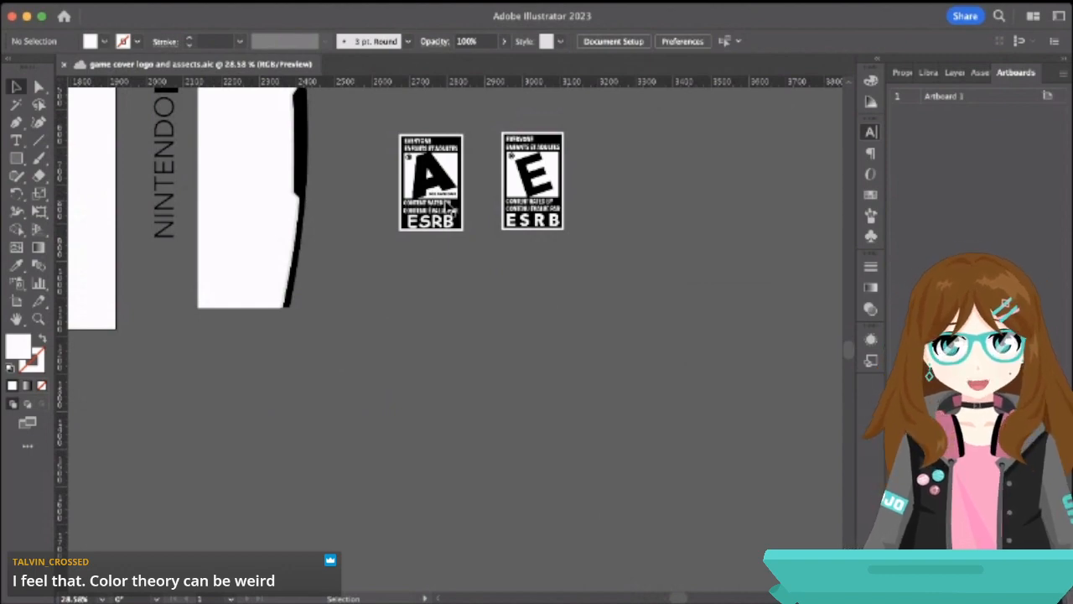
{"action": "scroll", "coordinate": [257, 366], "scroll_direction": "left", "scroll_amount": 13}
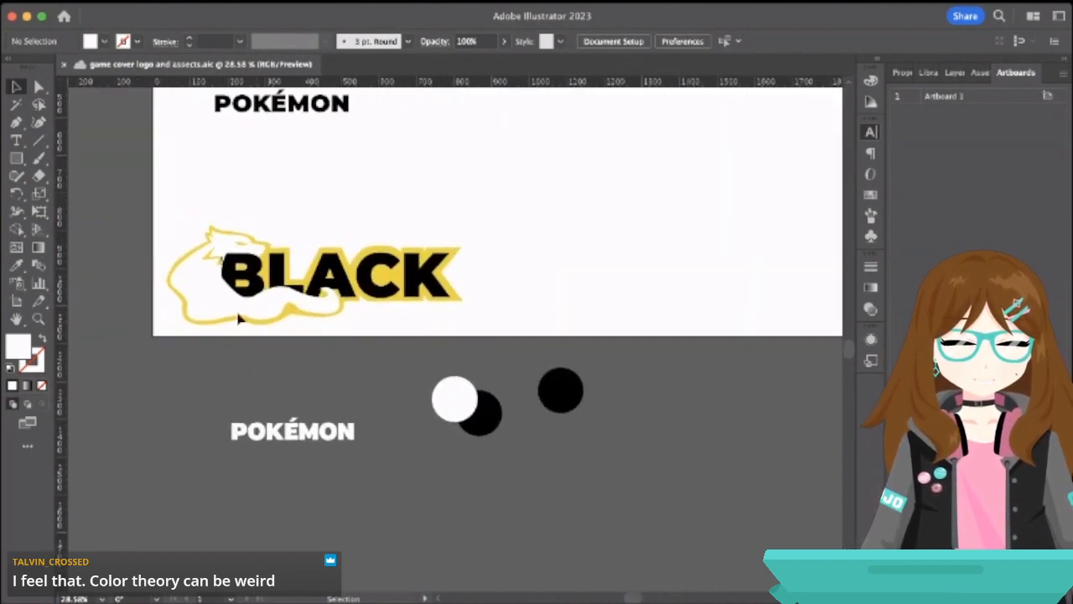
- Inspect the BLACK logo's golden yellow outline path in isolation, leave isolation, and review the whole logo on the artboard
{"action": "scroll", "coordinate": [233, 261], "scroll_direction": "up", "scroll_amount": 6}
{"action": "double_click", "coordinate": [340, 233]}
{"action": "left_click", "coordinate": [335, 249]}
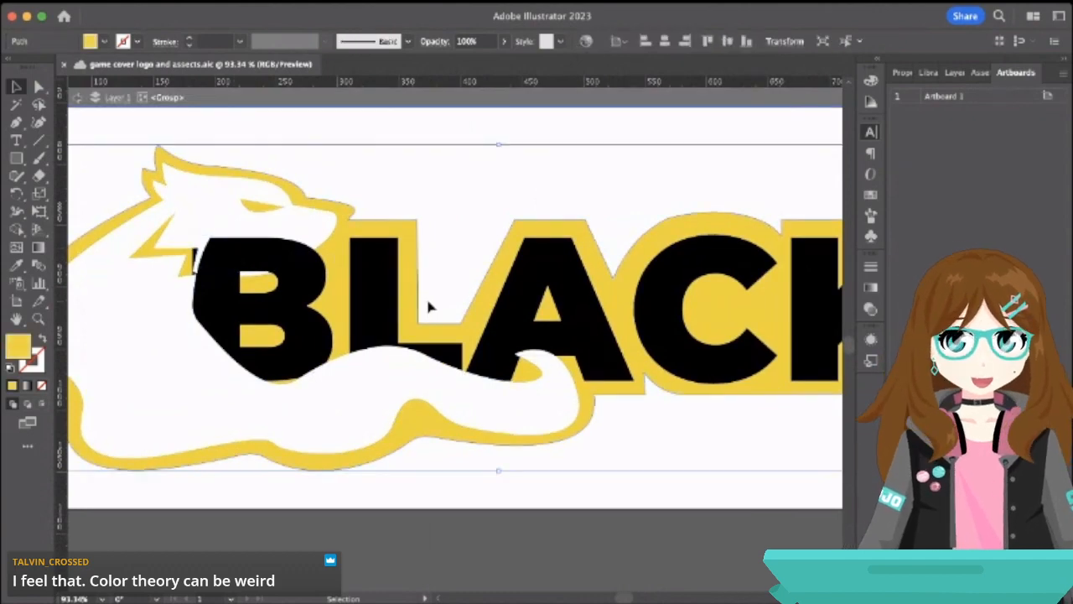
{"action": "scroll", "coordinate": [426, 297], "scroll_direction": "down", "scroll_amount": 6}
{"action": "scroll", "coordinate": [427, 306], "scroll_direction": "right", "scroll_amount": 12}
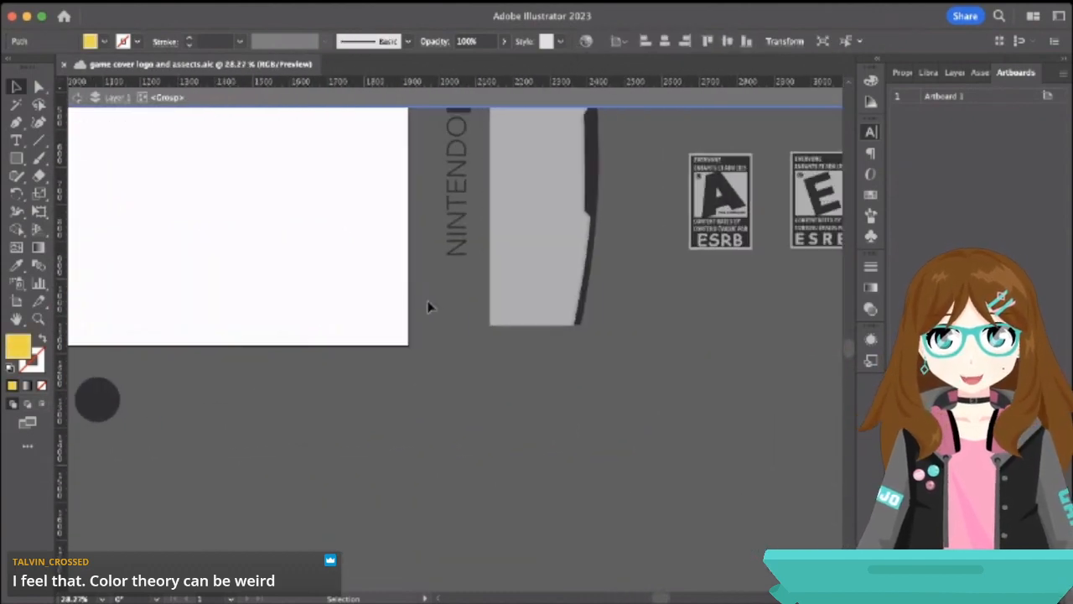
{"action": "left_click", "coordinate": [74, 103]}
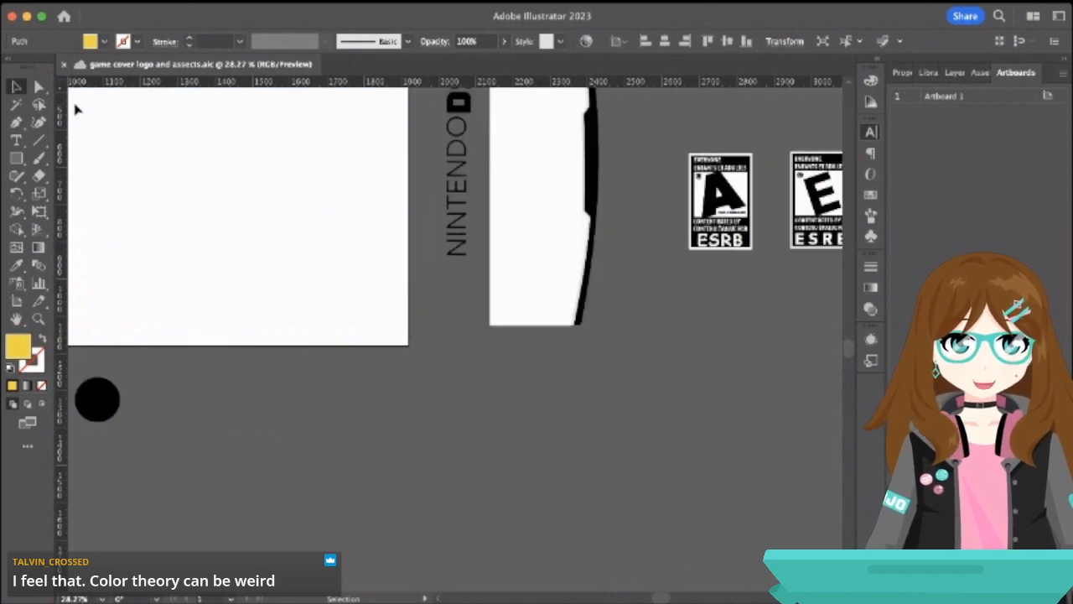
{"action": "scroll", "coordinate": [176, 242], "scroll_direction": "left", "scroll_amount": 3}
{"action": "scroll", "coordinate": [176, 242], "scroll_direction": "left", "scroll_amount": 10}
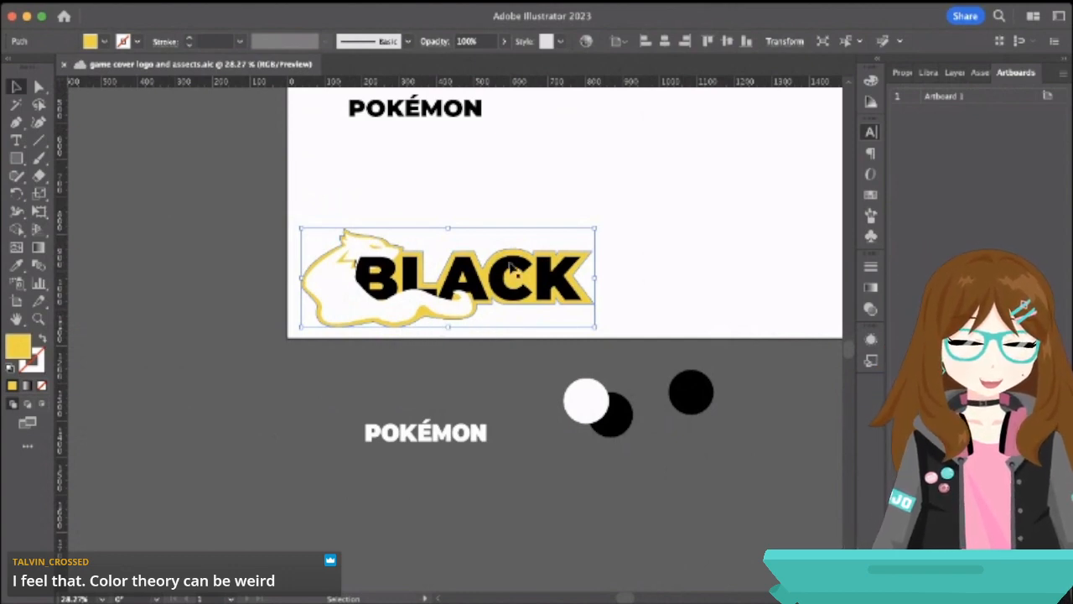
{"action": "left_click", "coordinate": [362, 176]}
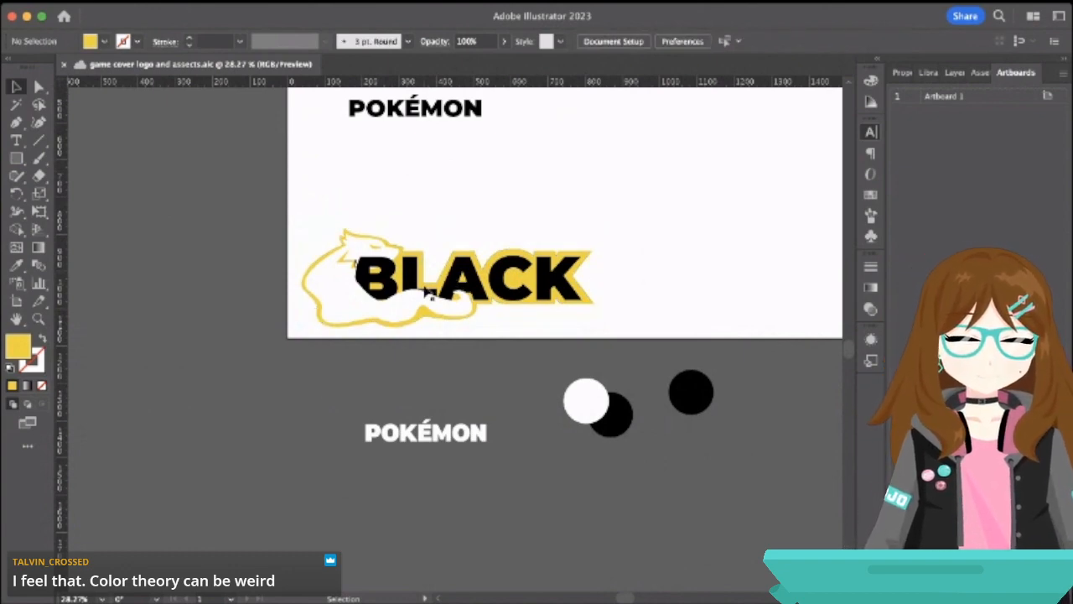
{"action": "scroll", "coordinate": [425, 290], "scroll_direction": "up", "scroll_amount": 5}
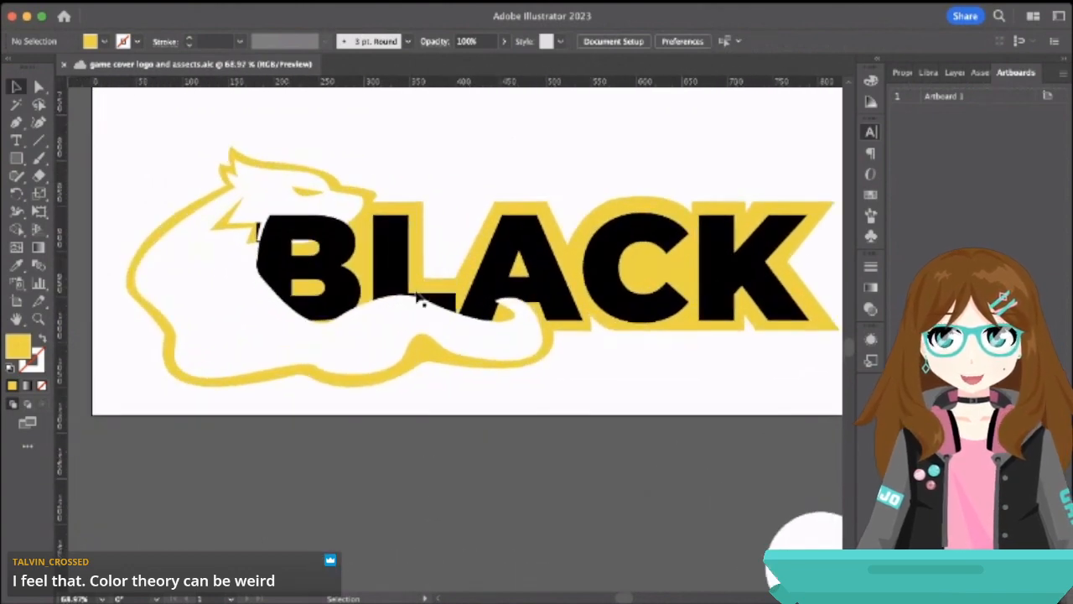
{"action": "scroll", "coordinate": [424, 303], "scroll_direction": "down", "scroll_amount": 2}
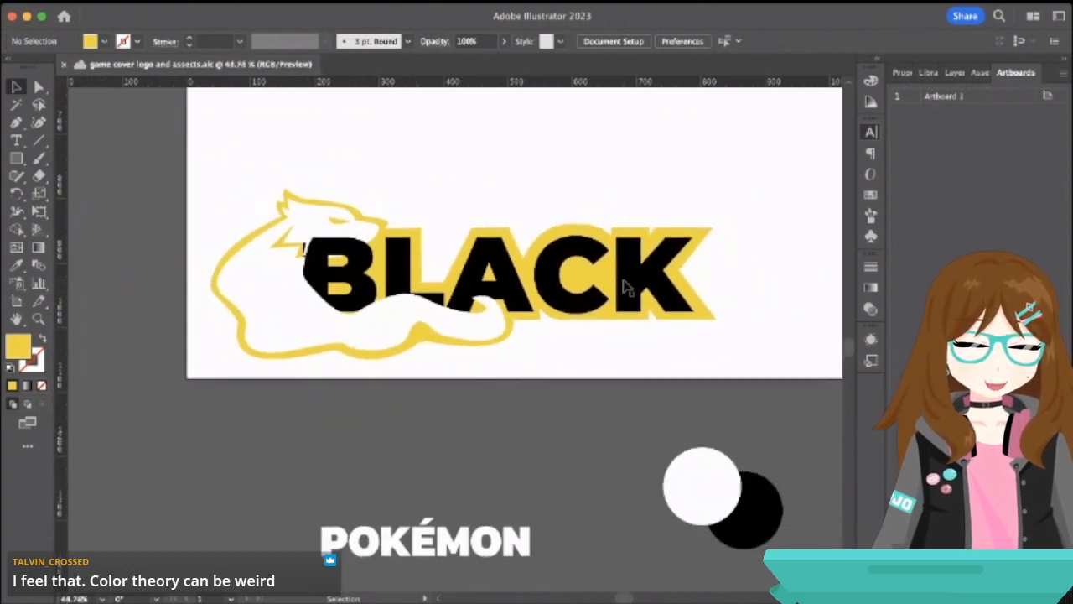
{"action": "scroll", "coordinate": [627, 288], "scroll_direction": "right", "scroll_amount": 3}
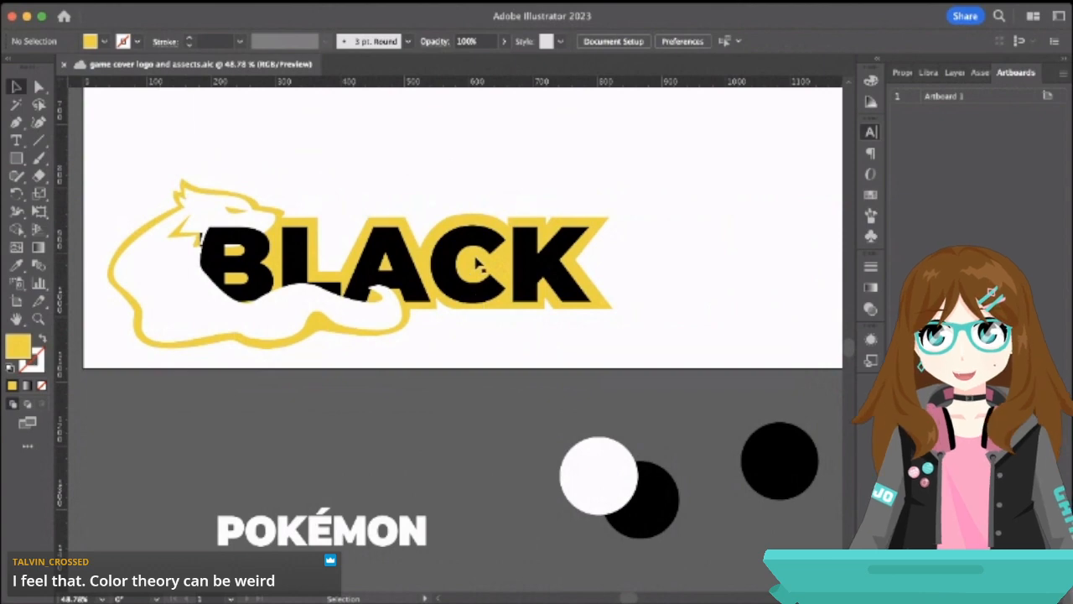
{"action": "scroll", "coordinate": [517, 332], "scroll_direction": "right", "scroll_amount": 3}
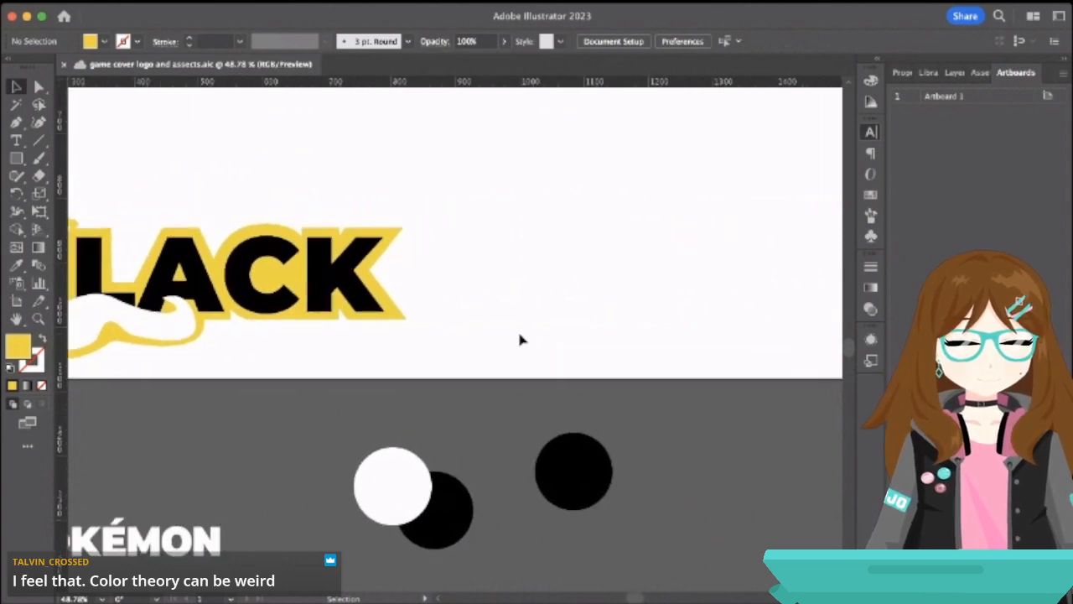
- Export the "A for Awesome" ESRB rating graphic beside the artboard and save the document
{"action": "scroll", "coordinate": [507, 337], "scroll_direction": "down", "scroll_amount": 4}
{"action": "scroll", "coordinate": [503, 341], "scroll_direction": "right", "scroll_amount": 5}
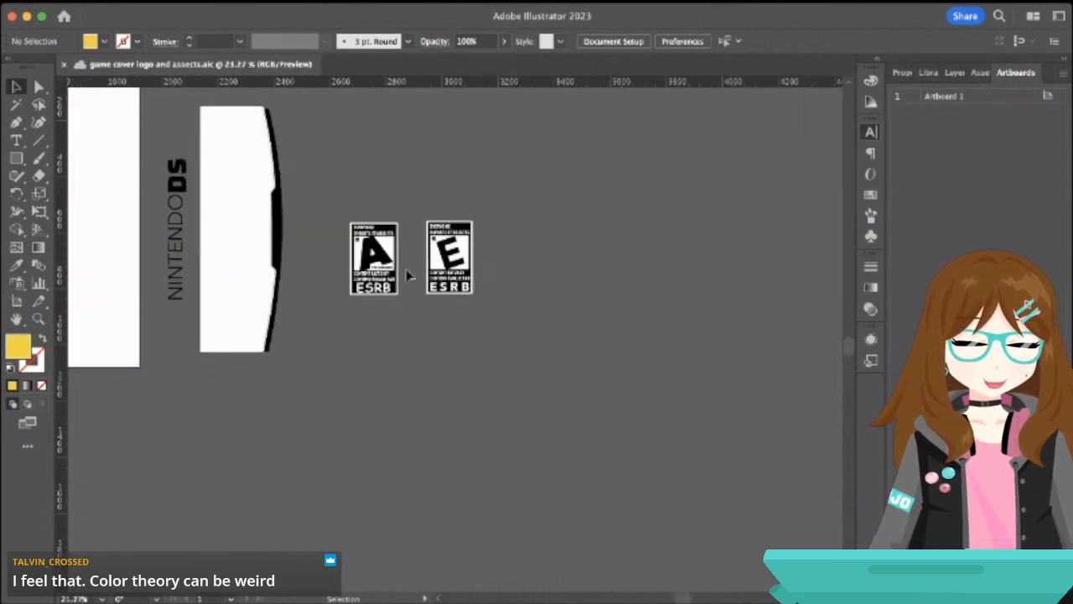
{"action": "scroll", "coordinate": [379, 257], "scroll_direction": "up", "scroll_amount": 2}
{"action": "scroll", "coordinate": [377, 256], "scroll_direction": "up", "scroll_amount": 5}
{"action": "left_click", "coordinate": [372, 283]}
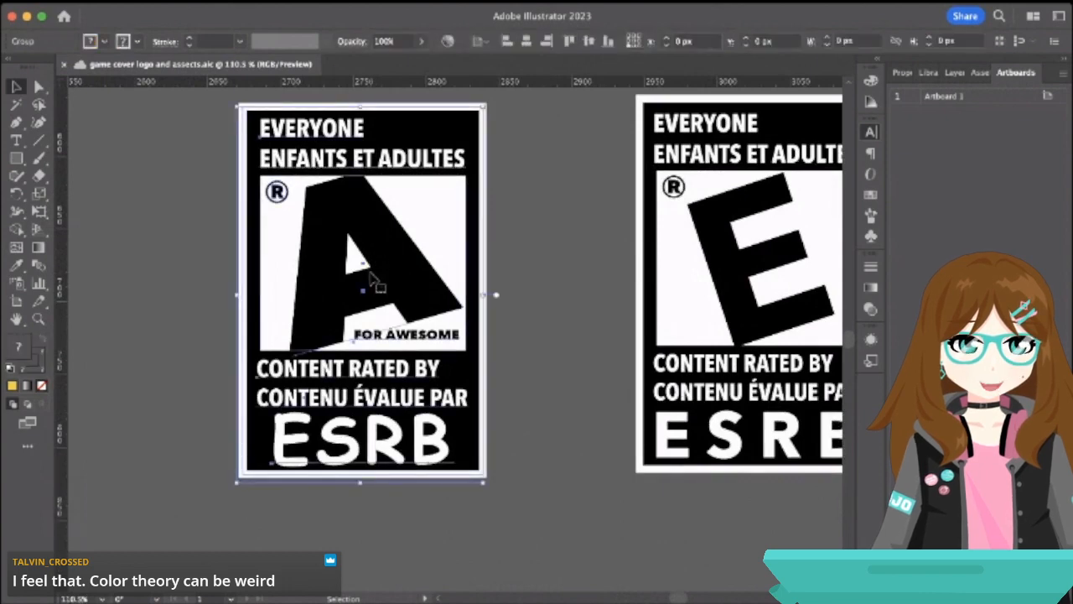
{"action": "left_click", "coordinate": [539, 352]}
{"action": "left_click", "coordinate": [426, 278]}
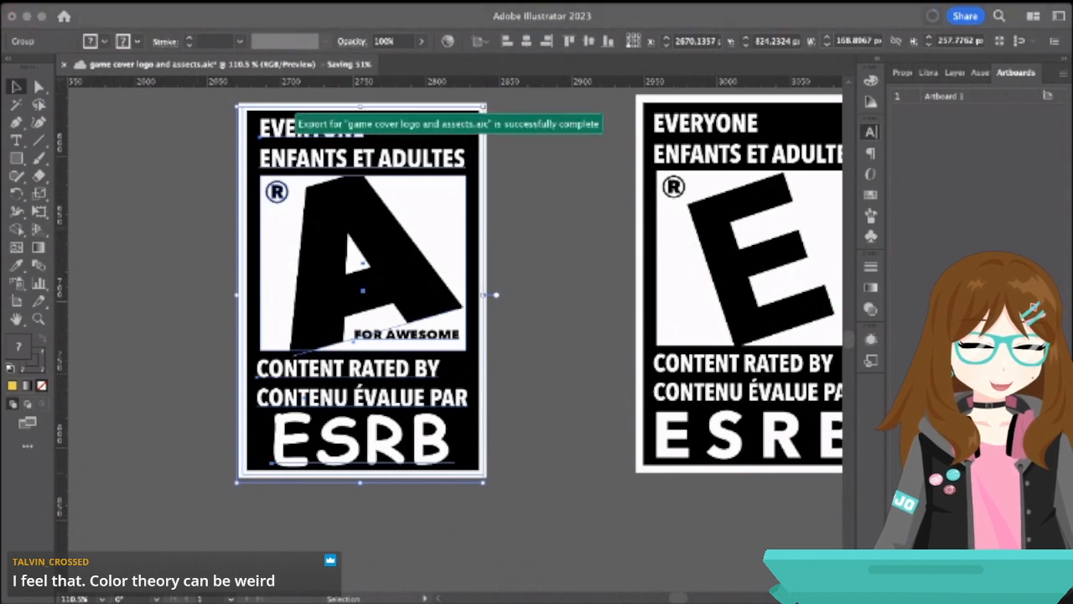
{"action": "left_click", "coordinate": [549, 182]}
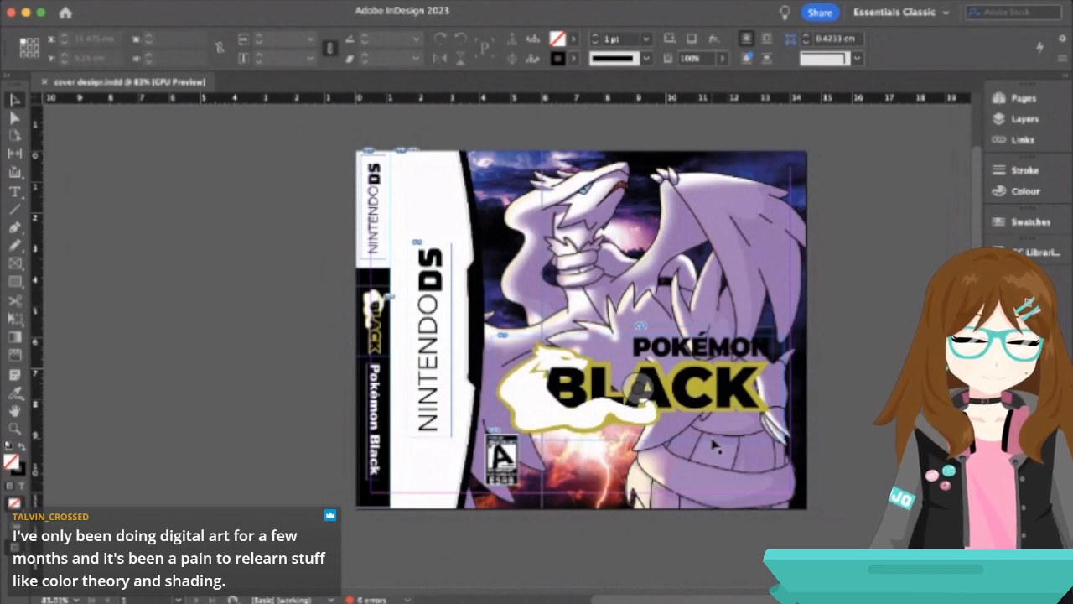
- Switch to cover design.indd in InDesign and examine the placed BLACK logo and the dragon artwork up close
{"action": "left_click", "coordinate": [597, 413]}
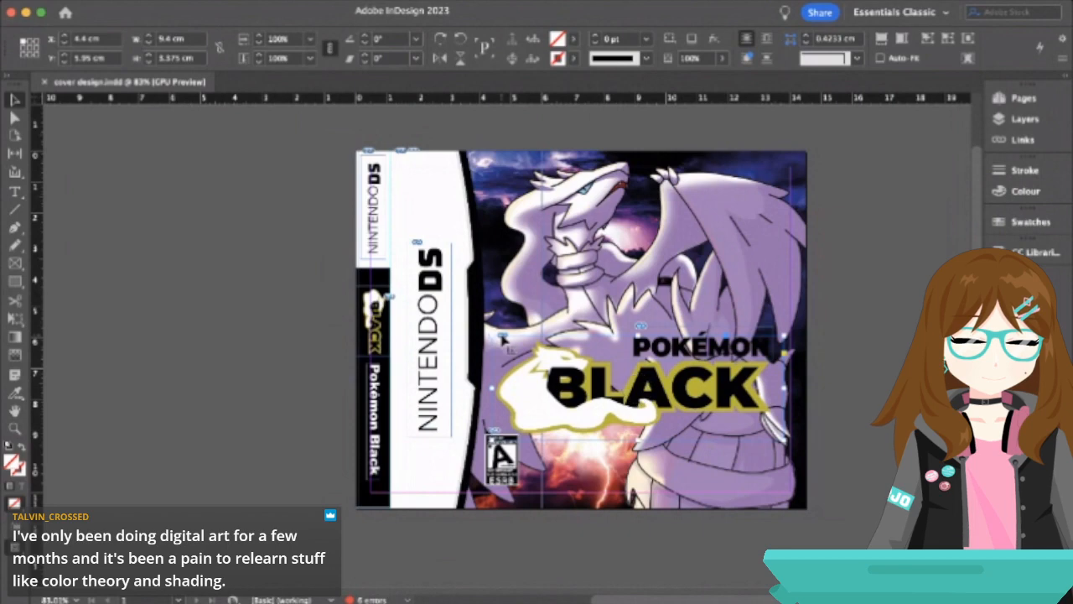
{"action": "double_click", "coordinate": [535, 379]}
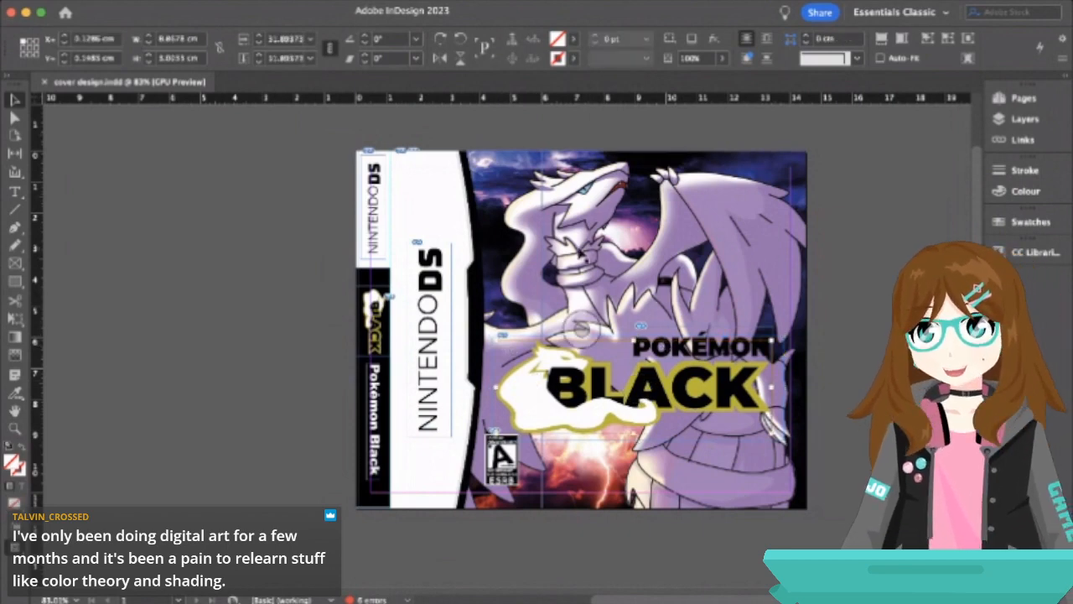
{"action": "scroll", "coordinate": [593, 283], "scroll_direction": "up", "scroll_amount": 5}
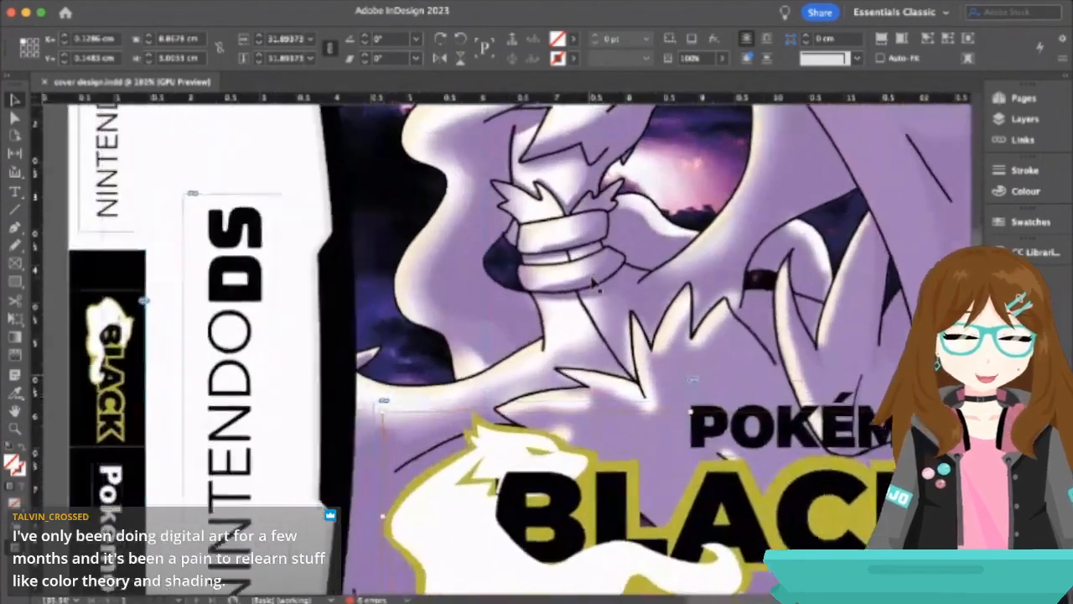
{"action": "scroll", "coordinate": [593, 283], "scroll_direction": "up", "scroll_amount": 6}
{"action": "scroll", "coordinate": [594, 283], "scroll_direction": "right", "scroll_amount": 3}
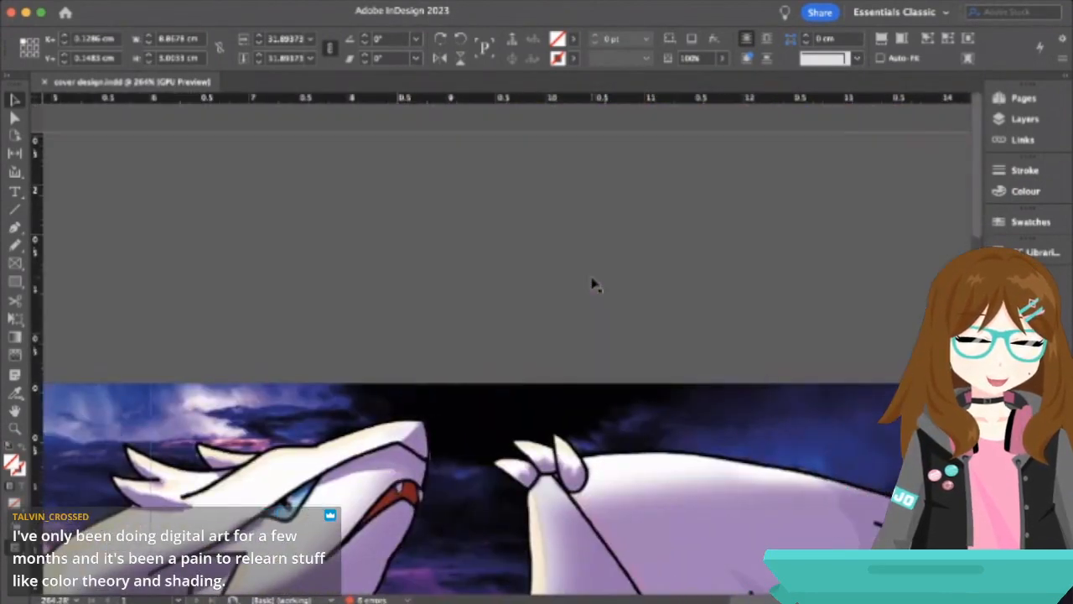
{"action": "scroll", "coordinate": [594, 283], "scroll_direction": "down", "scroll_amount": 3}
{"action": "scroll", "coordinate": [594, 283], "scroll_direction": "left", "scroll_amount": 1}
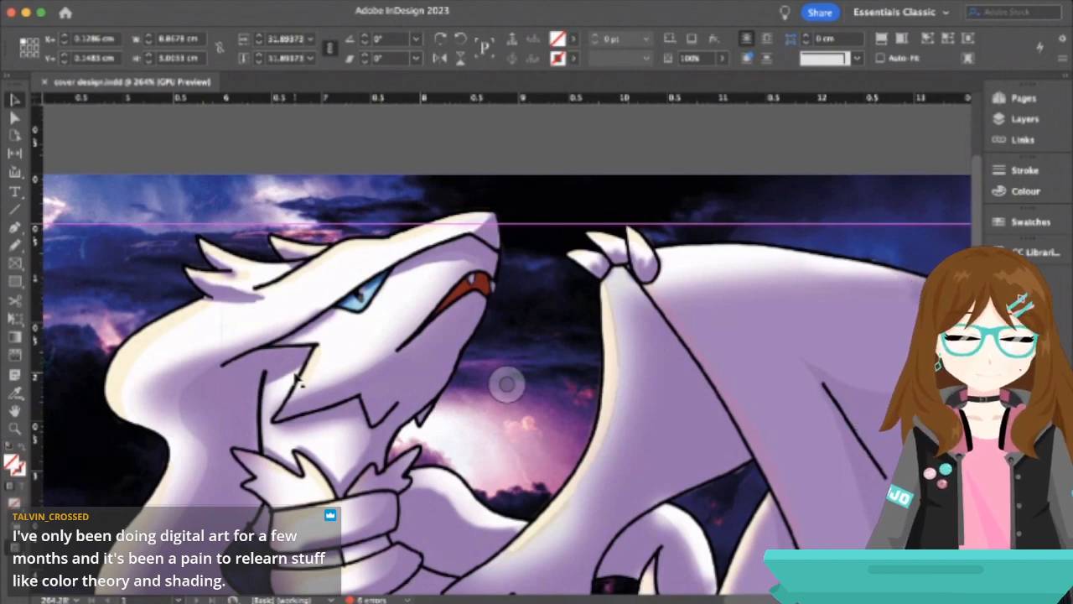
{"action": "scroll", "coordinate": [295, 380], "scroll_direction": "down", "scroll_amount": 5}
{"action": "scroll", "coordinate": [295, 380], "scroll_direction": "left", "scroll_amount": 2}
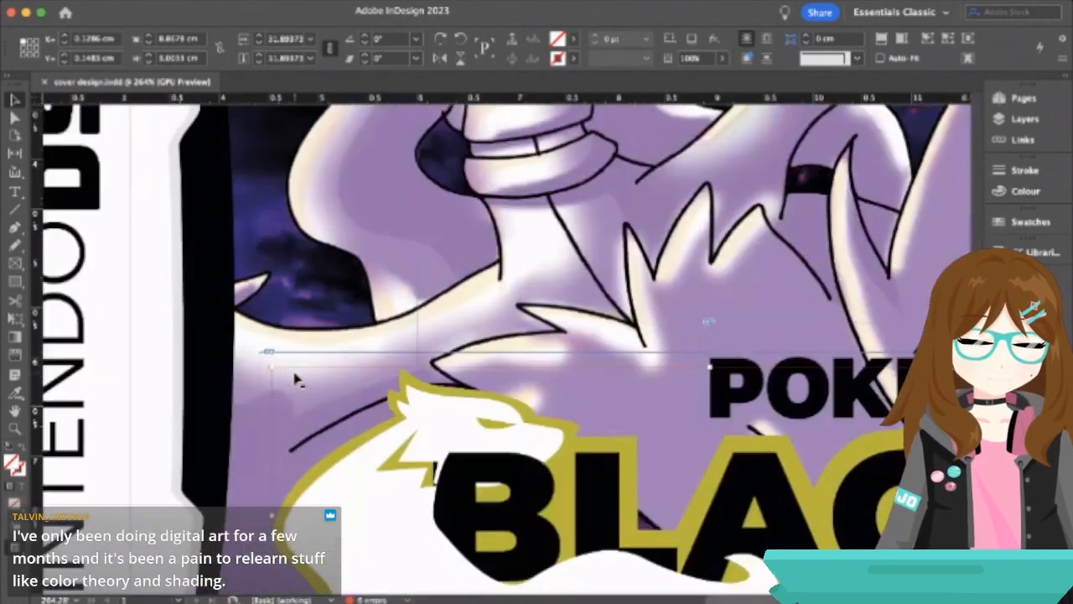
- Undo and redo the last two changes to the cover layout and save the document
{"action": "key", "text": "super+z"}
{"action": "key", "text": "super+z"}
{"action": "key", "text": "super+shift+z"}
{"action": "key", "text": "super+shift+z"}
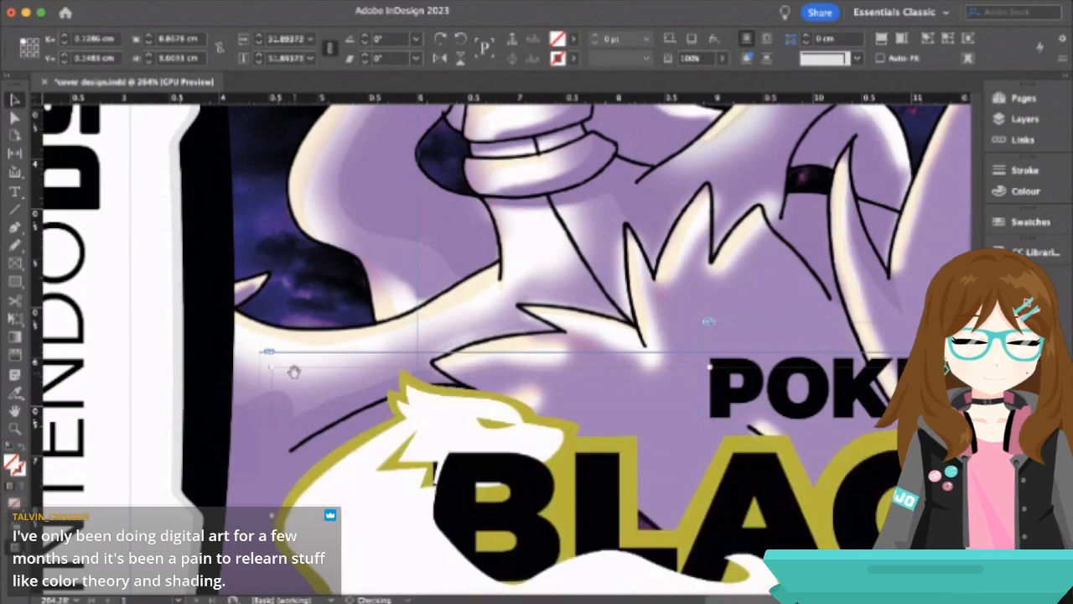
{"action": "key", "text": "super+s"}
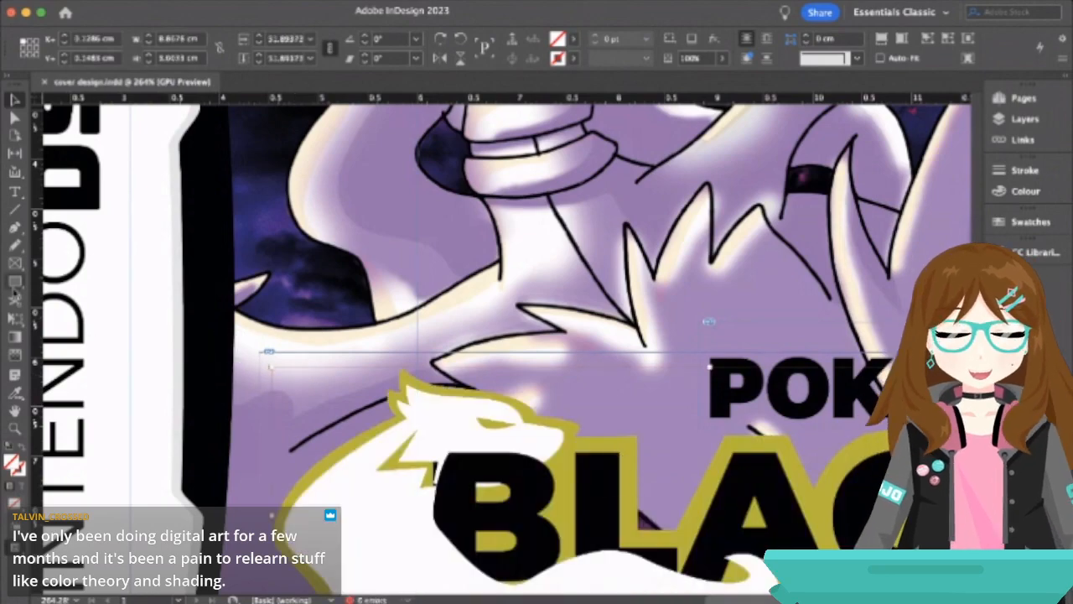
- Replace the front cover's POKÉMON wordmark with the white version and its BLACK logo with the golden yellow version
{"action": "left_click", "coordinate": [112, 256]}
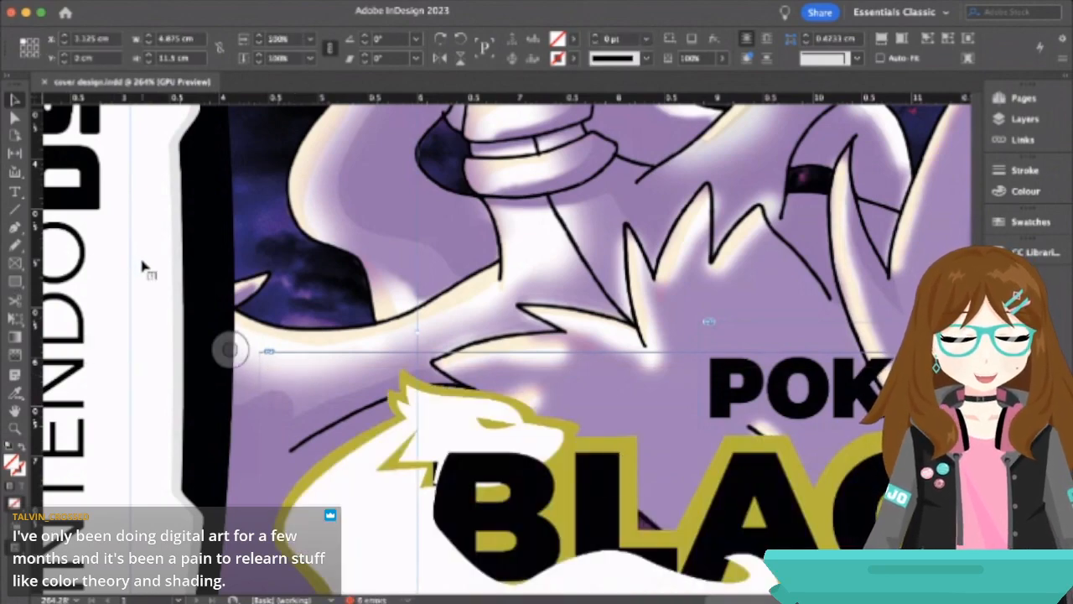
{"action": "scroll", "coordinate": [143, 268], "scroll_direction": "down", "scroll_amount": 10}
{"action": "scroll", "coordinate": [241, 426], "scroll_direction": "down", "scroll_amount": 5}
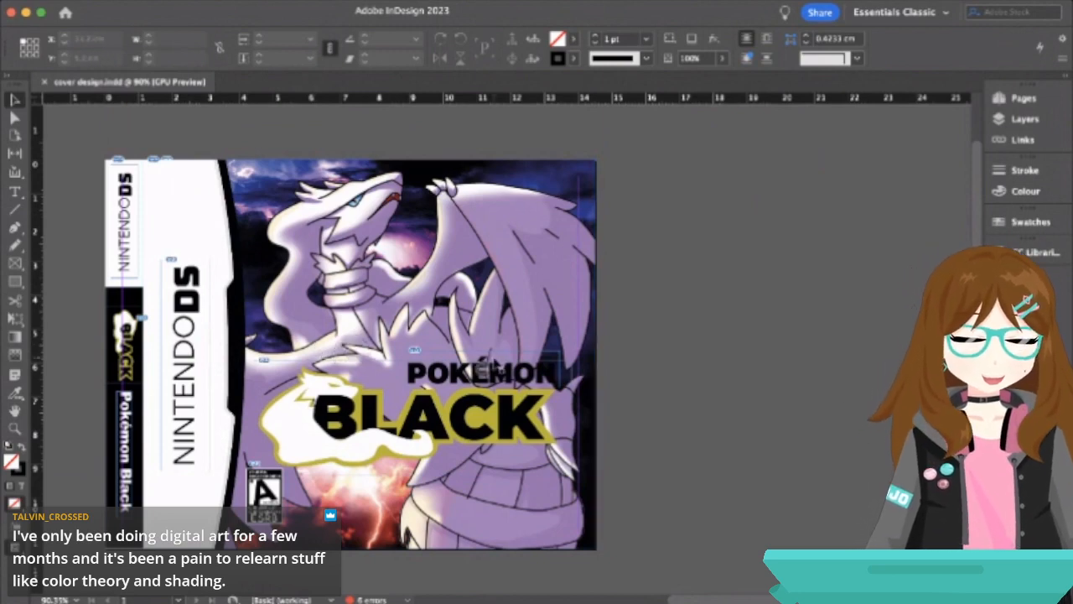
{"action": "left_click", "coordinate": [480, 367]}
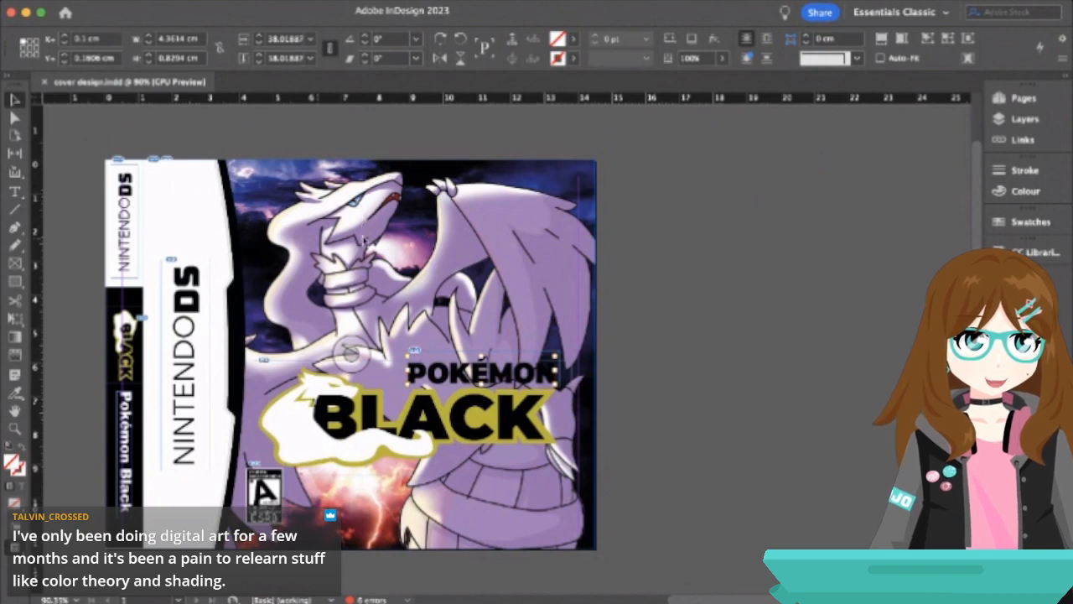
{"action": "left_click", "coordinate": [788, 387]}
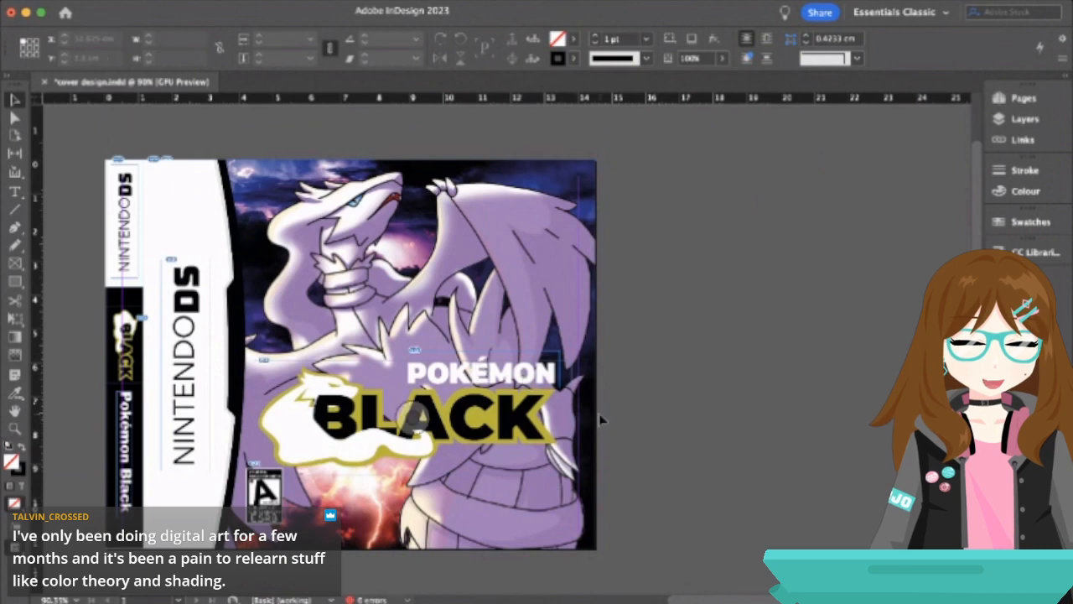
{"action": "left_click", "coordinate": [379, 430]}
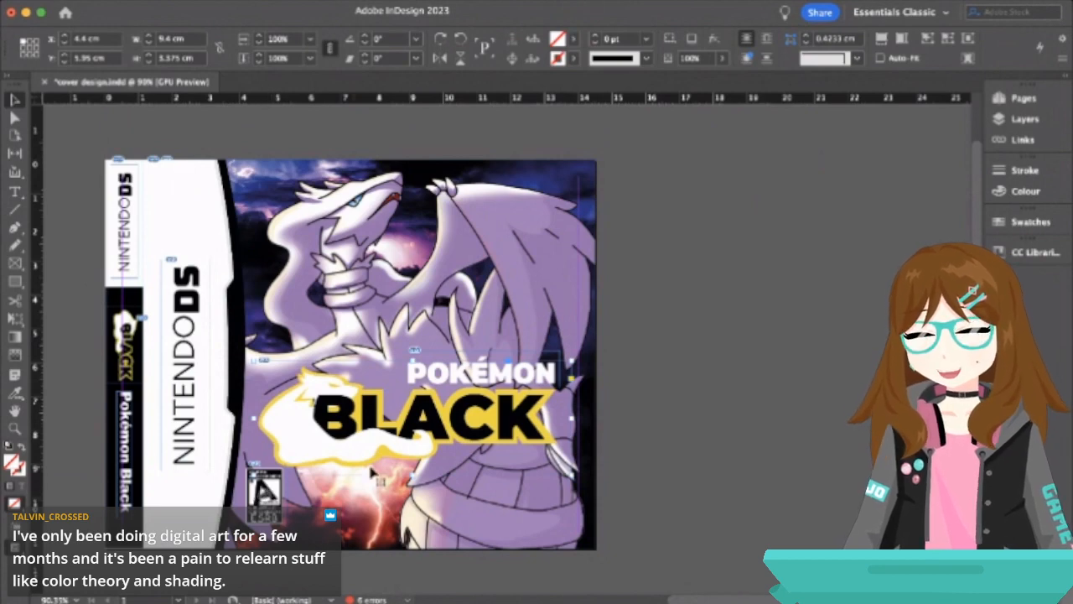
{"action": "left_click", "coordinate": [680, 422]}
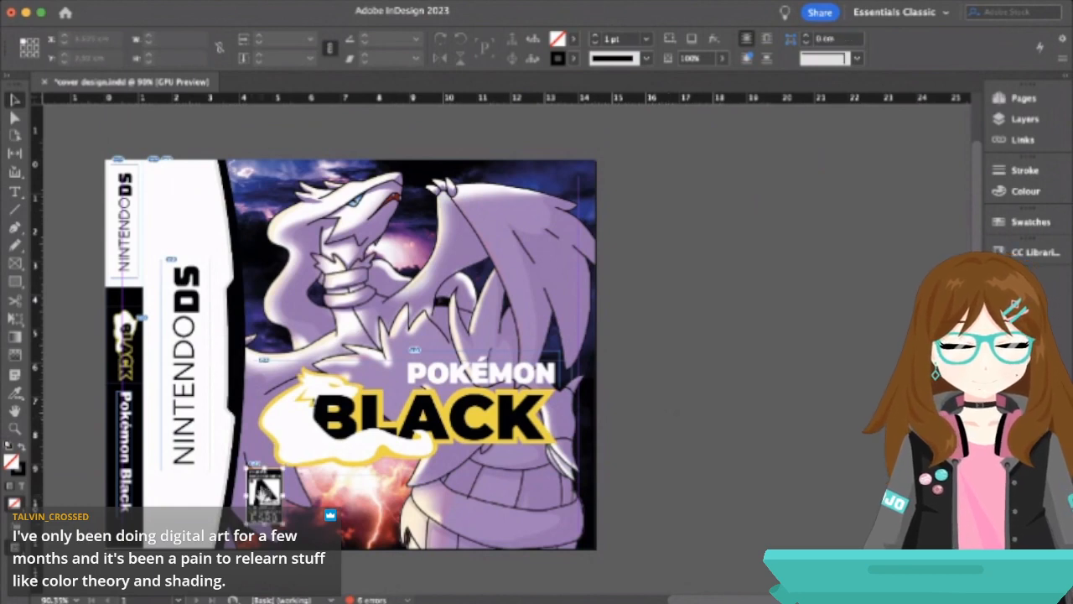
- Try refitting the ESRB rating graphic inside its frame on the front cover, and undo the change
{"action": "left_click", "coordinate": [265, 489]}
{"action": "key", "text": "super+alt+shift+c"}
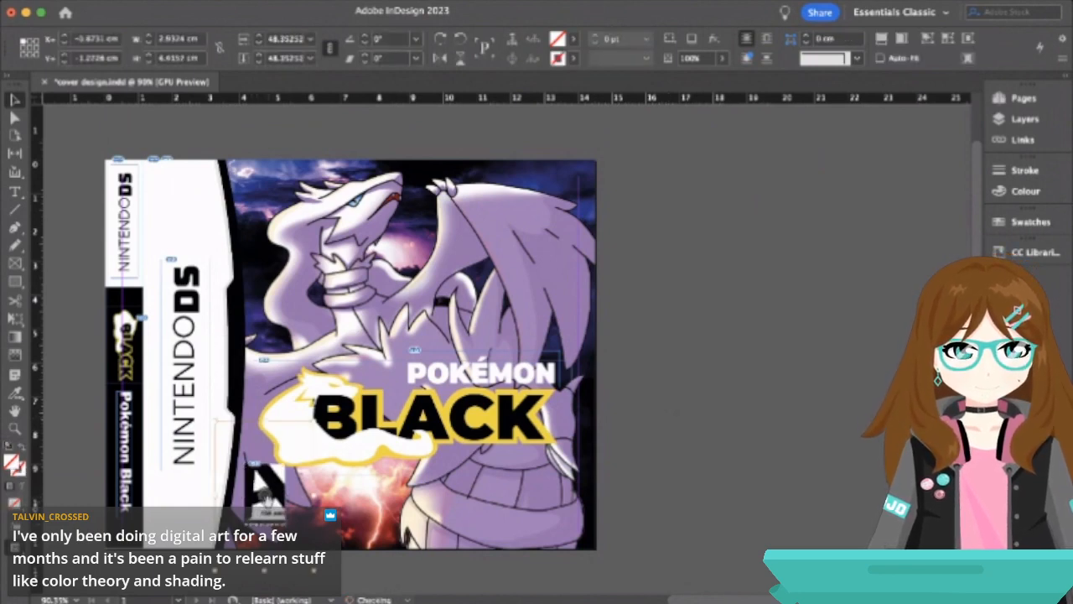
{"action": "key", "text": "super+z"}
{"action": "left_click", "coordinate": [662, 472]}
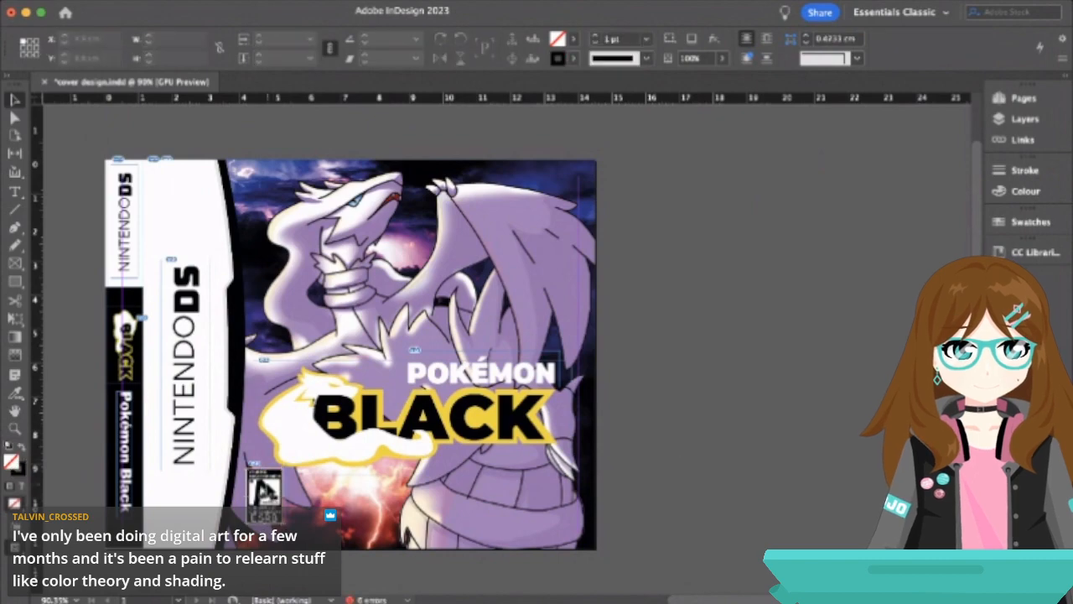
- Replace the front cover's ESRB badge with the newly exported graphic whose lettering is correctly spaced
{"action": "scroll", "coordinate": [314, 499], "scroll_direction": "up", "scroll_amount": 10}
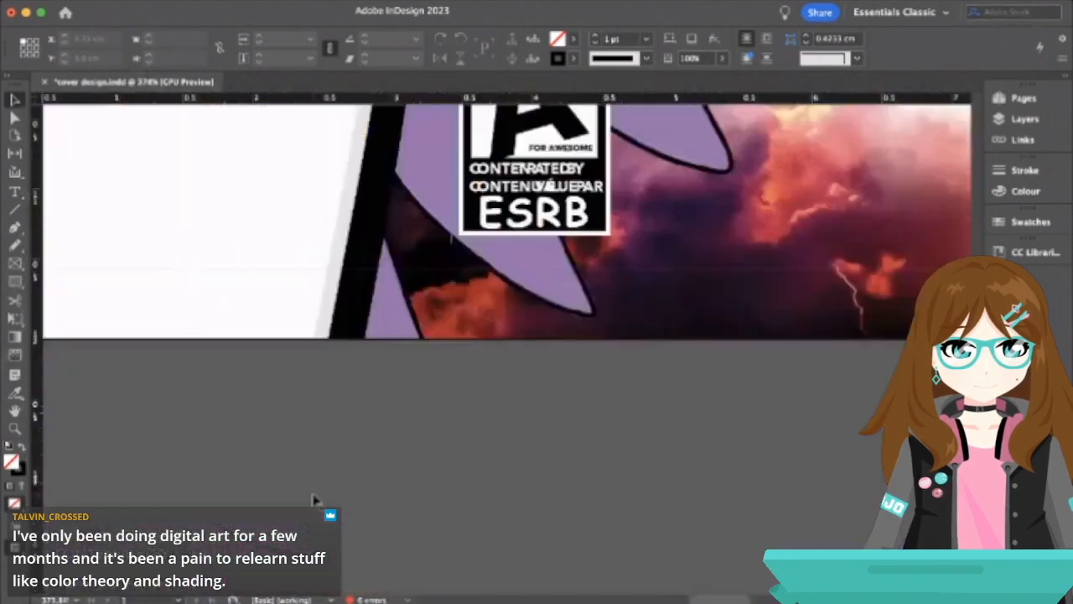
{"action": "scroll", "coordinate": [314, 499], "scroll_direction": "right", "scroll_amount": 7}
{"action": "scroll", "coordinate": [314, 499], "scroll_direction": "up", "scroll_amount": 7}
{"action": "scroll", "coordinate": [314, 499], "scroll_direction": "down", "scroll_amount": 3}
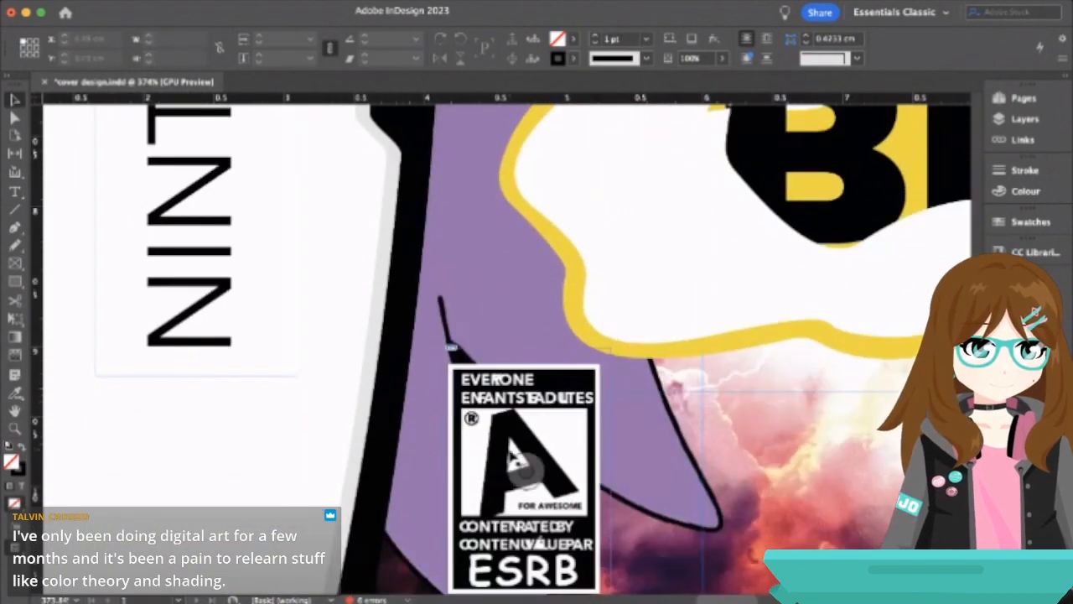
{"action": "left_click", "coordinate": [511, 454]}
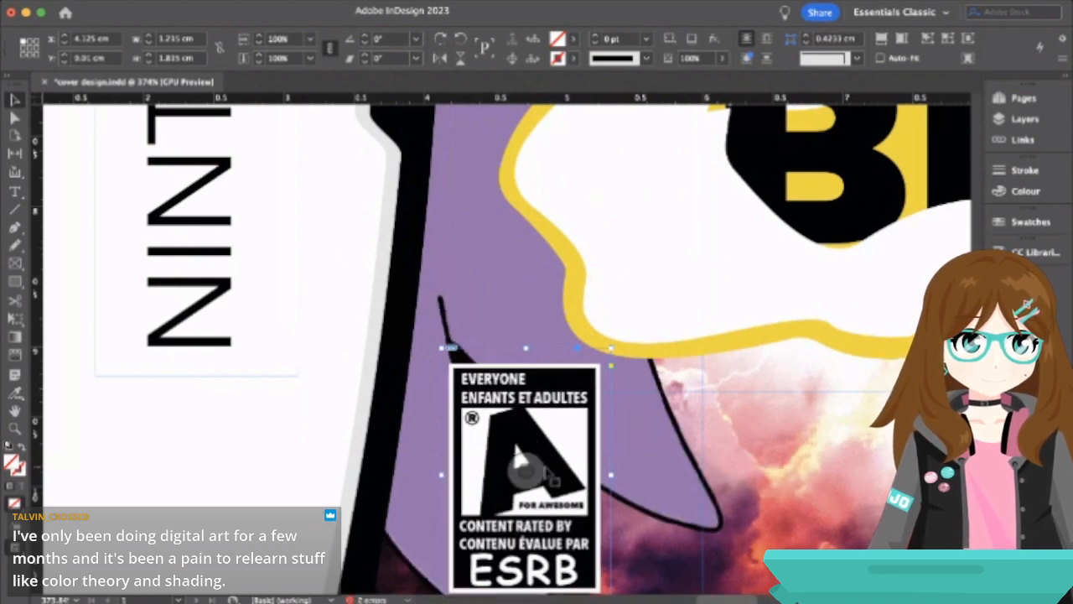
- Replace the small BLACK logo on the cover's spine with the golden yellow version
{"action": "scroll", "coordinate": [574, 444], "scroll_direction": "down", "scroll_amount": 3}
{"action": "scroll", "coordinate": [551, 479], "scroll_direction": "down", "scroll_amount": 10}
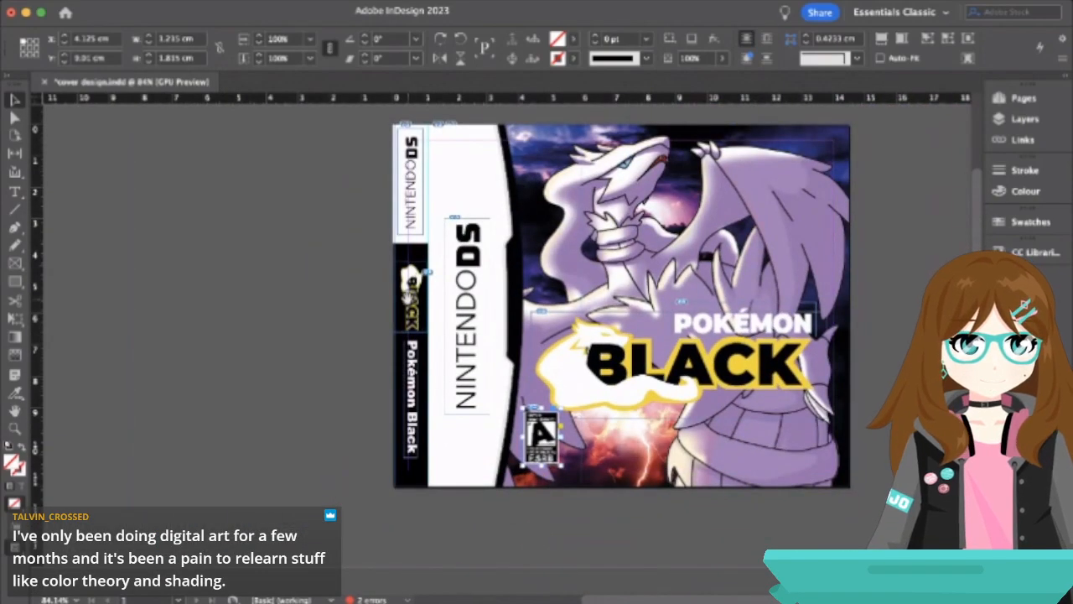
{"action": "left_click", "coordinate": [409, 299]}
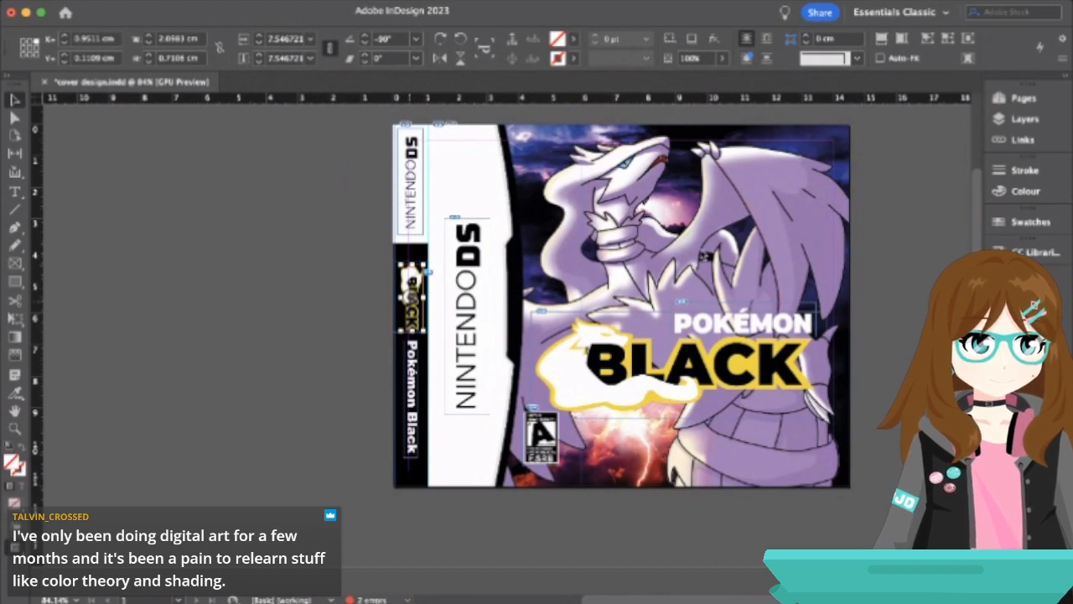
{"action": "left_click", "coordinate": [798, 380]}
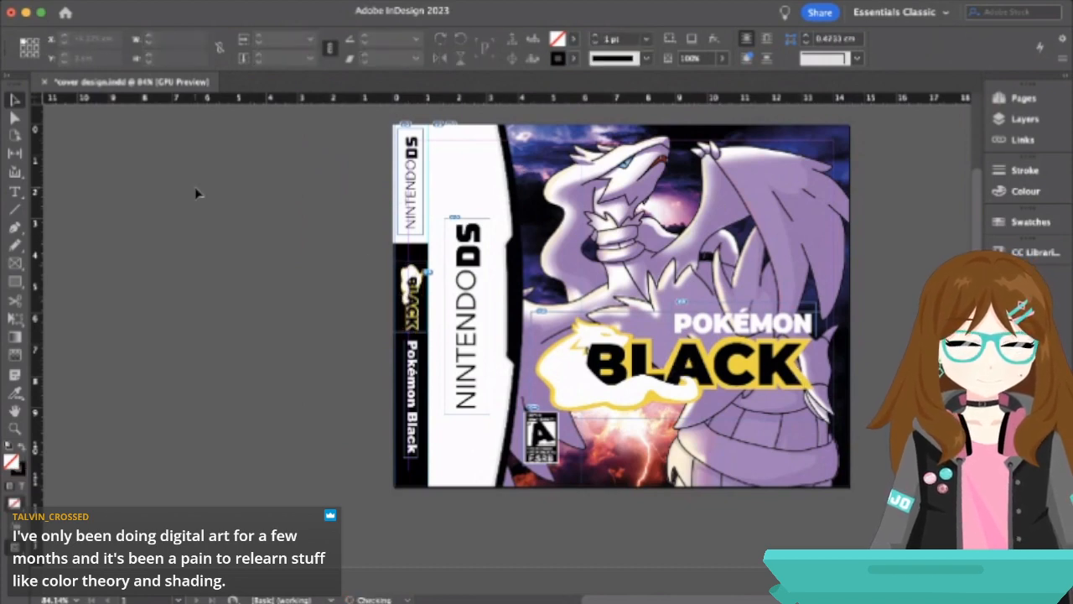
- Scale the front cover's BLACK logo down to about 27% and move it slightly lower on the cover
{"action": "scroll", "coordinate": [319, 293], "scroll_direction": "right", "scroll_amount": 5}
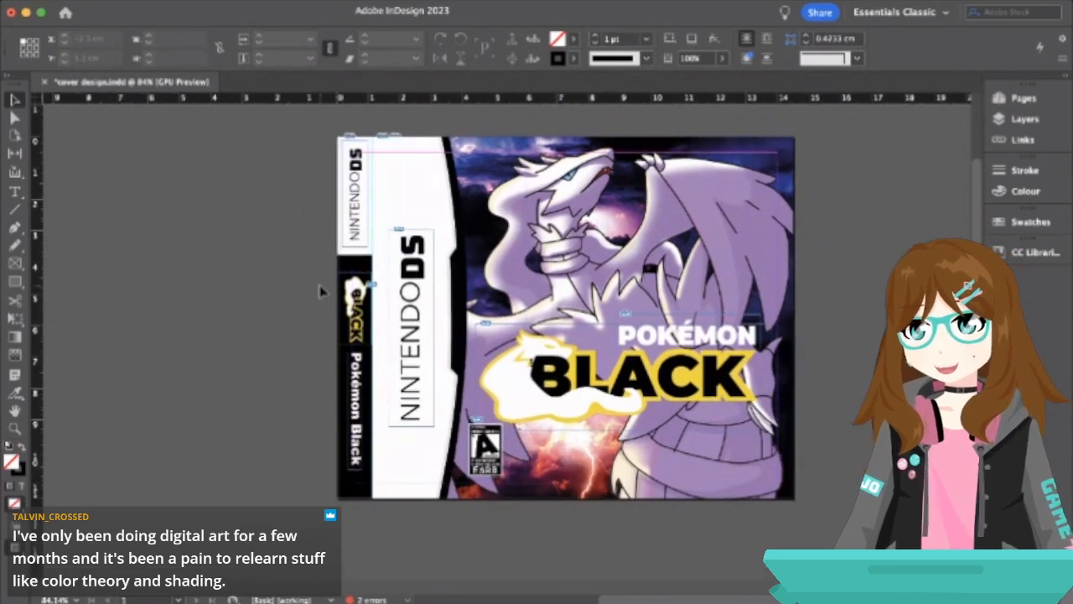
{"action": "key", "text": "w"}
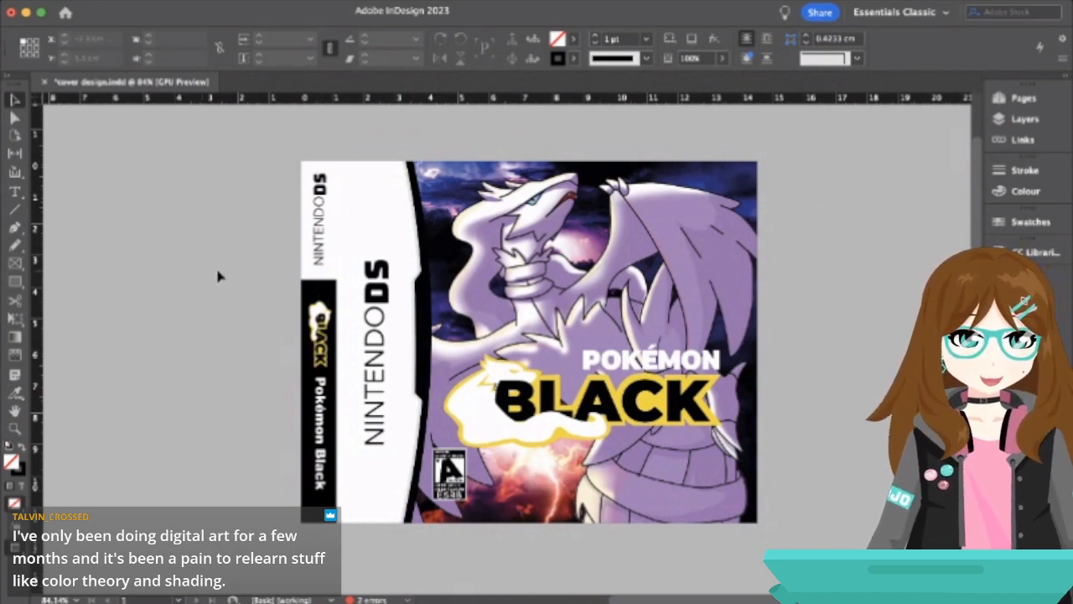
{"action": "left_click", "coordinate": [589, 402]}
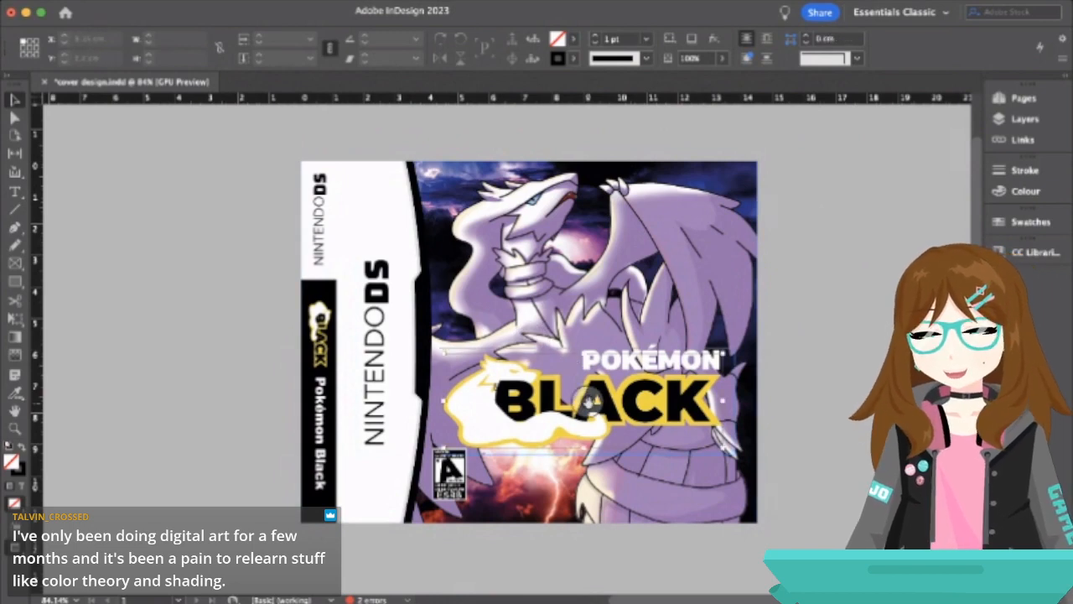
{"action": "key", "text": "super+comma"}
{"action": "key", "text": "super+comma"}
{"action": "key", "text": "super+comma"}
{"action": "key", "text": "super+comma"}
{"action": "key", "text": "super+comma"}
{"action": "key", "text": "super+comma"}
{"action": "key", "text": "super+comma"}
{"action": "key", "text": "super+comma"}
{"action": "key", "text": "super+comma"}
{"action": "key", "text": "super+comma"}
{"action": "key", "text": "super+comma"}
{"action": "key", "text": "super+comma"}
{"action": "key", "text": "super+comma"}
{"action": "key", "text": "super+comma"}
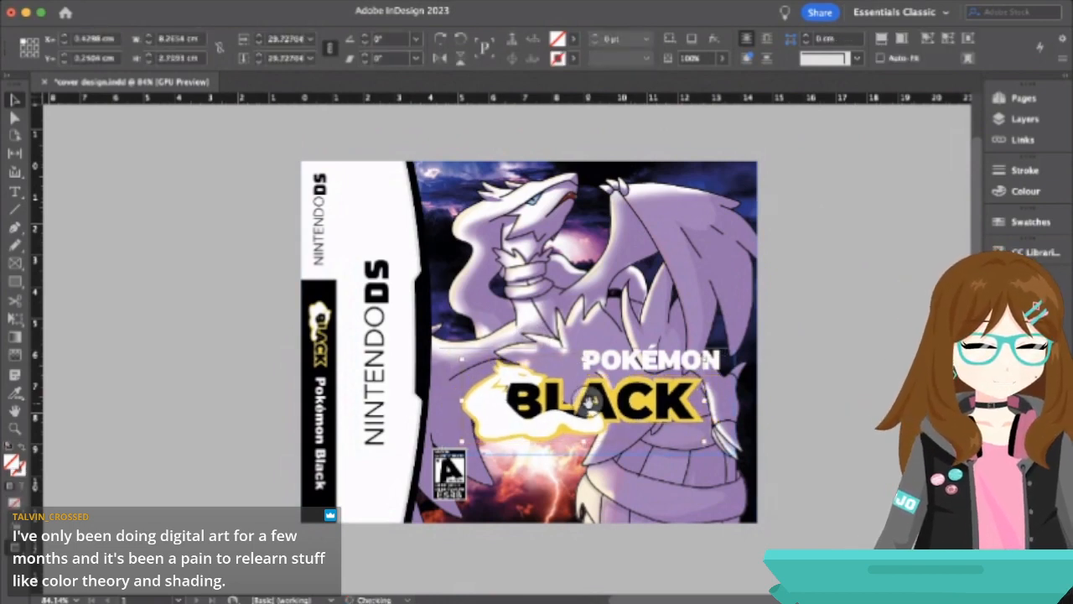
{"action": "key", "text": "super+comma"}
{"action": "key", "text": "super+comma"}
{"action": "key", "text": "super+comma"}
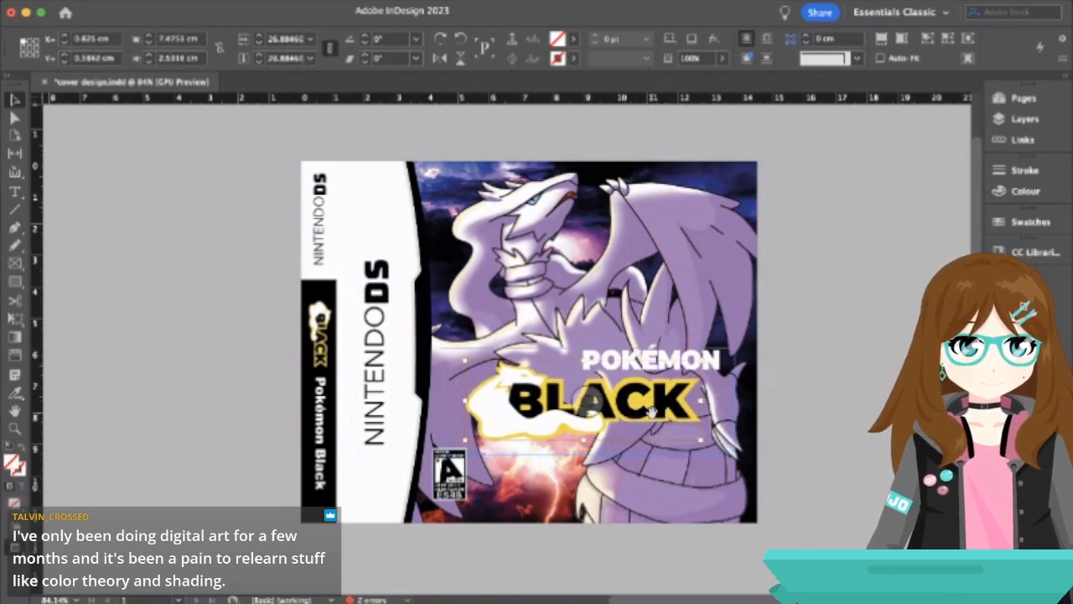
{"action": "left_click", "coordinate": [873, 438]}
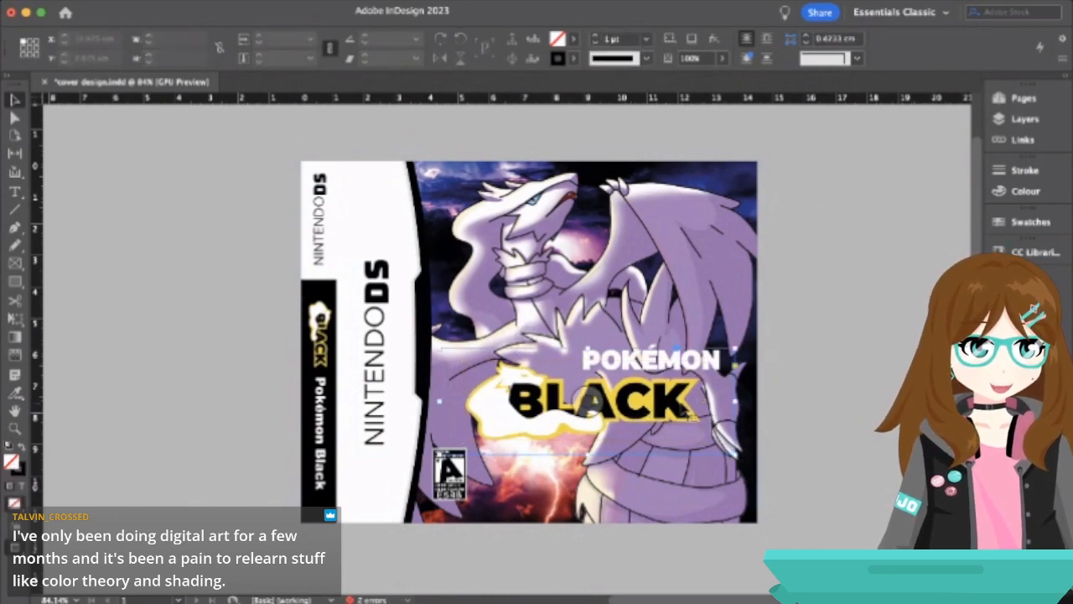
{"action": "left_click_drag", "start_coordinate": [688, 411], "coordinate": [679, 453]}
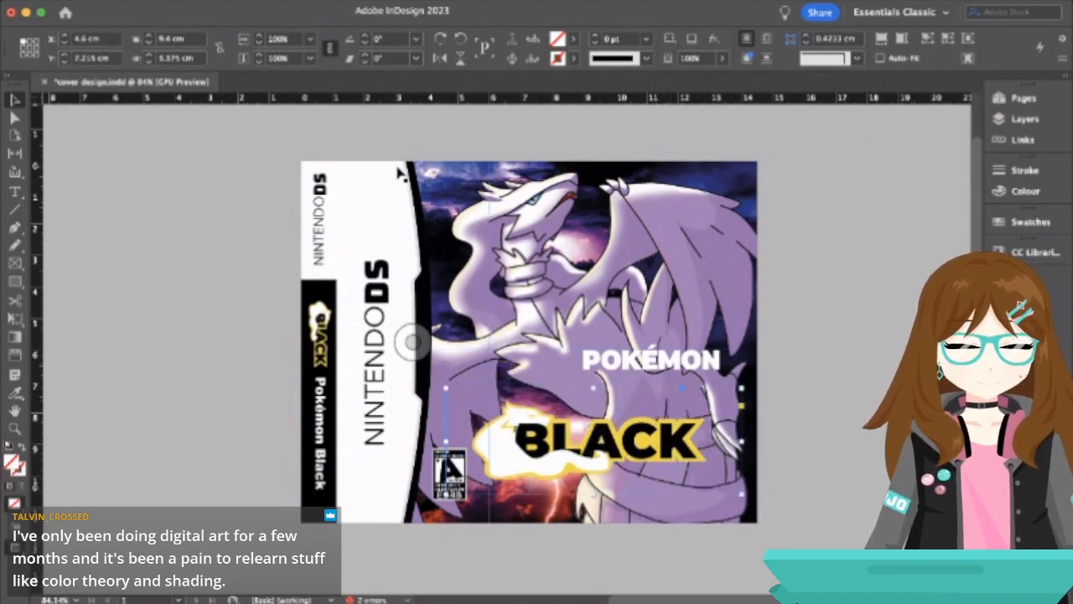
- Add a vertical ruler guide on the front cover at X 8.5 cm with the layout guides showing
{"action": "key", "text": "w"}
{"action": "left_click_drag", "start_coordinate": [39, 143], "coordinate": [333, 168]}
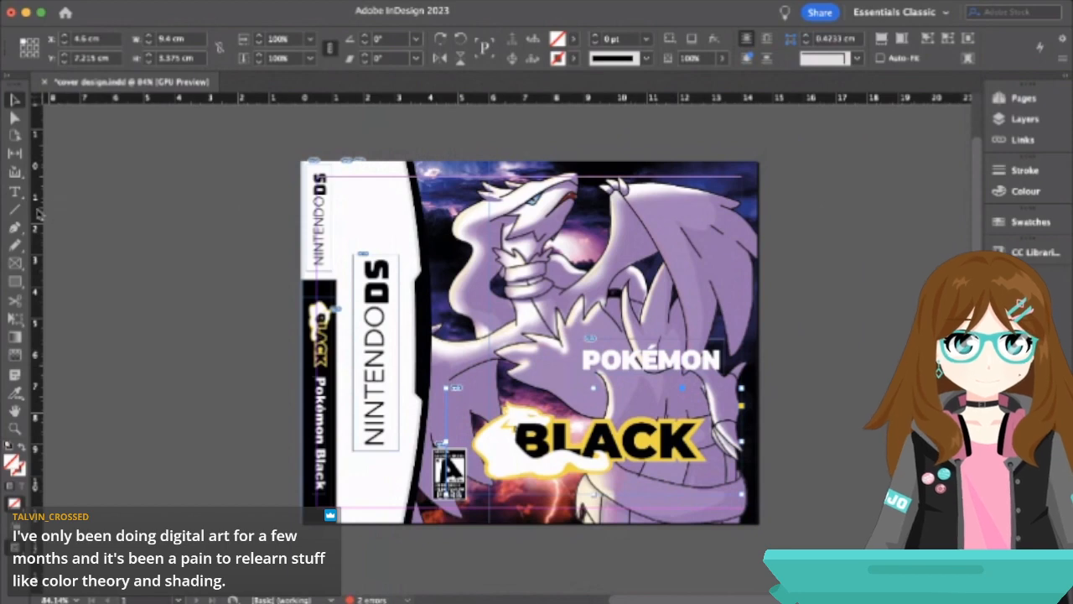
{"action": "left_click_drag", "start_coordinate": [38, 213], "coordinate": [336, 212]}
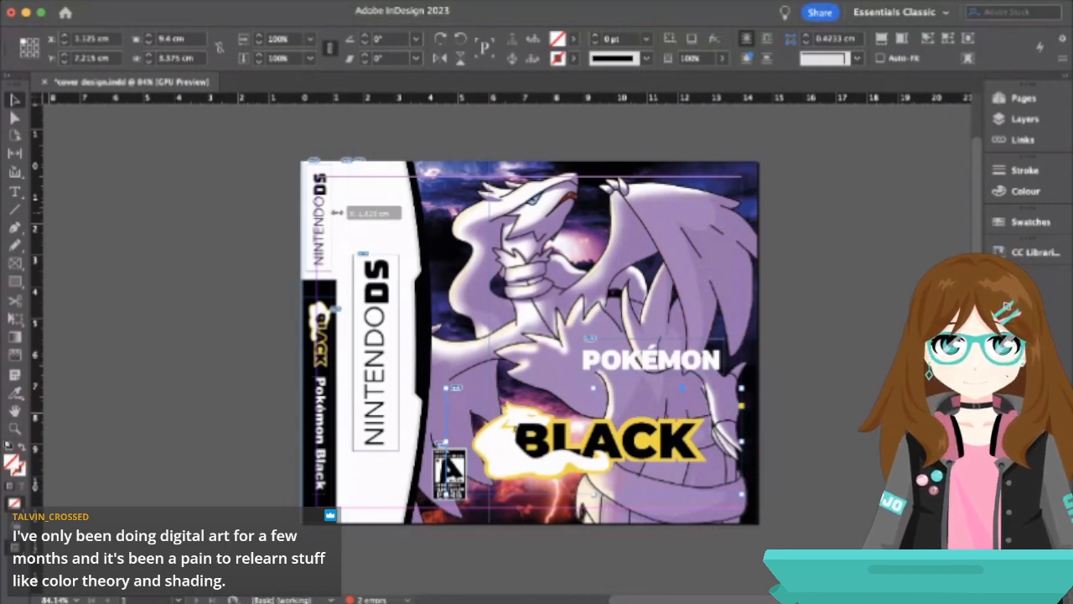
{"action": "left_click_drag", "start_coordinate": [335, 212], "coordinate": [573, 207]}
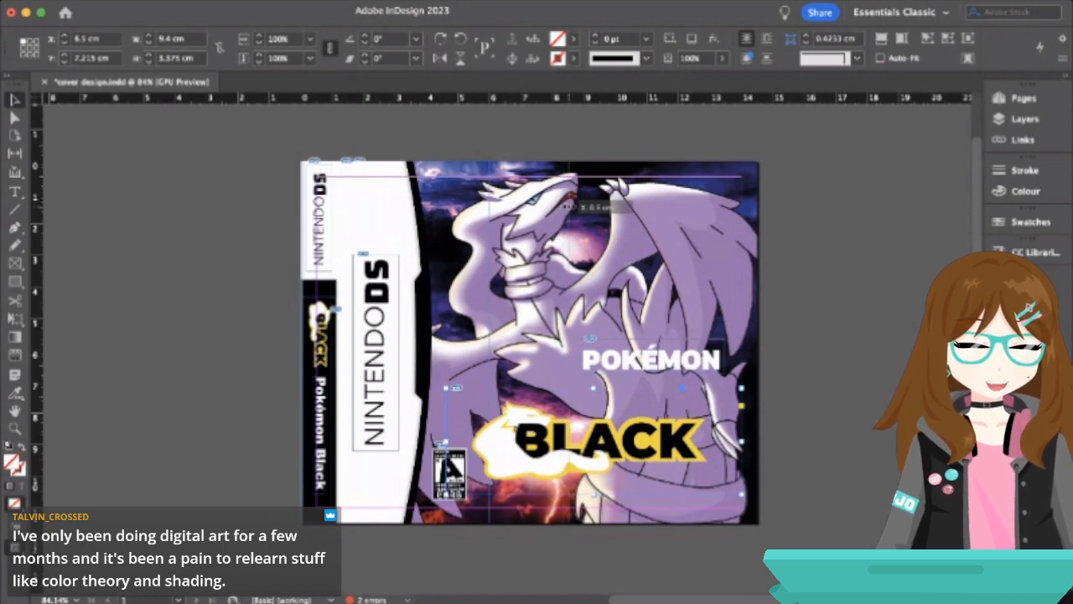
{"action": "left_click_drag", "start_coordinate": [573, 207], "coordinate": [573, 208]}
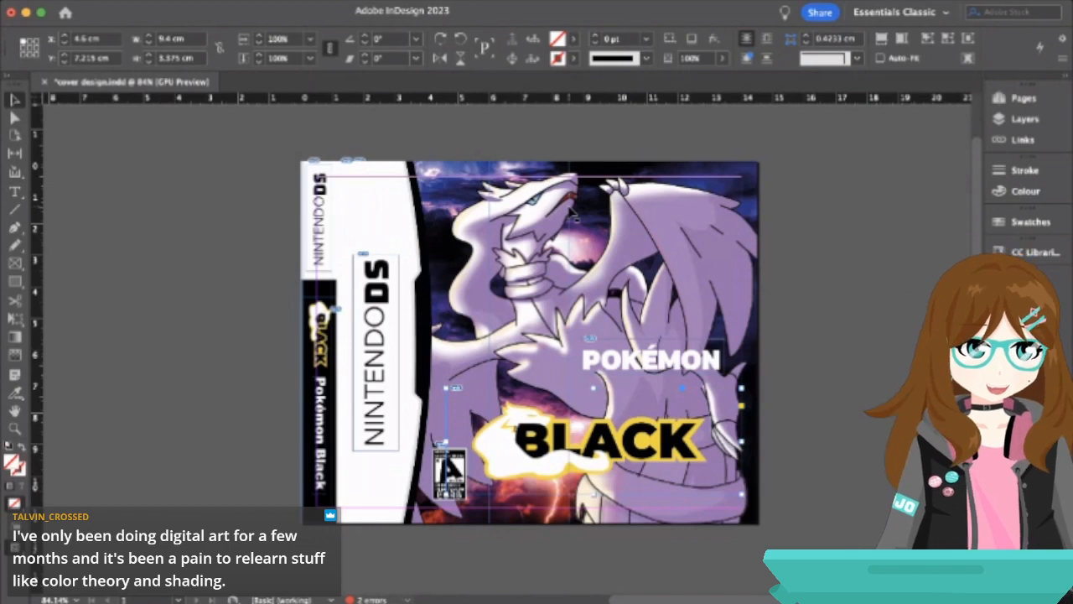
- Enlarge the BLACK logo graphic on the front cover to about 31% scale
{"action": "left_click", "coordinate": [602, 448]}
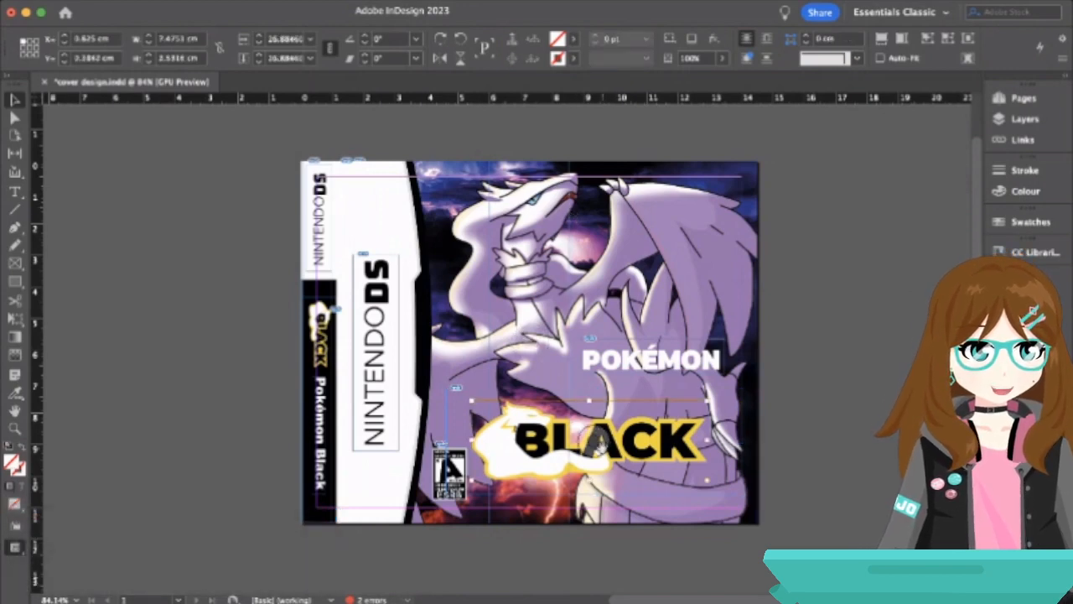
{"action": "key", "text": "alt+super+period"}
{"action": "key", "text": "alt+super+period"}
{"action": "key", "text": "alt+super+period"}
{"action": "key", "text": "alt+super+period"}
{"action": "key", "text": "alt+super+period"}
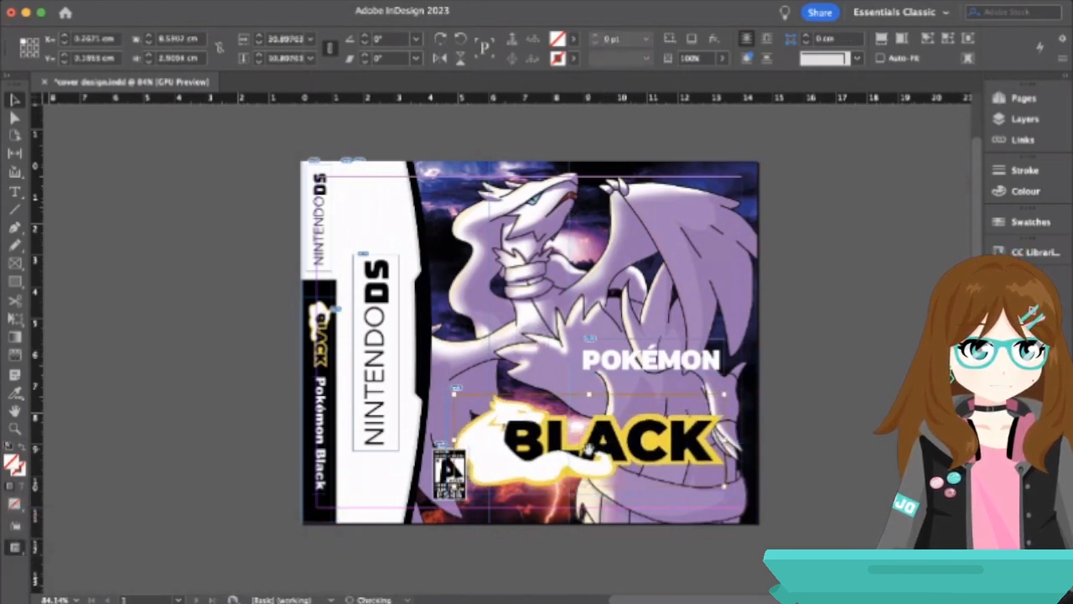
{"action": "left_click", "coordinate": [832, 417]}
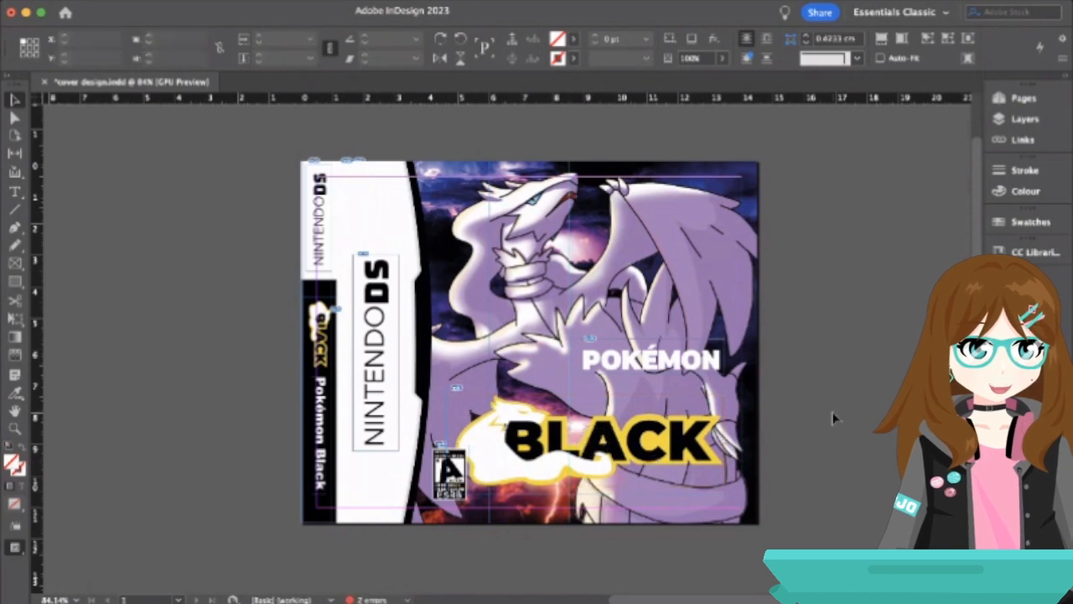
- Raise the BLACK logo slightly and lower the white POKÉMON wordmark until it sits directly above the lettering
{"action": "left_click", "coordinate": [605, 416]}
{"action": "mouse_move", "coordinate": [625, 408]}
{"action": "left_mouse_down"}
{"action": "mouse_move", "coordinate": [626, 381]}
{"action": "mouse_move", "coordinate": [630, 392]}
{"action": "left_mouse_up"}
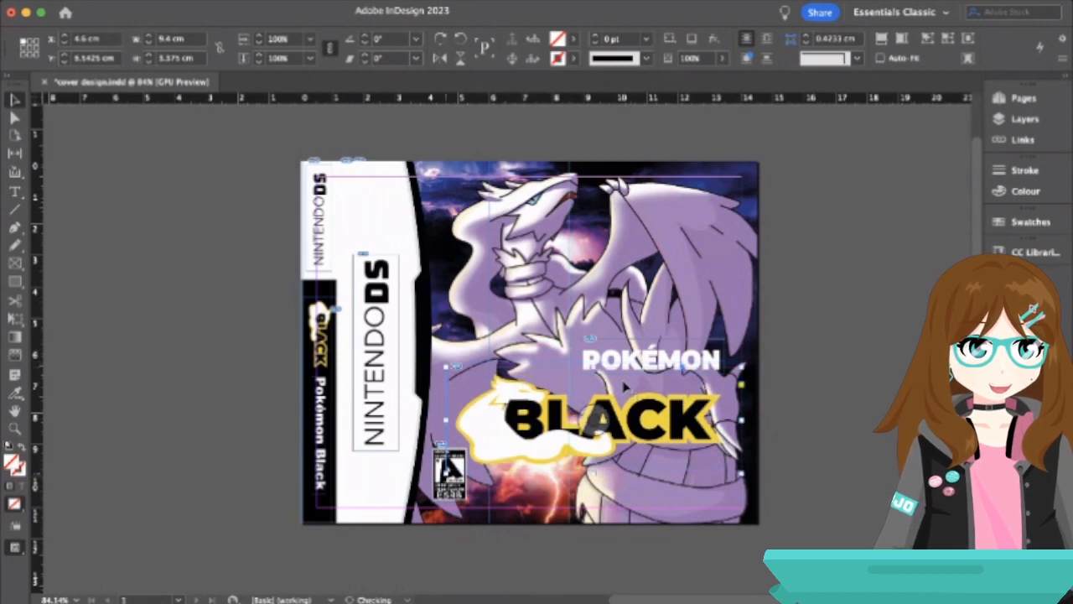
{"action": "left_click", "coordinate": [902, 411]}
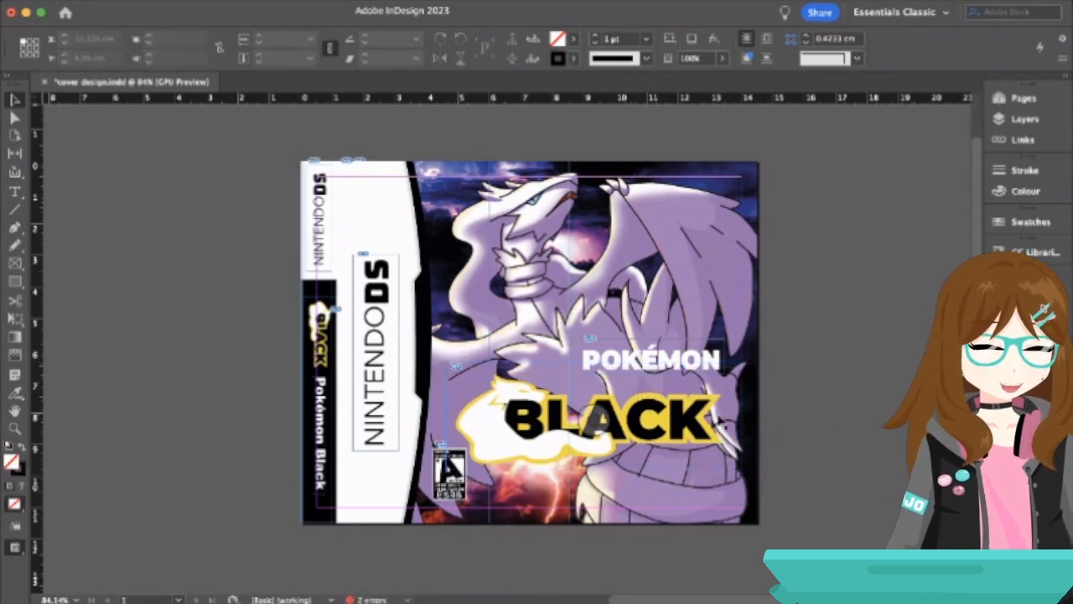
{"action": "left_click", "coordinate": [714, 365]}
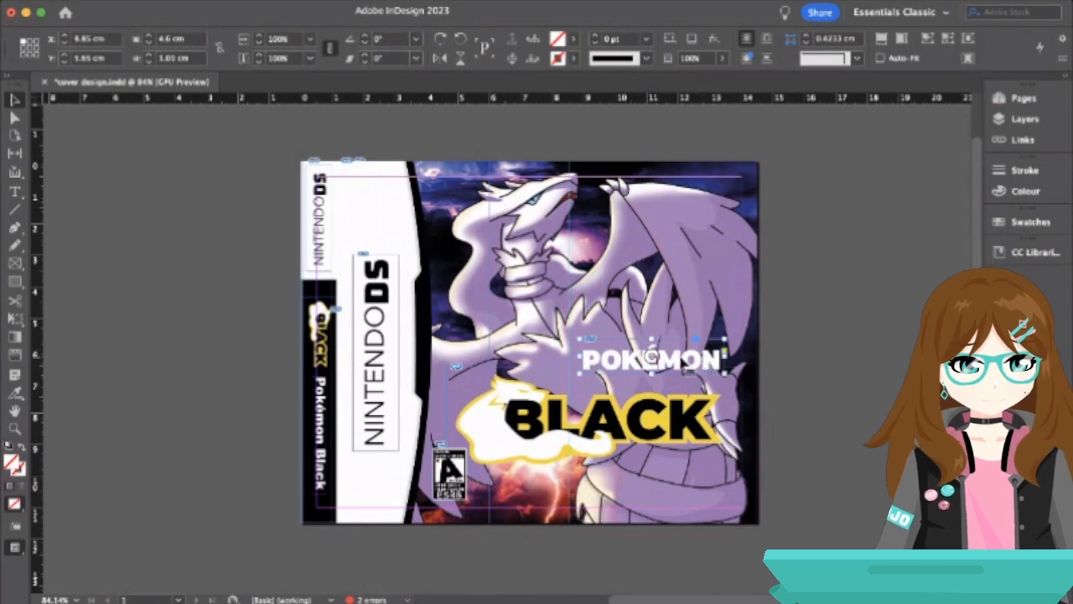
{"action": "left_click_drag", "start_coordinate": [652, 357], "coordinate": [684, 385]}
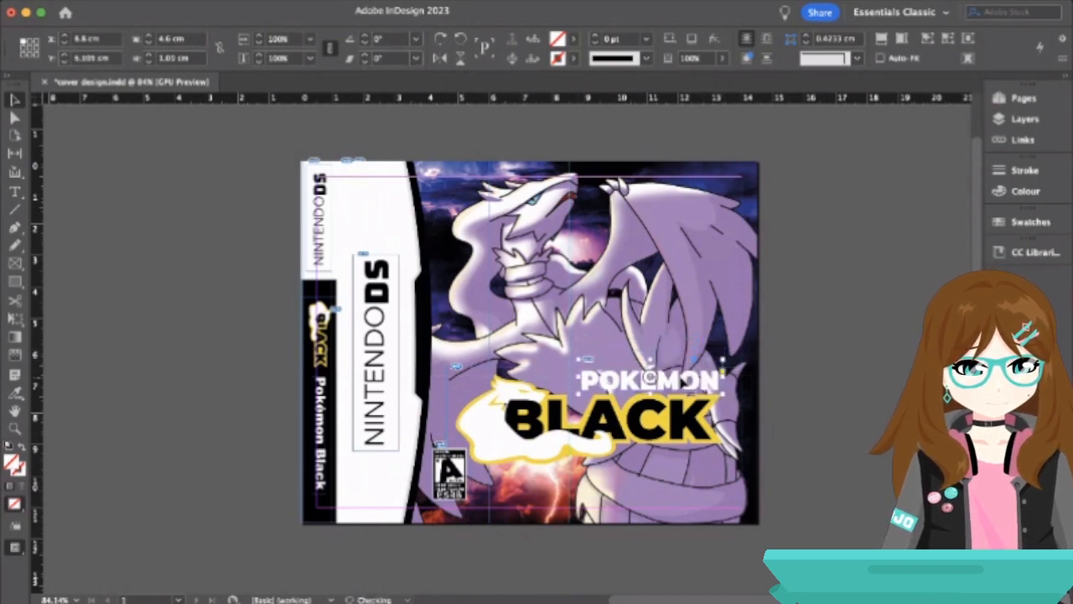
{"action": "left_click", "coordinate": [902, 338]}
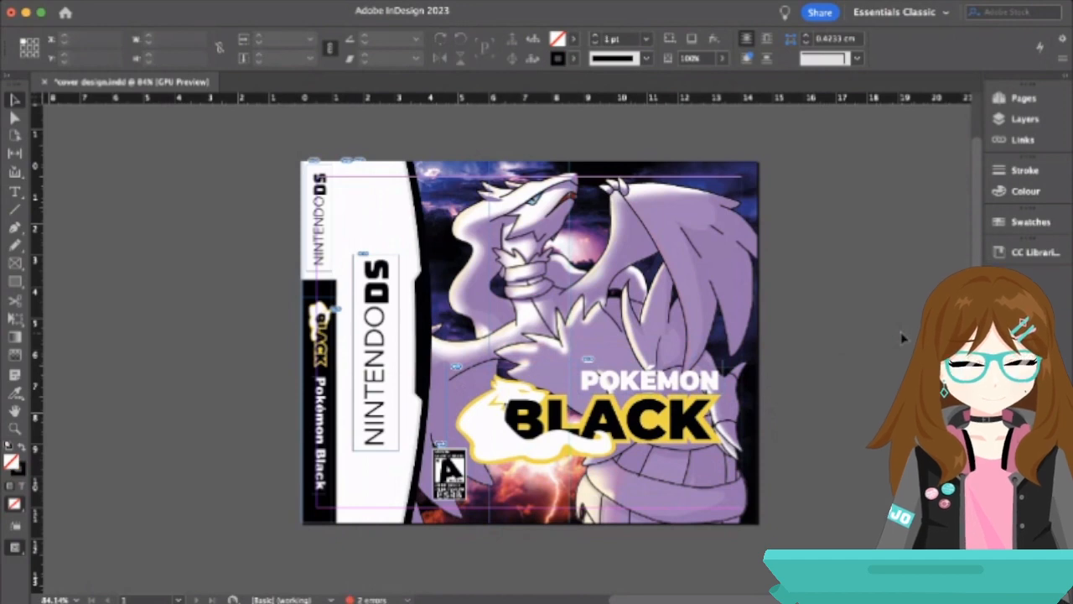
- In preview, try the POKÉMON wordmark and BLACK logo together at the top edge of the front cover
{"action": "key", "text": "w"}
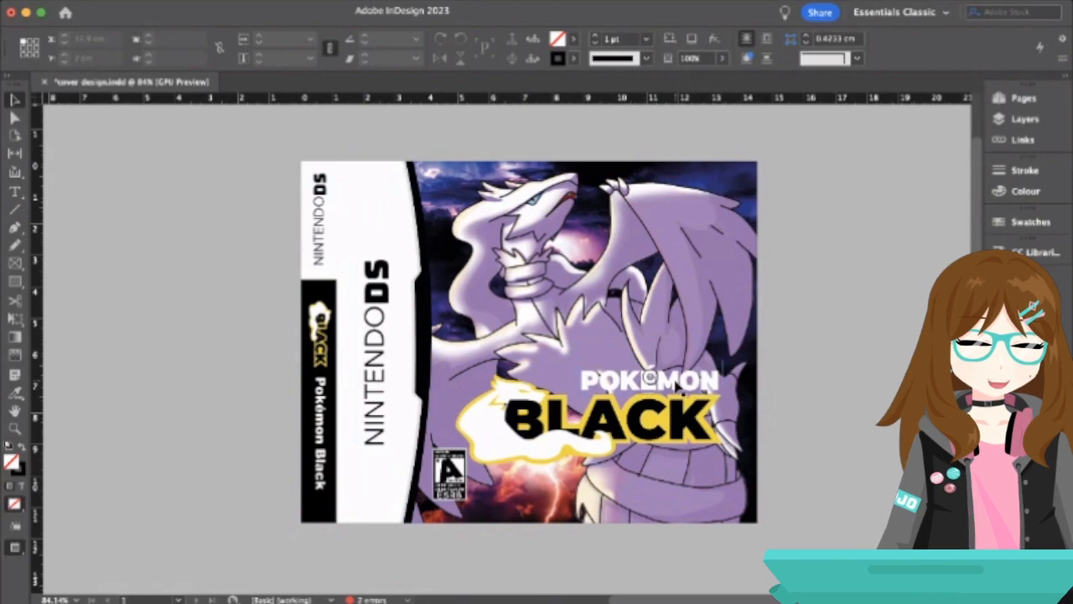
{"action": "scroll", "coordinate": [590, 387], "scroll_direction": "up", "scroll_amount": 2}
{"action": "scroll", "coordinate": [600, 373], "scroll_direction": "up", "scroll_amount": 5}
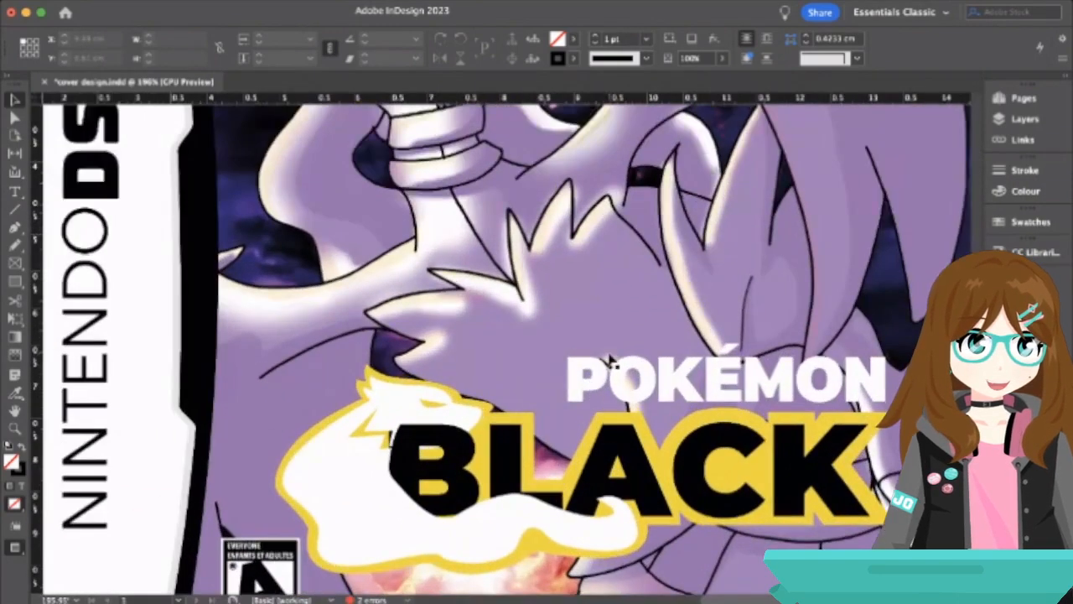
{"action": "scroll", "coordinate": [610, 358], "scroll_direction": "down", "scroll_amount": 4}
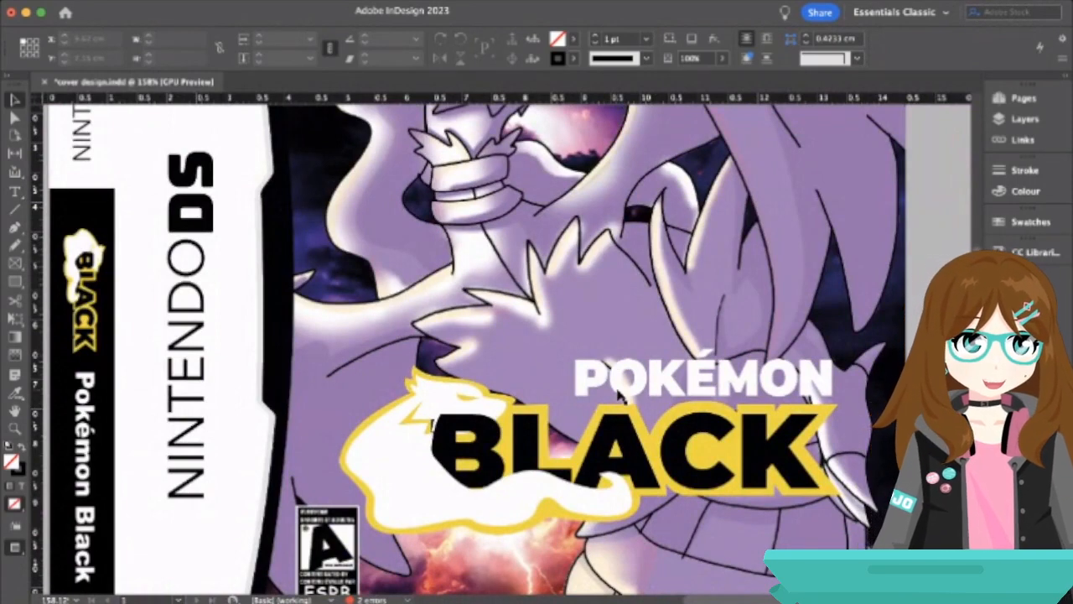
{"action": "left_click", "coordinate": [756, 436]}
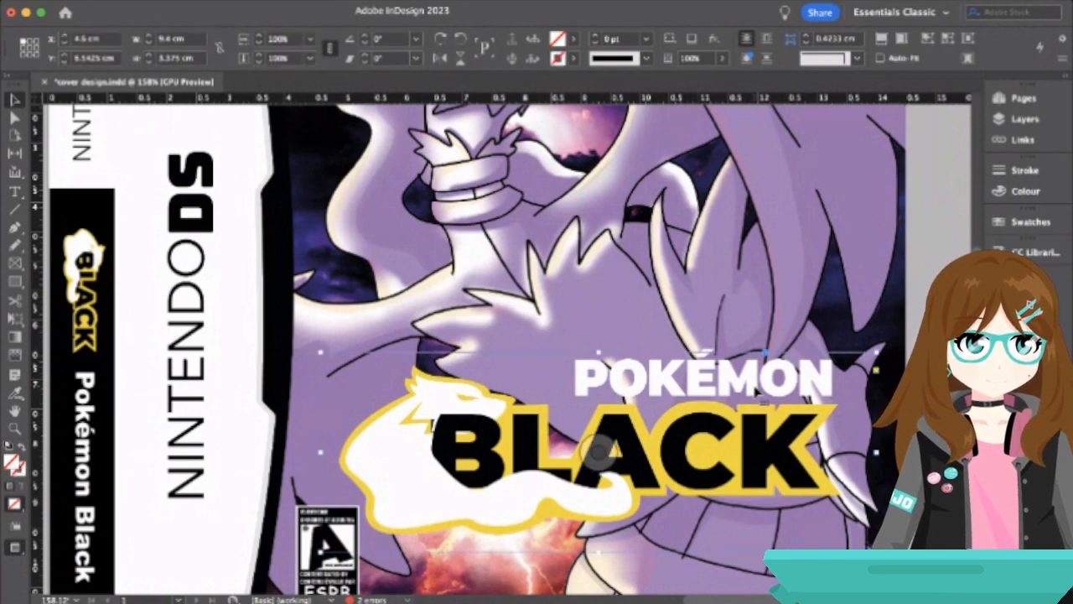
{"action": "left_click", "coordinate": [758, 392], "text": "shift"}
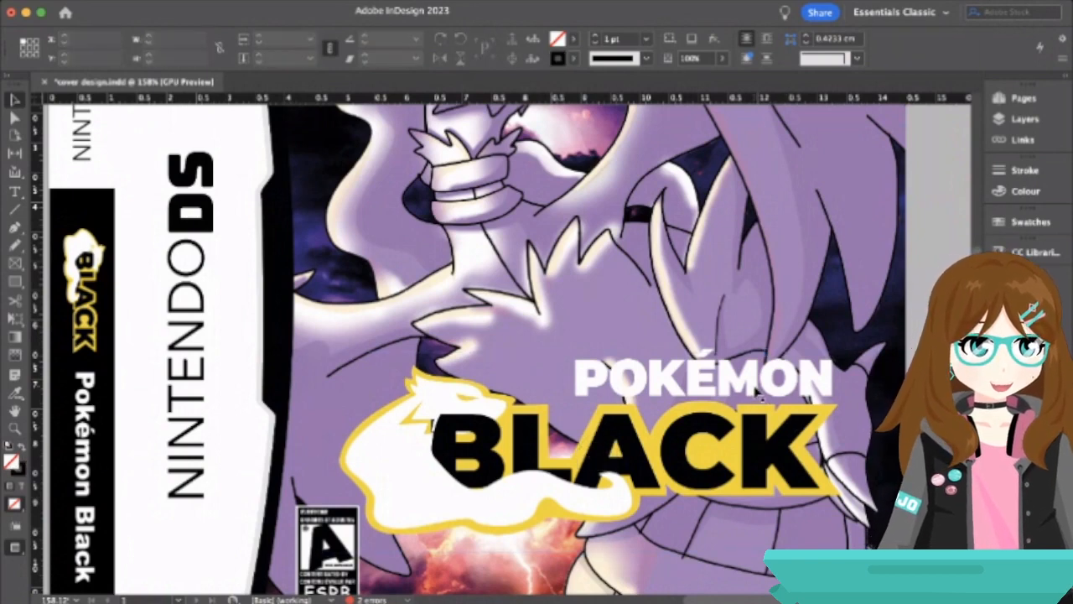
{"action": "left_click", "coordinate": [762, 377]}
{"action": "left_click", "coordinate": [766, 452], "text": "shift"}
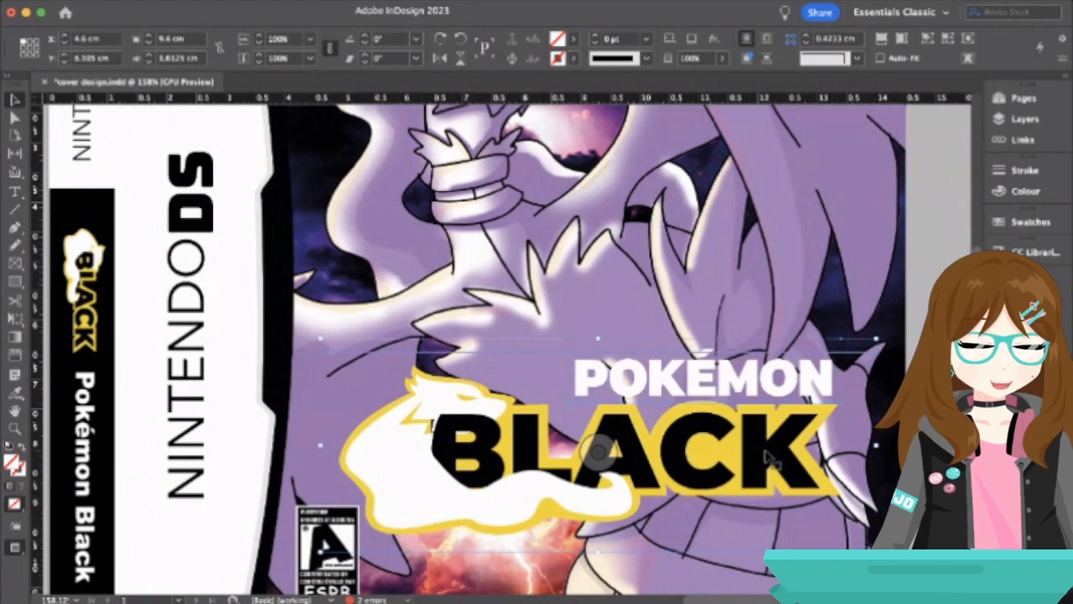
{"action": "key", "text": "Up"}
{"action": "key", "text": "Up"}
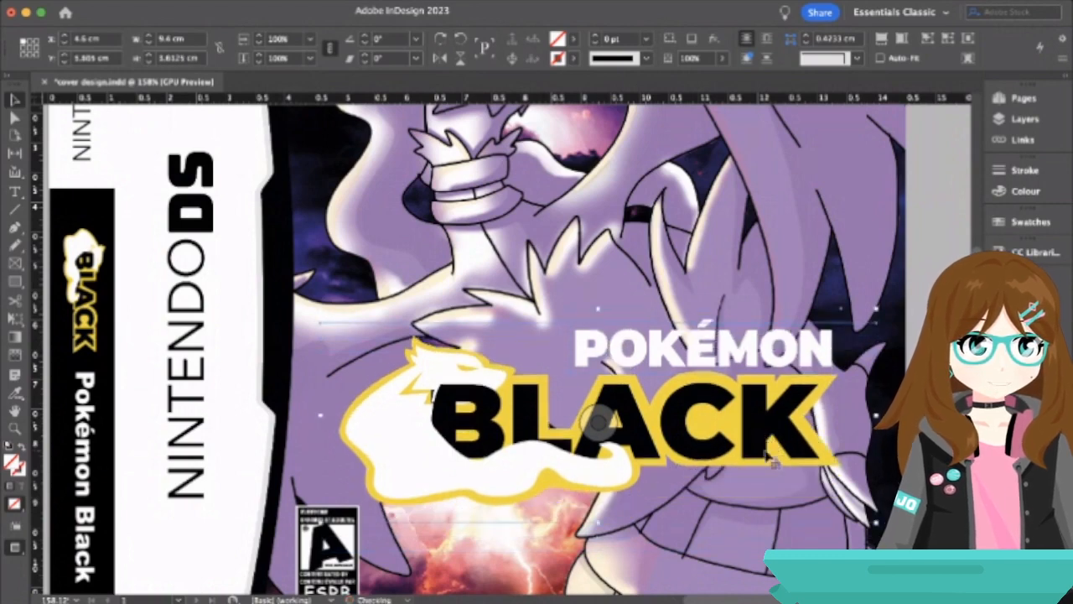
{"action": "key", "text": "Up"}
{"action": "key", "text": "Up"}
{"action": "key", "text": "Up"}
{"action": "key", "text": "Up"}
{"action": "key", "text": "Up"}
{"action": "key", "text": "Up"}
{"action": "key", "text": "Up"}
{"action": "key", "text": "Up"}
{"action": "key", "text": "Up"}
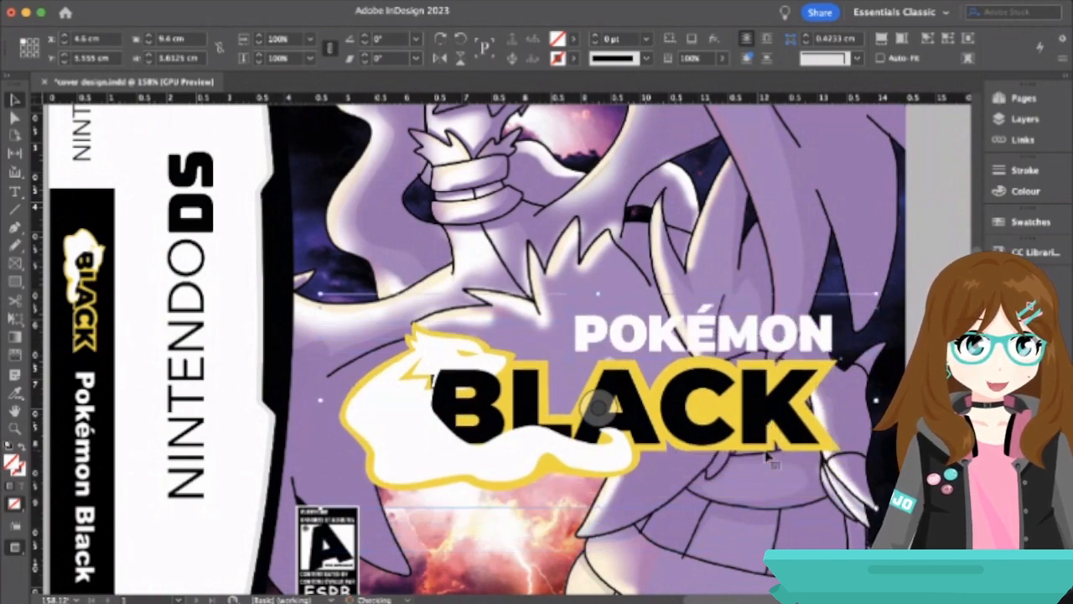
{"action": "key", "text": "Up"}
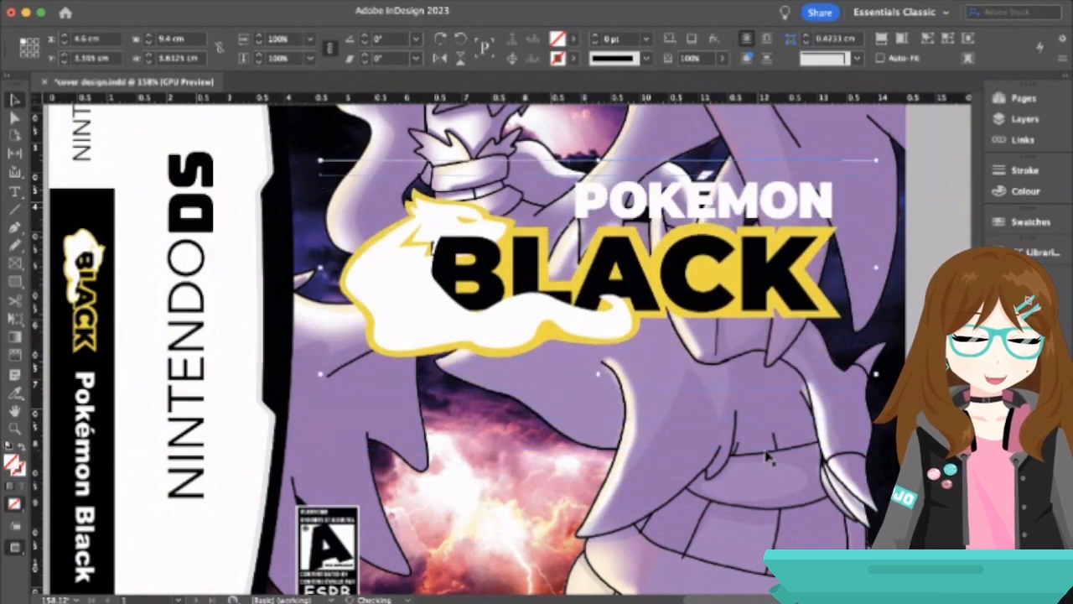
{"action": "scroll", "coordinate": [767, 455], "scroll_direction": "down", "scroll_amount": 5}
{"action": "key", "text": "Up"}
{"action": "key", "text": "Up"}
{"action": "key", "text": "Up"}
{"action": "key", "text": "Up"}
{"action": "key", "text": "Up"}
{"action": "key", "text": "Up"}
{"action": "key", "text": "Up"}
{"action": "key", "text": "Up"}
{"action": "key", "text": "Up"}
{"action": "key", "text": "Up"}
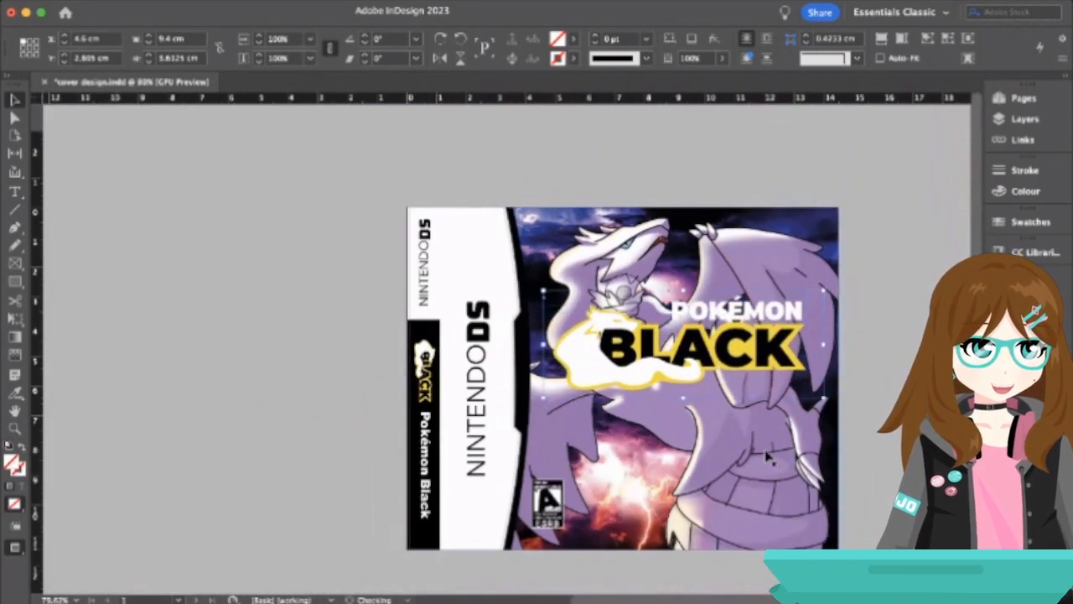
{"action": "key", "text": "Up"}
{"action": "key", "text": "Up"}
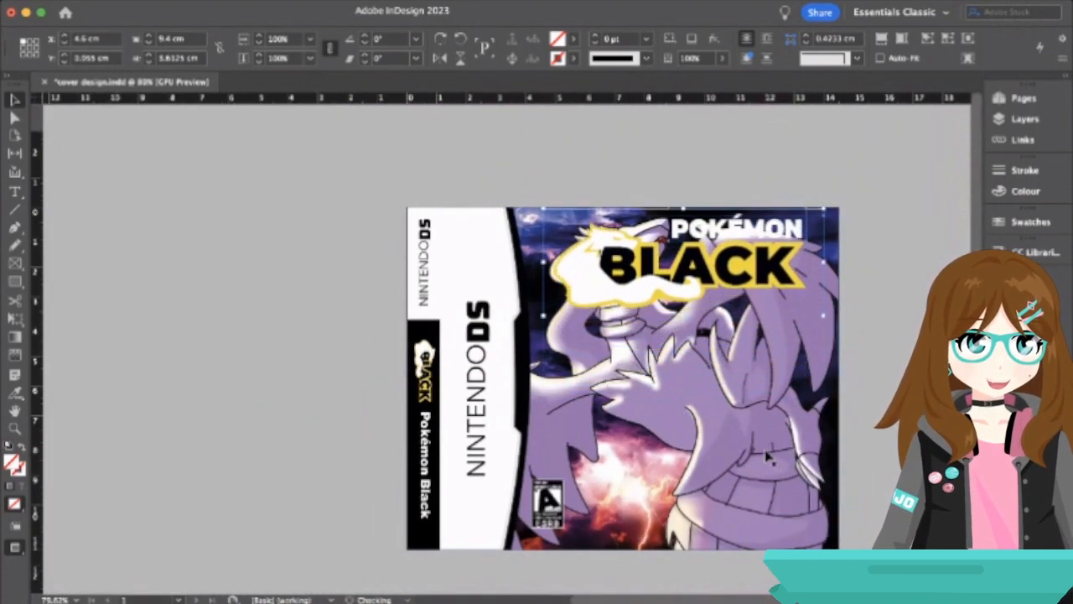
- Move the wordmark and logo together back down to the lower half of the front cover, above the ESRB badge
{"action": "key", "text": "Down"}
{"action": "key", "text": "Down"}
{"action": "key", "text": "Down"}
{"action": "key", "text": "Down"}
{"action": "key", "text": "Down"}
{"action": "key", "text": "Down"}
{"action": "key", "text": "Down"}
{"action": "key", "text": "Down"}
{"action": "key", "text": "Down"}
{"action": "key", "text": "Down"}
{"action": "key", "text": "Down"}
{"action": "key", "text": "Down"}
{"action": "key", "text": "Down"}
{"action": "key", "text": "Down"}
{"action": "key", "text": "Down"}
{"action": "key", "text": "Down"}
{"action": "key", "text": "Down"}
{"action": "key", "text": "Down"}
{"action": "key", "text": "Down"}
{"action": "key", "text": "Down"}
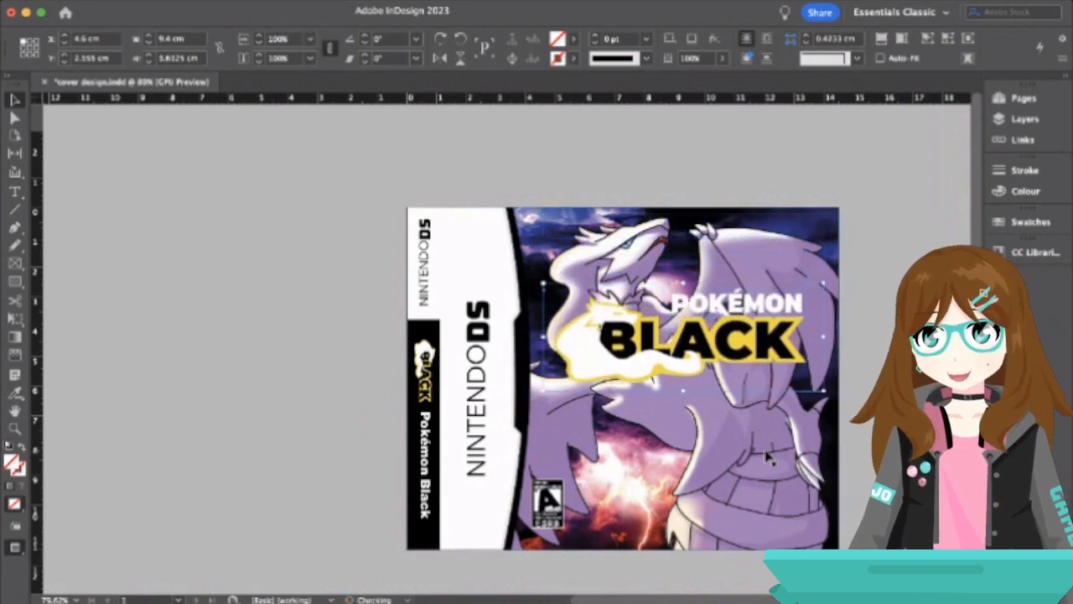
{"action": "key", "text": "Down"}
{"action": "key", "text": "Down"}
{"action": "key", "text": "Down"}
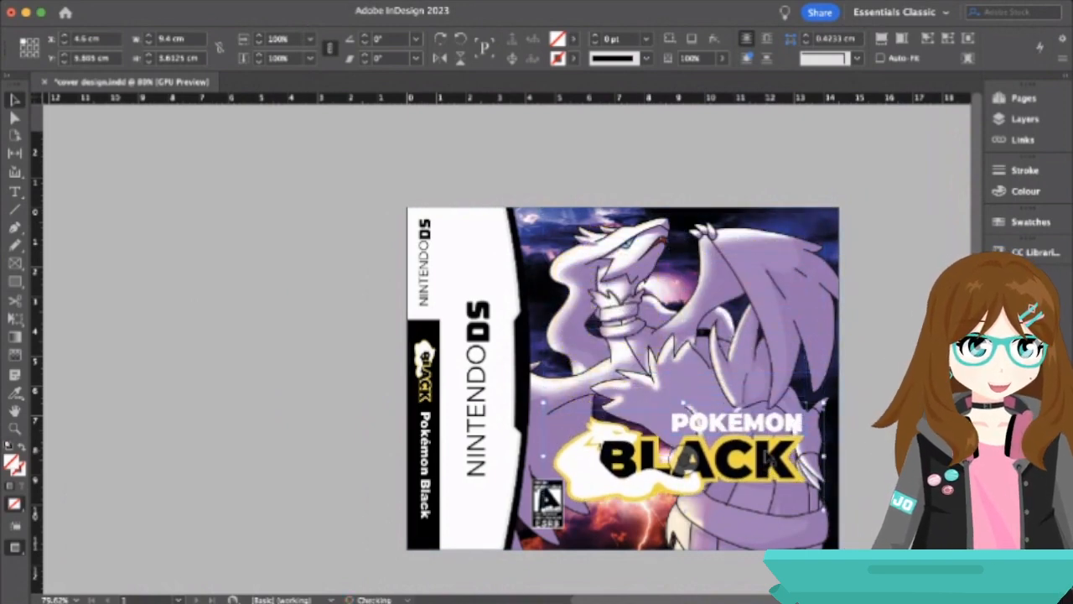
{"action": "key", "text": "Up"}
{"action": "key", "text": "Up"}
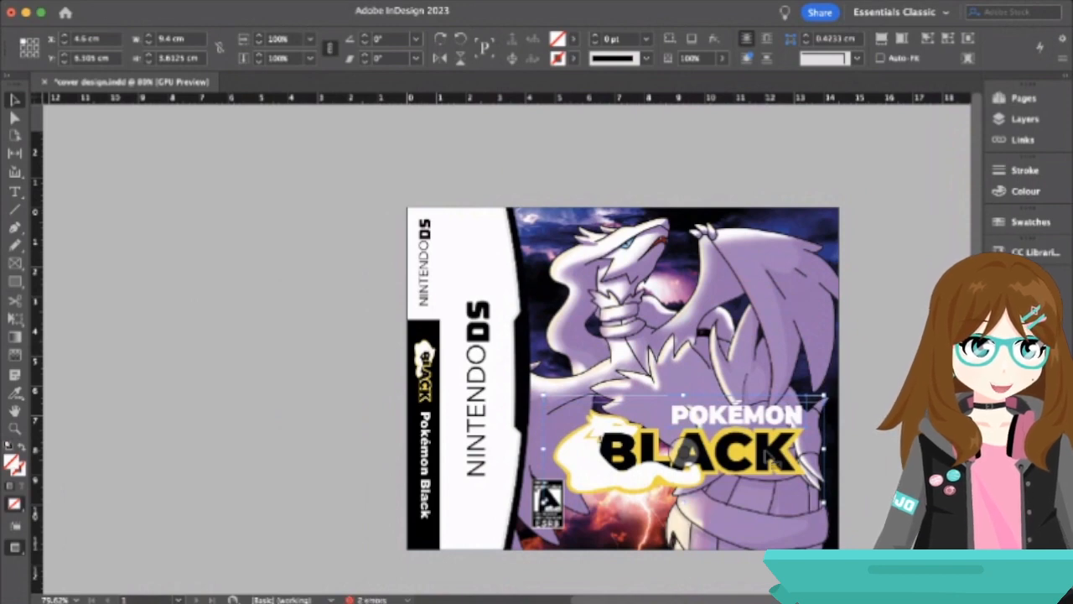
{"action": "left_click", "coordinate": [888, 388]}
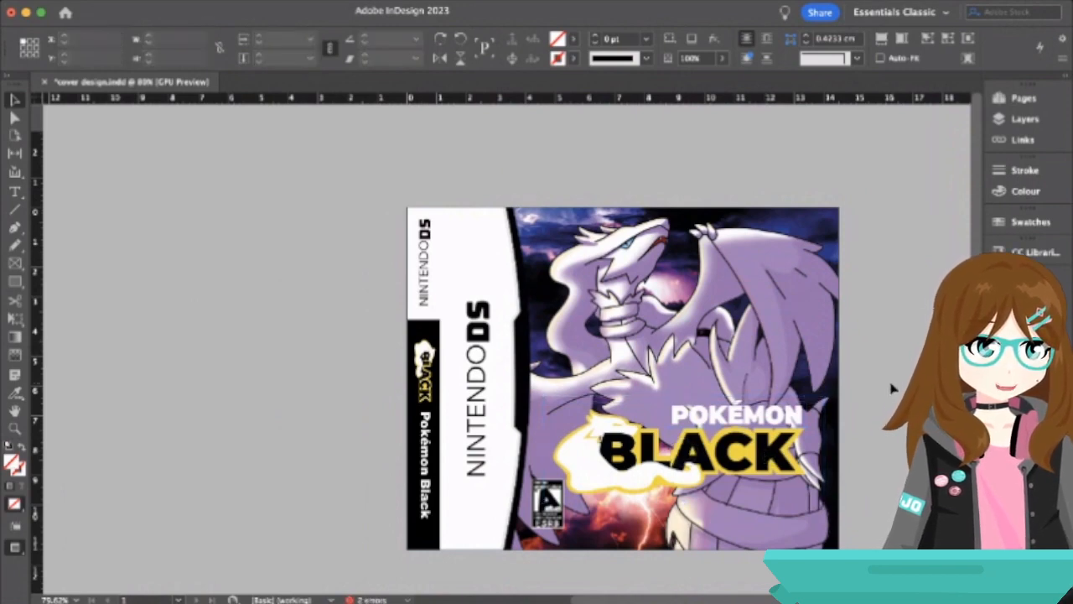
- Mirror the white dragon artwork horizontally and move it right until the flipped dragon fills the front cover again
{"action": "left_click", "coordinate": [623, 377]}
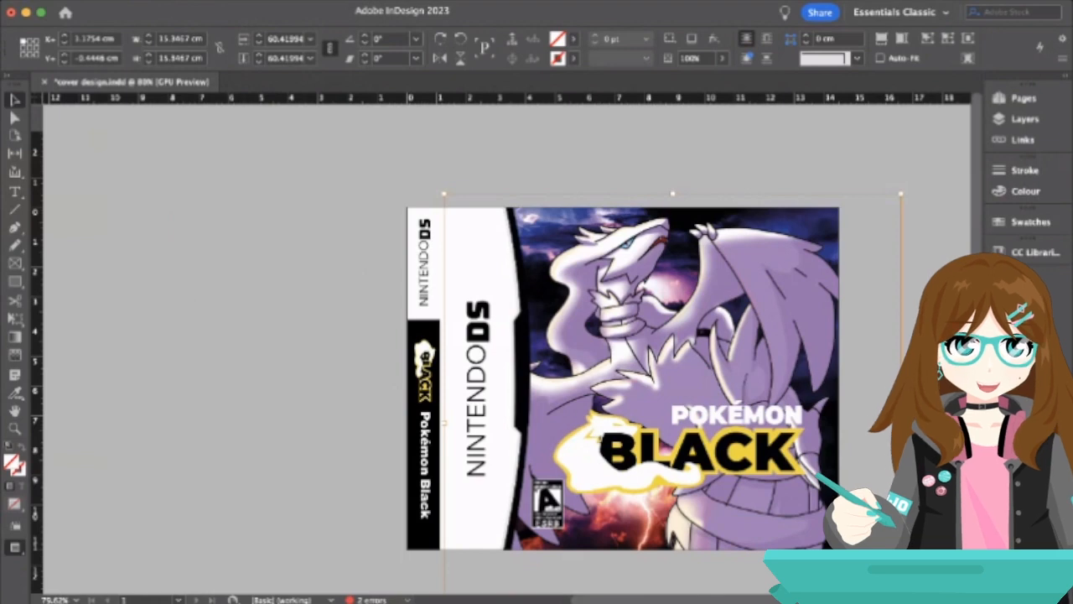
{"action": "left_click", "coordinate": [440, 58]}
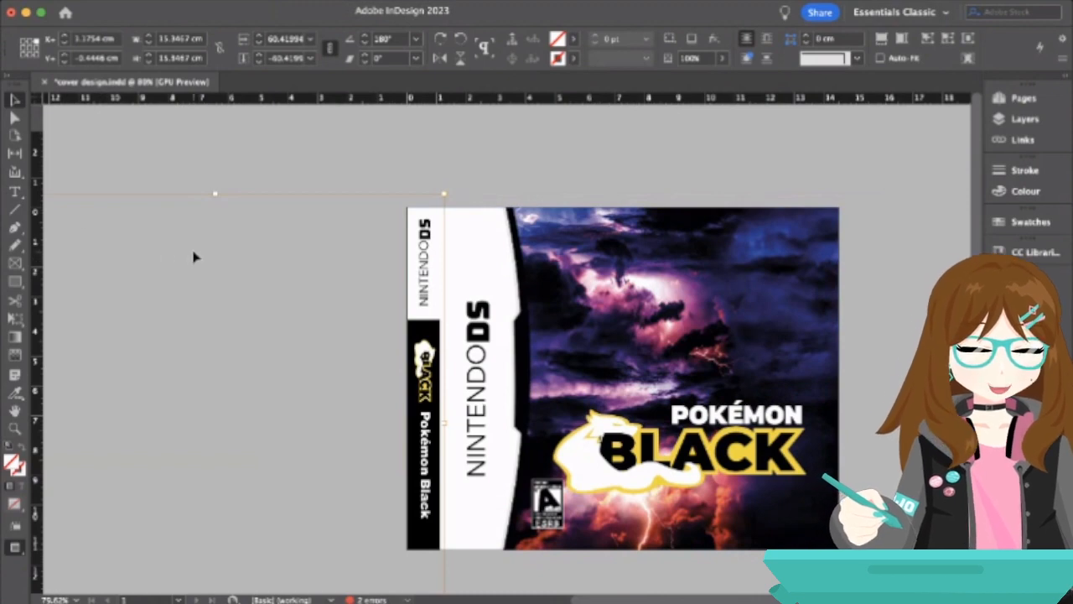
{"action": "key", "text": "shift+Right"}
{"action": "key", "text": "shift+Right"}
{"action": "key", "text": "shift+Right"}
{"action": "key", "text": "shift+Right"}
{"action": "key", "text": "shift+Right"}
{"action": "key", "text": "shift+Right"}
{"action": "key", "text": "shift+Right"}
{"action": "key", "text": "shift+Right"}
{"action": "key", "text": "shift+Right"}
{"action": "key", "text": "shift+Right"}
{"action": "key", "text": "shift+Right"}
{"action": "key", "text": "shift+Right"}
{"action": "key", "text": "shift+Right"}
{"action": "key", "text": "shift+Right"}
{"action": "key", "text": "shift+Right"}
{"action": "key", "text": "shift+Right"}
{"action": "key", "text": "shift+Right"}
{"action": "key", "text": "shift+Right"}
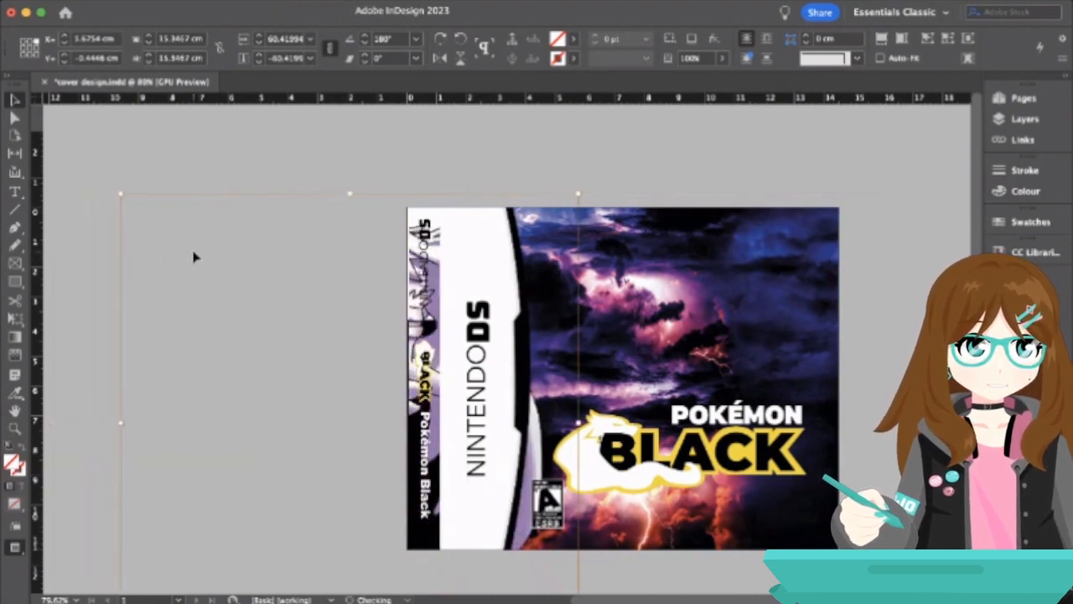
{"action": "key", "text": "shift+Right"}
{"action": "key", "text": "shift+Right"}
{"action": "key", "text": "shift+Right"}
{"action": "key", "text": "shift+Right"}
{"action": "key", "text": "shift+Right"}
{"action": "key", "text": "shift+Right"}
{"action": "key", "text": "shift+Right"}
{"action": "key", "text": "shift+Right"}
{"action": "key", "text": "shift+Right"}
{"action": "key", "text": "shift+Right"}
{"action": "key", "text": "shift+Right"}
{"action": "key", "text": "shift+Right"}
{"action": "key", "text": "shift+Right"}
{"action": "key", "text": "shift+Right"}
{"action": "key", "text": "shift+Right"}
{"action": "key", "text": "shift+Right"}
{"action": "key", "text": "shift+Right"}
{"action": "key", "text": "shift+Right"}
{"action": "key", "text": "shift+Right"}
{"action": "key", "text": "shift+Right"}
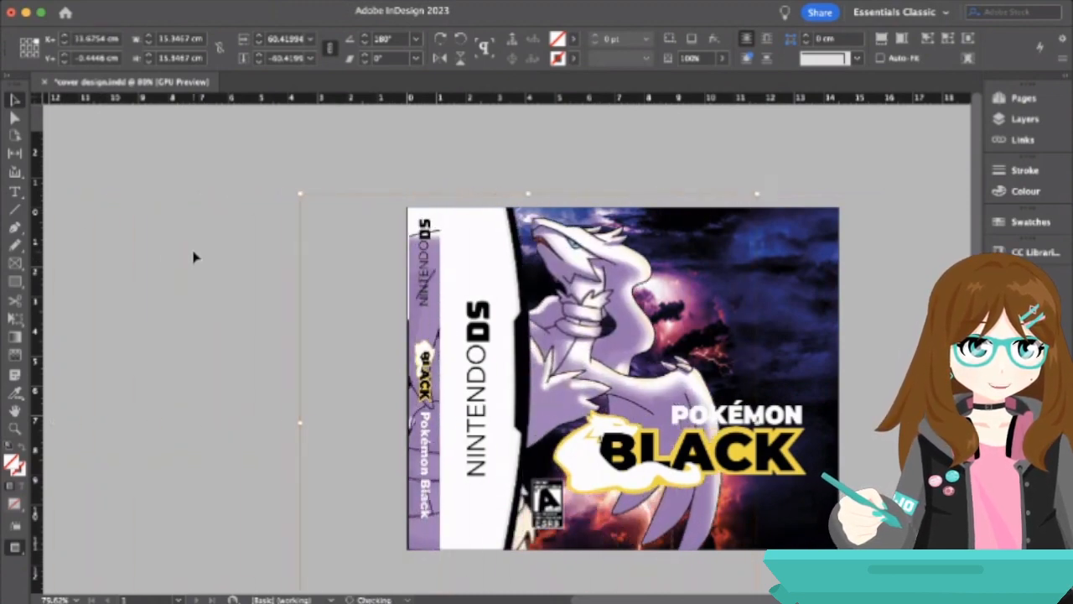
{"action": "key", "text": "shift+Right"}
{"action": "key", "text": "shift+Right"}
{"action": "key", "text": "shift+Right"}
{"action": "key", "text": "shift+Right"}
{"action": "key", "text": "shift+Right"}
{"action": "key", "text": "shift+Right"}
{"action": "key", "text": "shift+Right"}
{"action": "key", "text": "shift+Right"}
{"action": "key", "text": "shift+Right"}
{"action": "key", "text": "shift+Right"}
{"action": "key", "text": "shift+Right"}
{"action": "key", "text": "shift+Right"}
{"action": "key", "text": "shift+Right"}
{"action": "key", "text": "shift+Right"}
{"action": "key", "text": "shift+Right"}
{"action": "key", "text": "shift+Right"}
{"action": "key", "text": "shift+Right"}
{"action": "key", "text": "shift+Right"}
{"action": "key", "text": "shift+Right"}
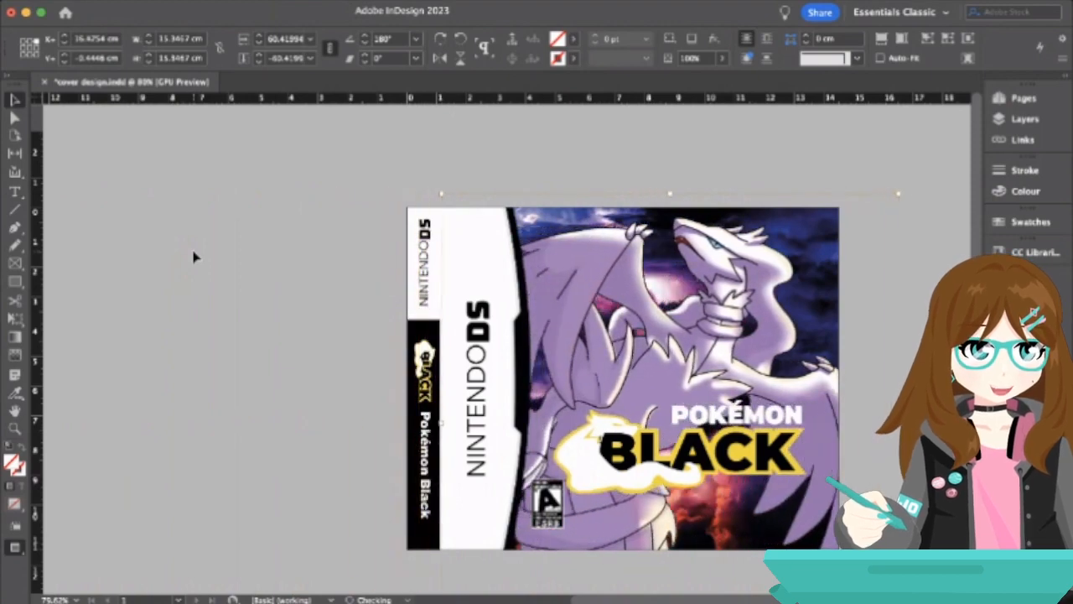
{"action": "key", "text": "shift+Right"}
{"action": "key", "text": "shift+Right"}
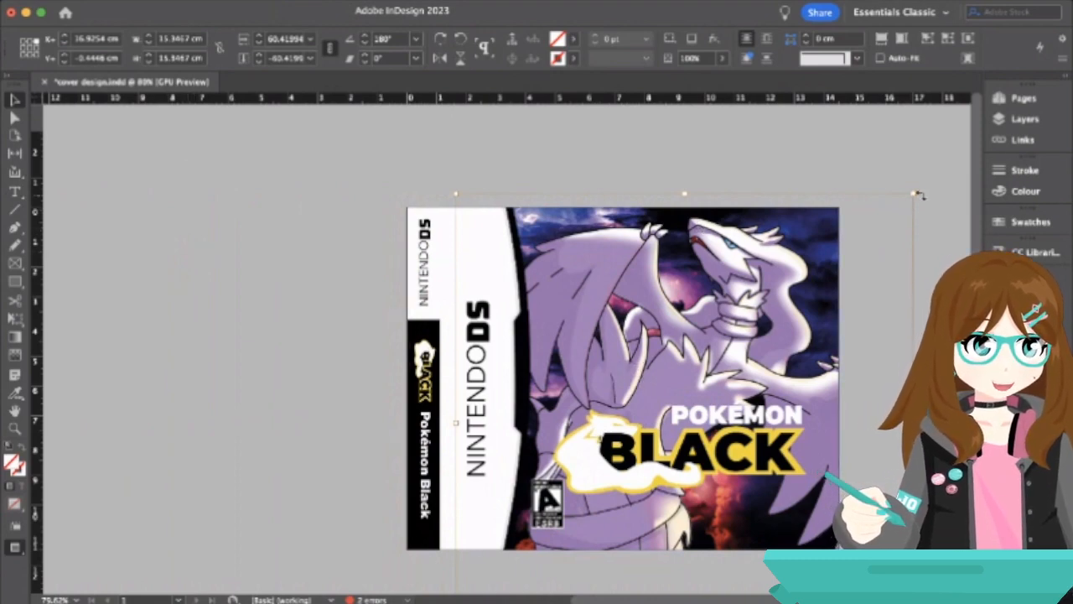
- Rotate the mirrored dragon artwork counterclockwise to about -151.75° so its body stands upright on the front cover
{"action": "left_click_drag", "start_coordinate": [920, 195], "coordinate": [806, 160]}
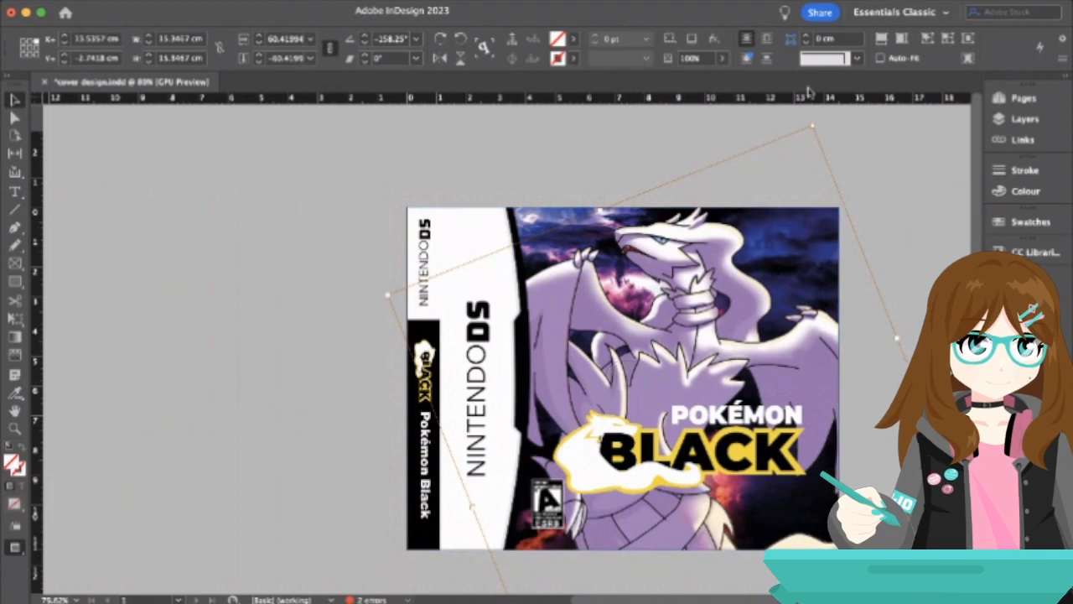
{"action": "left_click_drag", "start_coordinate": [814, 122], "coordinate": [775, 114]}
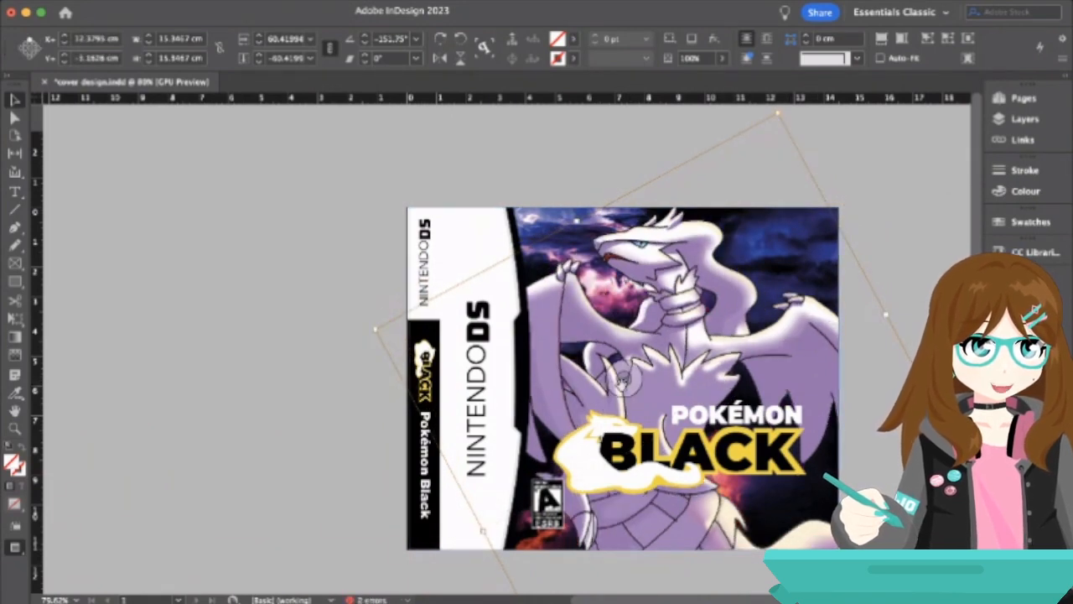
- Enlarge the rotated dragon artwork to about 63.5% scale and lower it slightly so its whole head stays inside the cover
{"action": "key", "text": "super+period"}
{"action": "key", "text": "super+period"}
{"action": "key", "text": "super+period"}
{"action": "key", "text": "super+period"}
{"action": "key", "text": "super+period"}
{"action": "key", "text": "super+period"}
{"action": "key", "text": "super+period"}
{"action": "key", "text": "super+period"}
{"action": "key", "text": "super+period"}
{"action": "key", "text": "super+comma"}
{"action": "key", "text": "super+comma"}
{"action": "key", "text": "super+comma"}
{"action": "key", "text": "super+comma"}
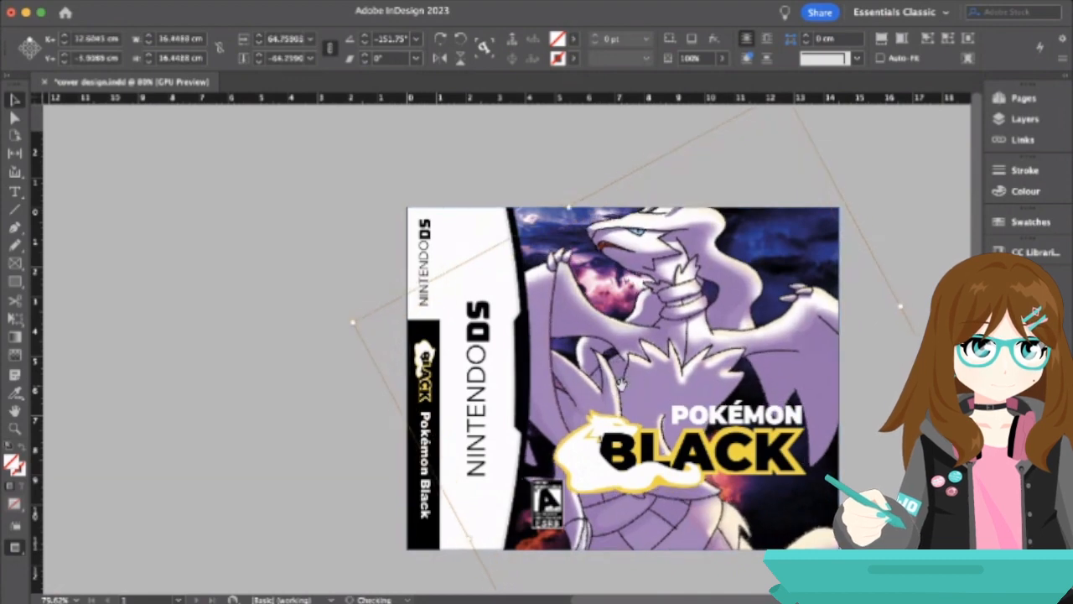
{"action": "key", "text": "shift+Down"}
{"action": "key", "text": "shift+Down"}
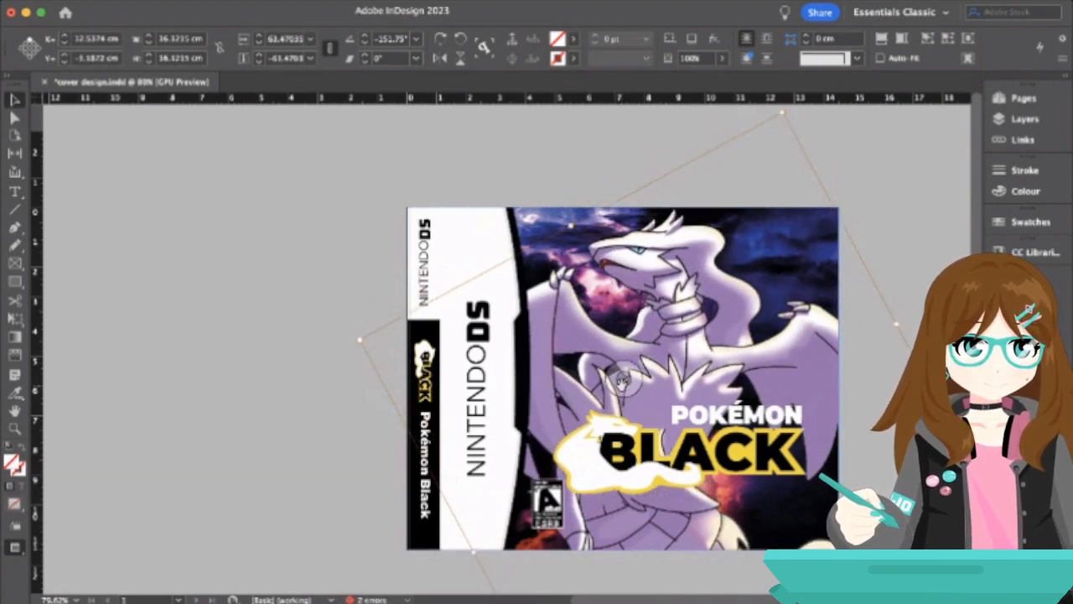
{"action": "left_click", "coordinate": [126, 193]}
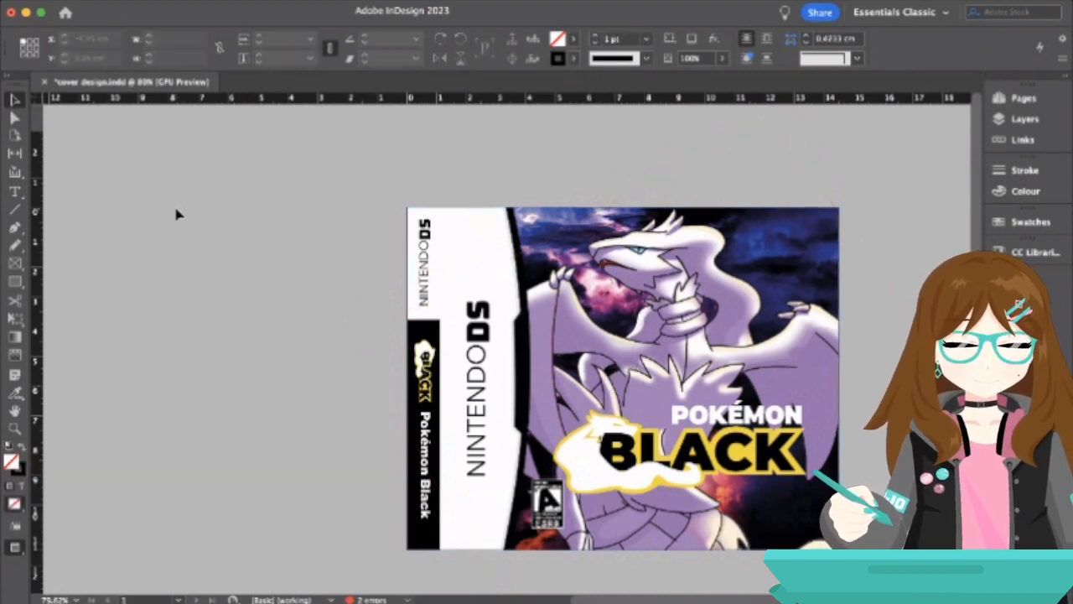
{"action": "key", "text": "w"}
{"action": "key", "text": "w"}
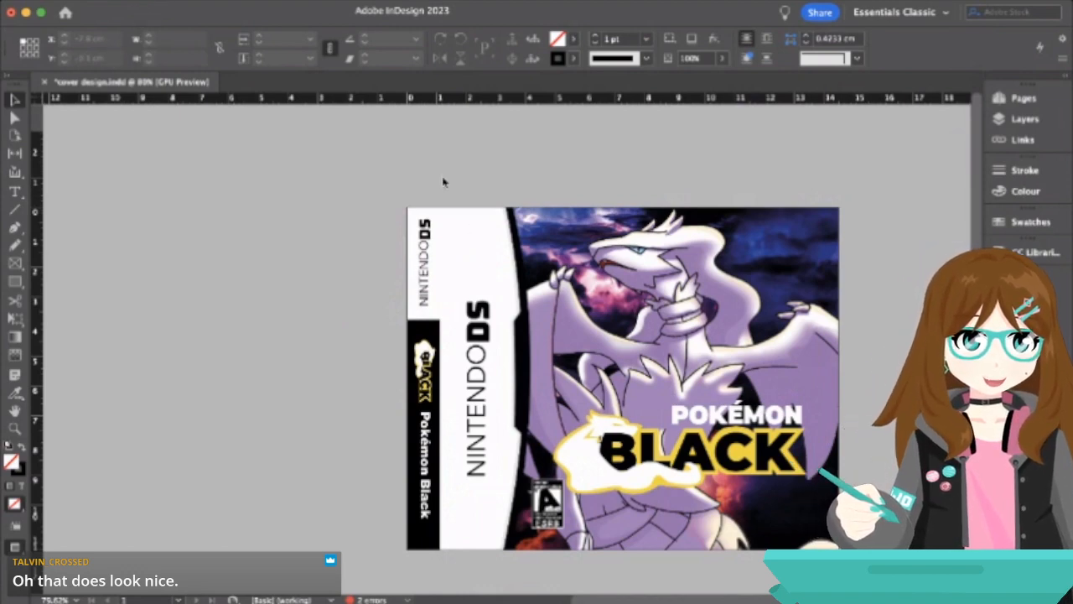
- Try enlarging the dragon artwork to well over 100% scale on the front cover
{"action": "scroll", "coordinate": [430, 321], "scroll_direction": "right", "scroll_amount": 5}
{"action": "scroll", "coordinate": [429, 321], "scroll_direction": "down", "scroll_amount": 1}
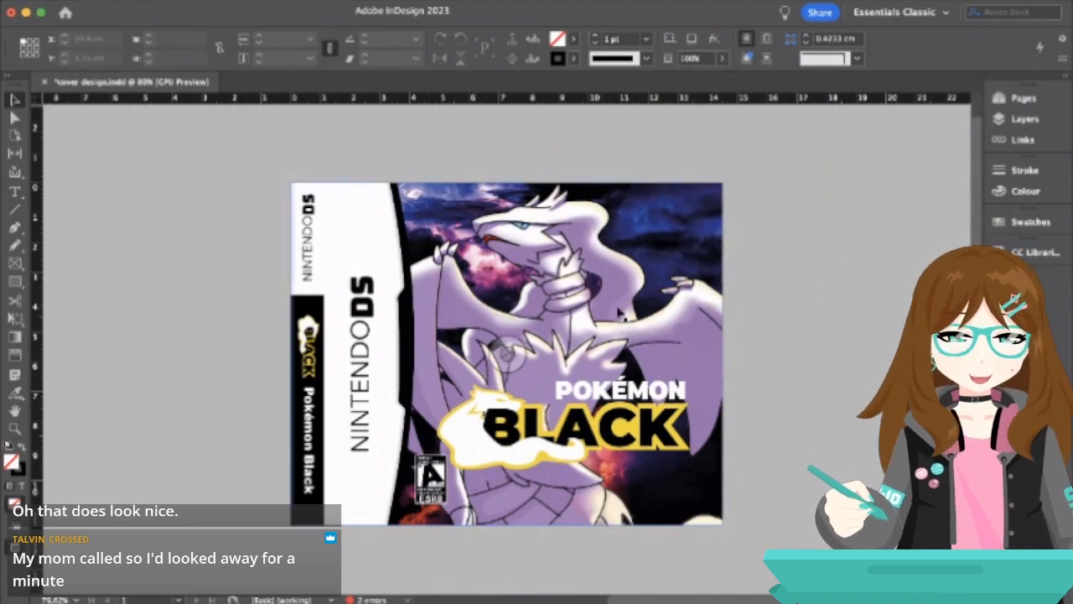
{"action": "left_click", "coordinate": [509, 353]}
{"action": "key", "text": "super+period"}
{"action": "key", "text": "super+period"}
{"action": "key", "text": "super+period"}
{"action": "key", "text": "super+period"}
{"action": "key", "text": "super+period"}
{"action": "key", "text": "super+period"}
{"action": "key", "text": "super+period"}
{"action": "key", "text": "super+period"}
{"action": "key", "text": "super+period"}
{"action": "key", "text": "super+period"}
{"action": "key", "text": "super+period"}
{"action": "key", "text": "super+period"}
{"action": "key", "text": "super+period"}
{"action": "key", "text": "super+period"}
{"action": "key", "text": "super+period"}
{"action": "key", "text": "super+period"}
{"action": "key", "text": "super+period"}
{"action": "key", "text": "super+period"}
{"action": "key", "text": "super+period"}
{"action": "key", "text": "super+period"}
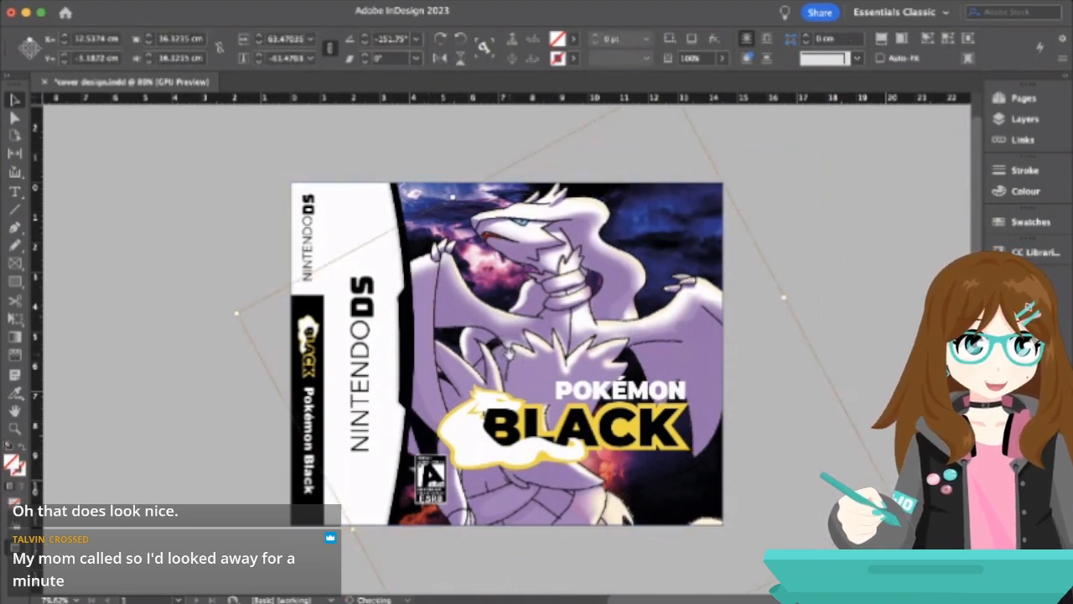
- Scale the dragon artwork down to about 64.4% so its head and wings fit the front cover
{"action": "key", "text": "super+comma"}
{"action": "key", "text": "super+comma"}
{"action": "key", "text": "super+comma"}
{"action": "key", "text": "super+comma"}
{"action": "key", "text": "super+comma"}
{"action": "key", "text": "super+comma"}
{"action": "key", "text": "super+comma"}
{"action": "key", "text": "super+comma"}
{"action": "key", "text": "super+comma"}
{"action": "key", "text": "super+comma"}
{"action": "key", "text": "super+comma"}
{"action": "key", "text": "super+comma"}
{"action": "key", "text": "super+comma"}
{"action": "key", "text": "super+comma"}
{"action": "key", "text": "super+comma"}
{"action": "key", "text": "super+comma"}
{"action": "key", "text": "super+comma"}
{"action": "key", "text": "super+comma"}
{"action": "key", "text": "super+comma"}
{"action": "key", "text": "super+comma"}
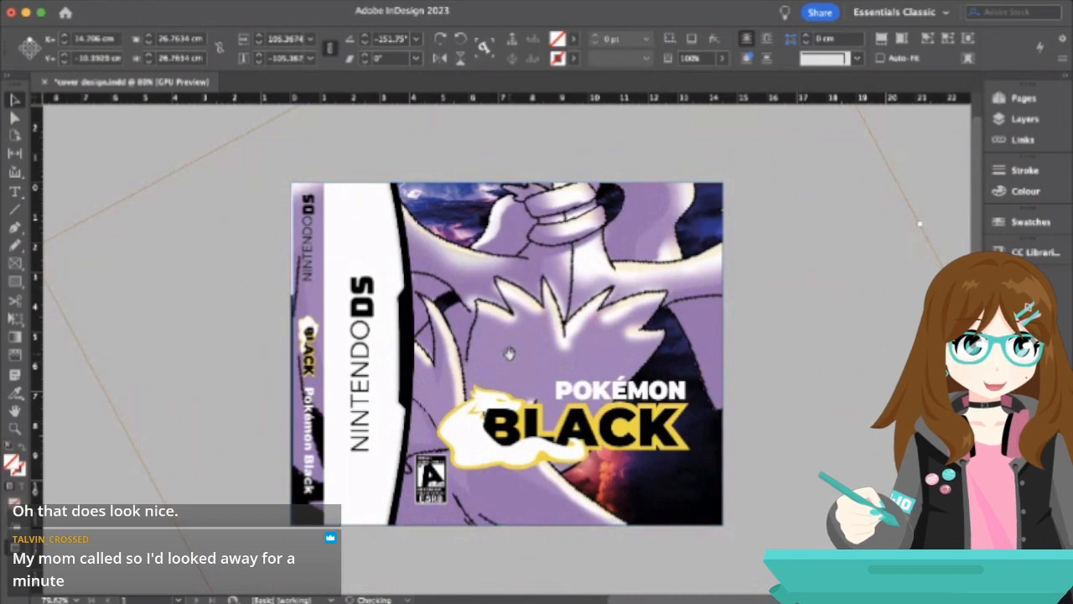
{"action": "key", "text": "super+comma"}
{"action": "key", "text": "super+comma"}
{"action": "key", "text": "super+comma"}
{"action": "key", "text": "super+comma"}
{"action": "key", "text": "super+comma"}
{"action": "key", "text": "super+comma"}
{"action": "key", "text": "super+comma"}
{"action": "key", "text": "super+comma"}
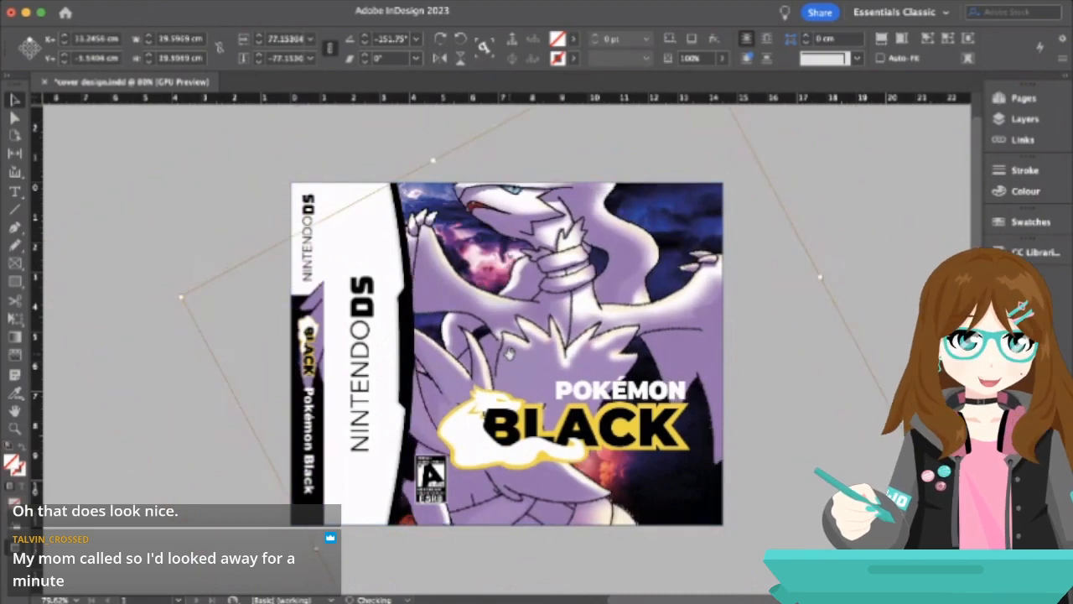
{"action": "key", "text": "super+comma"}
{"action": "key", "text": "super+comma"}
{"action": "key", "text": "super+comma"}
{"action": "key", "text": "super+comma"}
{"action": "key", "text": "super+comma"}
{"action": "key", "text": "super+comma"}
{"action": "key", "text": "super+comma"}
{"action": "key", "text": "super+comma"}
{"action": "key", "text": "super+comma"}
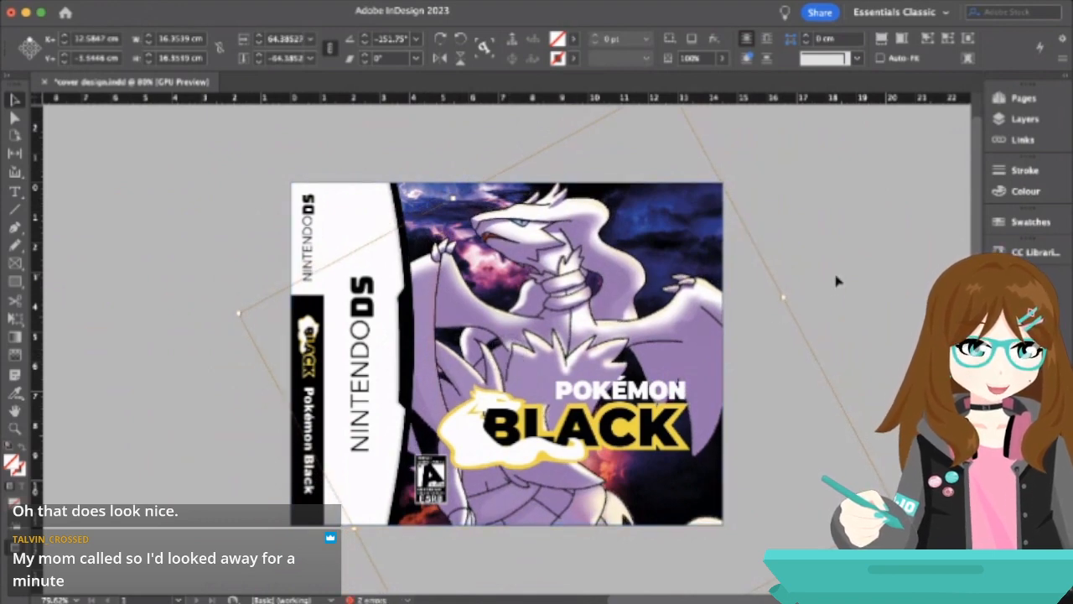
{"action": "key", "text": "Escape"}
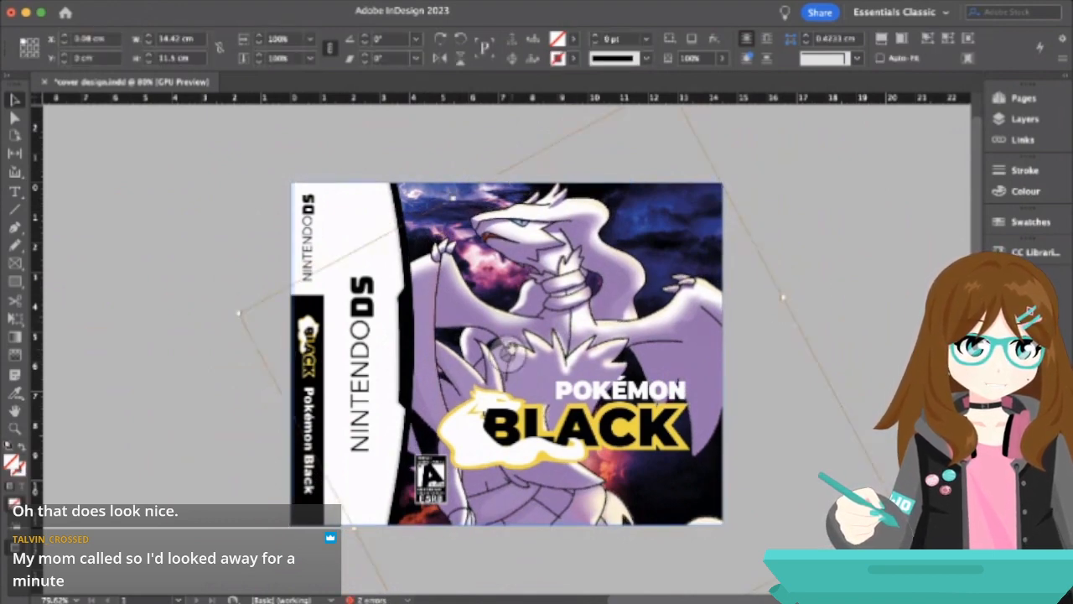
- Try rotating the dragon artwork further counterclockwise to about -133.5°, and undo the rotation
{"action": "left_click", "coordinate": [508, 354]}
{"action": "scroll", "coordinate": [764, 171], "scroll_direction": "up", "scroll_amount": 1}
{"action": "scroll", "coordinate": [757, 165], "scroll_direction": "down", "scroll_amount": 3}
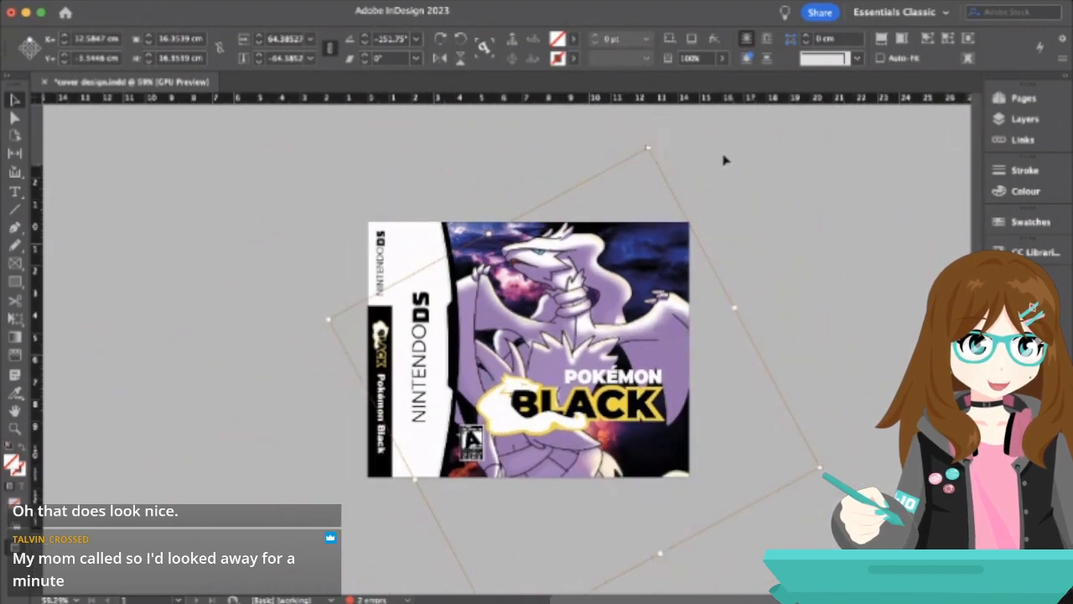
{"action": "left_click_drag", "start_coordinate": [651, 139], "coordinate": [567, 153]}
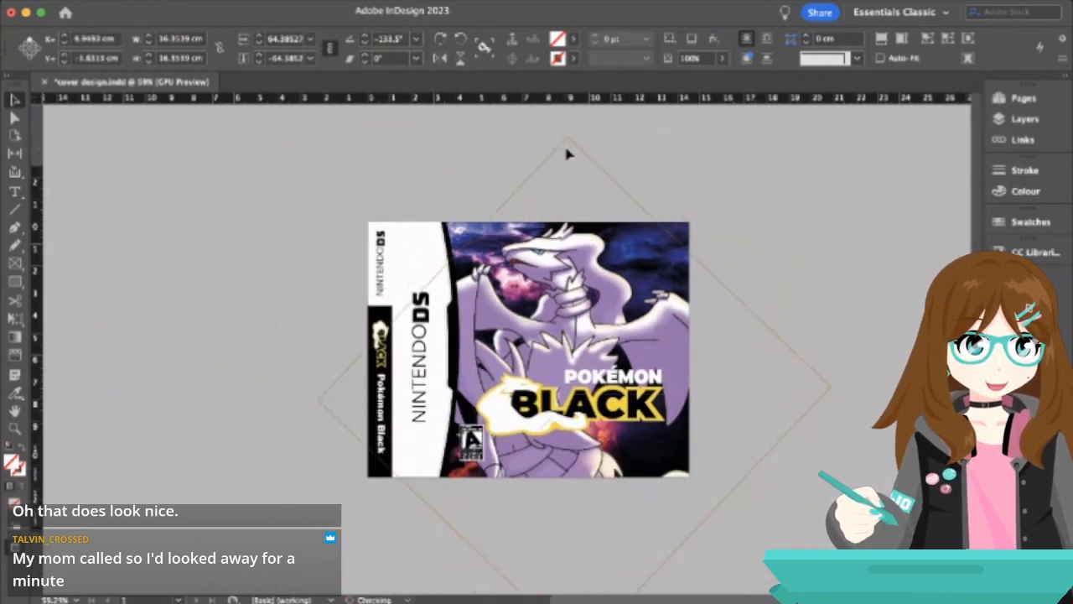
{"action": "key", "text": "super+z"}
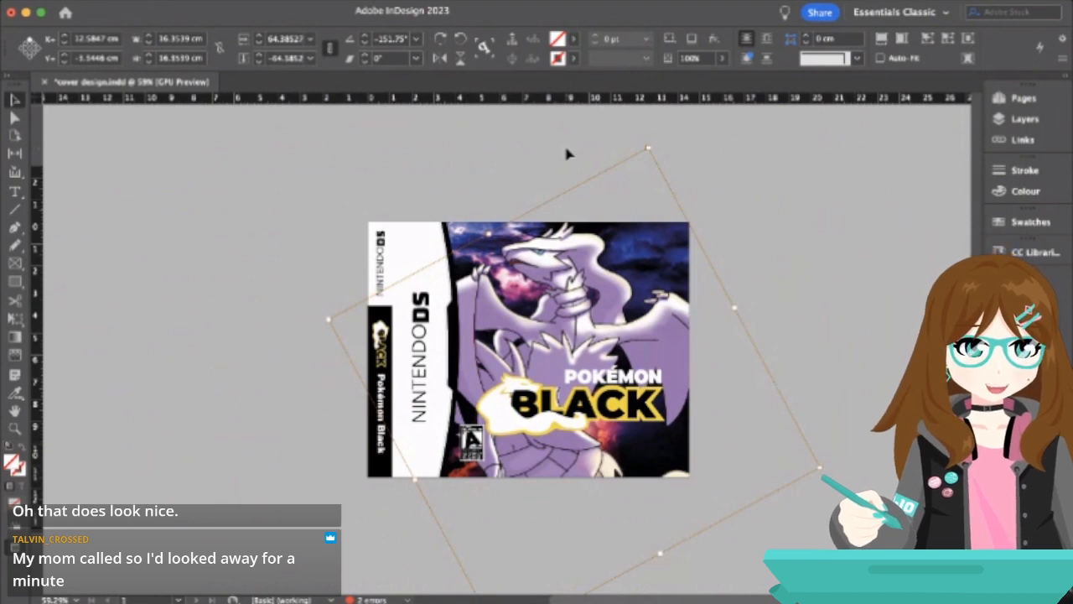
{"action": "left_click", "coordinate": [548, 145]}
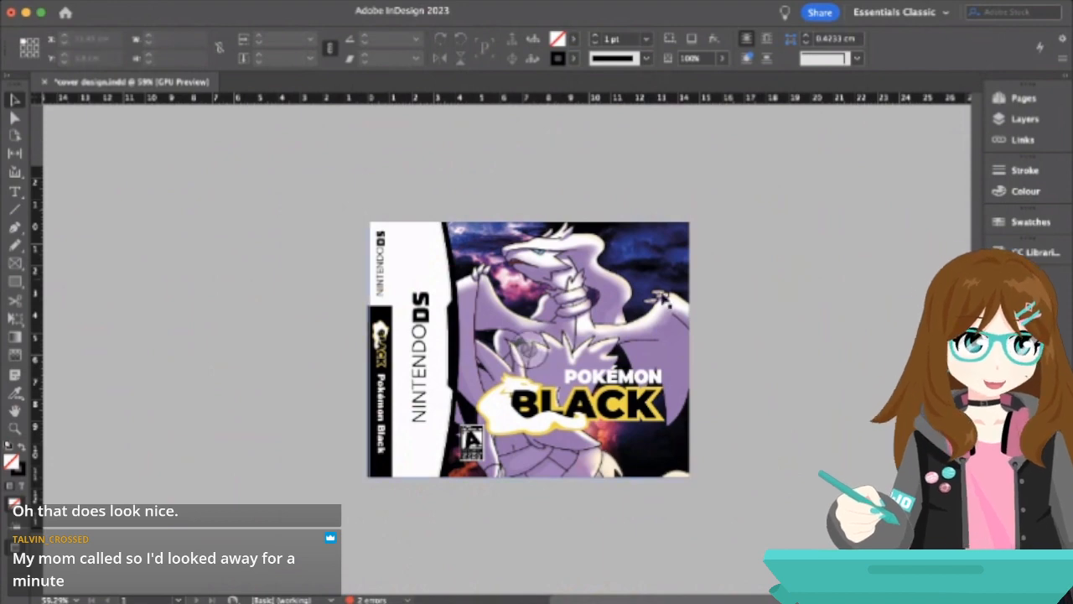
- Nudge the dragon artwork slightly to the right, to an X position of about 12.83 cm
{"action": "scroll", "coordinate": [611, 375], "scroll_direction": "up", "scroll_amount": 5}
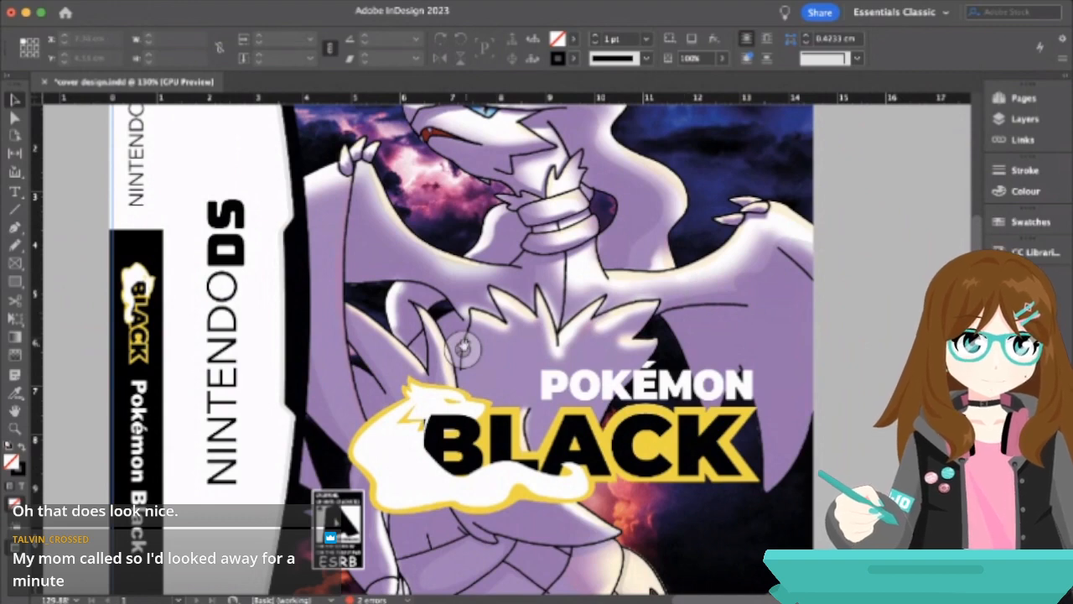
{"action": "left_click", "coordinate": [463, 349]}
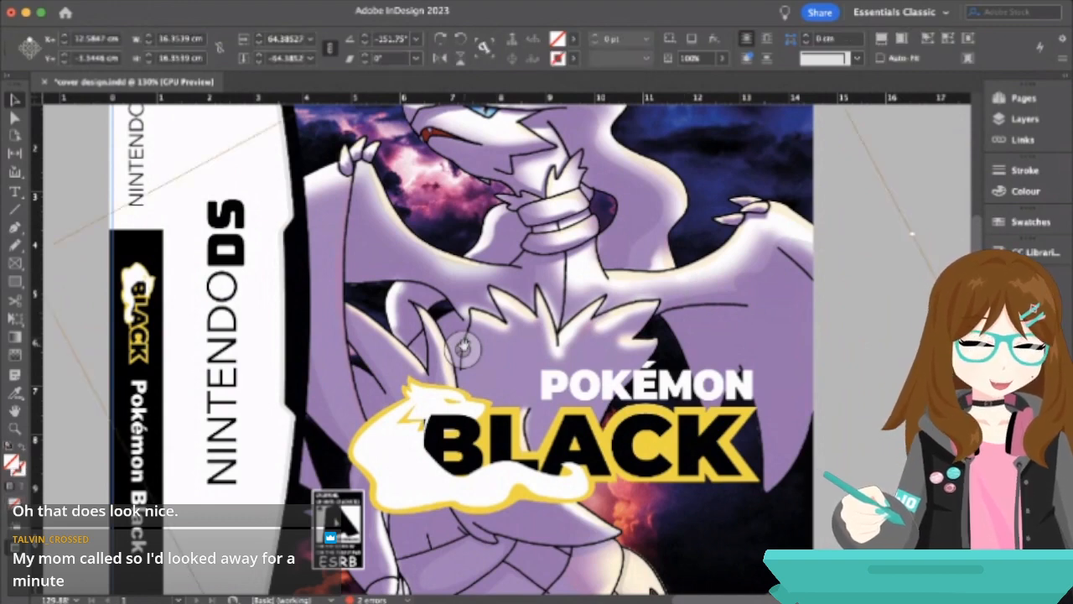
{"action": "key", "text": "shift+Right"}
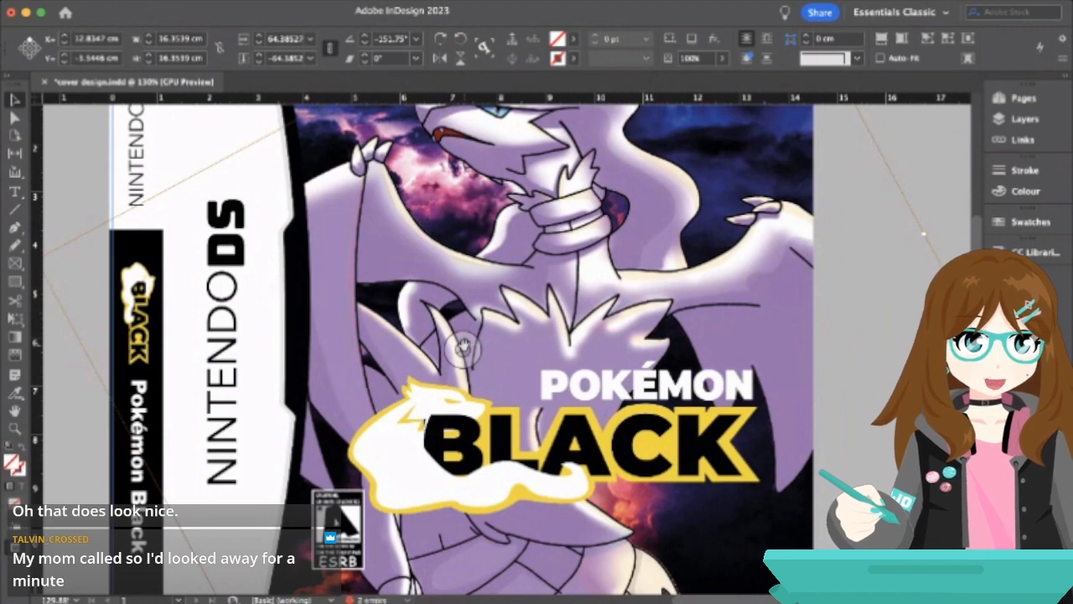
{"action": "scroll", "coordinate": [463, 349], "scroll_direction": "down", "scroll_amount": 1}
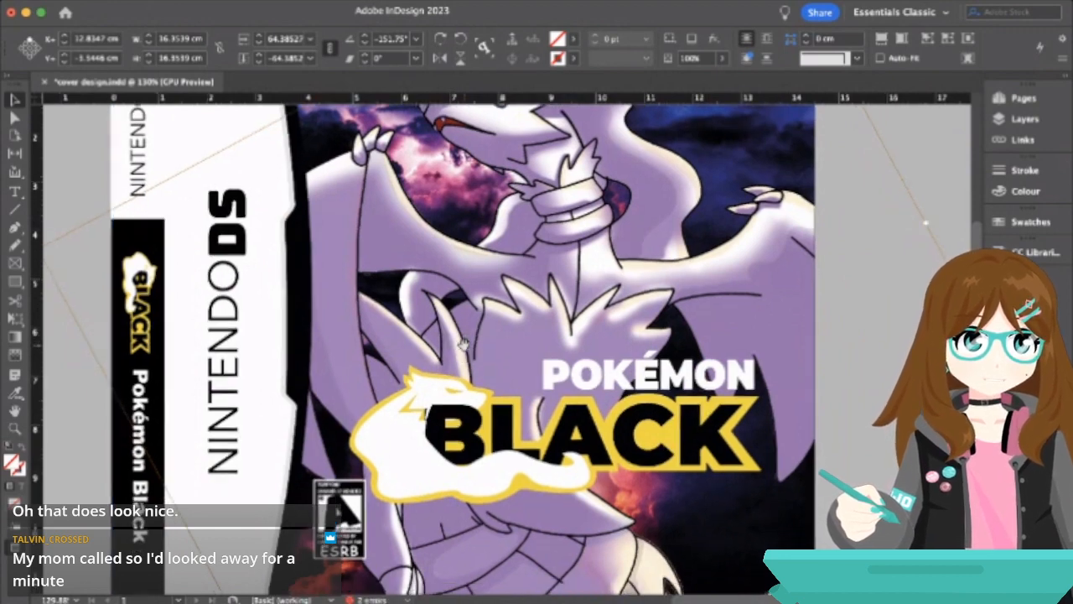
- Try reducing the dragon artwork to about 61.2% scale, and undo the change
{"action": "key", "text": "alt+super+comma"}
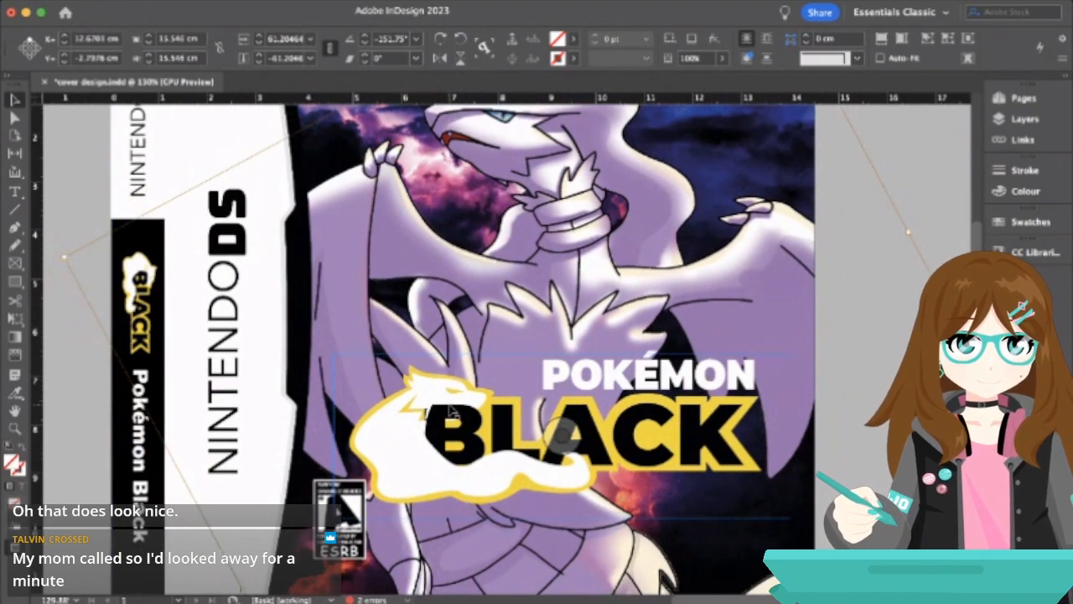
{"action": "key", "text": "super+z"}
{"action": "left_click", "coordinate": [952, 178]}
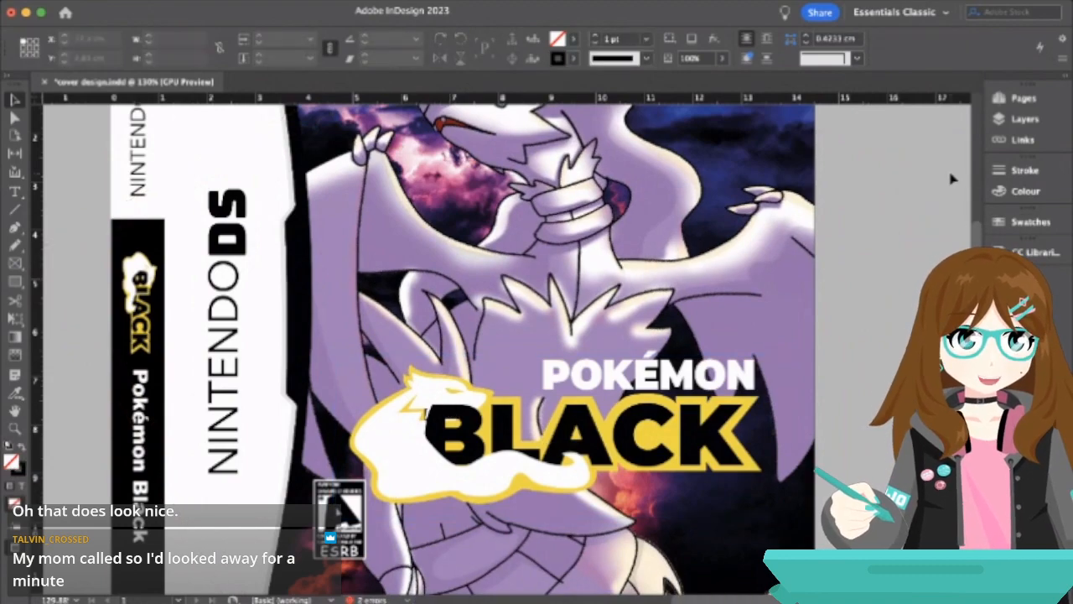
- Leave preview mode to show the guides and nudge the dragon artwork further right, to about 13.08 cm in X
{"action": "scroll", "coordinate": [951, 178], "scroll_direction": "down", "scroll_amount": 5}
{"action": "key", "text": "w"}
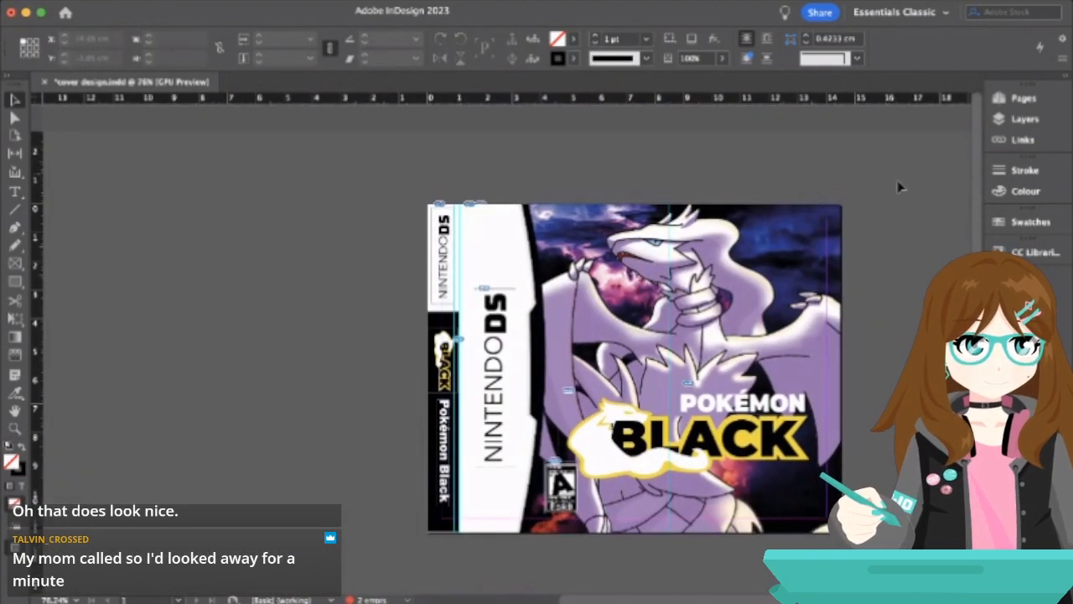
{"action": "left_click", "coordinate": [677, 340]}
{"action": "left_click", "coordinate": [634, 364]}
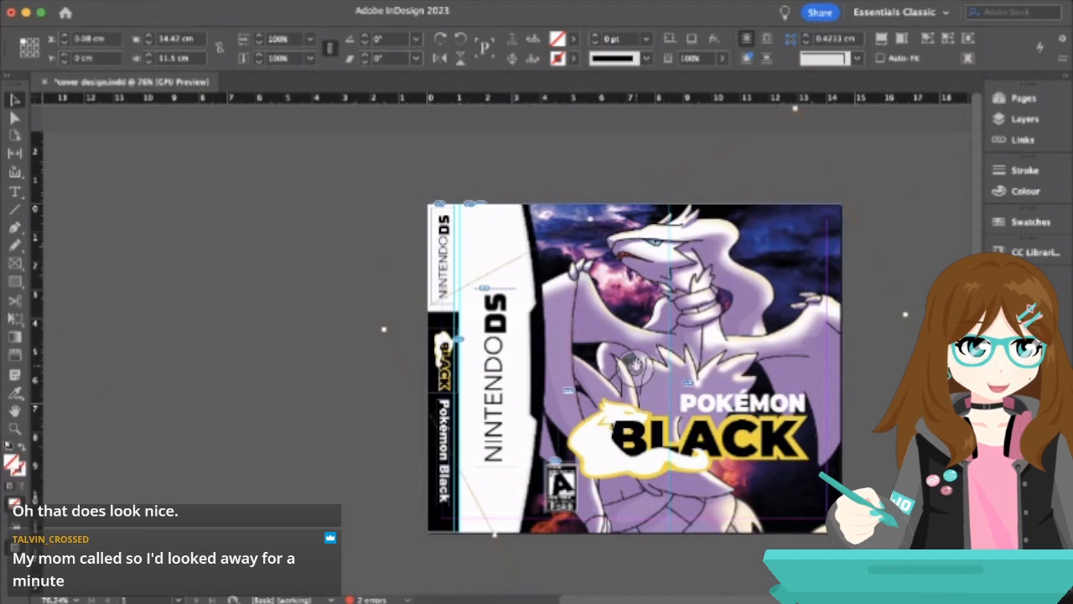
{"action": "key", "text": "shift+Right"}
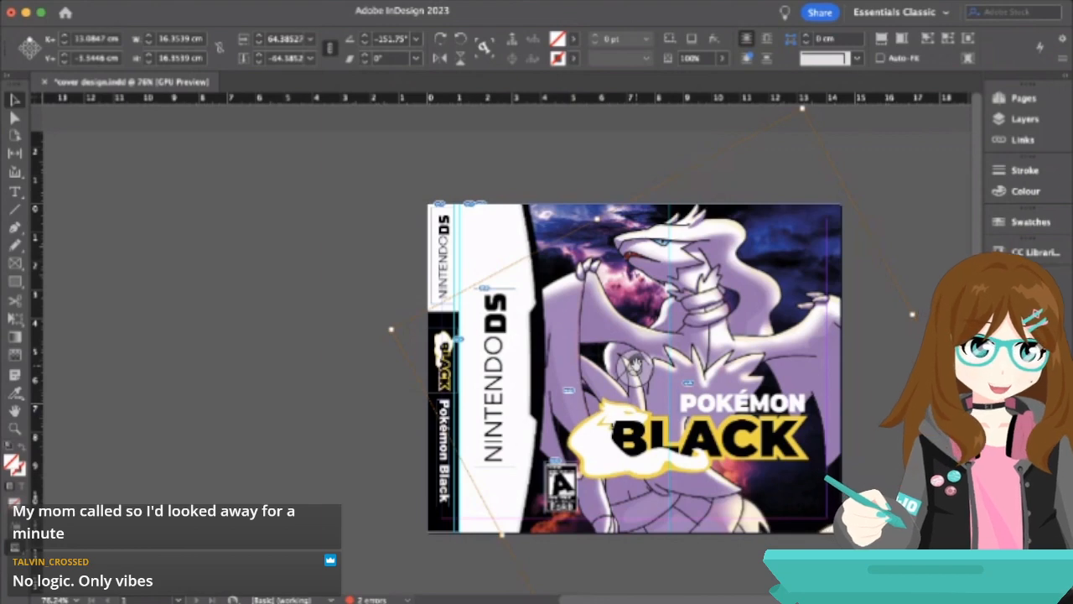
- Deselect the dragon artwork and view the cover in preview mode without guides
{"action": "left_click", "coordinate": [243, 279]}
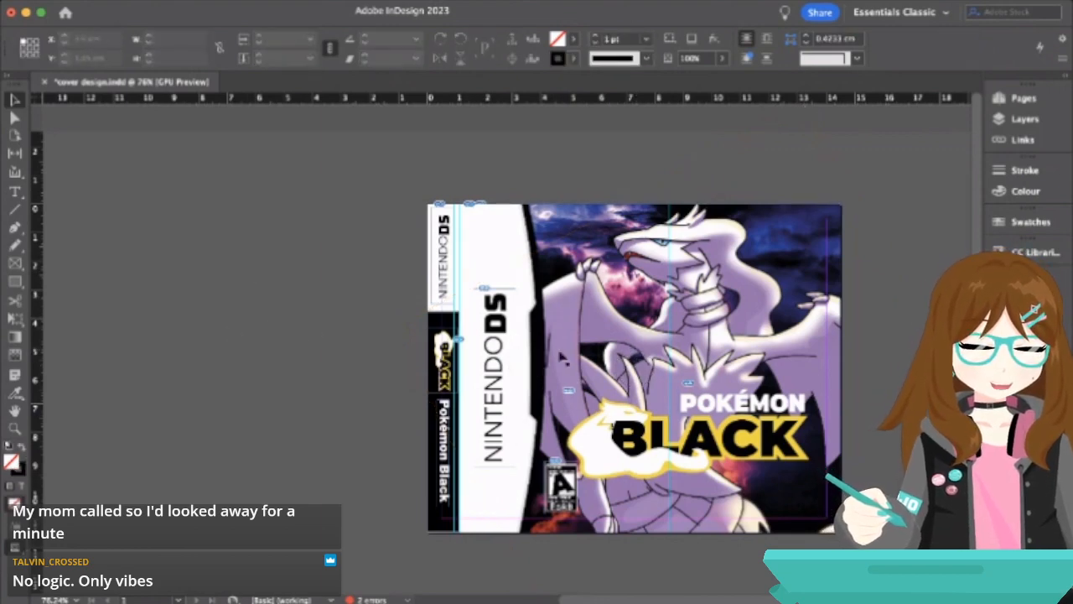
{"action": "scroll", "coordinate": [699, 330], "scroll_direction": "up", "scroll_amount": 1}
{"action": "scroll", "coordinate": [699, 330], "scroll_direction": "up", "scroll_amount": 4}
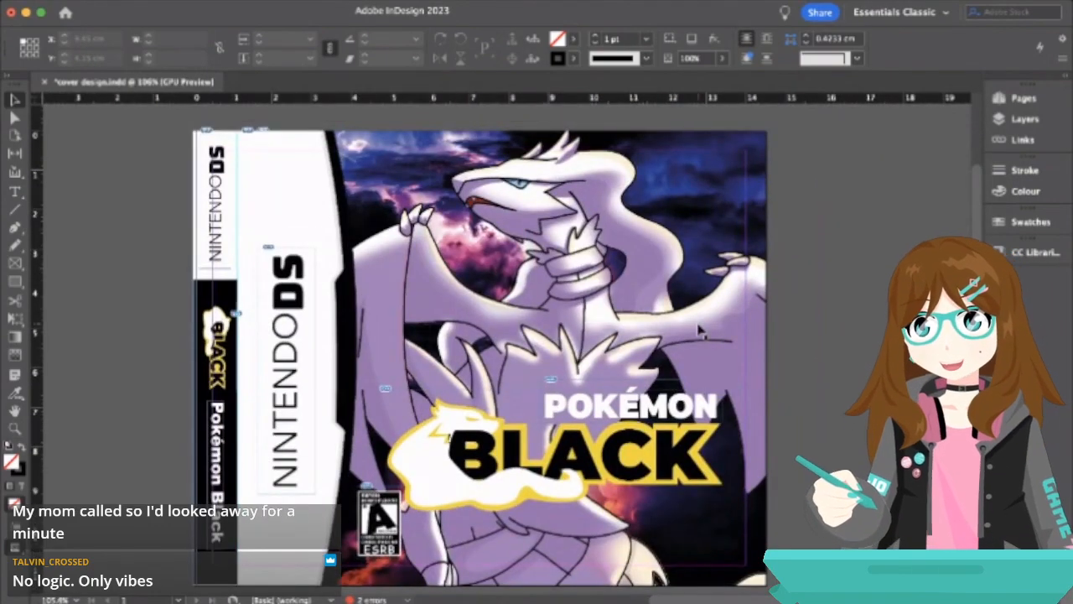
{"action": "key", "text": "w"}
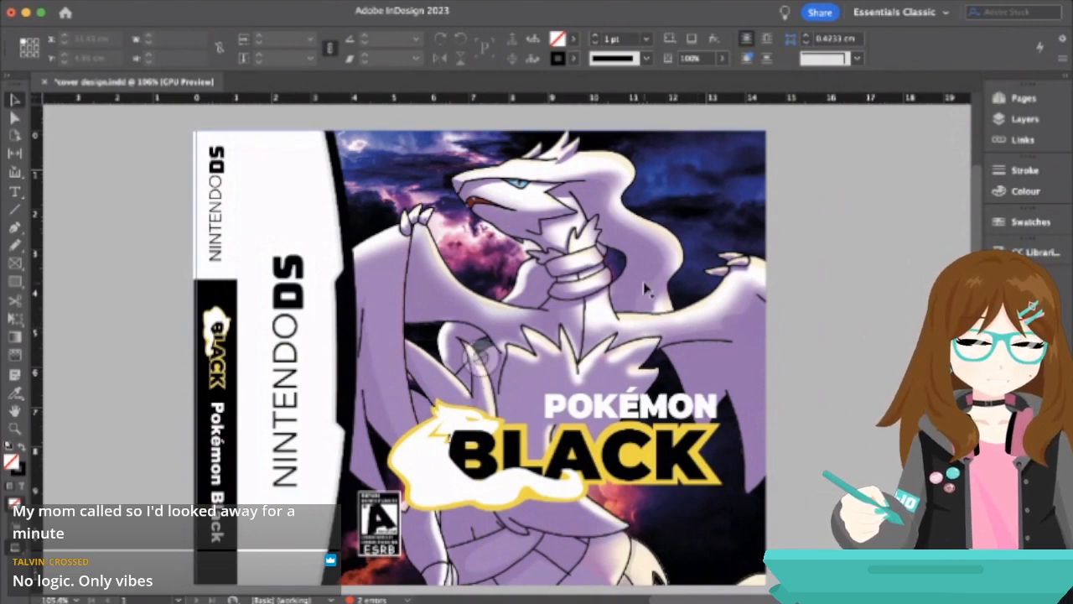
- Examine the cover up close and as a whole, comparing the front artwork with the black spine
{"action": "scroll", "coordinate": [645, 288], "scroll_direction": "down", "scroll_amount": 3}
{"action": "scroll", "coordinate": [646, 287], "scroll_direction": "up", "scroll_amount": 1}
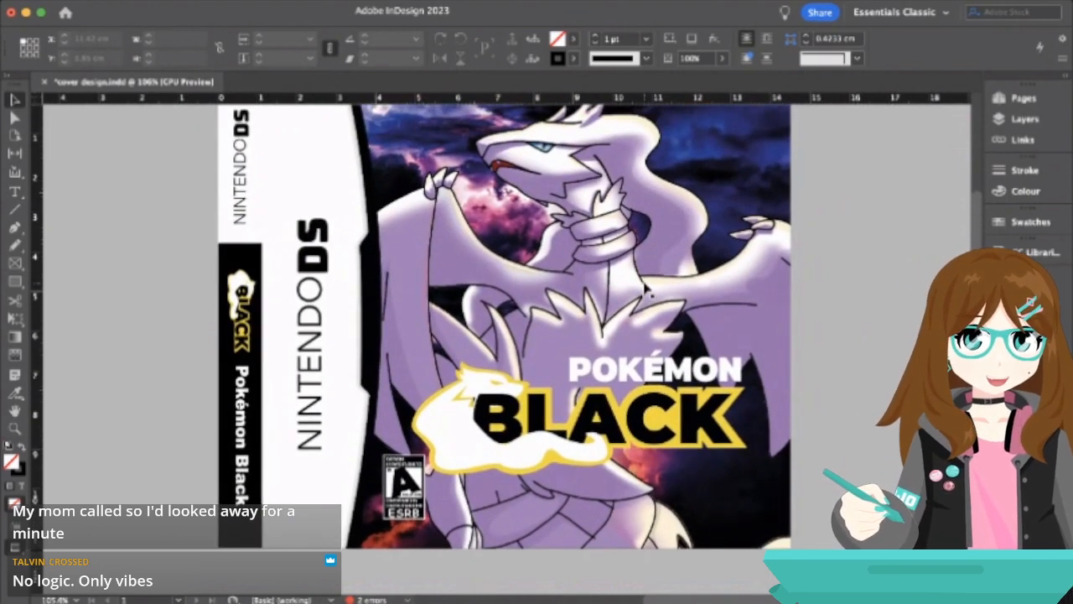
{"action": "scroll", "coordinate": [646, 289], "scroll_direction": "down", "scroll_amount": 5}
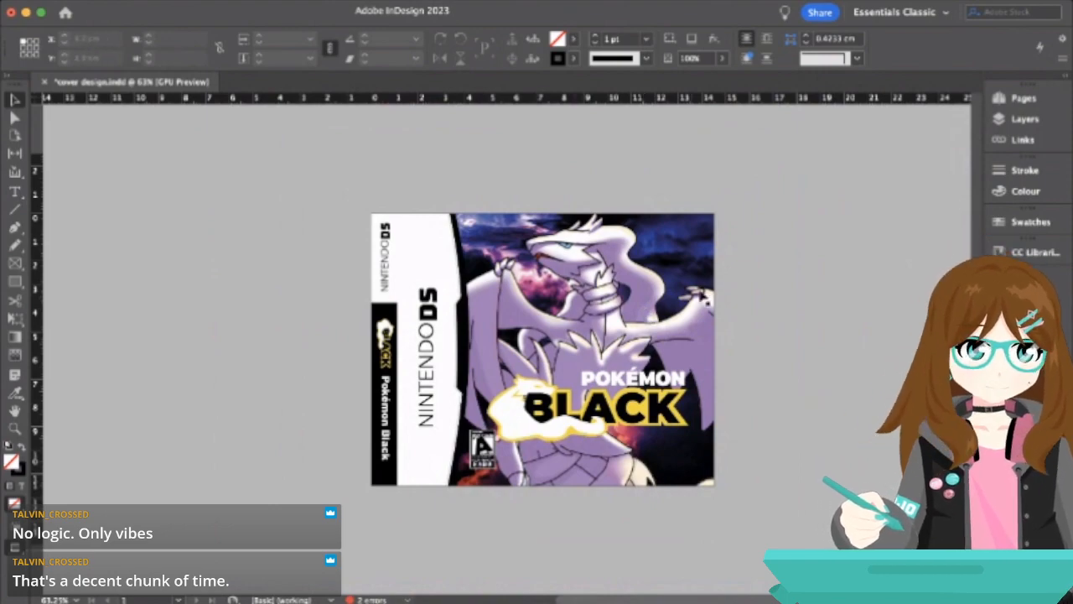
{"action": "scroll", "coordinate": [508, 290], "scroll_direction": "up", "scroll_amount": 5}
{"action": "scroll", "coordinate": [506, 291], "scroll_direction": "up", "scroll_amount": 1}
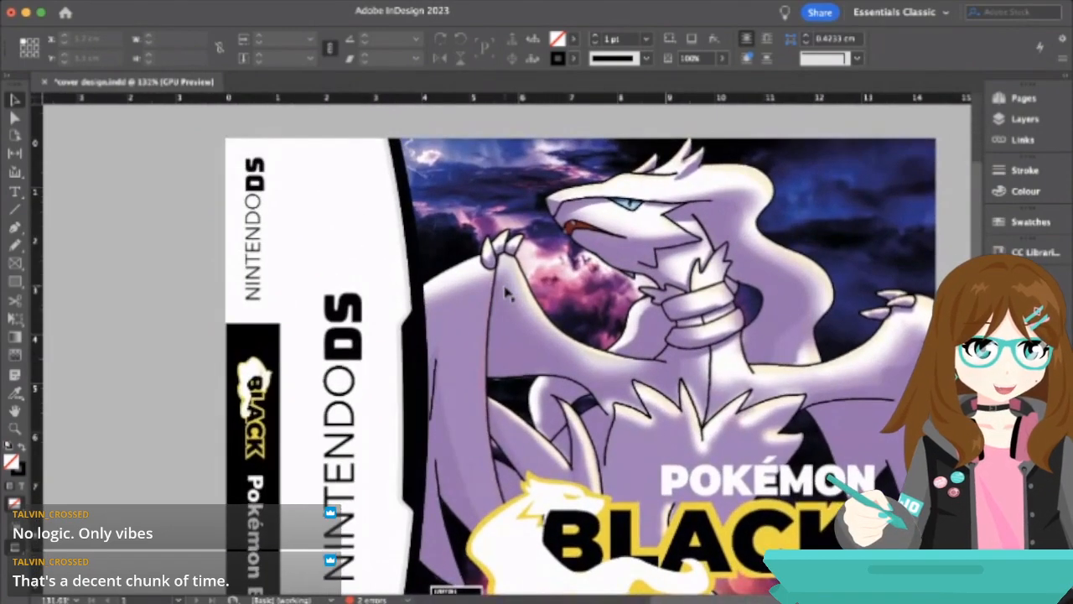
{"action": "scroll", "coordinate": [506, 291], "scroll_direction": "down", "scroll_amount": 5}
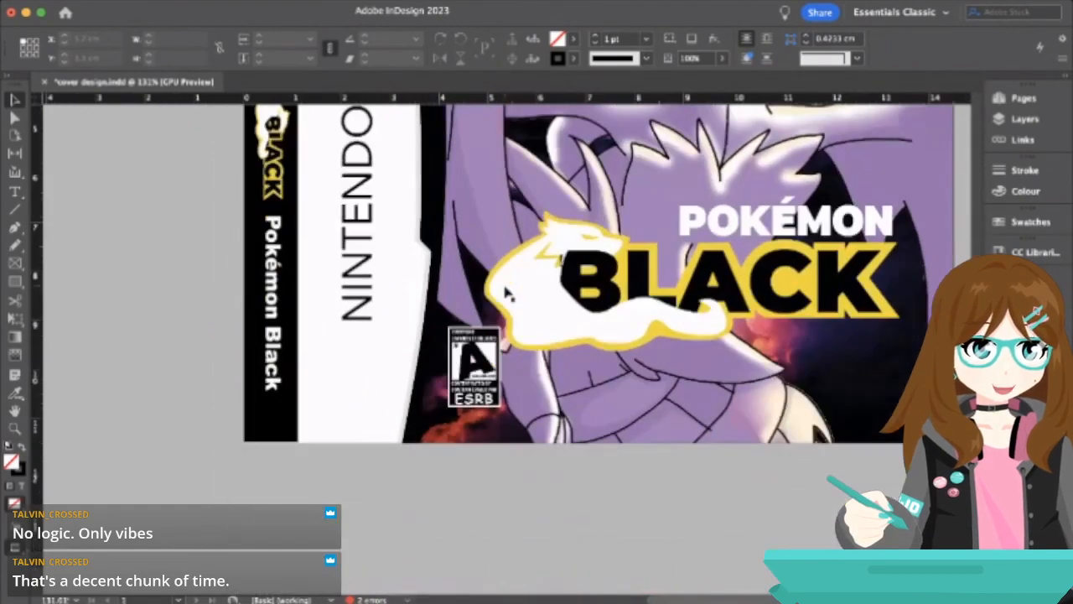
{"action": "scroll", "coordinate": [504, 290], "scroll_direction": "right", "scroll_amount": 4}
{"action": "scroll", "coordinate": [503, 290], "scroll_direction": "up", "scroll_amount": 2}
{"action": "scroll", "coordinate": [496, 290], "scroll_direction": "left", "scroll_amount": 5}
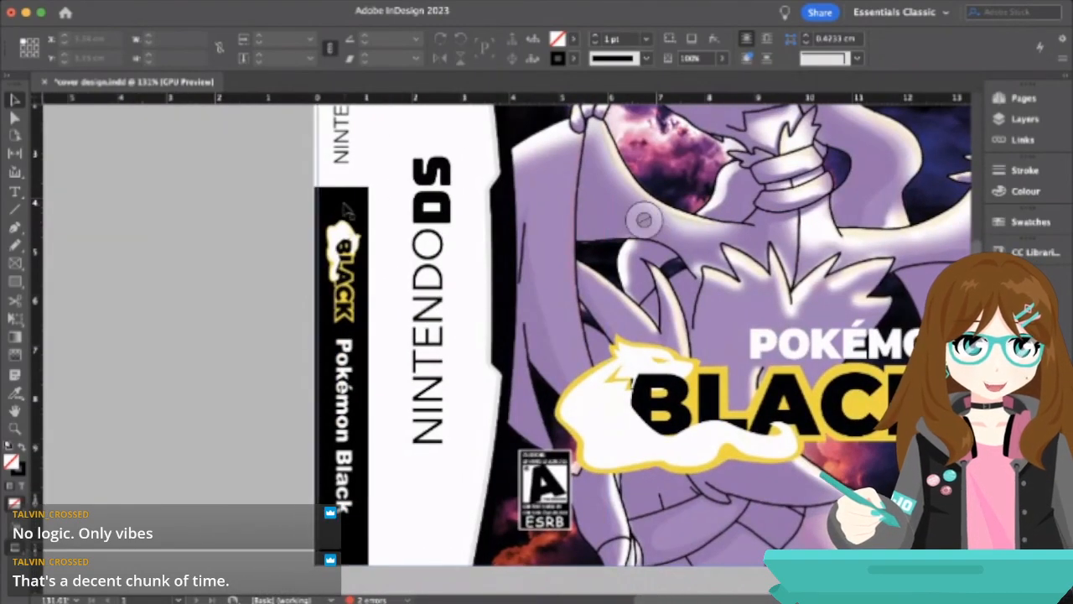
- Fill the black spine rectangle with the purple cloudy sky image
{"action": "left_click", "coordinate": [319, 350]}
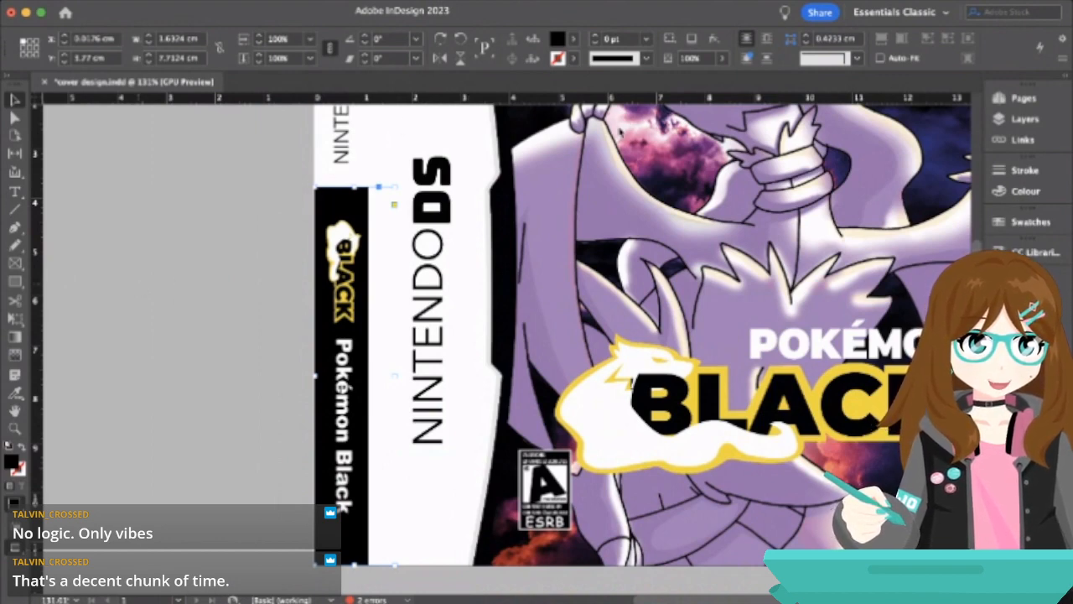
{"action": "key", "text": "super+["}
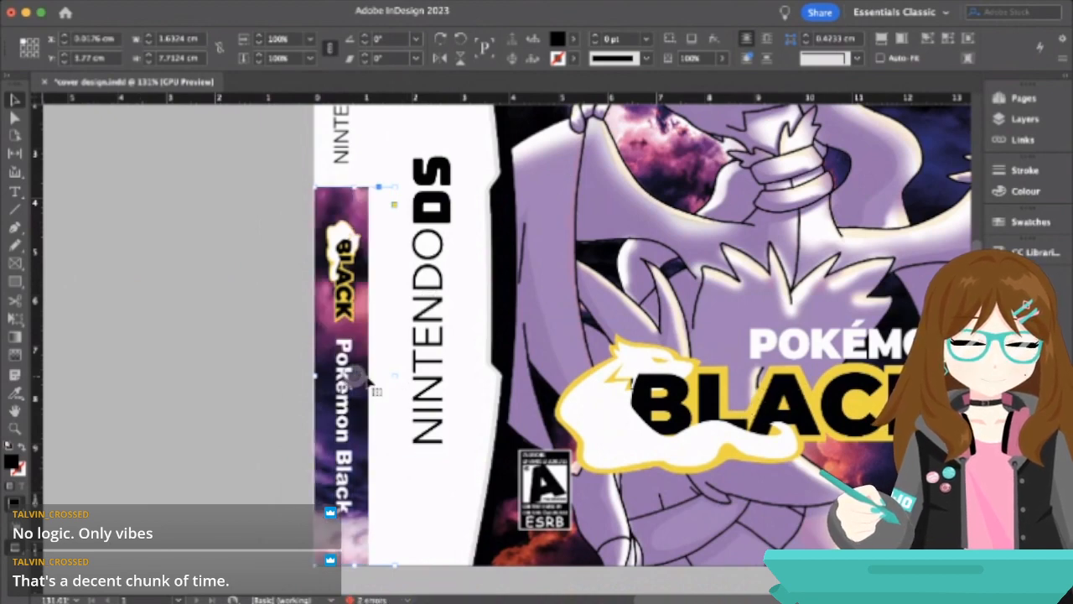
- Try moving the spine frame off the cover onto the pasteboard, and undo the move
{"action": "left_click", "coordinate": [327, 369]}
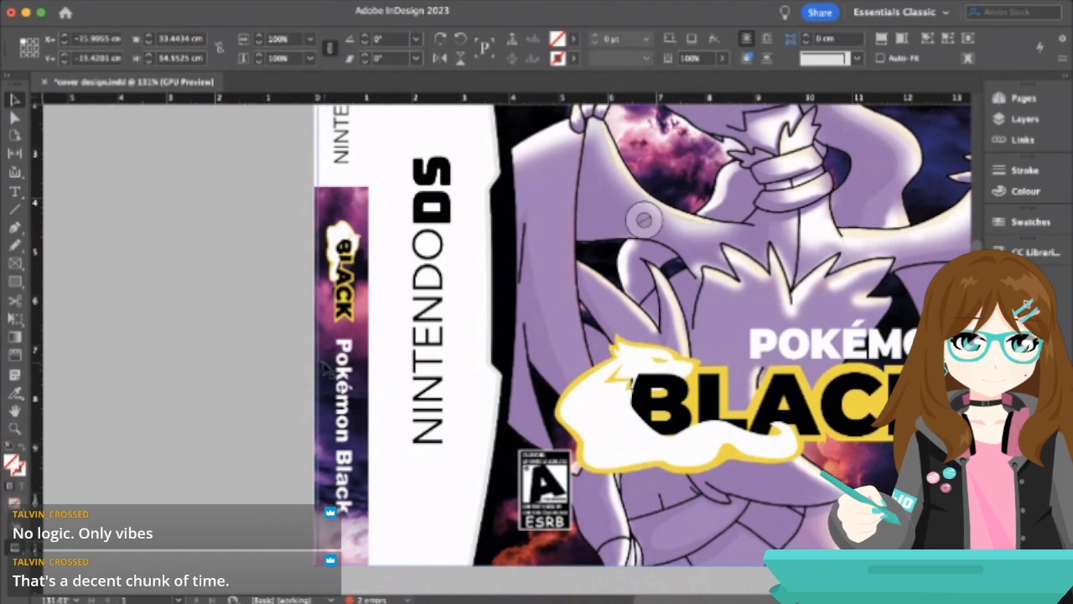
{"action": "left_click", "coordinate": [328, 375]}
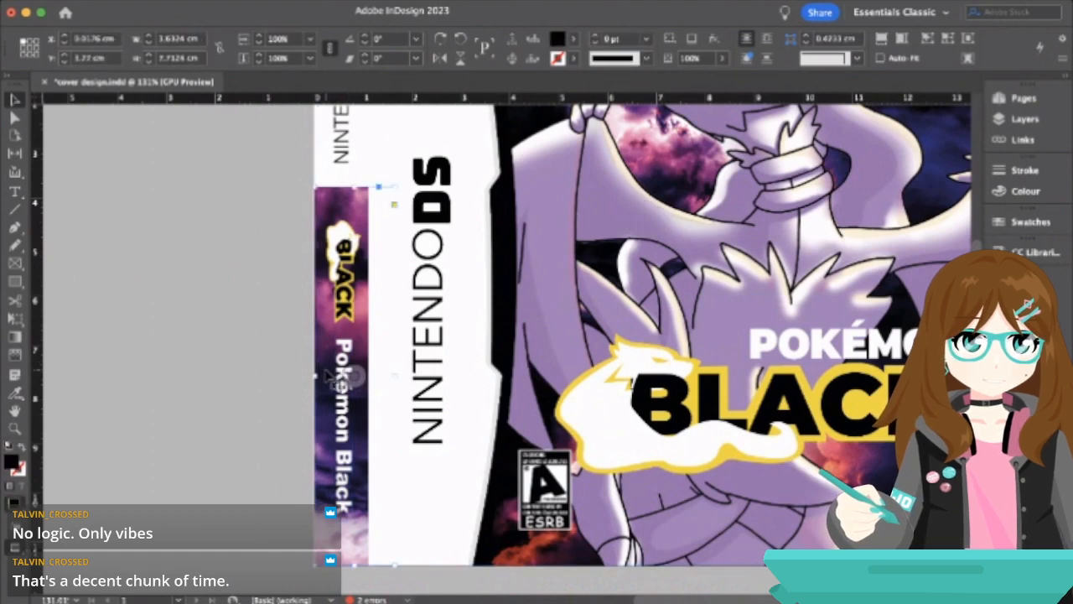
{"action": "left_click_drag", "start_coordinate": [319, 378], "coordinate": [223, 377]}
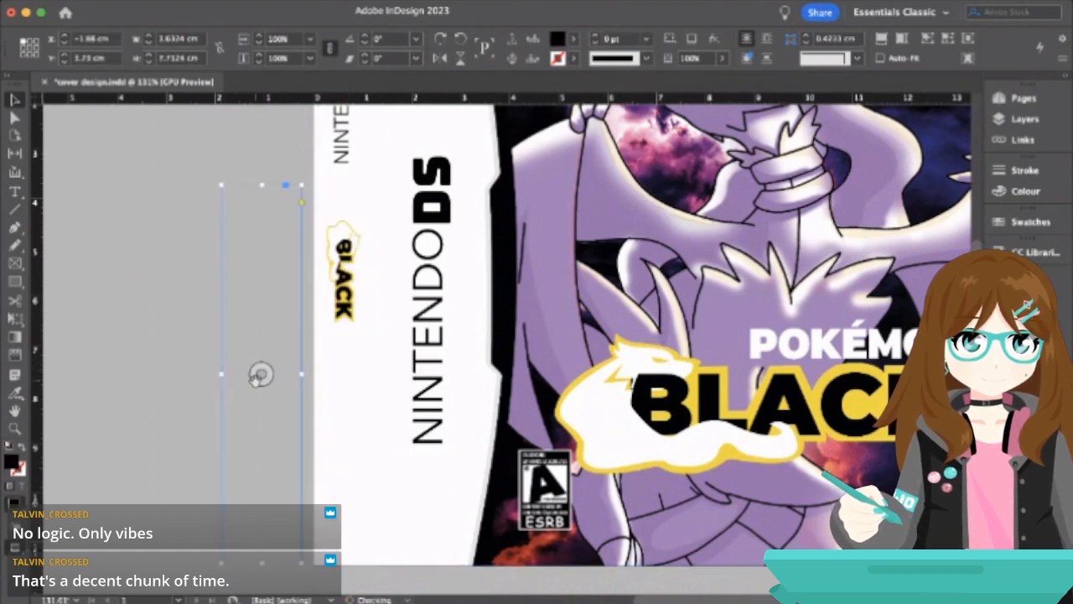
{"action": "key", "text": "super+z"}
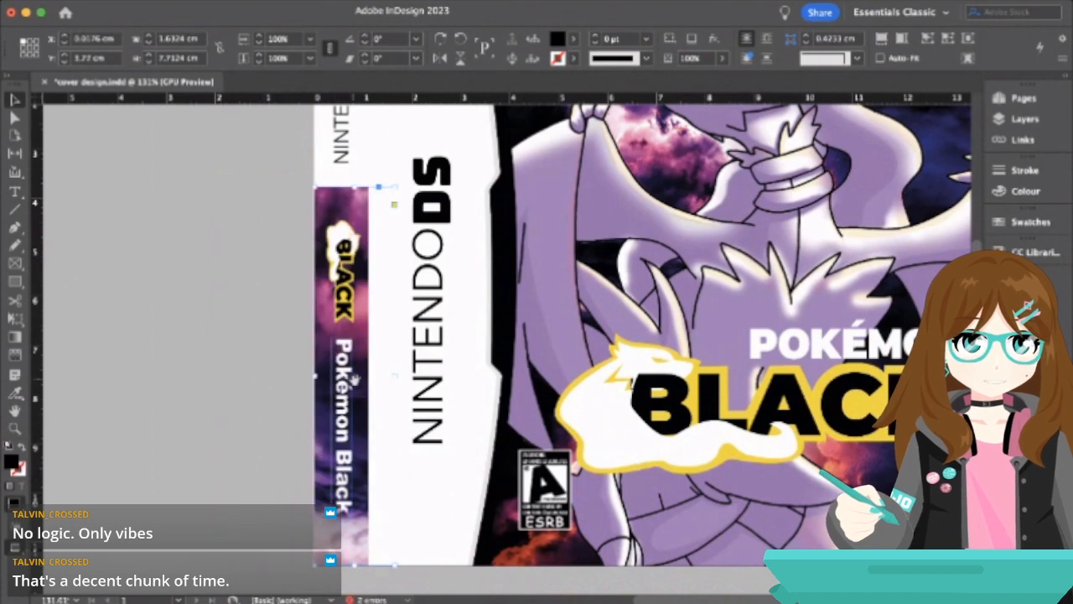
- Trim the spine side of the large background frame so it starts at X 1.65 cm and is 12.85 cm wide
{"action": "left_click", "coordinate": [354, 382]}
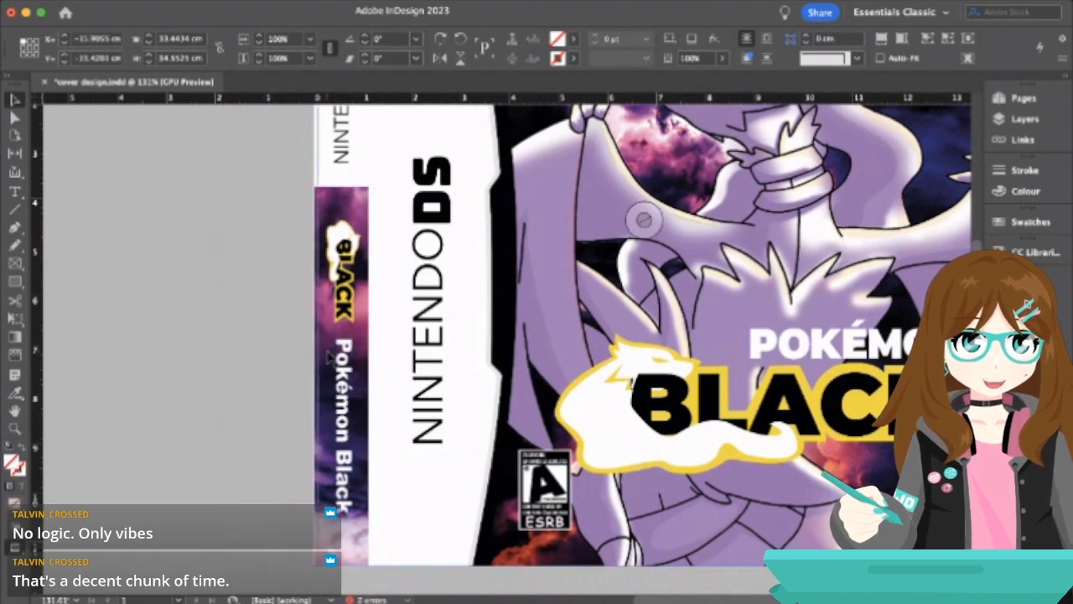
{"action": "left_click", "coordinate": [331, 358]}
{"action": "scroll", "coordinate": [453, 435], "scroll_direction": "down", "scroll_amount": 1}
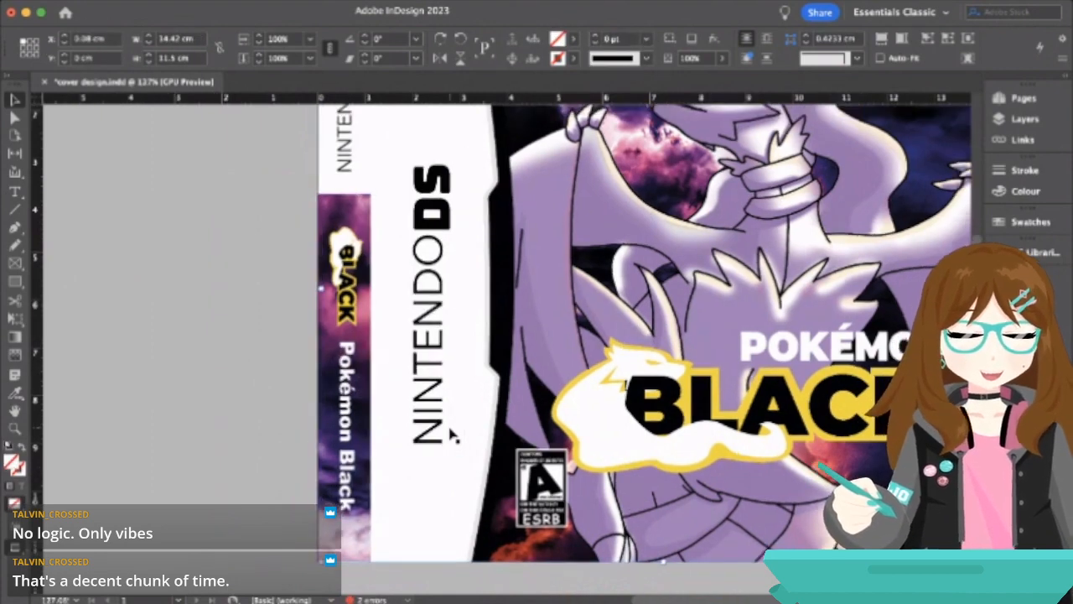
{"action": "scroll", "coordinate": [453, 435], "scroll_direction": "down", "scroll_amount": 10}
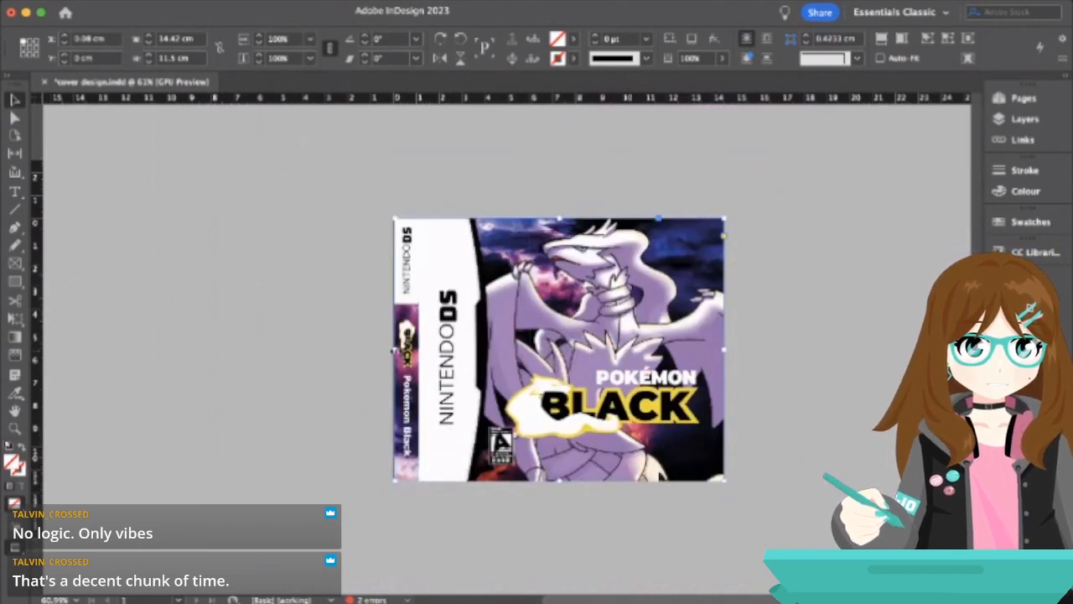
{"action": "left_click_drag", "start_coordinate": [394, 351], "coordinate": [430, 351]}
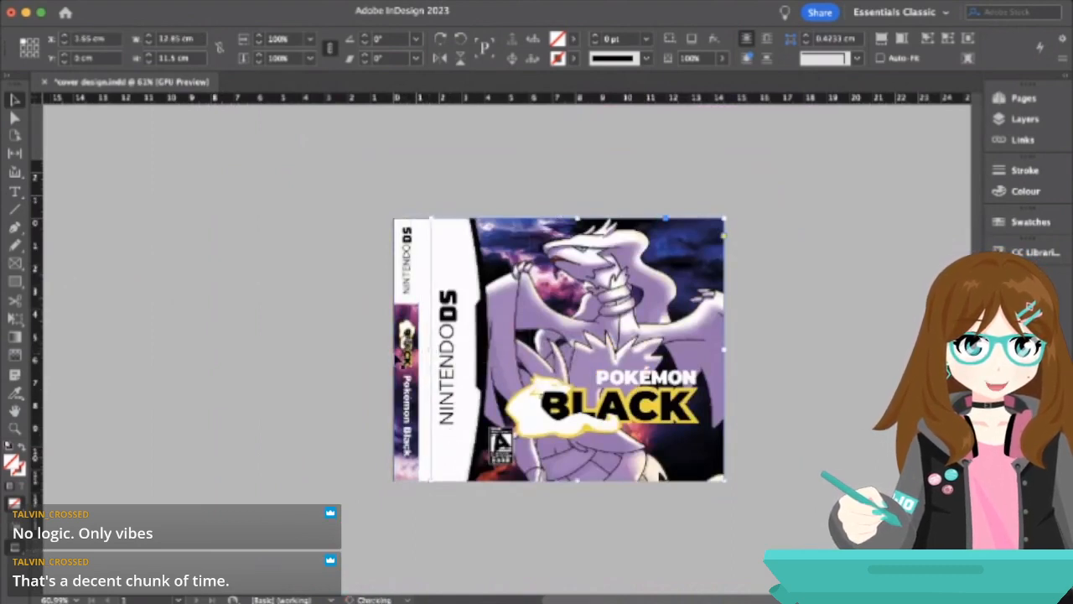
- Scale the sky image inside the spine frame down to about 35.4% and deselect it
{"action": "left_click", "coordinate": [402, 414]}
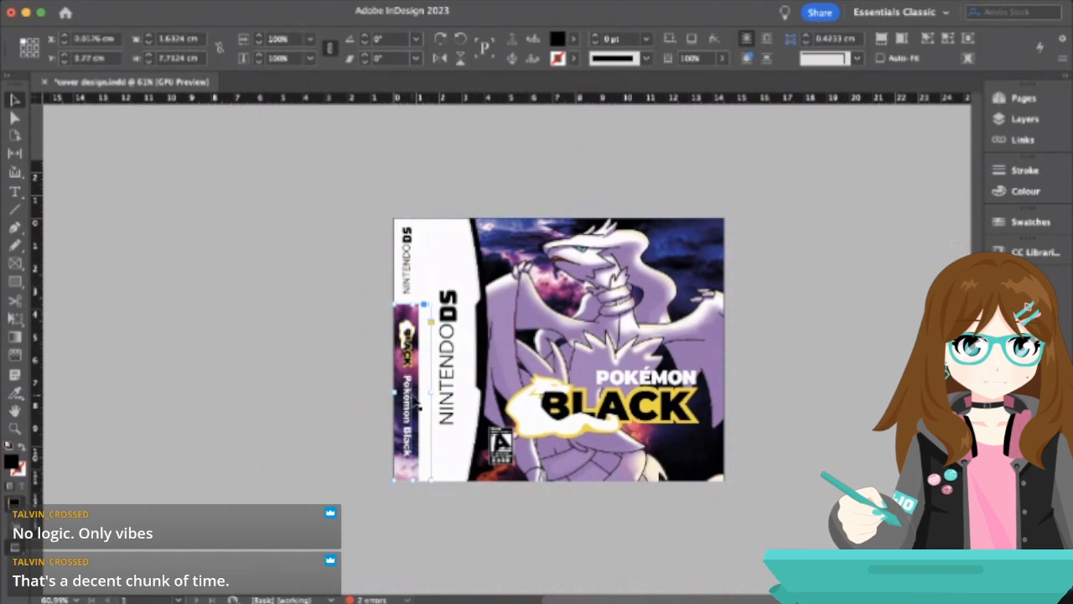
{"action": "left_click", "coordinate": [793, 390]}
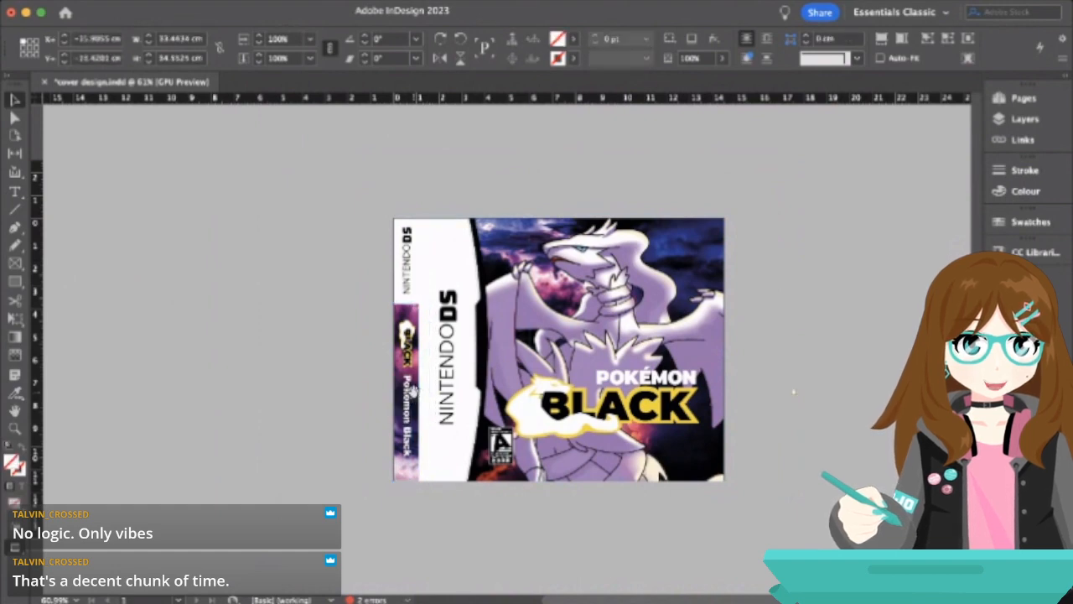
{"action": "left_click_drag", "start_coordinate": [793, 391], "coordinate": [549, 391]}
{"action": "key", "text": "super+comma"}
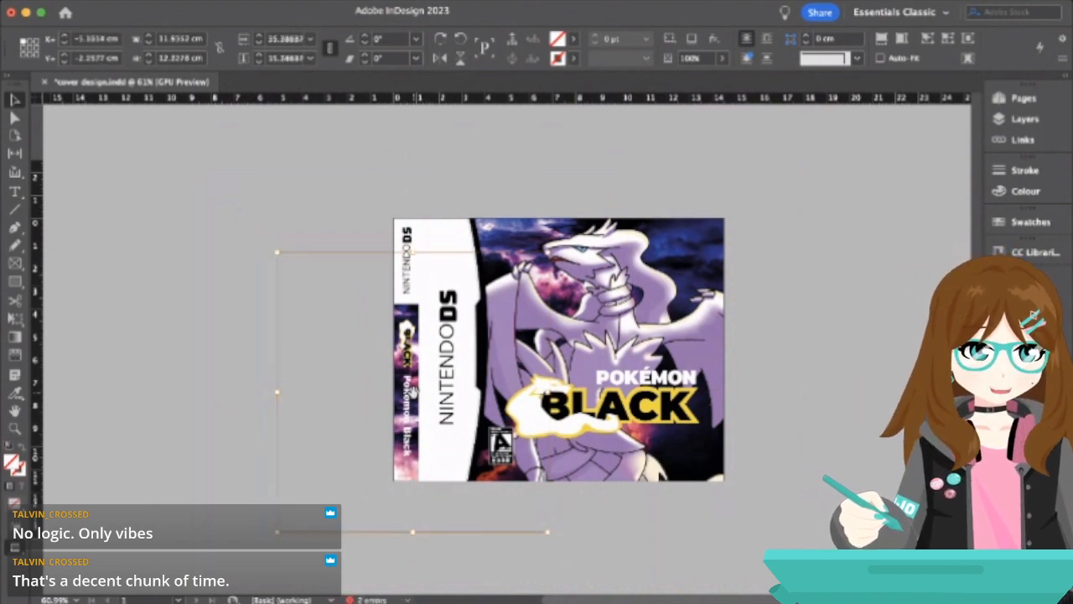
{"action": "left_click", "coordinate": [263, 294]}
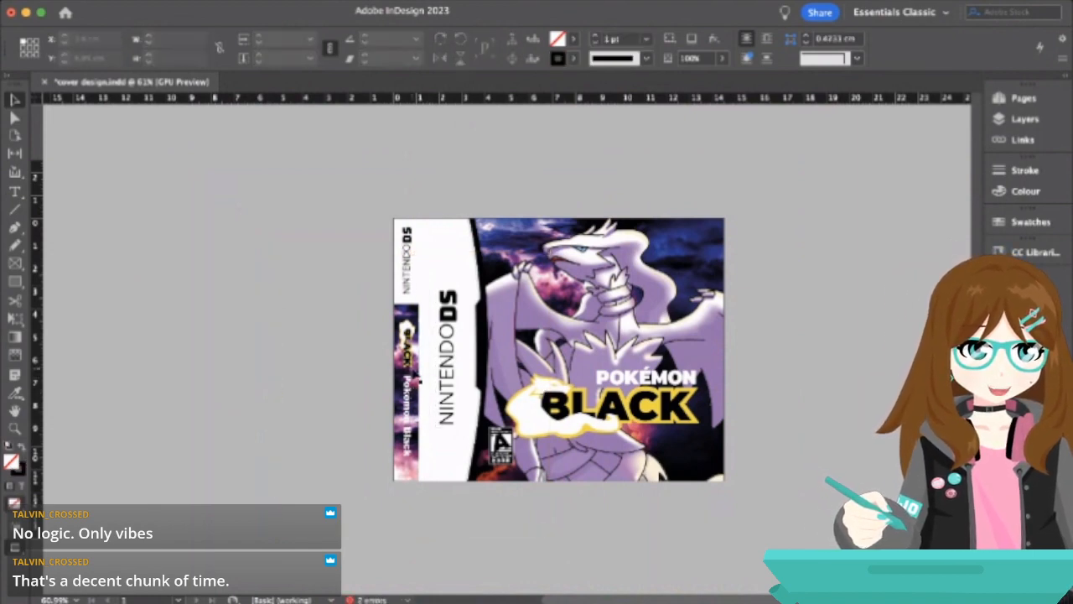
- Examine how the reduced sky image looks behind the spine's BLACK logo and Pokémon Black title
{"action": "scroll", "coordinate": [415, 377], "scroll_direction": "up", "scroll_amount": 2}
{"action": "scroll", "coordinate": [415, 378], "scroll_direction": "up", "scroll_amount": 5}
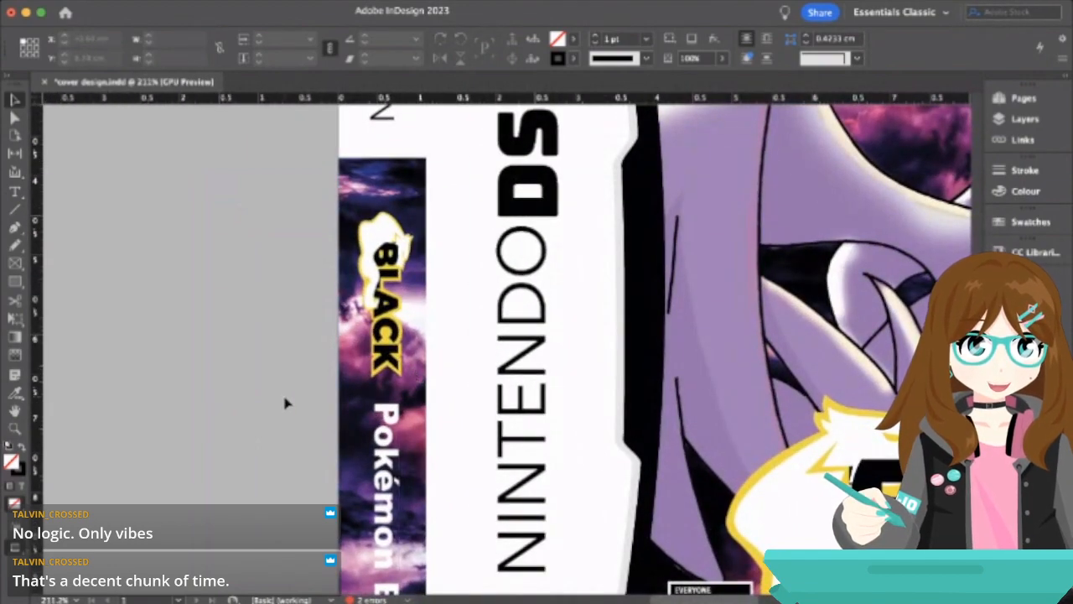
{"action": "scroll", "coordinate": [285, 404], "scroll_direction": "down", "scroll_amount": 5}
{"action": "scroll", "coordinate": [285, 404], "scroll_direction": "up", "scroll_amount": 3}
{"action": "scroll", "coordinate": [285, 405], "scroll_direction": "up", "scroll_amount": 2}
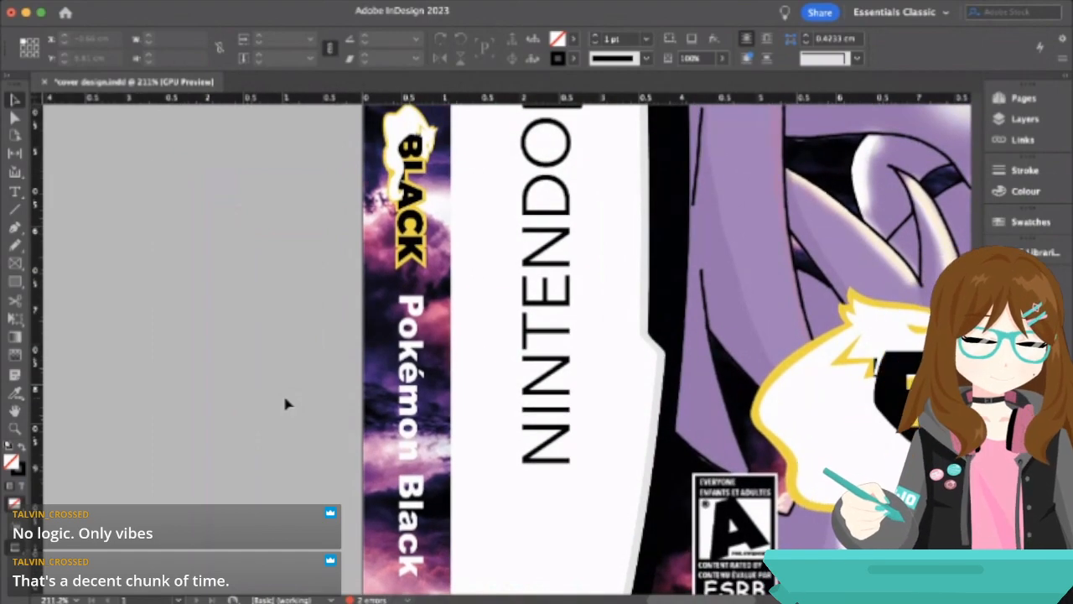
{"action": "scroll", "coordinate": [285, 404], "scroll_direction": "down", "scroll_amount": 3}
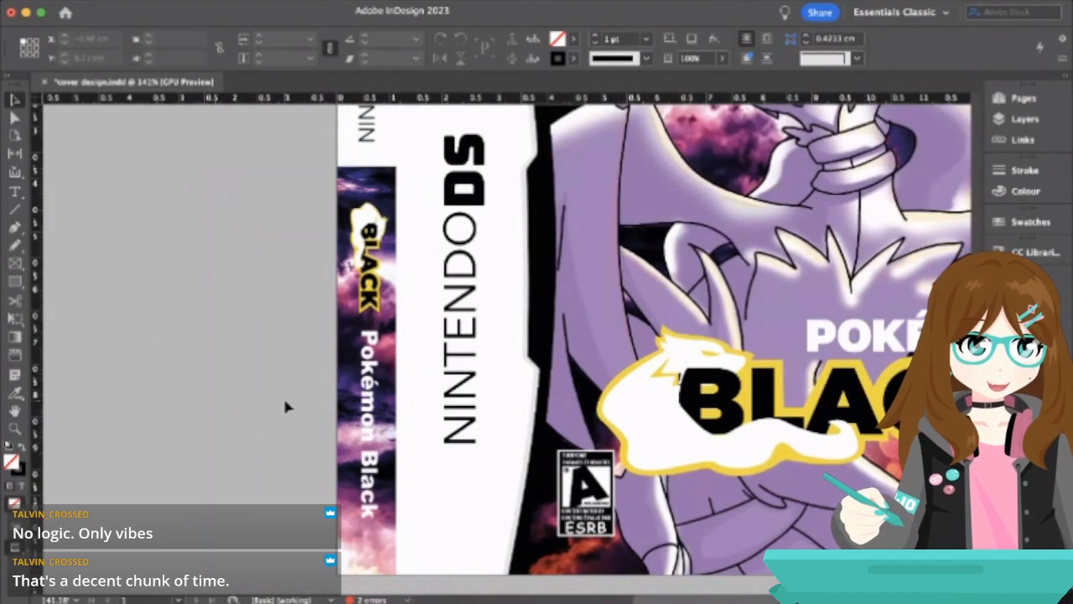
{"action": "scroll", "coordinate": [285, 406], "scroll_direction": "down", "scroll_amount": 3}
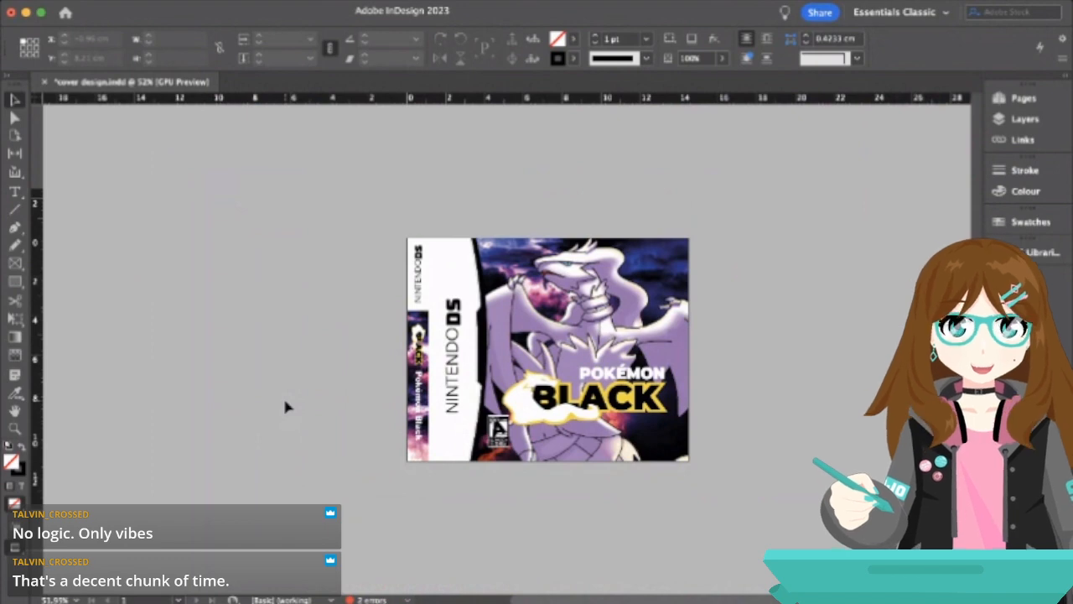
- Try shrinking the sky image inside the spine frame to about 25.65% scale
{"action": "left_click", "coordinate": [416, 386]}
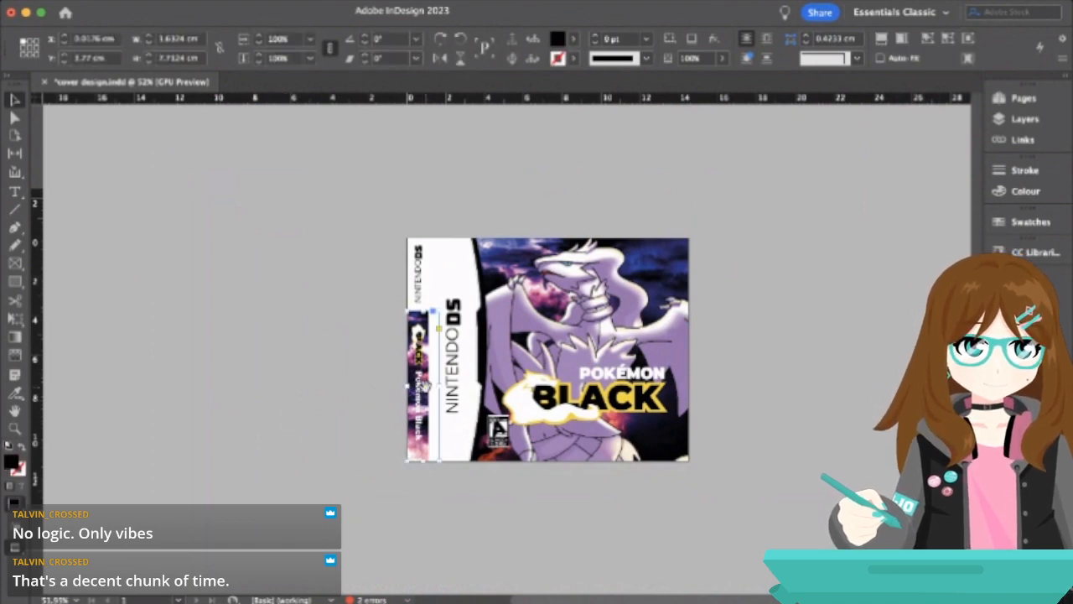
{"action": "left_click", "coordinate": [423, 384]}
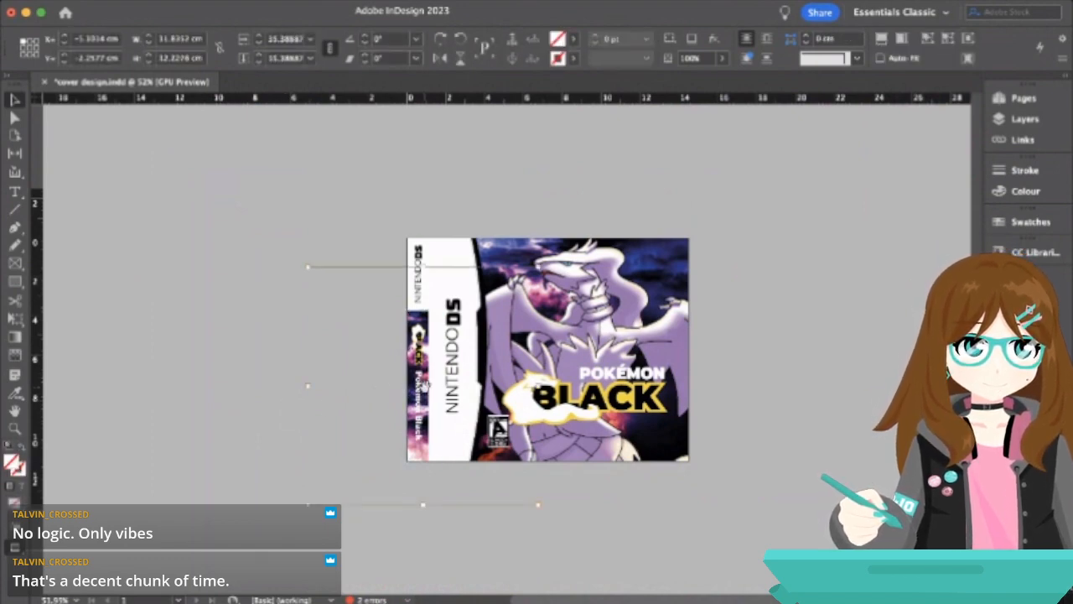
{"action": "key", "text": "super+comma"}
{"action": "key", "text": "super+comma"}
{"action": "key", "text": "super+comma"}
{"action": "key", "text": "super+comma"}
{"action": "key", "text": "super+comma"}
{"action": "key", "text": "super+comma"}
{"action": "key", "text": "super+comma"}
{"action": "key", "text": "super+comma"}
{"action": "key", "text": "super+comma"}
{"action": "key", "text": "super+comma"}
{"action": "key", "text": "super+comma"}
{"action": "key", "text": "super+comma"}
{"action": "key", "text": "super+comma"}
{"action": "key", "text": "super+comma"}
{"action": "key", "text": "super+comma"}
{"action": "key", "text": "super+comma"}
{"action": "key", "text": "super+comma"}
{"action": "key", "text": "super+comma"}
{"action": "key", "text": "super+comma"}
{"action": "key", "text": "super+comma"}
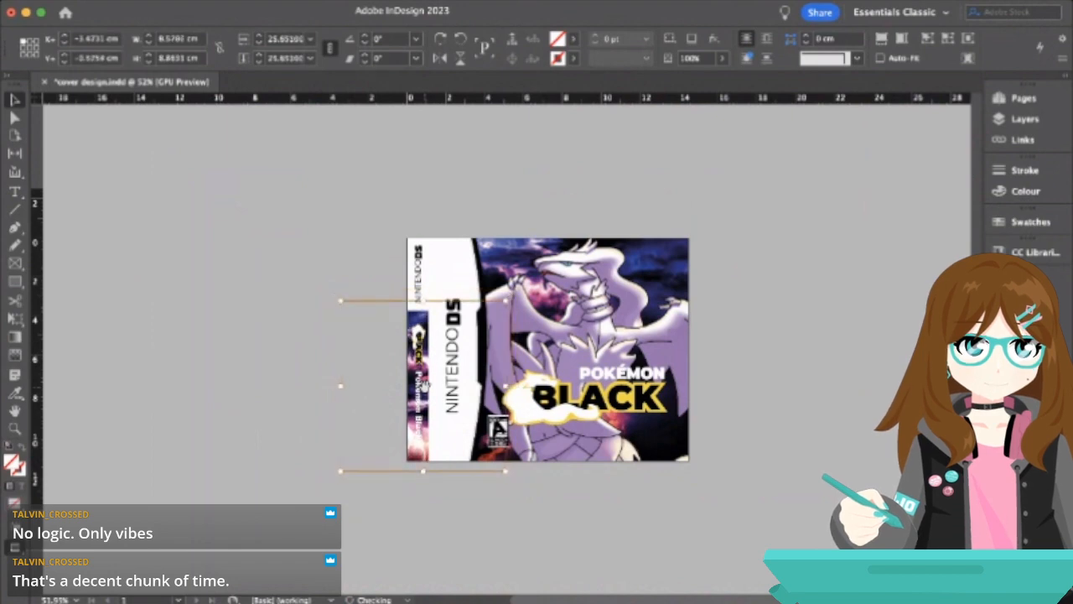
- Enlarge the sky image inside the spine frame to about 46.59% scale
{"action": "key", "text": "super+period"}
{"action": "key", "text": "super+period"}
{"action": "key", "text": "super+period"}
{"action": "key", "text": "super+period"}
{"action": "key", "text": "super+period"}
{"action": "key", "text": "super+period"}
{"action": "key", "text": "super+period"}
{"action": "key", "text": "super+period"}
{"action": "key", "text": "super+period"}
{"action": "key", "text": "super+period"}
{"action": "key", "text": "super+period"}
{"action": "key", "text": "super+period"}
{"action": "key", "text": "super+period"}
{"action": "key", "text": "super+period"}
{"action": "key", "text": "super+period"}
{"action": "key", "text": "super+period"}
{"action": "key", "text": "super+period"}
{"action": "key", "text": "super+period"}
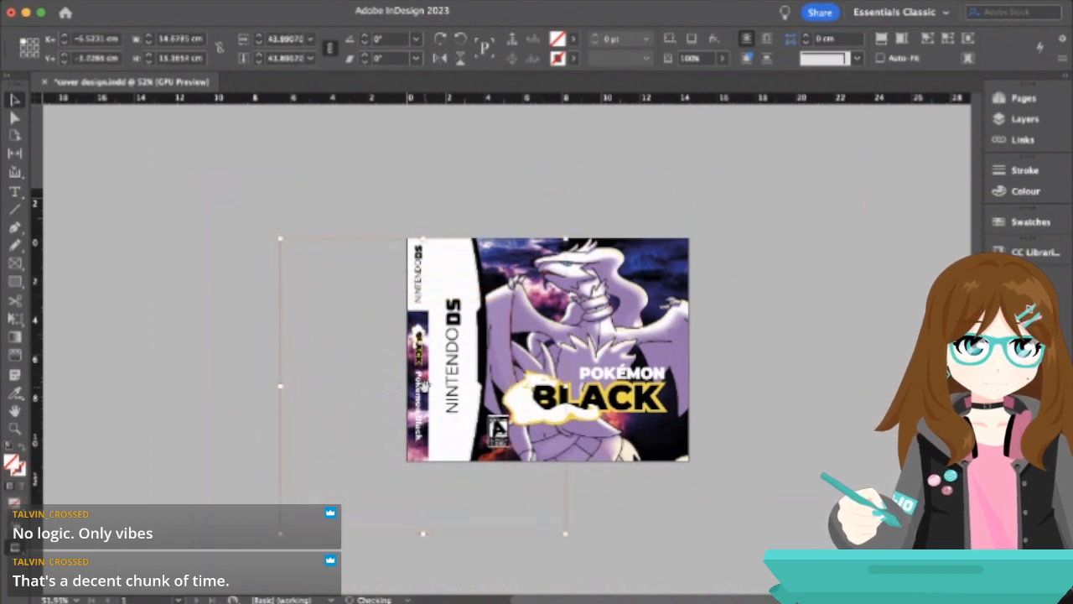
{"action": "key", "text": "super+period"}
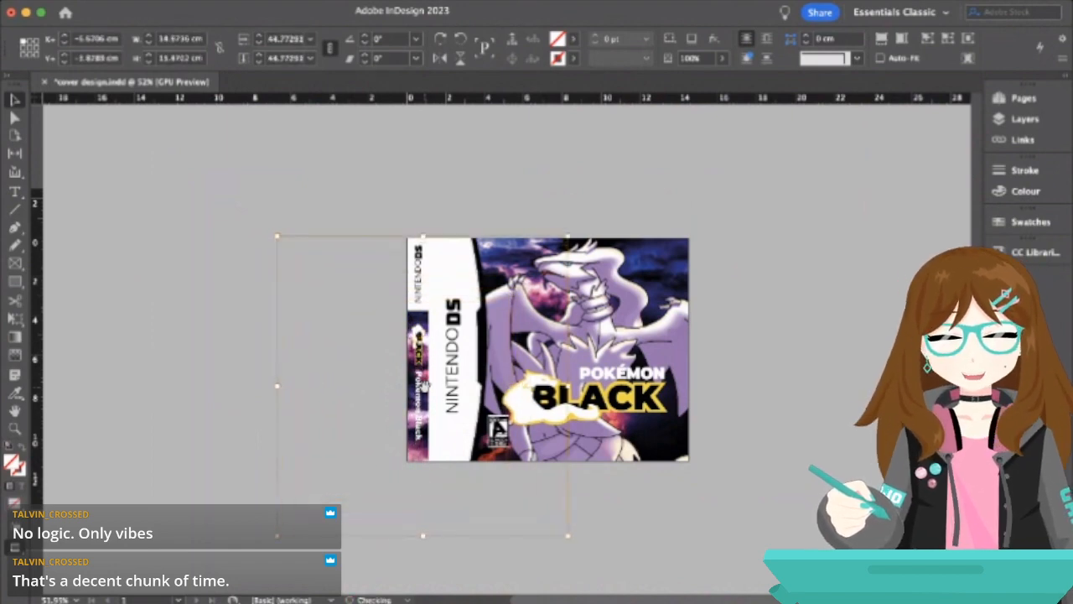
{"action": "key", "text": "super+period"}
{"action": "key", "text": "super+period"}
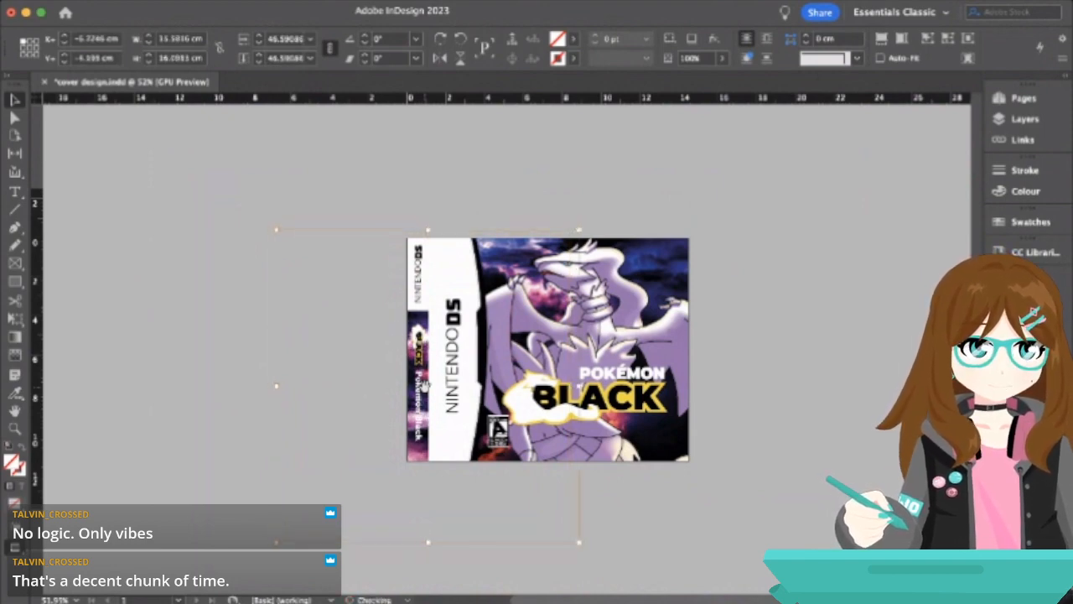
- Shift the sky image right within the spine frame to an X offset of about -4.22 cm, and deselect it
{"action": "key", "text": "shift+Right"}
{"action": "key", "text": "shift+Right"}
{"action": "key", "text": "shift+Right"}
{"action": "key", "text": "shift+Right"}
{"action": "key", "text": "shift+Right"}
{"action": "key", "text": "shift+Right"}
{"action": "key", "text": "shift+Right"}
{"action": "key", "text": "shift+Right"}
{"action": "key", "text": "shift+Right"}
{"action": "key", "text": "shift+Right"}
{"action": "key", "text": "shift+Right"}
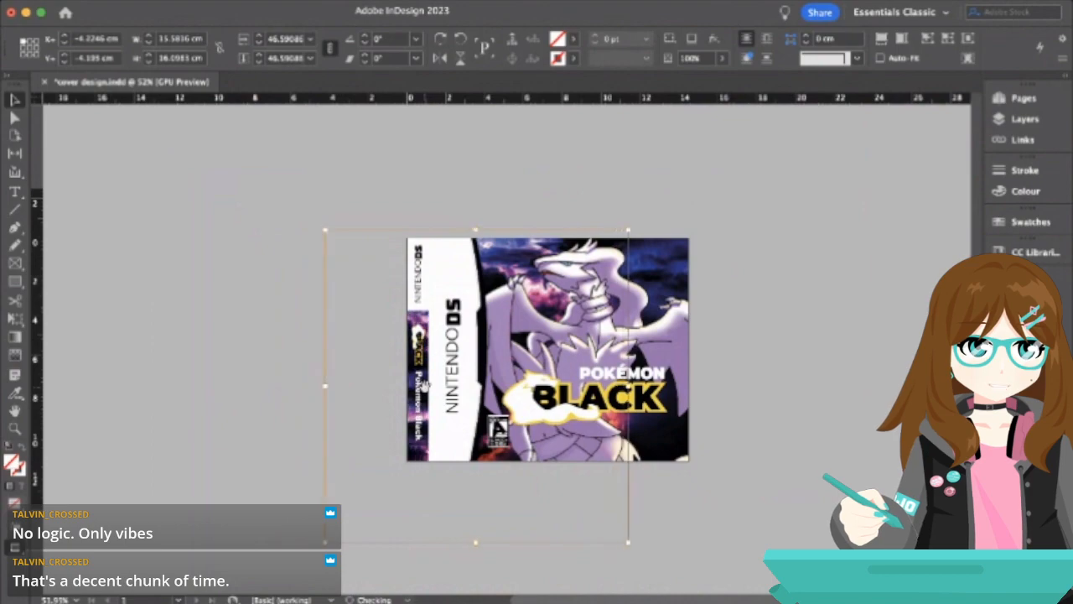
{"action": "left_click", "coordinate": [270, 372]}
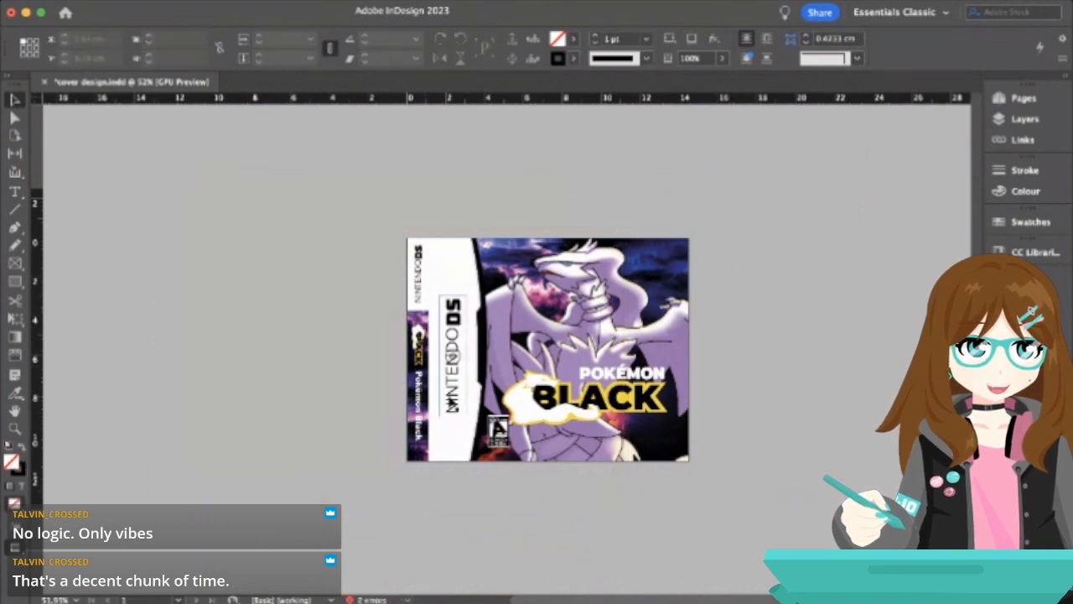
{"action": "scroll", "coordinate": [436, 377], "scroll_direction": "up", "scroll_amount": 5}
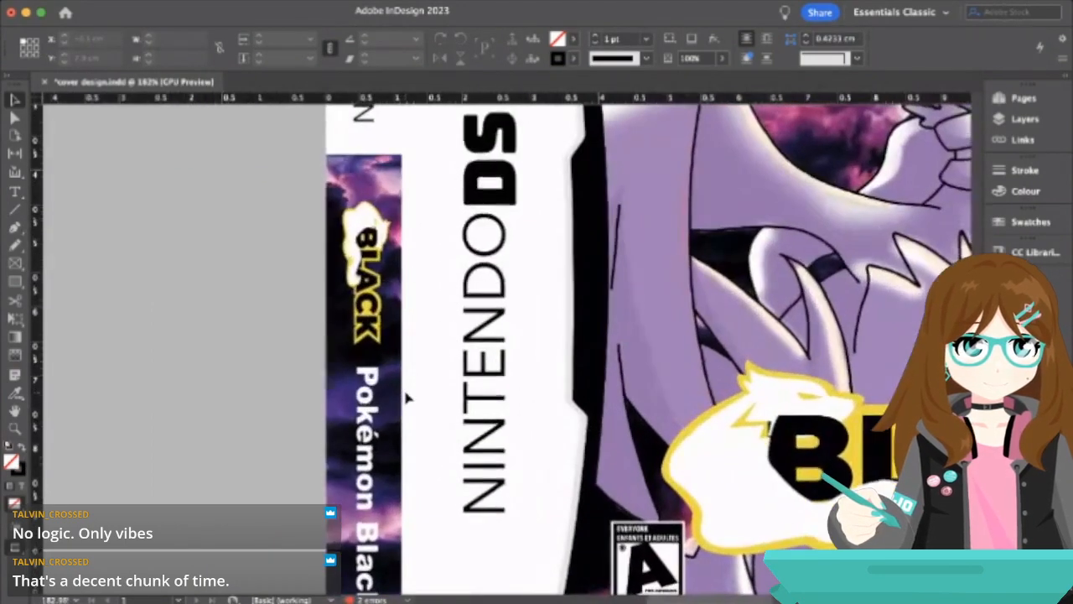
- Turn on the display of guides and frame edges across the cover, leaving nothing selected
{"action": "scroll", "coordinate": [407, 397], "scroll_direction": "down", "scroll_amount": 5}
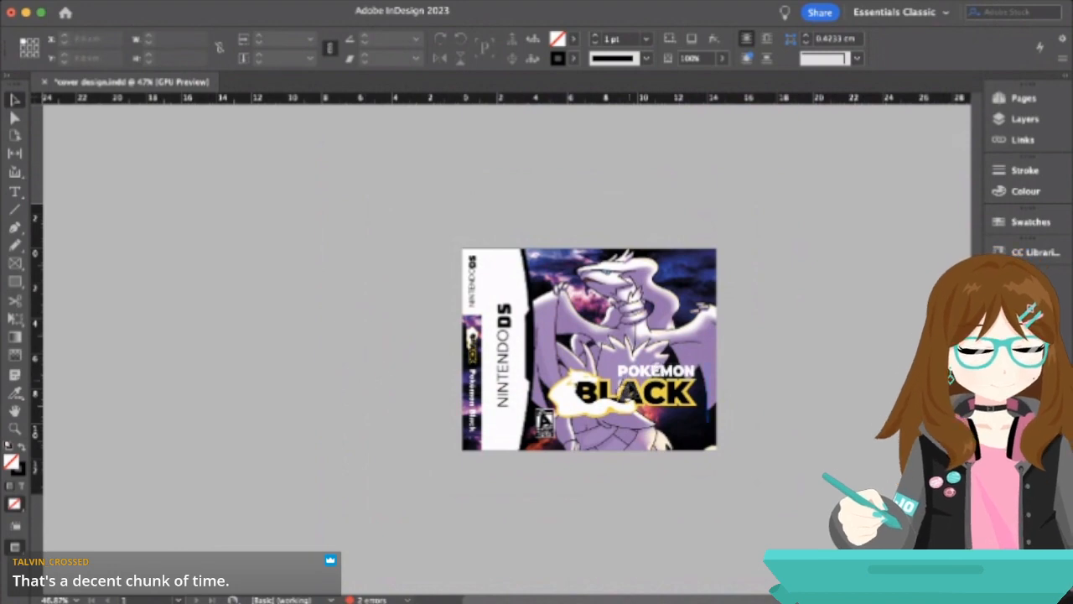
{"action": "left_click", "coordinate": [653, 384]}
{"action": "scroll", "coordinate": [655, 383], "scroll_direction": "up", "scroll_amount": 5}
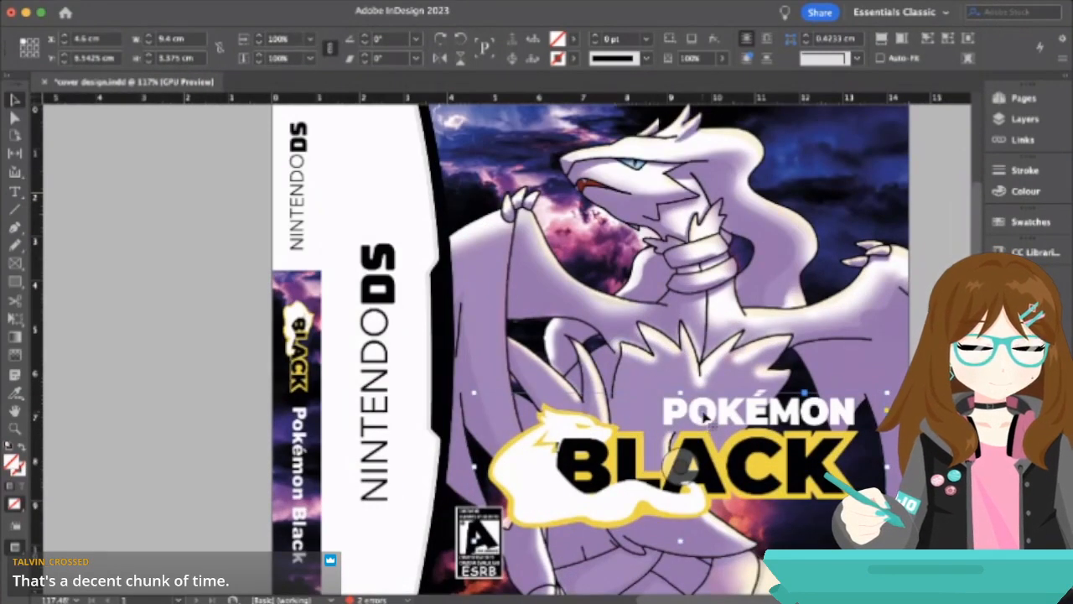
{"action": "key", "text": "w"}
{"action": "key", "text": "super+shift+a"}
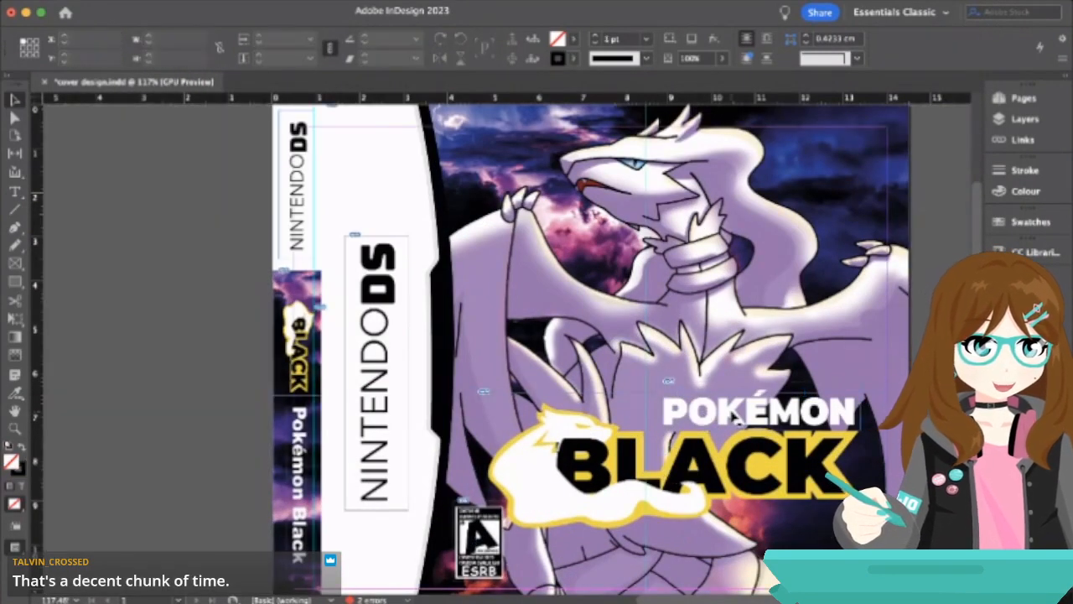
- Nudge the POKÉMON BLACK logo group on the front cover up about 0.25 cm, deselect it and save the document
{"action": "left_click", "coordinate": [735, 417]}
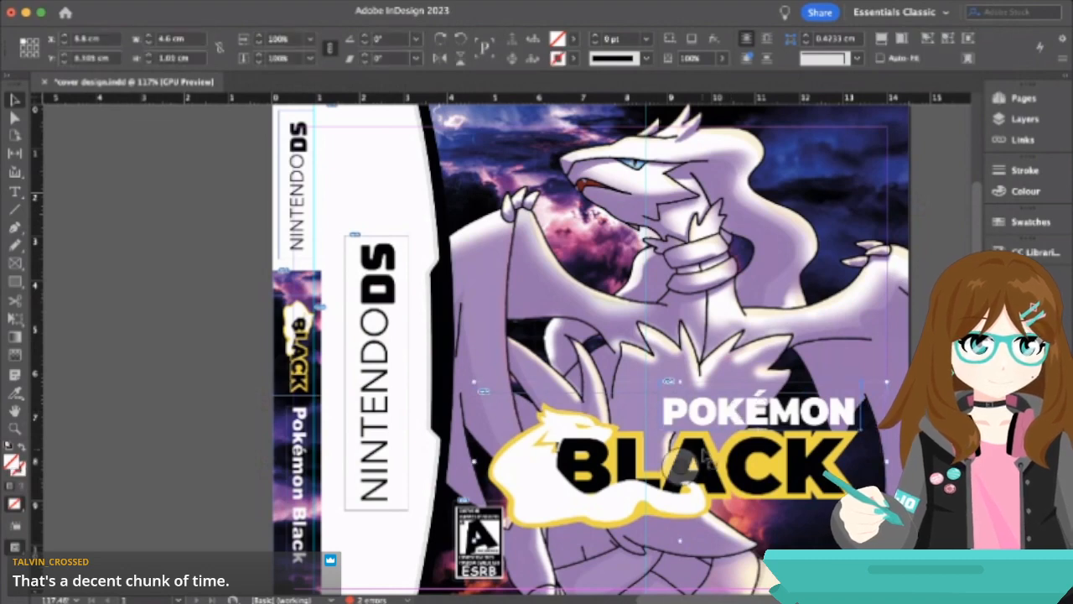
{"action": "key", "text": "Up"}
{"action": "key", "text": "Up"}
{"action": "key", "text": "Up"}
{"action": "key", "text": "Up"}
{"action": "key", "text": "Up"}
{"action": "key", "text": "Up"}
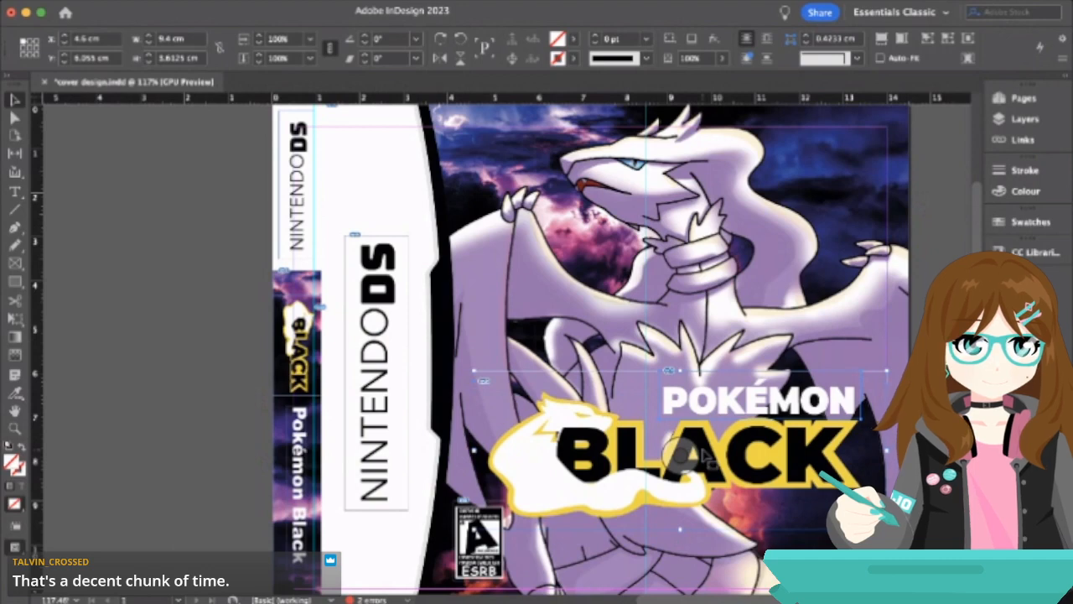
{"action": "left_click", "coordinate": [130, 332]}
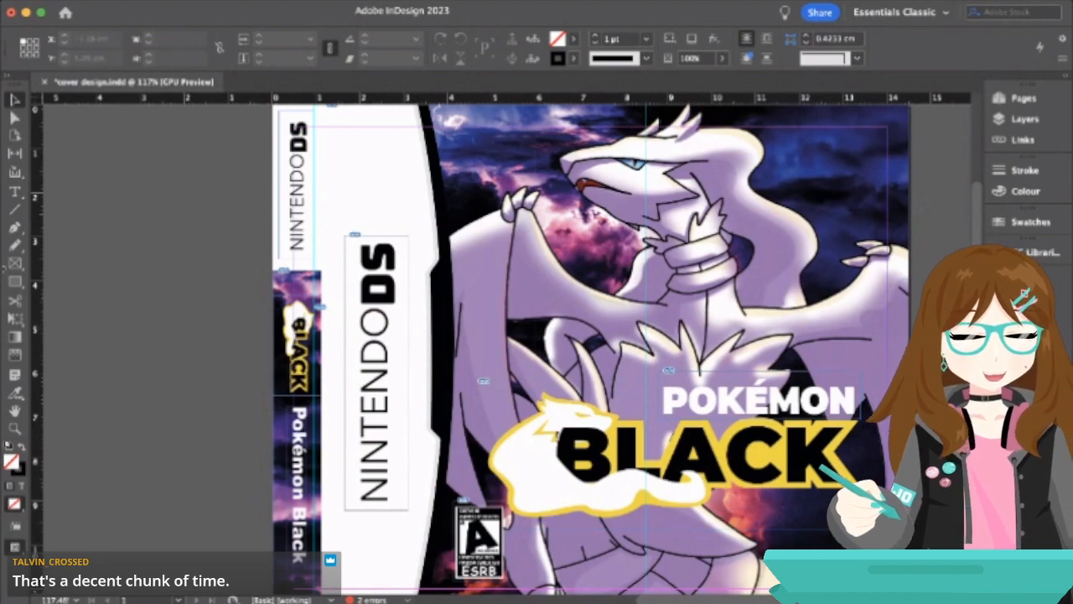
{"action": "scroll", "coordinate": [200, 248], "scroll_direction": "down", "scroll_amount": 8}
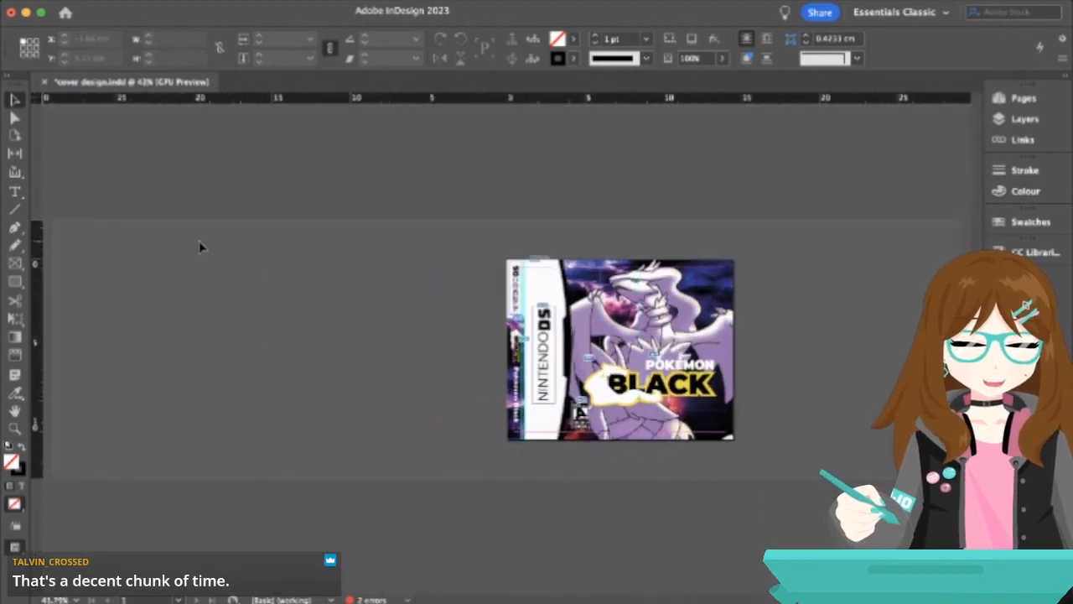
{"action": "key", "text": "super+s"}
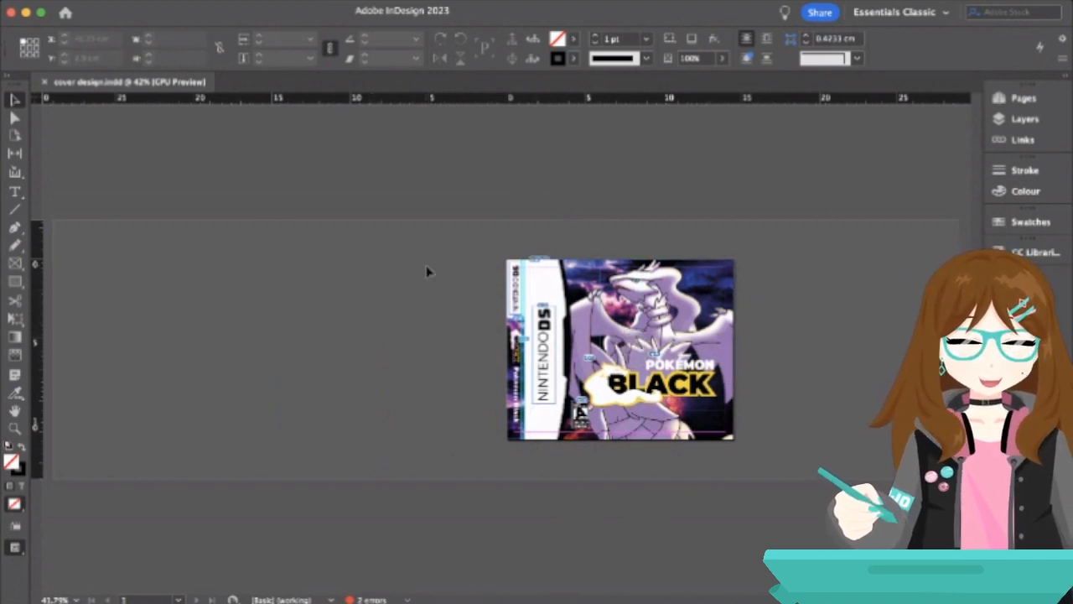
- Examine the spine, the rating label and the lower part of the front cover around the BLACK logo
{"action": "scroll", "coordinate": [550, 307], "scroll_direction": "up", "scroll_amount": 5}
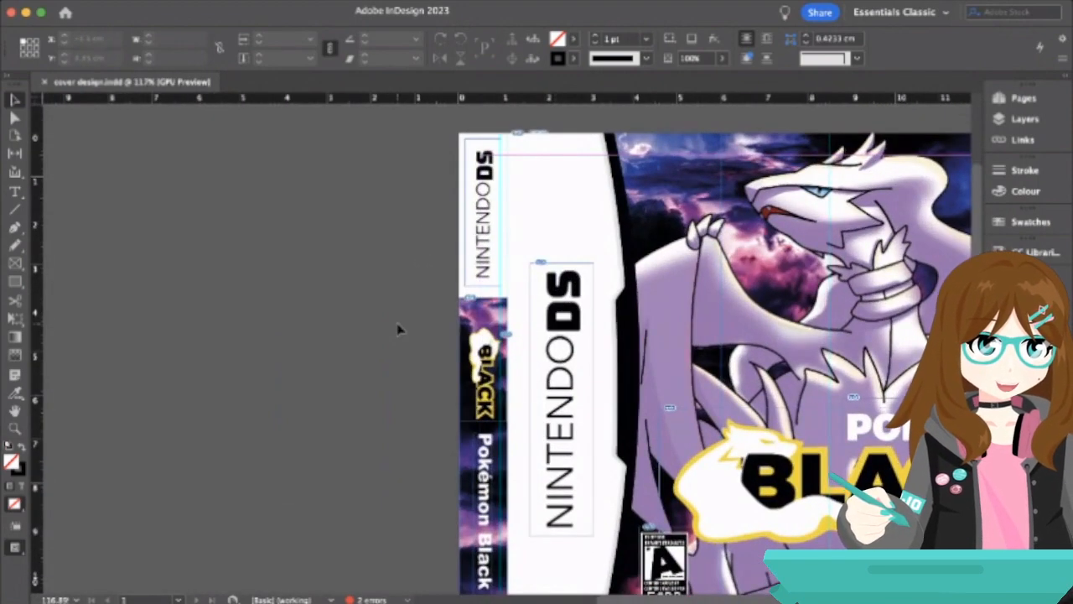
{"action": "scroll", "coordinate": [347, 326], "scroll_direction": "down", "scroll_amount": 4}
{"action": "scroll", "coordinate": [347, 326], "scroll_direction": "right", "scroll_amount": 4}
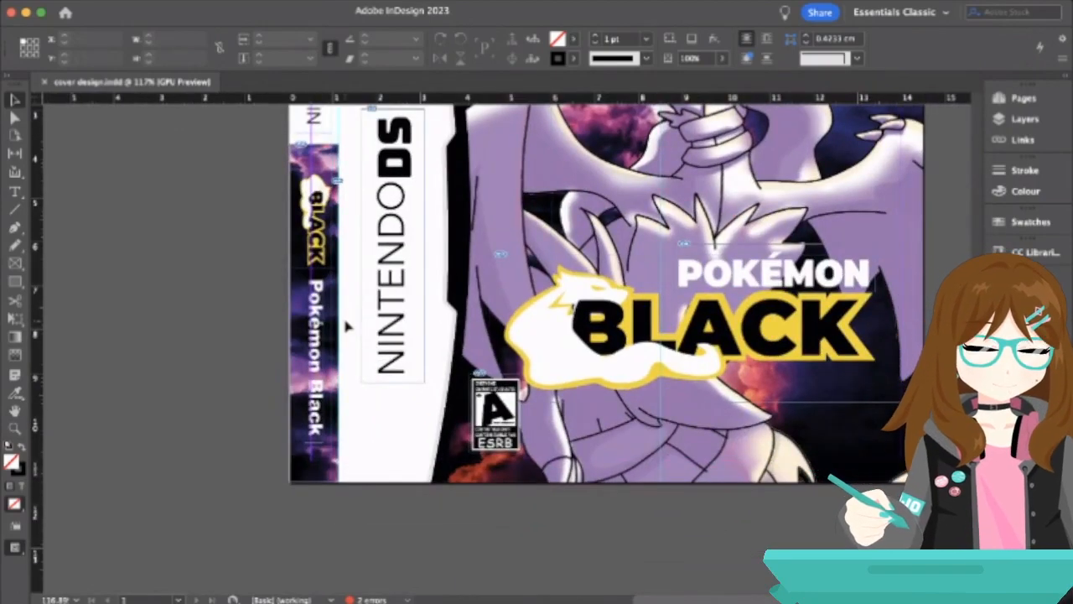
{"action": "scroll", "coordinate": [347, 326], "scroll_direction": "right", "scroll_amount": 5}
{"action": "scroll", "coordinate": [347, 327], "scroll_direction": "up", "scroll_amount": 1}
{"action": "scroll", "coordinate": [346, 326], "scroll_direction": "left", "scroll_amount": 2}
{"action": "scroll", "coordinate": [346, 327], "scroll_direction": "down", "scroll_amount": 1}
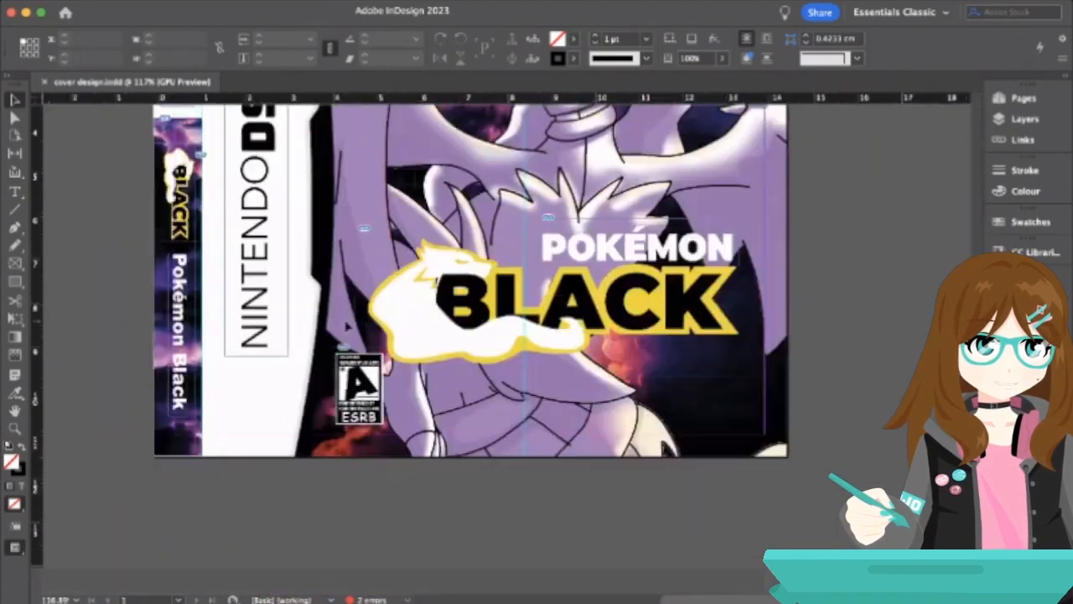
{"action": "scroll", "coordinate": [346, 326], "scroll_direction": "left", "scroll_amount": 1}
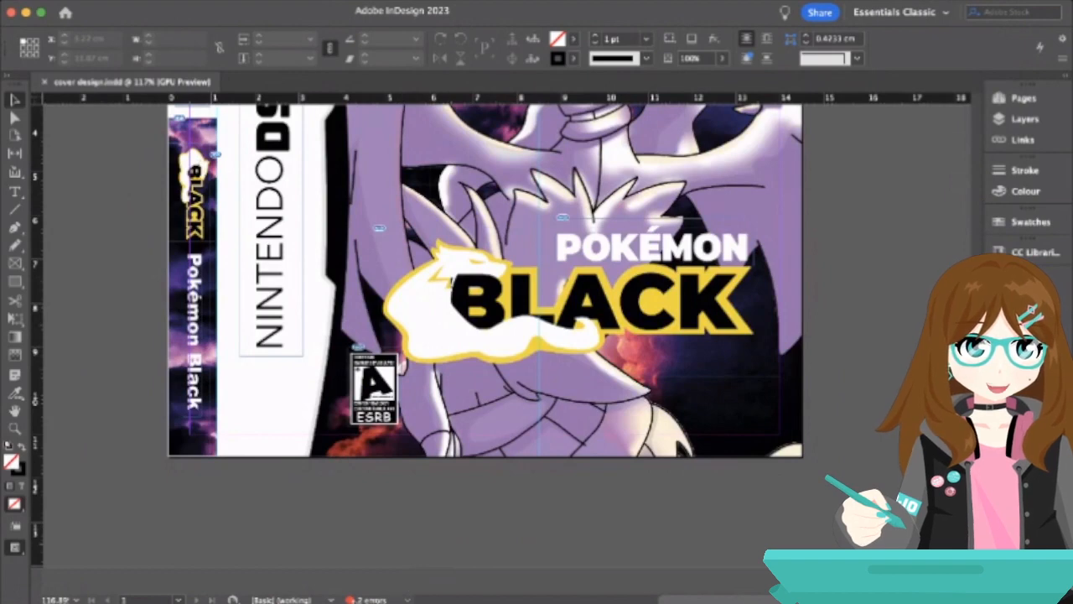
{"action": "key", "text": "super+d"}
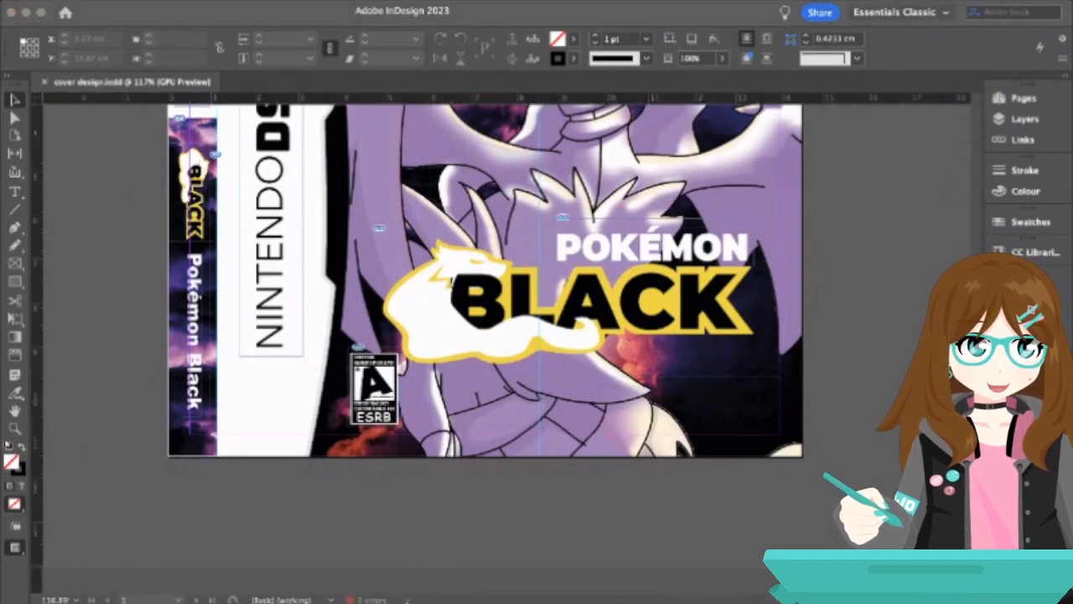
{"action": "left_click", "coordinate": [267, 489]}
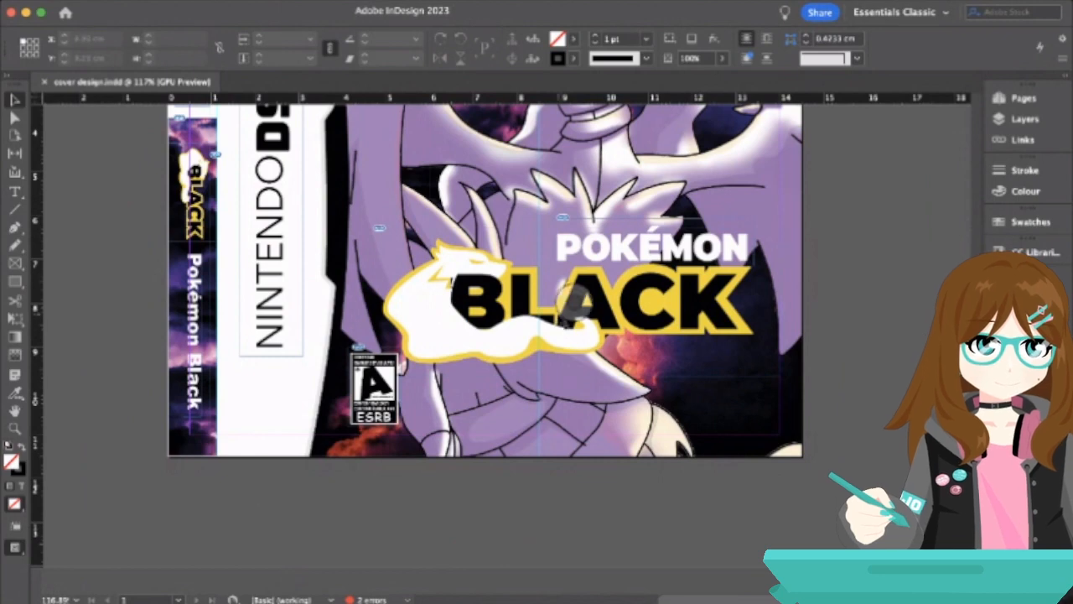
{"action": "left_click", "coordinate": [529, 316]}
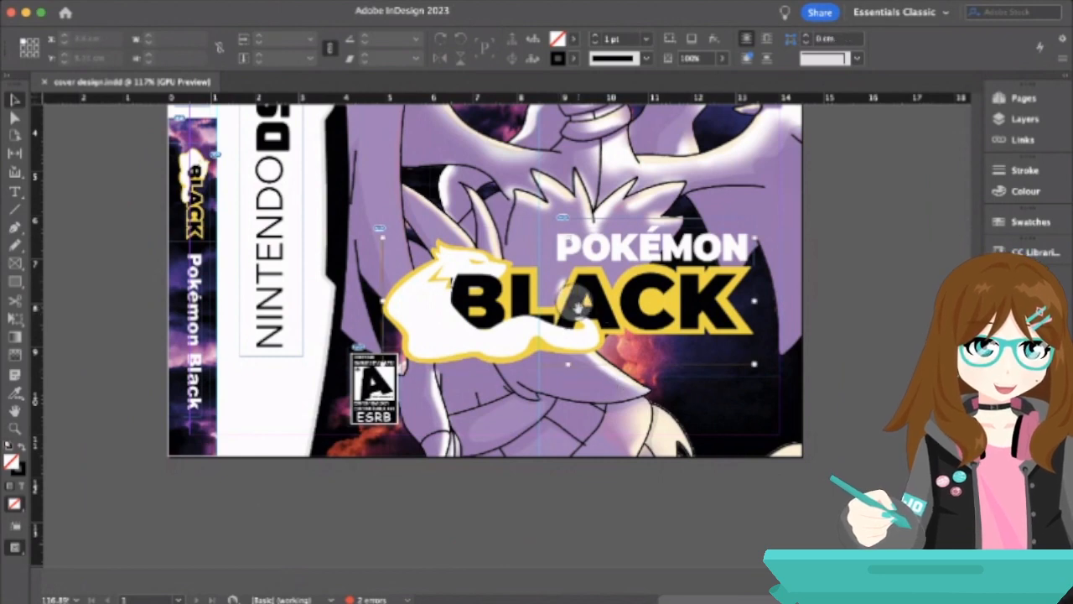
{"action": "left_click", "coordinate": [854, 332]}
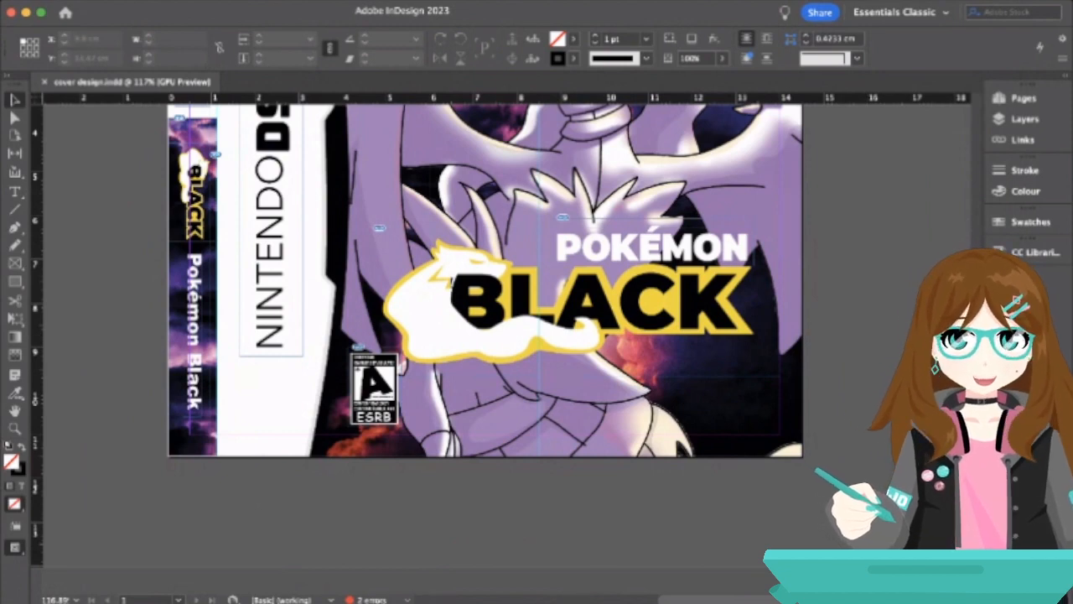
- Select everything on the cover and switch to the preview display without guides
{"action": "scroll", "coordinate": [251, 444], "scroll_direction": "up", "scroll_amount": 3}
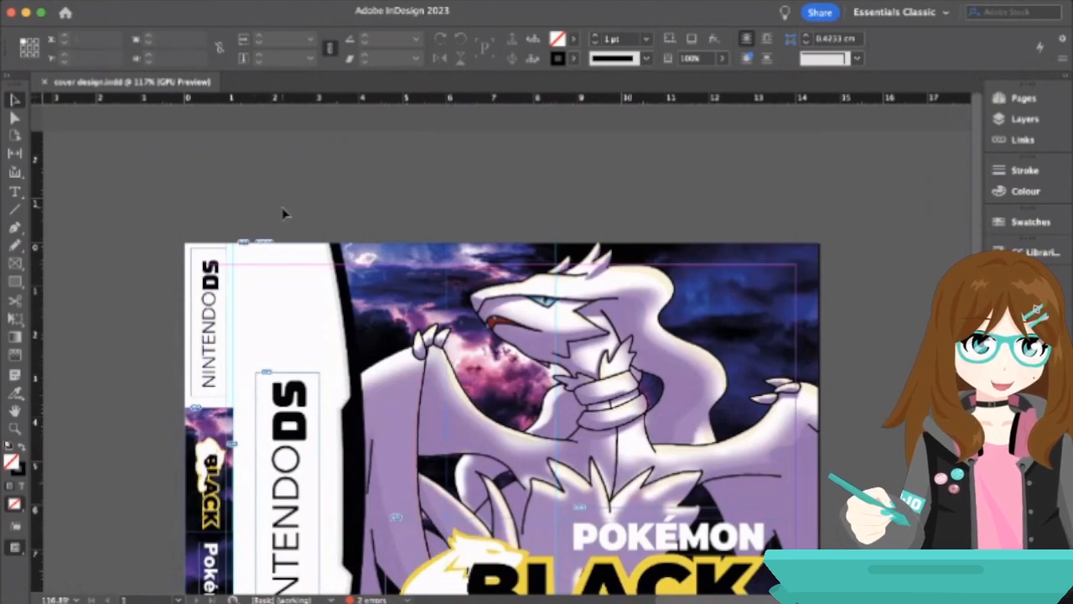
{"action": "scroll", "coordinate": [518, 309], "scroll_direction": "up", "scroll_amount": 10}
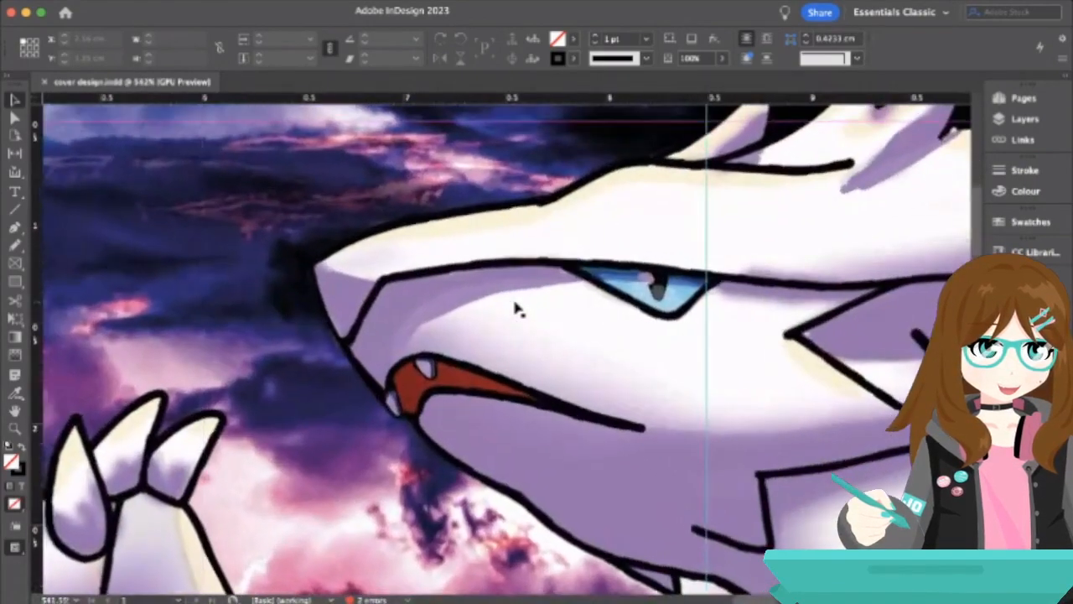
{"action": "scroll", "coordinate": [518, 310], "scroll_direction": "down", "scroll_amount": 10}
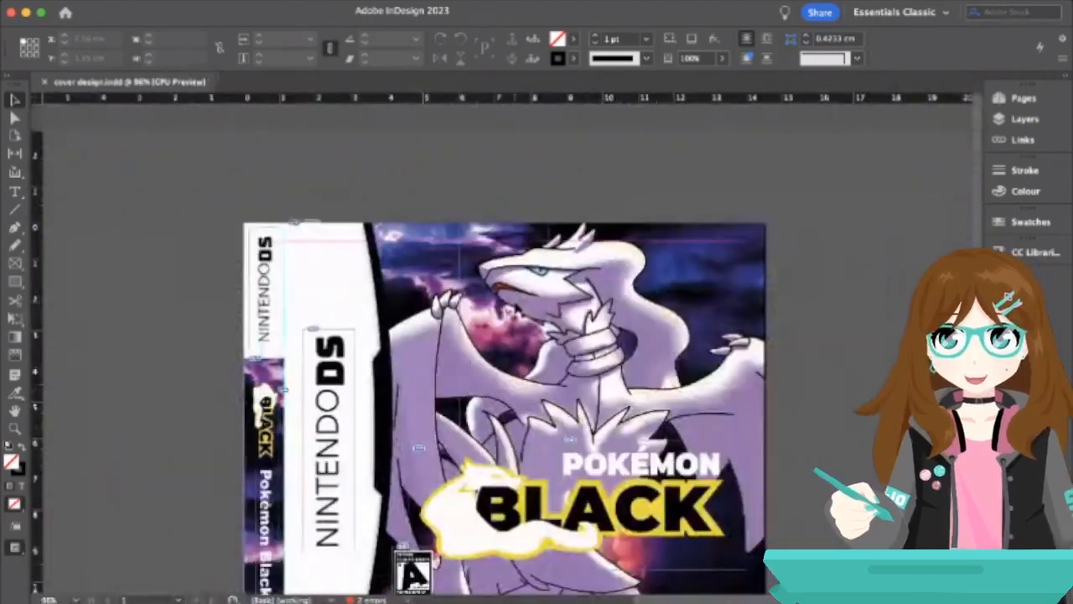
{"action": "scroll", "coordinate": [811, 233], "scroll_direction": "down", "scroll_amount": 4}
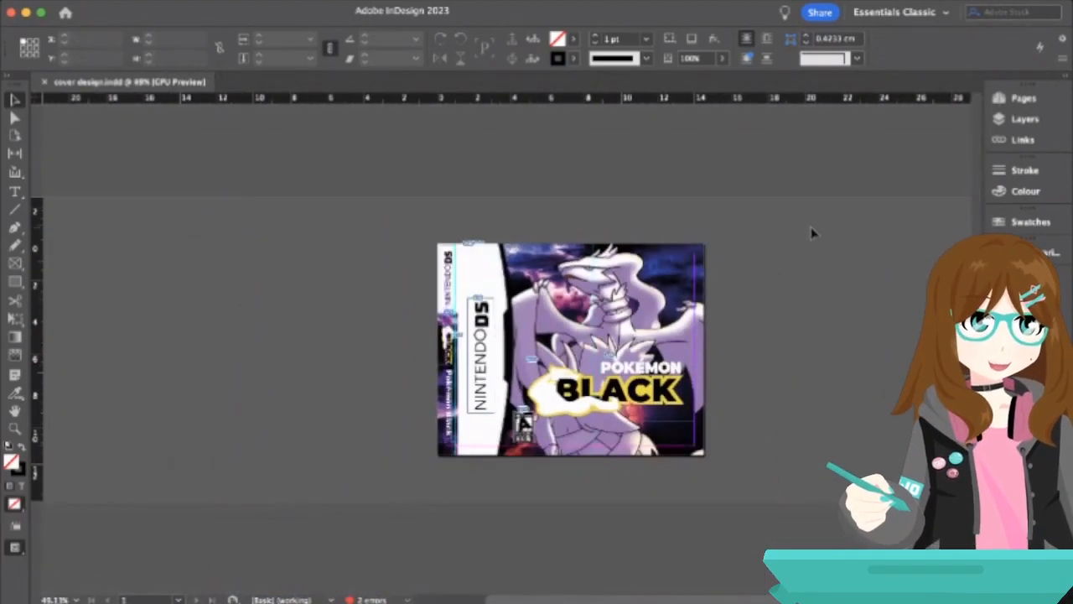
{"action": "key", "text": "ctrl+a"}
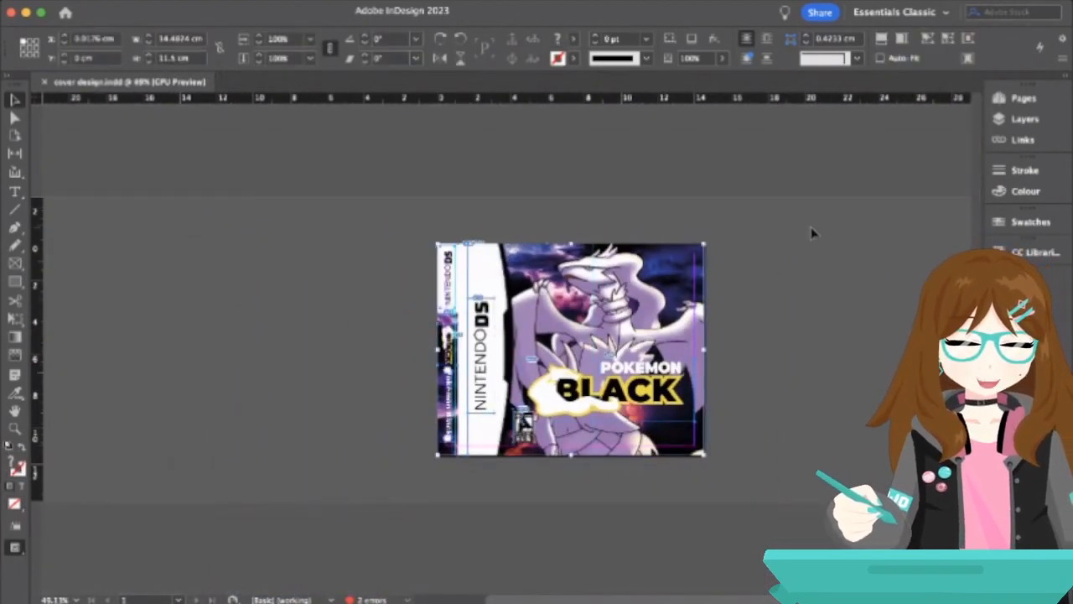
{"action": "key", "text": "w"}
{"action": "scroll", "coordinate": [612, 326], "scroll_direction": "up", "scroll_amount": 6}
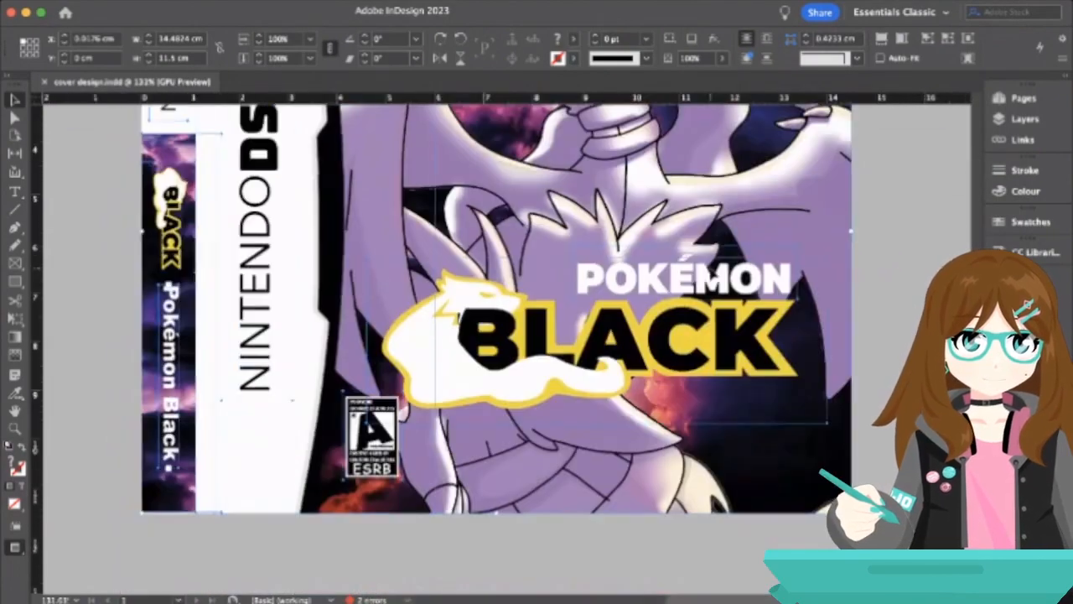
{"action": "scroll", "coordinate": [710, 279], "scroll_direction": "up", "scroll_amount": 3}
{"action": "scroll", "coordinate": [711, 279], "scroll_direction": "right", "scroll_amount": 1}
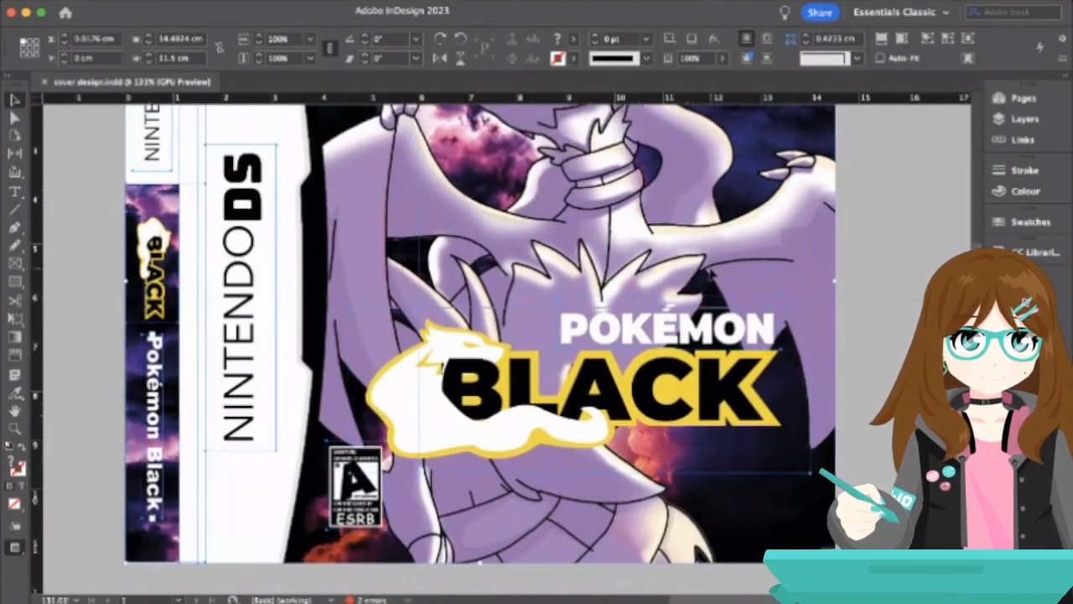
{"action": "scroll", "coordinate": [711, 274], "scroll_direction": "down", "scroll_amount": 2}
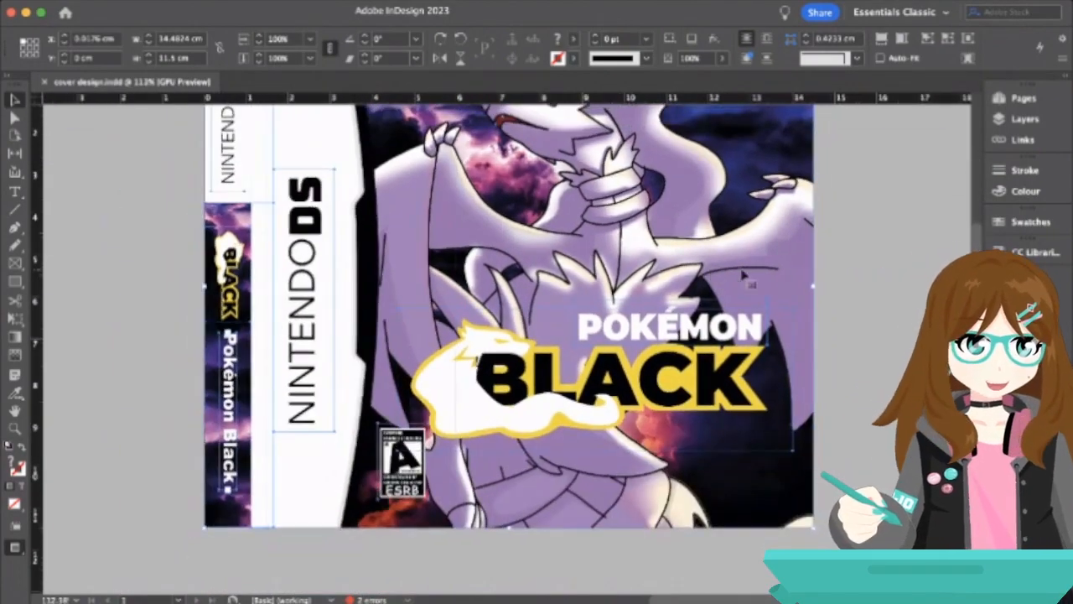
{"action": "scroll", "coordinate": [878, 296], "scroll_direction": "up", "scroll_amount": 3}
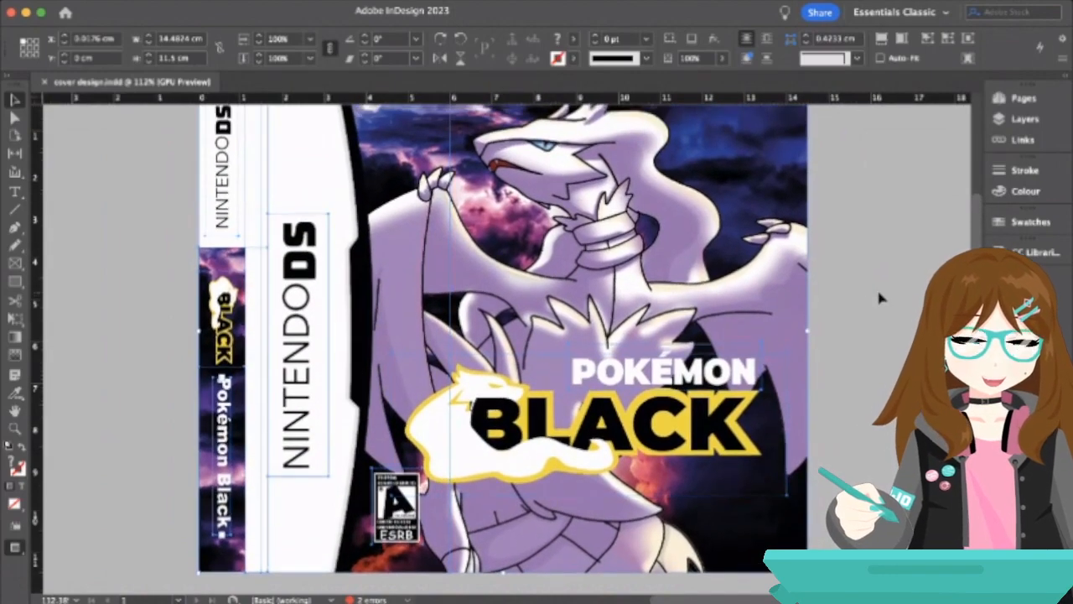
{"action": "scroll", "coordinate": [879, 298], "scroll_direction": "down", "scroll_amount": 1}
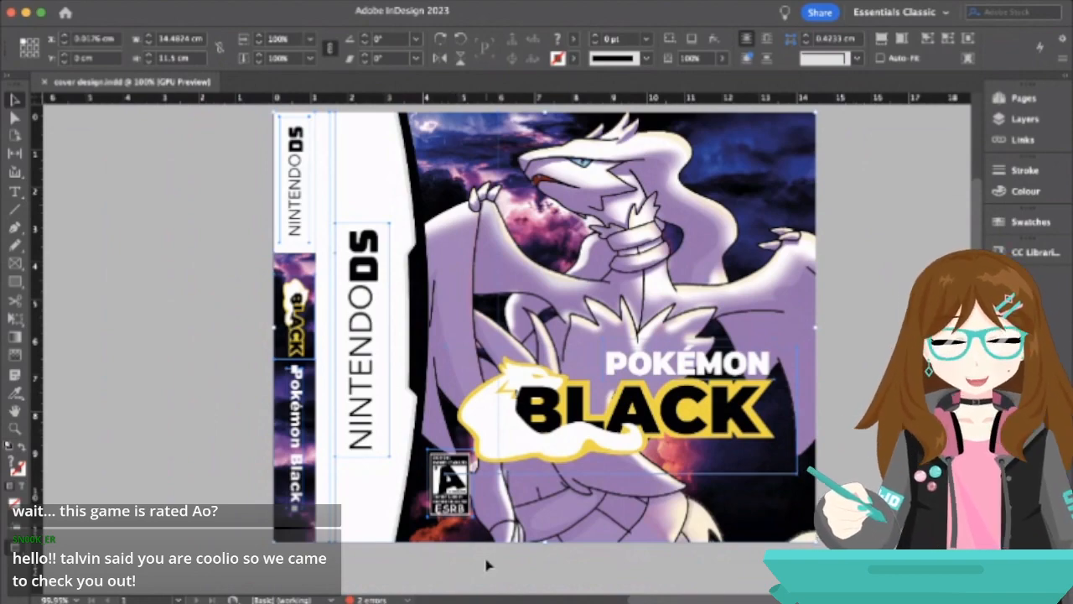
- Examine the wording and placement of the ESRB rating label on the front cover, and deselect everything
{"action": "scroll", "coordinate": [486, 565], "scroll_direction": "up", "scroll_amount": 2}
{"action": "scroll", "coordinate": [486, 565], "scroll_direction": "up", "scroll_amount": 2}
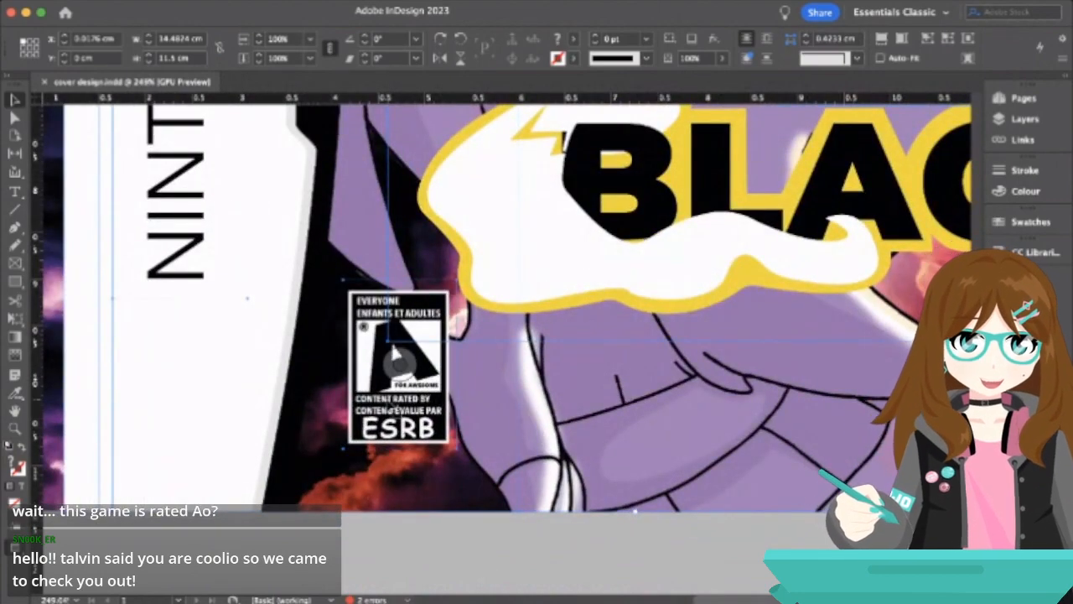
{"action": "scroll", "coordinate": [391, 394], "scroll_direction": "up", "scroll_amount": 2}
{"action": "scroll", "coordinate": [391, 404], "scroll_direction": "up", "scroll_amount": 2}
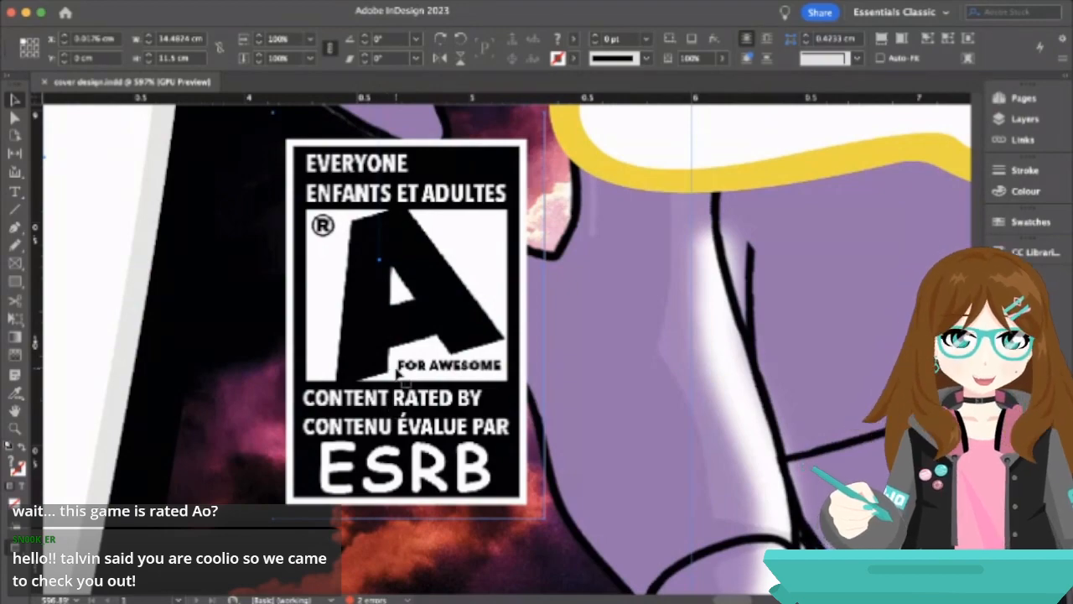
{"action": "scroll", "coordinate": [427, 377], "scroll_direction": "up", "scroll_amount": 2}
{"action": "scroll", "coordinate": [424, 373], "scroll_direction": "down", "scroll_amount": 3}
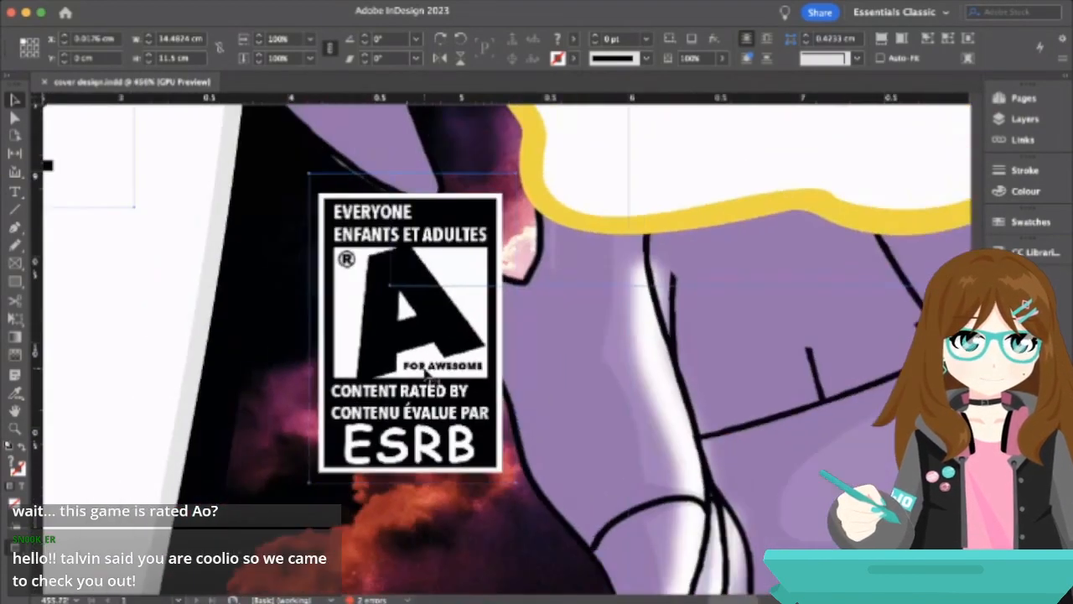
{"action": "scroll", "coordinate": [424, 372], "scroll_direction": "down", "scroll_amount": 3}
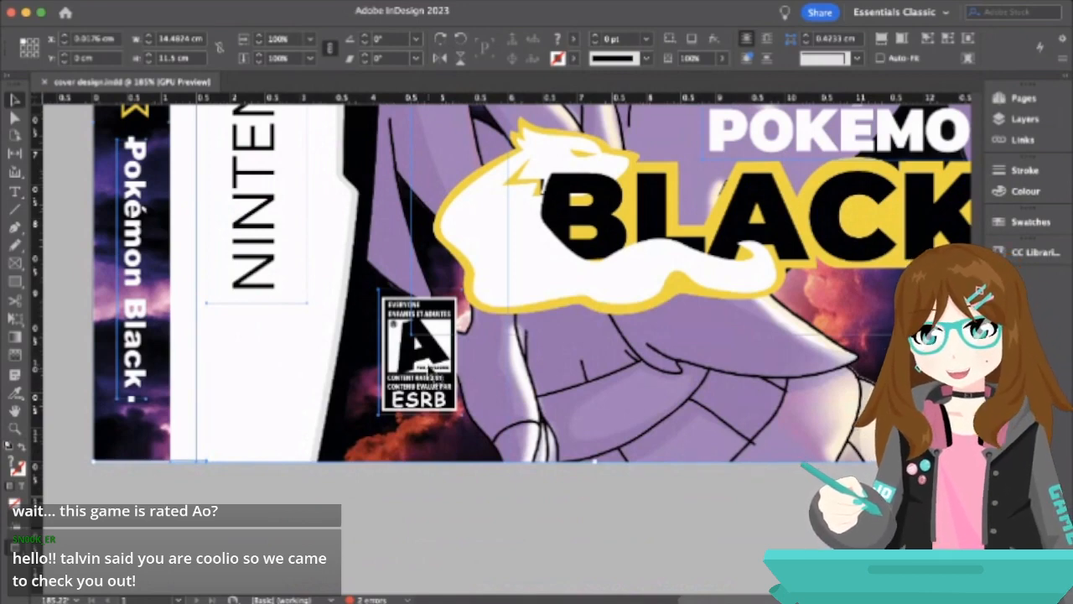
{"action": "scroll", "coordinate": [420, 360], "scroll_direction": "up", "scroll_amount": 4}
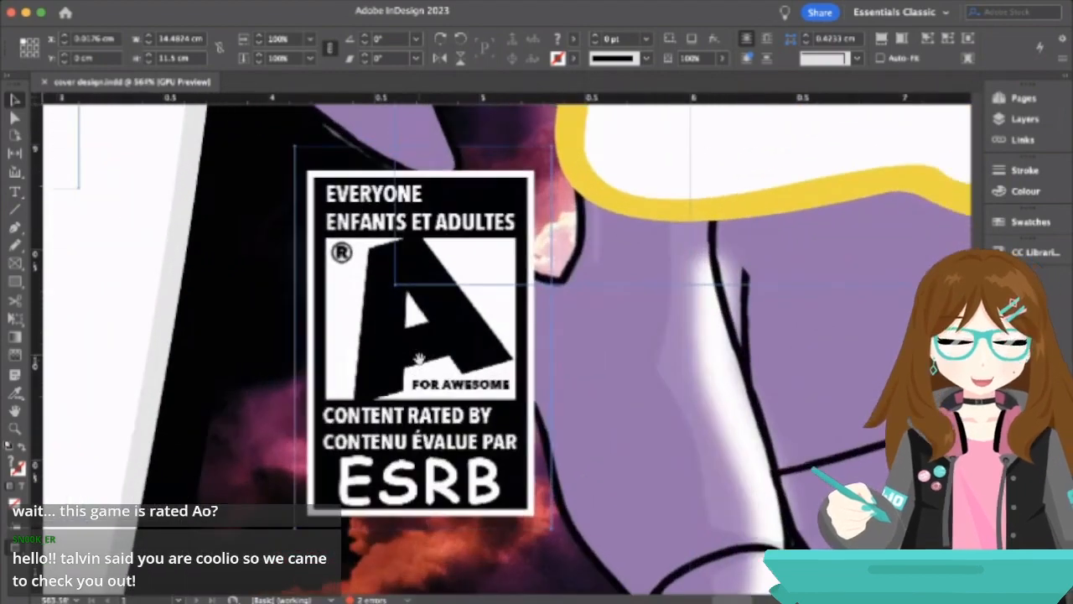
{"action": "scroll", "coordinate": [419, 359], "scroll_direction": "down", "scroll_amount": 4}
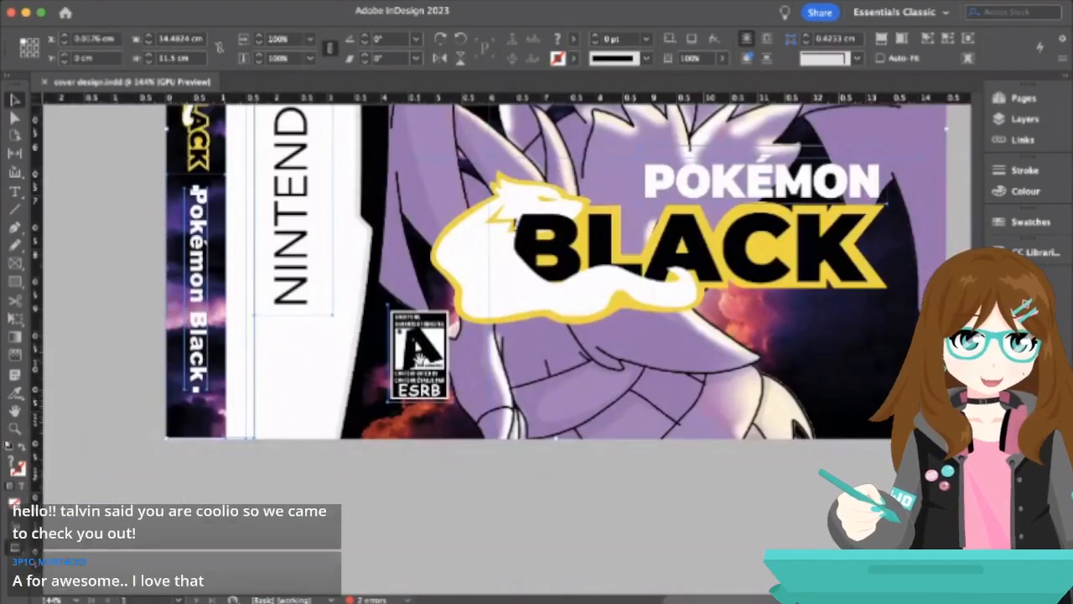
{"action": "scroll", "coordinate": [419, 359], "scroll_direction": "down", "scroll_amount": 2}
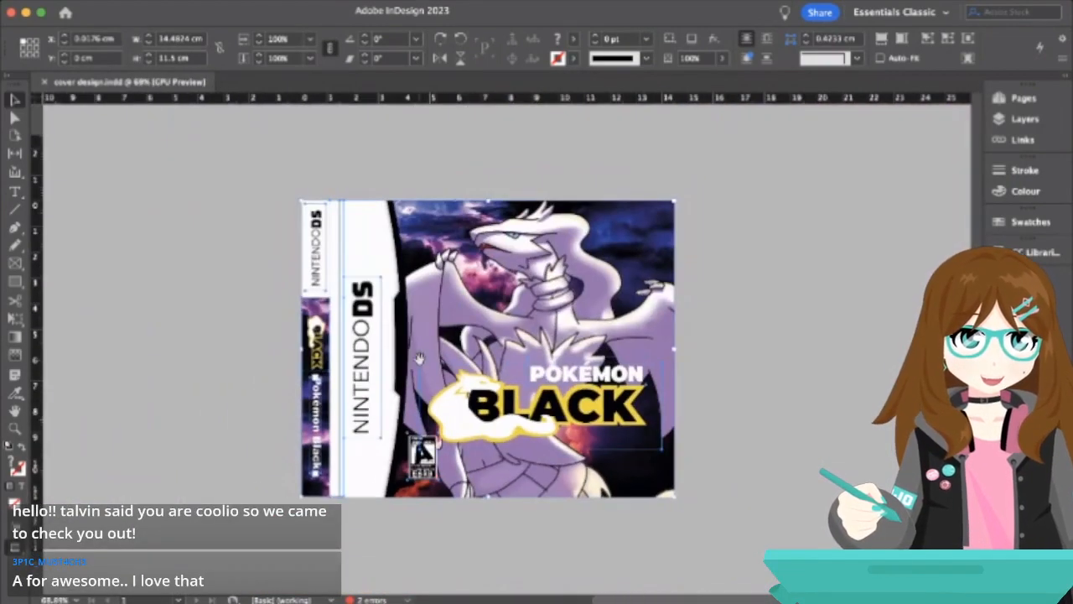
{"action": "left_click", "coordinate": [213, 216]}
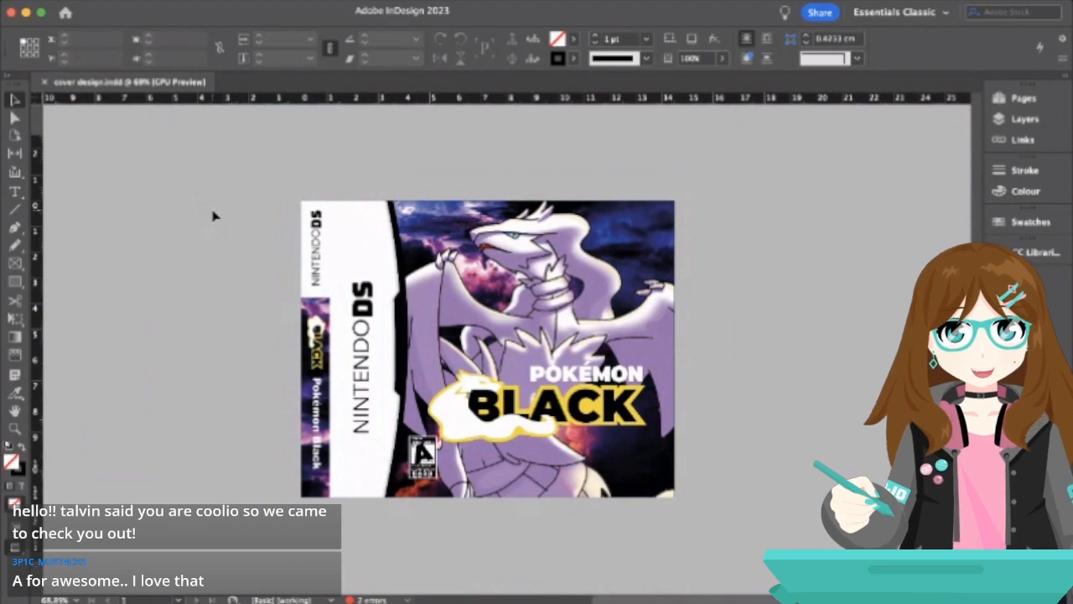
{"action": "scroll", "coordinate": [429, 461], "scroll_direction": "up", "scroll_amount": 3}
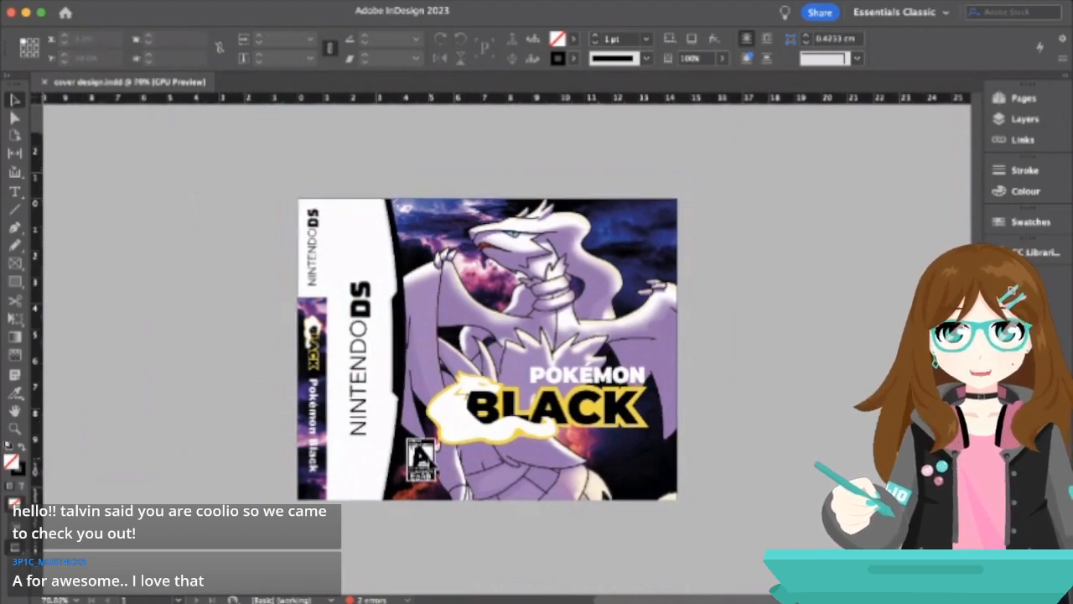
- Examine the ESRB rating label's lettering and edges up close, from its bottom line to its heading, and return to the whole cover
{"action": "scroll", "coordinate": [430, 461], "scroll_direction": "up", "scroll_amount": 2}
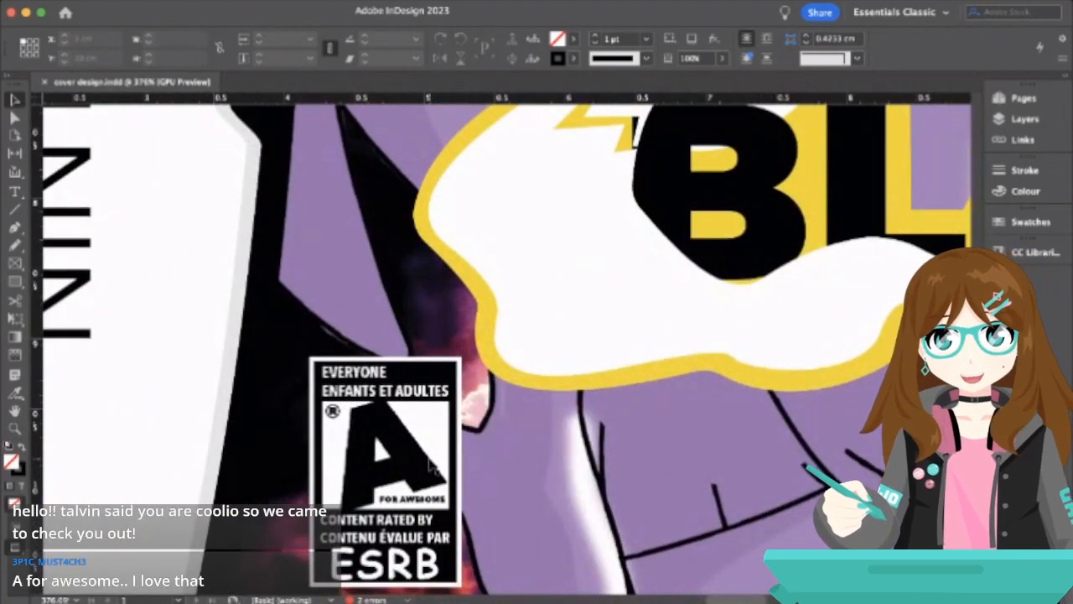
{"action": "left_click", "coordinate": [386, 466]}
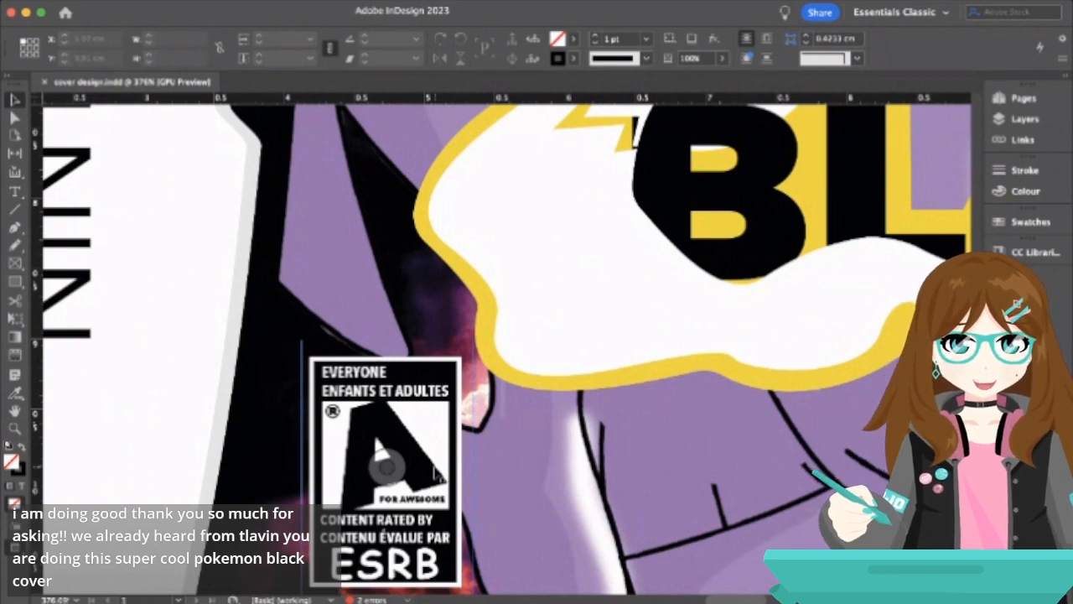
{"action": "scroll", "coordinate": [436, 472], "scroll_direction": "down", "scroll_amount": 10}
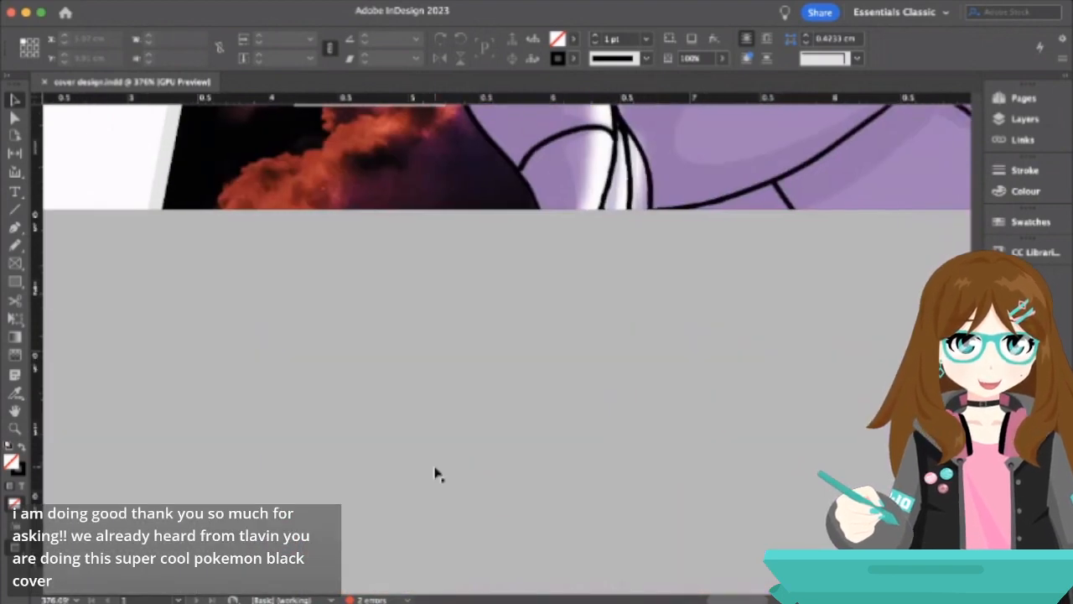
{"action": "scroll", "coordinate": [436, 472], "scroll_direction": "up", "scroll_amount": 5}
{"action": "left_click", "coordinate": [168, 265]}
{"action": "scroll", "coordinate": [381, 326], "scroll_direction": "up", "scroll_amount": 6}
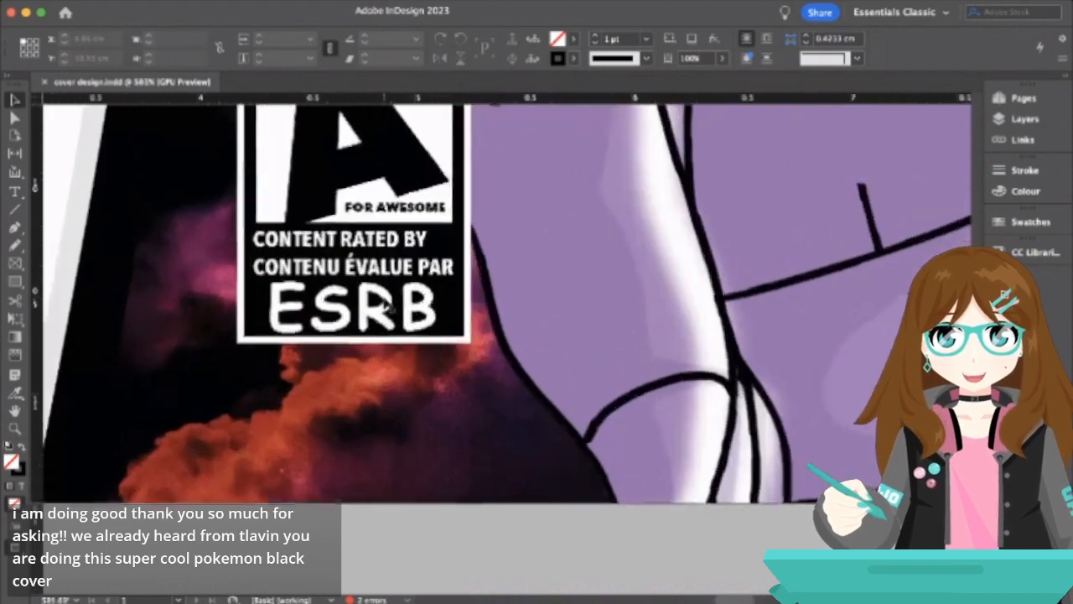
{"action": "scroll", "coordinate": [386, 305], "scroll_direction": "up", "scroll_amount": 1}
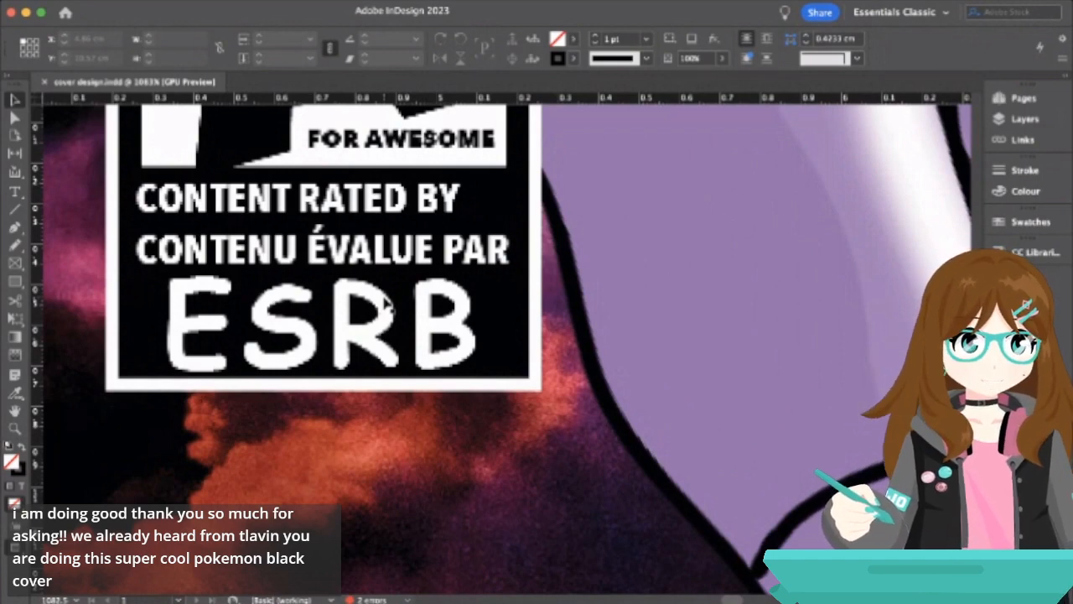
{"action": "scroll", "coordinate": [385, 306], "scroll_direction": "up", "scroll_amount": 5}
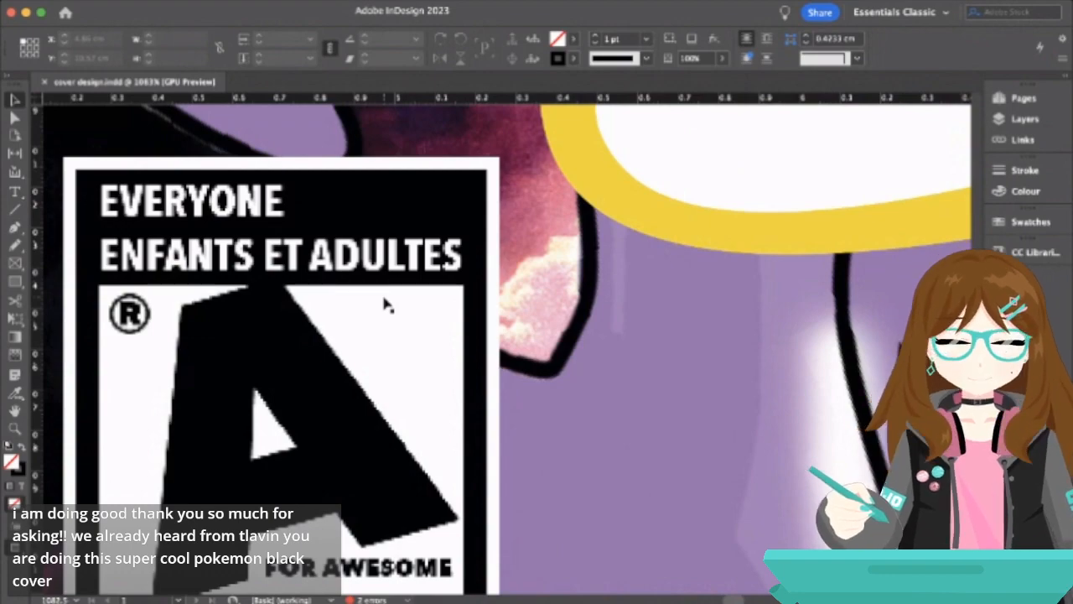
{"action": "scroll", "coordinate": [386, 306], "scroll_direction": "down", "scroll_amount": 10}
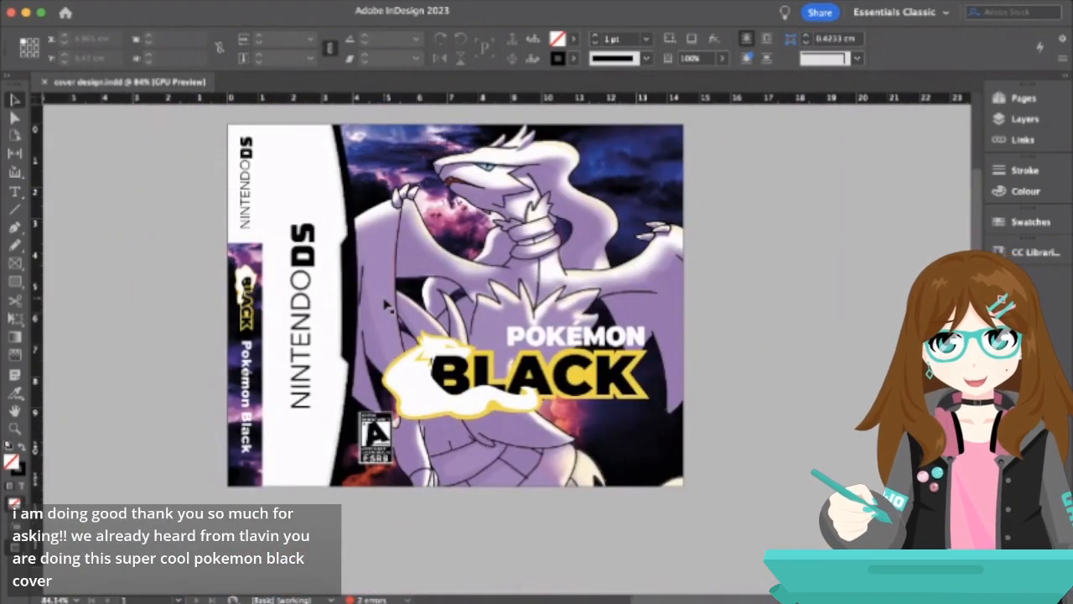
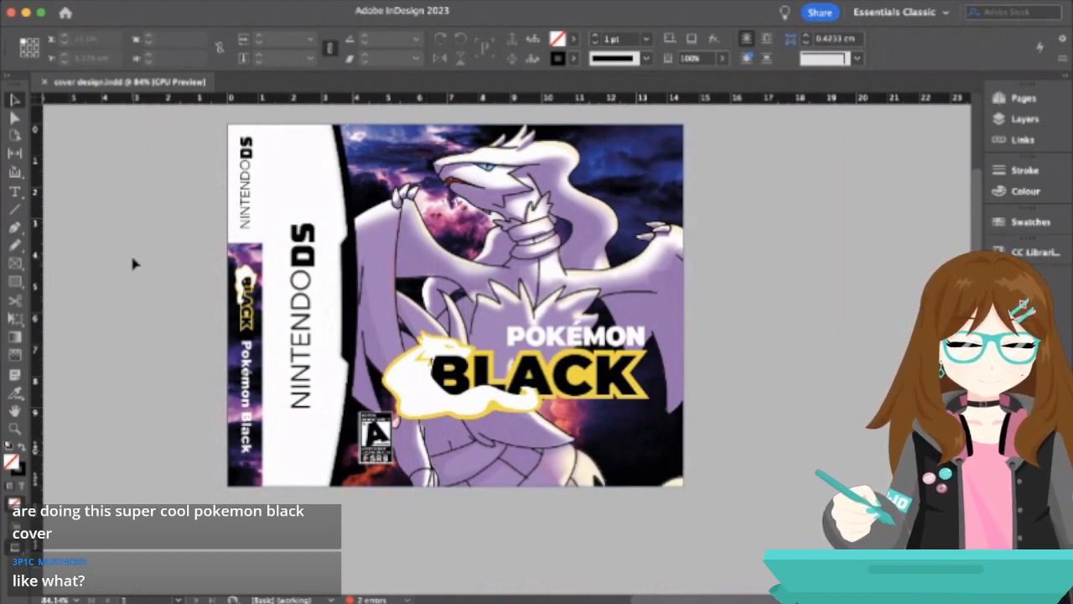
- Leave the preview display and add a text frame about 6 × 3.9 cm on the pasteboard beside the cover, reading "Pokémon company"
{"action": "key", "text": "w"}
{"action": "left_click", "coordinate": [16, 193]}
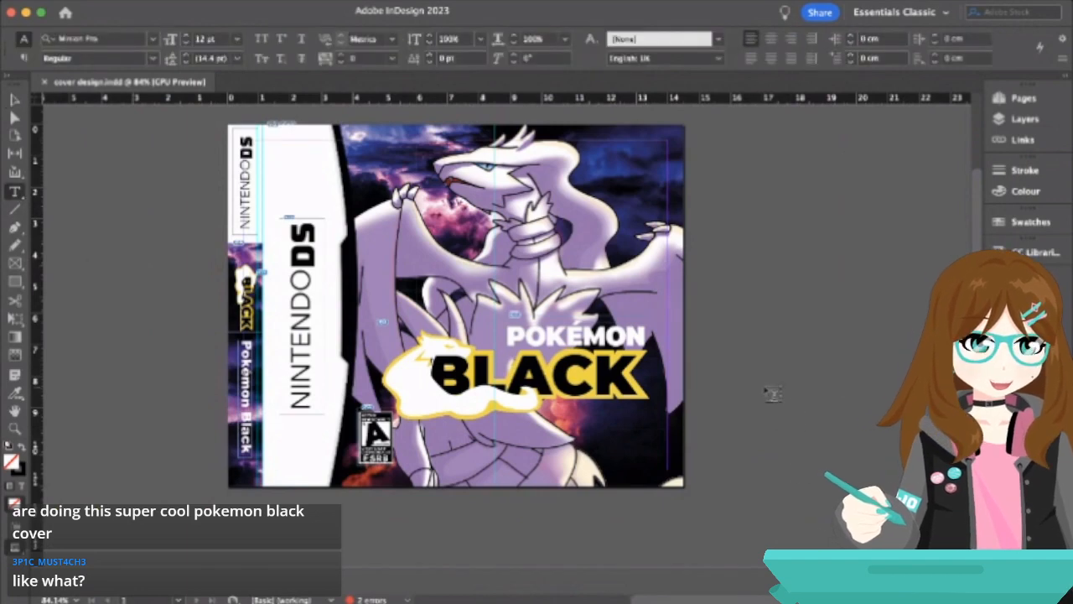
{"action": "left_click_drag", "start_coordinate": [737, 346], "coordinate": [944, 467]}
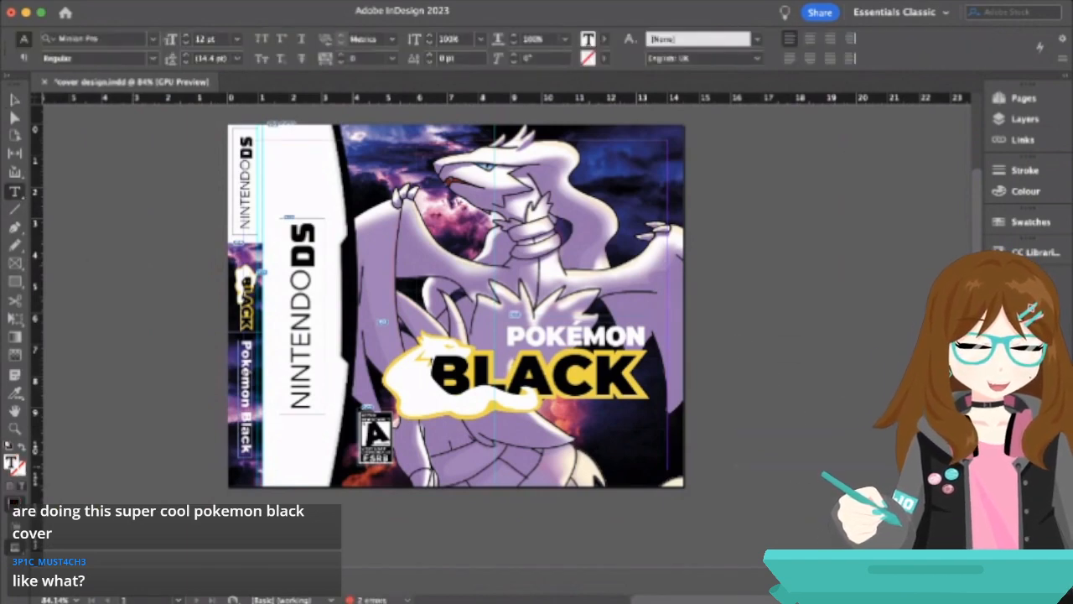
{"action": "type", "text": "Pok"}
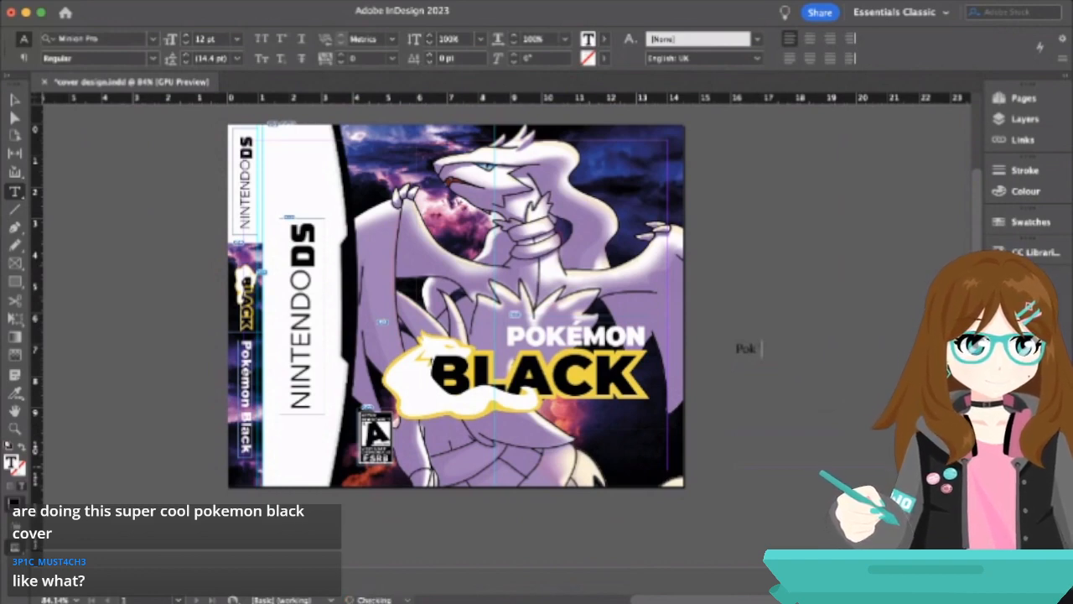
{"action": "type", "text": "é"}
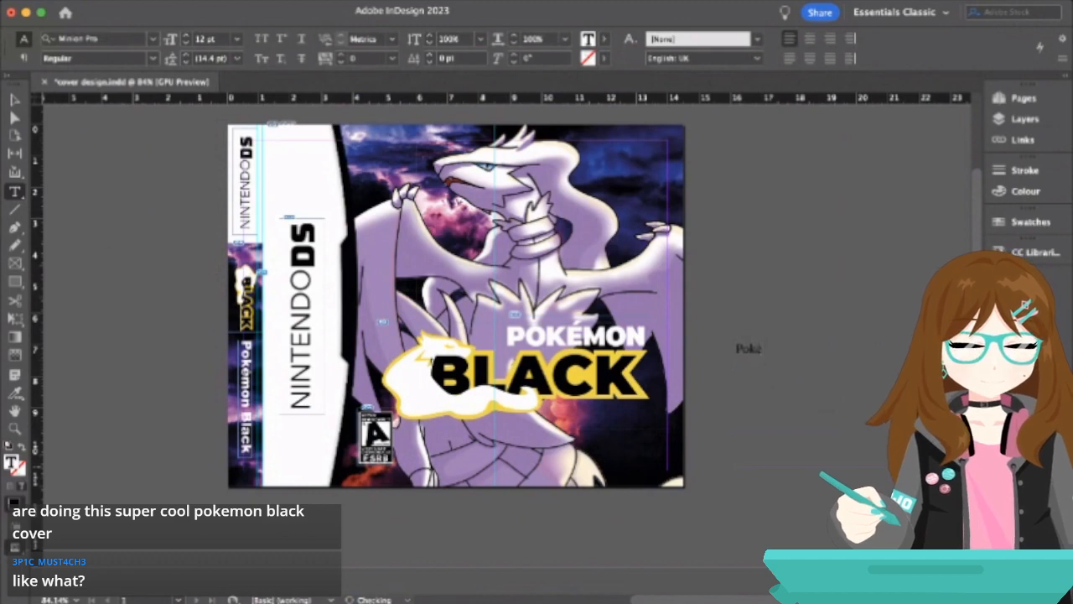
{"action": "type", "text": "mon com"}
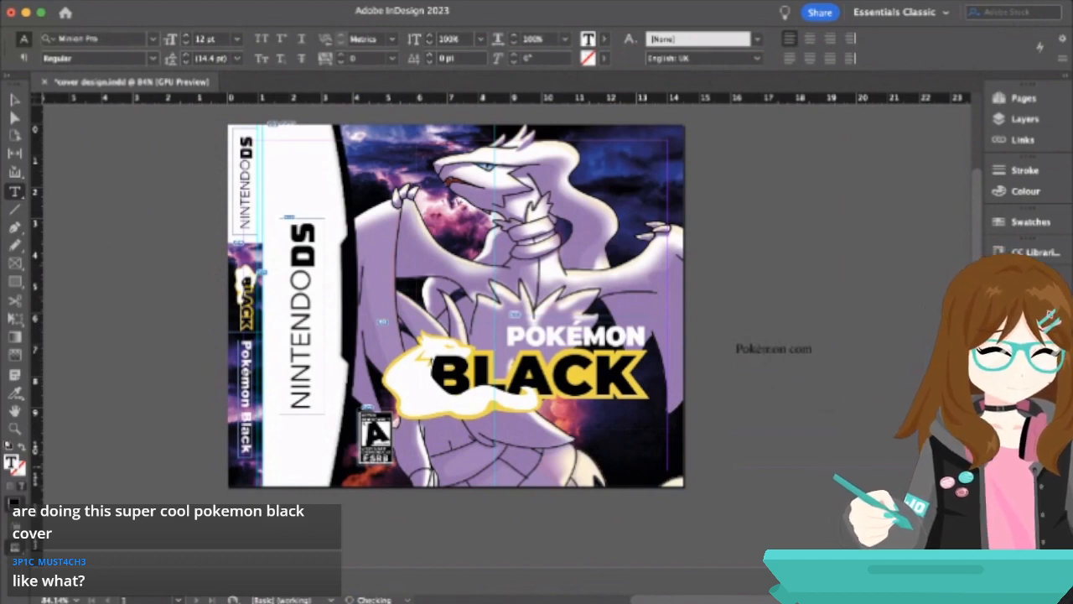
{"action": "type", "text": "pany"}
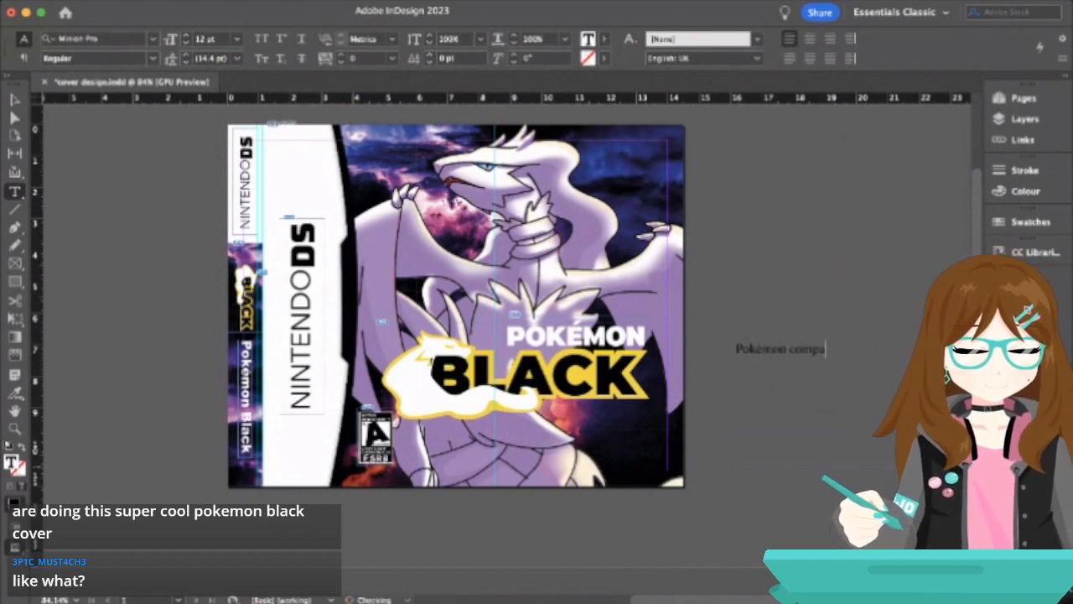
- Correct the new text on the pasteboard to read "The Pokémon Company"
{"action": "left_click", "coordinate": [738, 361]}
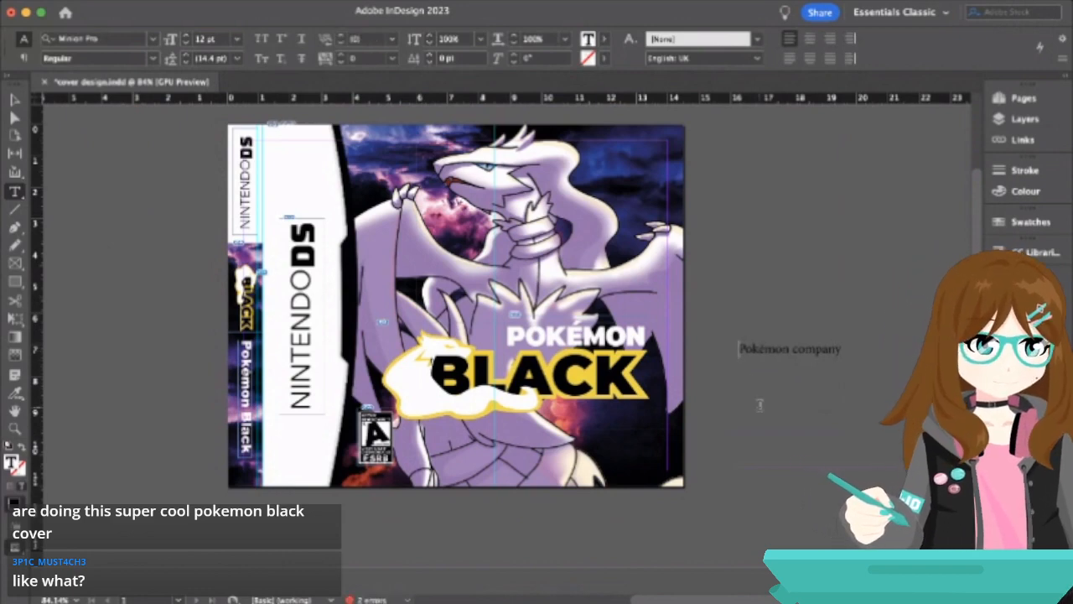
{"action": "type", "text": "The"}
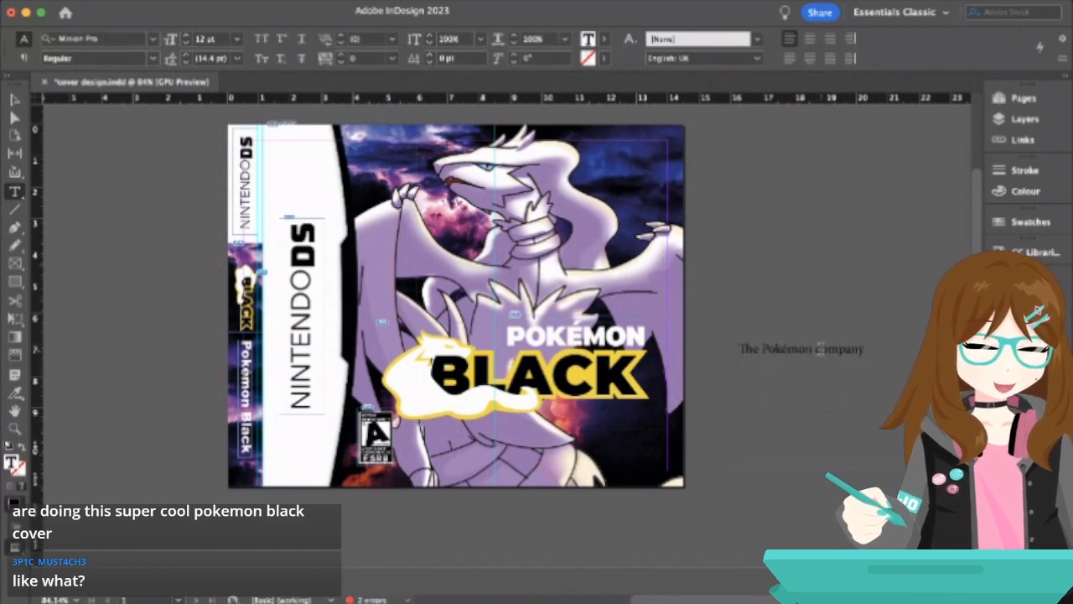
{"action": "key", "text": "BackSpace"}
{"action": "type", "text": "C"}
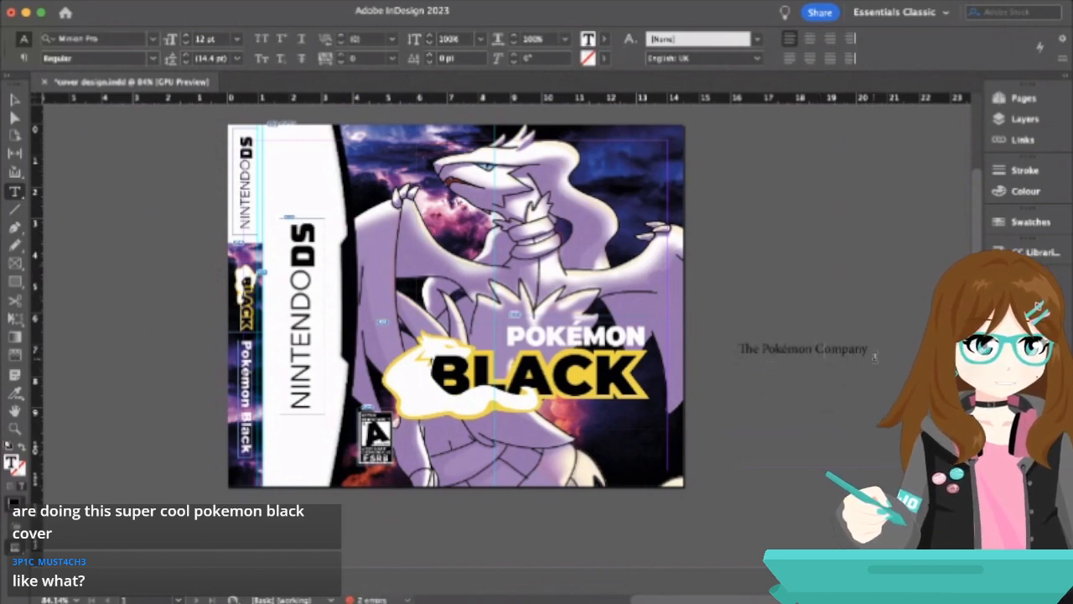
- Set the font of the whole "The Pokémon Company" line to Arial Black
{"action": "left_click_drag", "start_coordinate": [875, 355], "coordinate": [736, 351]}
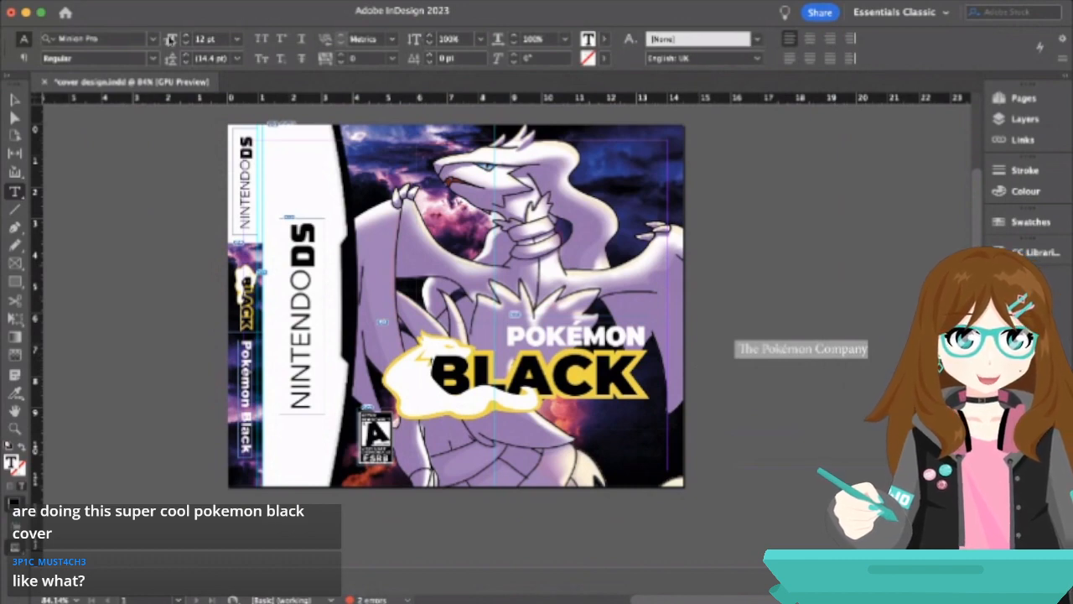
{"action": "left_click", "coordinate": [155, 40]}
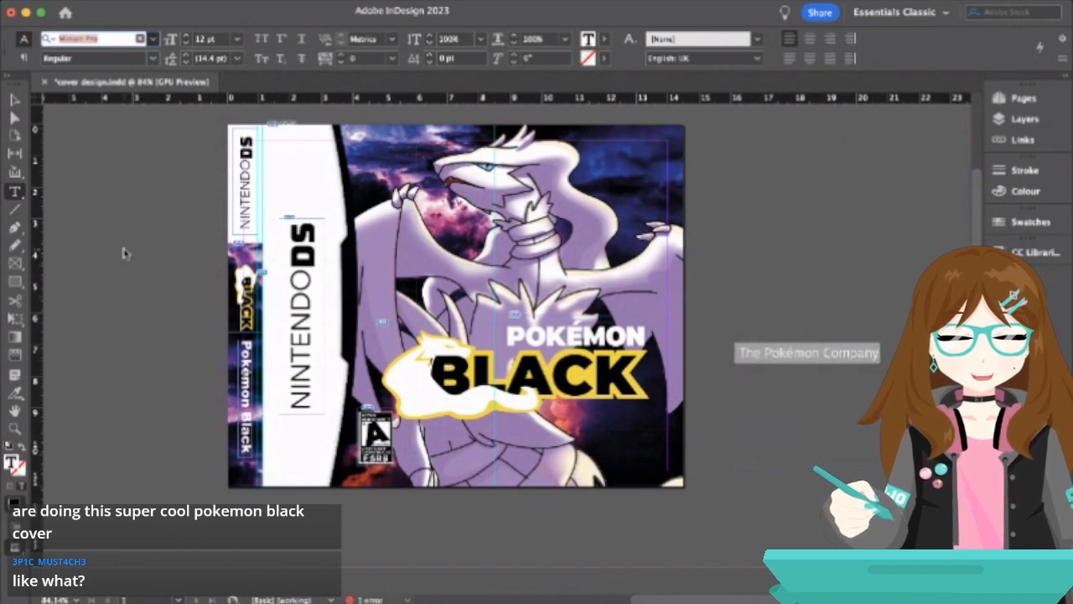
{"action": "left_click", "coordinate": [118, 120]}
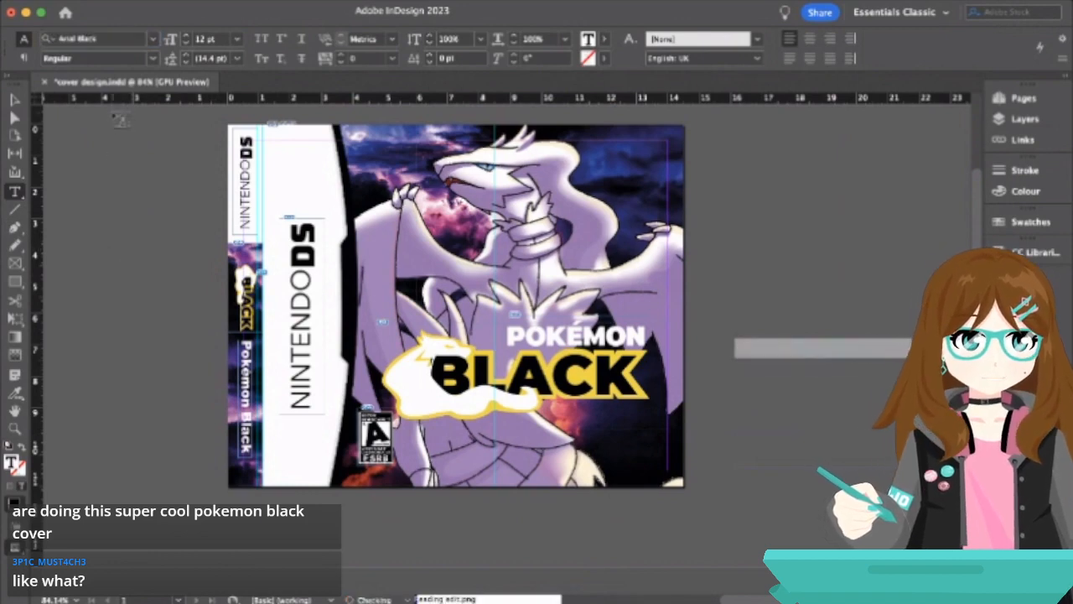
- Resize the "The Pokémon Company" text frame to fit its single line, about 5.85 cm wide and 0.55 cm high
{"action": "left_click", "coordinate": [14, 99]}
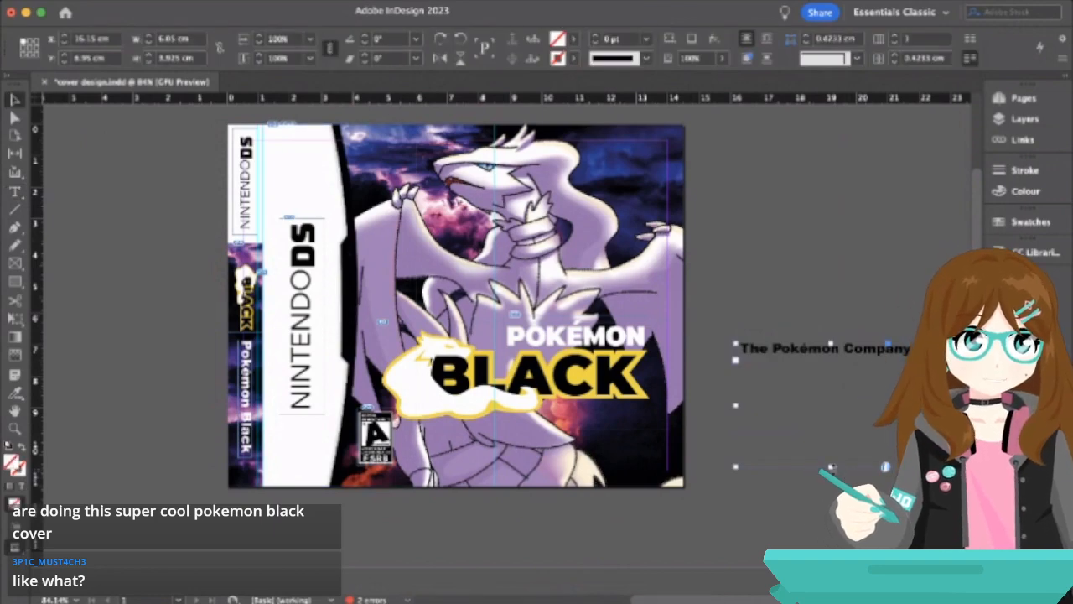
{"action": "left_click_drag", "start_coordinate": [829, 466], "coordinate": [831, 361]}
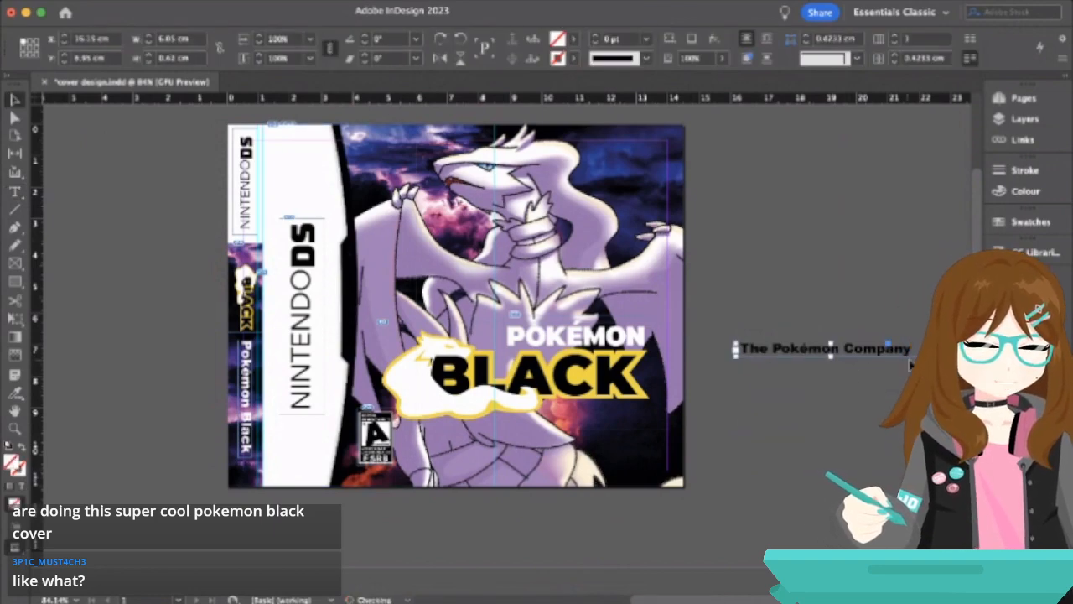
{"action": "mouse_move", "coordinate": [925, 357]}
{"action": "left_mouse_down"}
{"action": "mouse_move", "coordinate": [867, 345]}
{"action": "mouse_move", "coordinate": [920, 358]}
{"action": "mouse_move", "coordinate": [922, 370]}
{"action": "left_mouse_up"}
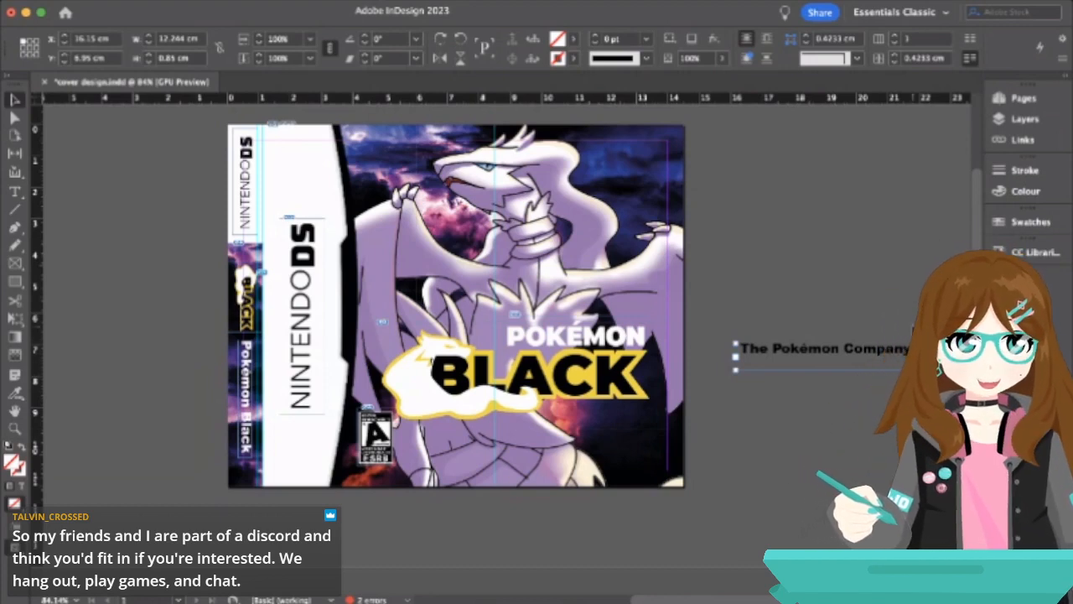
{"action": "left_click_drag", "start_coordinate": [928, 369], "coordinate": [928, 361]}
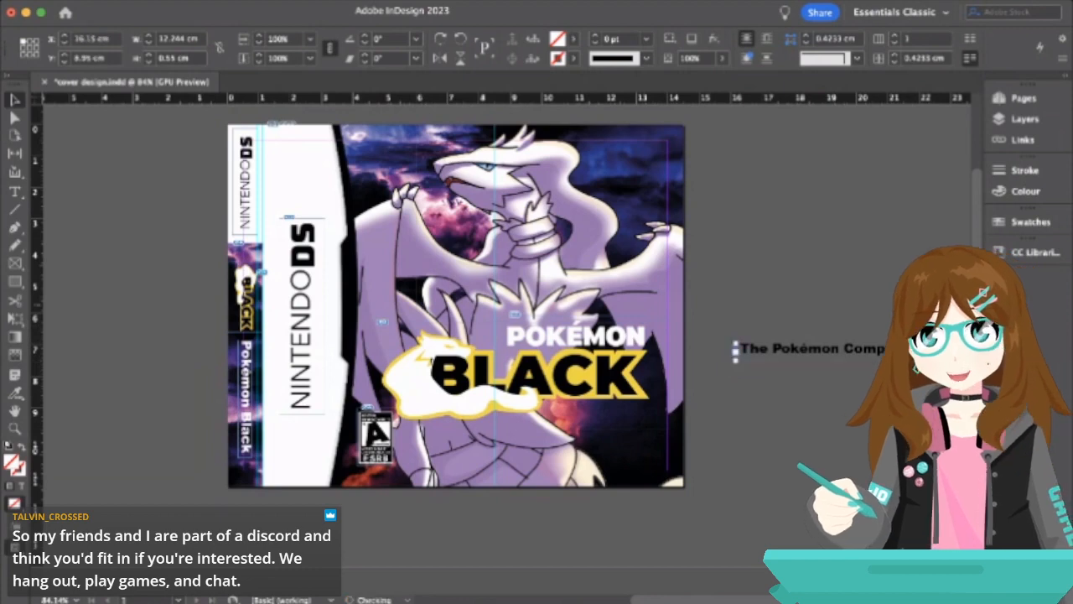
{"action": "left_click", "coordinate": [894, 304]}
{"action": "scroll", "coordinate": [894, 302], "scroll_direction": "right", "scroll_amount": 5}
{"action": "scroll", "coordinate": [894, 301], "scroll_direction": "up", "scroll_amount": 1}
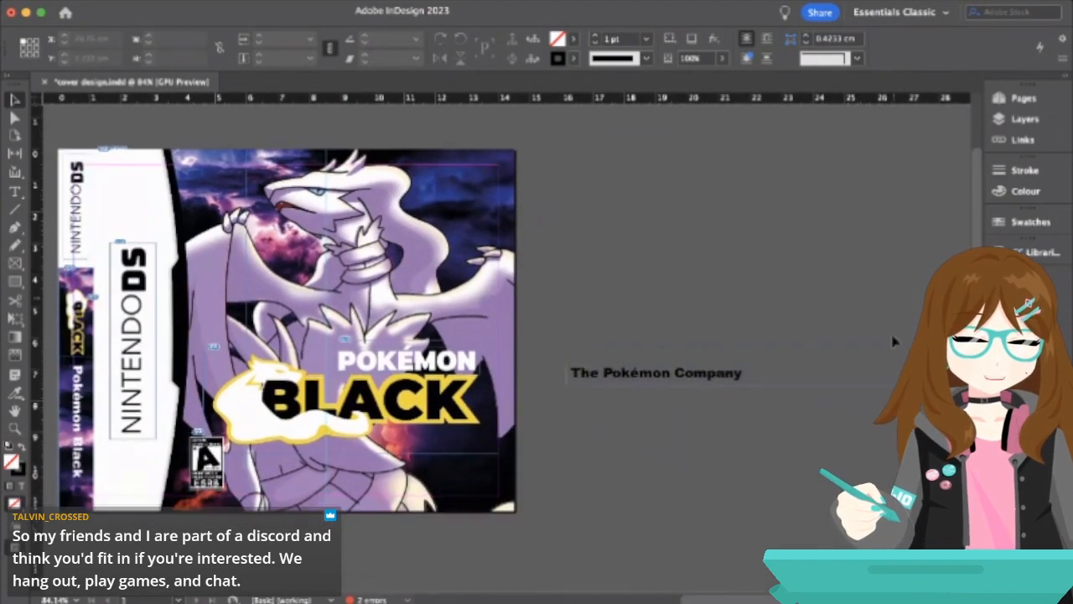
{"action": "left_click", "coordinate": [872, 384]}
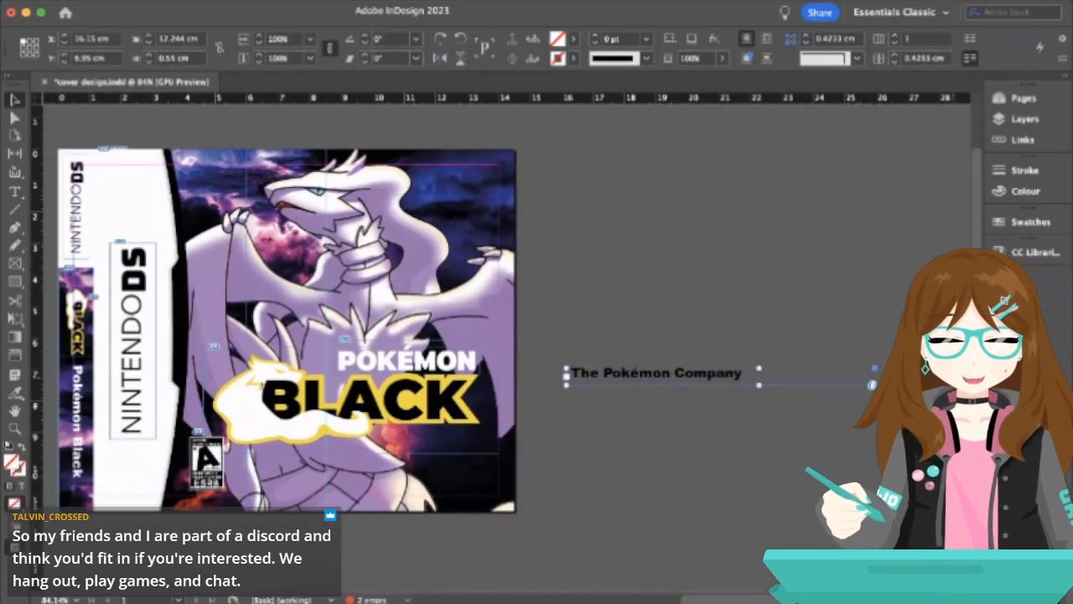
{"action": "left_click_drag", "start_coordinate": [872, 384], "coordinate": [751, 382]}
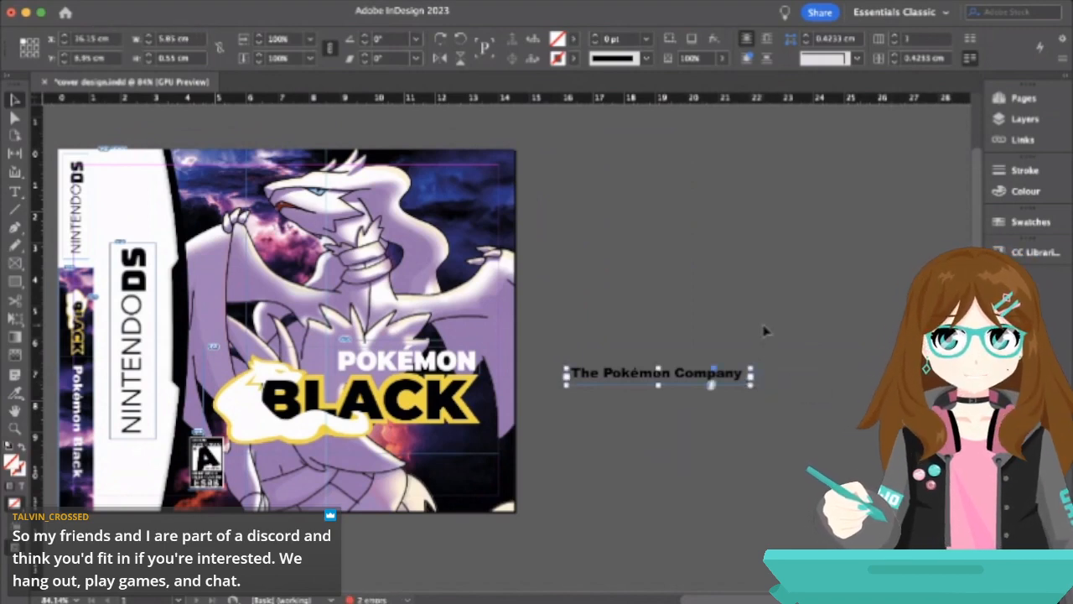
- Fill all of the "The Pokémon Company" text with white and deselect the frame
{"action": "double_click", "coordinate": [719, 374]}
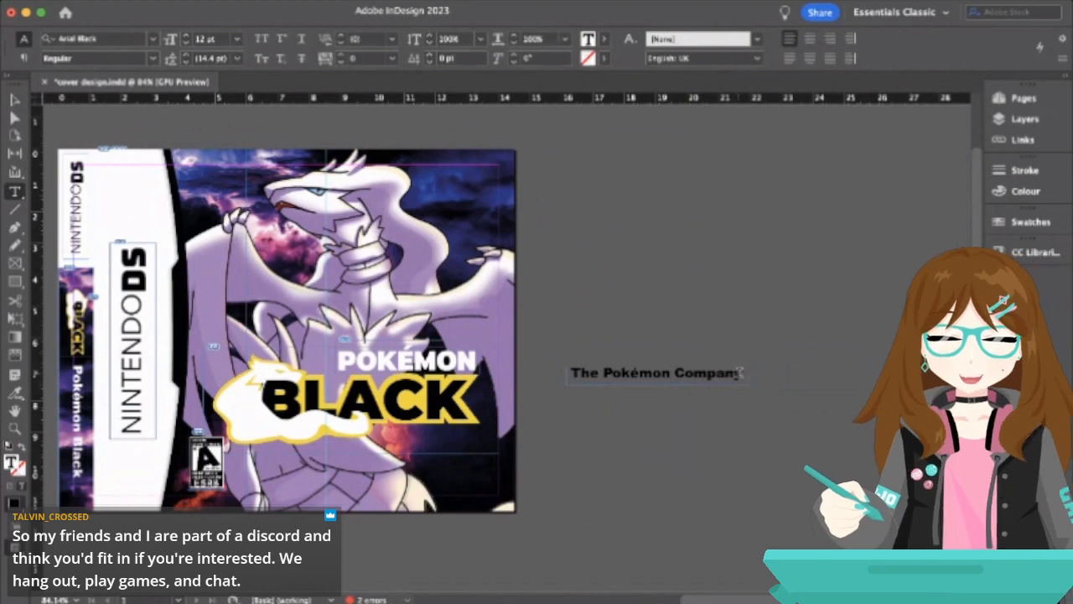
{"action": "key", "text": "super+a"}
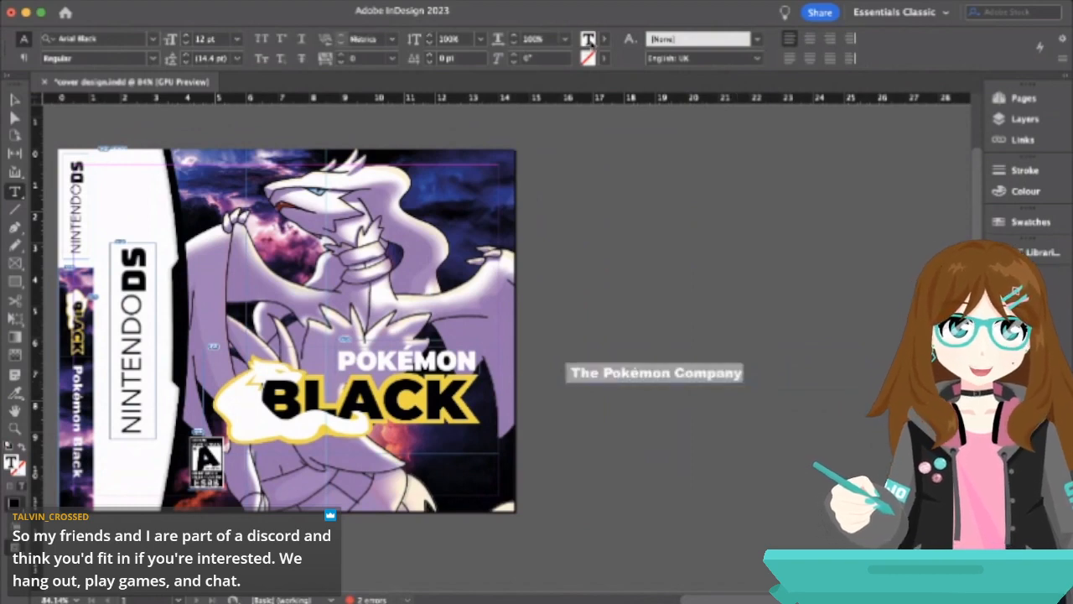
{"action": "left_click", "coordinate": [616, 96]}
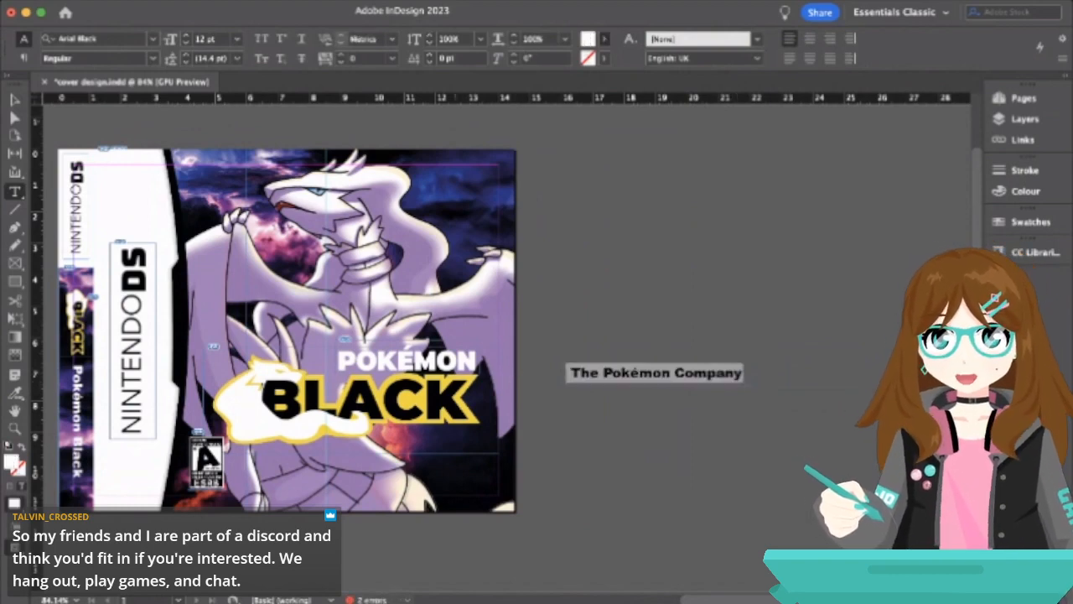
{"action": "left_click", "coordinate": [14, 100]}
{"action": "left_click", "coordinate": [688, 405]}
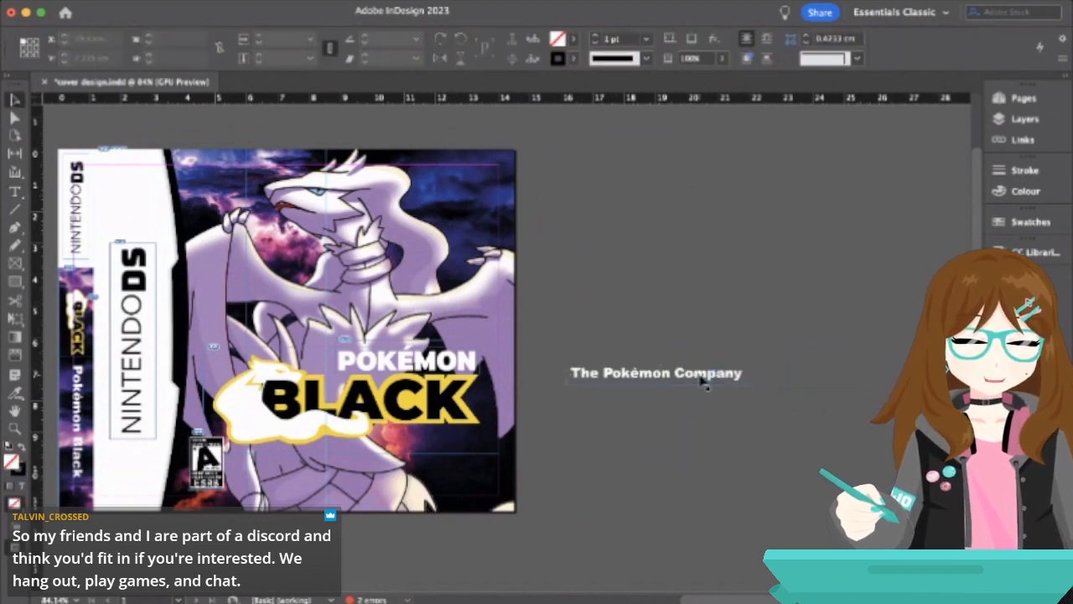
- Move the "The Pokémon Company" frame to the front cover's lower edge beside the rating label, and set its text to 9 pt
{"action": "left_click_drag", "start_coordinate": [425, 504], "coordinate": [425, 491]}
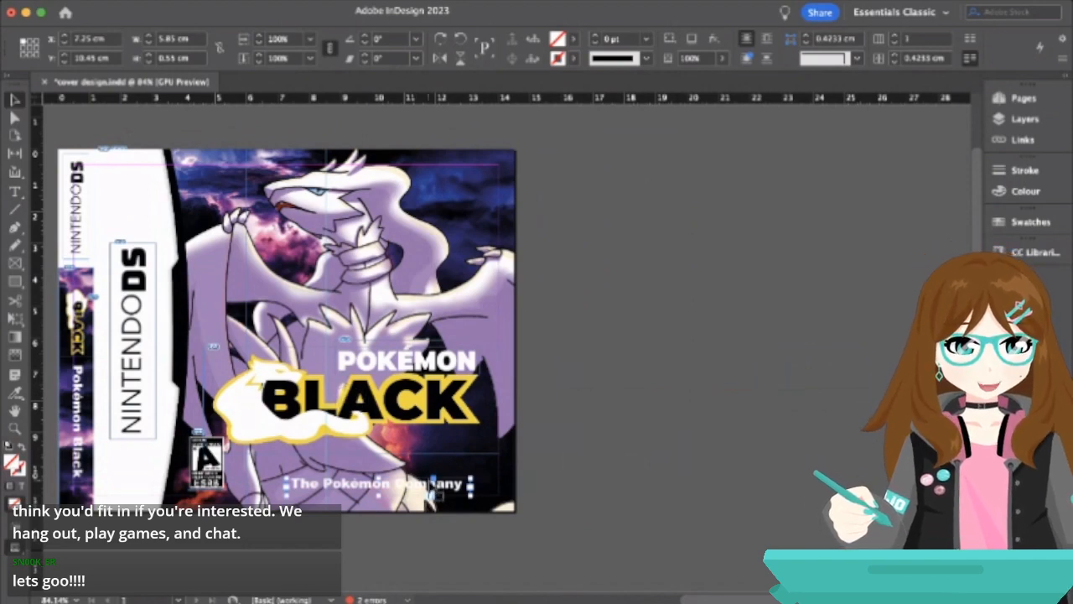
{"action": "double_click", "coordinate": [433, 486]}
{"action": "left_click_drag", "start_coordinate": [463, 485], "coordinate": [275, 487]}
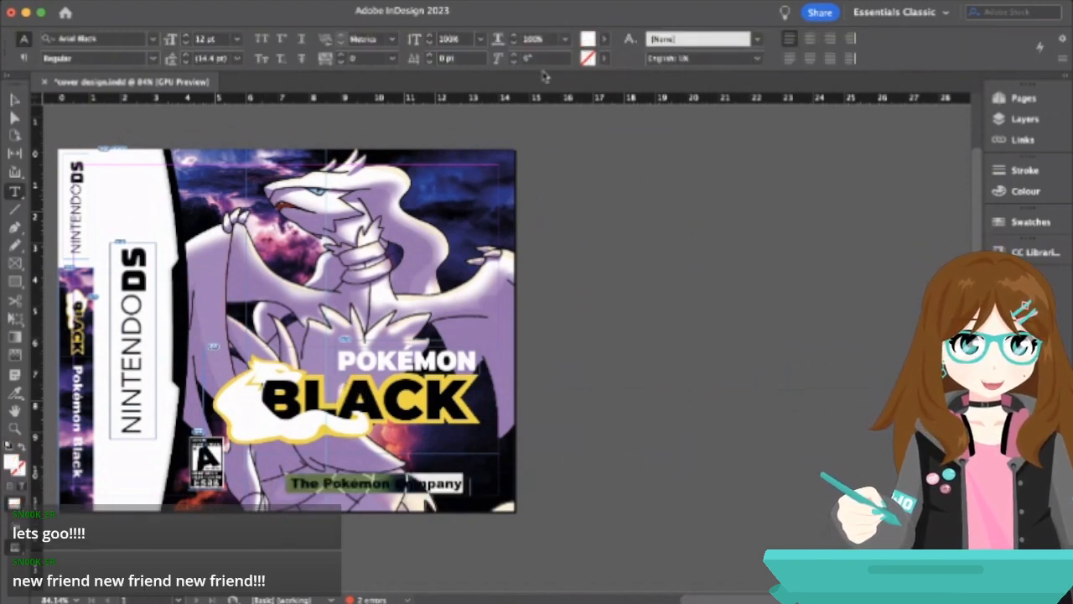
{"action": "left_click", "coordinate": [185, 42]}
{"action": "left_click", "coordinate": [185, 43]}
{"action": "left_click", "coordinate": [185, 42]}
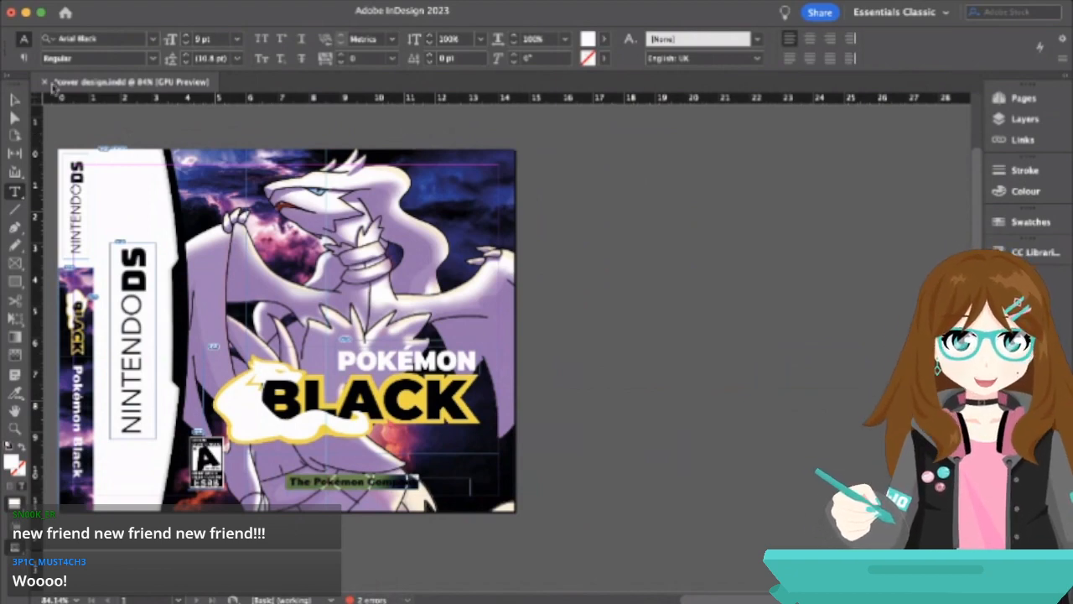
{"action": "left_click", "coordinate": [16, 99]}
{"action": "left_click", "coordinate": [194, 135]}
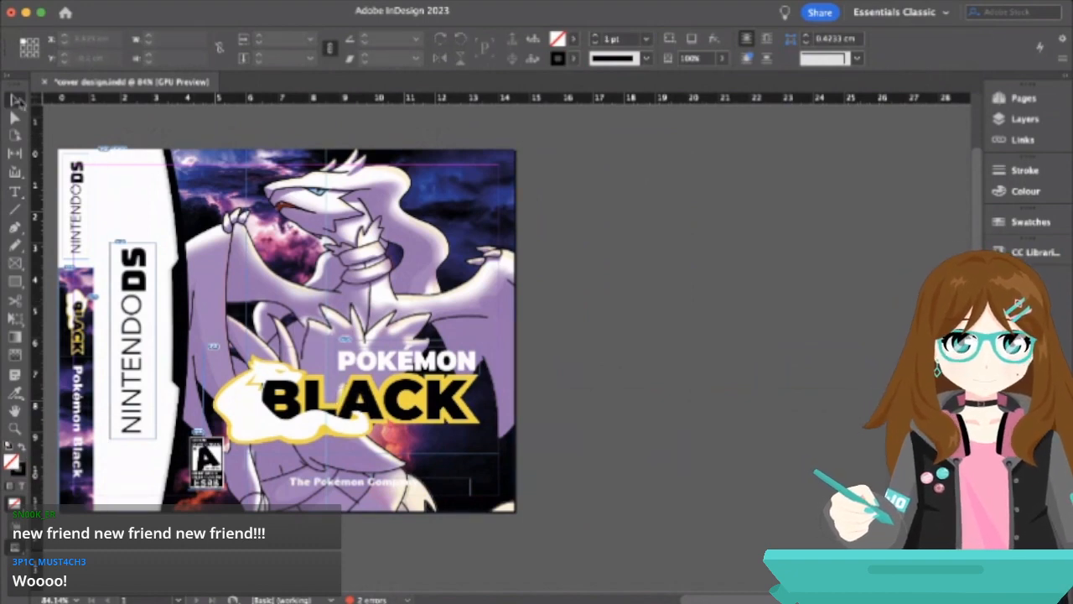
- Move the "The Pokémon Company" frame slightly down and to the right, to X 9.72 cm and Y 10.725 cm
{"action": "left_click", "coordinate": [346, 493]}
{"action": "scroll", "coordinate": [345, 493], "scroll_direction": "up", "scroll_amount": 3}
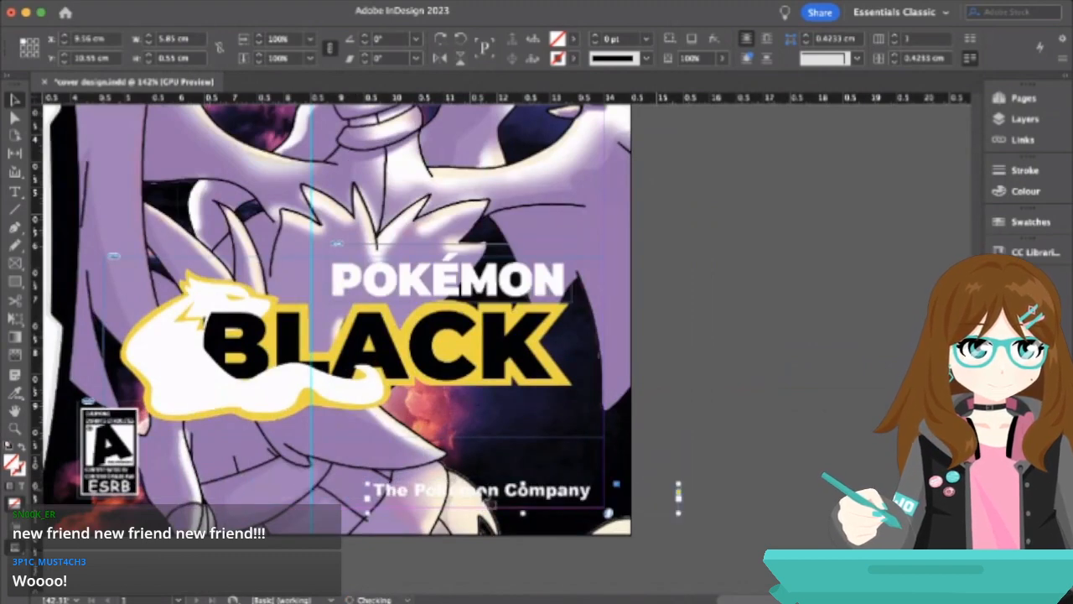
{"action": "left_click_drag", "start_coordinate": [490, 504], "coordinate": [498, 513]}
- Recolour the whole "The Pokémon Company" line with the logo's yellow using the Eyedropper, and deselect the frame
{"action": "double_click", "coordinate": [513, 501]}
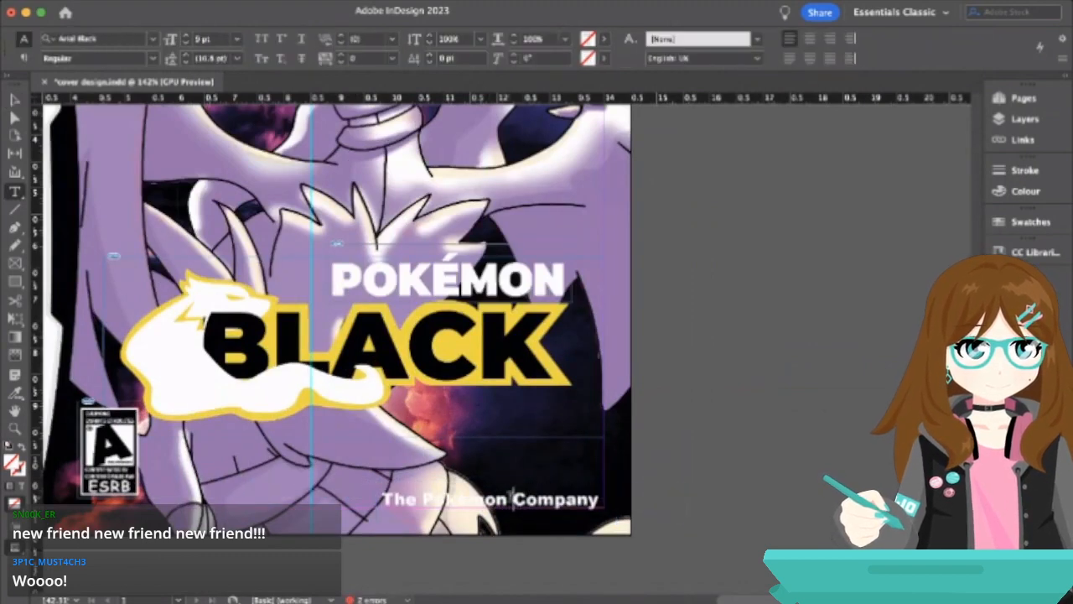
{"action": "left_click_drag", "start_coordinate": [597, 501], "coordinate": [347, 501]}
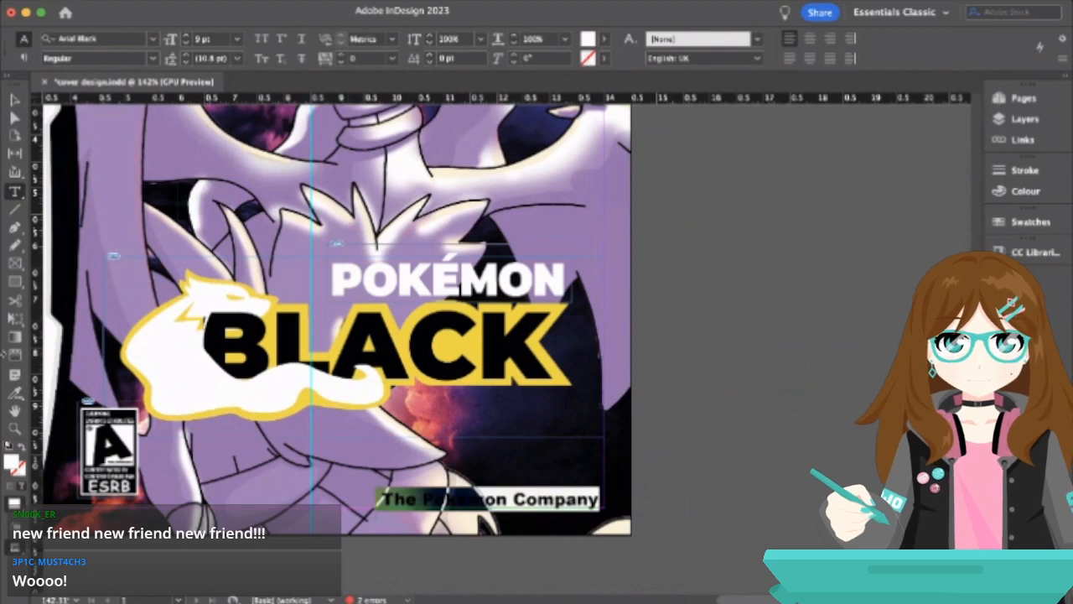
{"action": "key", "text": "Escape"}
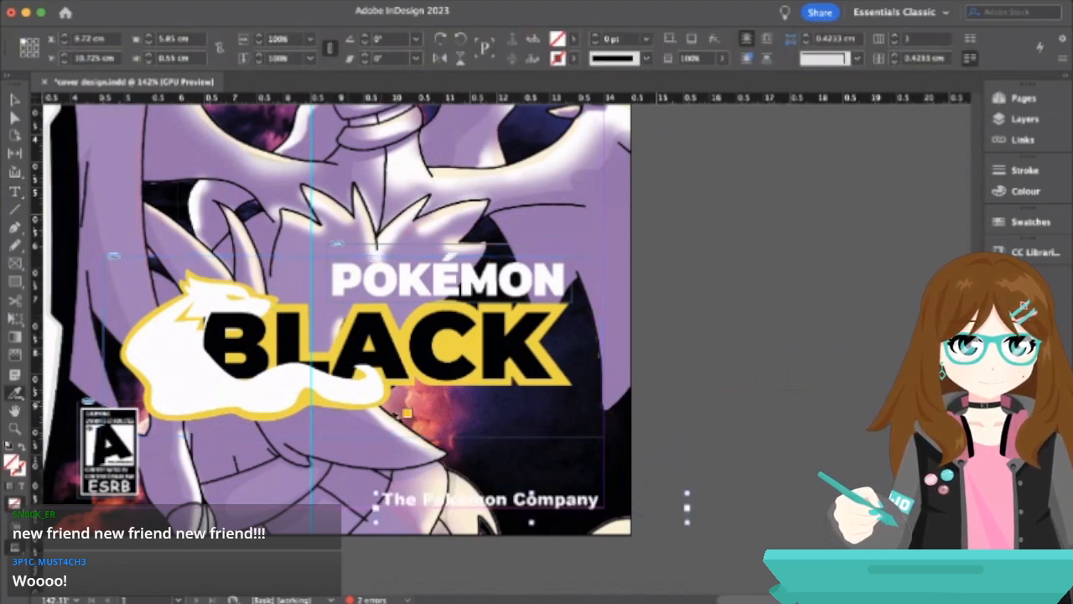
{"action": "left_click", "coordinate": [557, 496]}
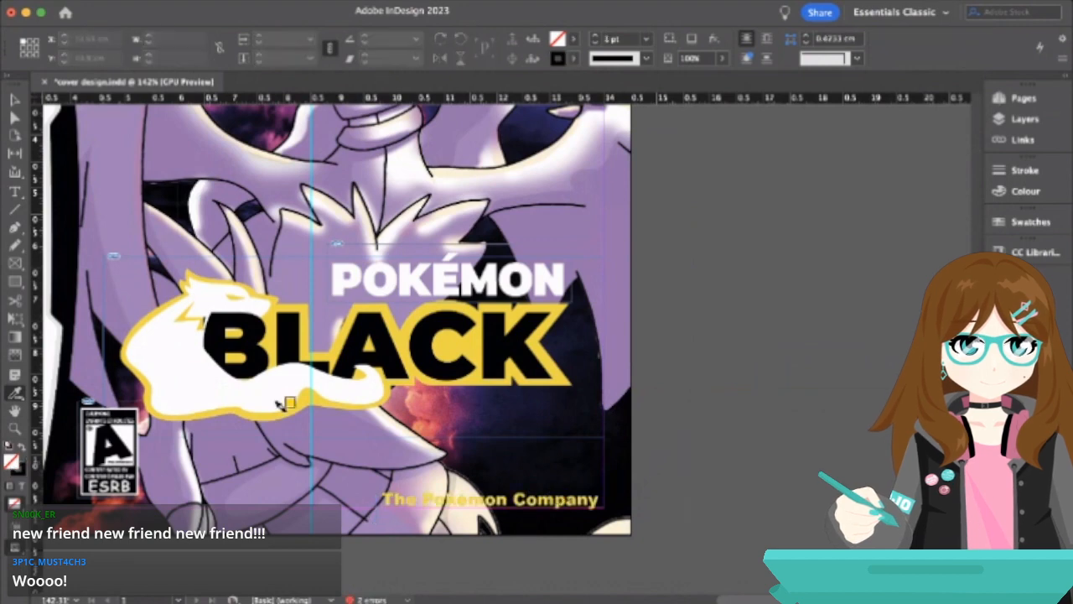
{"action": "left_click", "coordinate": [15, 101]}
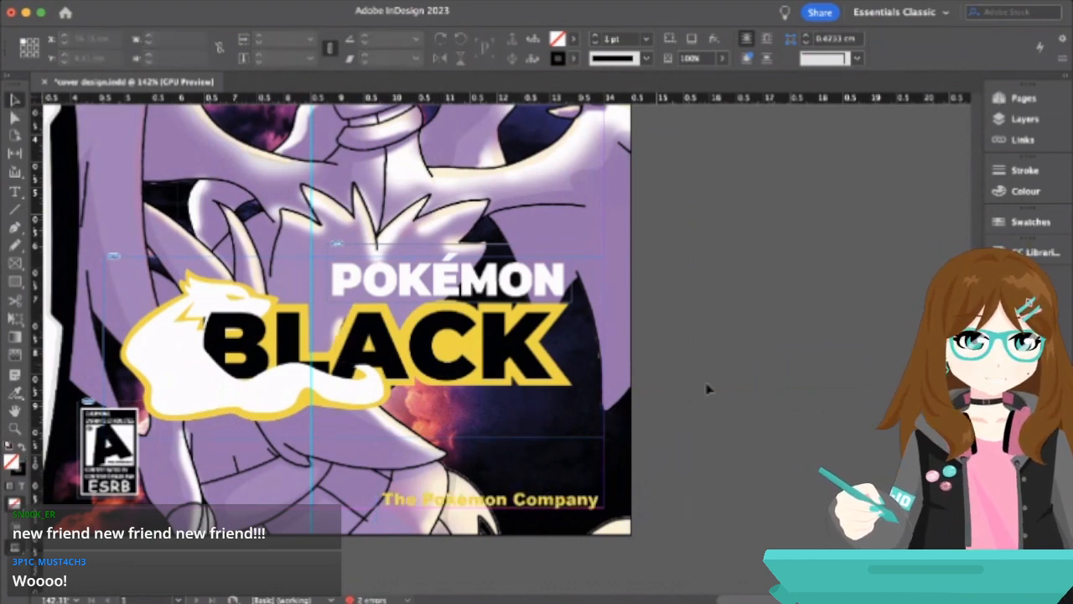
- Reduce the "The Pokémon Company" frame's height to about 0.325 cm and fill its entire text with white
{"action": "left_click", "coordinate": [655, 517]}
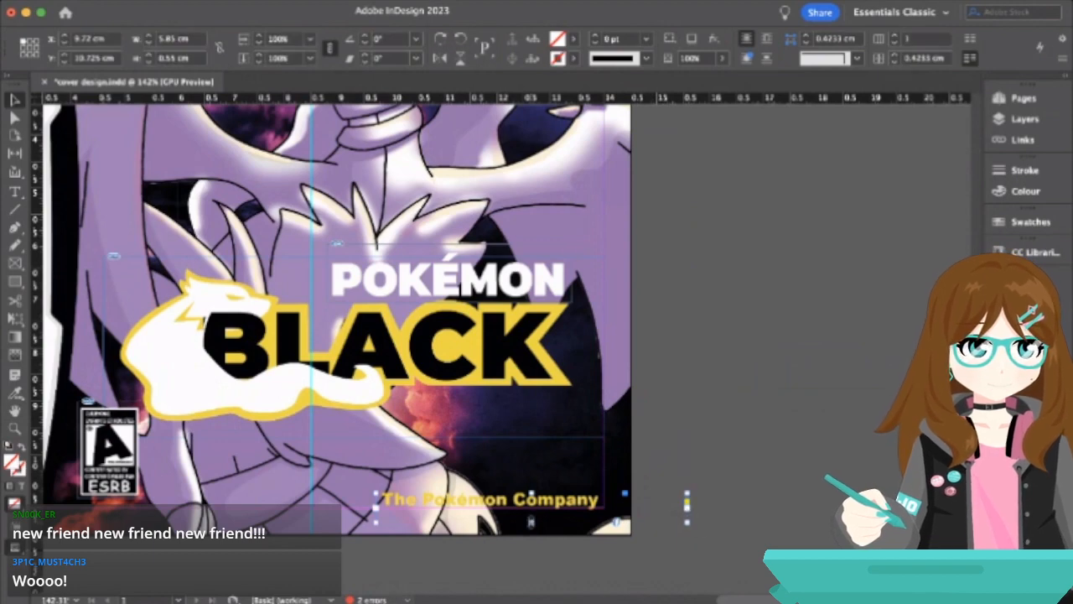
{"action": "left_click_drag", "start_coordinate": [532, 521], "coordinate": [530, 513]}
{"action": "double_click", "coordinate": [567, 507]}
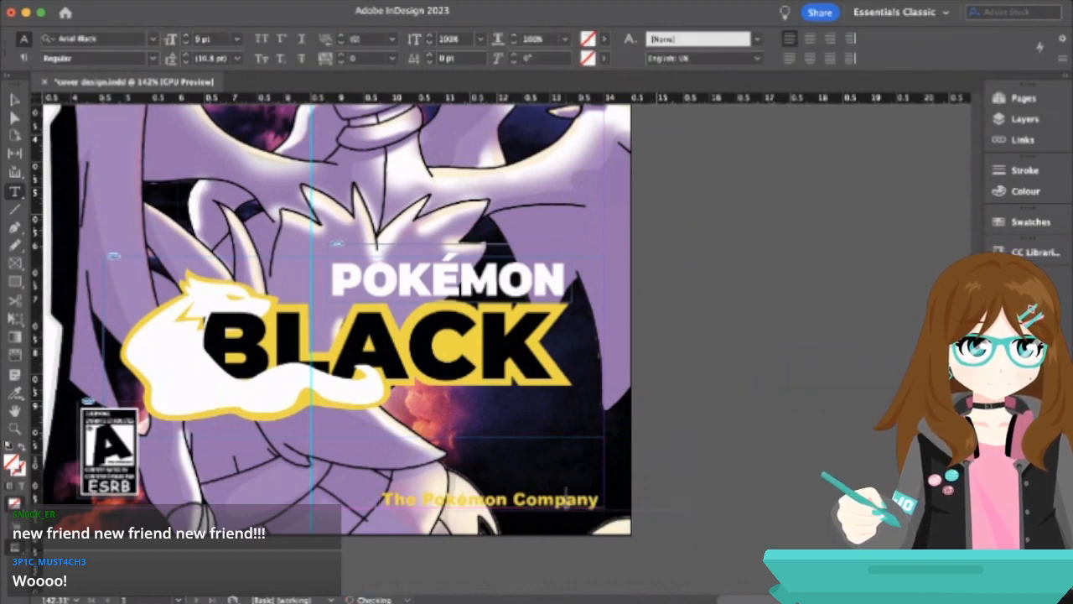
{"action": "left_click_drag", "start_coordinate": [599, 501], "coordinate": [364, 500]}
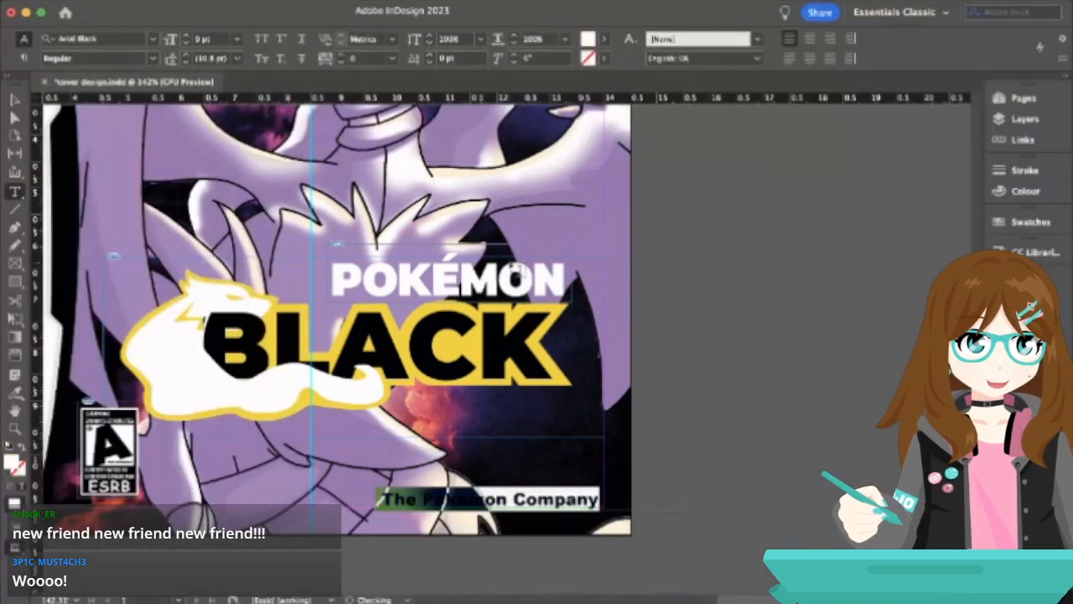
{"action": "key", "text": "Escape"}
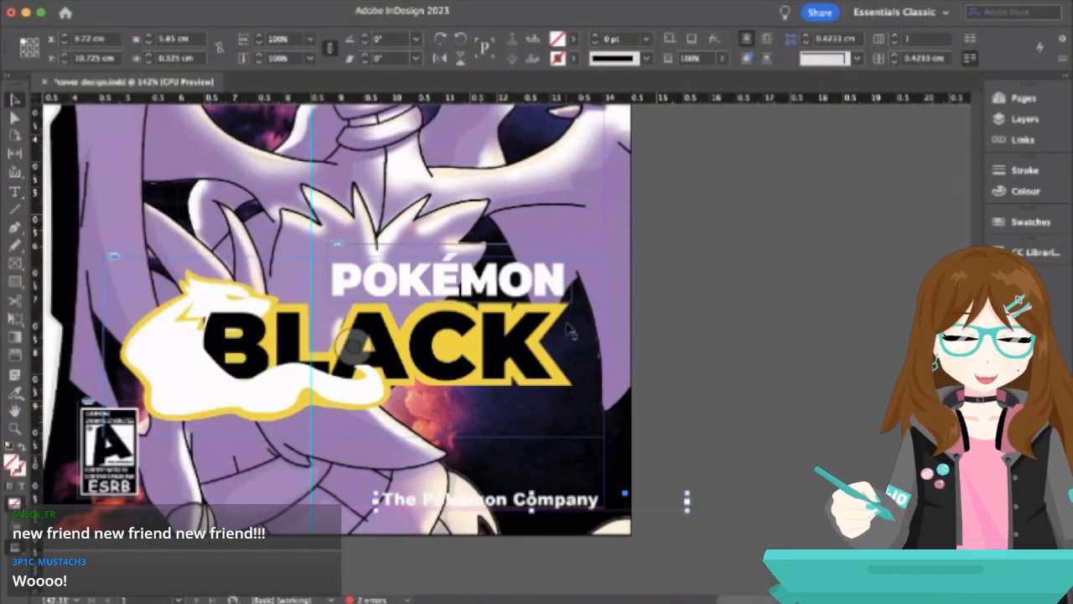
{"action": "left_click", "coordinate": [721, 355]}
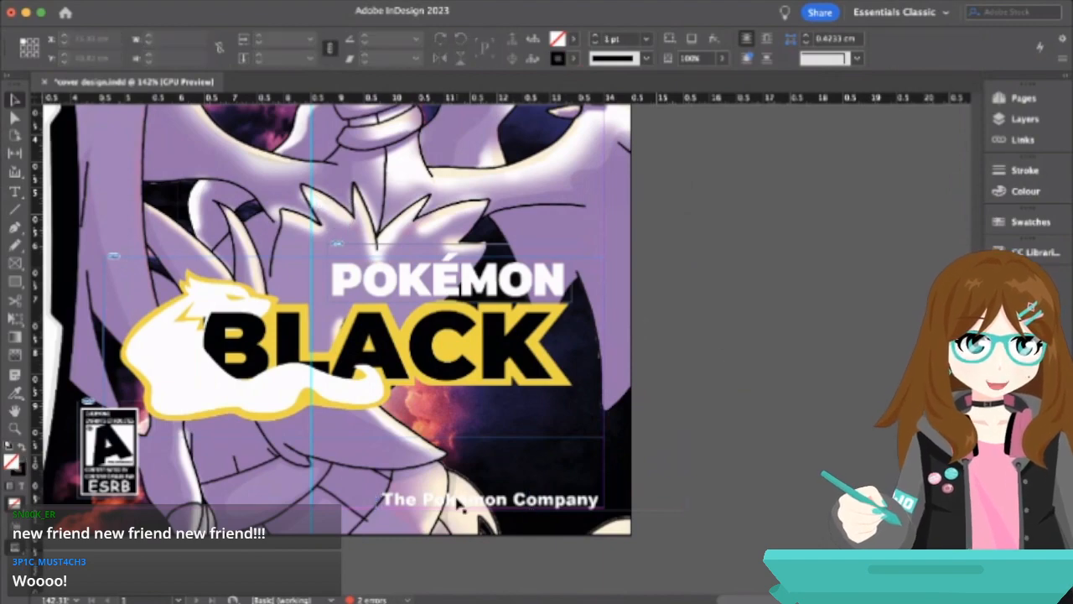
- Move the "The Pokémon Company" credit to the front cover's upper-right corner, beside the dragon's head
{"action": "scroll", "coordinate": [460, 505], "scroll_direction": "up", "scroll_amount": 4}
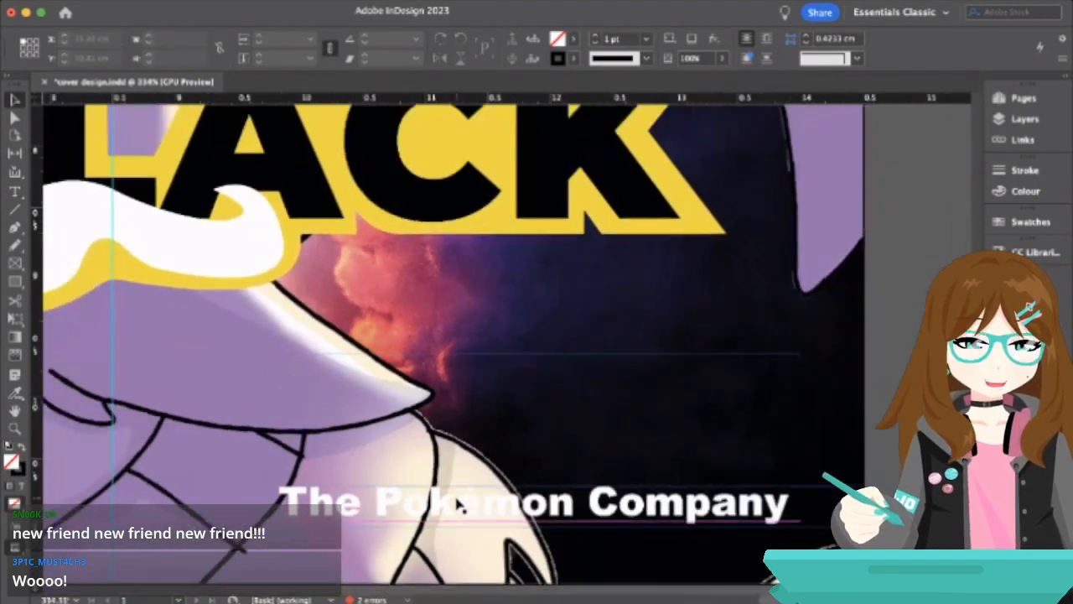
{"action": "scroll", "coordinate": [458, 504], "scroll_direction": "down", "scroll_amount": 2}
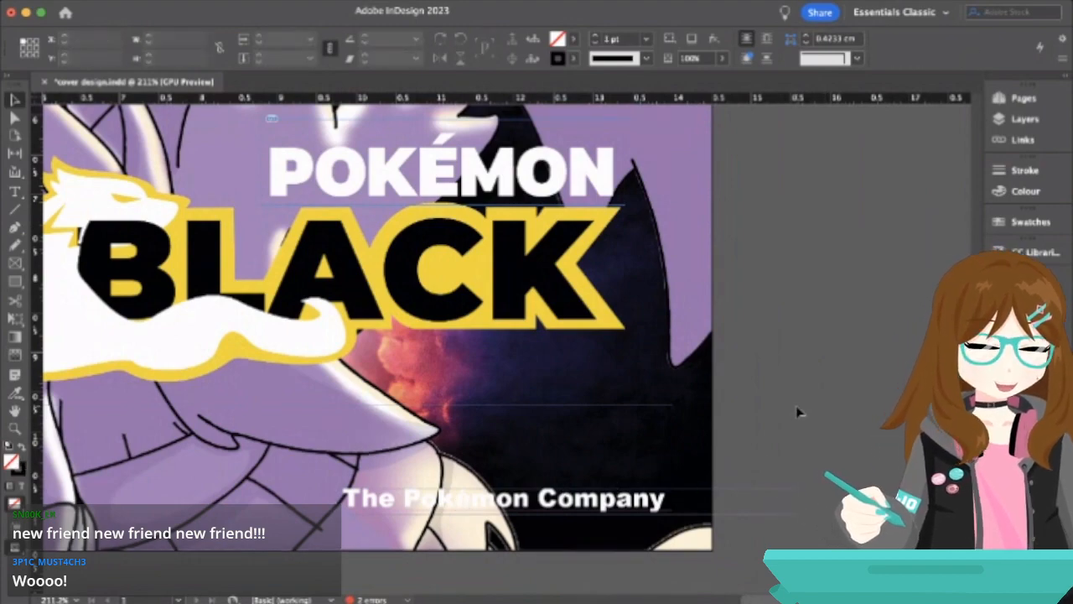
{"action": "scroll", "coordinate": [798, 411], "scroll_direction": "down", "scroll_amount": 4}
{"action": "scroll", "coordinate": [798, 411], "scroll_direction": "up", "scroll_amount": 3}
{"action": "scroll", "coordinate": [798, 411], "scroll_direction": "right", "scroll_amount": 3}
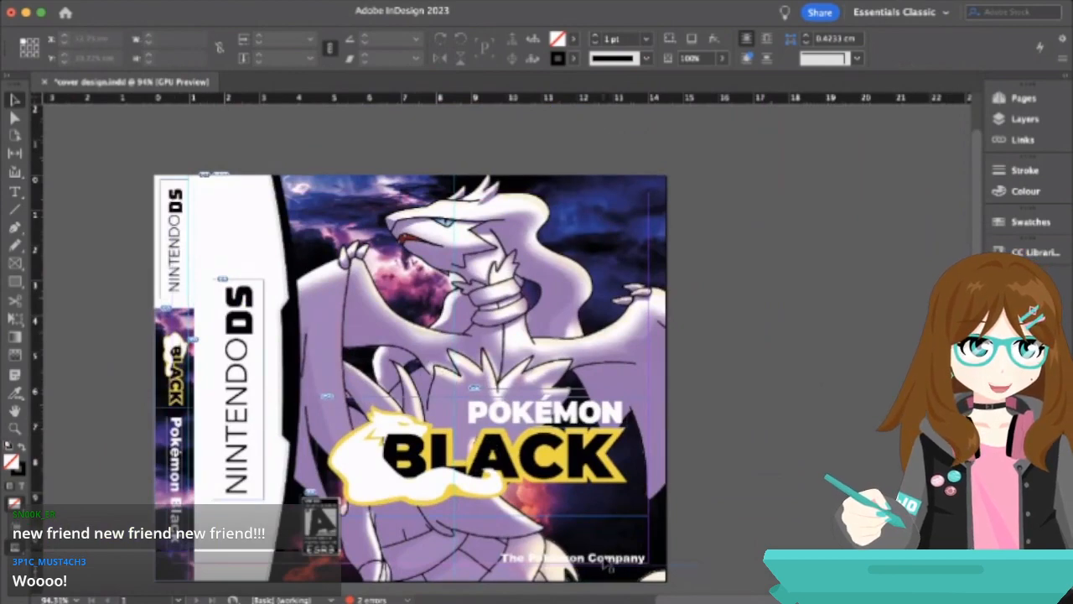
{"action": "left_click_drag", "start_coordinate": [603, 560], "coordinate": [545, 204]}
- Set all of the "The Pokémon Company" text to 6 pt and deselect the frame
{"action": "double_click", "coordinate": [654, 205]}
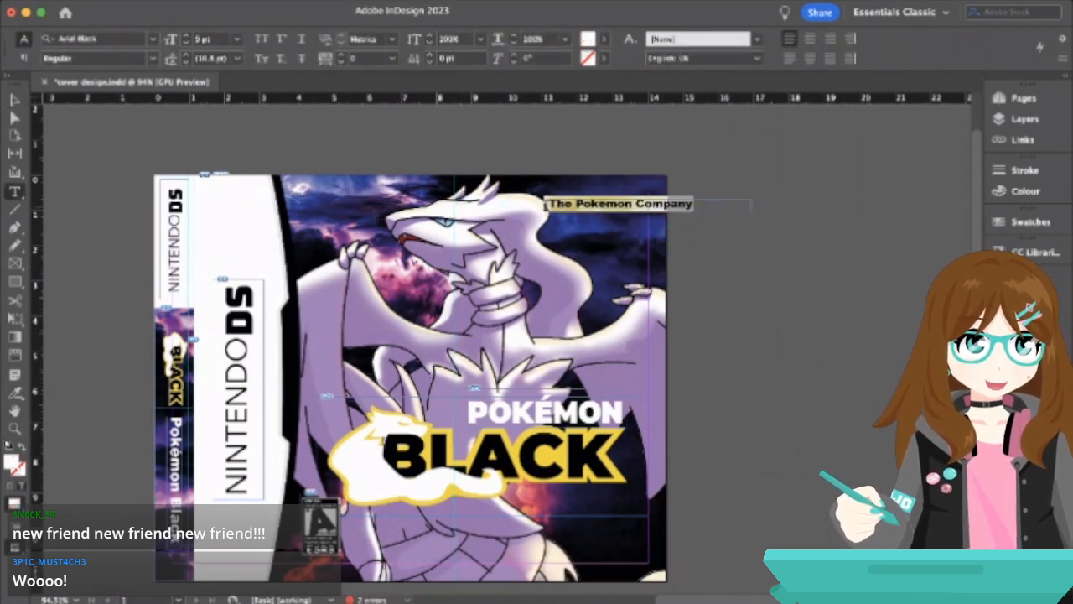
{"action": "left_click", "coordinate": [185, 44]}
{"action": "left_click", "coordinate": [184, 43]}
{"action": "left_click", "coordinate": [184, 44]}
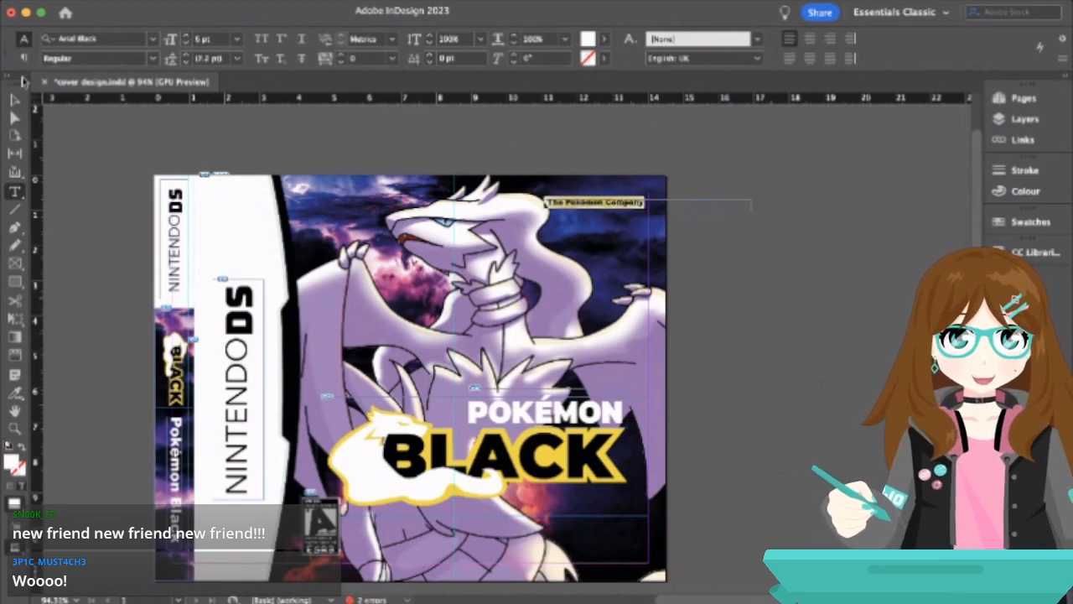
{"action": "left_click", "coordinate": [15, 100]}
{"action": "left_click", "coordinate": [748, 173]}
{"action": "scroll", "coordinate": [740, 175], "scroll_direction": "down", "scroll_amount": 2}
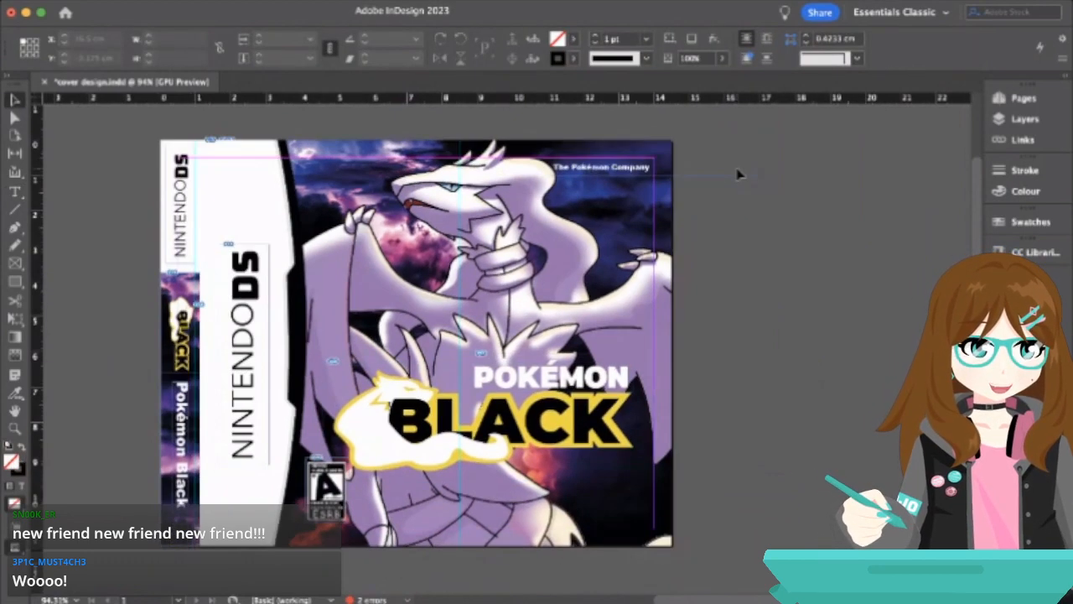
- Move the "The Pokémon Company" credit to the front cover's lower-right area and set its text to 5 pt
{"action": "left_click_drag", "start_coordinate": [616, 173], "coordinate": [648, 530]}
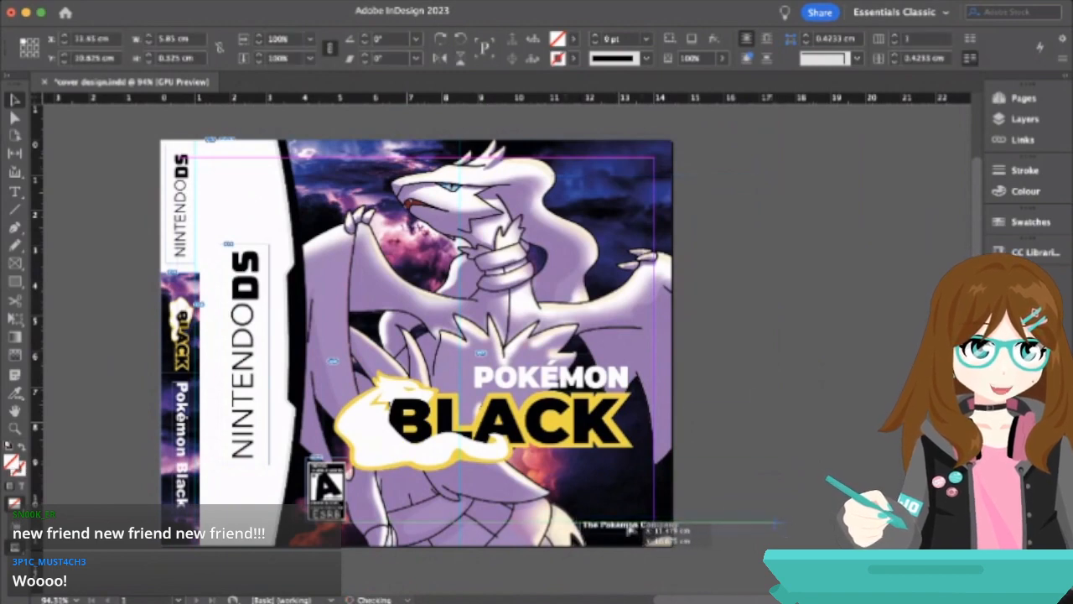
{"action": "scroll", "coordinate": [646, 535], "scroll_direction": "up", "scroll_amount": 3}
{"action": "double_click", "coordinate": [671, 516]}
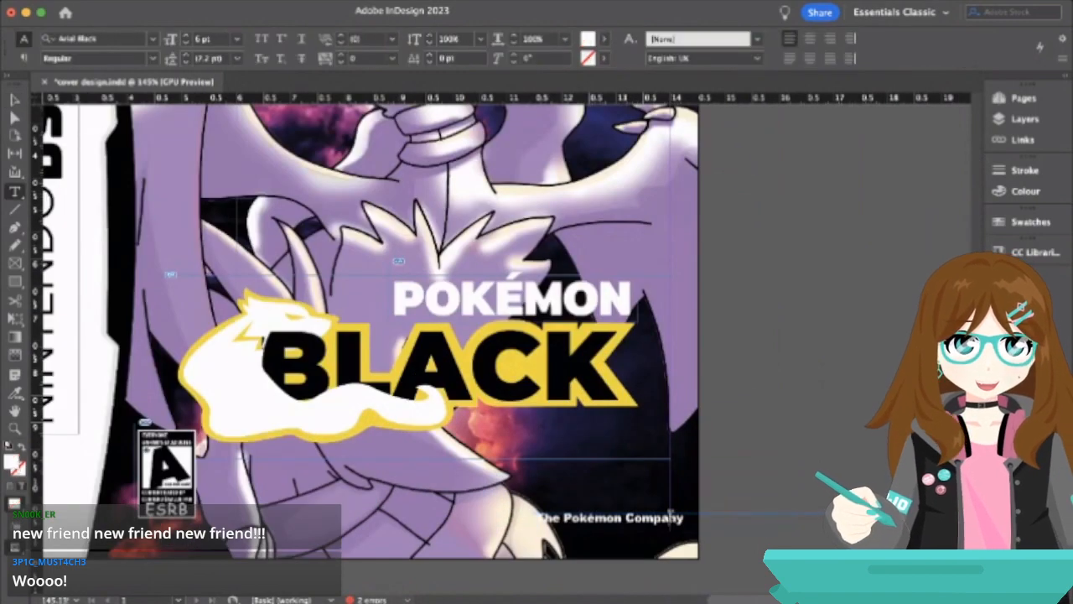
{"action": "left_click_drag", "start_coordinate": [688, 518], "coordinate": [470, 520]}
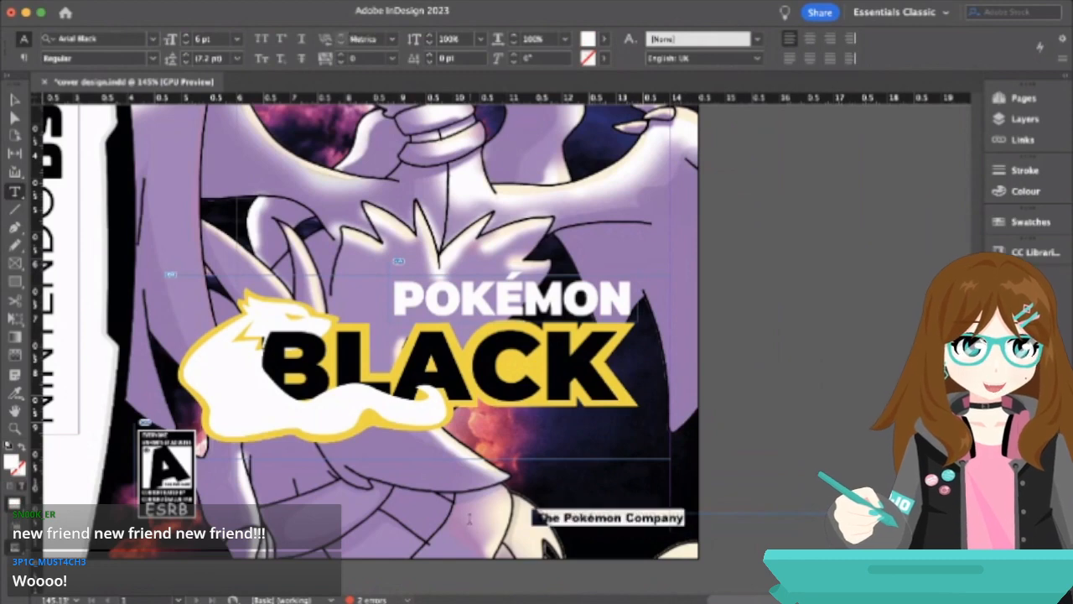
{"action": "left_click", "coordinate": [186, 44]}
{"action": "left_click", "coordinate": [186, 43]}
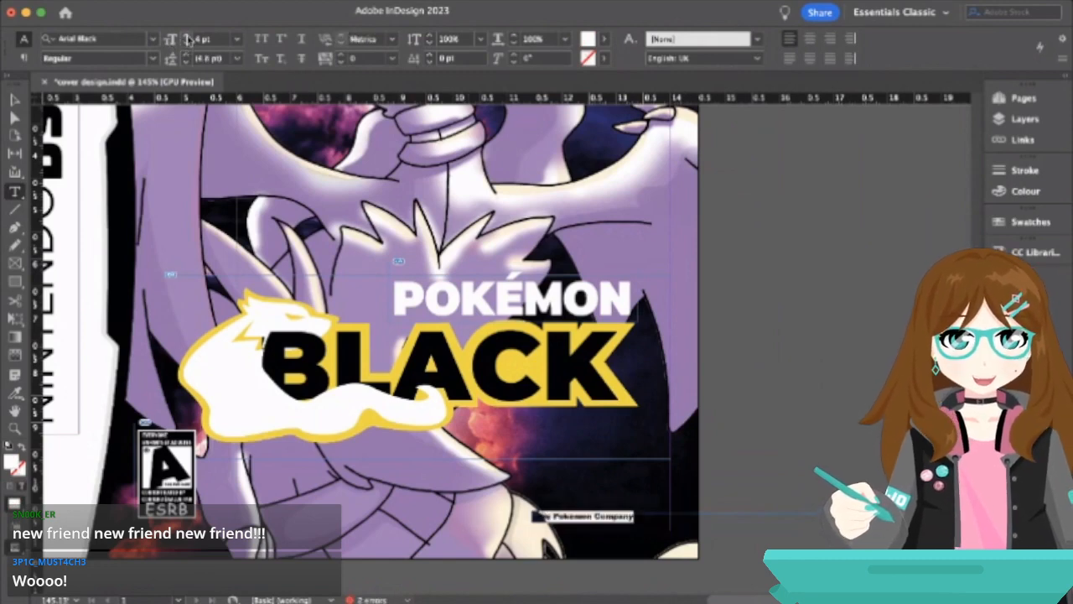
{"action": "left_click", "coordinate": [187, 37]}
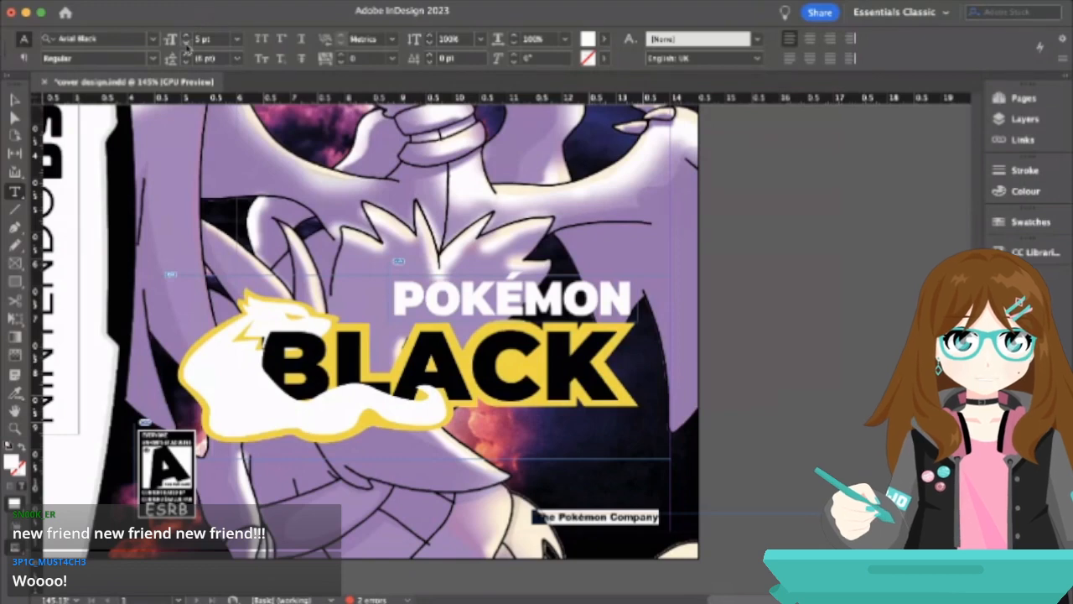
- Reduce the "The Pokémon Company" text size to 1 pt
{"action": "left_click", "coordinate": [187, 42]}
{"action": "left_click", "coordinate": [187, 42]}
{"action": "left_click", "coordinate": [187, 43]}
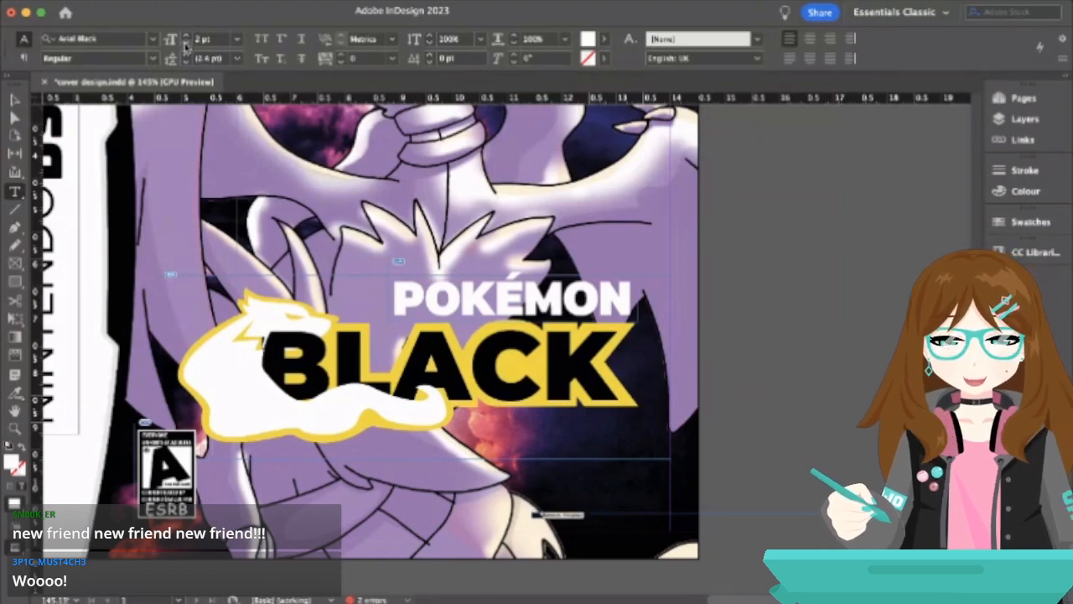
{"action": "left_click", "coordinate": [185, 43]}
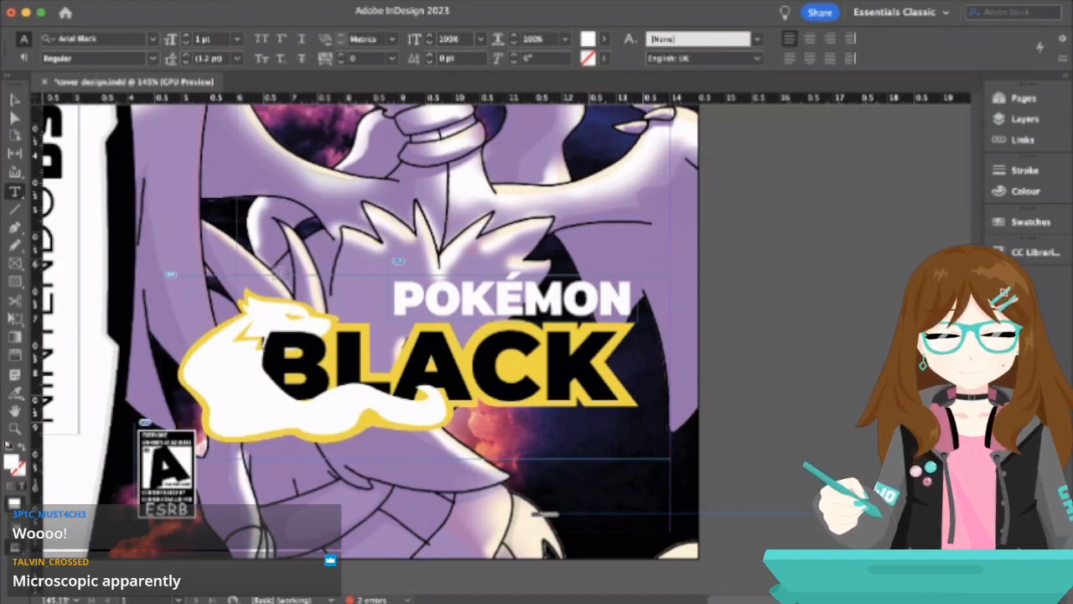
- Move the tiny credit frame into the cover's lower-right corner at X 13.49 cm, and preview the whole cover without guides
{"action": "scroll", "coordinate": [570, 486], "scroll_direction": "up", "scroll_amount": 3}
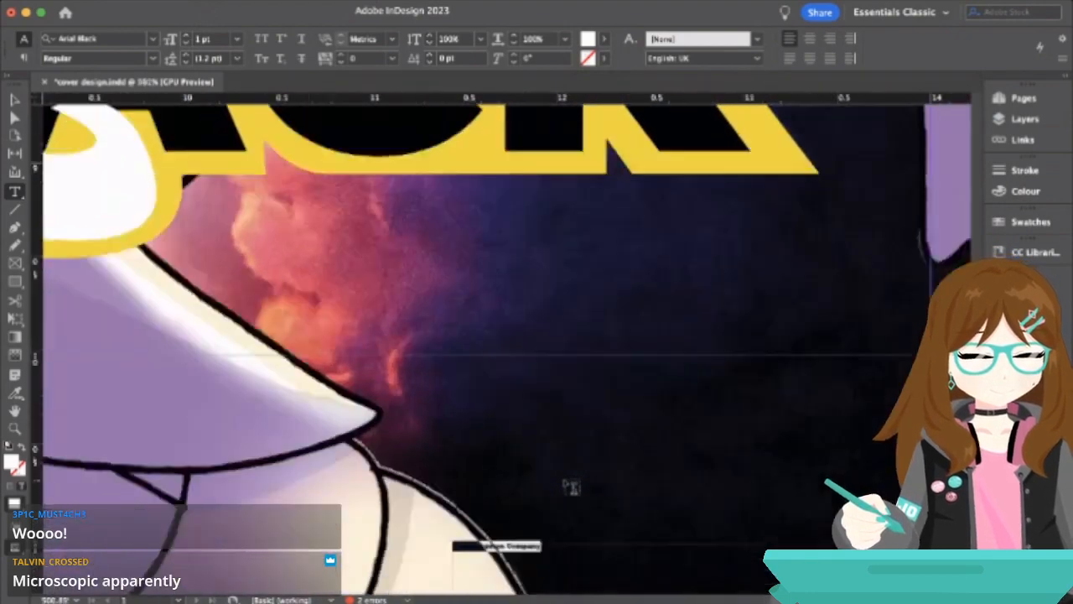
{"action": "scroll", "coordinate": [571, 486], "scroll_direction": "up", "scroll_amount": 5}
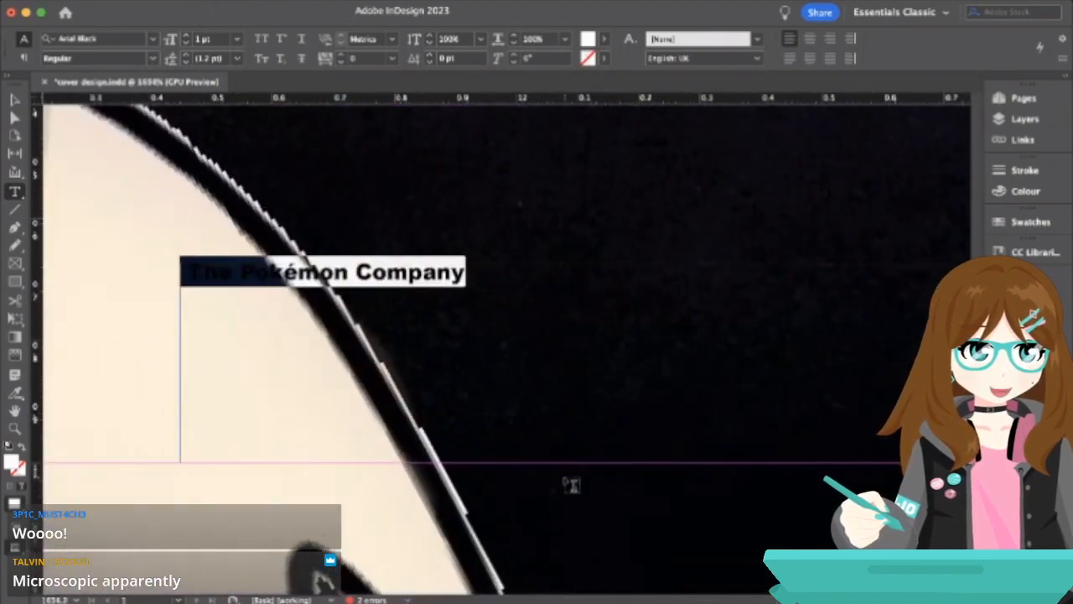
{"action": "key", "text": "Escape"}
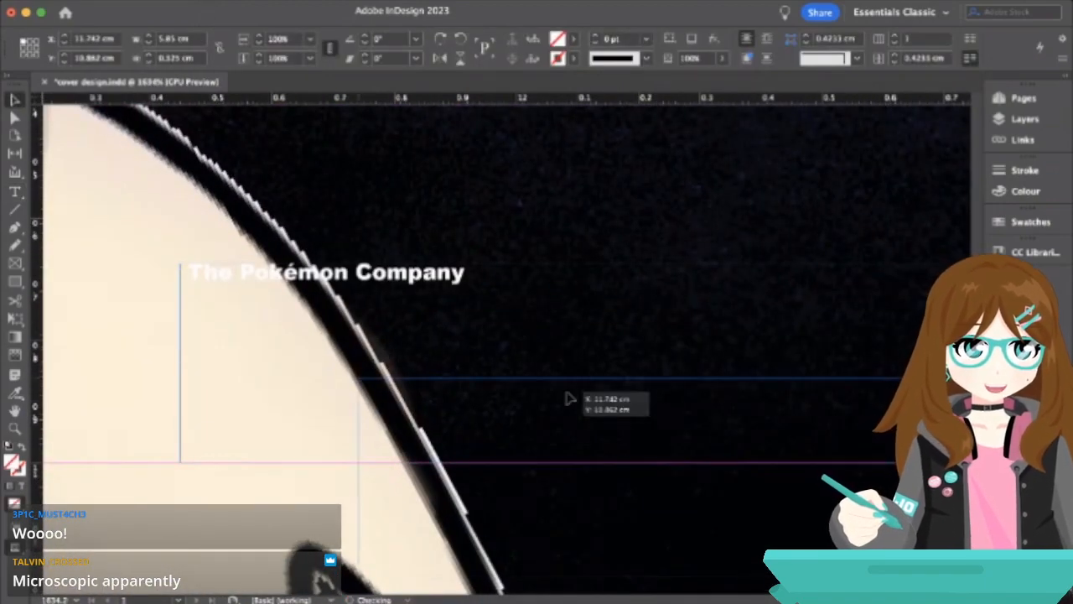
{"action": "left_click_drag", "start_coordinate": [568, 398], "coordinate": [585, 410]}
{"action": "scroll", "coordinate": [558, 419], "scroll_direction": "up", "scroll_amount": 2}
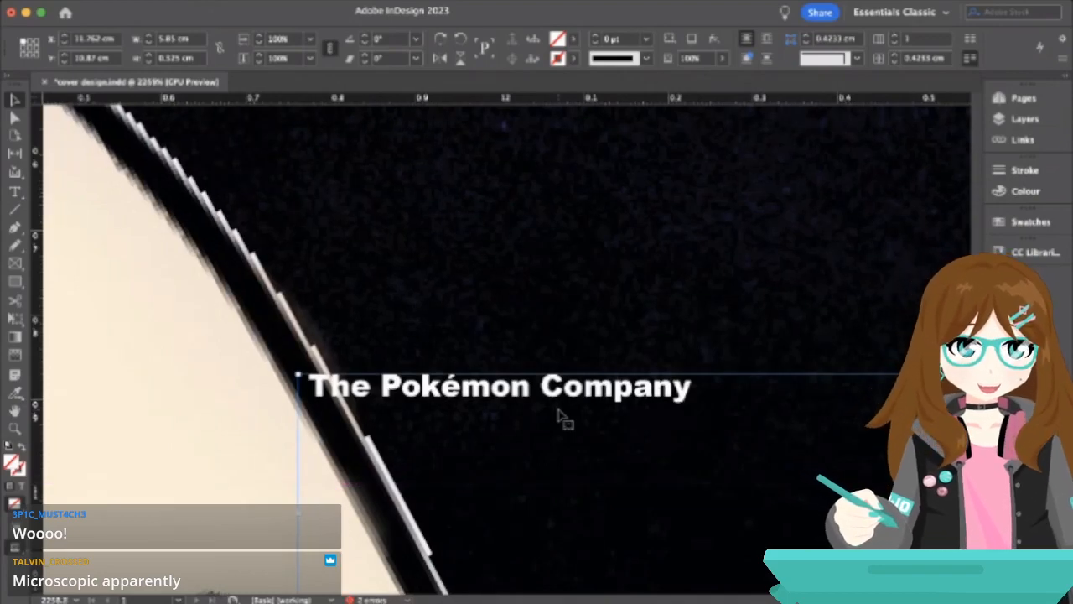
{"action": "scroll", "coordinate": [561, 417], "scroll_direction": "down", "scroll_amount": 8}
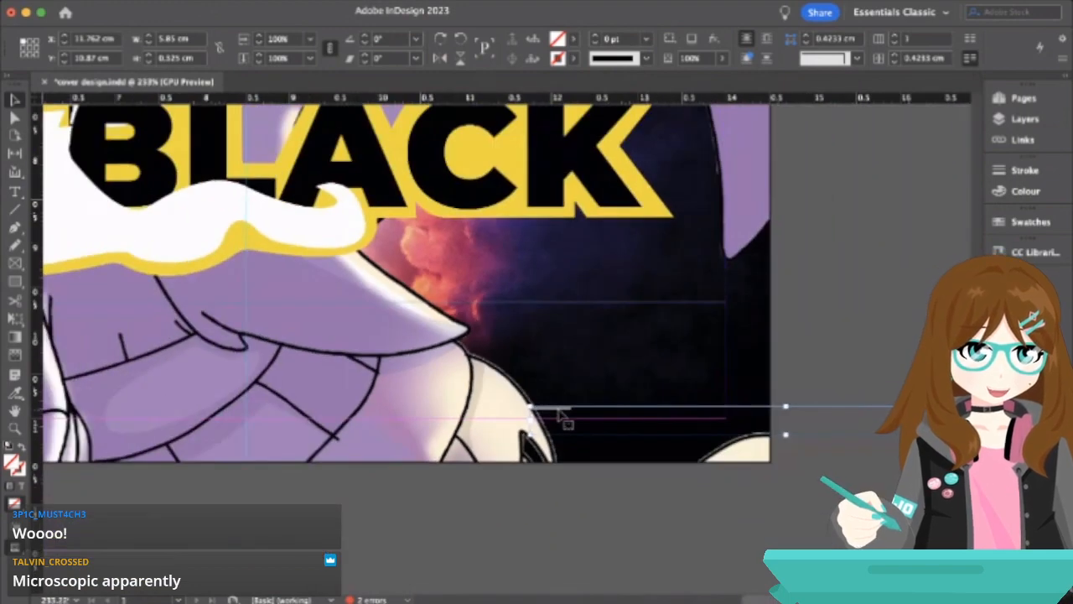
{"action": "left_click_drag", "start_coordinate": [563, 417], "coordinate": [720, 421]}
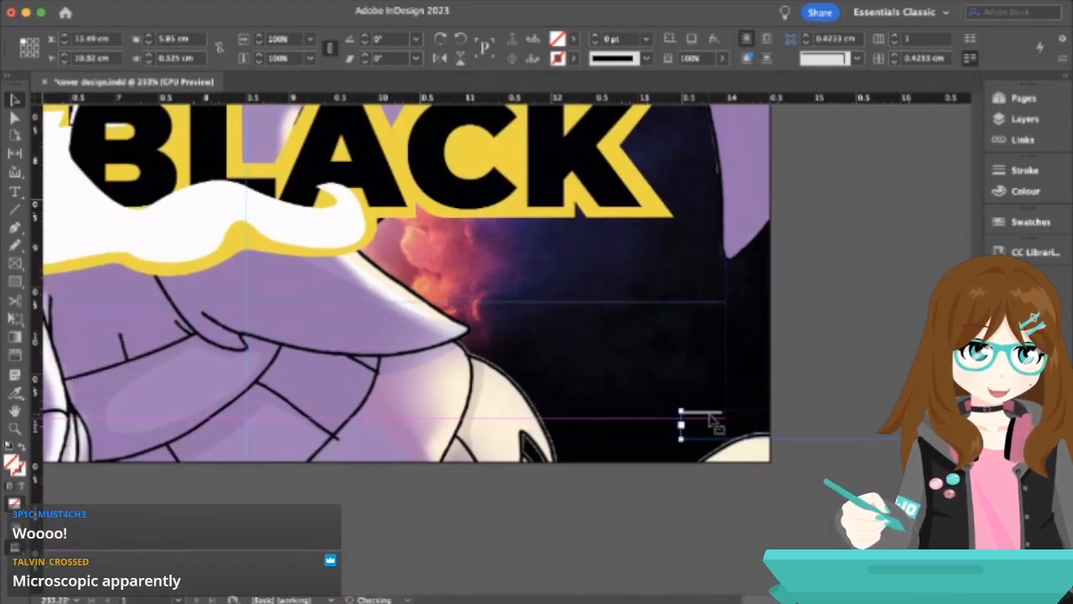
{"action": "left_click", "coordinate": [822, 379]}
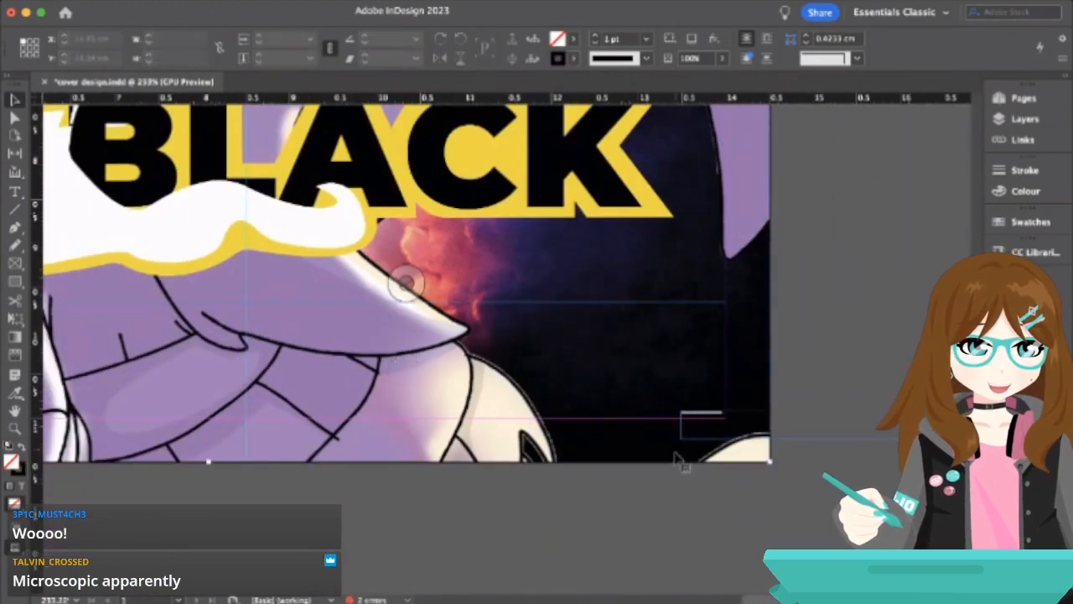
{"action": "key", "text": "super+0"}
{"action": "key", "text": "w"}
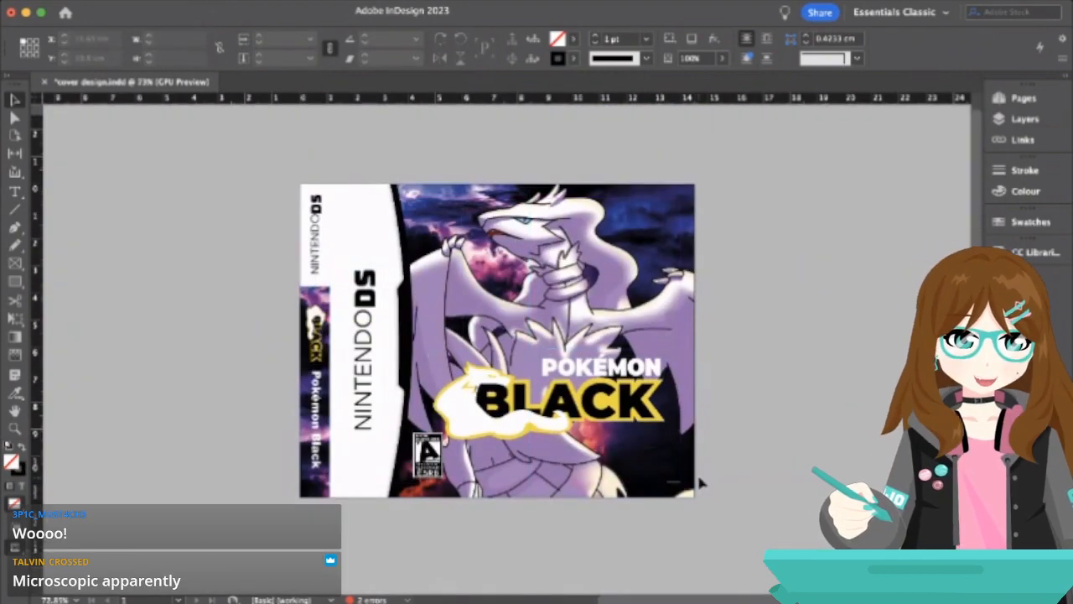
- Enlarge the whole "The Pokémon Company" line in the lower-right corner to 5 pt
{"action": "scroll", "coordinate": [681, 493], "scroll_direction": "up", "scroll_amount": 5}
{"action": "left_click", "coordinate": [673, 476]}
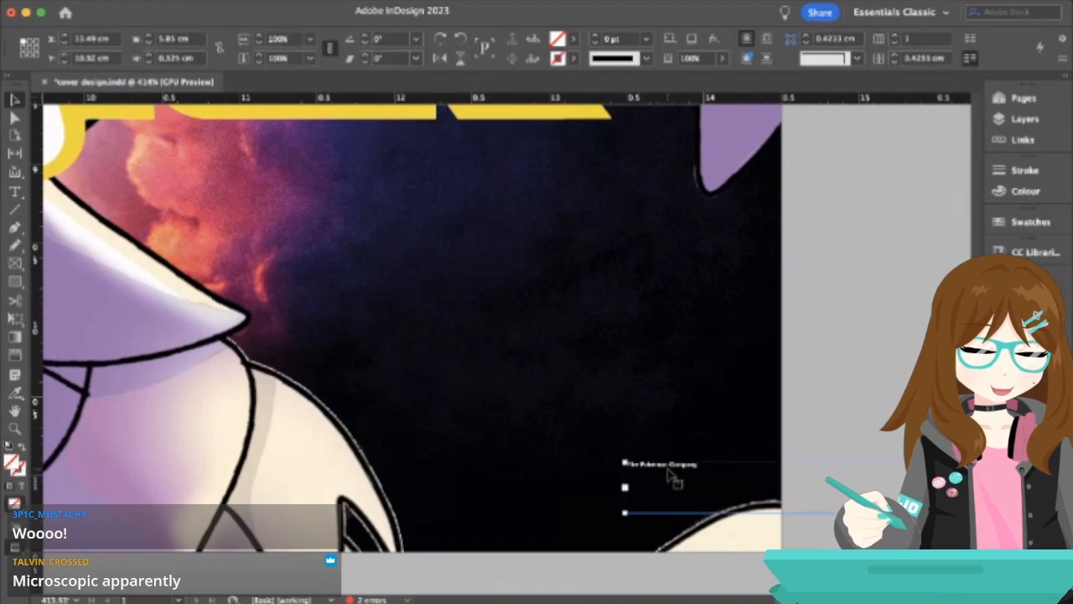
{"action": "scroll", "coordinate": [676, 478], "scroll_direction": "up", "scroll_amount": 2}
{"action": "double_click", "coordinate": [709, 468]}
{"action": "left_click_drag", "start_coordinate": [710, 468], "coordinate": [412, 474]}
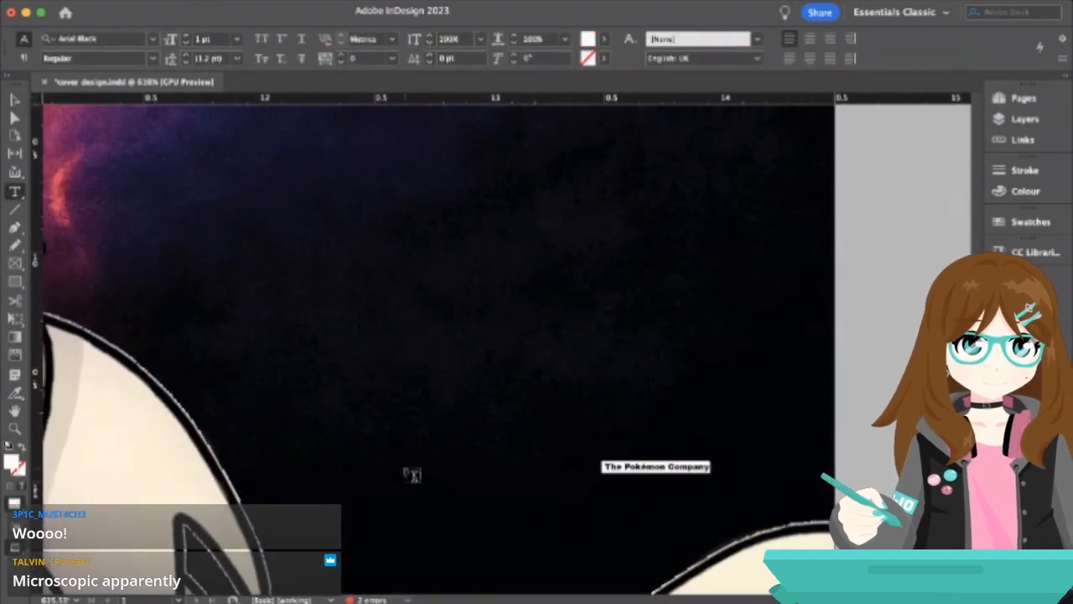
{"action": "left_click", "coordinate": [188, 39]}
{"action": "left_click", "coordinate": [188, 39]}
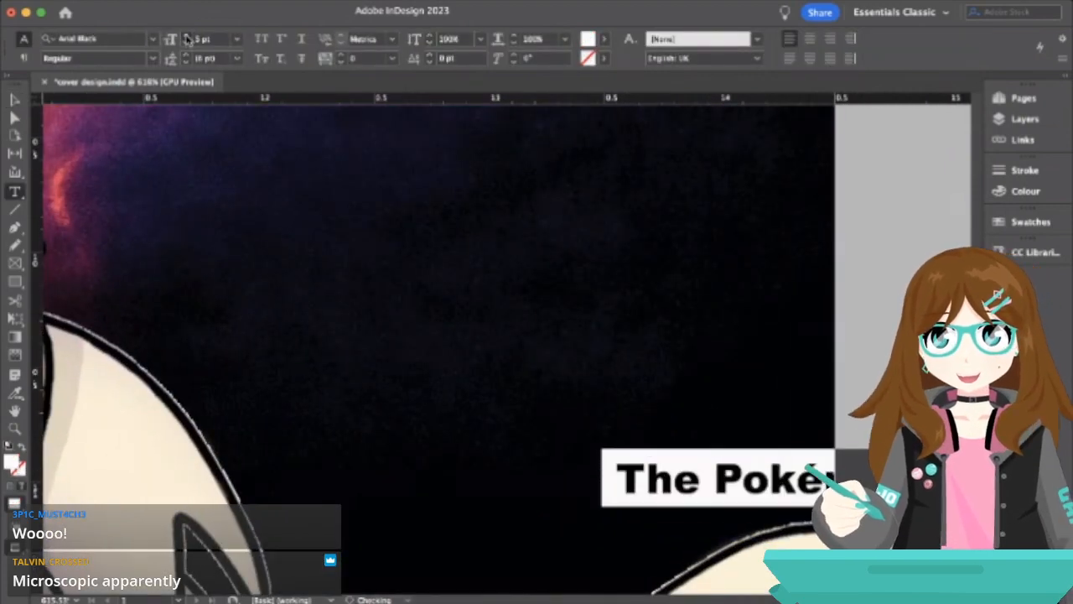
- Increase the "The Pokémon Company" text to 7 pt and move its frame to the front cover's upper-right corner
{"action": "left_click", "coordinate": [188, 39]}
{"action": "left_click", "coordinate": [188, 39]}
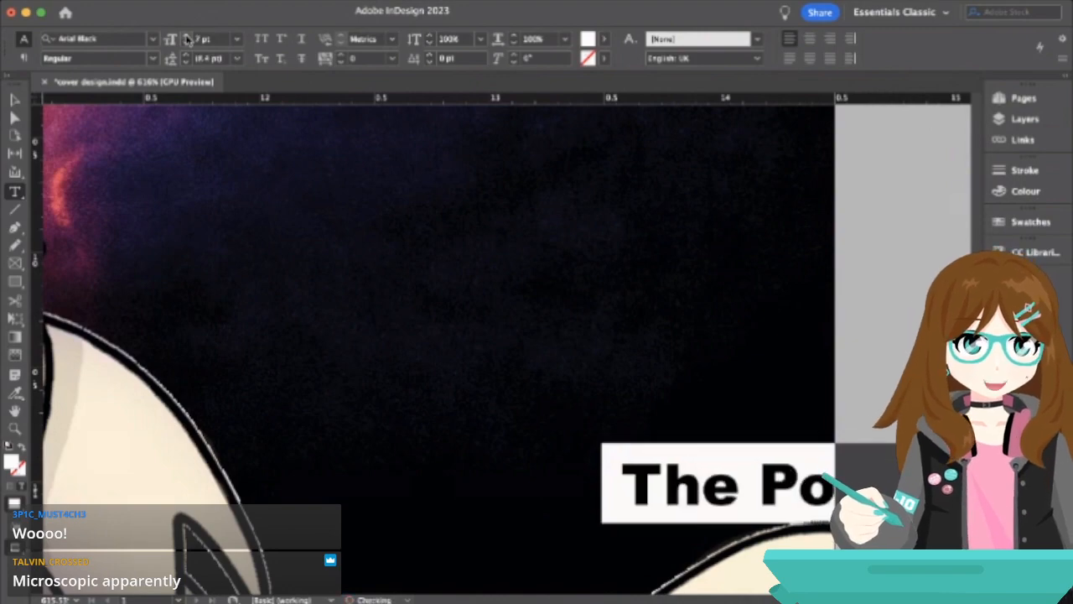
{"action": "scroll", "coordinate": [369, 230], "scroll_direction": "down", "scroll_amount": 5}
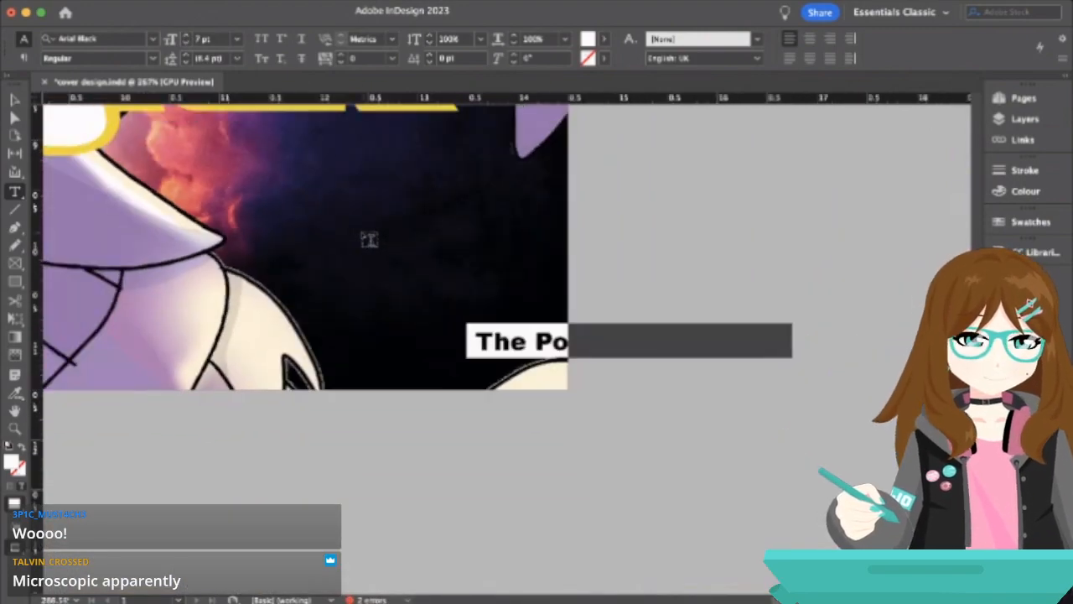
{"action": "scroll", "coordinate": [354, 235], "scroll_direction": "down", "scroll_amount": 3}
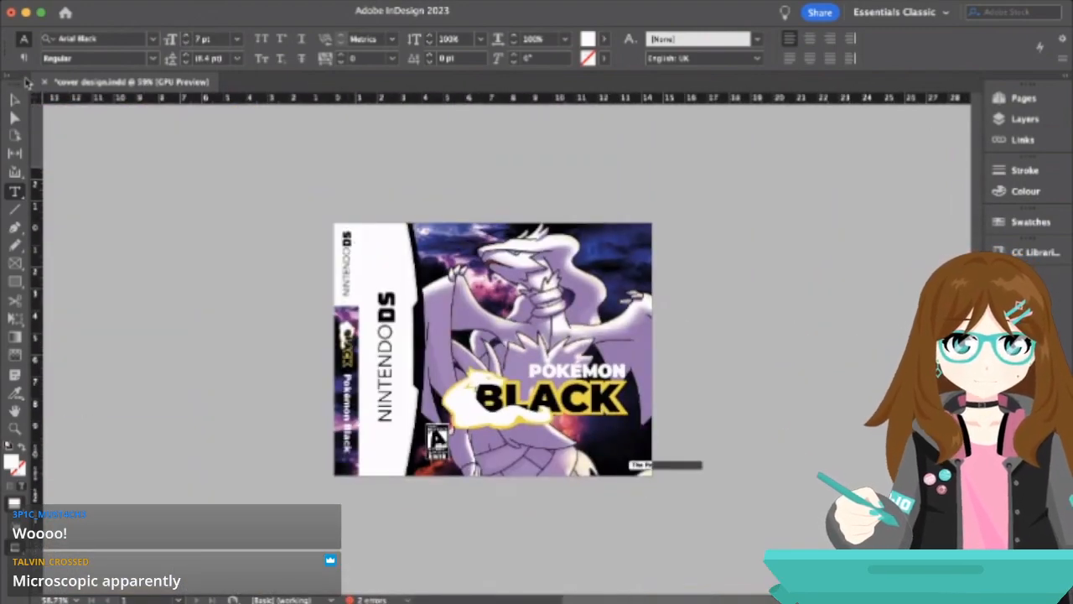
{"action": "left_click", "coordinate": [17, 100]}
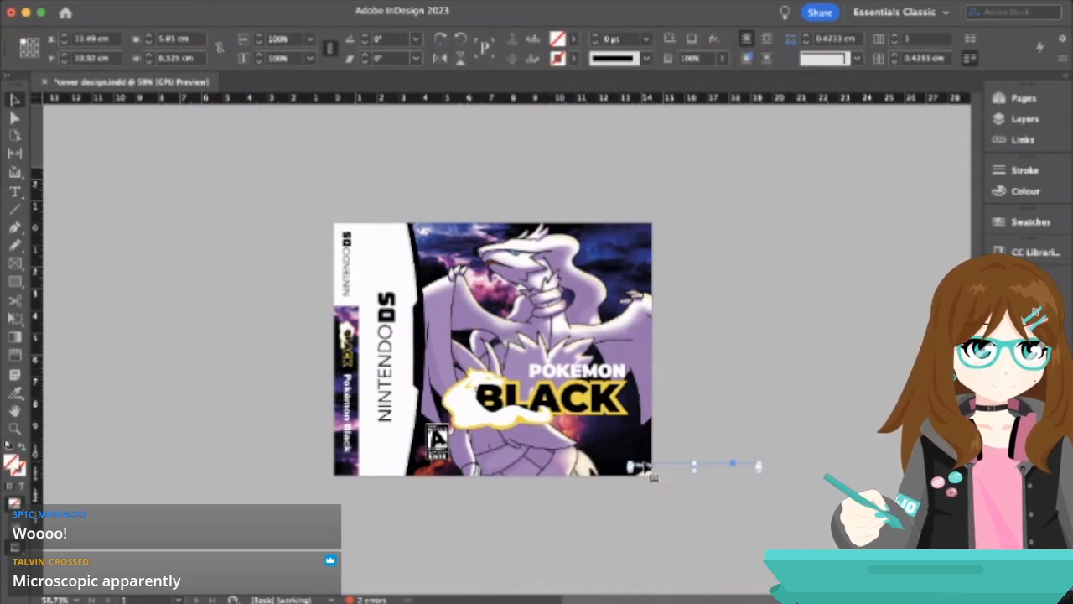
{"action": "left_click_drag", "start_coordinate": [652, 474], "coordinate": [598, 244]}
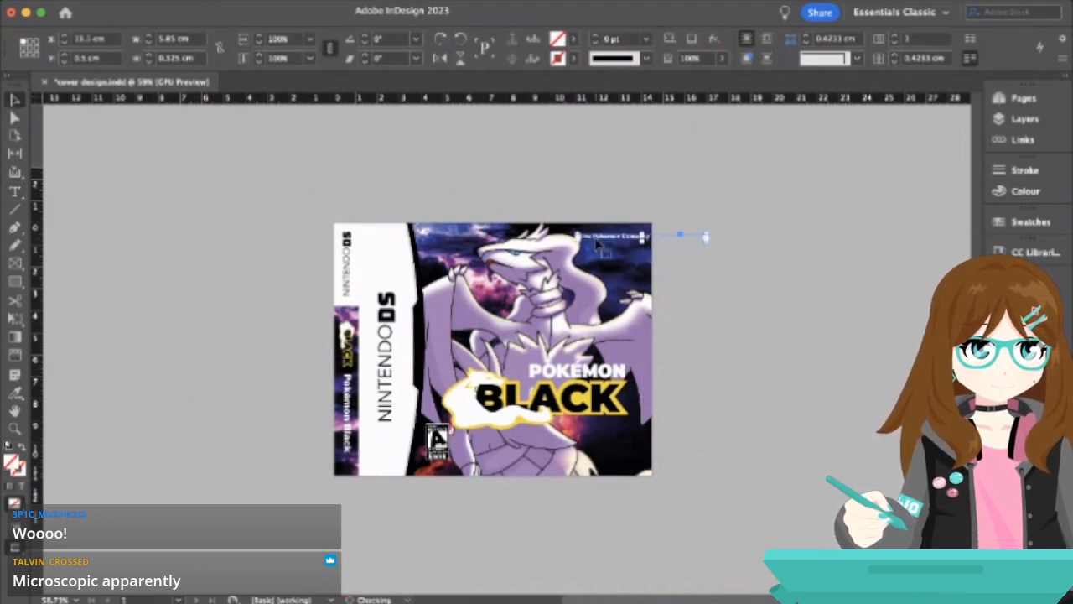
{"action": "left_click", "coordinate": [758, 265]}
- Move the "The Pokémon Company" credit to the front cover's upper-left corner at X 3.76 cm, Y 0.5 cm
{"action": "scroll", "coordinate": [758, 265], "scroll_direction": "up", "scroll_amount": 3}
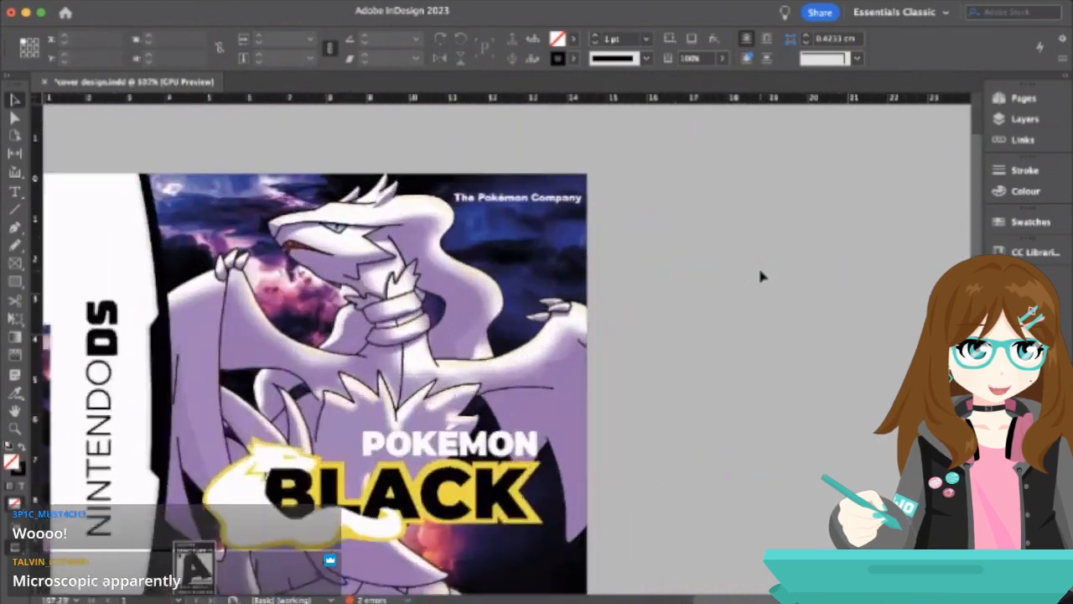
{"action": "scroll", "coordinate": [759, 275], "scroll_direction": "left", "scroll_amount": 5}
{"action": "left_click", "coordinate": [497, 224]}
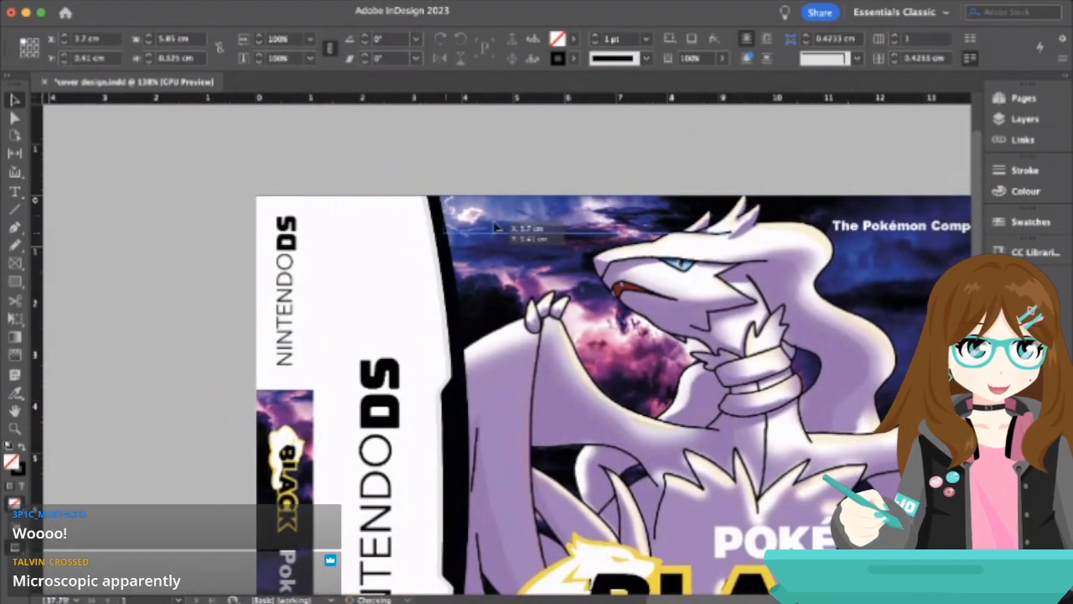
{"action": "left_click_drag", "start_coordinate": [500, 226], "coordinate": [503, 231]}
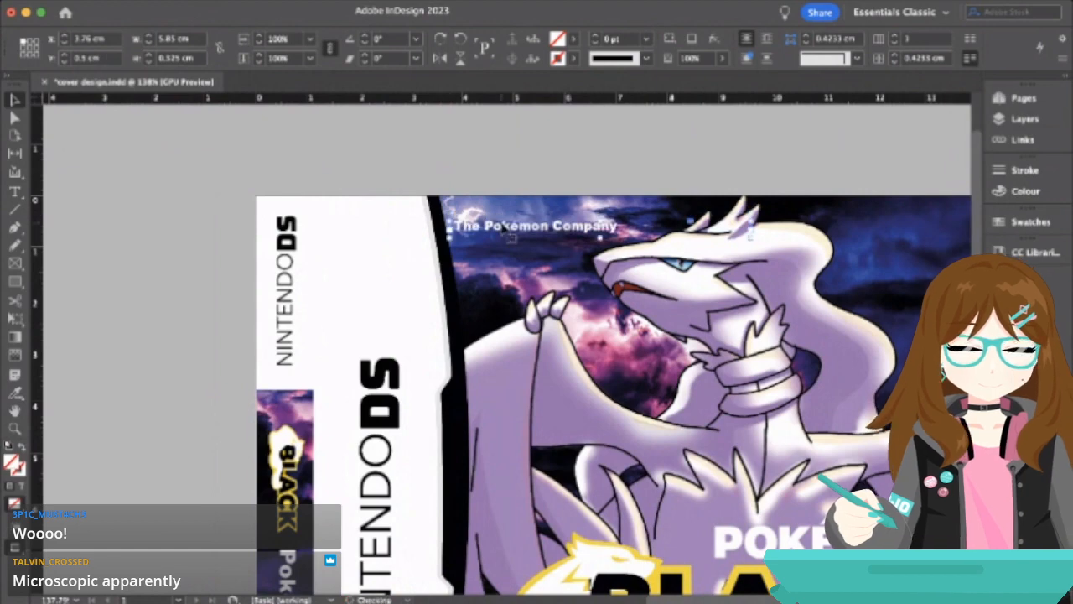
- Recolour the whole "The Pokémon Company" line with the logo's yellow using the Eyedropper, and preview the cover without guides
{"action": "double_click", "coordinate": [562, 226]}
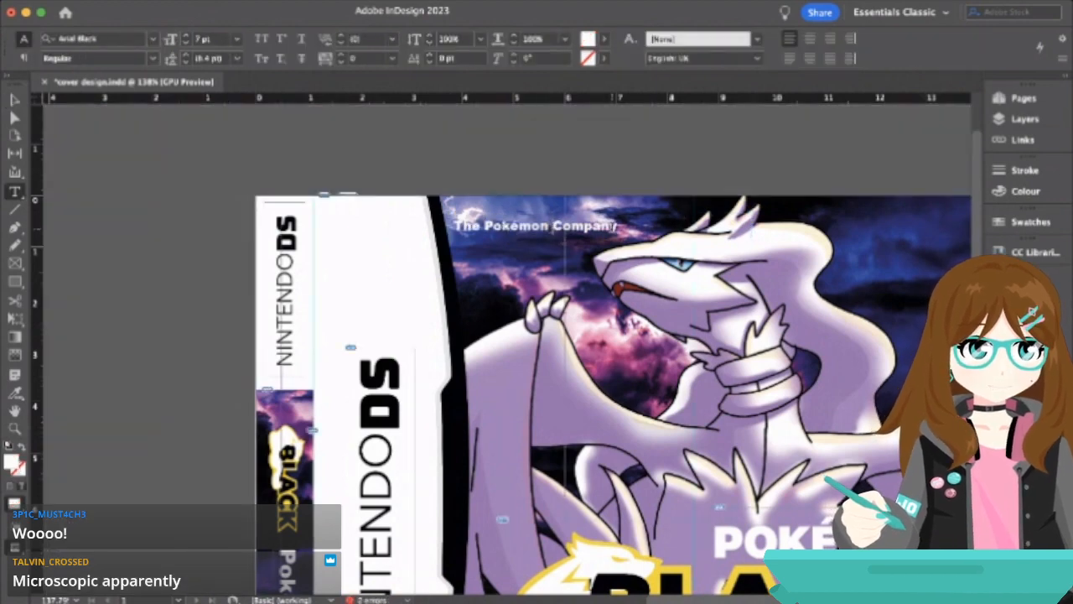
{"action": "left_click_drag", "start_coordinate": [618, 226], "coordinate": [445, 229]}
{"action": "left_click", "coordinate": [16, 394]}
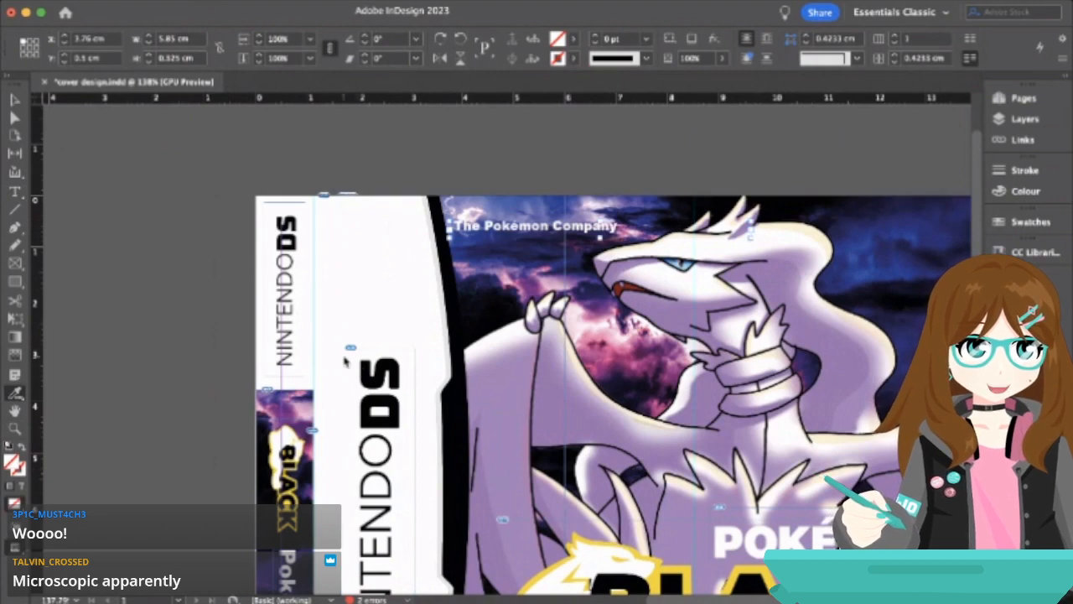
{"action": "left_click", "coordinate": [512, 223]}
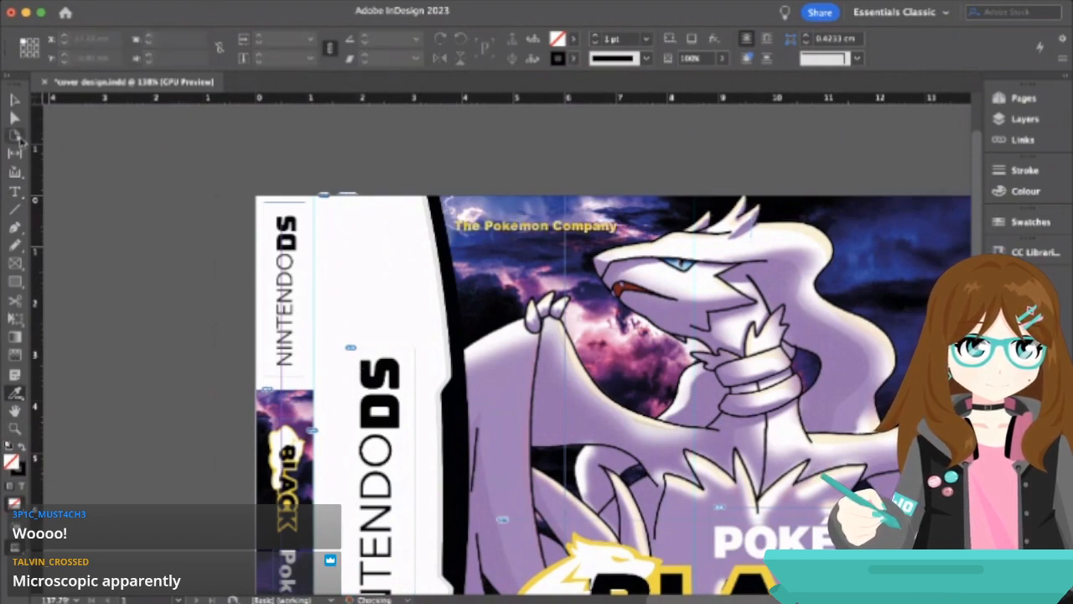
{"action": "left_click", "coordinate": [15, 100]}
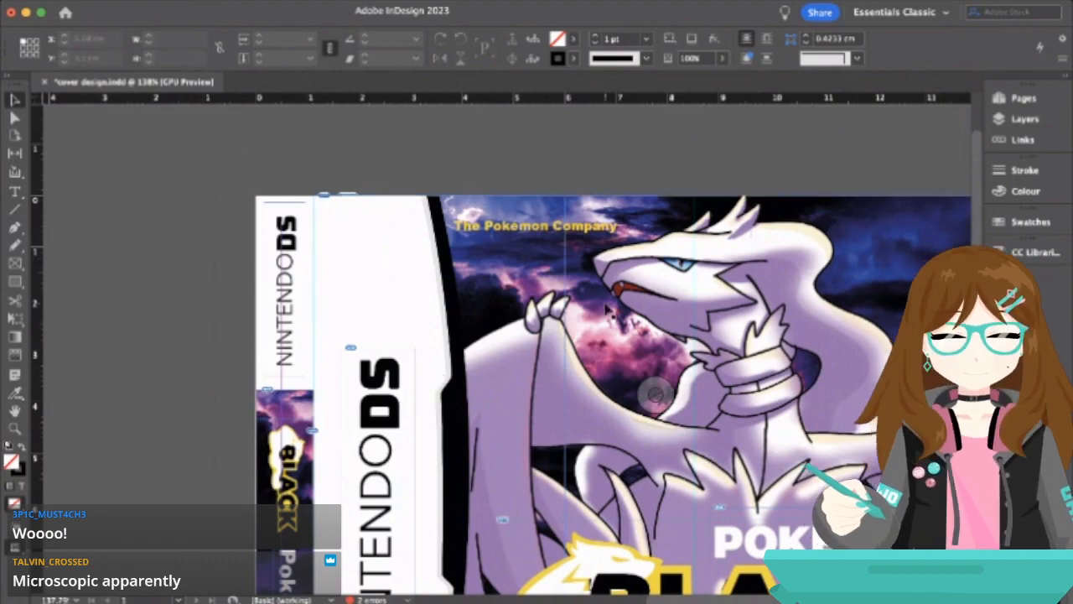
{"action": "scroll", "coordinate": [610, 307], "scroll_direction": "up", "scroll_amount": 1}
{"action": "scroll", "coordinate": [610, 308], "scroll_direction": "up", "scroll_amount": 1}
{"action": "scroll", "coordinate": [612, 309], "scroll_direction": "down", "scroll_amount": 3}
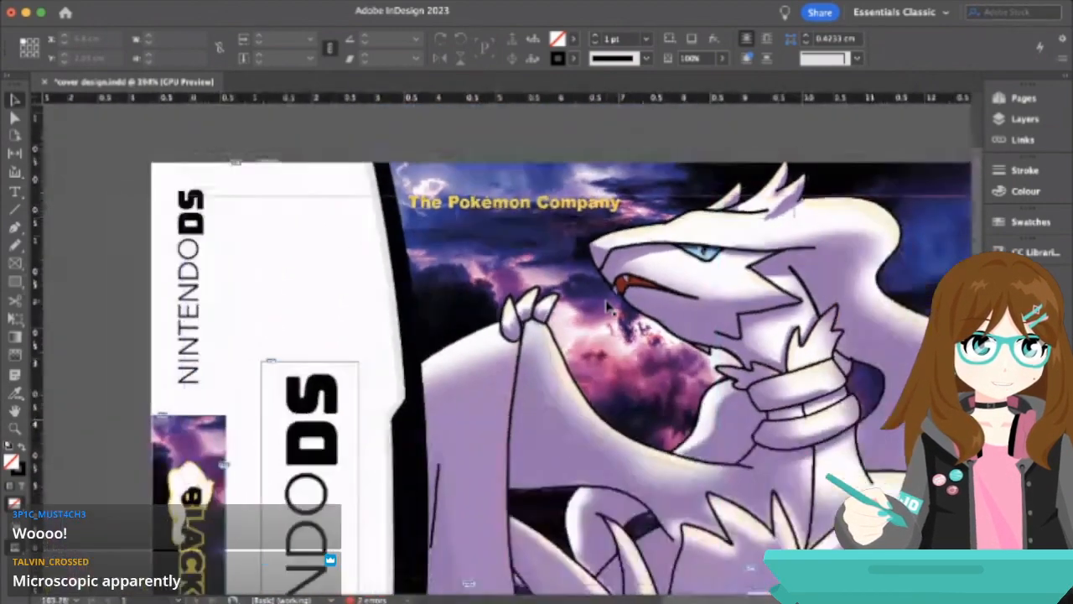
{"action": "key", "text": "w"}
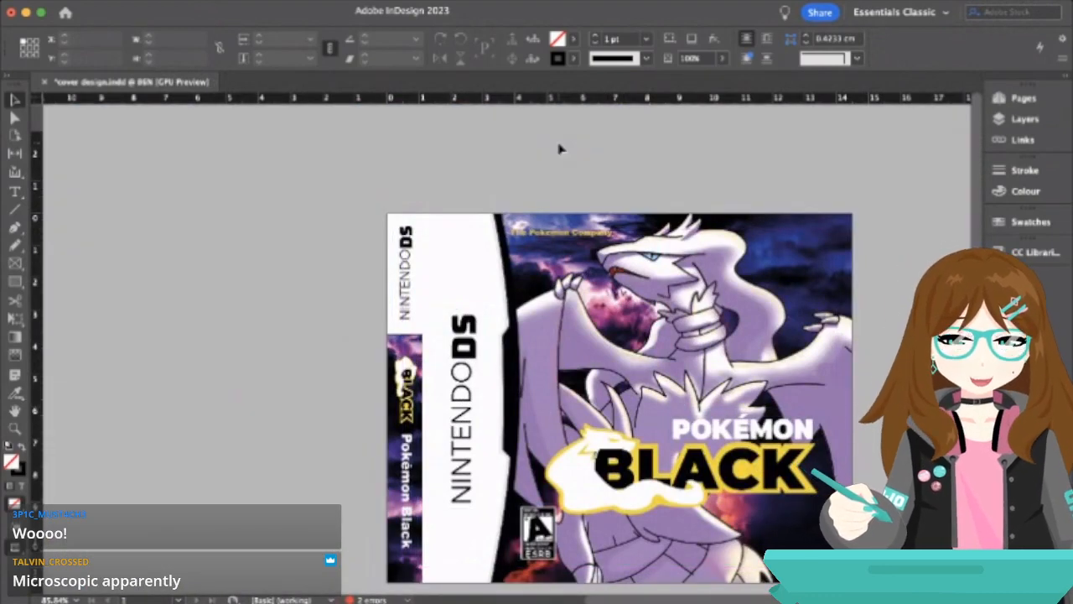
- Move the yellow "The Pokémon Company" credit off the cover onto the pasteboard at X -8.425 cm, Y 0.95 cm
{"action": "left_click", "coordinate": [553, 241]}
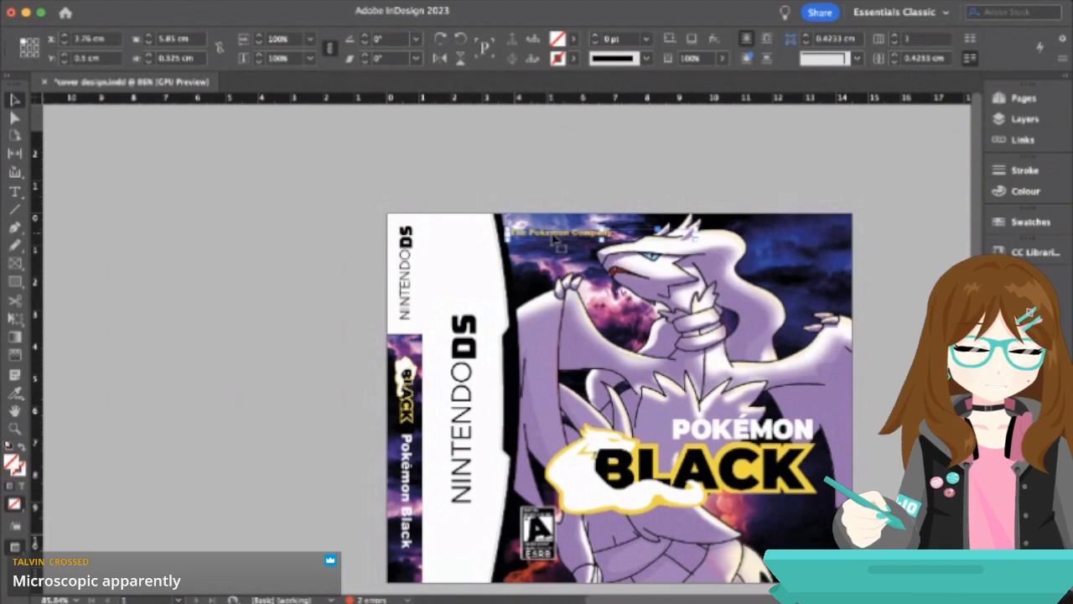
{"action": "key", "text": "w"}
{"action": "scroll", "coordinate": [553, 239], "scroll_direction": "down", "scroll_amount": 2}
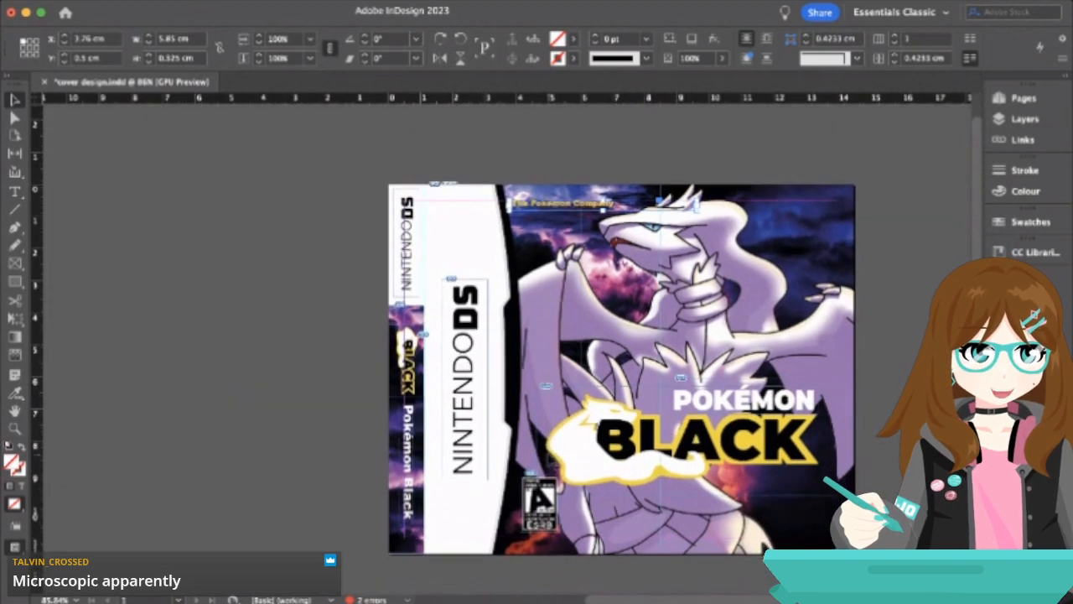
{"action": "left_click_drag", "start_coordinate": [572, 208], "coordinate": [321, 163]}
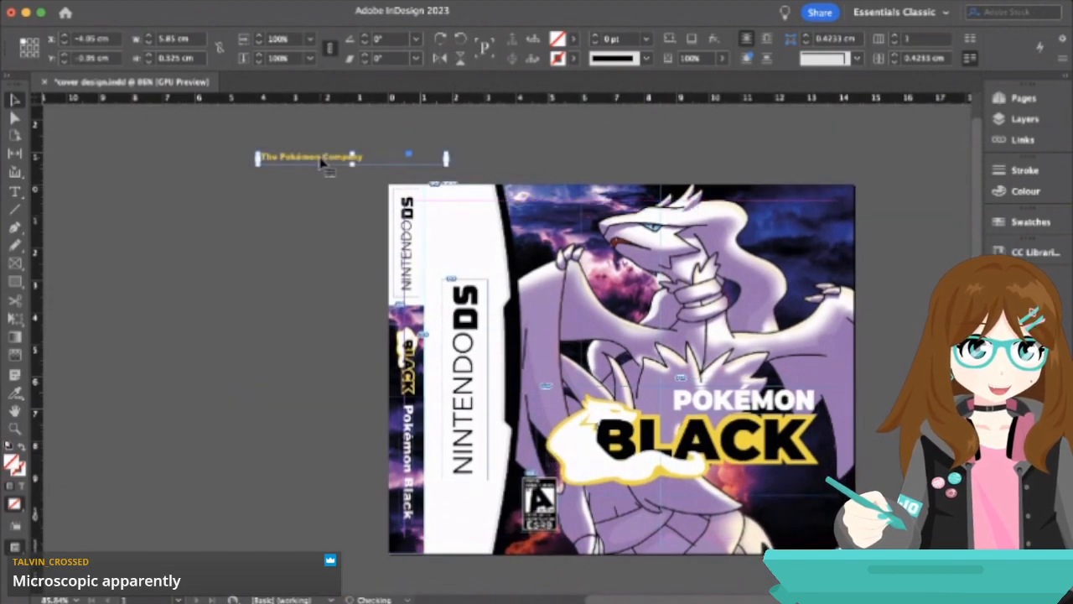
{"action": "key", "text": "w"}
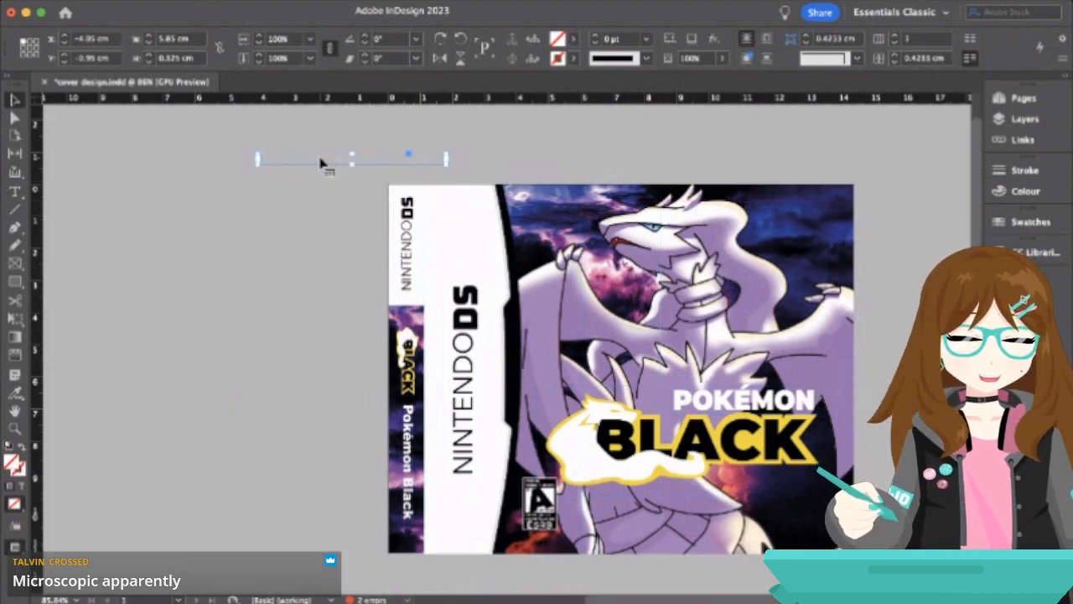
{"action": "key", "text": "w"}
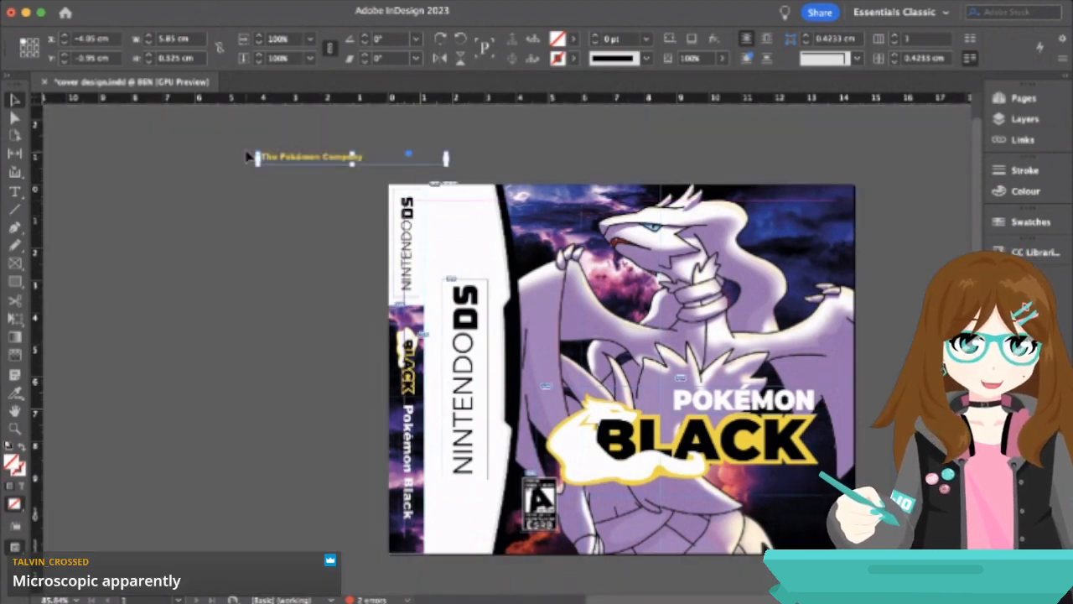
{"action": "left_click", "coordinate": [257, 222]}
{"action": "left_click_drag", "start_coordinate": [330, 161], "coordinate": [200, 221]}
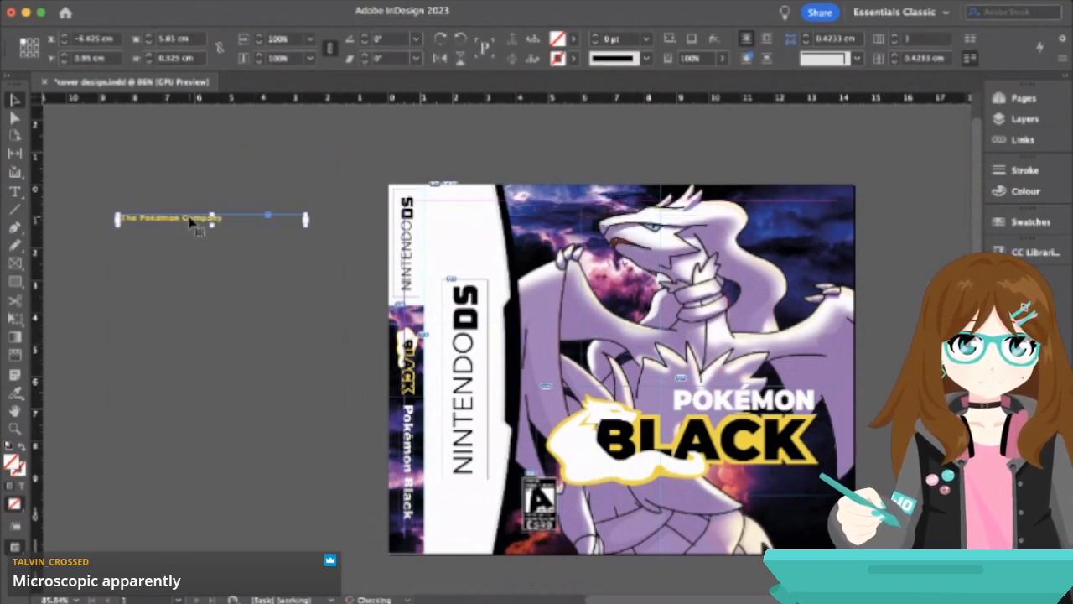
{"action": "left_click", "coordinate": [578, 125]}
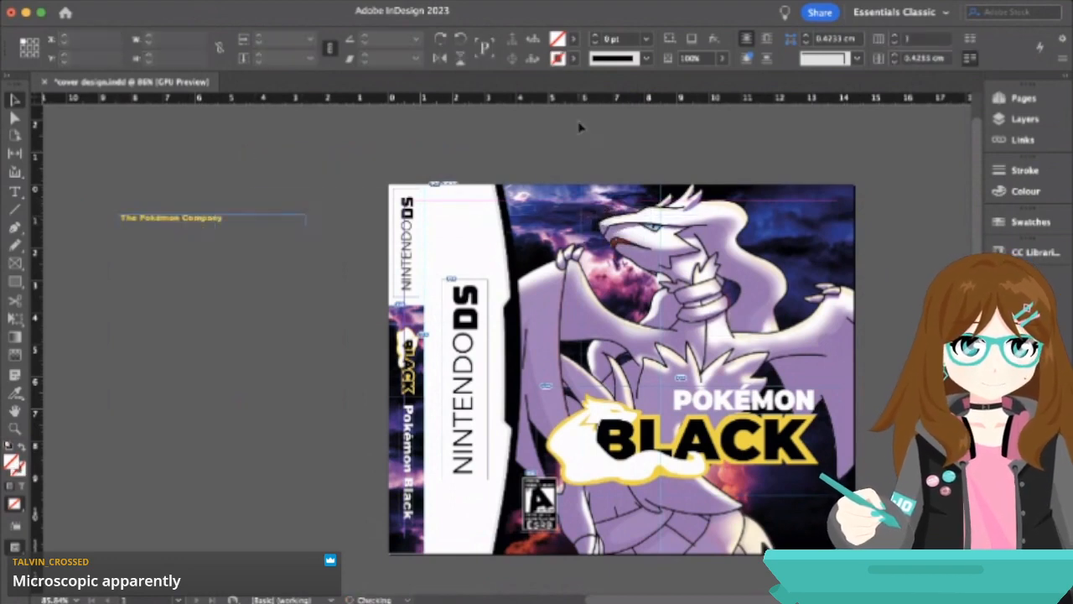
- Create a text frame about 7.55 by 4 cm on the pasteboard beside the spine, reading "Nintendo" in Arial Black
{"action": "left_click", "coordinate": [15, 191]}
{"action": "left_click_drag", "start_coordinate": [144, 383], "coordinate": [380, 503]}
{"action": "type", "text": "Nintendo"}
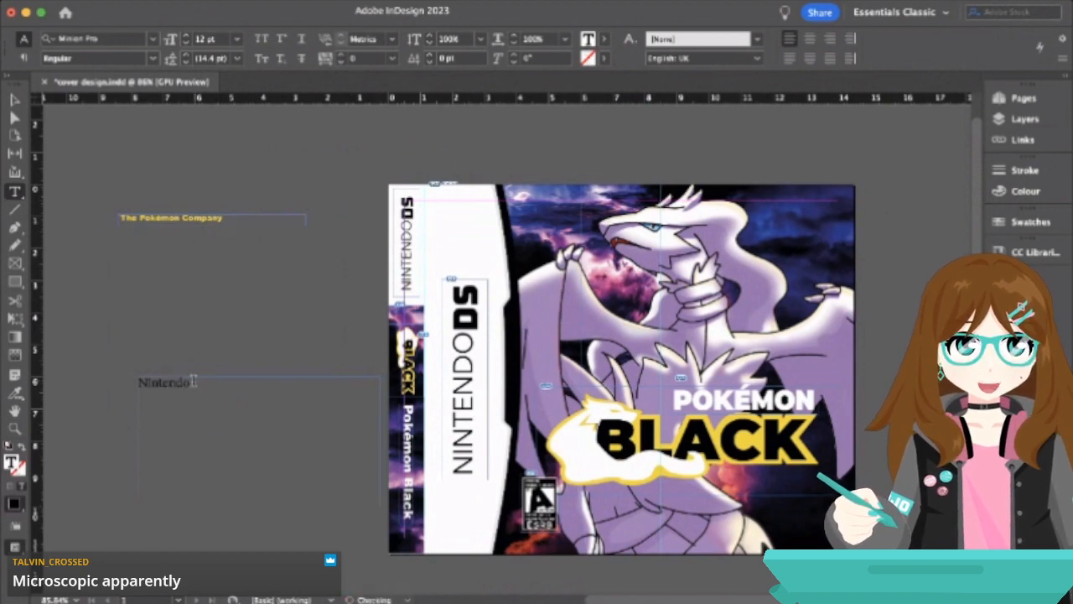
{"action": "left_click_drag", "start_coordinate": [193, 381], "coordinate": [84, 384]}
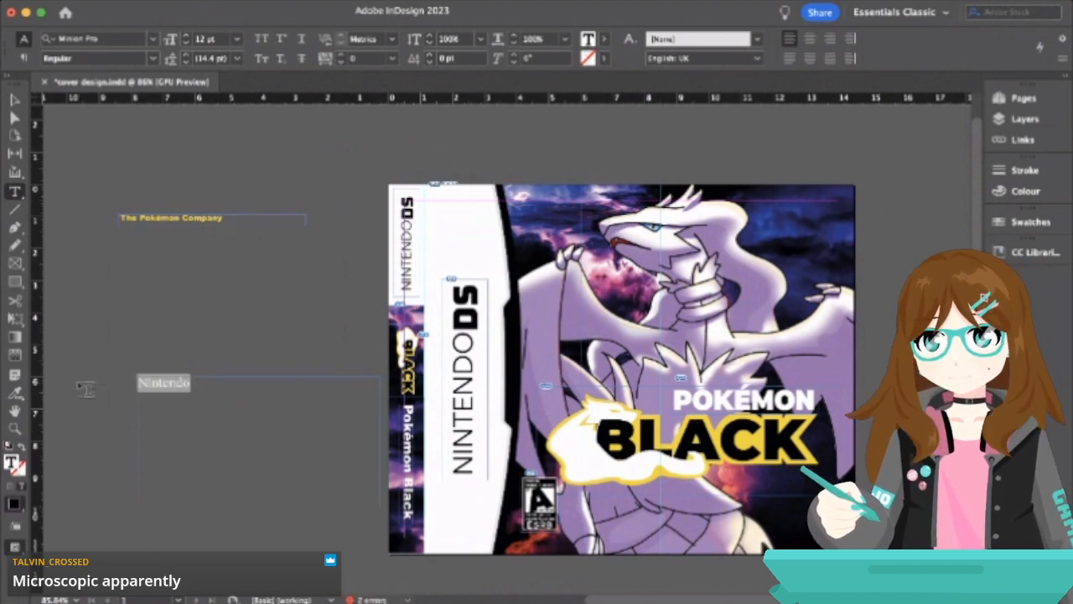
{"action": "left_click", "coordinate": [150, 38]}
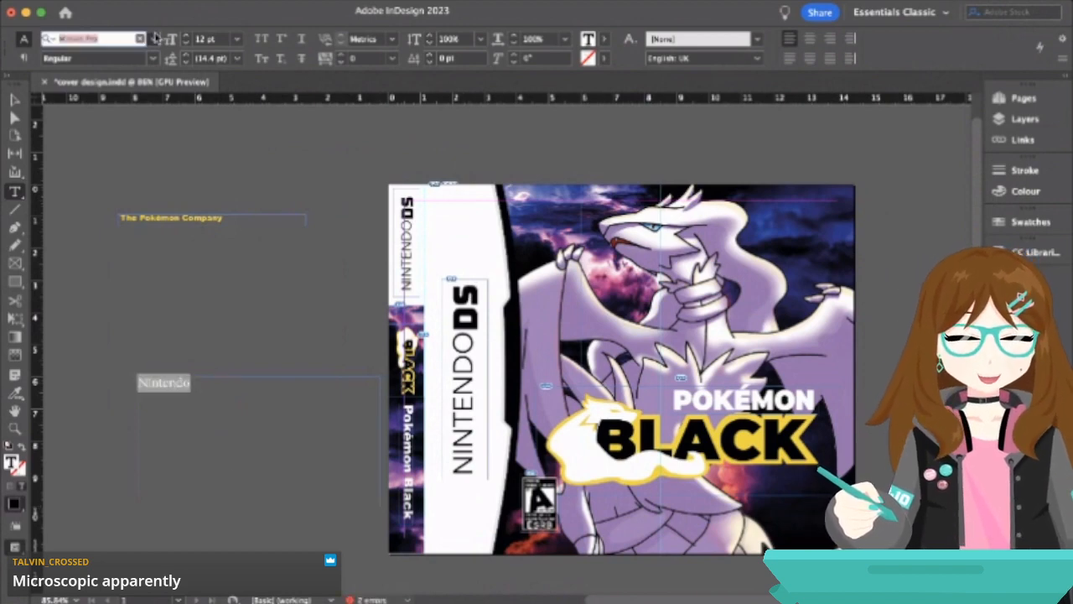
{"action": "left_click", "coordinate": [113, 110]}
{"action": "key", "text": "Escape"}
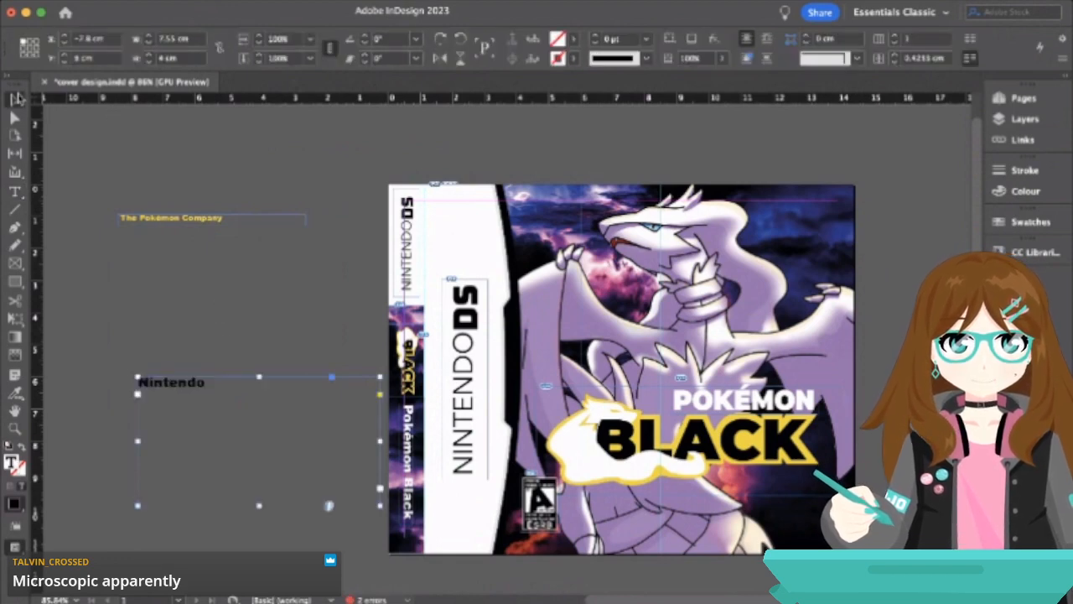
- Place the "Nintendo" text in the front cover's lower-right corner at X 11.85 cm, Y 10.59 cm, and colour it white
{"action": "key", "text": "Delete"}
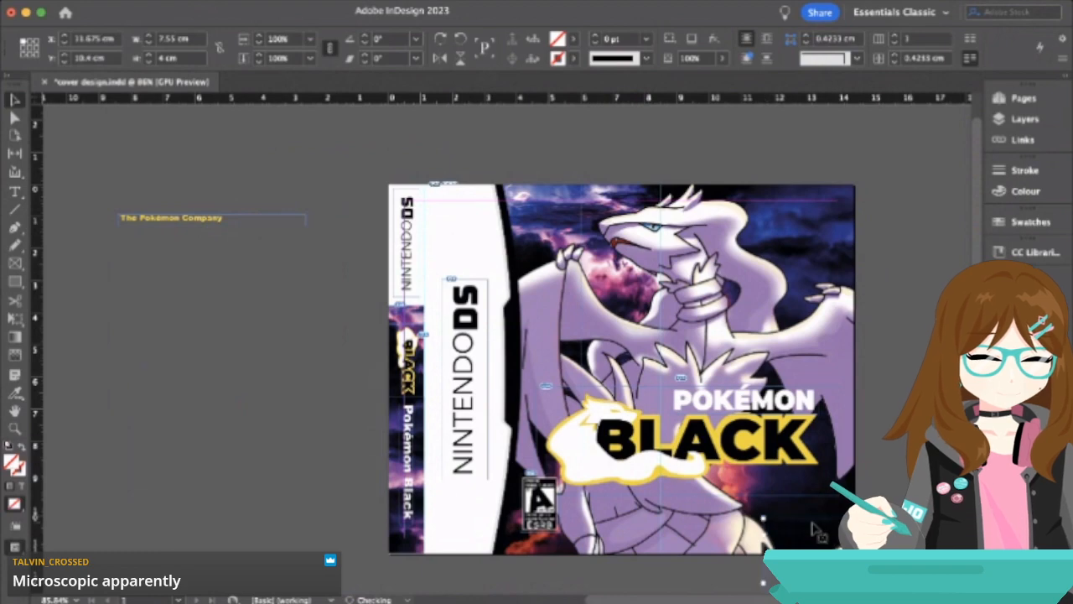
{"action": "key", "text": "t"}
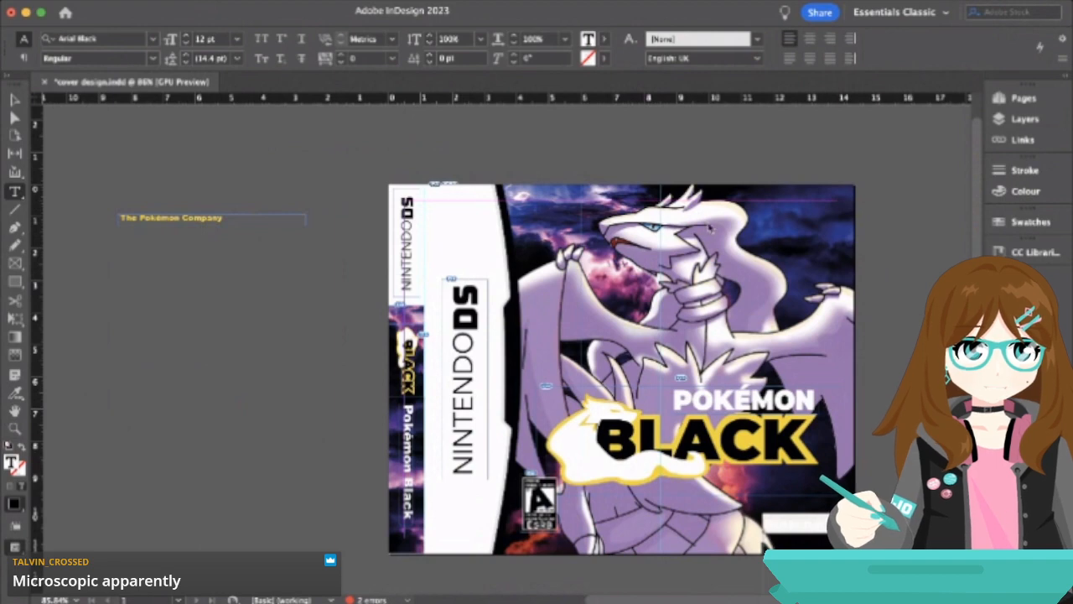
{"action": "key", "text": "v"}
{"action": "left_click", "coordinate": [156, 165]}
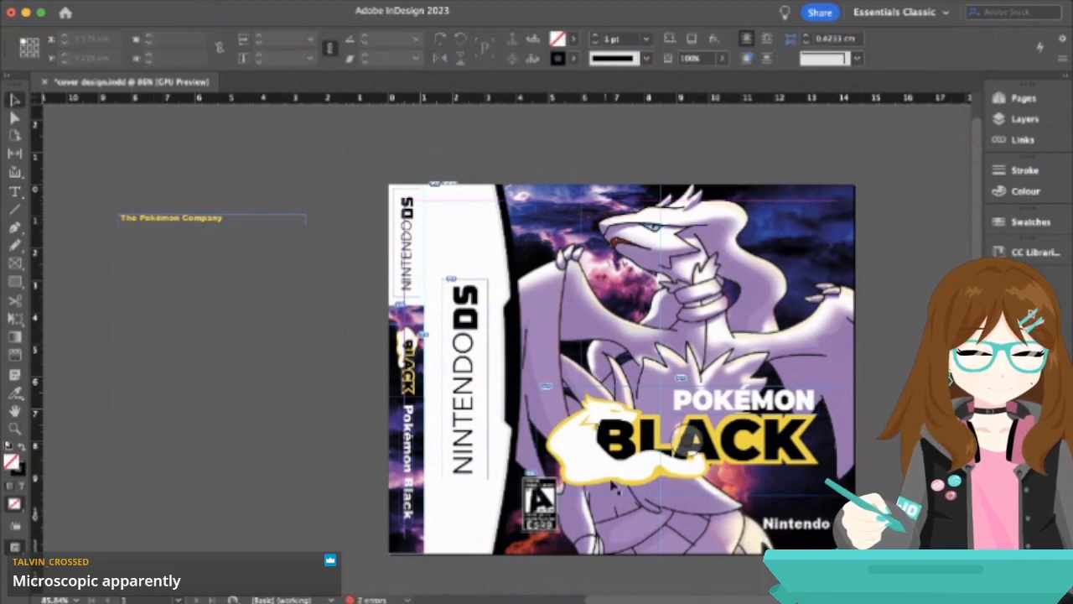
{"action": "left_click_drag", "start_coordinate": [813, 533], "coordinate": [817, 539]}
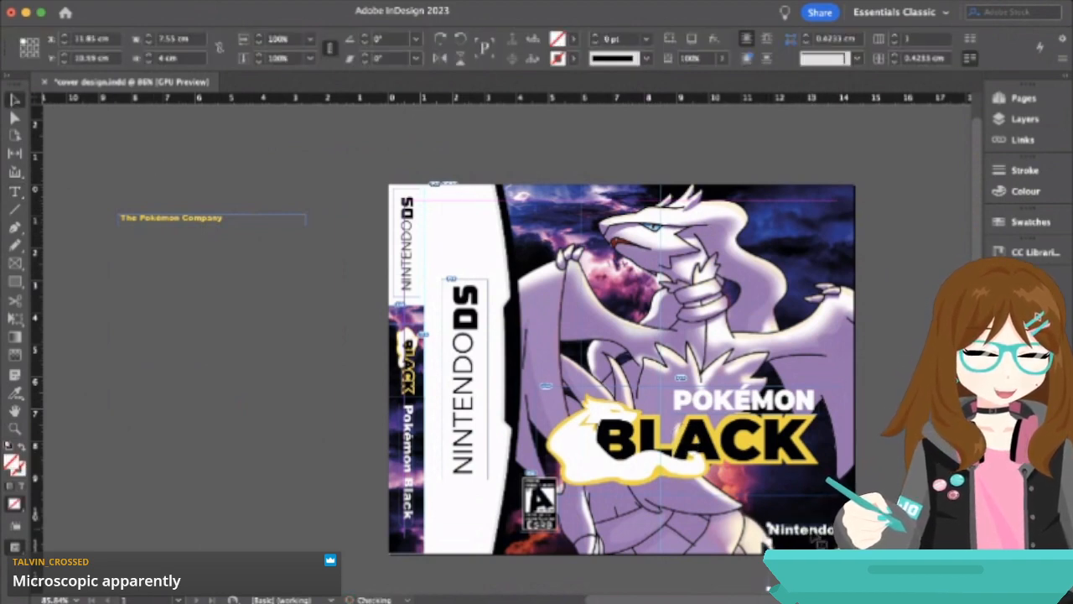
{"action": "left_click", "coordinate": [897, 520]}
- Preview the whole cover without guides to examine the "Nintendo" credit's size and placement
{"action": "key", "text": "w"}
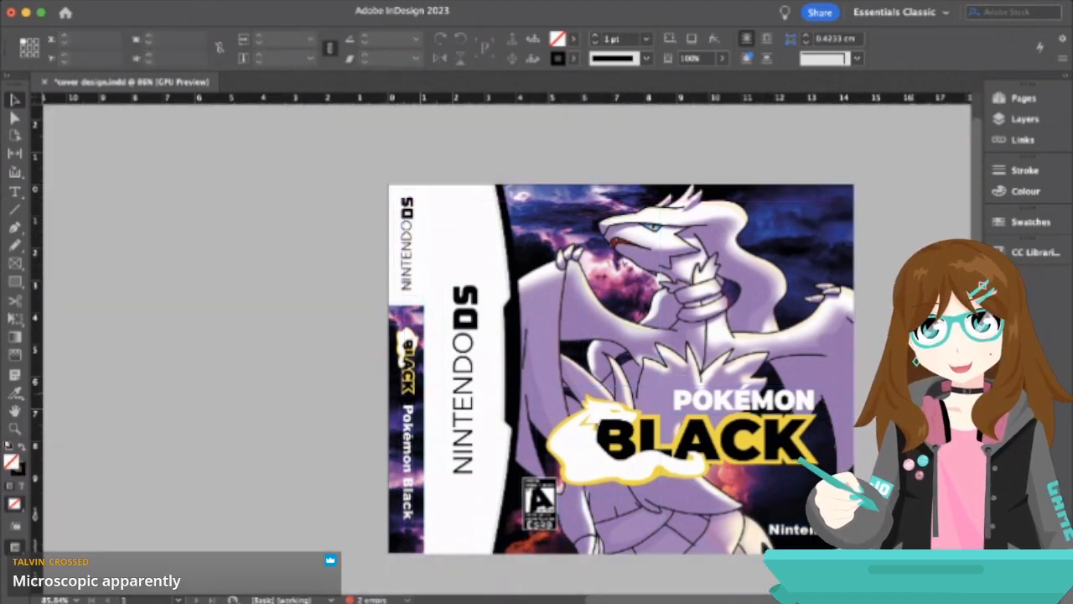
{"action": "scroll", "coordinate": [620, 369], "scroll_direction": "down", "scroll_amount": 2}
{"action": "scroll", "coordinate": [620, 369], "scroll_direction": "right", "scroll_amount": 6}
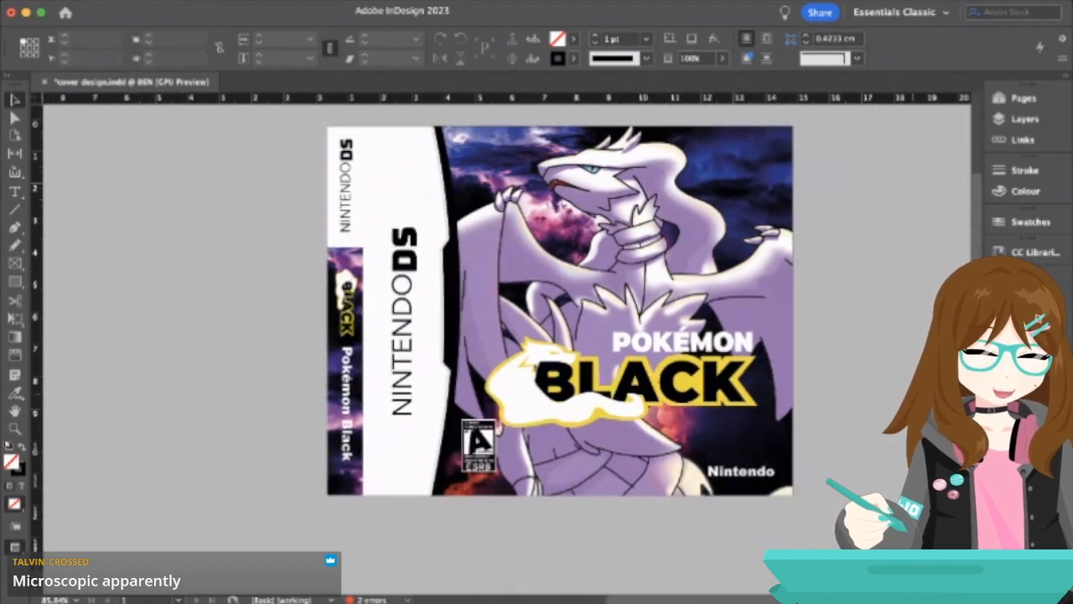
{"action": "scroll", "coordinate": [512, 348], "scroll_direction": "right", "scroll_amount": 1}
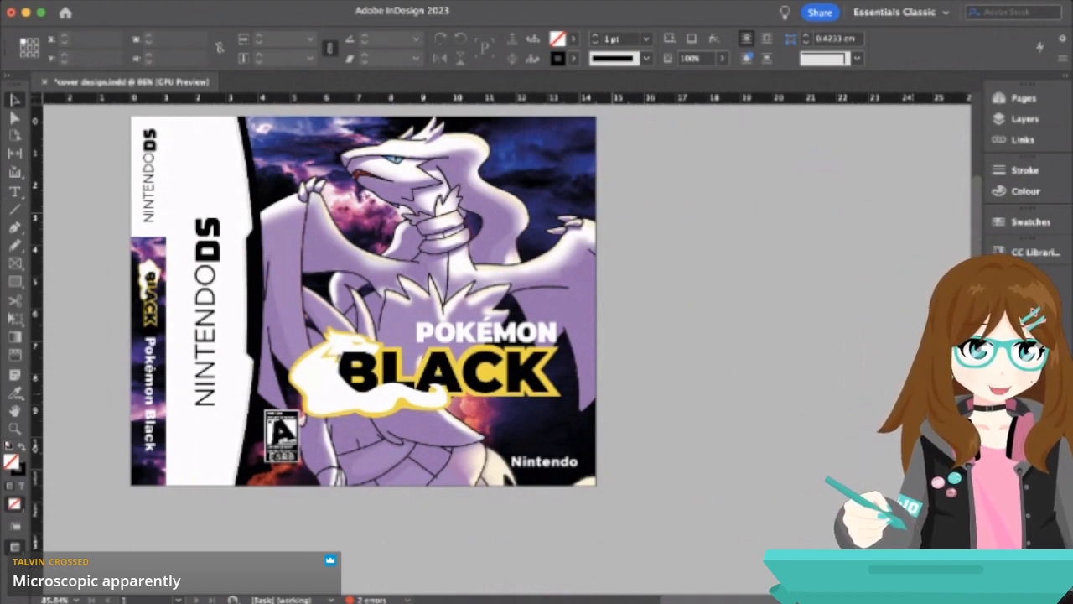
{"action": "scroll", "coordinate": [508, 348], "scroll_direction": "up", "scroll_amount": 2}
{"action": "scroll", "coordinate": [507, 348], "scroll_direction": "left", "scroll_amount": 2}
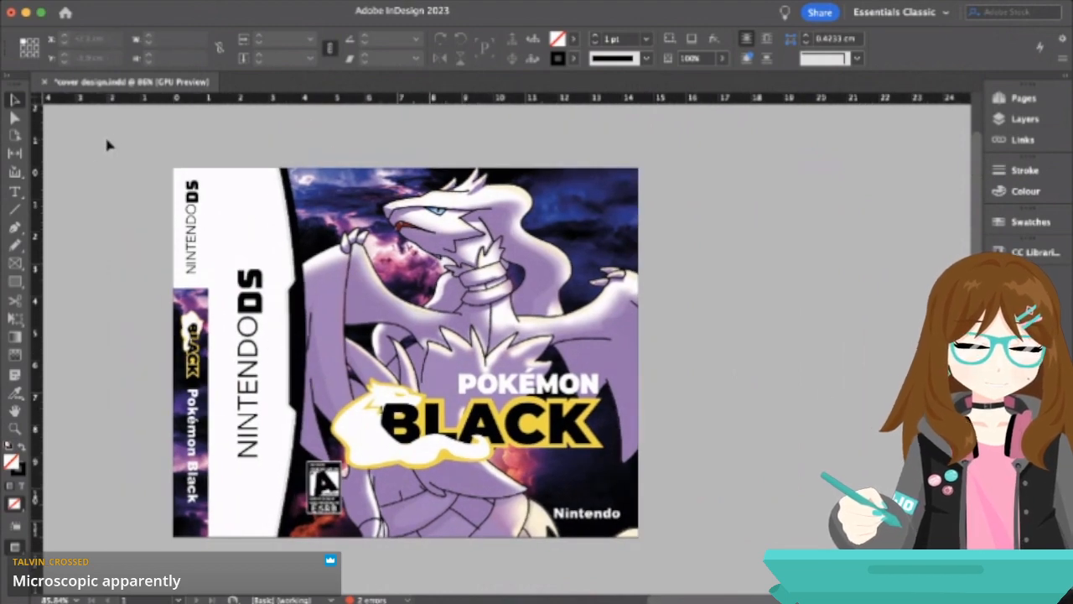
- Narrow the yellow "The Pokémon Company" text frame on the pasteboard so it closely fits its text
{"action": "scroll", "coordinate": [109, 153], "scroll_direction": "left", "scroll_amount": 10}
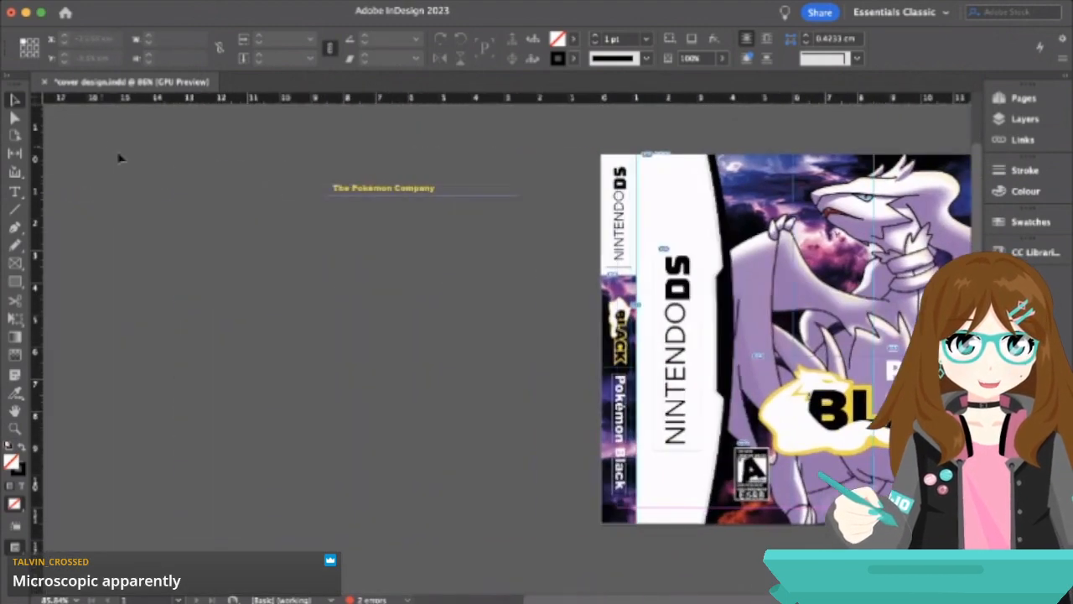
{"action": "left_click", "coordinate": [427, 188]}
{"action": "scroll", "coordinate": [518, 195], "scroll_direction": "up", "scroll_amount": 5}
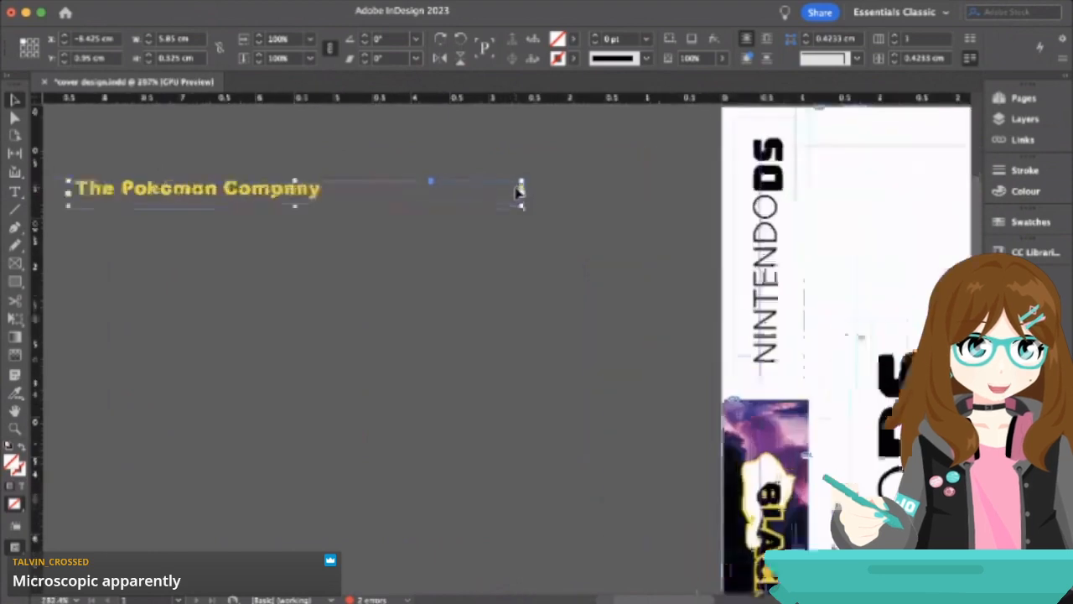
{"action": "left_click_drag", "start_coordinate": [522, 193], "coordinate": [283, 210]}
{"action": "left_click", "coordinate": [343, 292]}
{"action": "scroll", "coordinate": [343, 298], "scroll_direction": "down", "scroll_amount": 5}
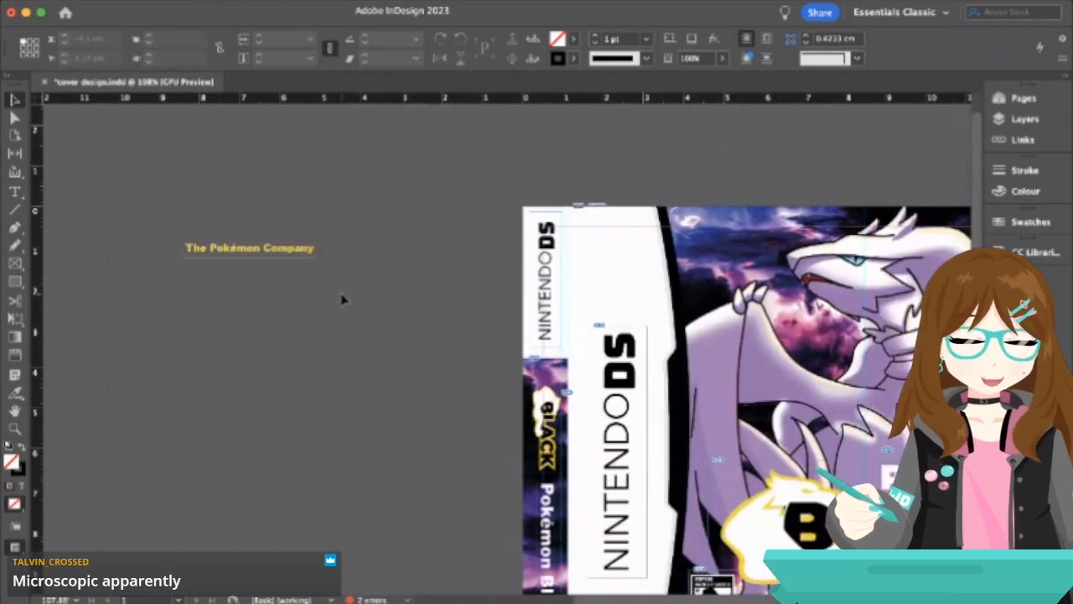
- Move the "The Pokémon Company" credit lower and closer to the spine on the pasteboard, and save the document
{"action": "scroll", "coordinate": [343, 299], "scroll_direction": "down", "scroll_amount": 3}
{"action": "scroll", "coordinate": [343, 299], "scroll_direction": "right", "scroll_amount": 3}
{"action": "left_click_drag", "start_coordinate": [144, 148], "coordinate": [243, 178]}
{"action": "left_click", "coordinate": [372, 276]}
{"action": "scroll", "coordinate": [375, 274], "scroll_direction": "down", "scroll_amount": 2}
{"action": "scroll", "coordinate": [375, 274], "scroll_direction": "right", "scroll_amount": 3}
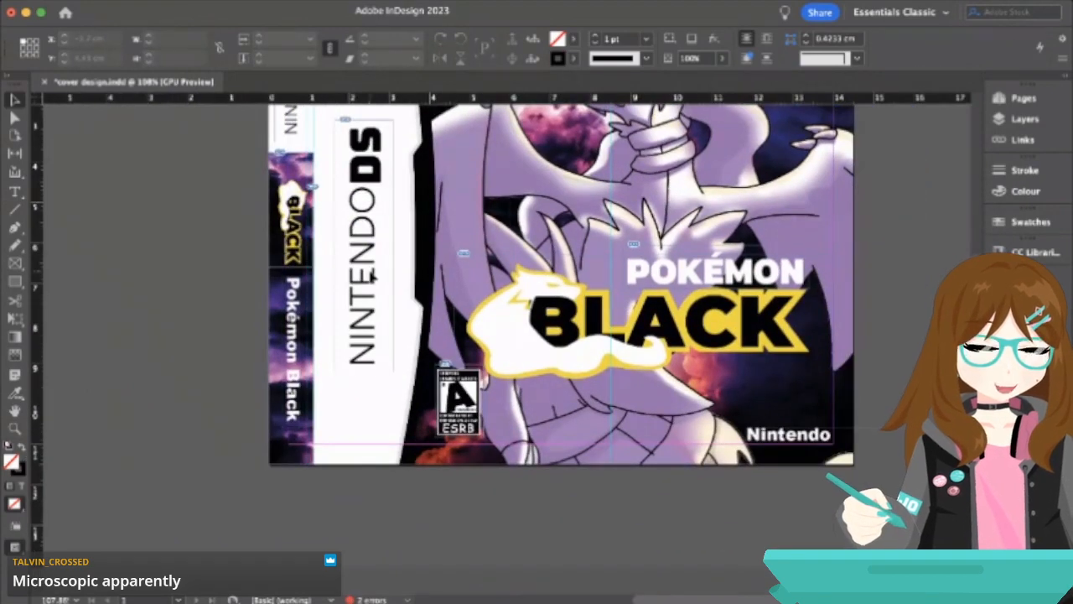
{"action": "scroll", "coordinate": [373, 276], "scroll_direction": "up", "scroll_amount": 5}
{"action": "scroll", "coordinate": [373, 277], "scroll_direction": "right", "scroll_amount": 1}
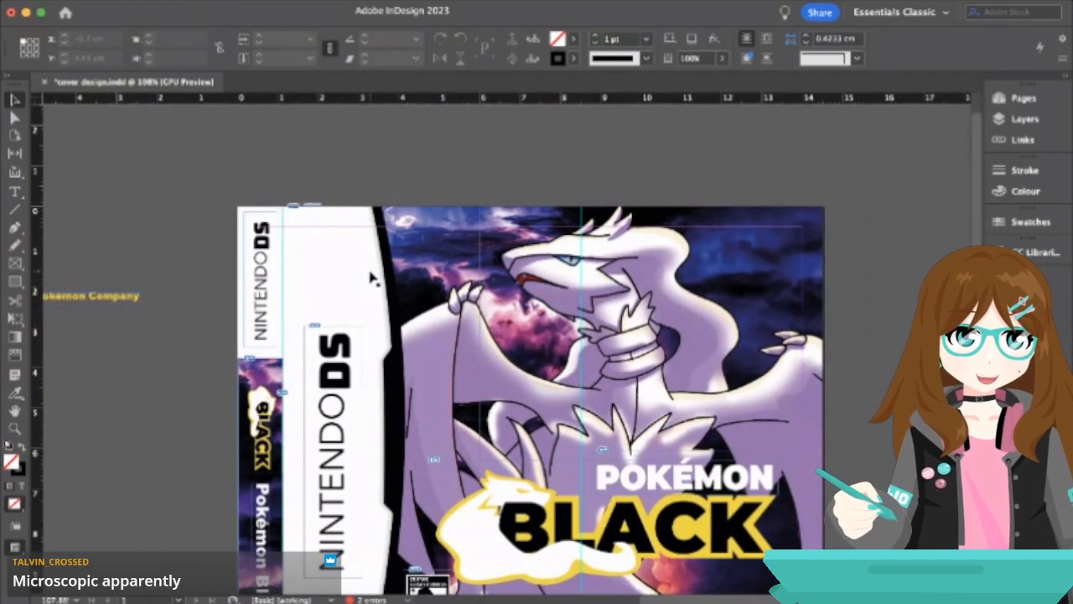
{"action": "key", "text": "super+s"}
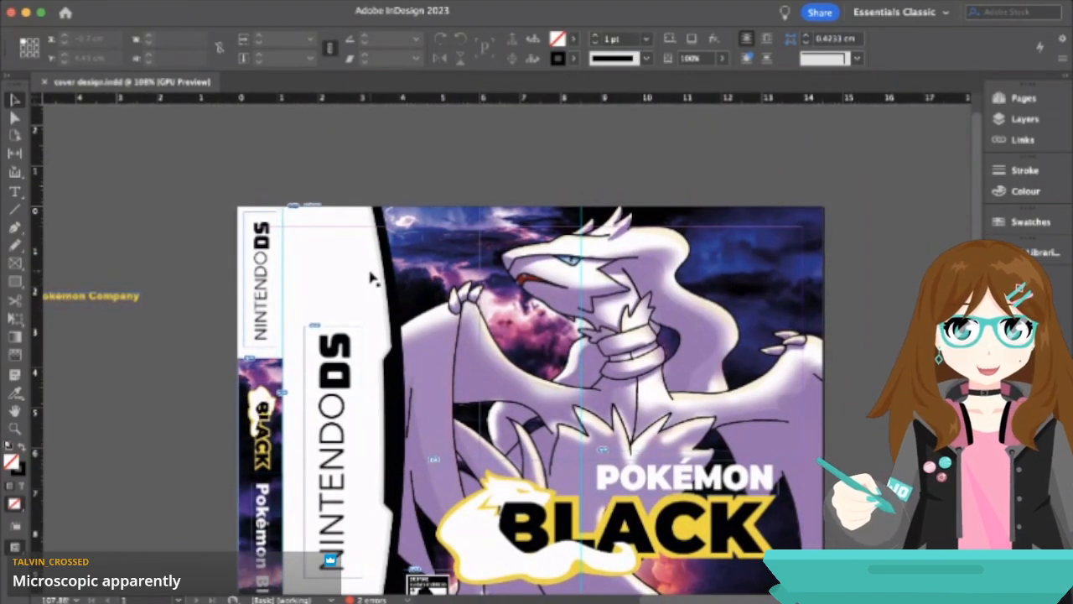
- Preview the cover without guides and examine the overall layout from the dragon artwork down to the rating badge and "Nintendo" credit
{"action": "key", "text": "w"}
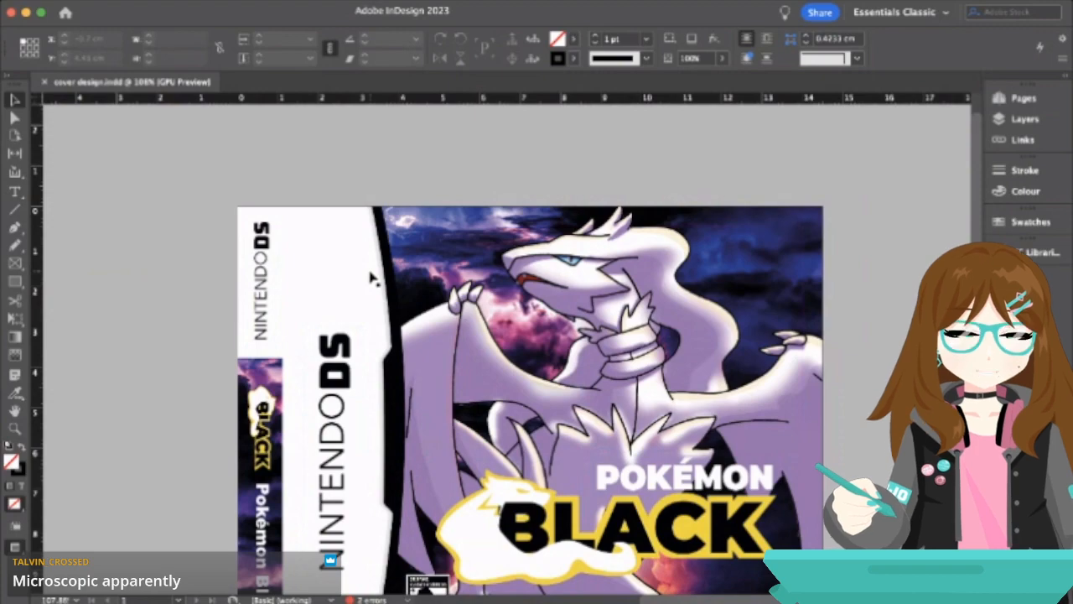
{"action": "scroll", "coordinate": [373, 279], "scroll_direction": "down", "scroll_amount": 5}
{"action": "scroll", "coordinate": [373, 279], "scroll_direction": "up", "scroll_amount": 3}
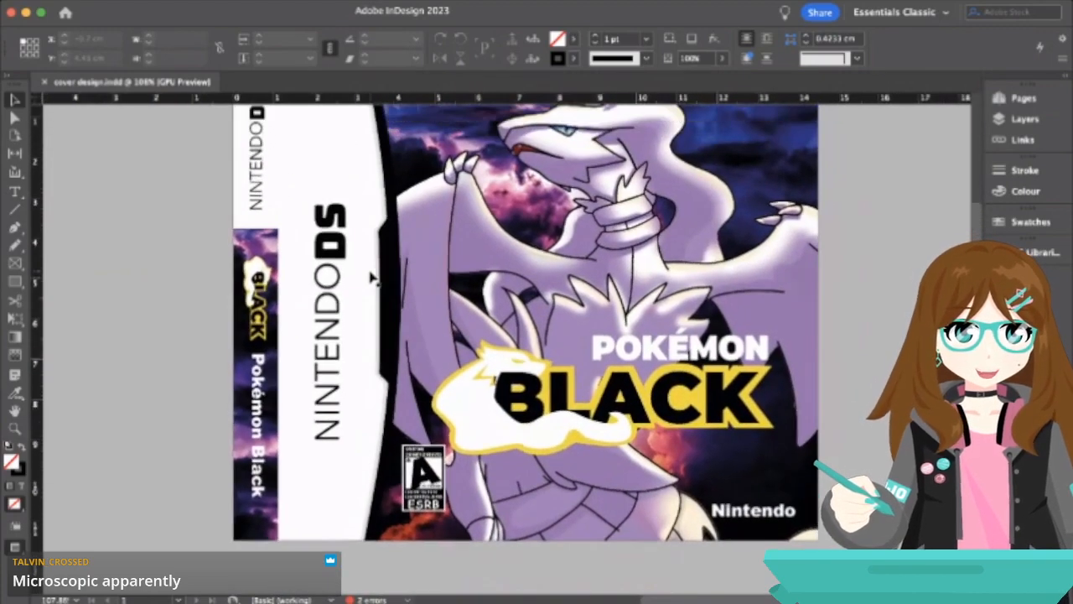
{"action": "scroll", "coordinate": [373, 279], "scroll_direction": "up", "scroll_amount": 1}
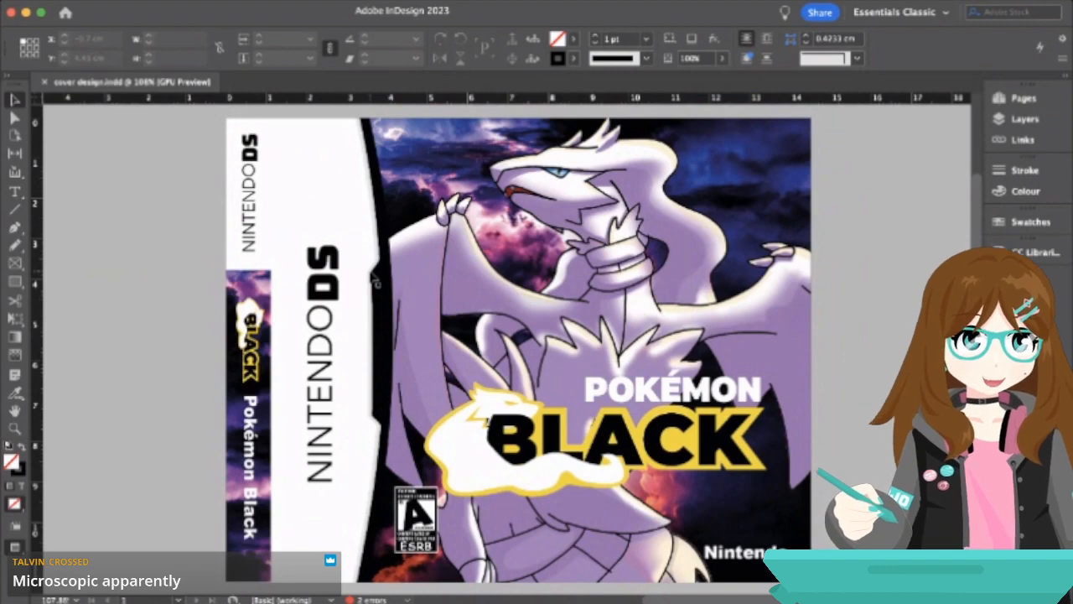
{"action": "scroll", "coordinate": [373, 279], "scroll_direction": "down", "scroll_amount": 3}
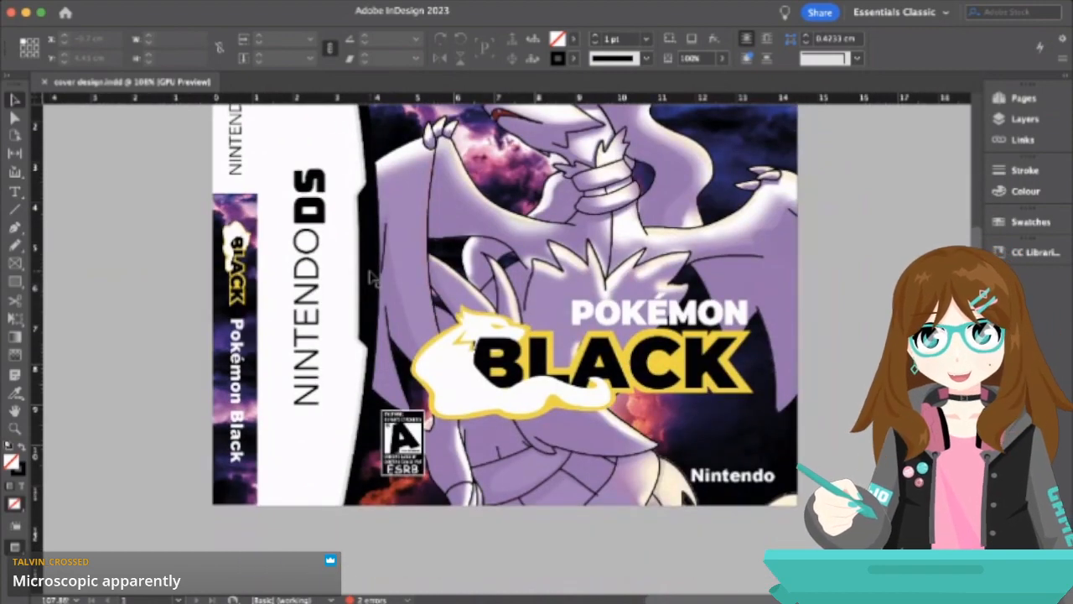
{"action": "scroll", "coordinate": [371, 278], "scroll_direction": "up", "scroll_amount": 3}
{"action": "scroll", "coordinate": [371, 277], "scroll_direction": "right", "scroll_amount": 2}
{"action": "scroll", "coordinate": [373, 278], "scroll_direction": "down", "scroll_amount": 2}
{"action": "scroll", "coordinate": [373, 279], "scroll_direction": "left", "scroll_amount": 1}
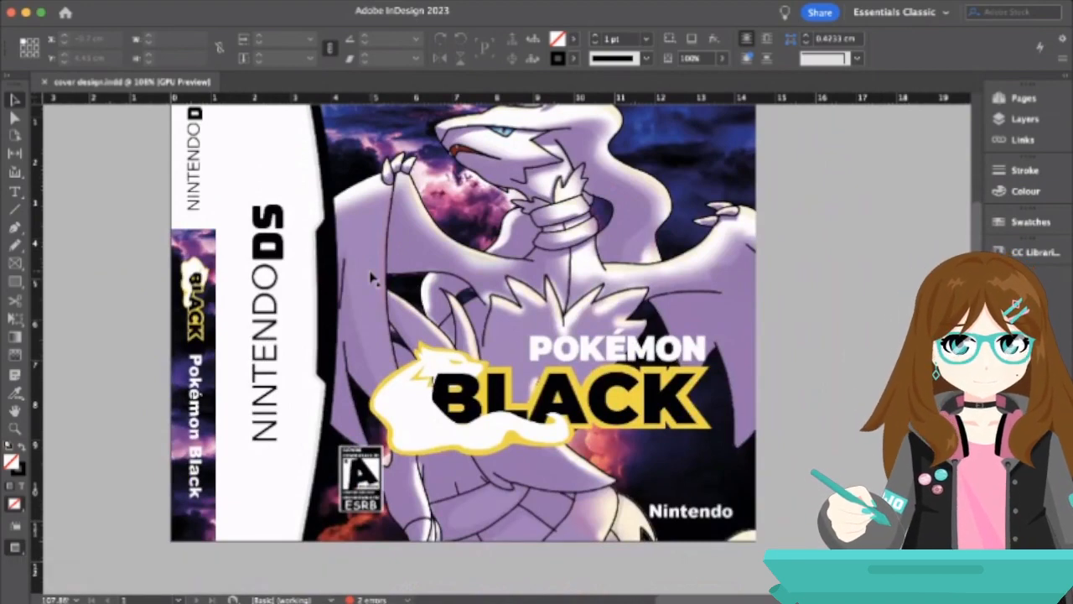
{"action": "scroll", "coordinate": [371, 279], "scroll_direction": "up", "scroll_amount": 2}
{"action": "scroll", "coordinate": [372, 279], "scroll_direction": "left", "scroll_amount": 1}
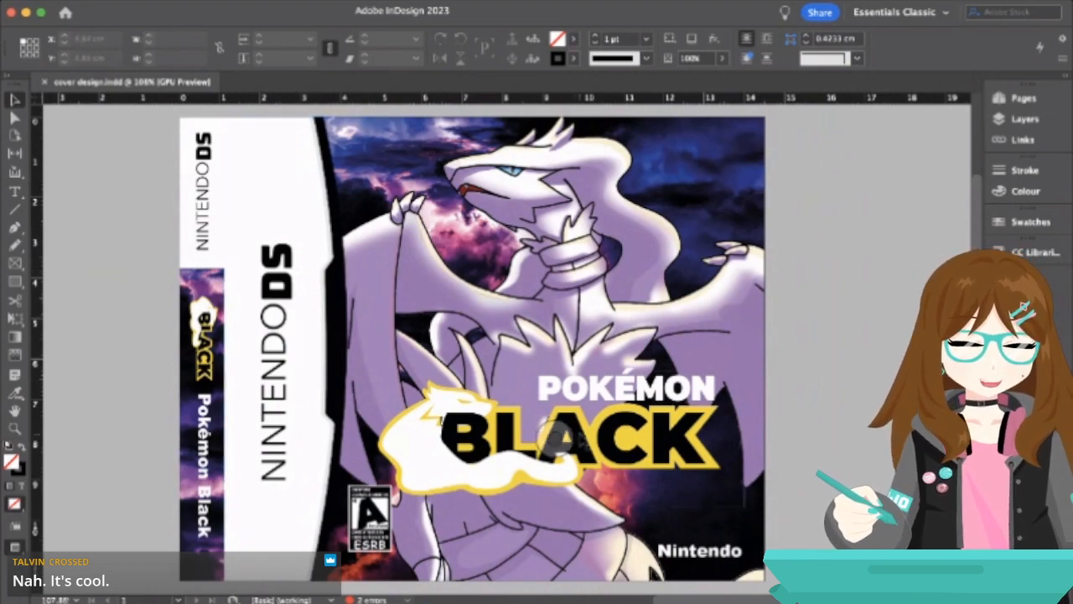
- Move the white "Nintendo" credit straight up to the front cover's upper-right corner, preview it without guides, and save the document
{"action": "key", "text": "w"}
{"action": "left_click_drag", "start_coordinate": [691, 559], "coordinate": [687, 151]}
{"action": "left_click", "coordinate": [870, 384]}
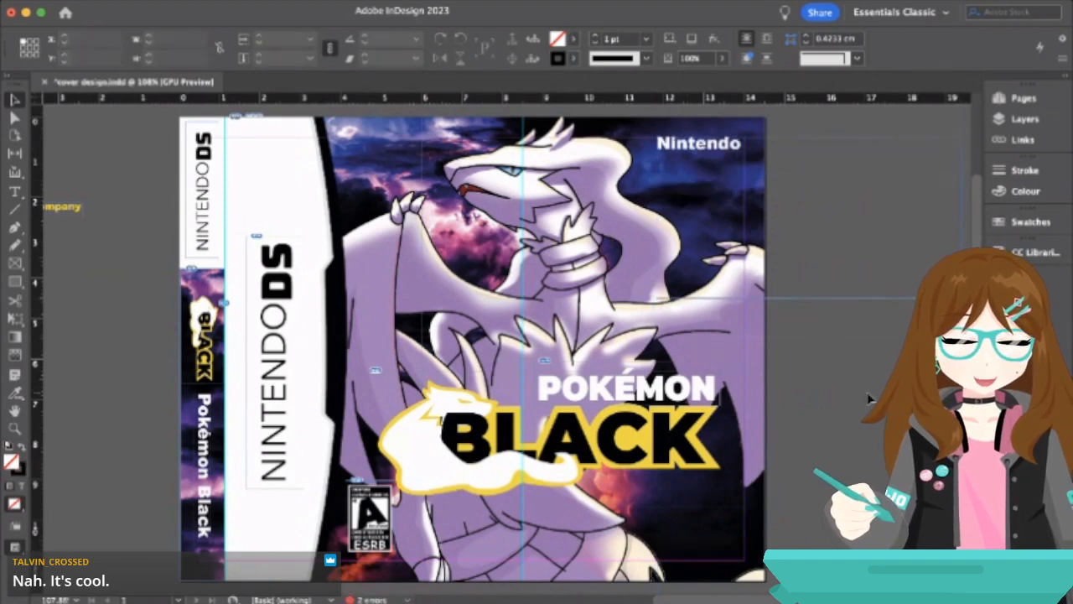
{"action": "key", "text": "w"}
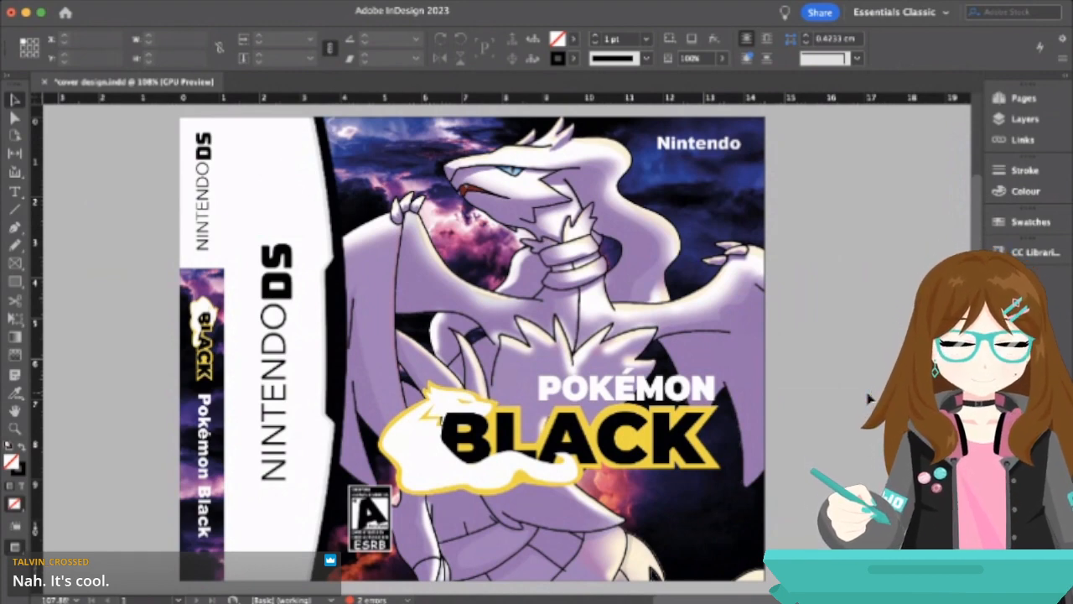
{"action": "key", "text": "super+s"}
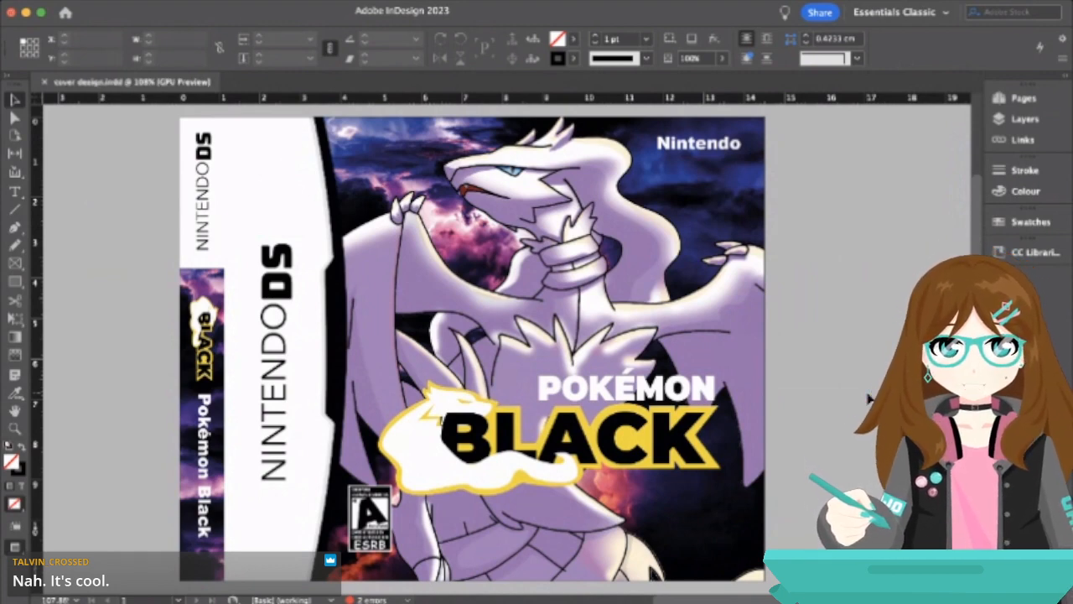